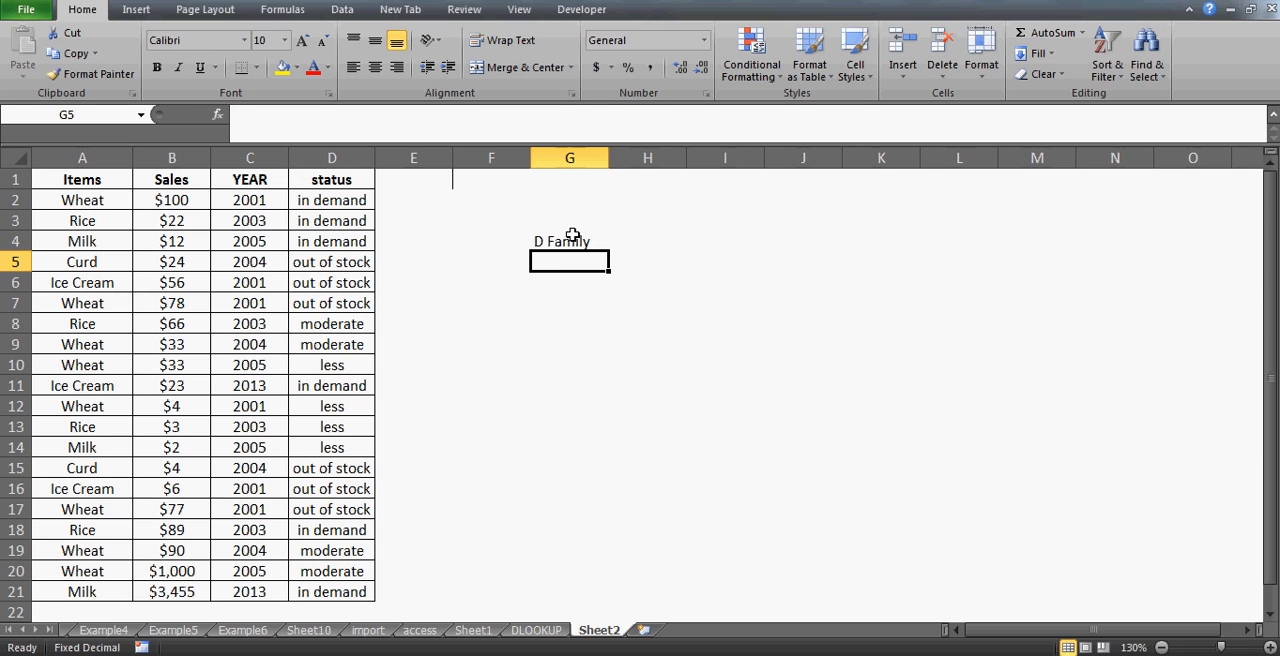
- List the functions DCOUNT, DSUM and DGET in G6 to G8 below the D Family label
key("Down")
type("DCOUNT")
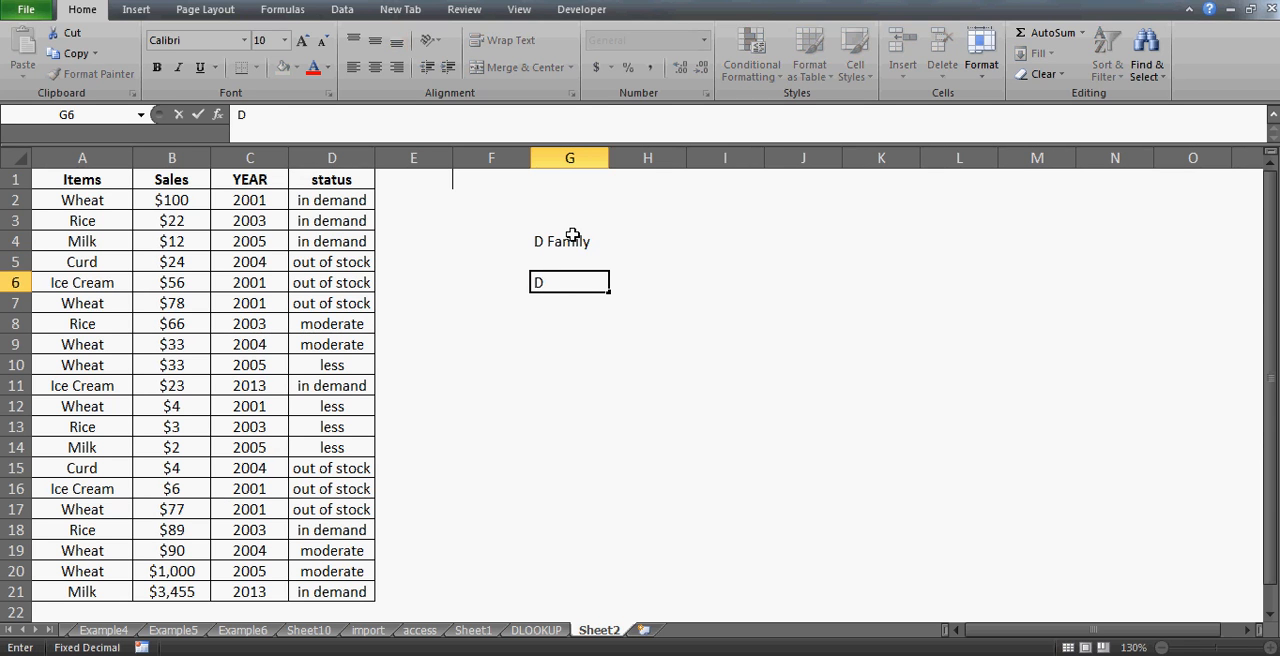
key("Return")
type("DSUM")
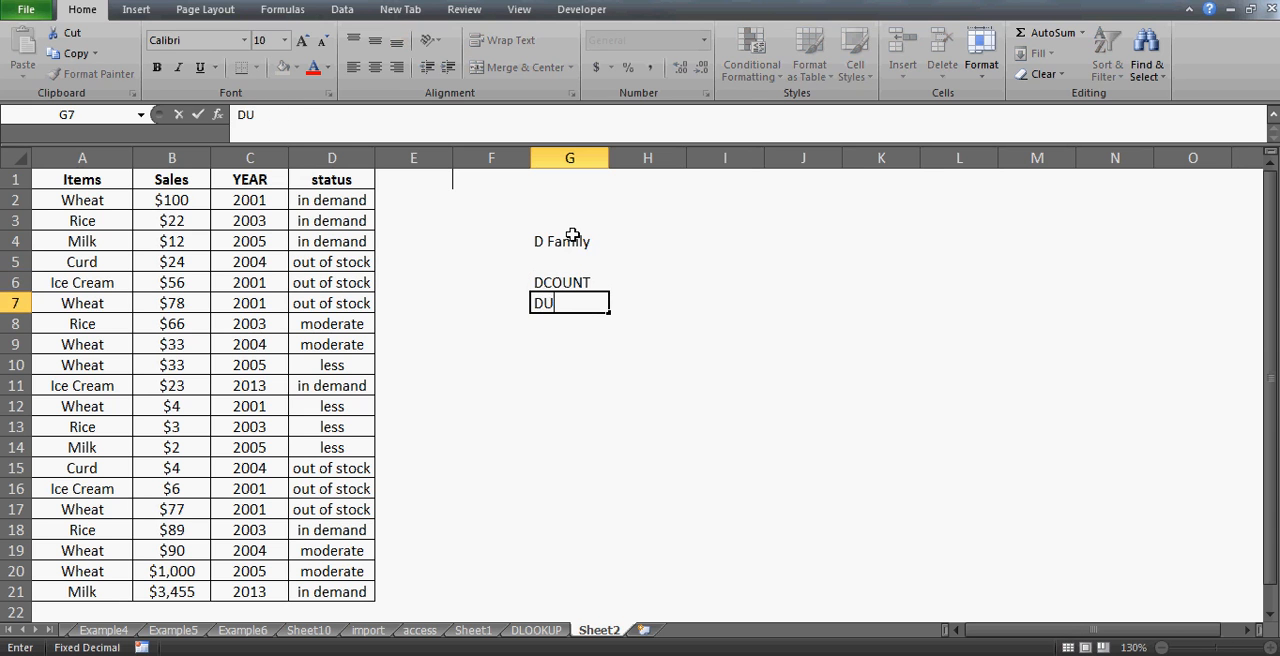
key("Return")
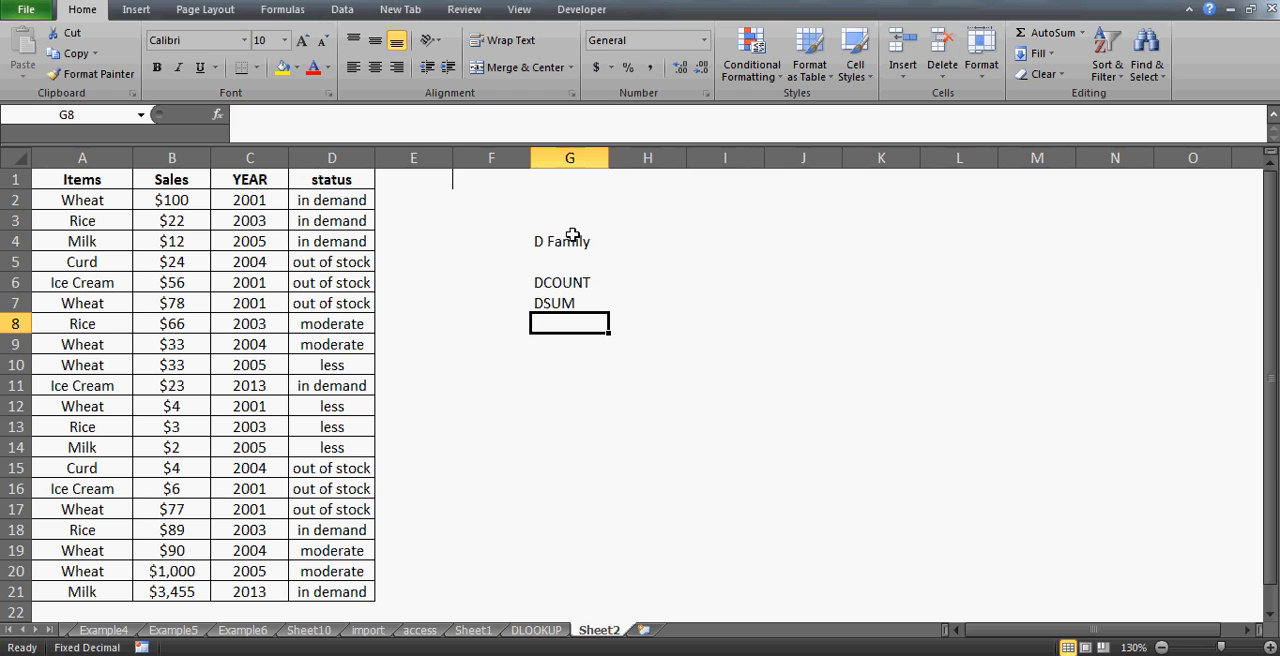
type("DGET")
key("Return")
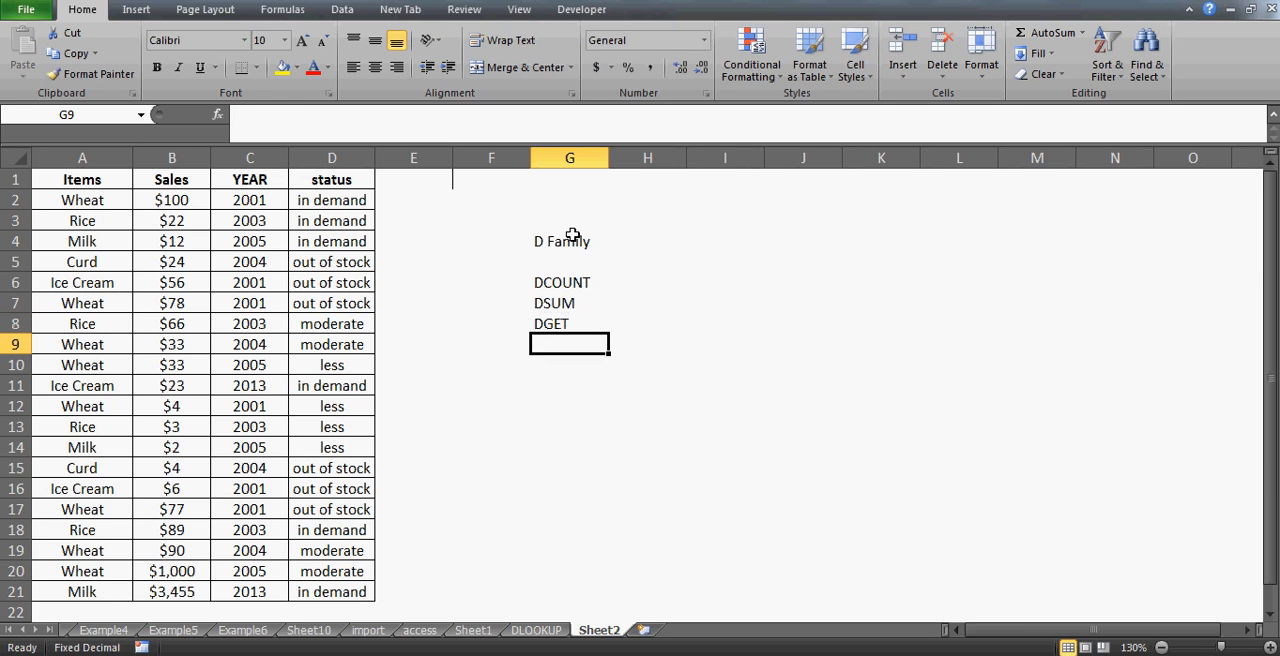
- Clear the function list in G6:G8 and the D Family label in G4
key("Up")
key("Up")
key("Up")
key("shift+Down")
key("shift+Down")
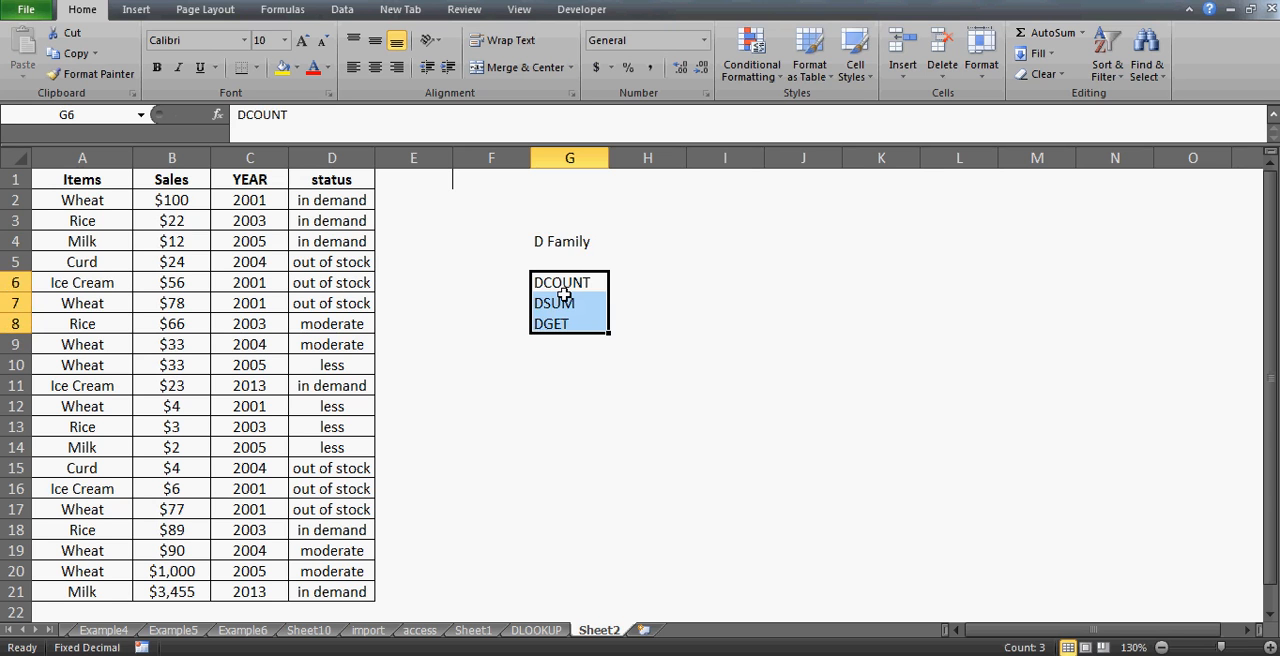
key("Delete")
left_click(565, 245)
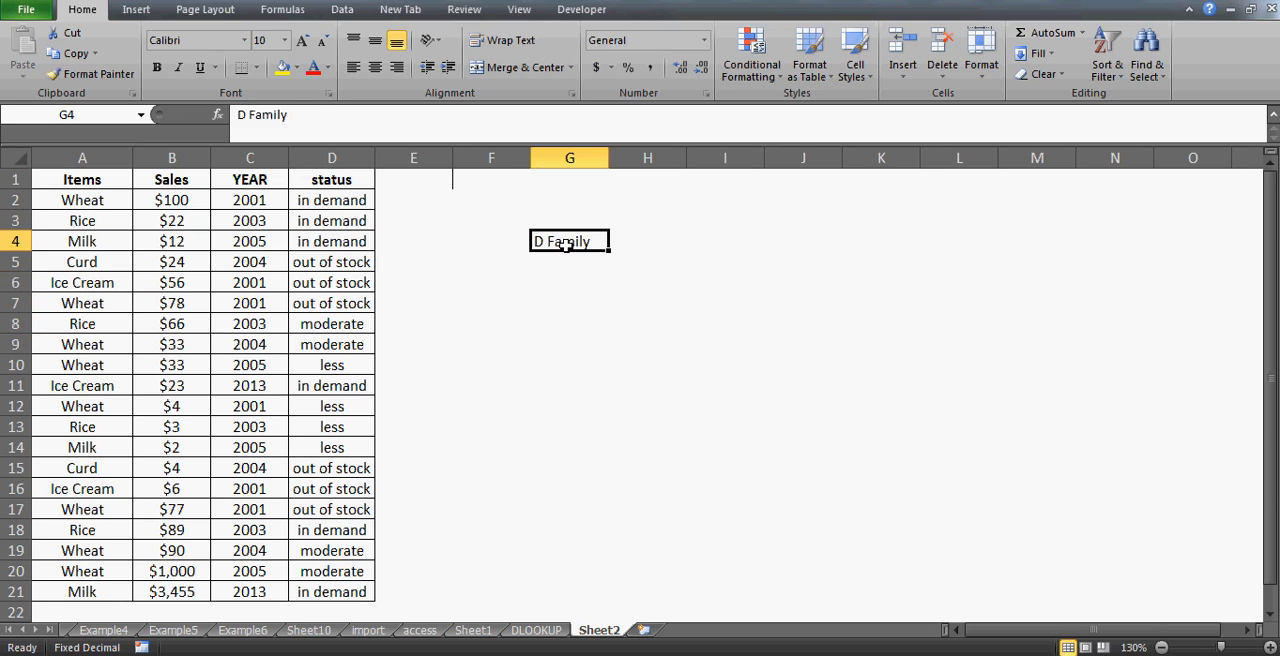
key("Delete")
- Enter the heading COUNT THE ITEM "WHEAT" in J1
key("Right")
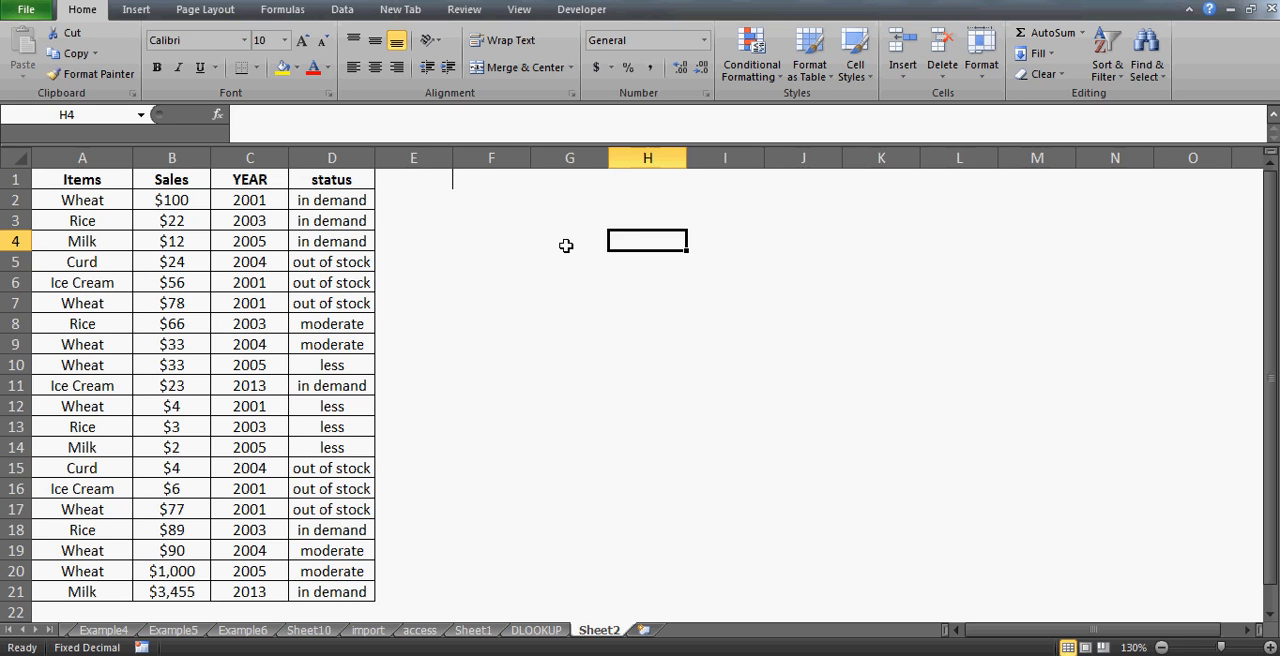
key("Up")
key("Up")
key("Up")
key("Right")
key("Right")
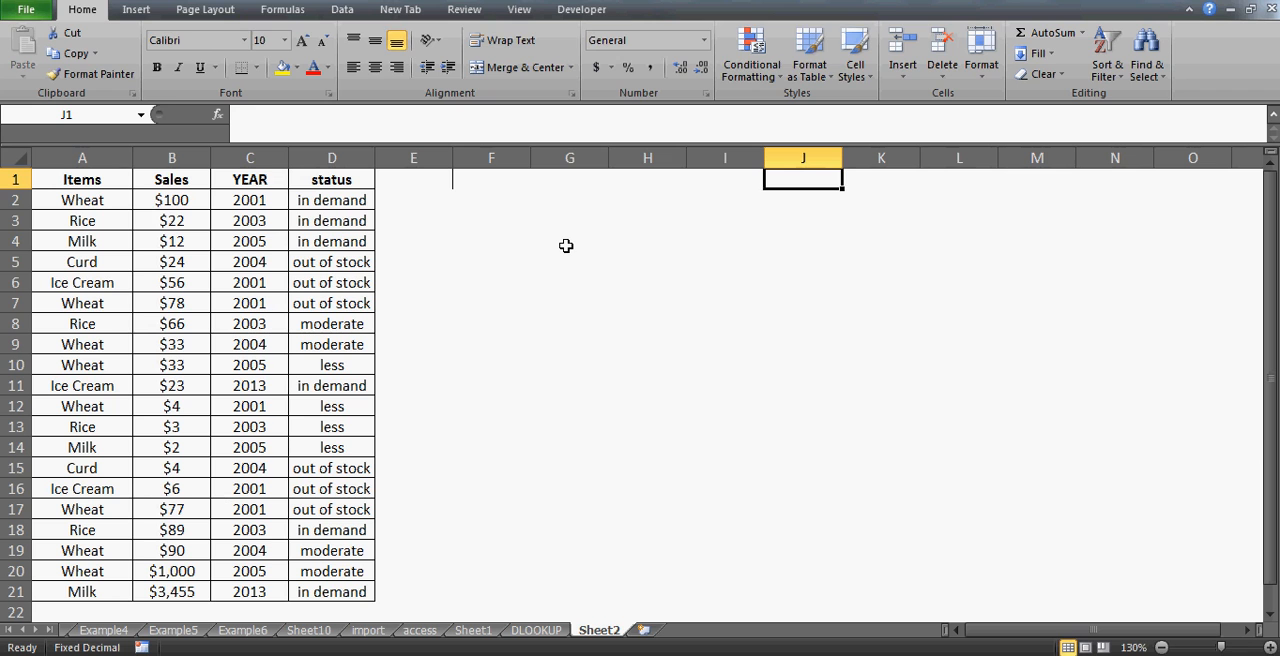
type("COUNT THE ITEM")
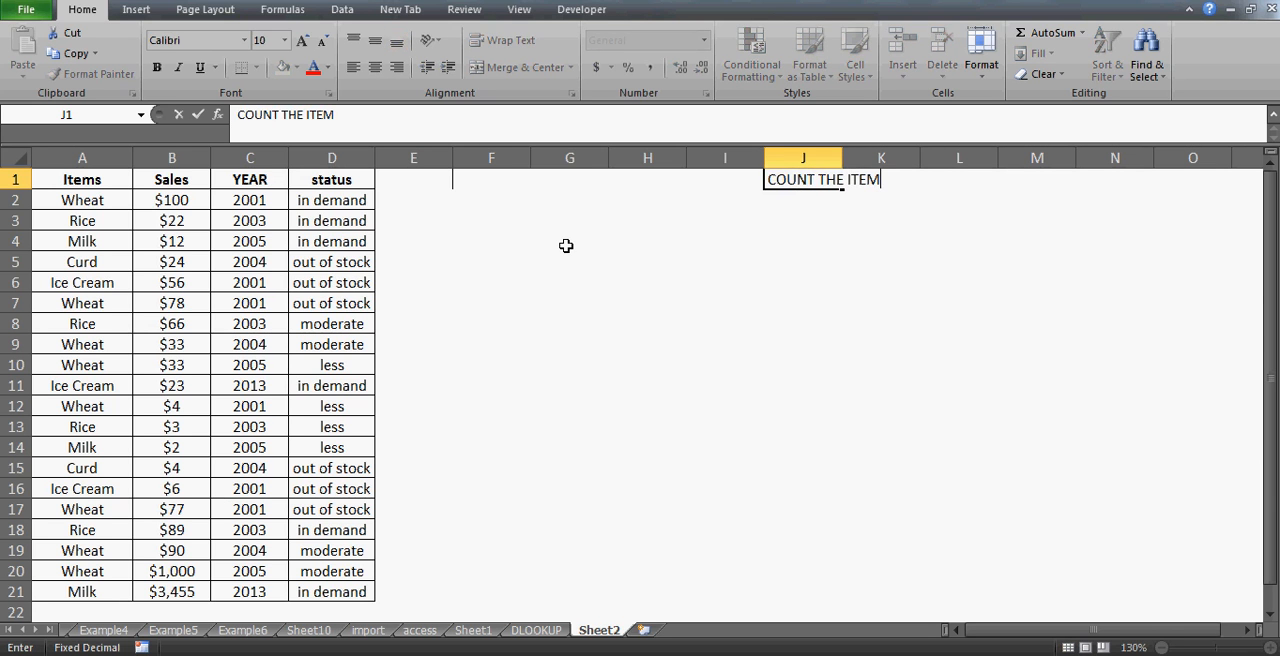
type(" \"WHEAT\"")
key("Return")
- Enter =COUNTIF(A:A,"WHEAT") in J4 to count the Wheat items in column A
key("Down")
key("Down")
type("=COU")
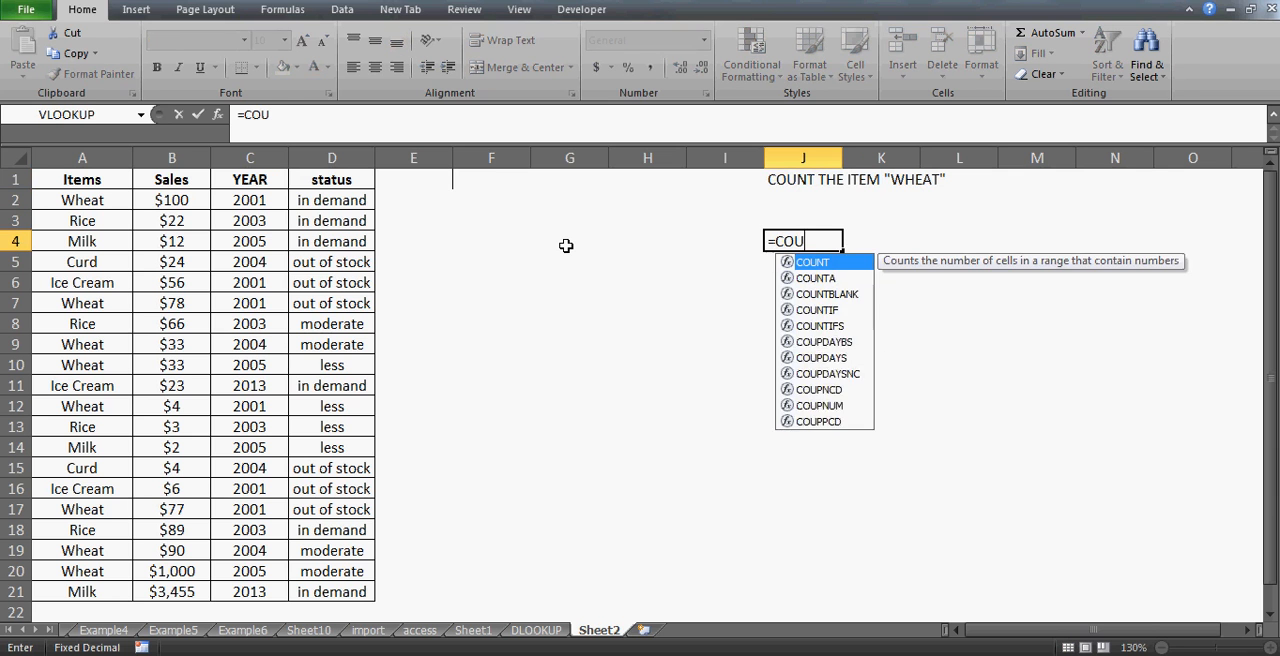
type("NTIF(")
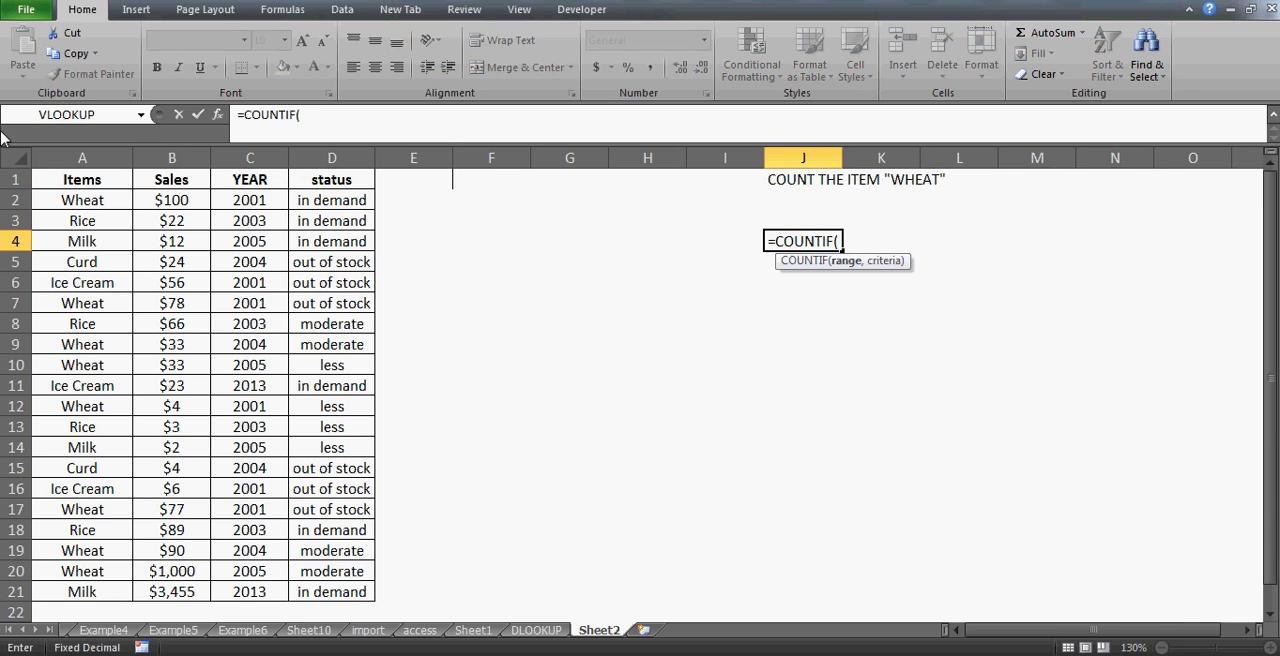
left_click(83, 157)
type(",\"WHEAT")
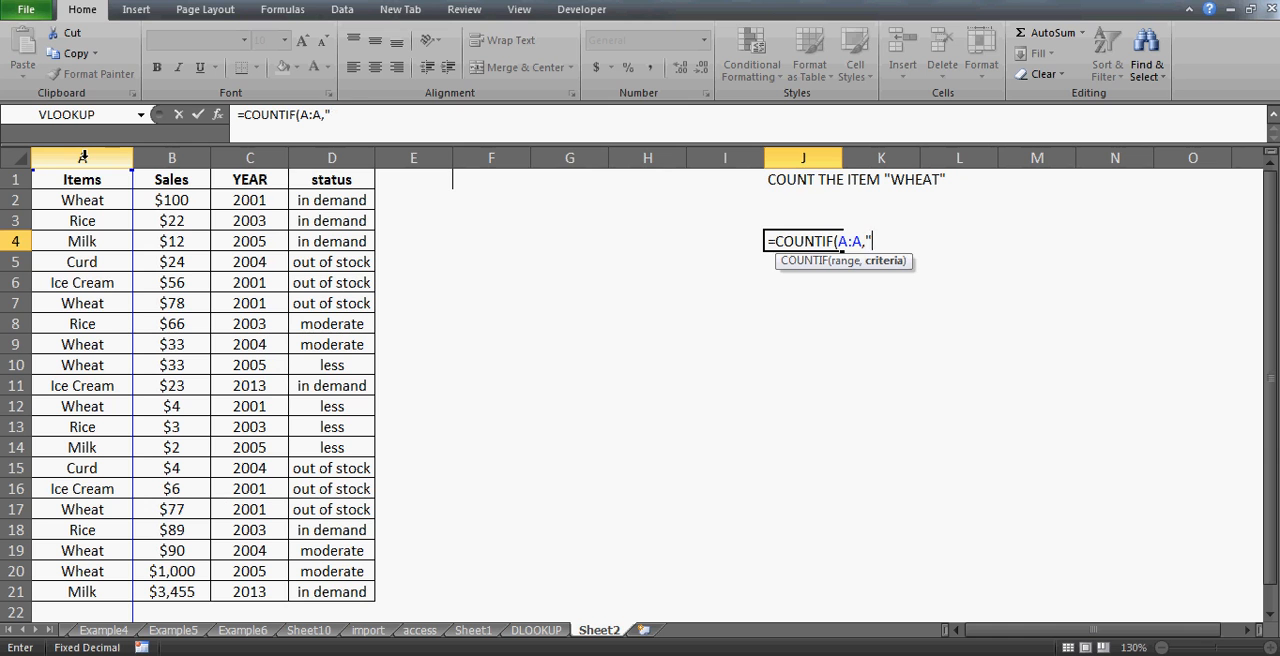
type("\")")
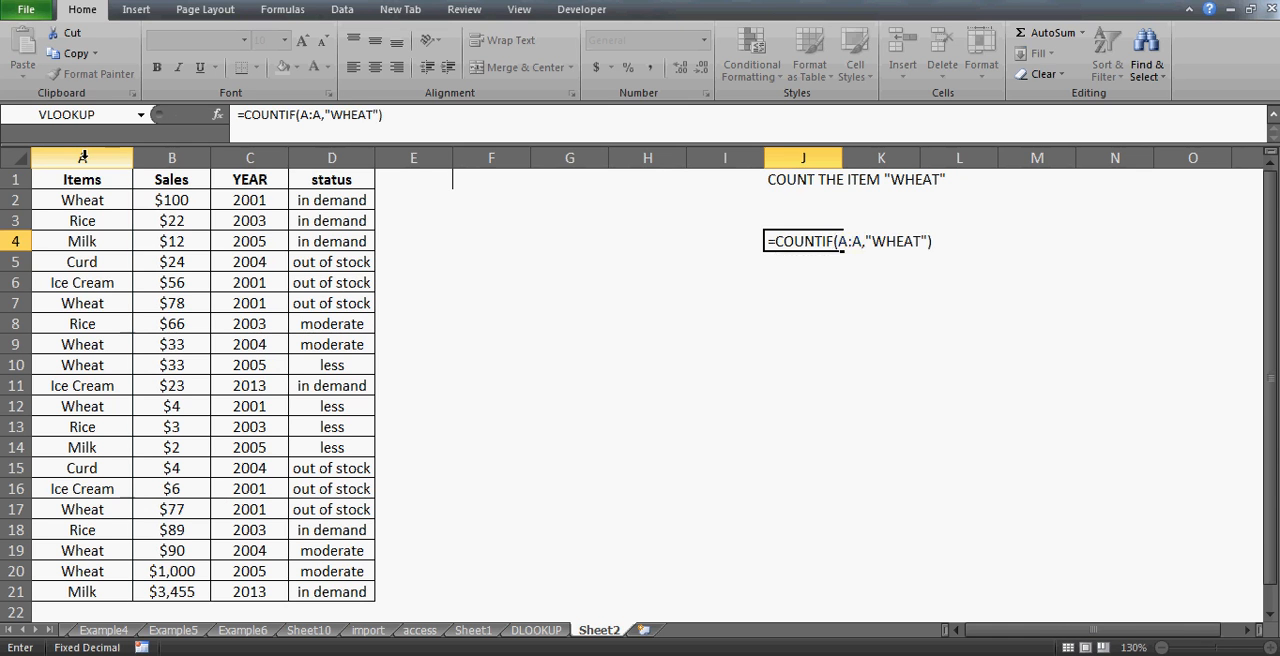
key("ctrl+Return")
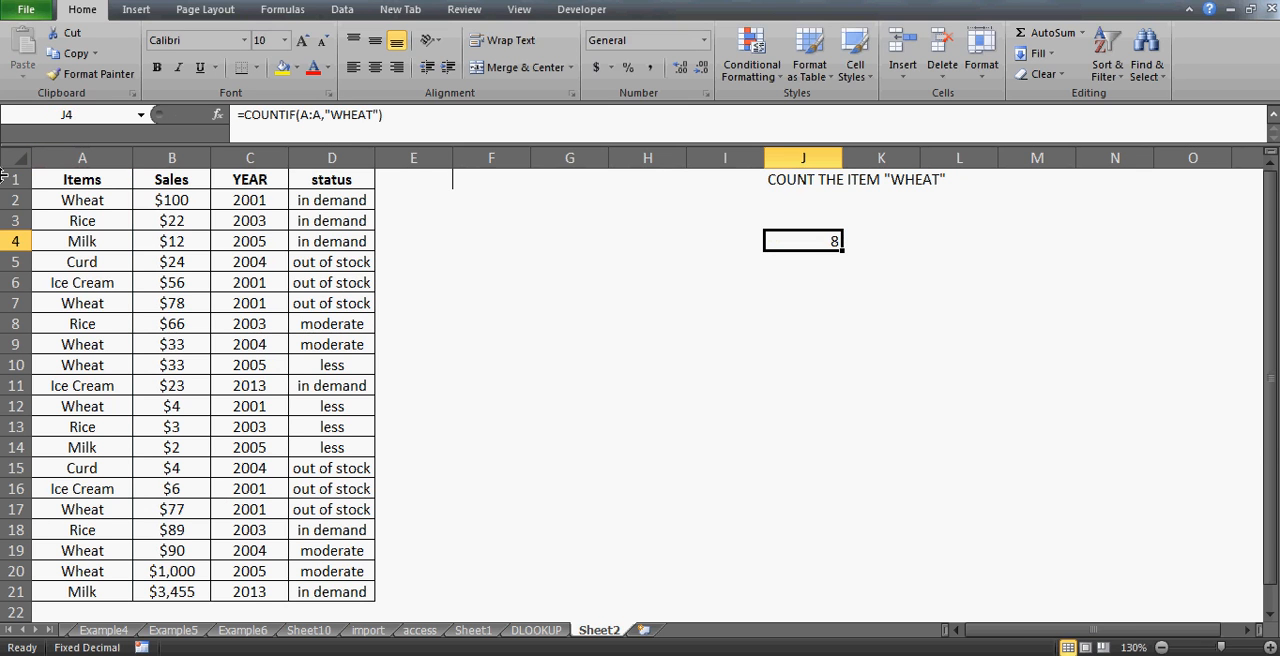
- Turn on AutoFilter for the table and filter the Items column to show only Wheat
left_click(82, 179)
key("Down")
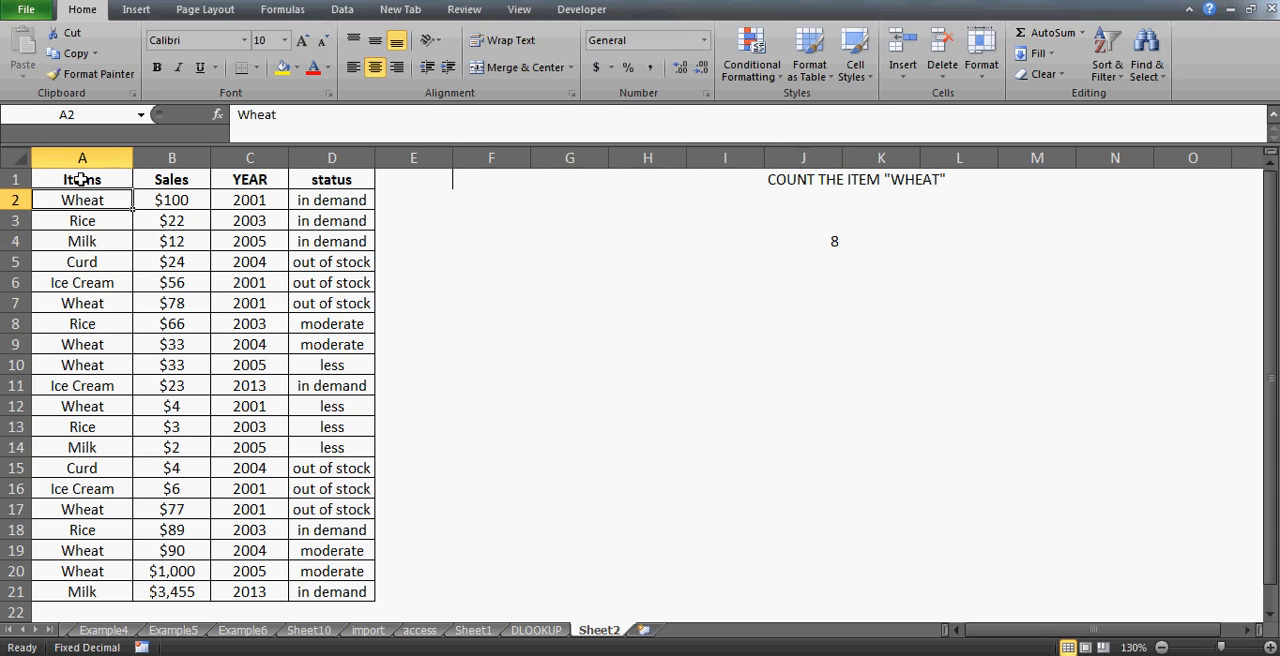
key("Up")
key("alt+d")
key("f")
key("f")
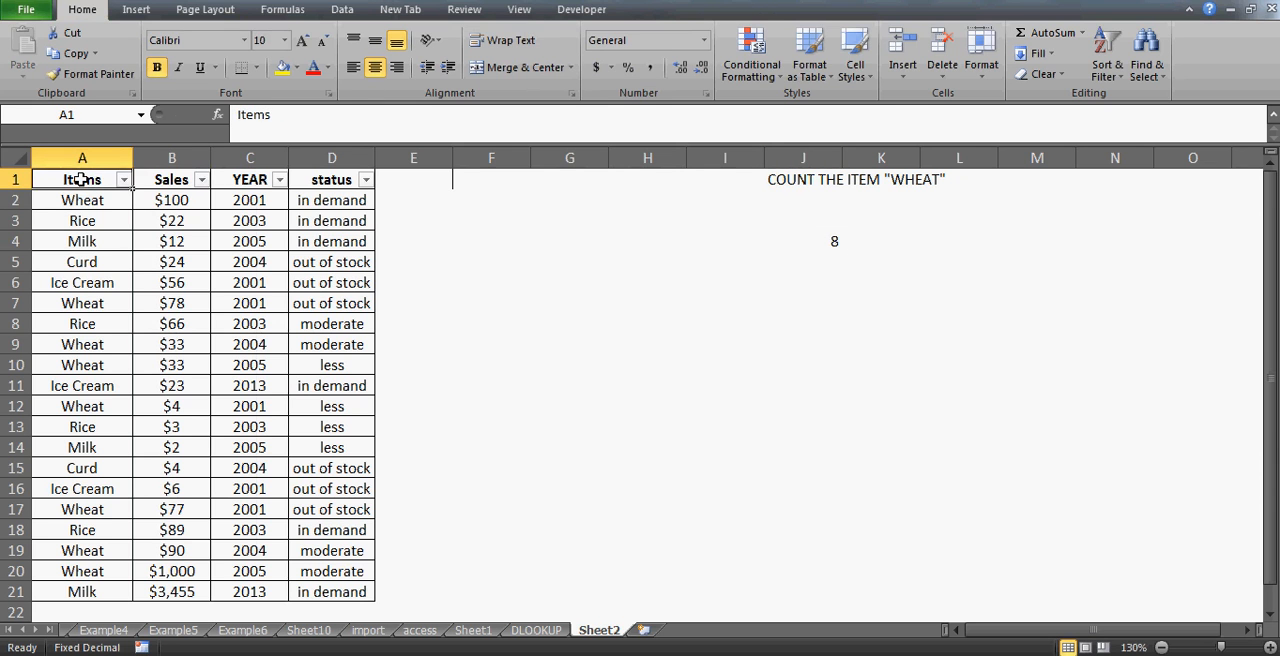
key("alt+Down")
left_click(58, 352)
key("Down")
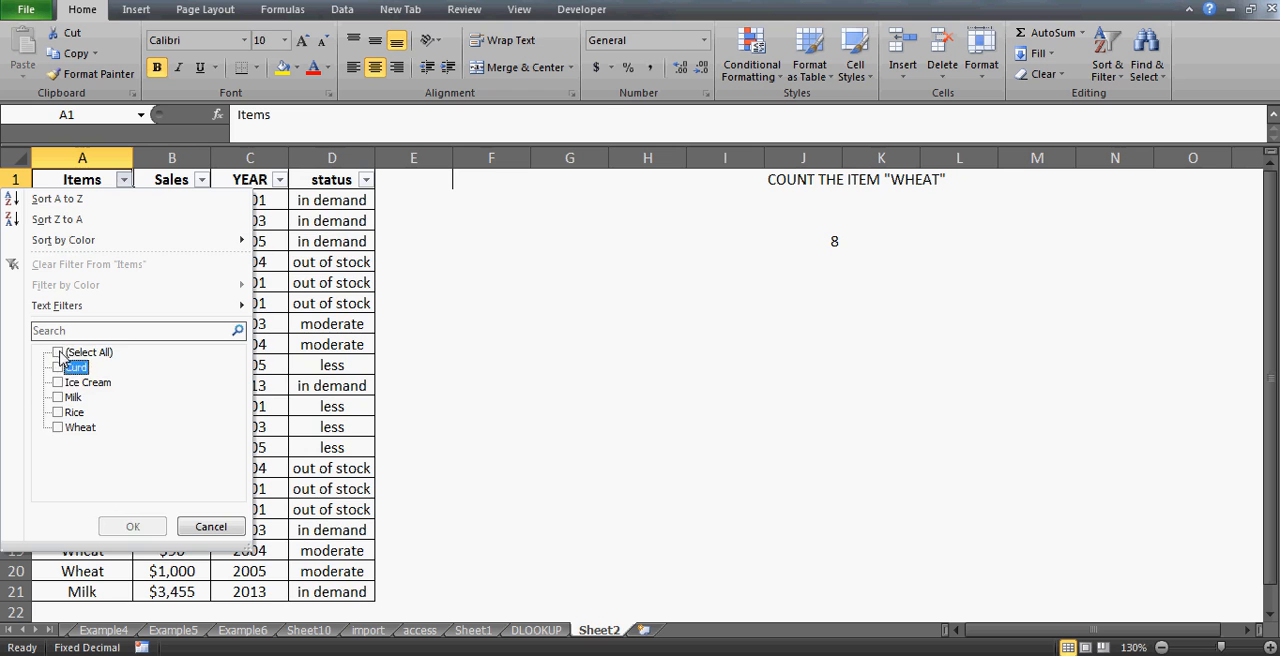
key("Down")
key("Down")
key("Down")
key("Down")
key("space")
key("Return")
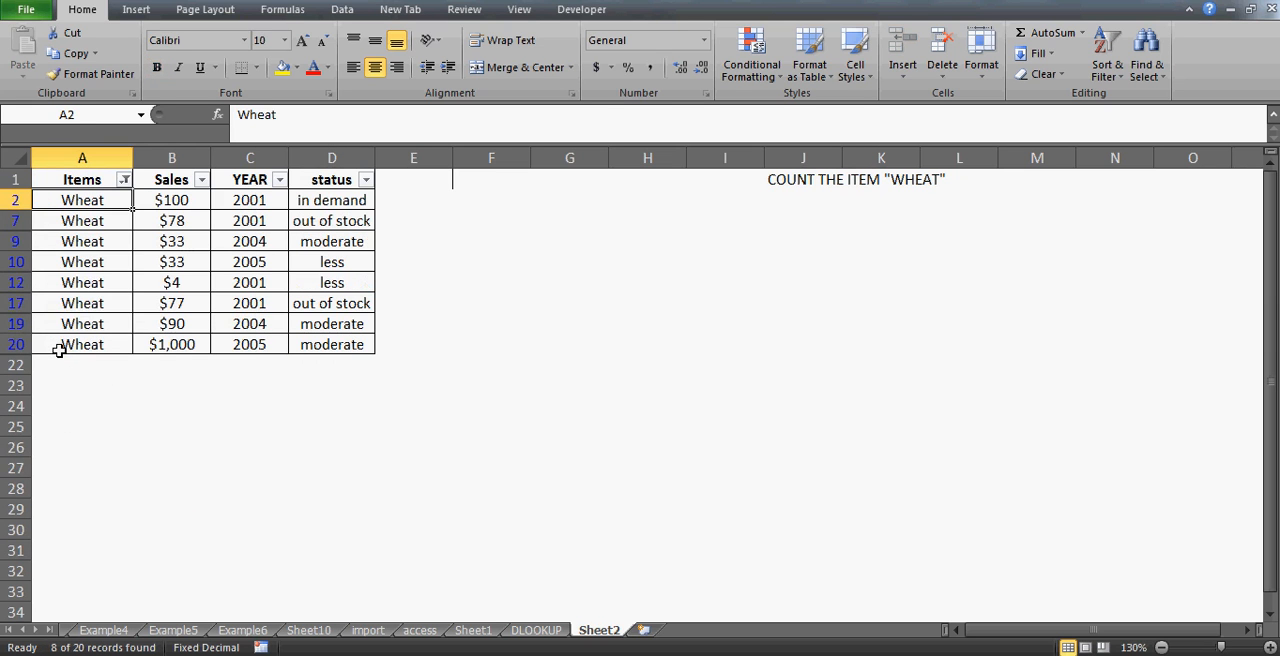
- Select the filtered Wheat cells in column A, then show all records again
key("ctrl+shift+Down")
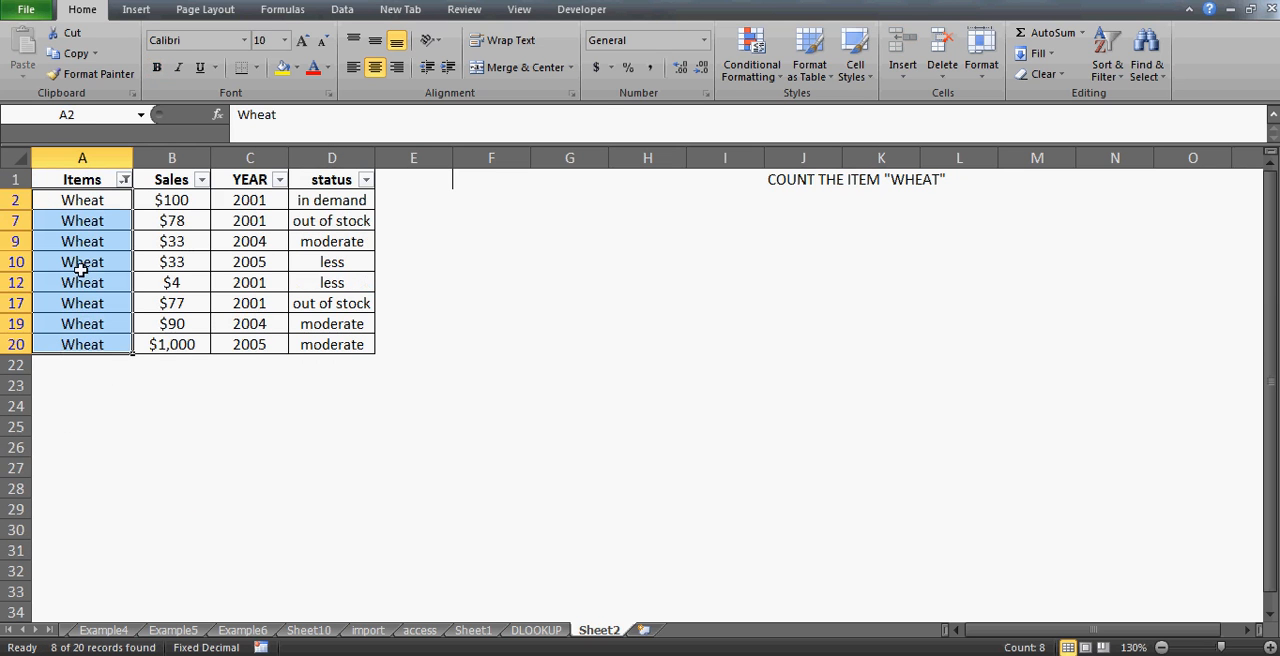
key("alt+d")
key("f")
key("s")
- Delete the COUNTIF formula from J4
key("Right")
key("Right")
key("Right")
key("Right")
key("Right")
key("Right")
key("Right")
key("Right")
key("Right")
key("Right")
key("Right")
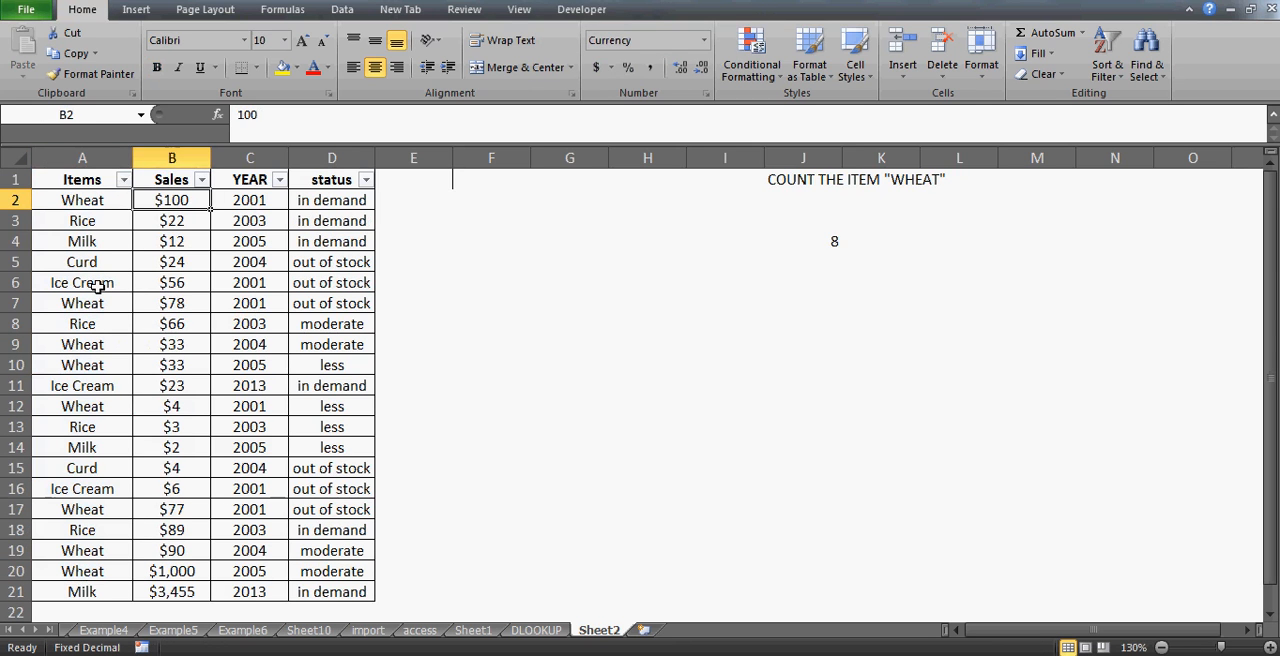
key("Down")
key("Down")
key("Left")
key("Left")
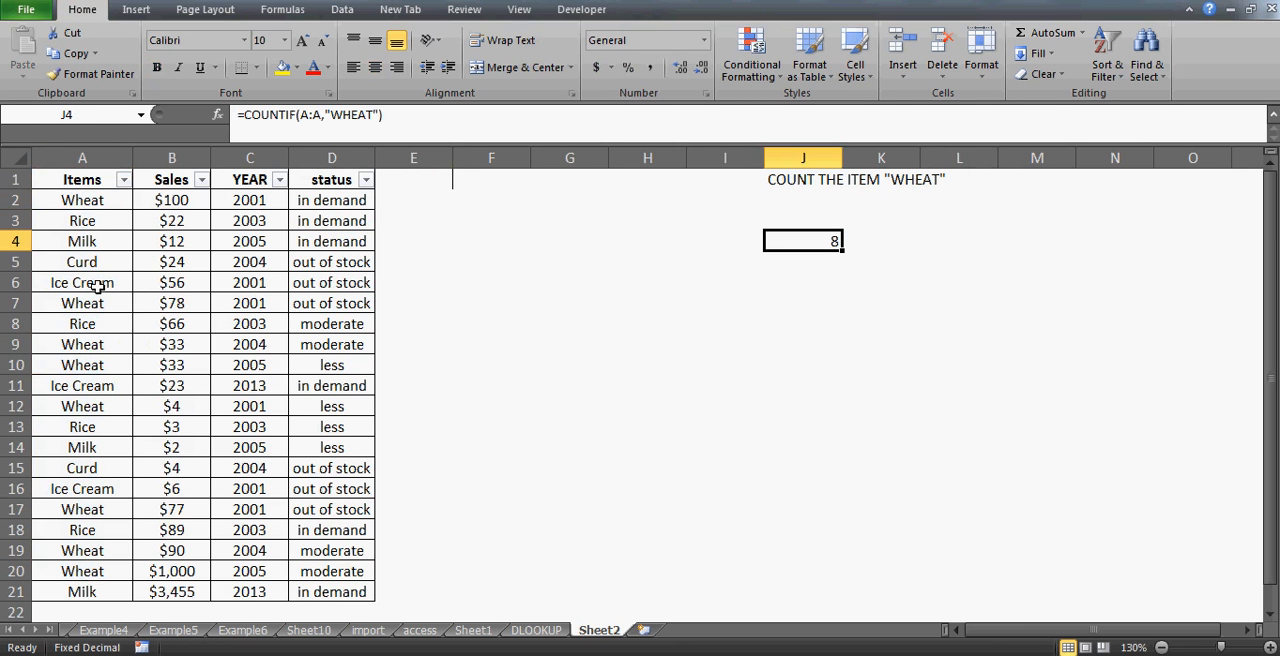
key("Delete")
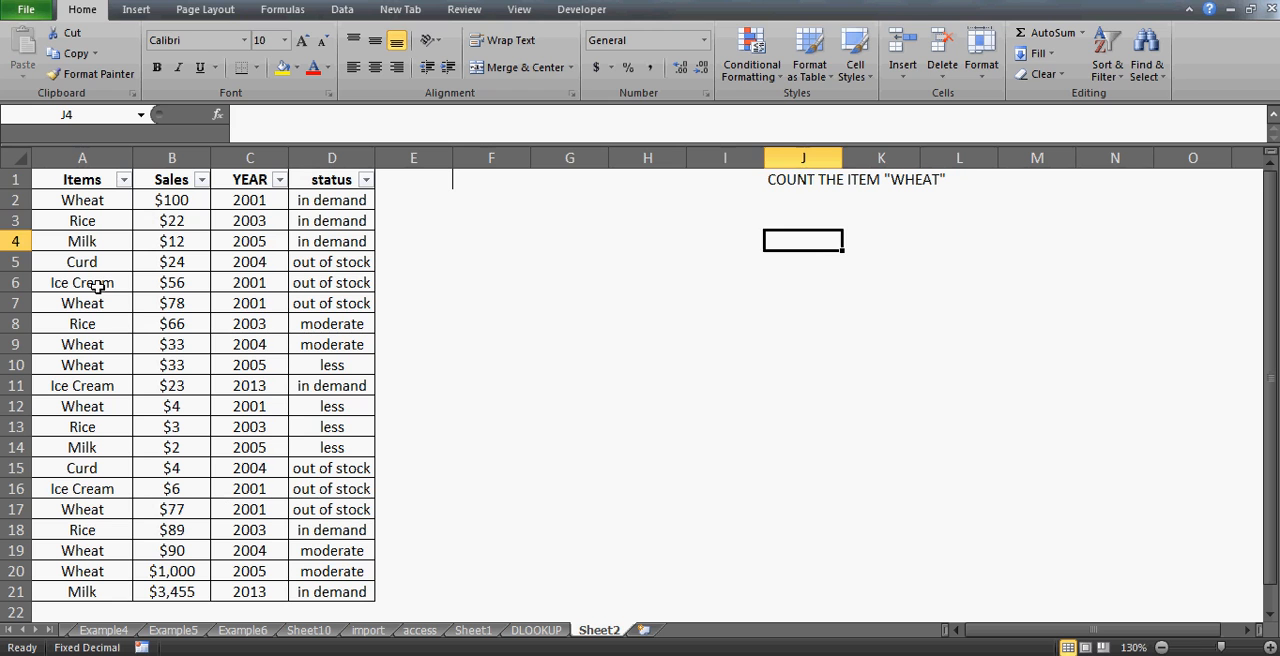
- Enter the label DCOUNT in L4
key("Left")
key("Up")
key("Up")
key("Down")
key("Down")
key("Right")
key("Right")
key("Right")
type("D")
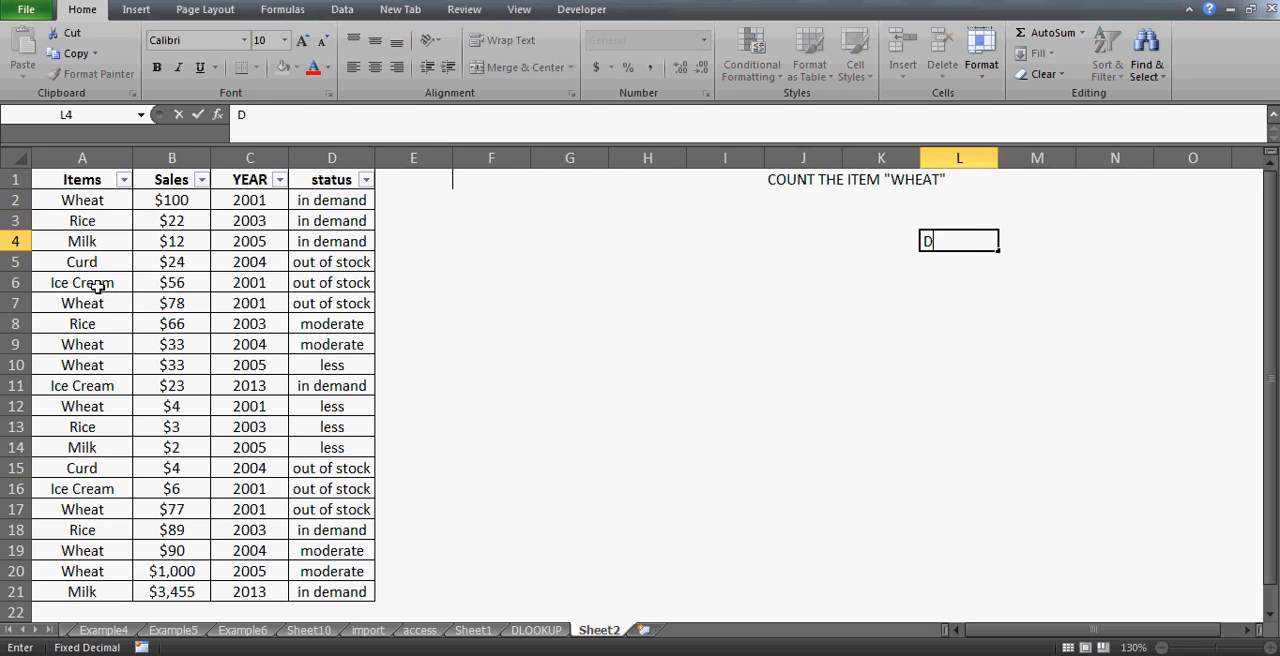
type("COUNT")
key("Return")
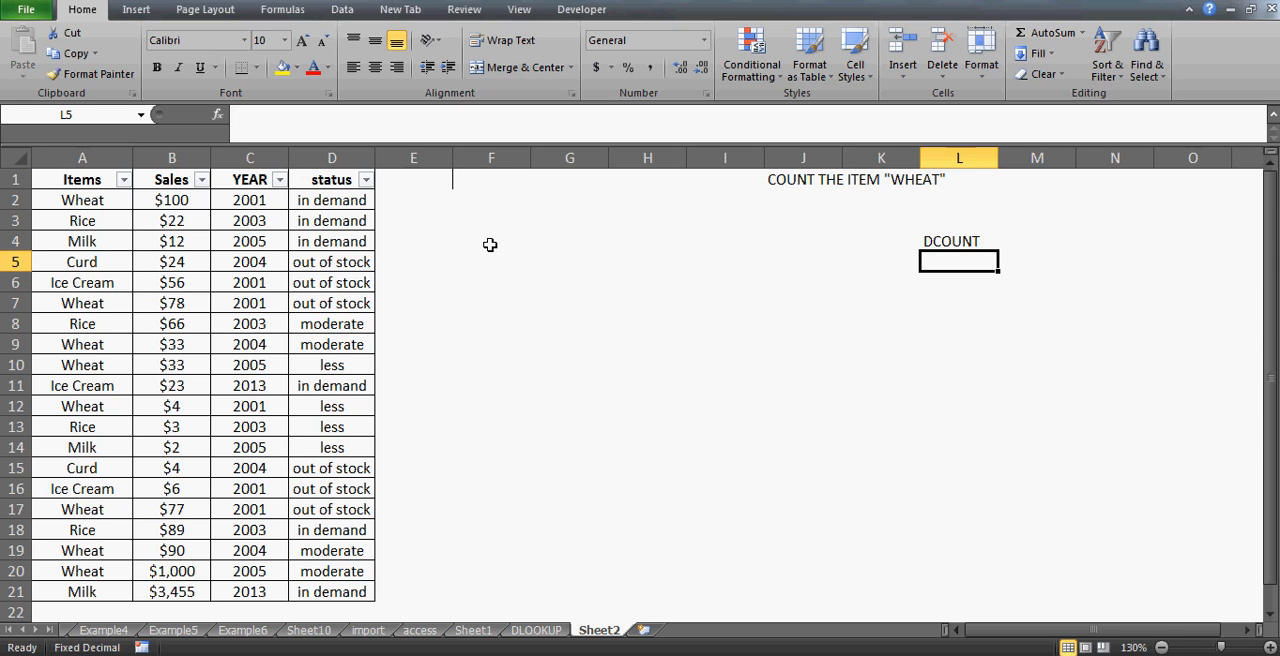
left_click(470, 212)
key("Down")
key("Down")
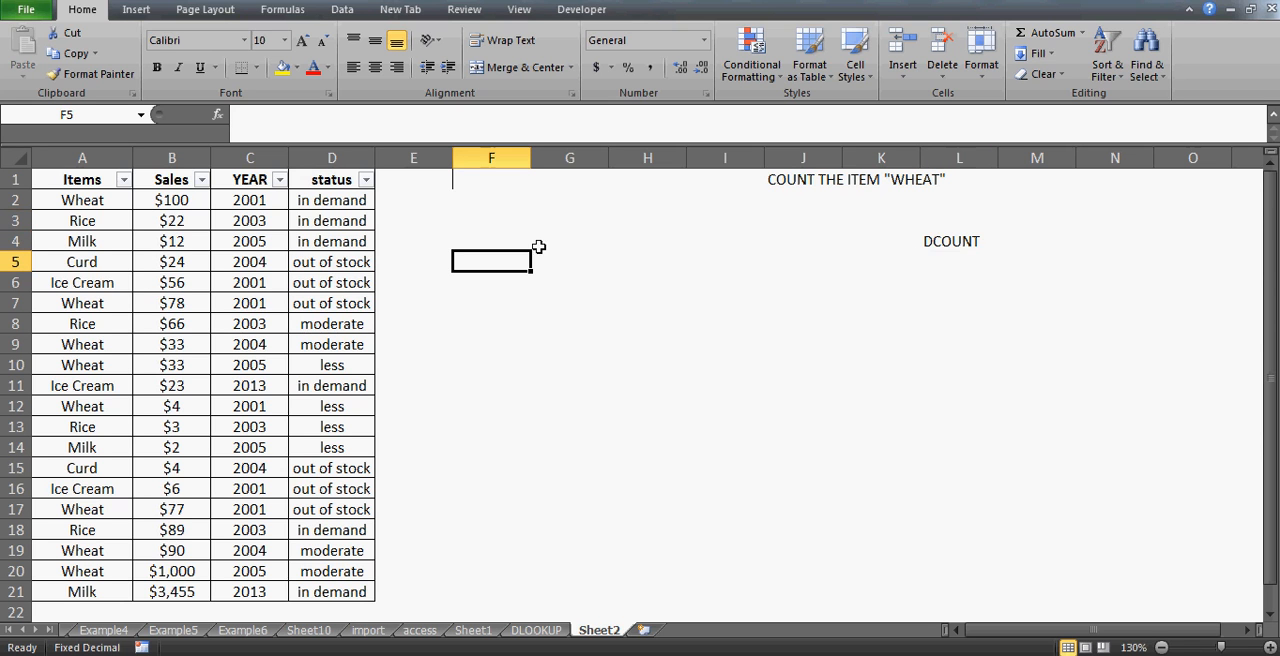
left_click(502, 181)
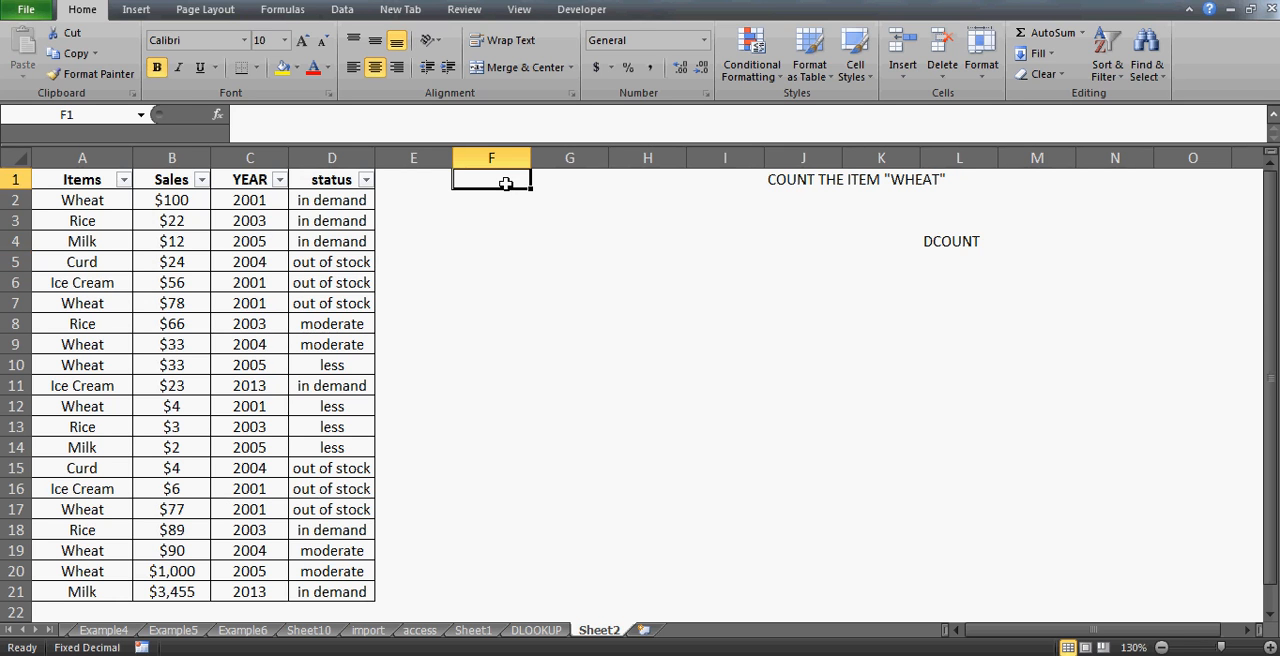
- Begin a DCOUNT formula in F4 with the table A1:D21 as the database argument
left_click(523, 238)
type("=")
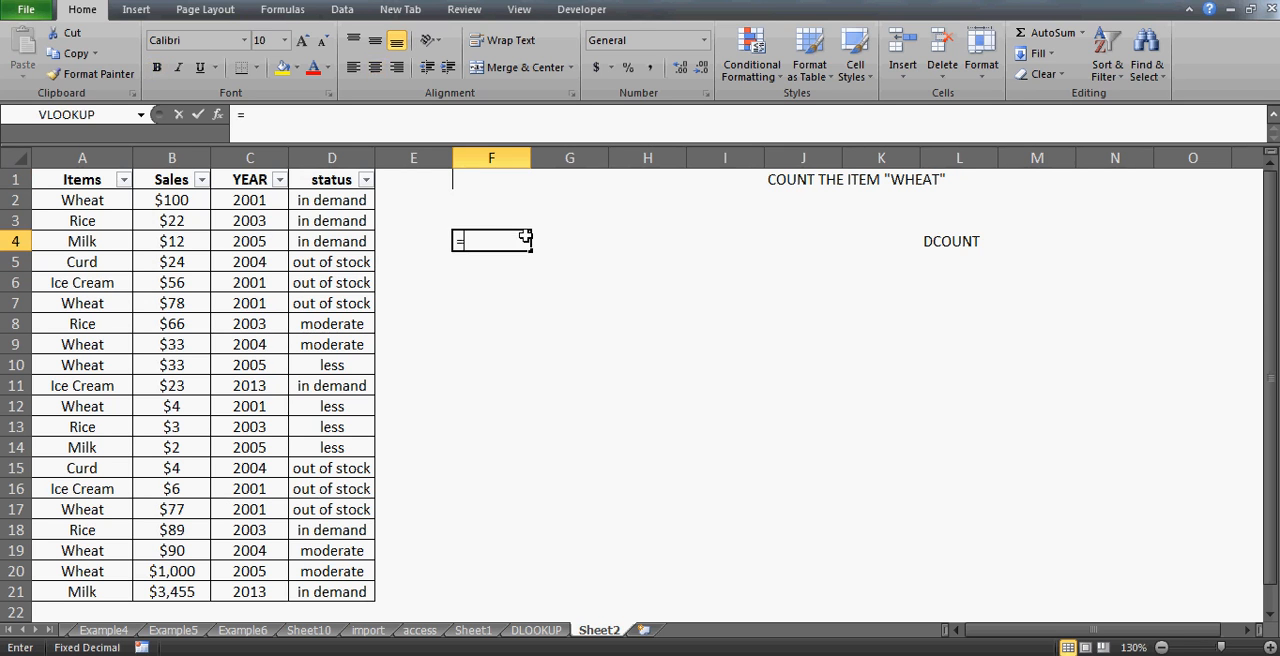
type("DCO")
key("BackSpace")
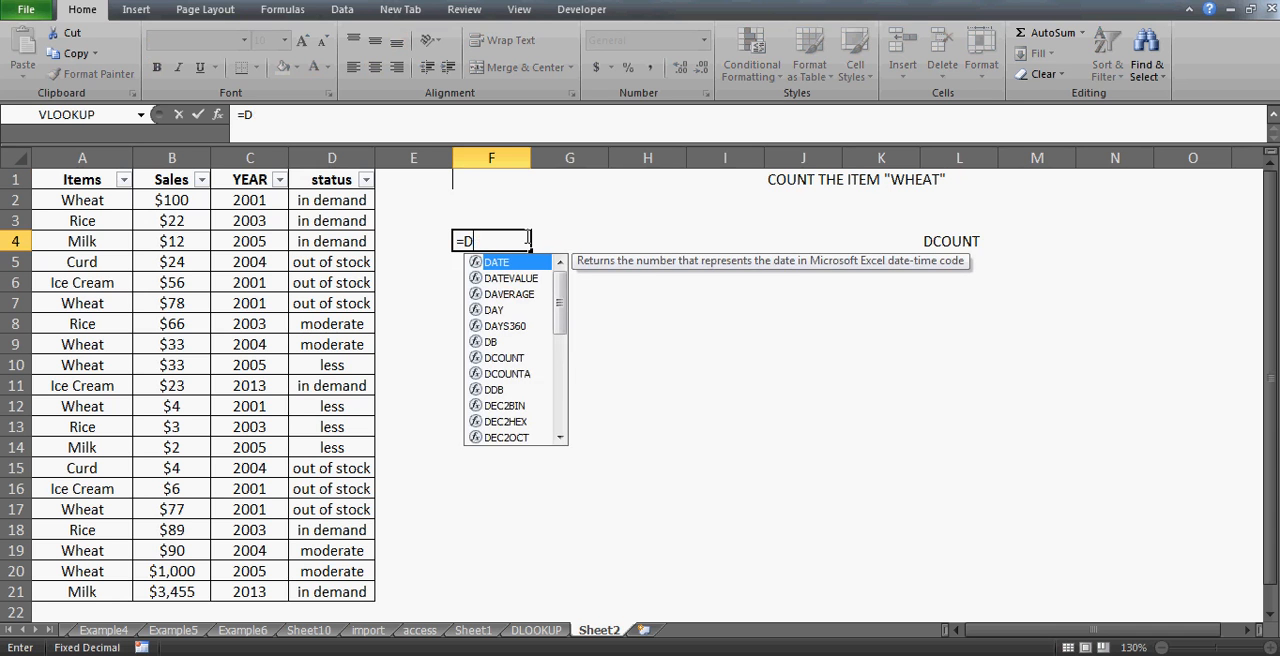
type("COUNT(")
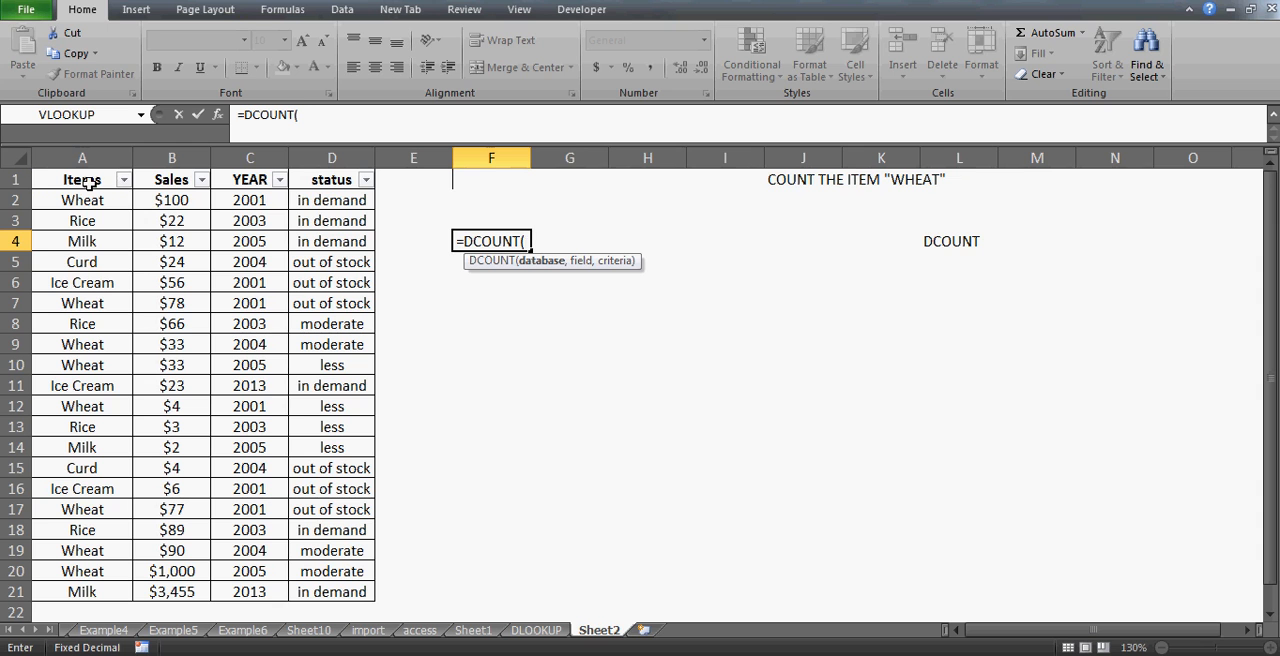
left_click_drag(88, 180, 365, 181)
key("ctrl+shift+Down")
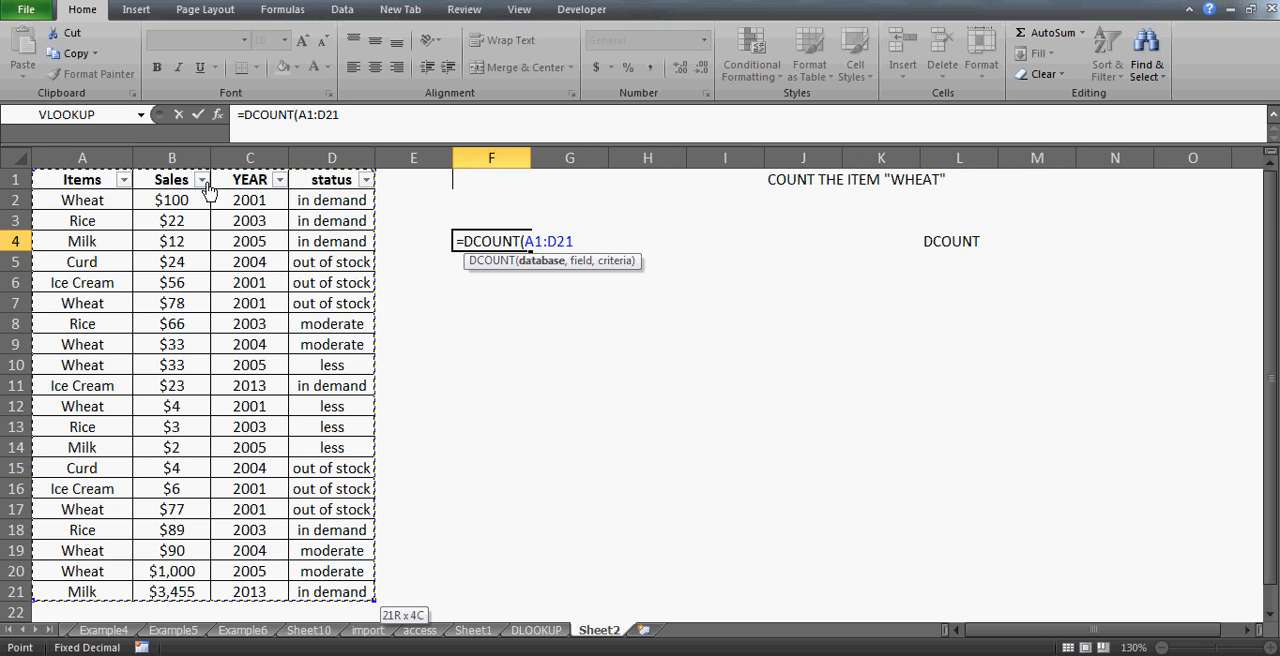
type(",")
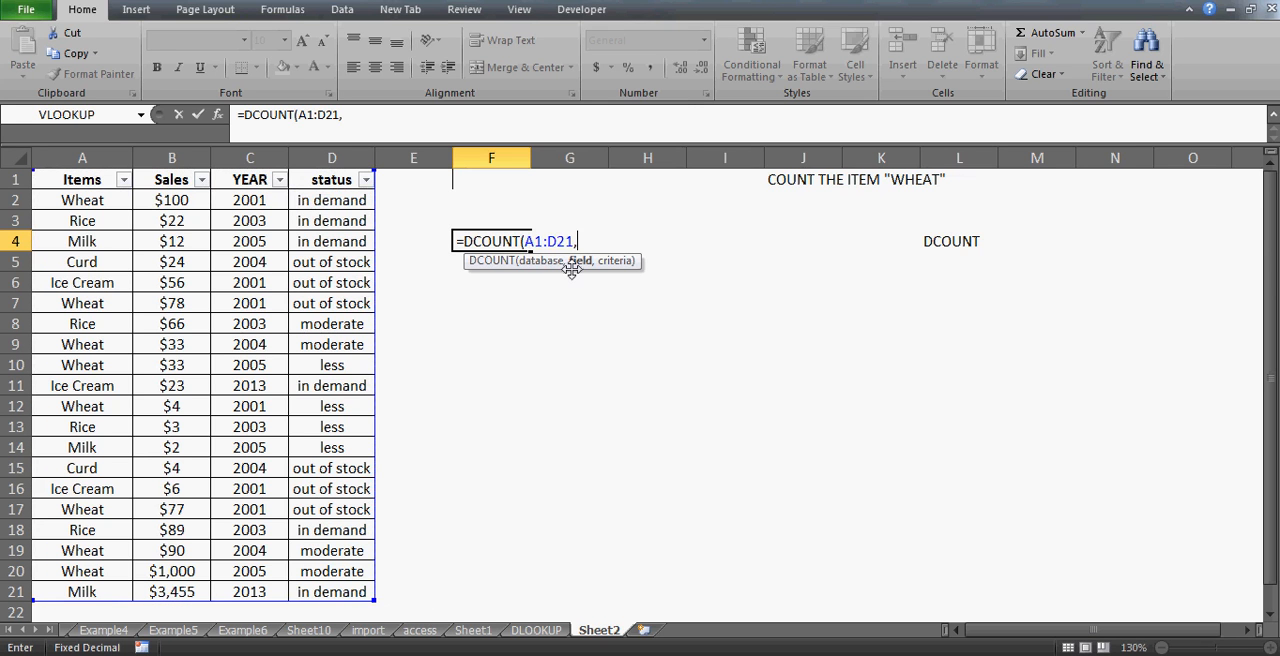
type("\"Sales\"")
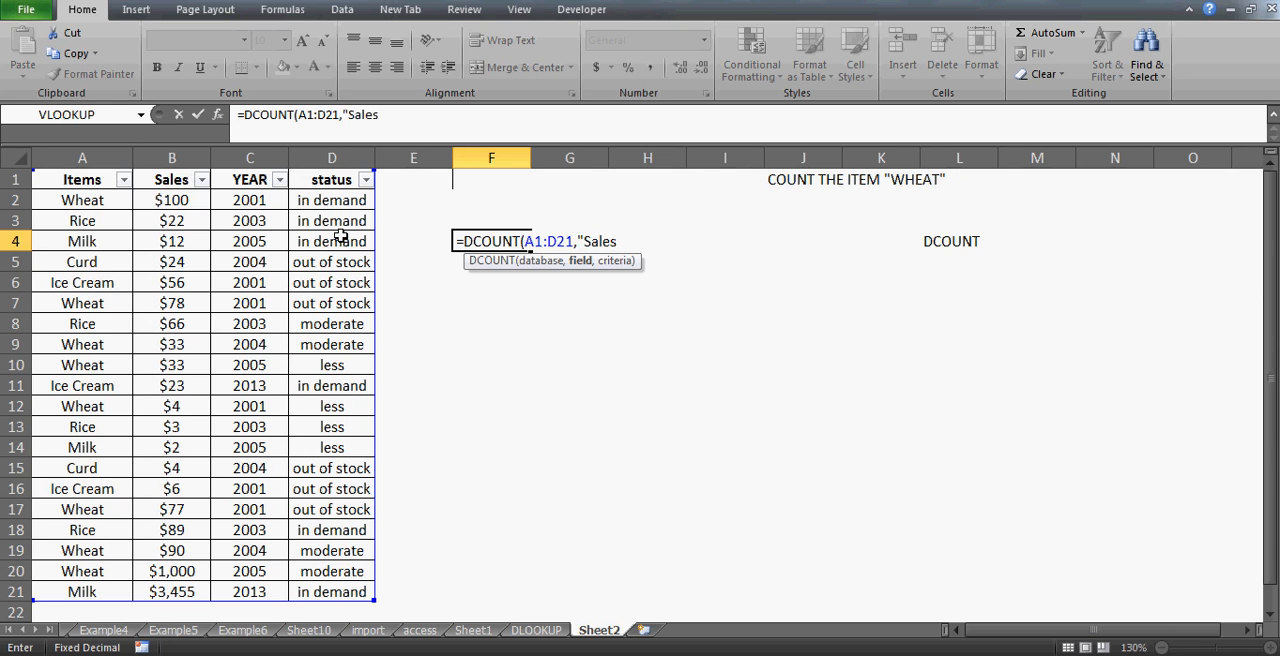
- Add "Sales" as the field argument, then cancel the formula entry
key("BackSpace")
key("BackSpace")
key("BackSpace")
key("BackSpace")
key("BackSpace")
key("BackSpace")
key("BackSpace")
type("2")
key("BackSpace")
type("\"Sales\",")
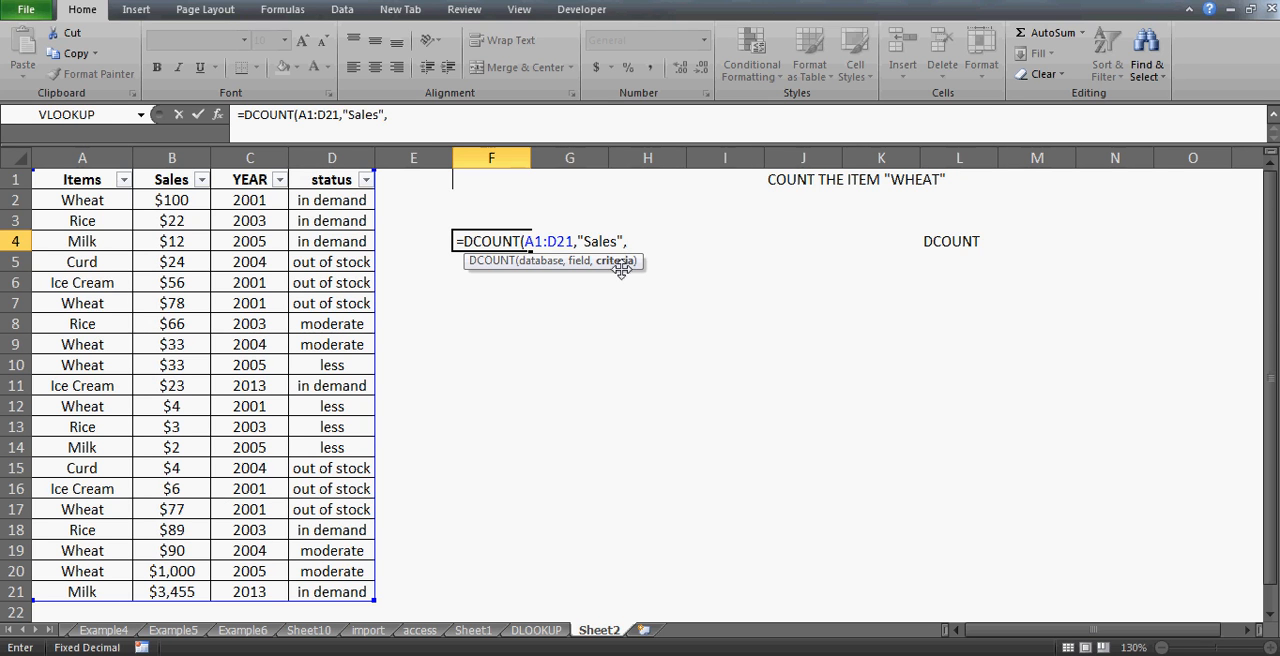
key("Escape")
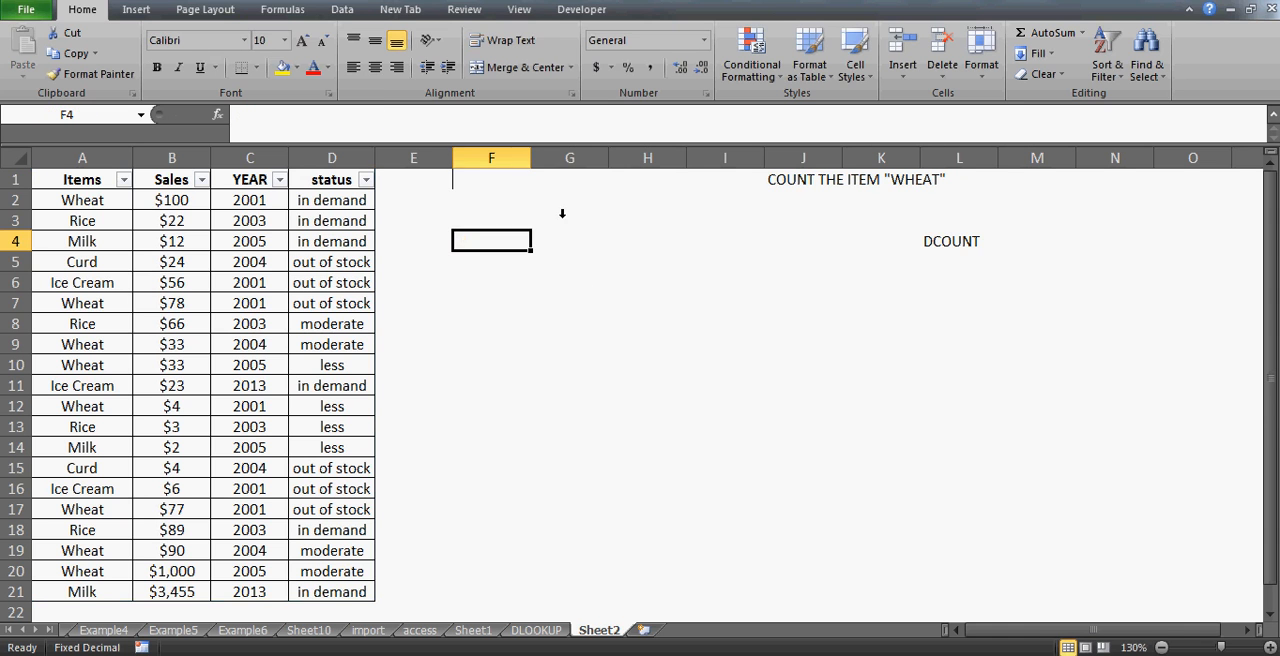
left_click(514, 200)
key("Up")
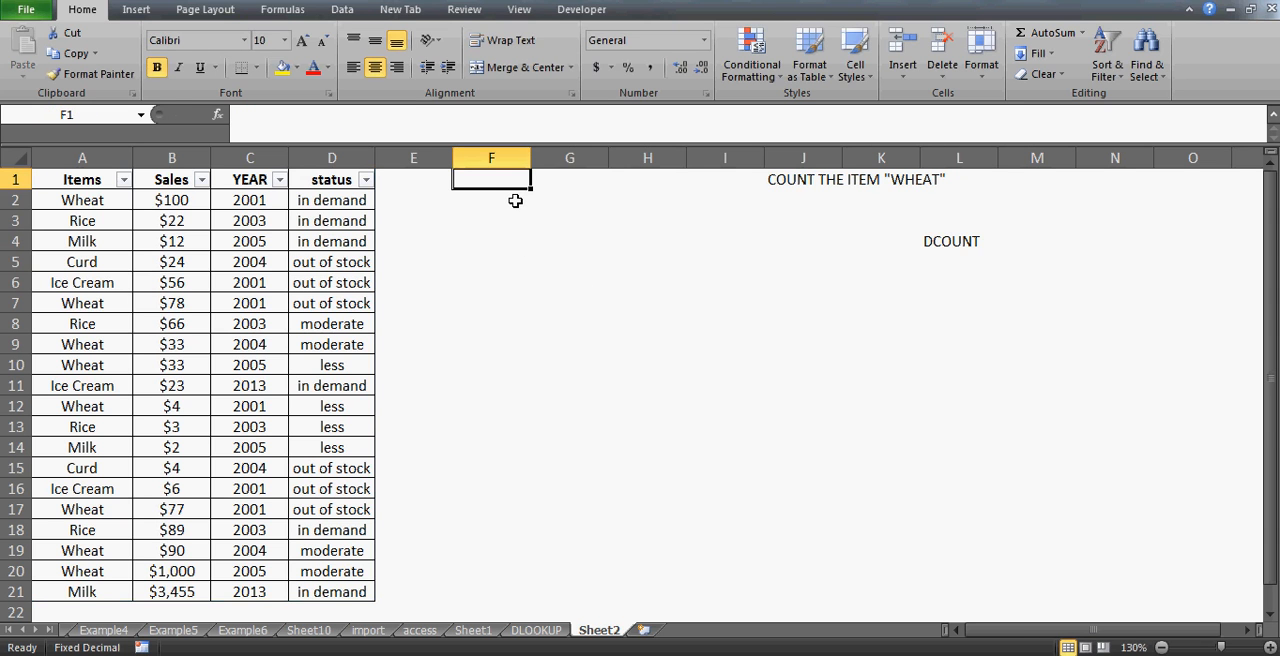
- Enter the criteria header items in F1
type("i")
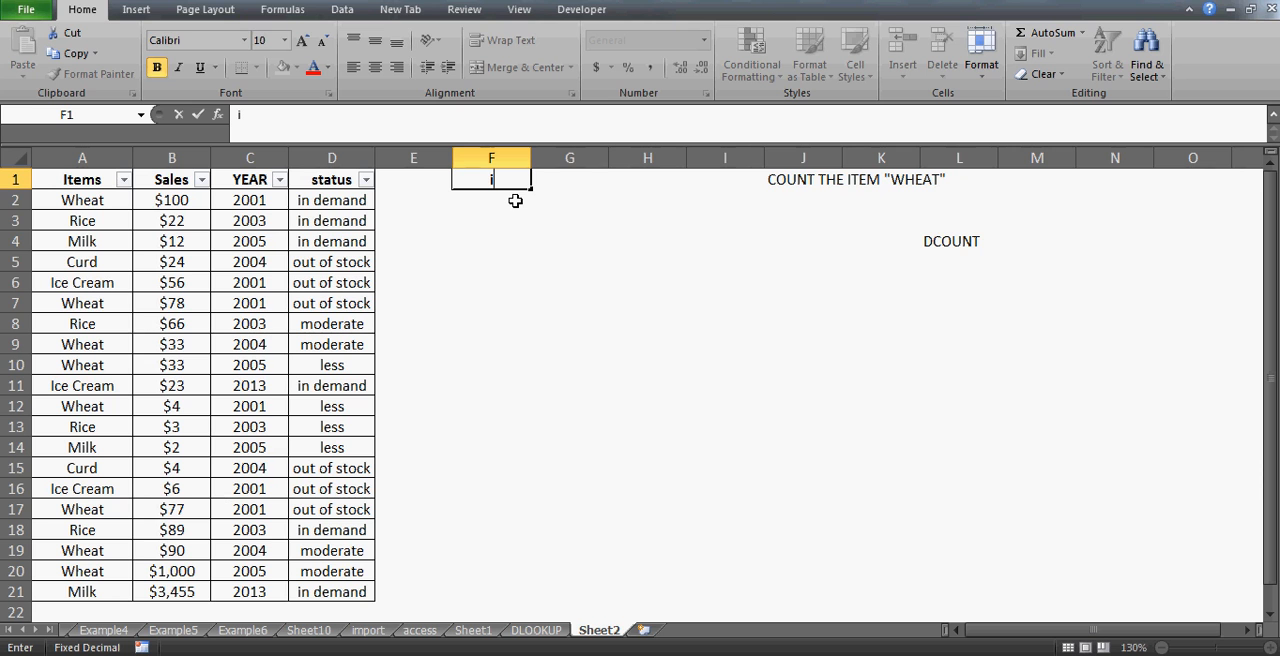
type("tems")
key("Return")
key("Up")
key("Down")
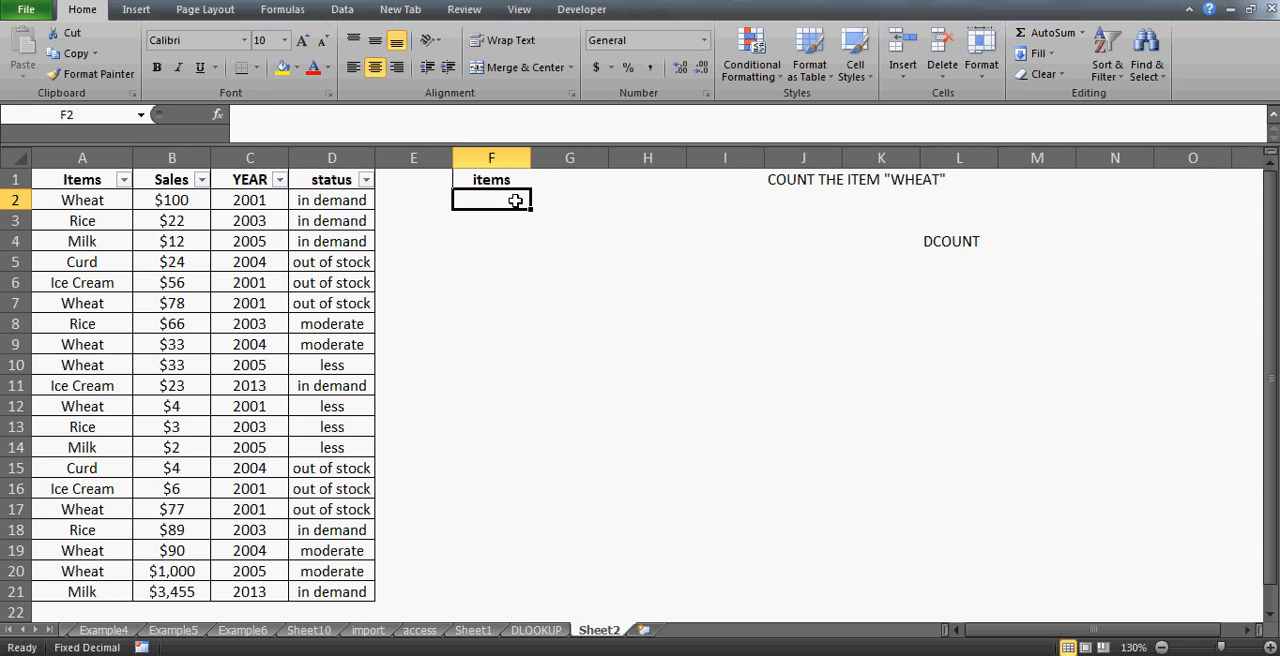
key("Up")
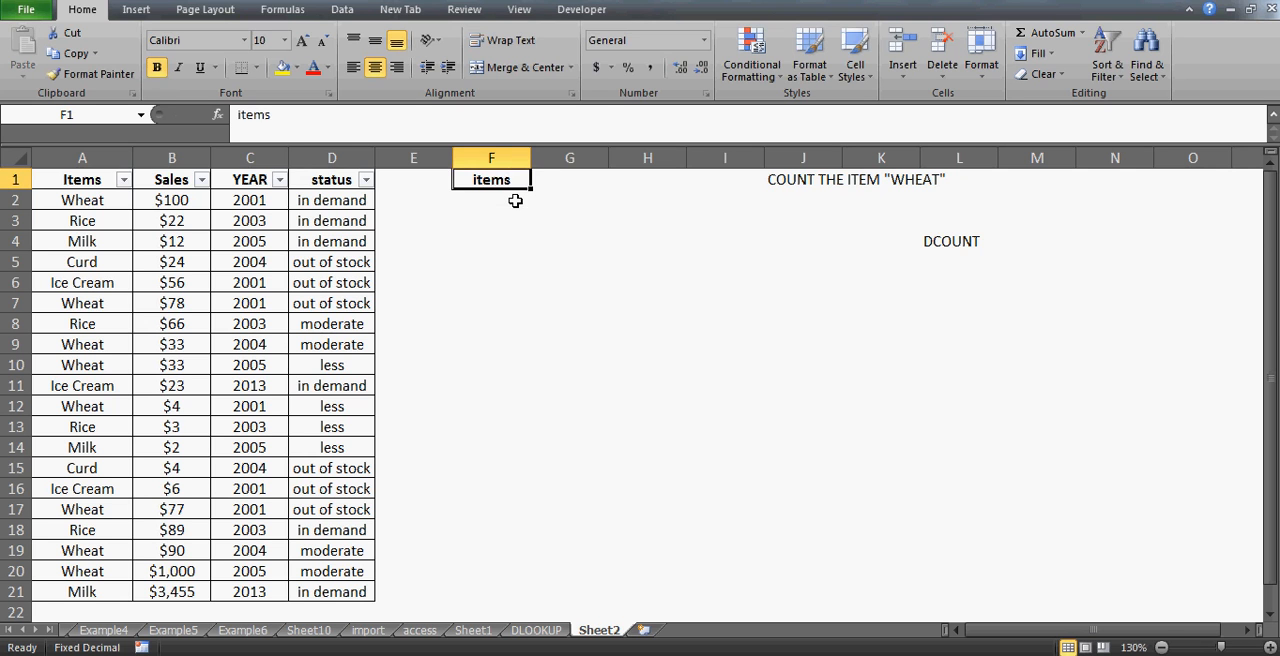
- Enter the criterion ="=wheat" in F2 below the items header
key("Left")
key("Home")
key("Right")
key("Right")
key("Right")
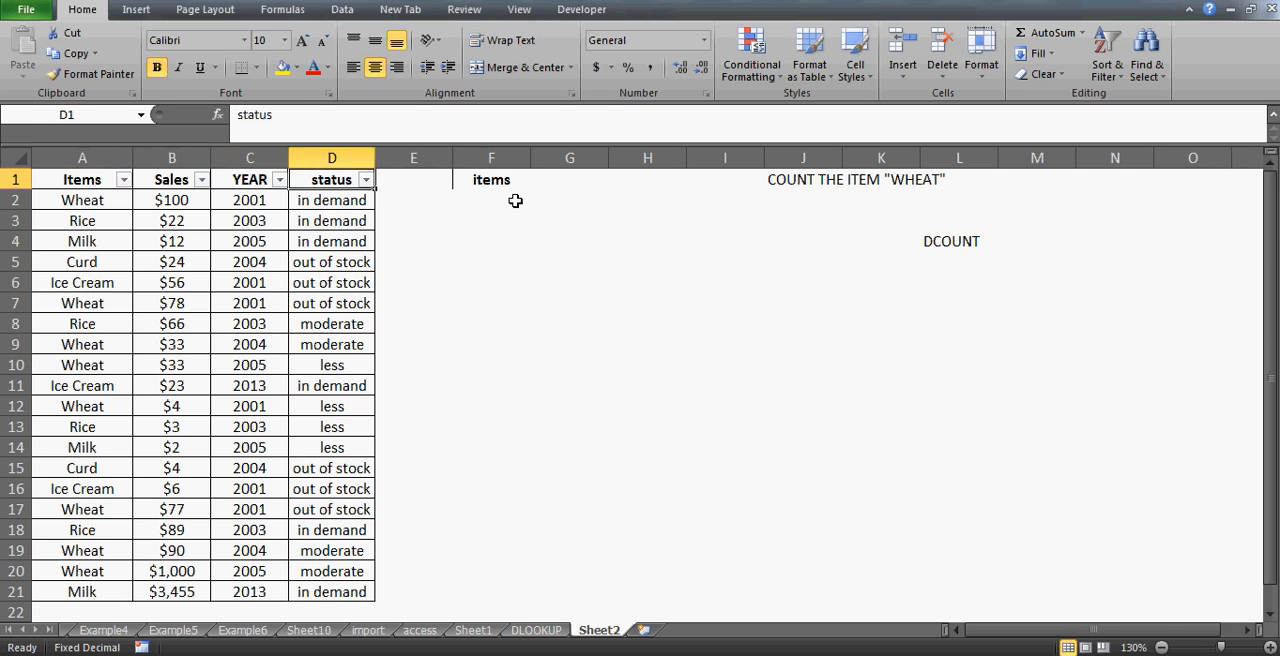
key("Right")
key("Right")
key("Down")
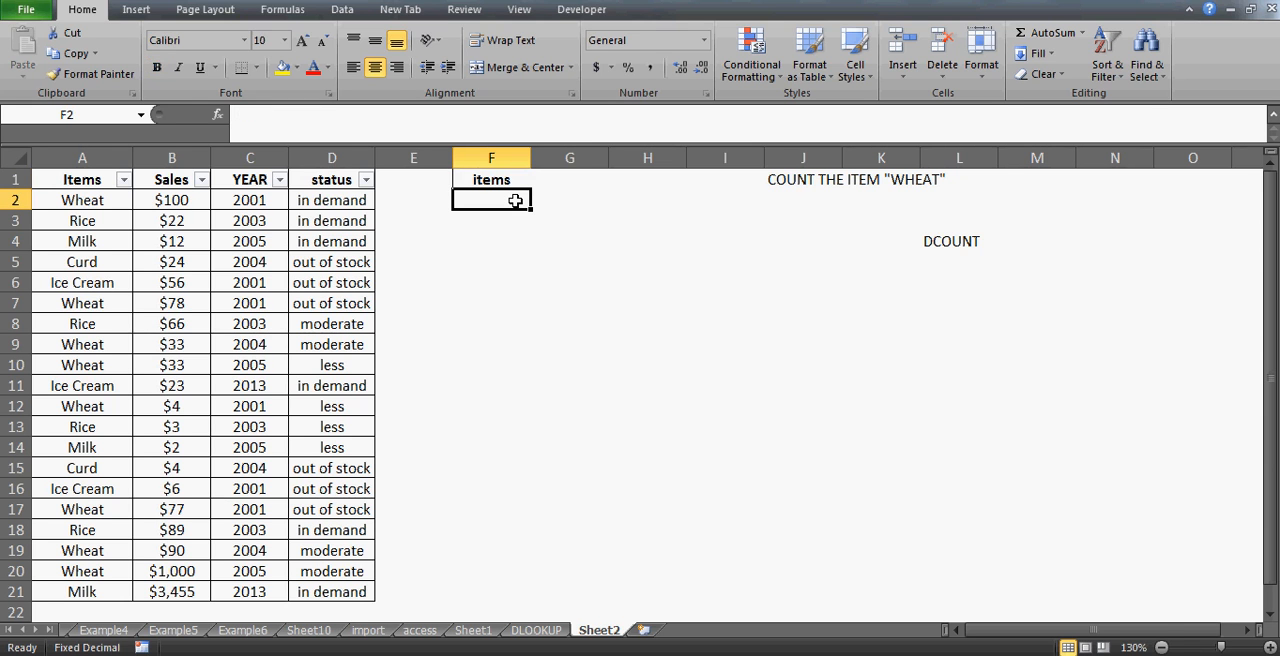
type("=\"")
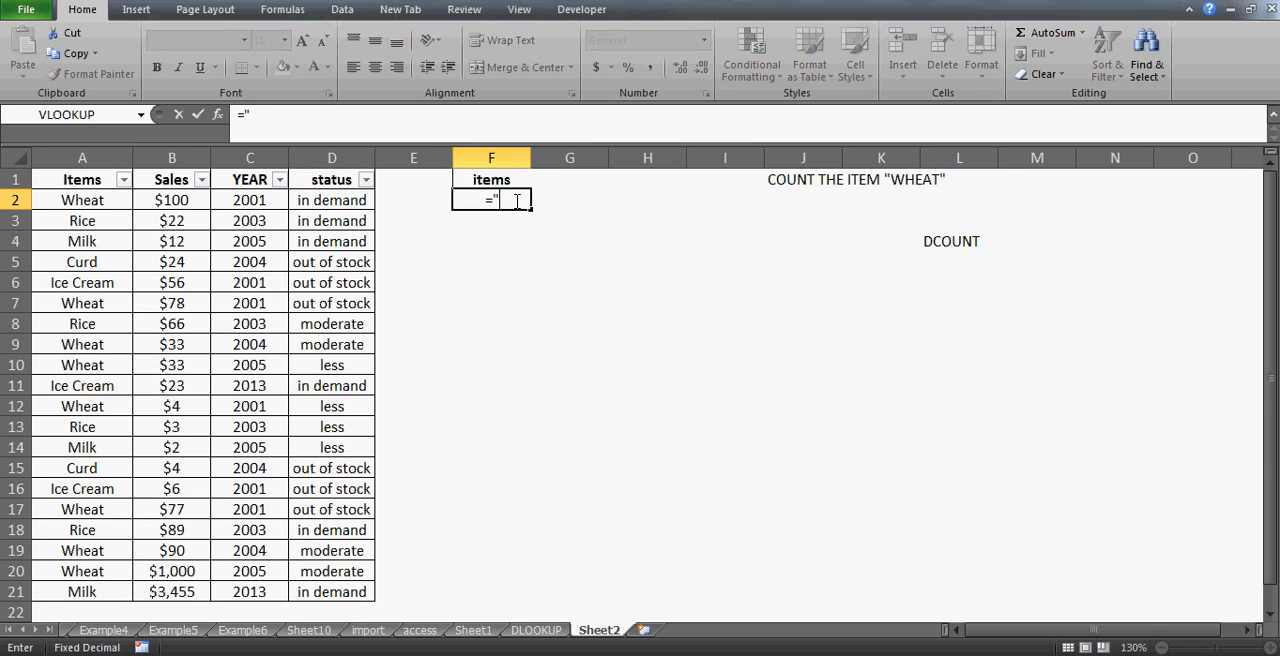
type("=wheat\"")
key("Return")
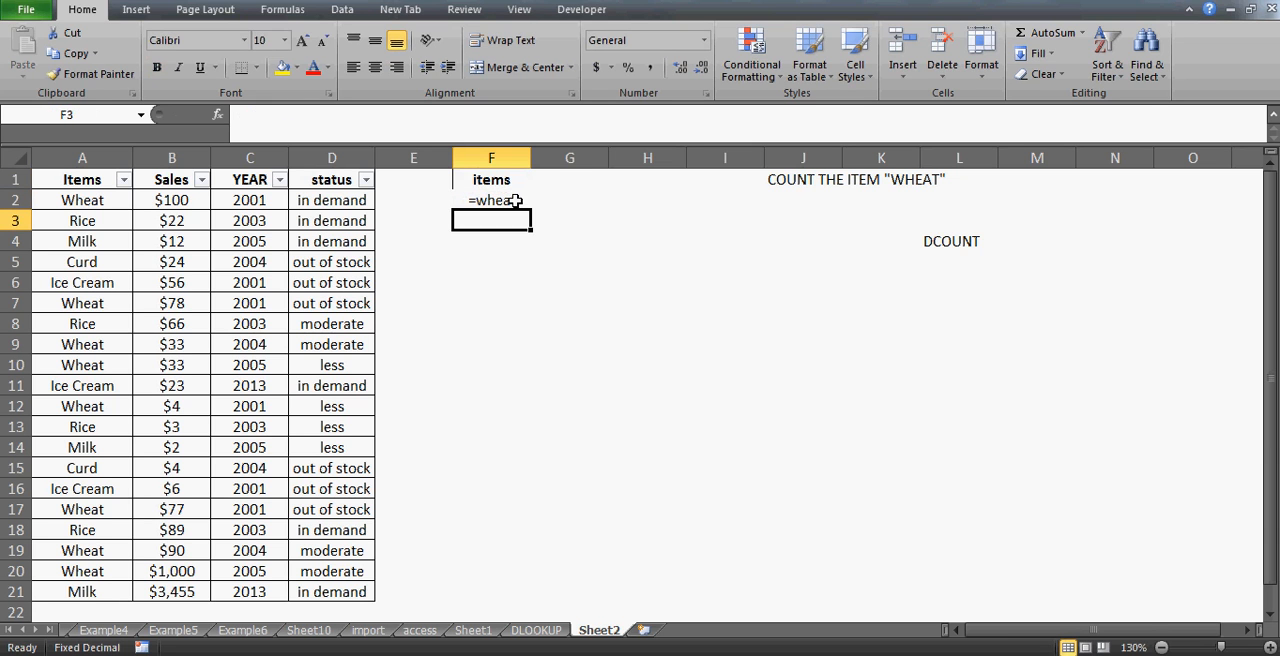
key("Up")
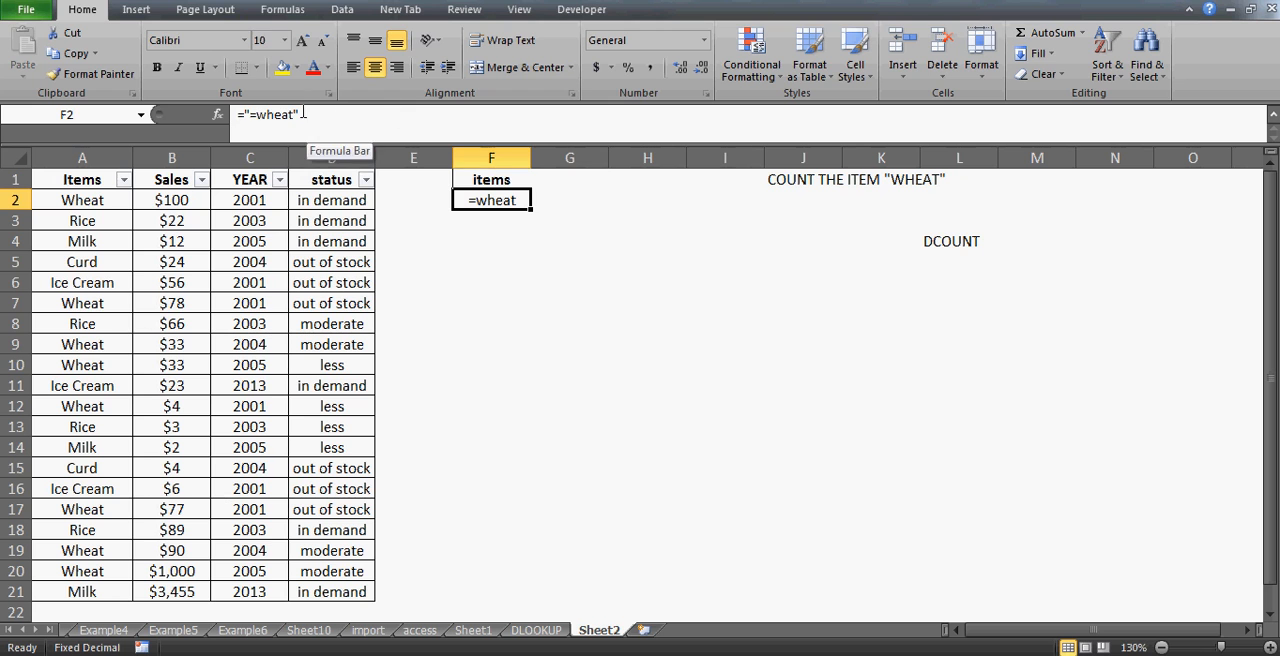
- Enter =DCOUNT(A1:D21,"Sales",F1:F2) in G8 using F1:F2 as the criteria range
left_click(595, 321)
type("=")
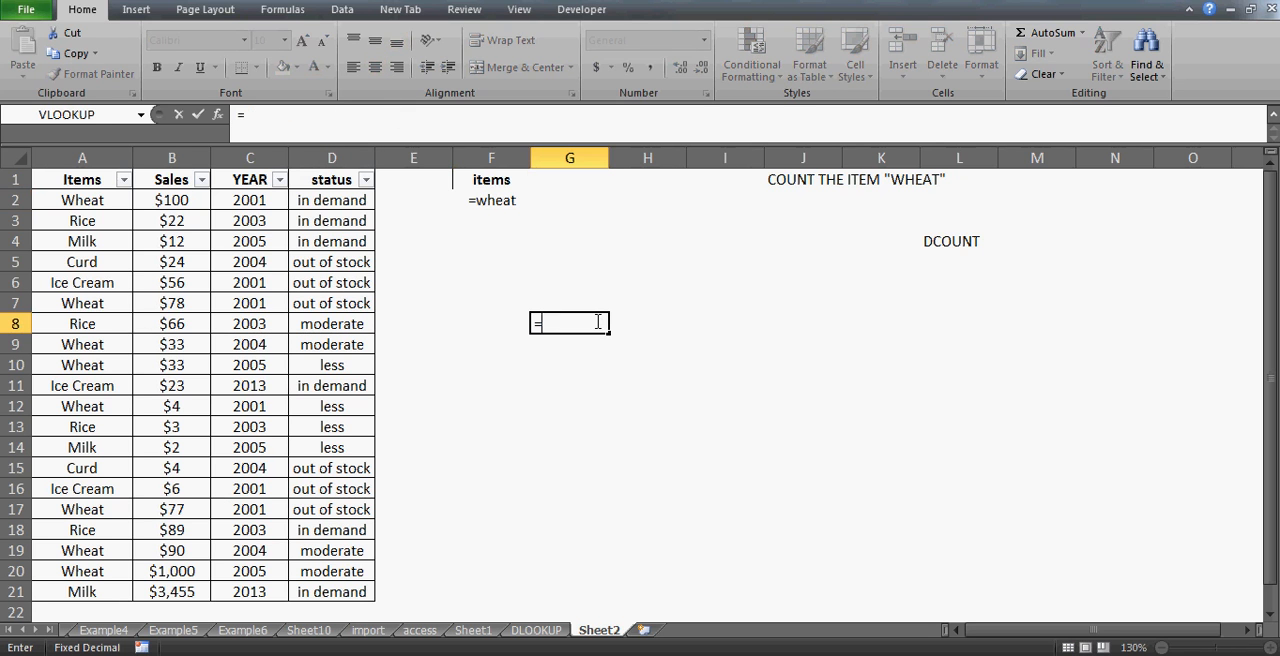
type("Dcount")
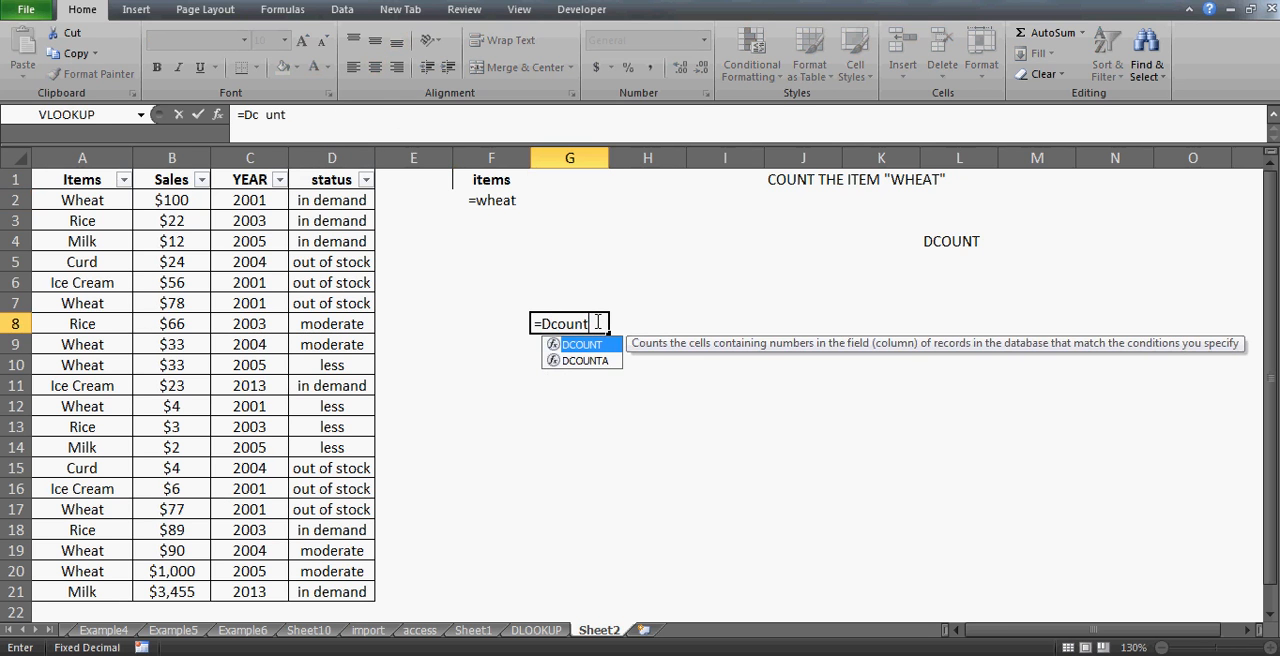
type("(")
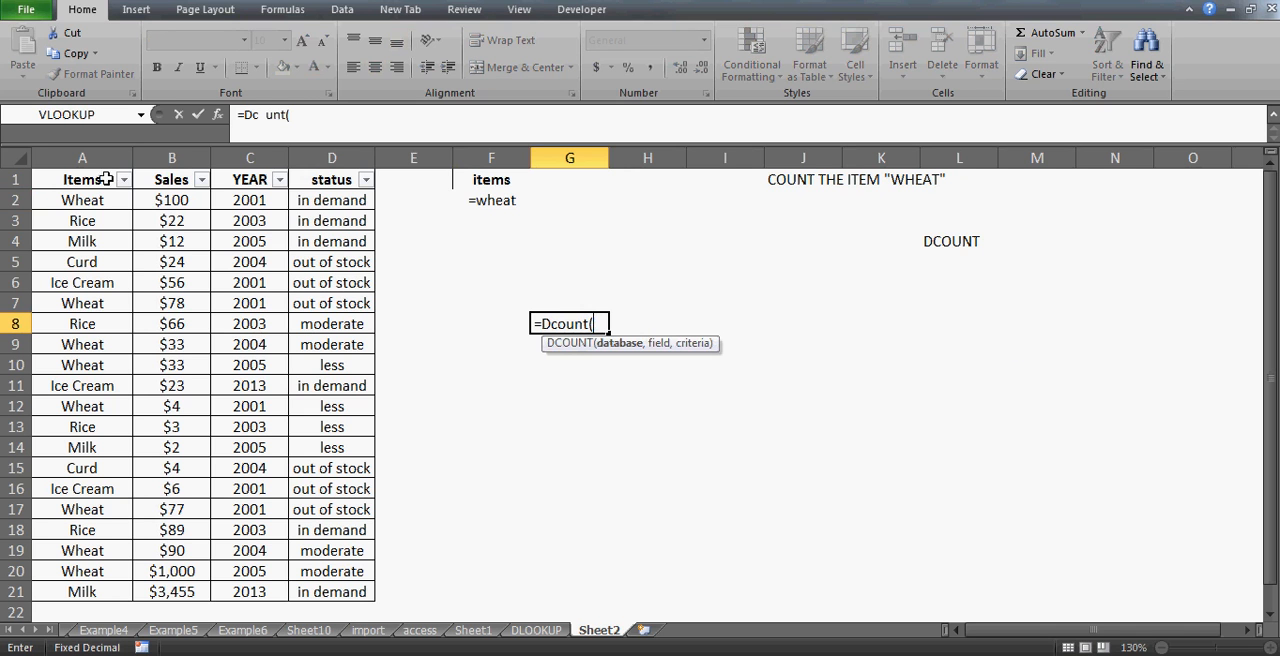
left_click(92, 173)
key("shift+Right")
key("shift+Right")
key("shift+Right")
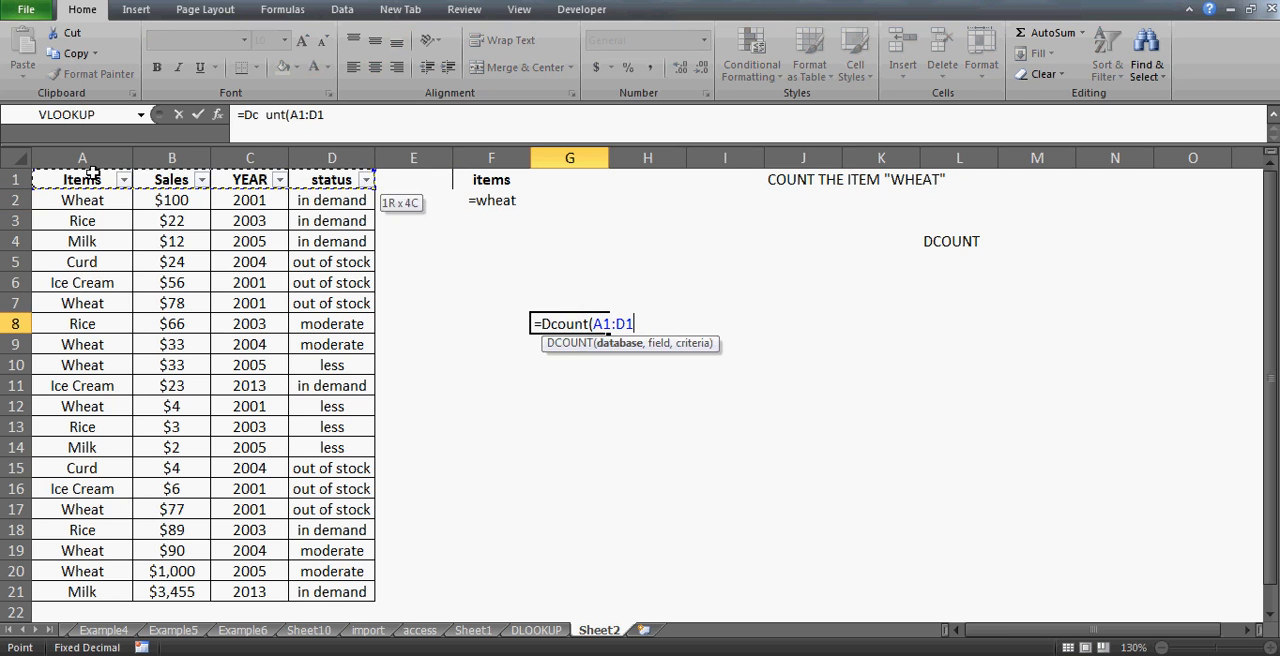
key("ctrl+shift+Down")
type(",")
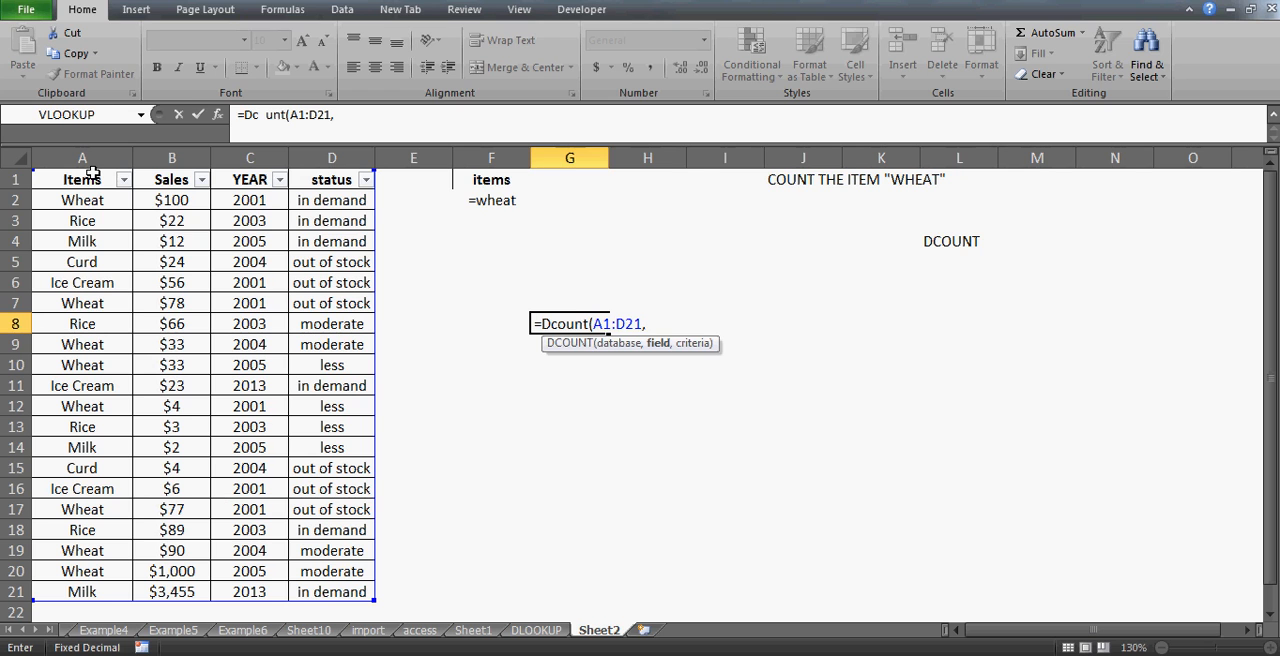
type("\"Sales")
type(",")
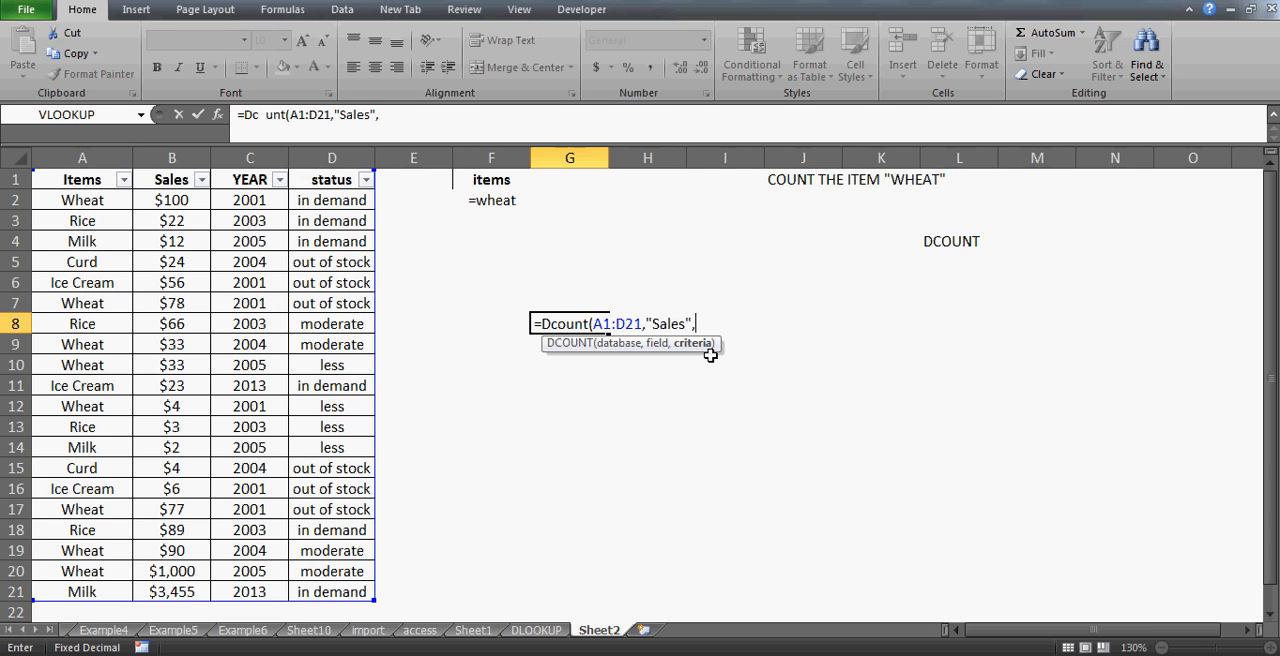
left_click_drag(493, 180, 493, 200)
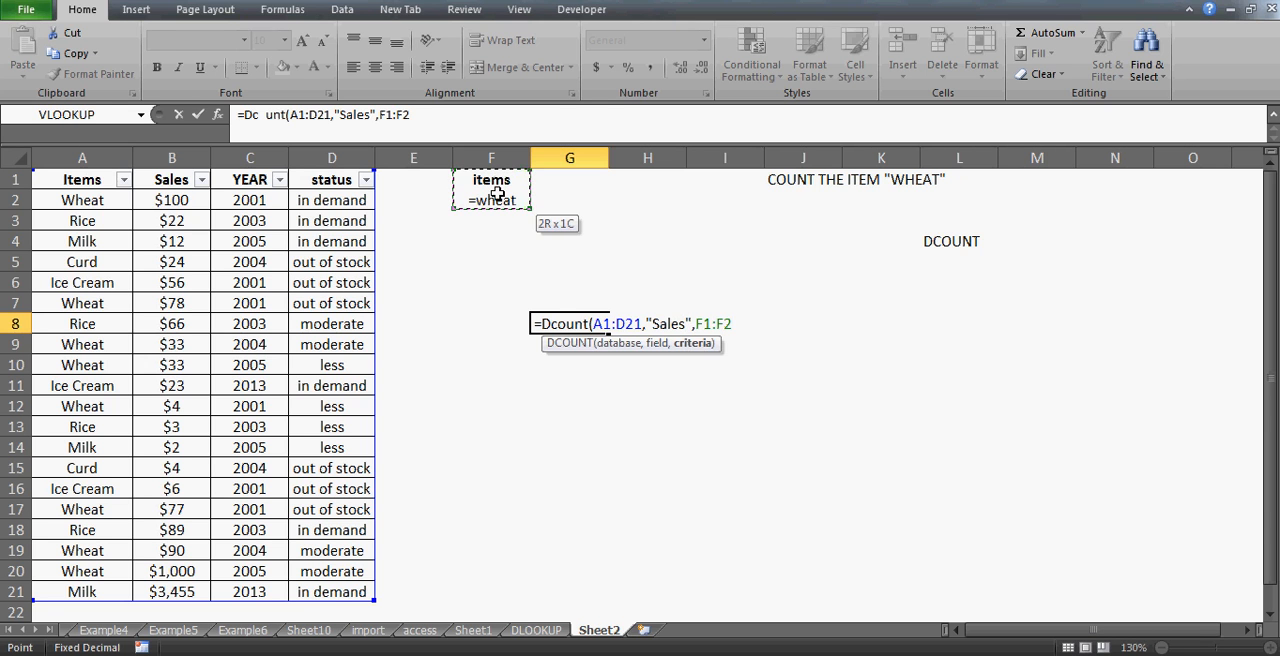
type(")")
key("ctrl+Return")
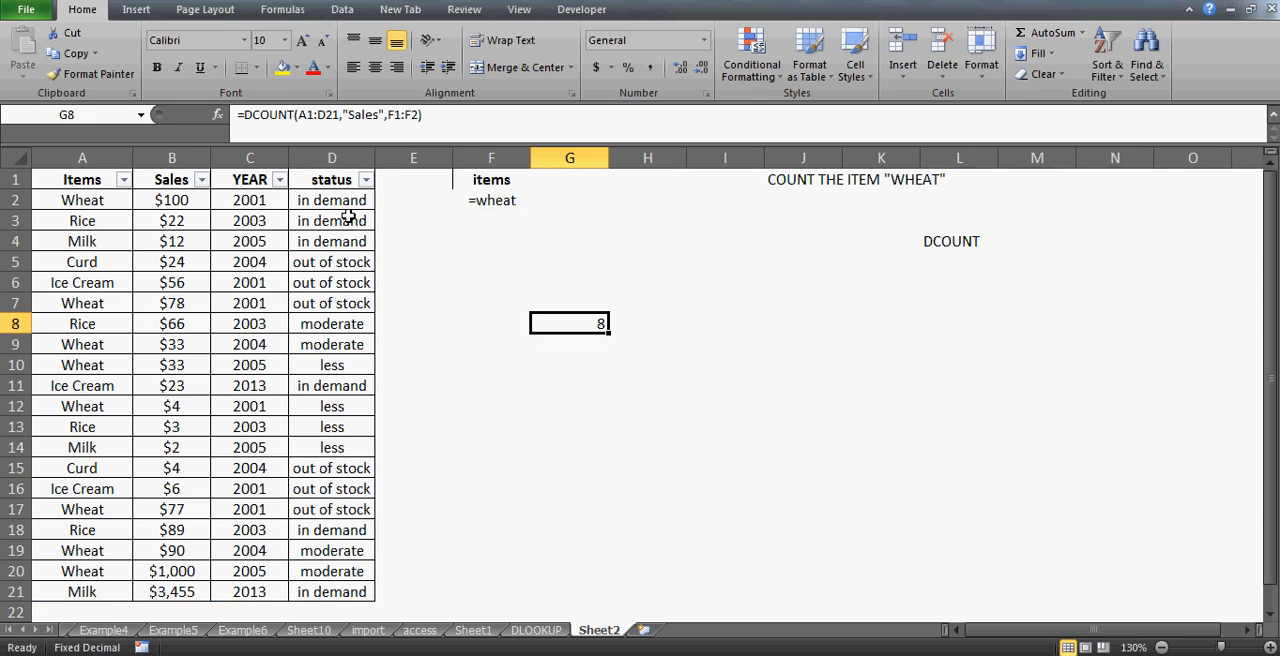
- Filter the Items column to Wheat only, select the visible Wheat cells, then show all rows again
left_click(106, 179)
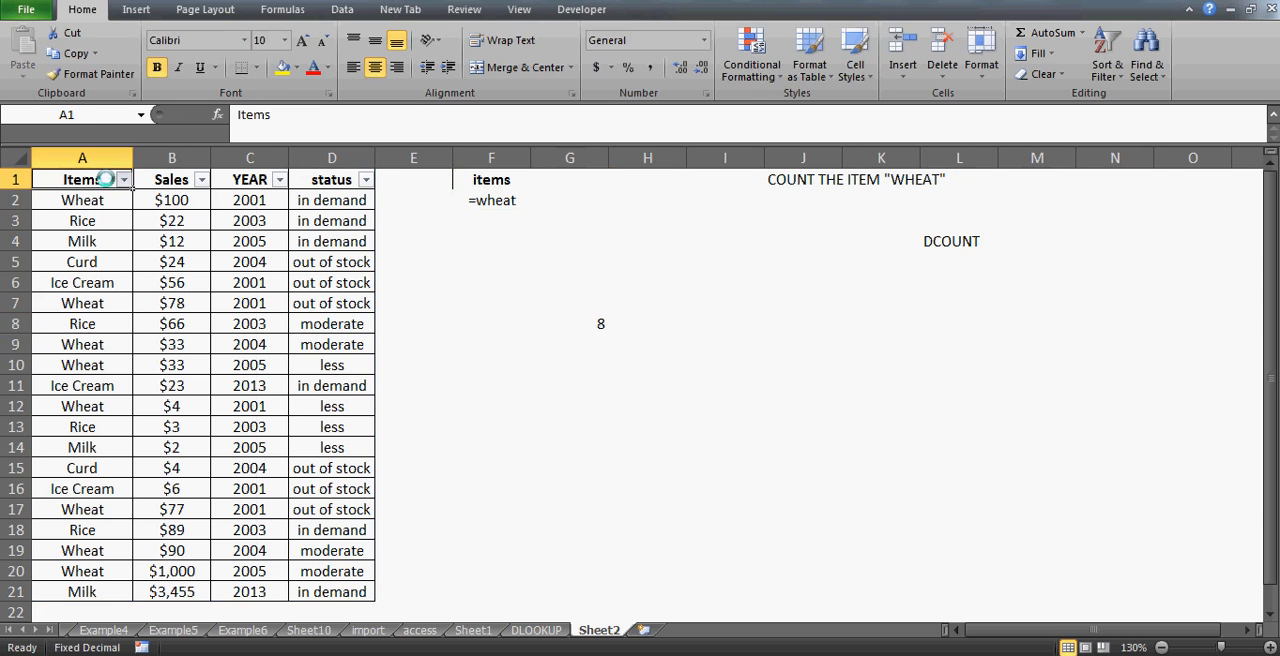
left_click(123, 179)
left_click(62, 353)
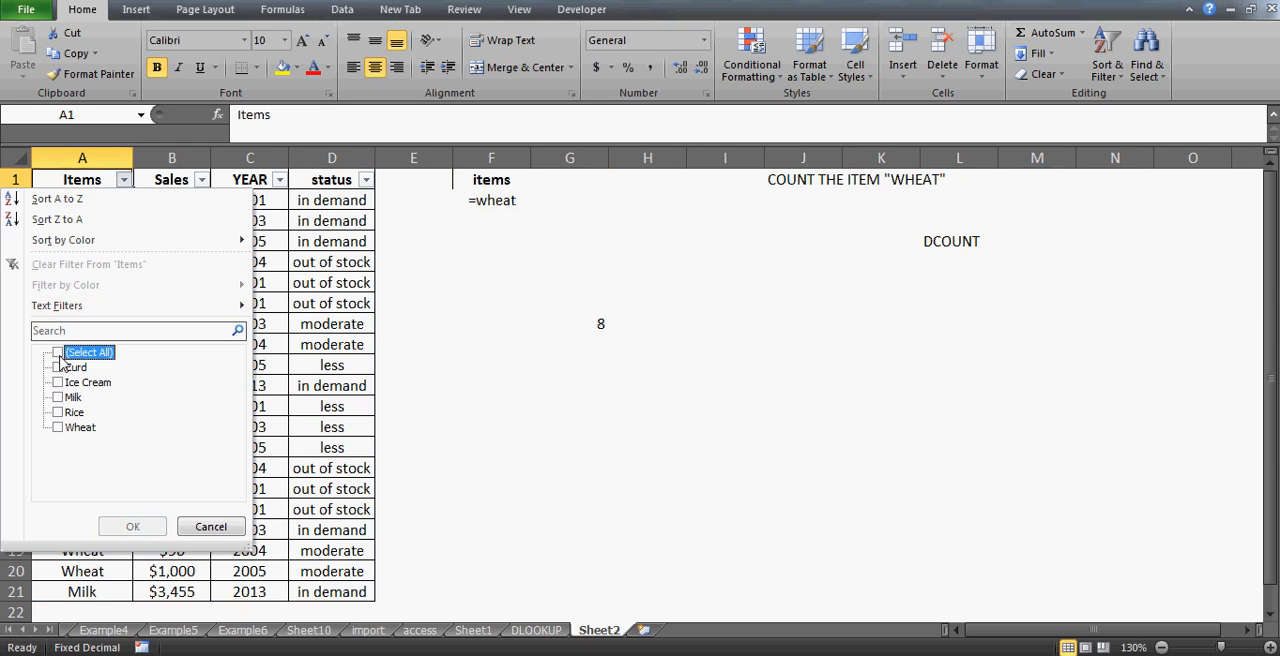
key("Down")
key("Down")
key("Down")
key("Down")
key("Down")
key("space")
key("Return")
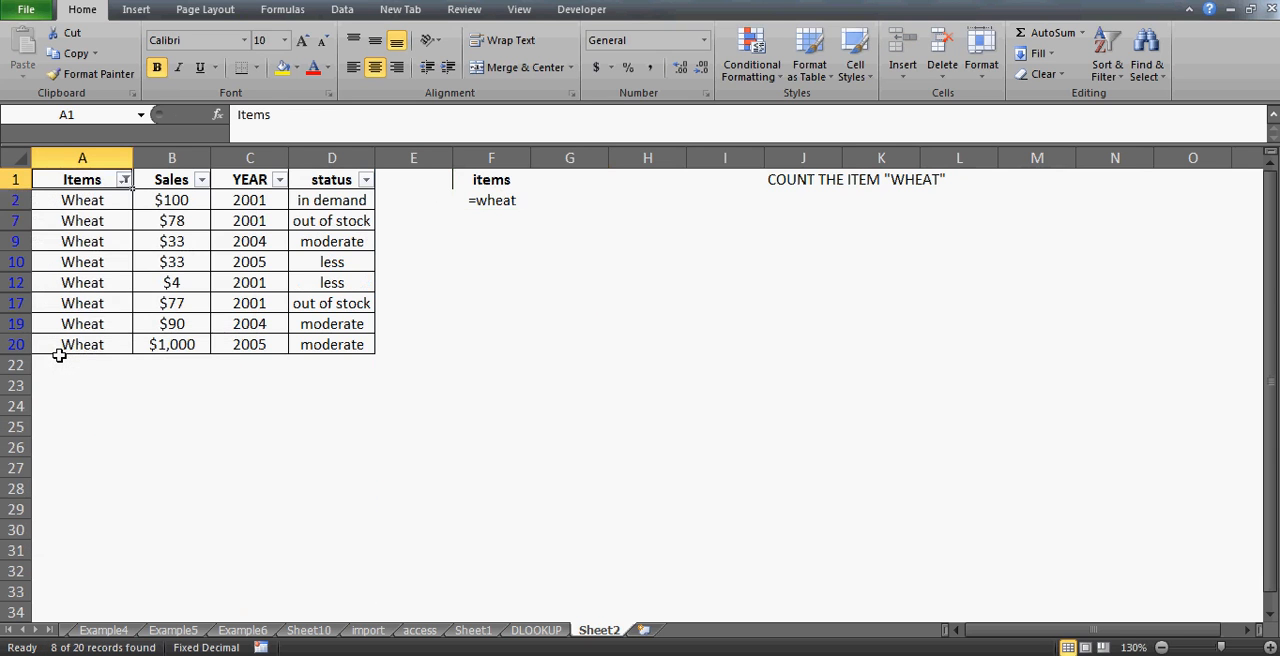
key("Down")
key("ctrl+shift+Down")
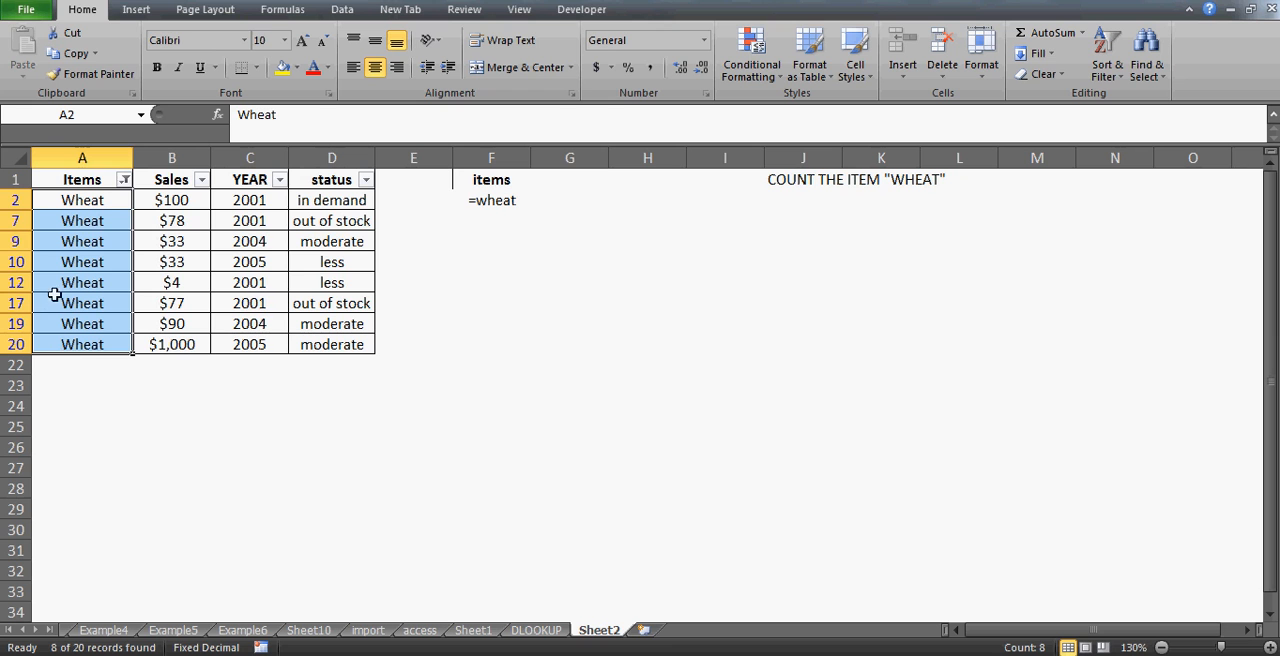
key("alt+d")
key("f")
key("s")
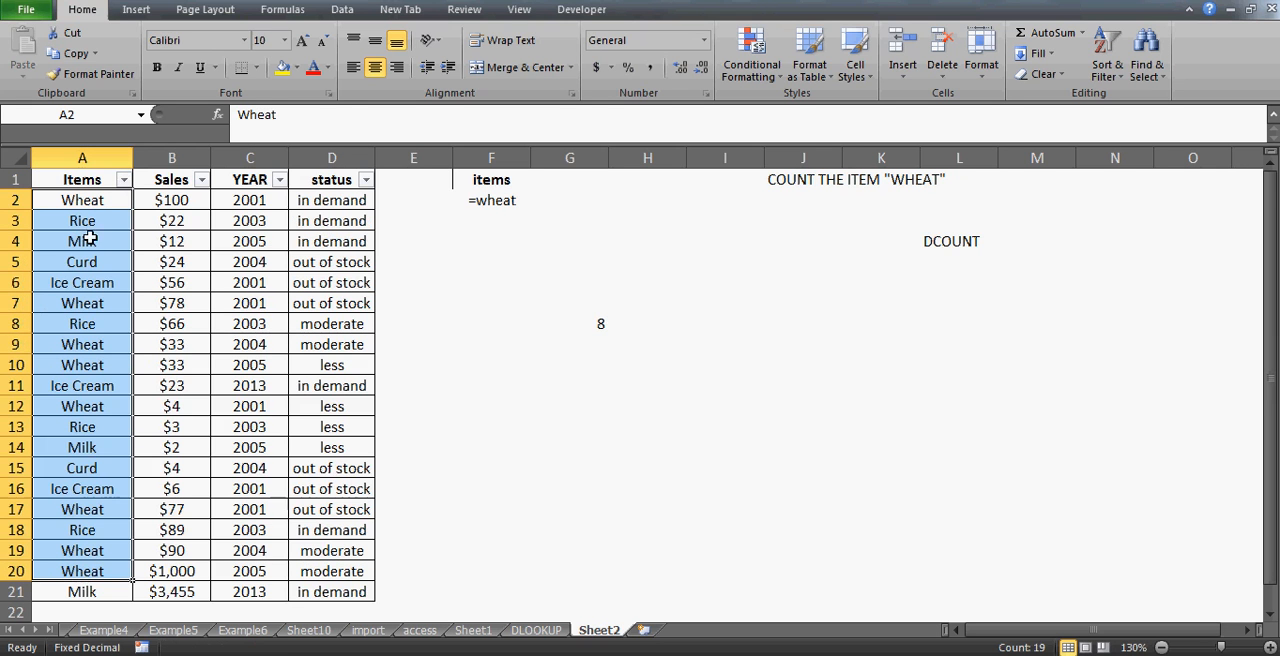
left_click(596, 321)
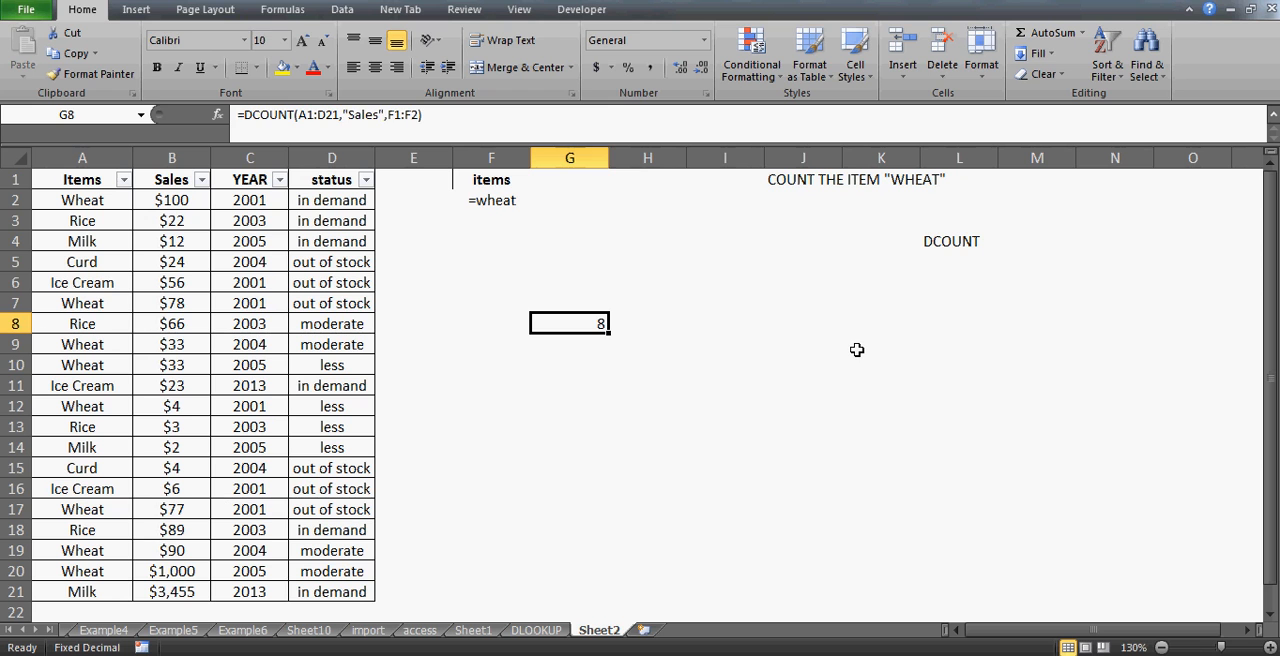
left_click(780, 330)
type("=")
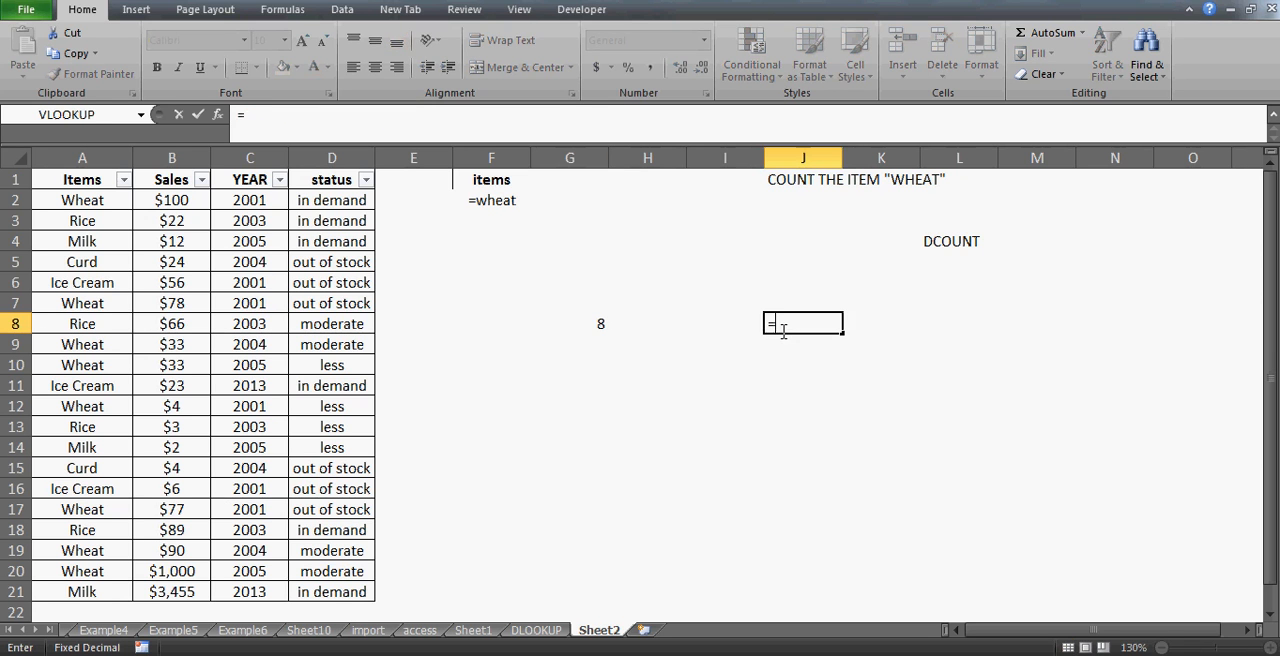
type("countif")
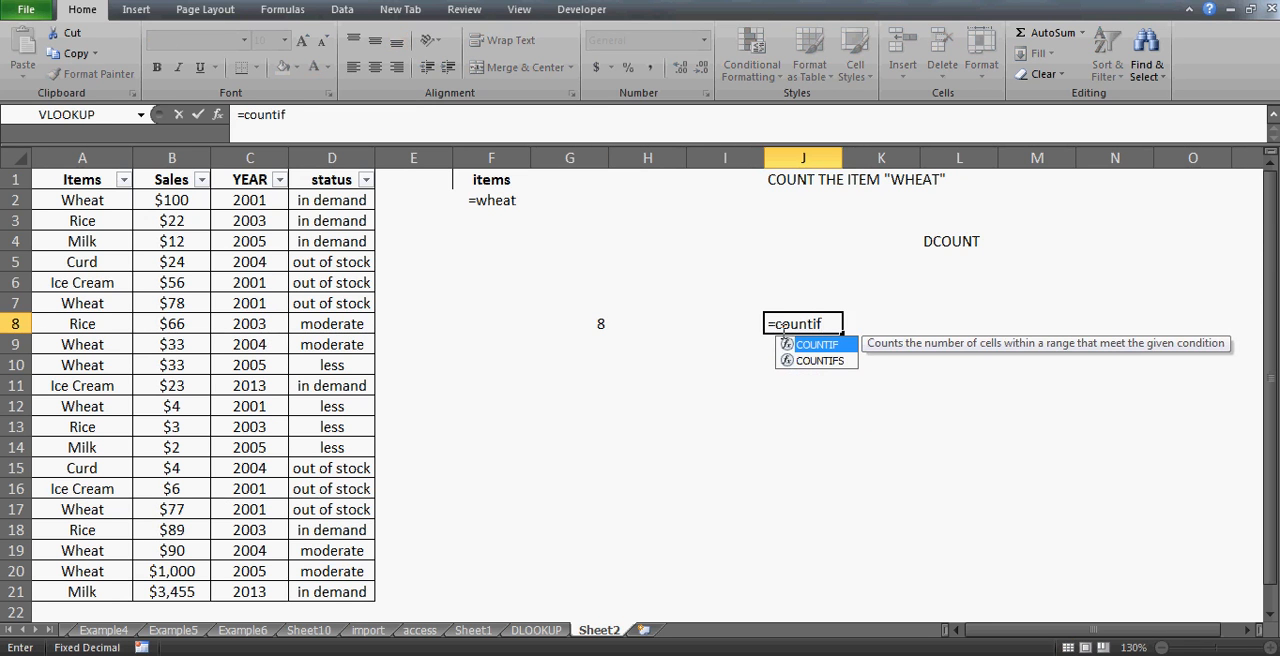
key("Escape")
key("Escape")
key("Left")
key("Left")
key("Left")
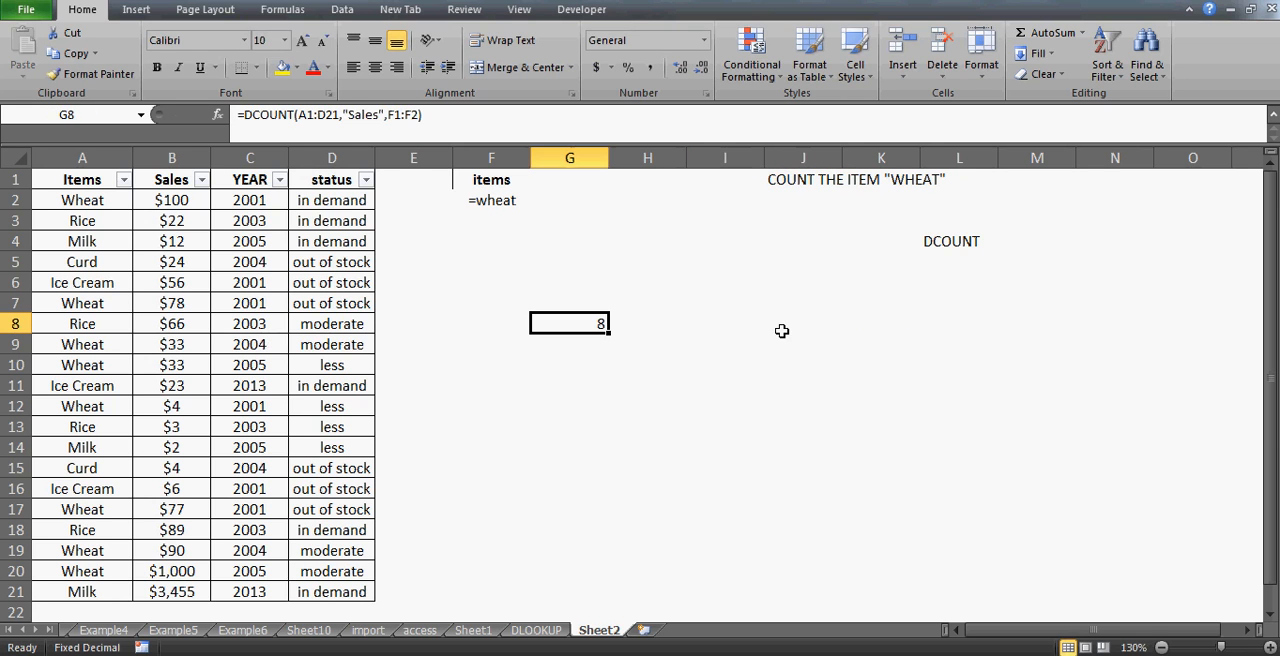
- Change the DCOUNT field argument in G8 to "items"
left_click(376, 114)
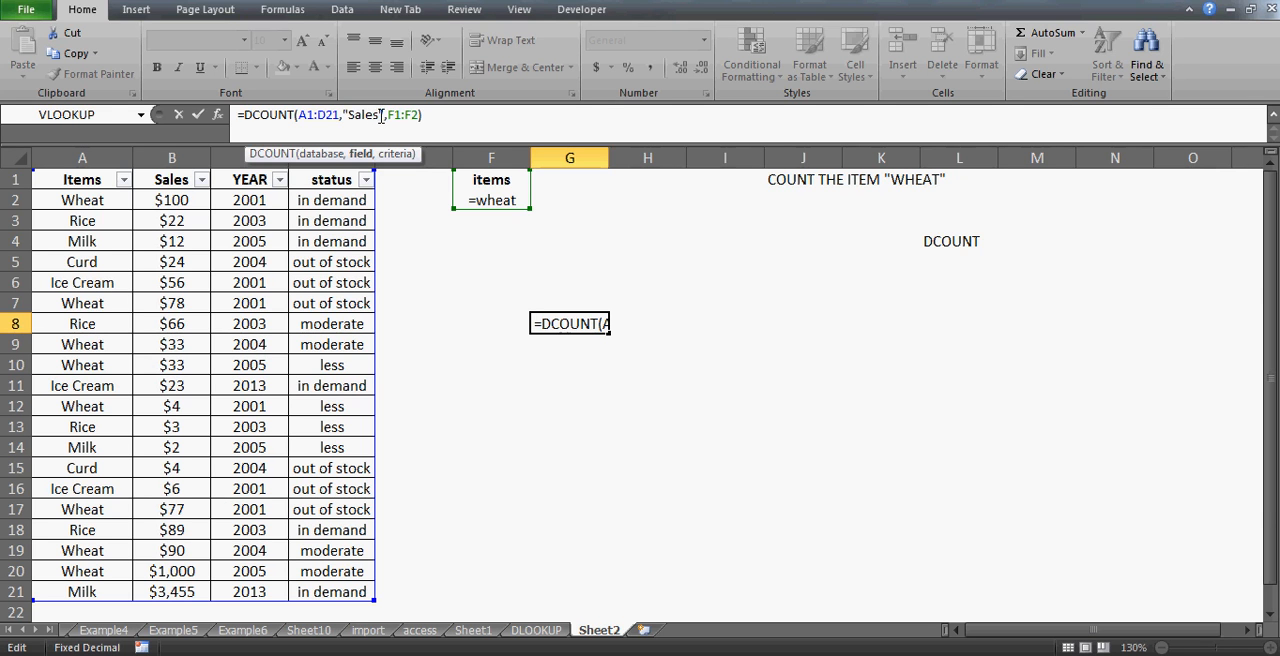
key("BackSpace")
key("BackSpace")
key("BackSpace")
key("BackSpace")
key("BackSpace")
type("ite")
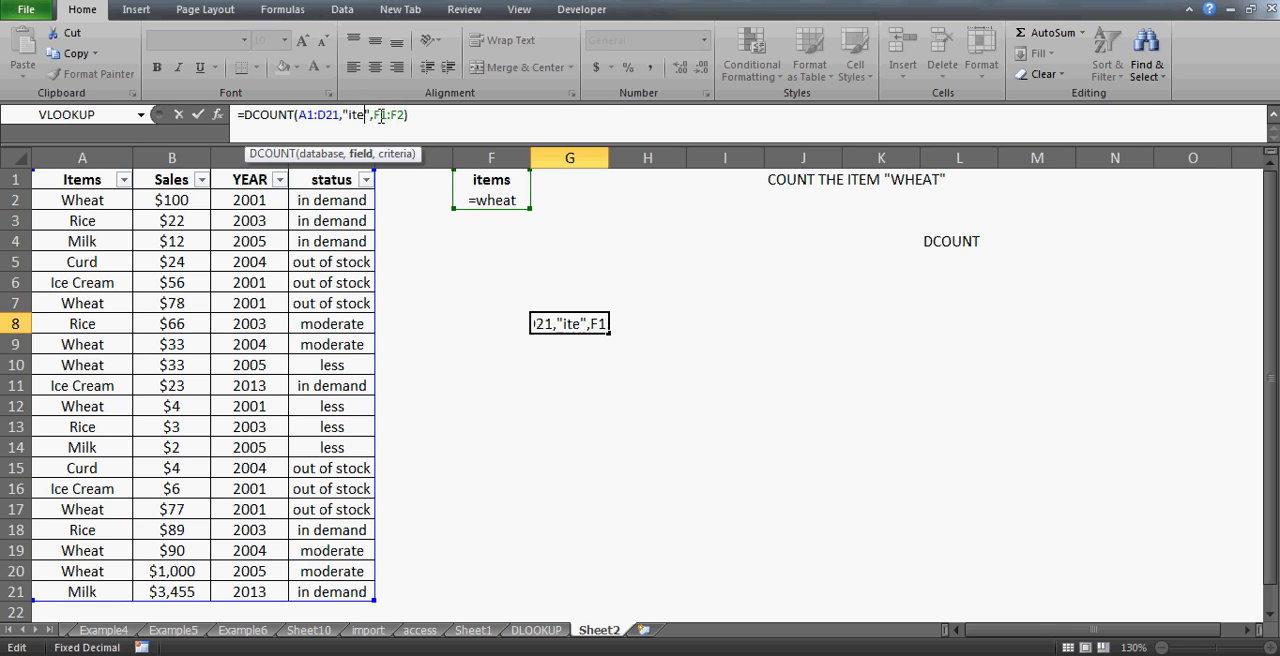
type("ms")
key("Return")
key("Up")
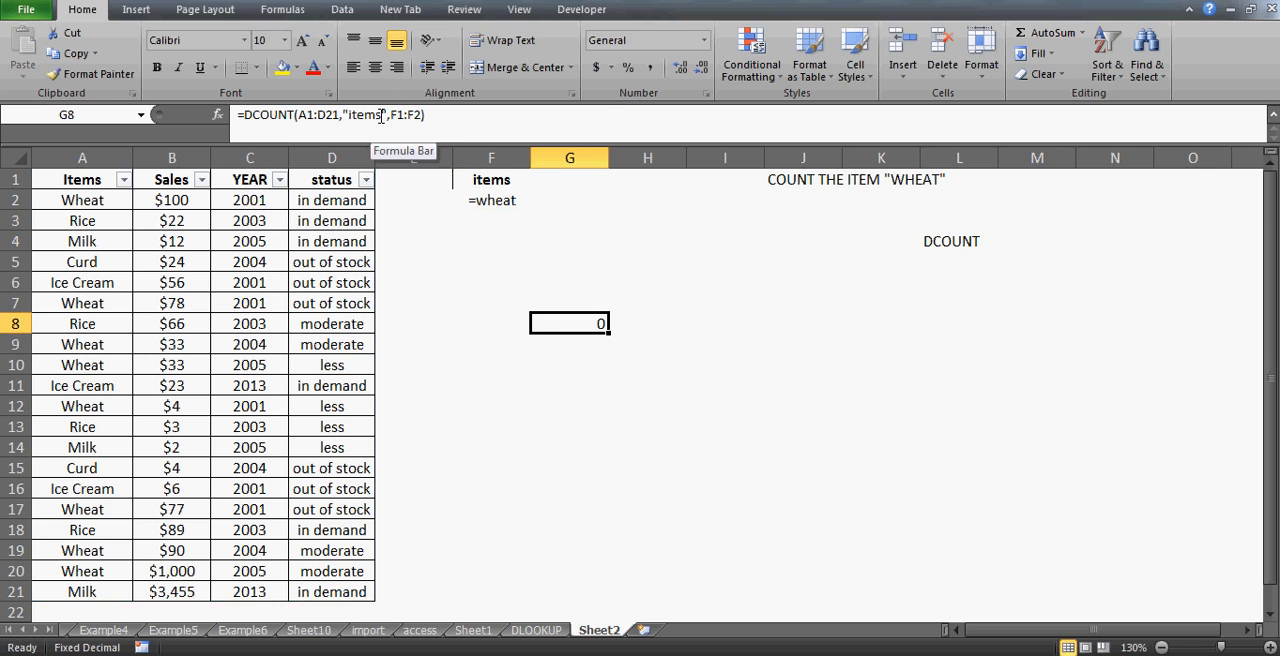
- Change the DCOUNT field argument in G8 to "status"
left_click(381, 115)
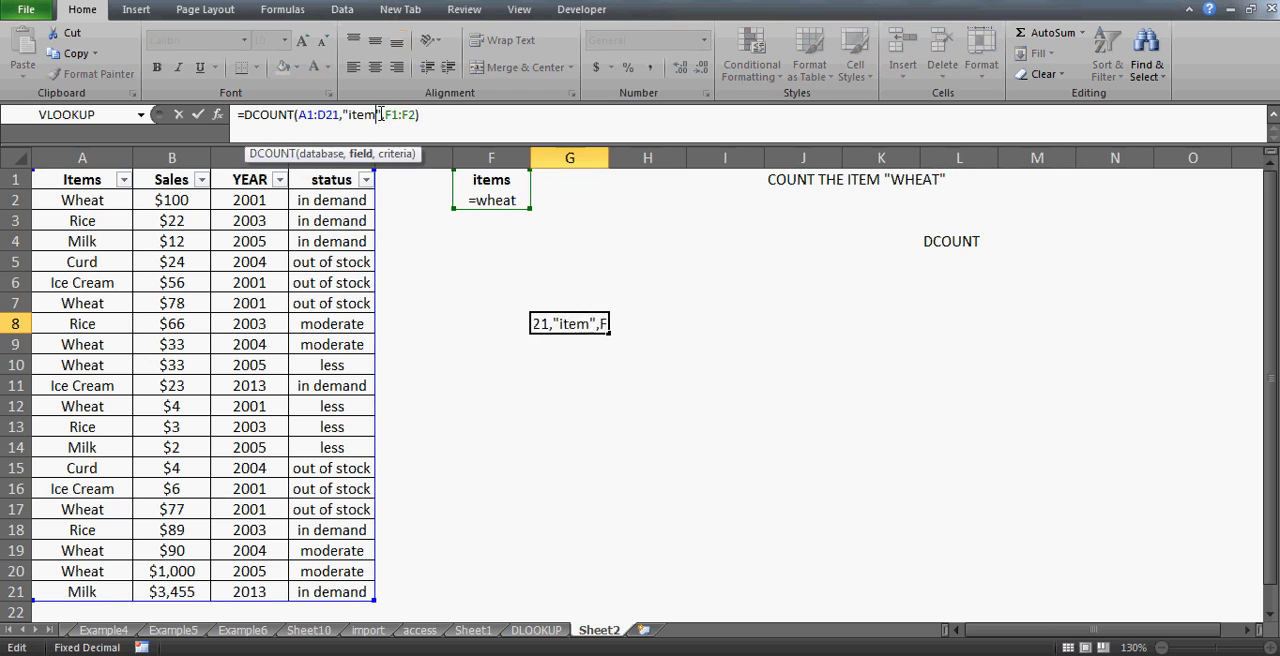
key("BackSpace")
key("BackSpace")
key("BackSpace")
key("BackSpace")
key("BackSpace")
type("sta")
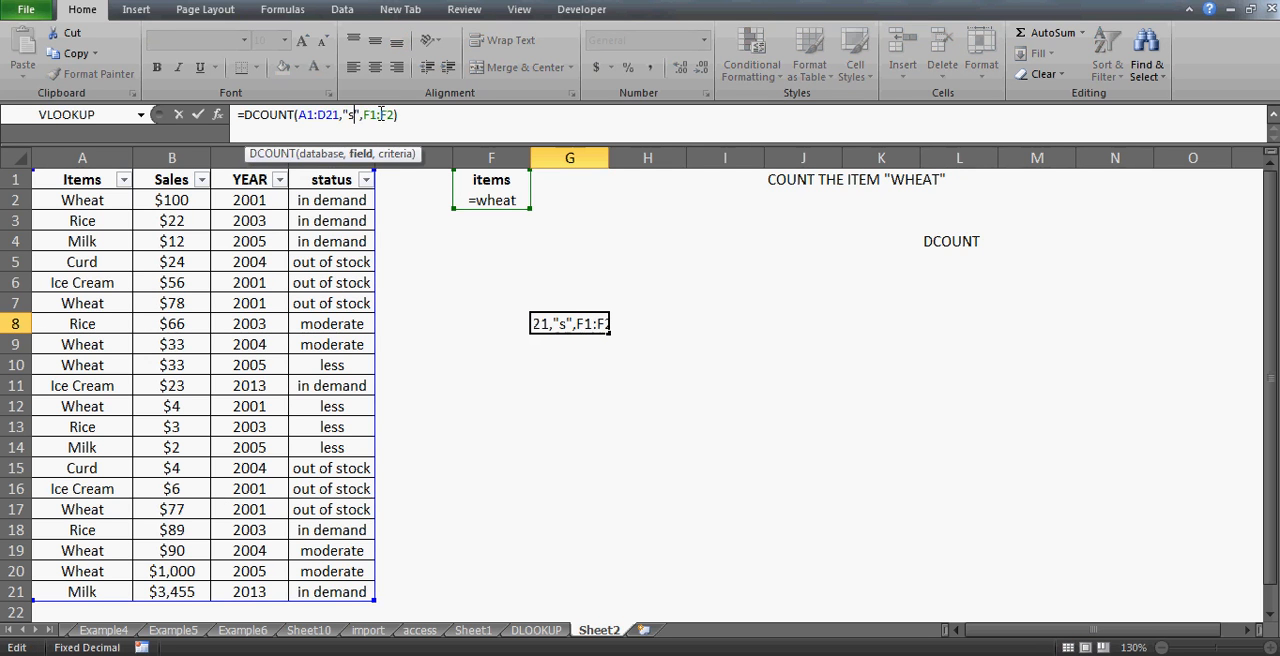
type("tus")
key("Return")
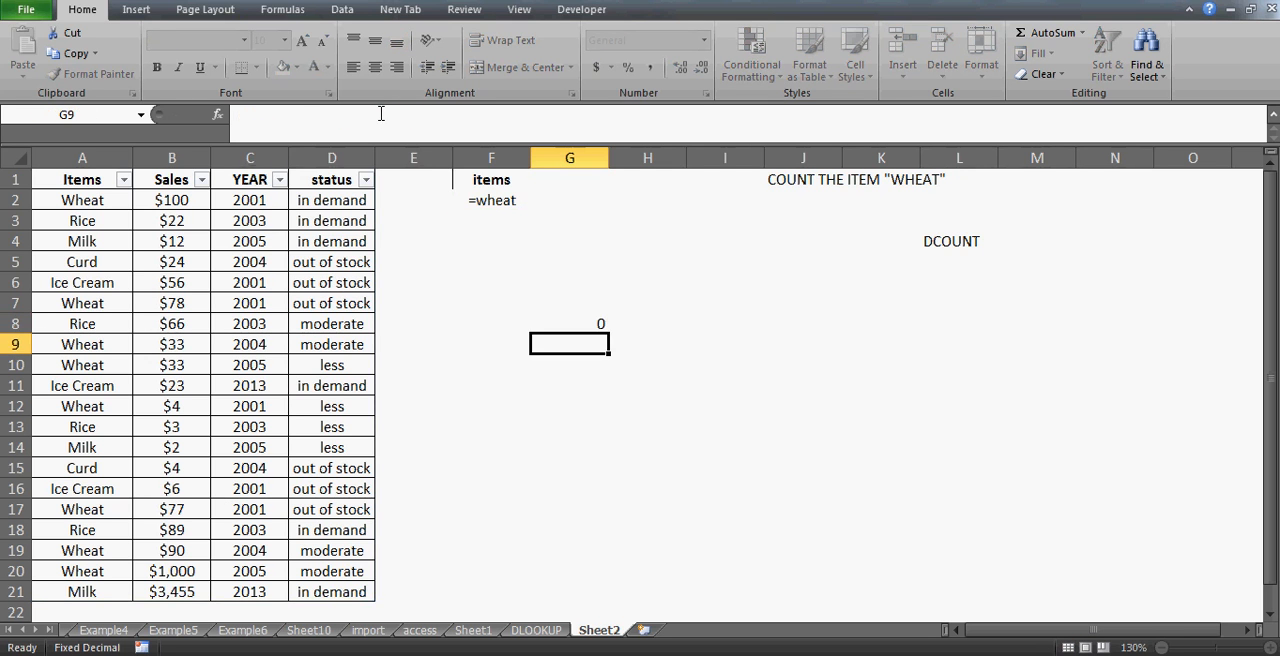
key("Up")
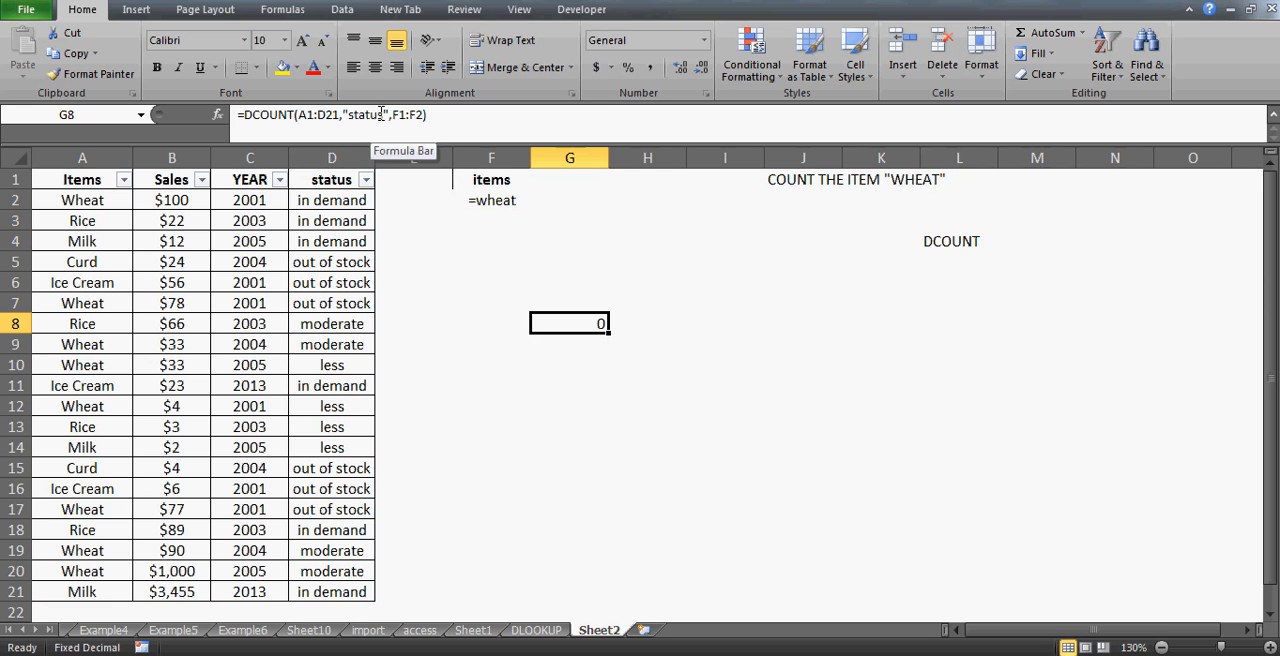
- Enter =COUNT(A1:A8) in J15 to count numeric cells in the Items column range
left_click(778, 464)
type("=")
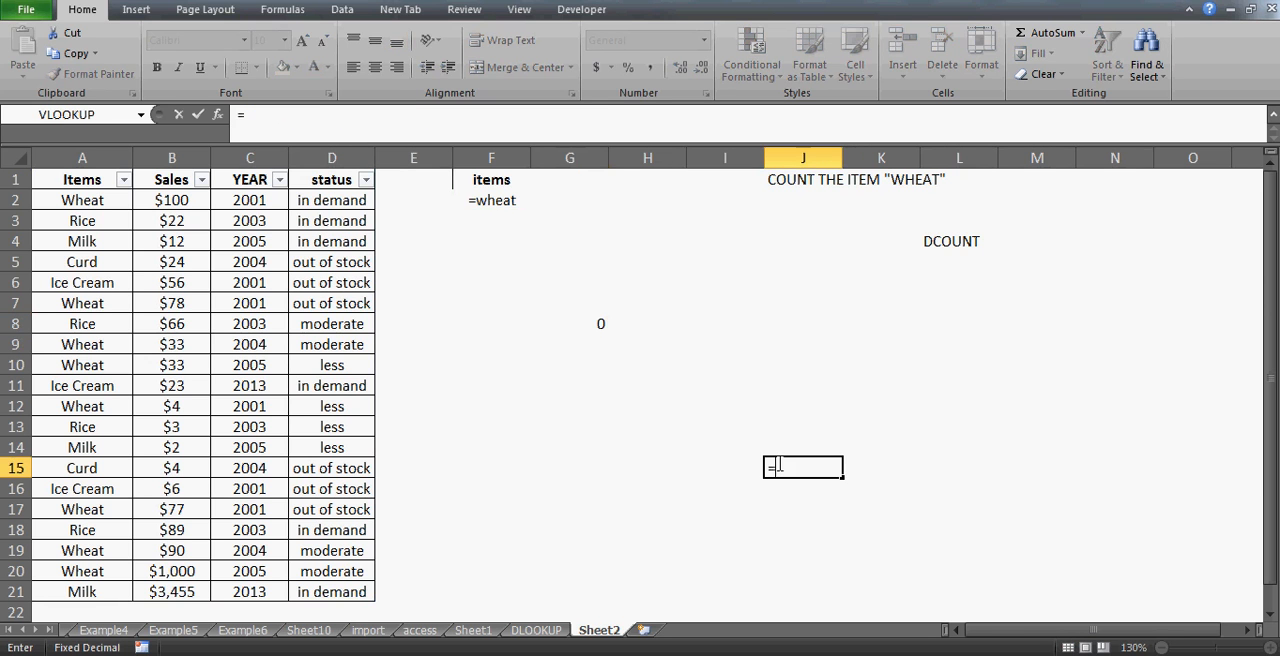
type("count(")
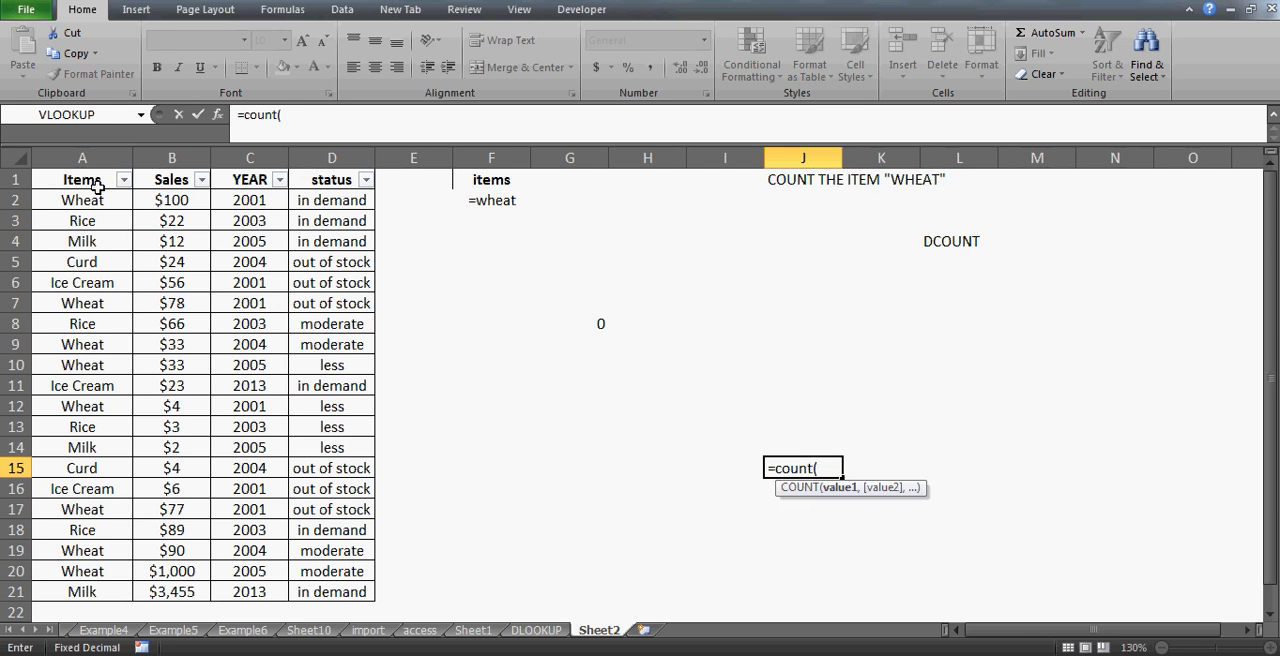
left_click_drag(90, 180, 110, 324)
type(")")
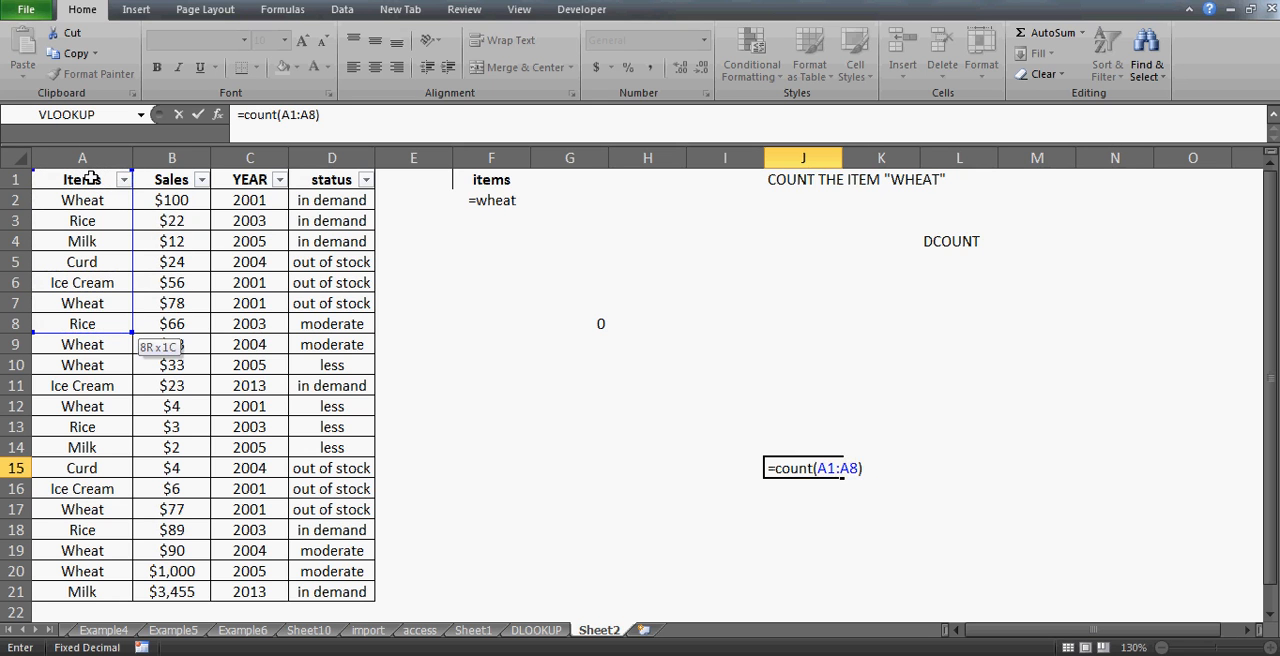
key("Return")
key("Up")
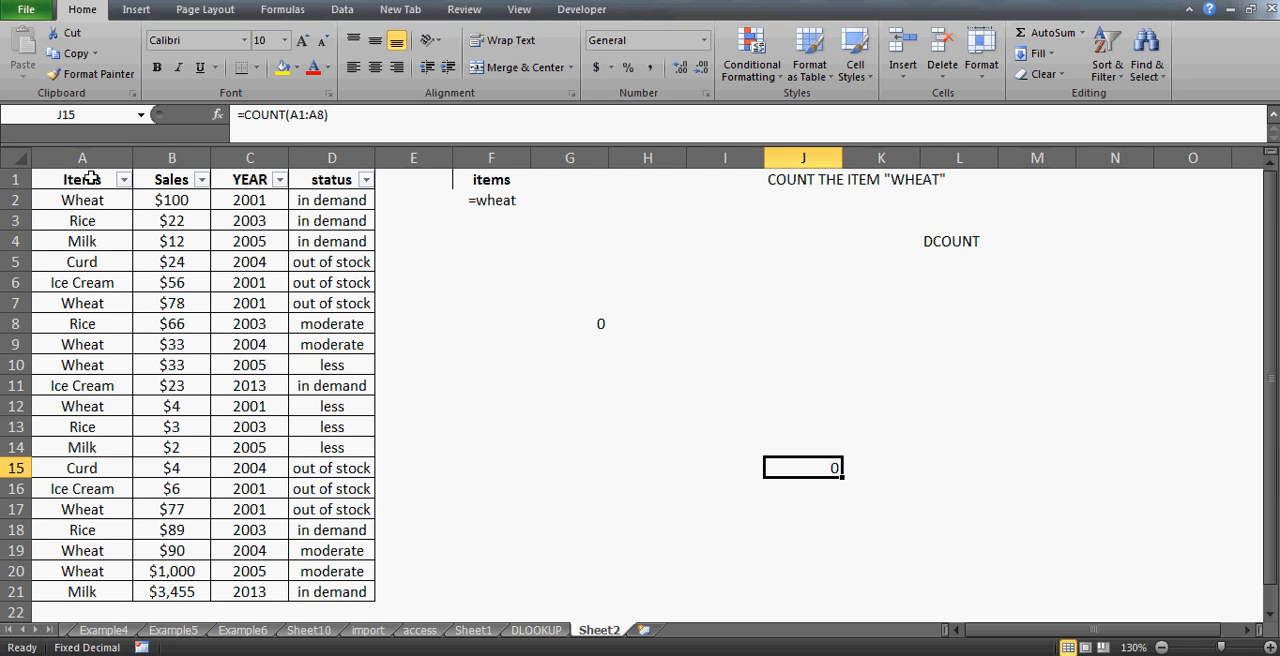
- Change the COUNT range in J15 to B1:B8 in the Sales column
key("F2")
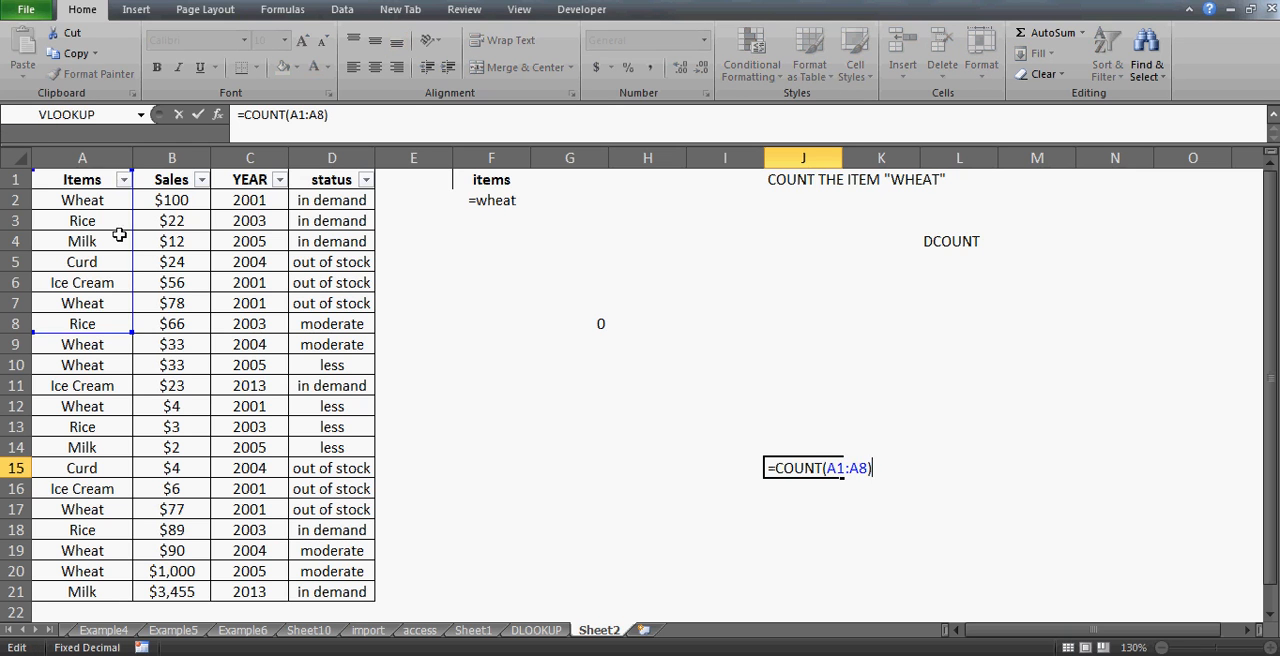
left_click_drag(135, 243, 171, 243)
key("Return")
key("Up")
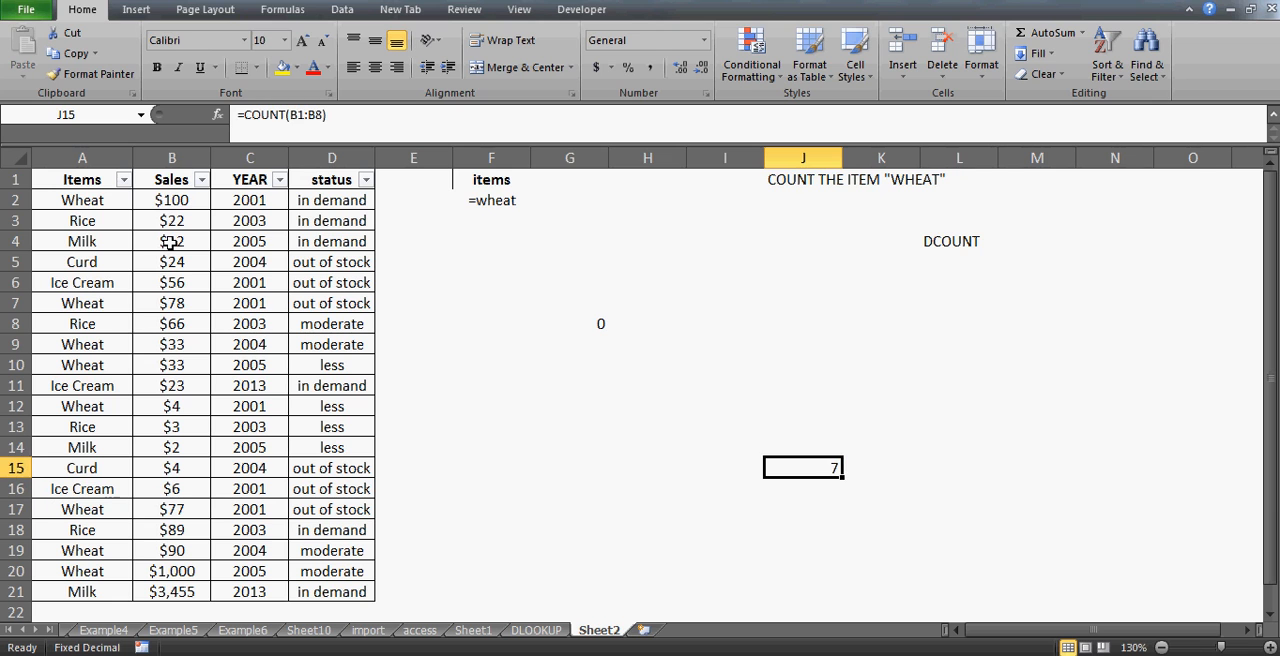
- Clear the COUNT formula from J15
left_click(171, 204)
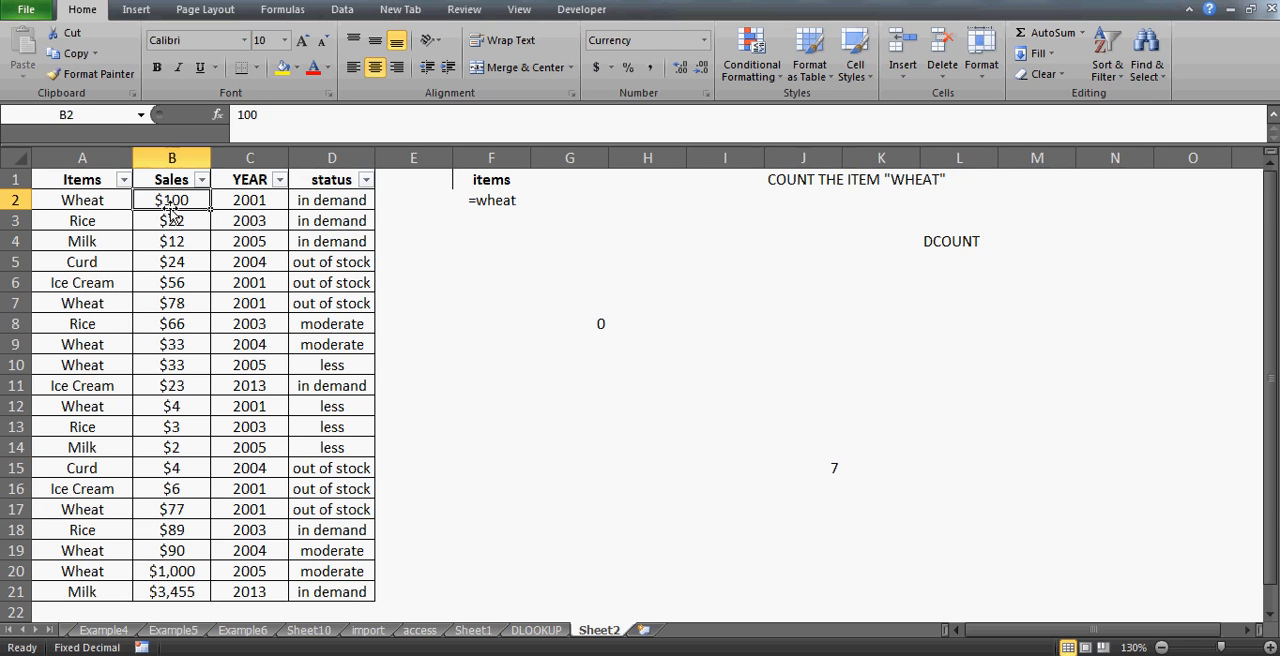
left_click(836, 467)
key("Delete")
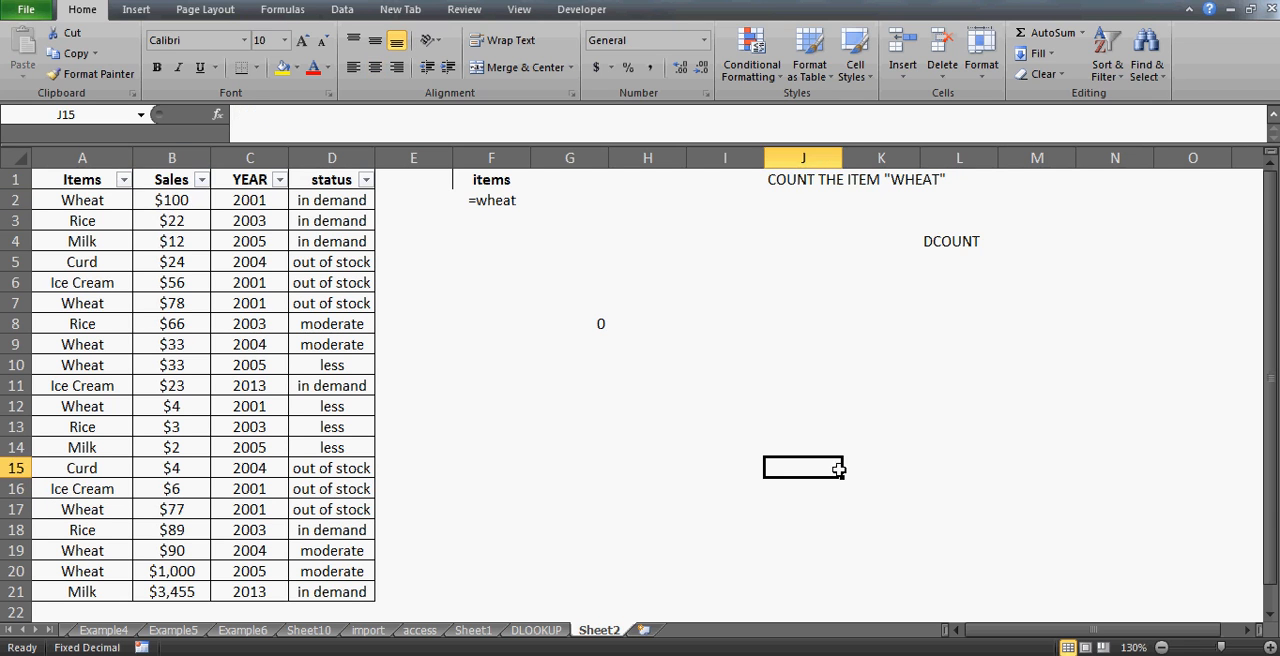
- Change the DCOUNT field argument in G8 to "year"
left_click(604, 330)
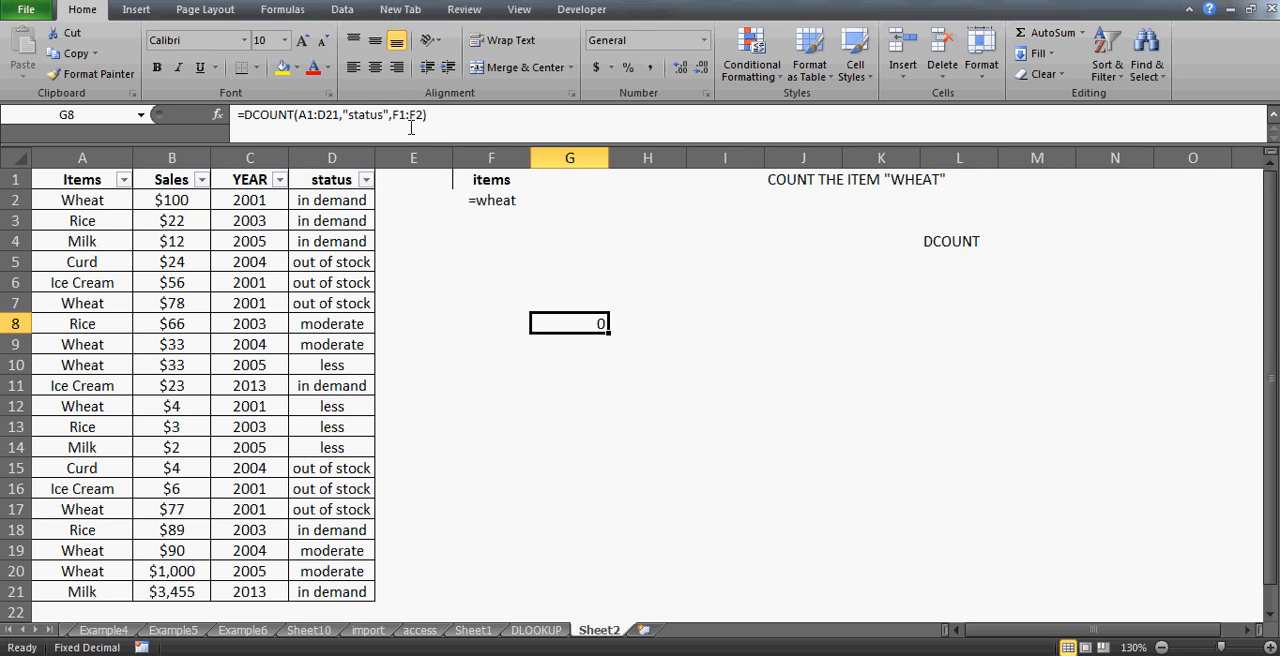
left_click(371, 115)
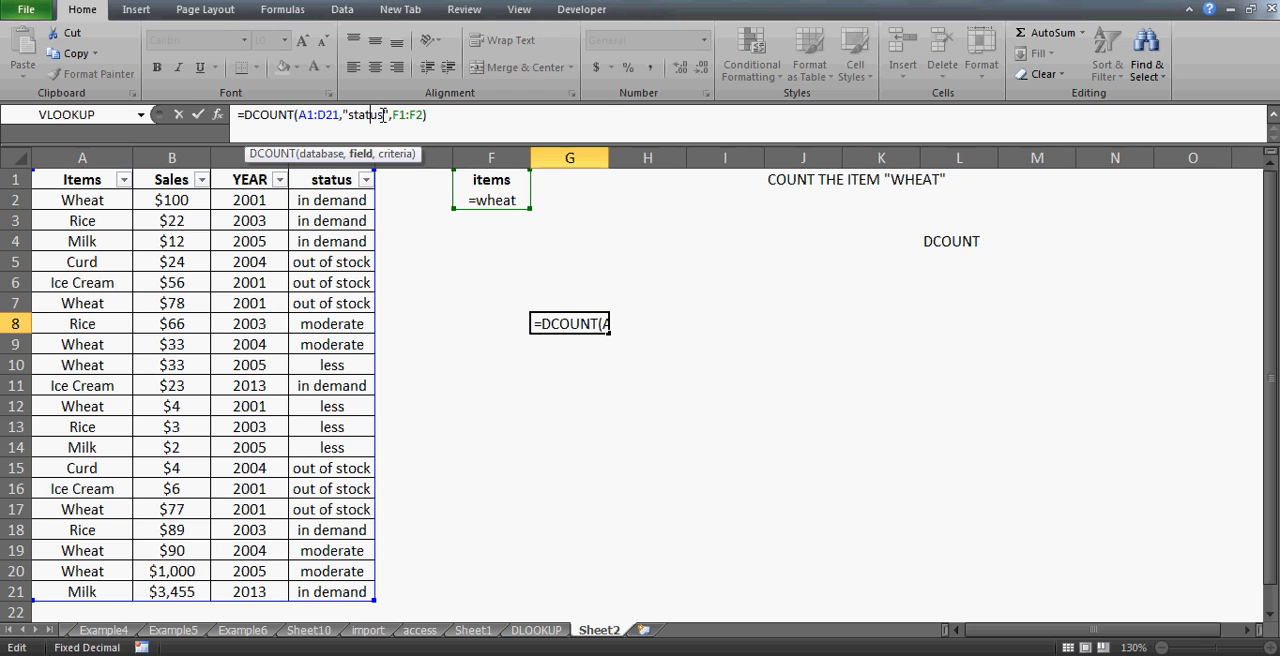
key("BackSpace")
key("BackSpace")
key("BackSpace")
key("BackSpace")
key("BackSpace")
key("BackSpace")
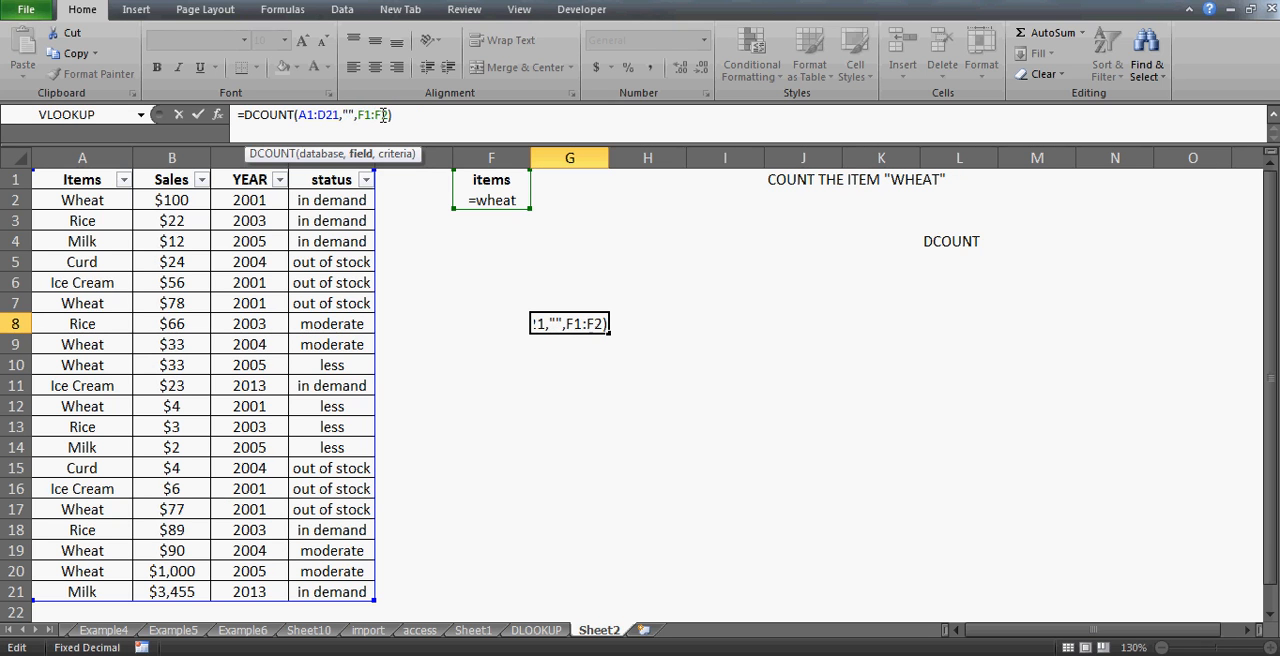
type("year")
key("Return")
key("Up")
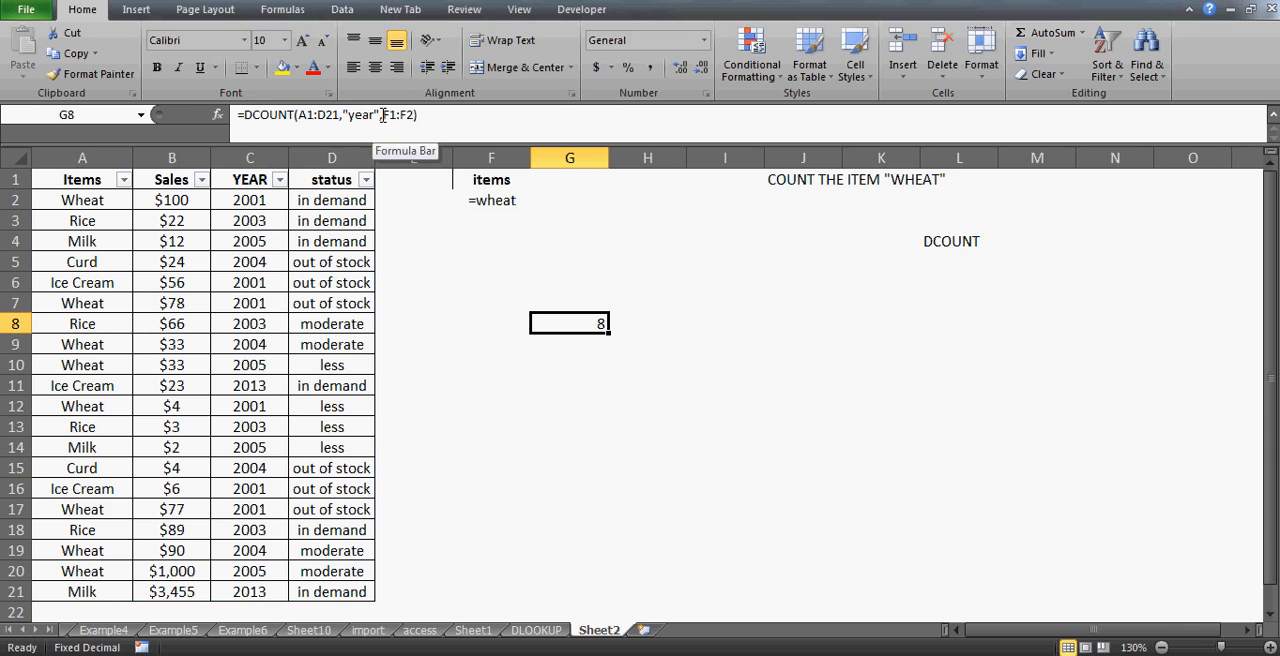
- Replace the DCOUNT field argument in G8 with the column number 3
left_click(377, 116)
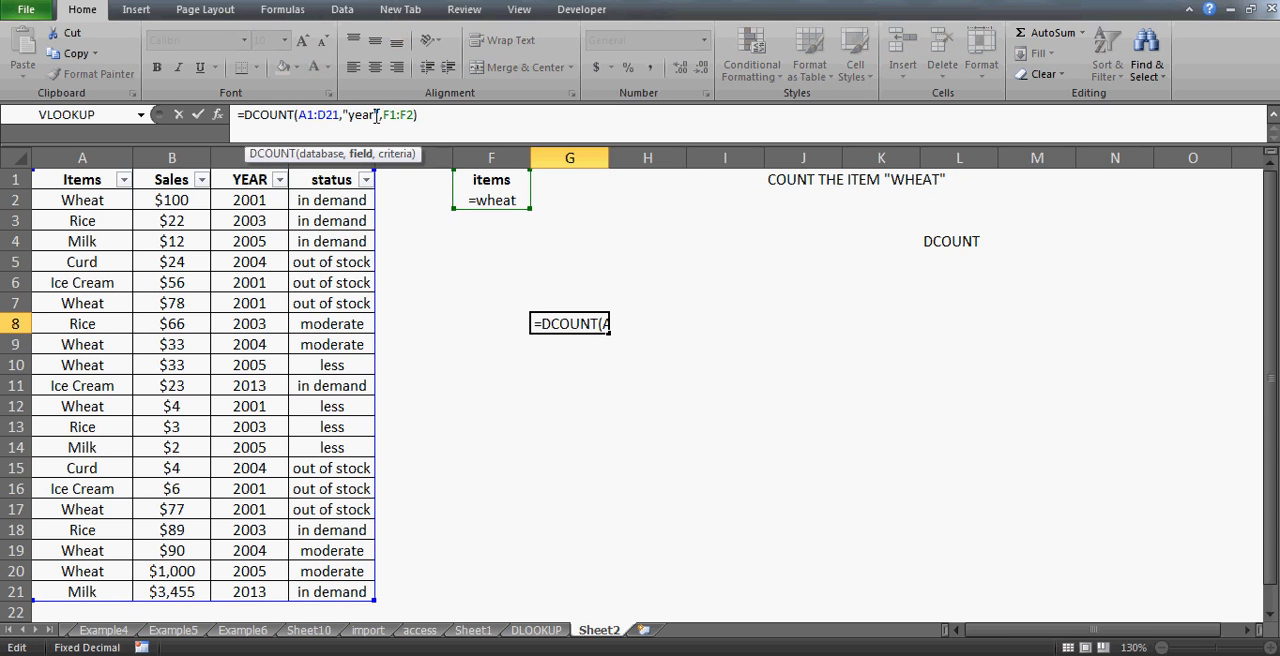
key("BackSpace")
key("BackSpace")
key("BackSpace")
key("BackSpace")
key("BackSpace")
key("BackSpace")
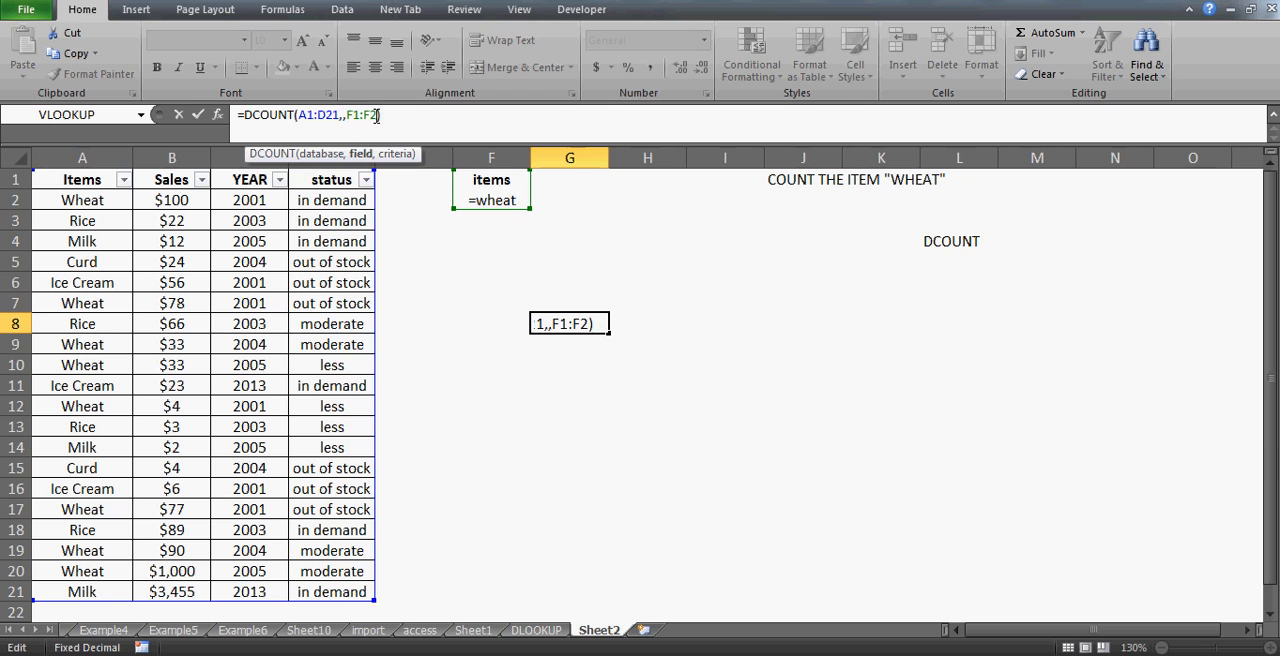
type("3")
key("Return")
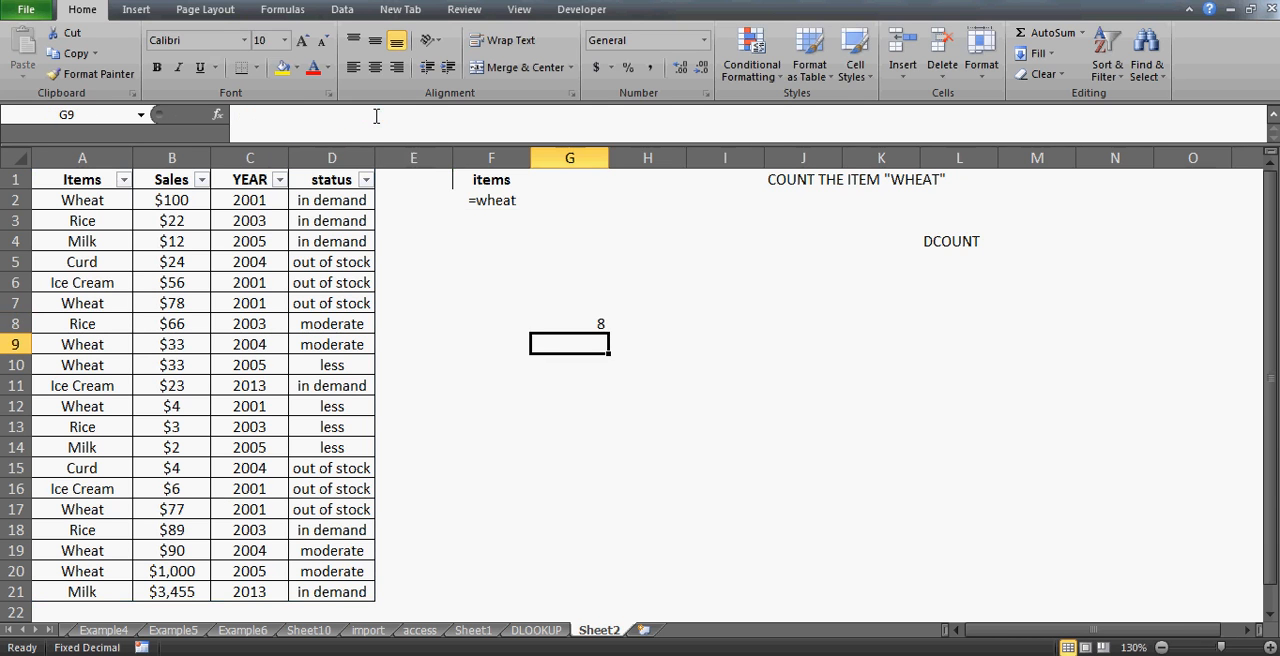
- Change the DCOUNT field argument in G8 back to "year"
key("Up")
left_click(345, 115)
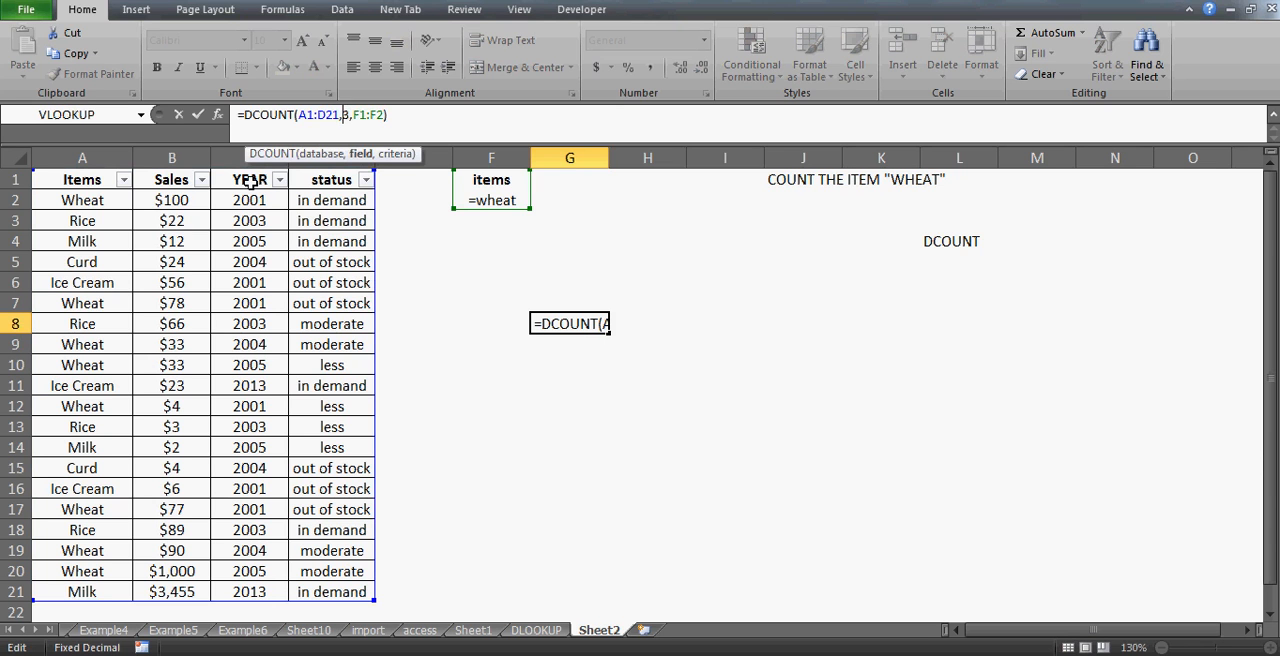
key("Delete")
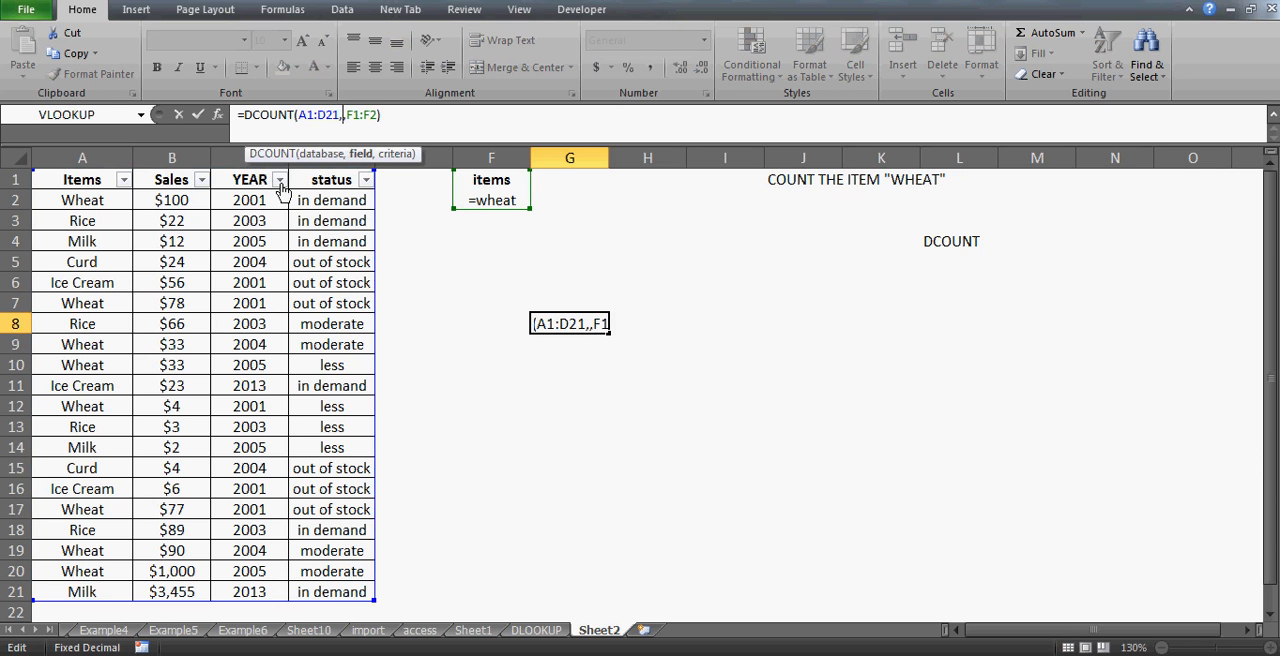
type("\"year")
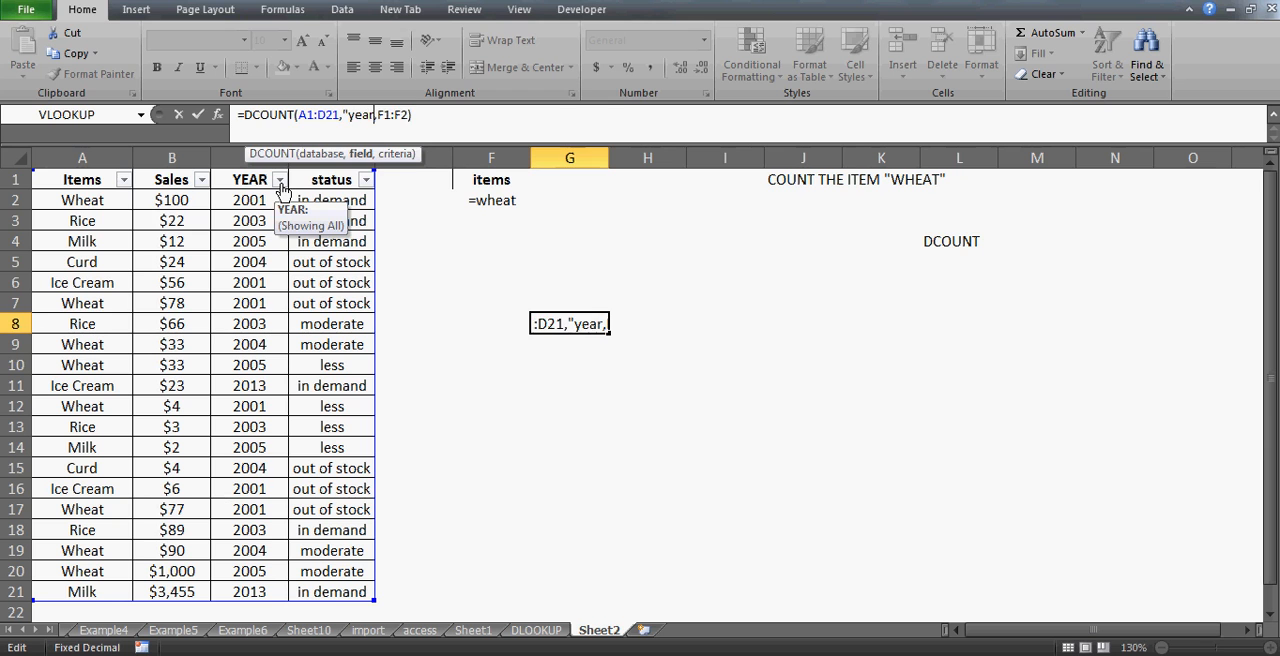
type("\"")
key("Return")
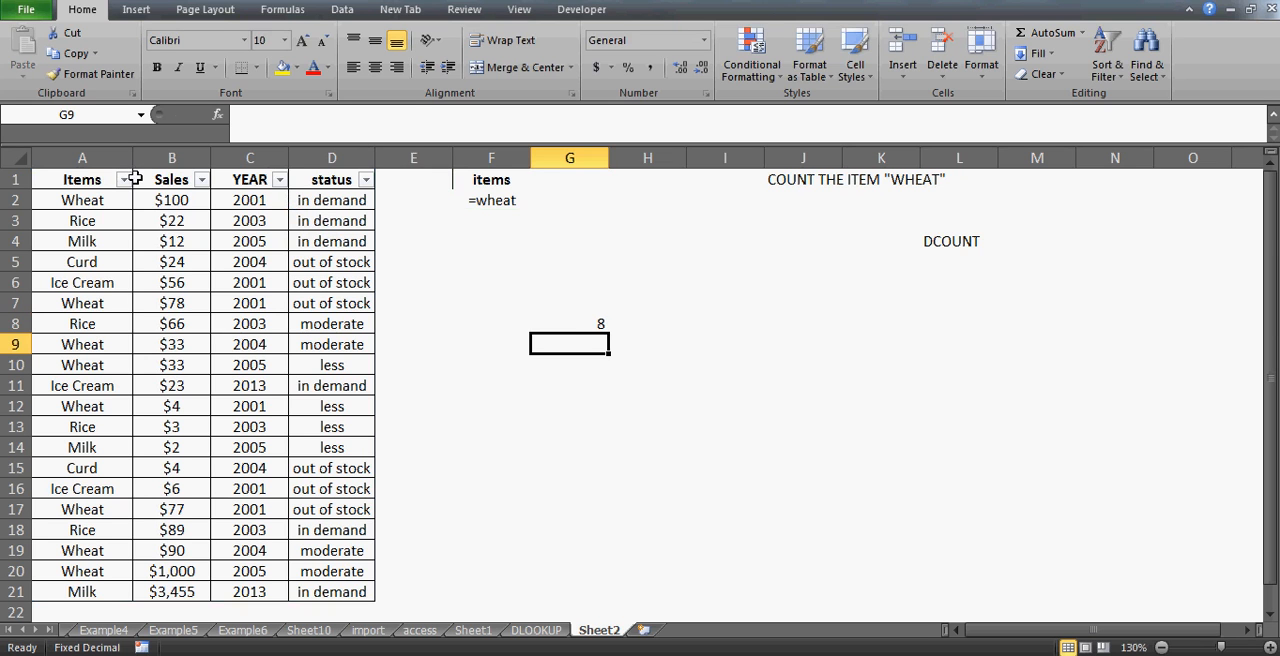
- Inspect the DCOUNT formula in G8 and the wheat criterion in F2
left_click(568, 318)
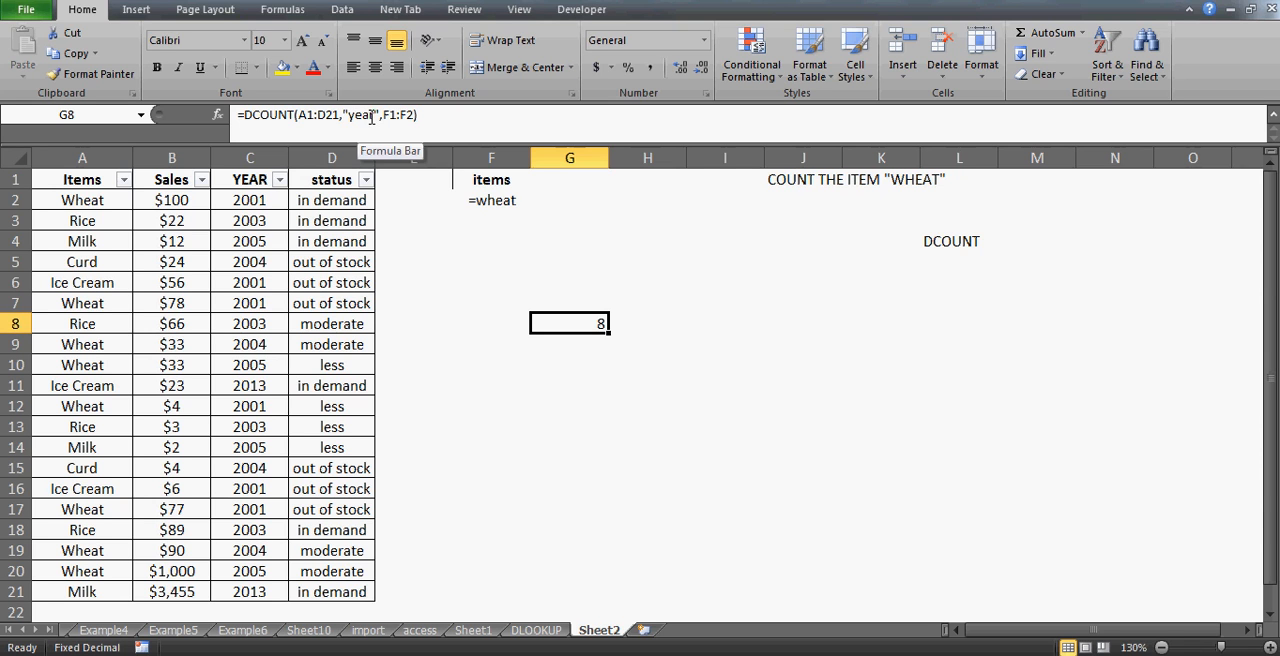
left_click(505, 201)
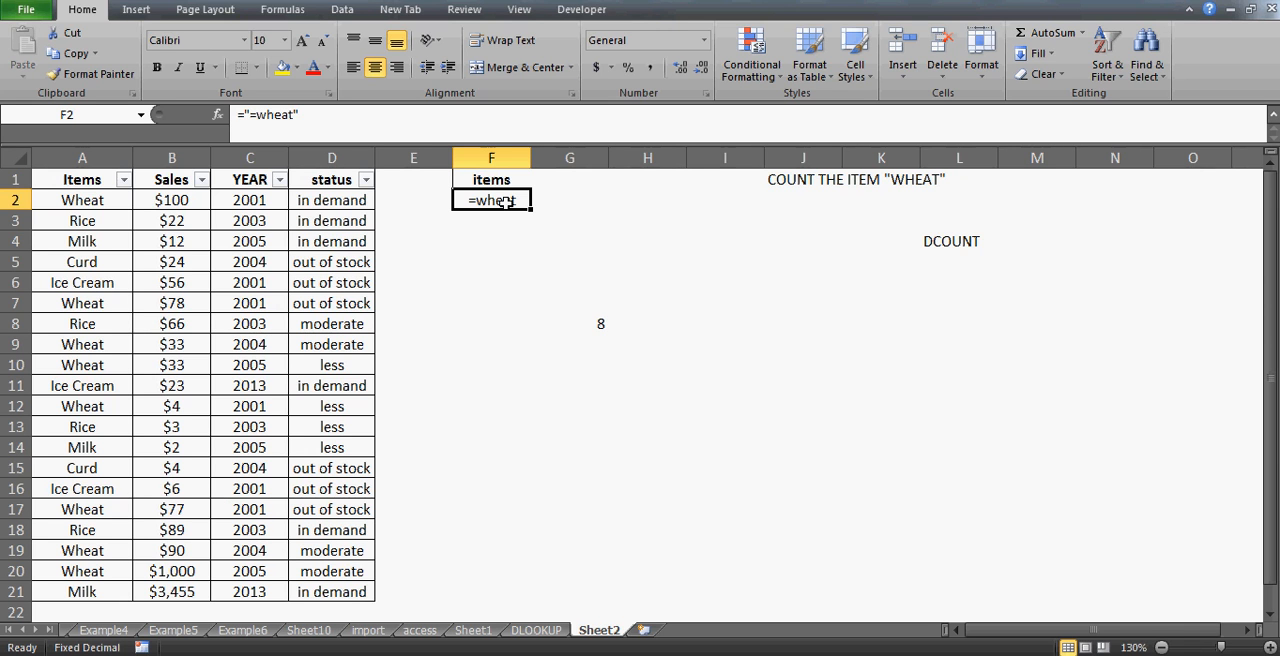
left_click(596, 323)
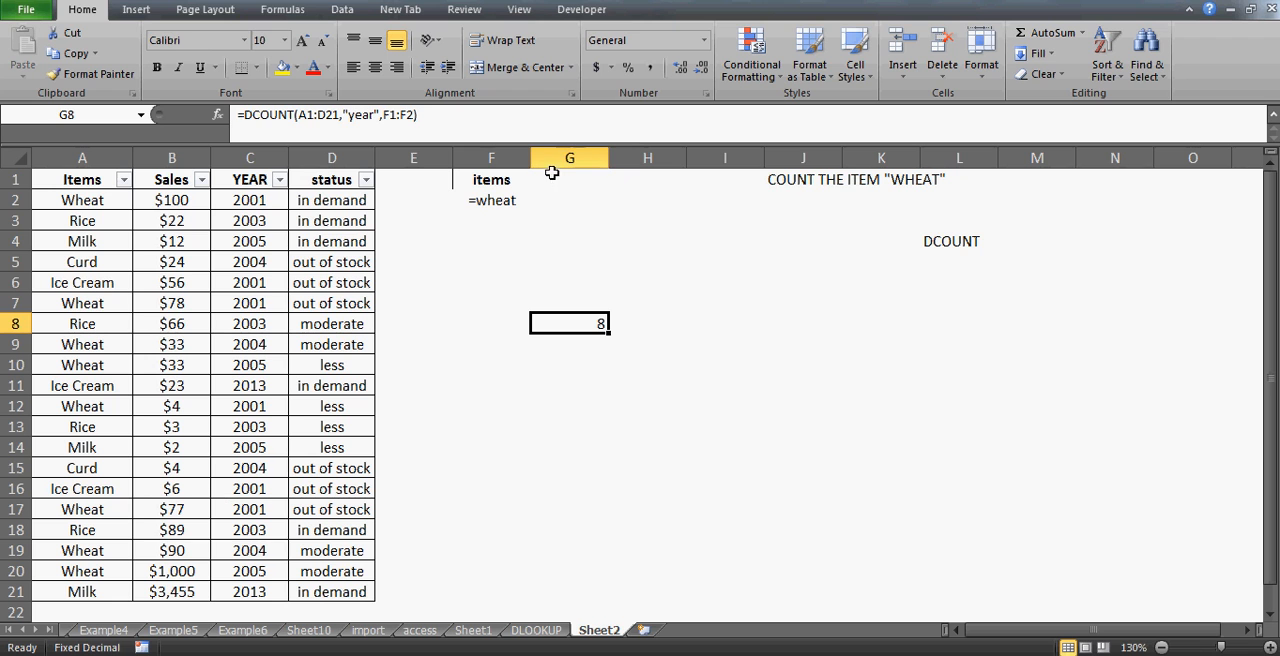
- Enter "in demand" in J2 below the COUNT THE ITEM heading
left_click(806, 199)
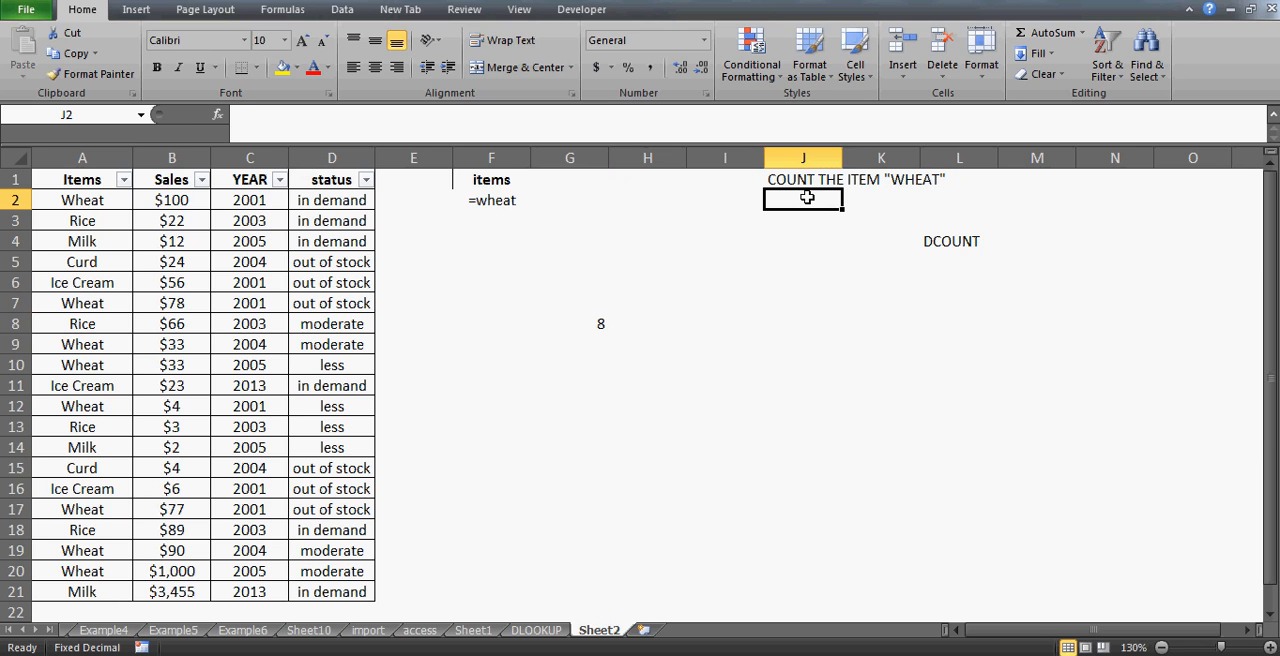
type("in demand")
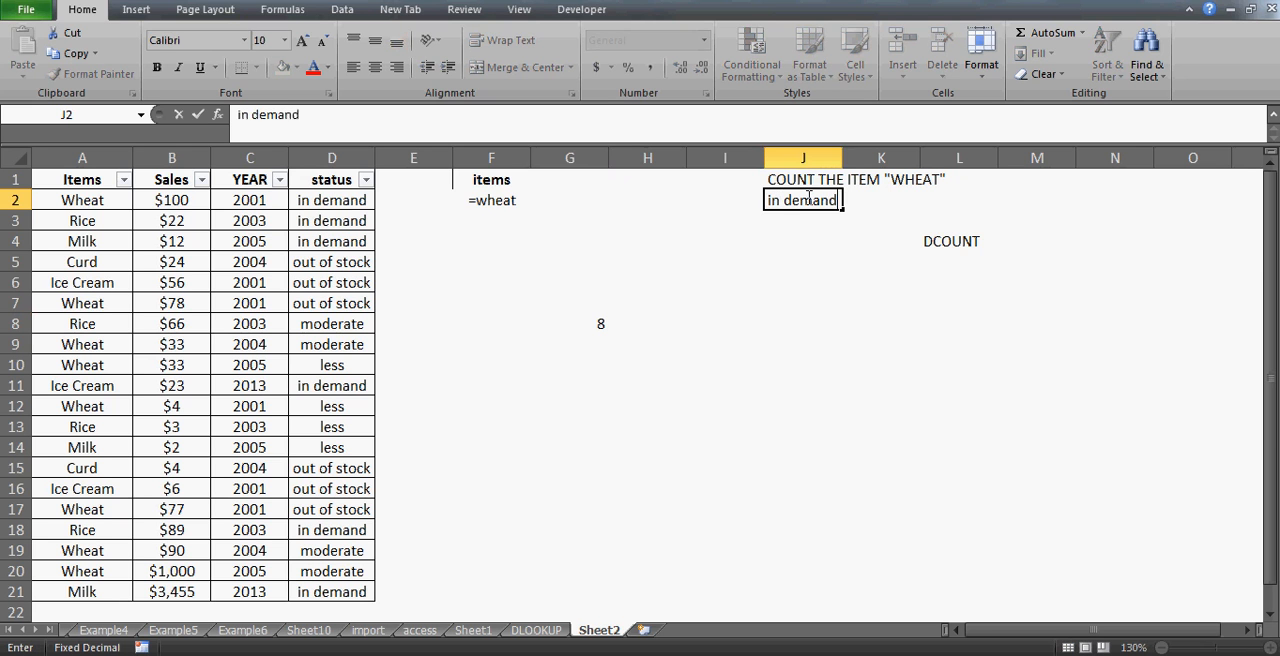
key("Return")
left_click(564, 184)
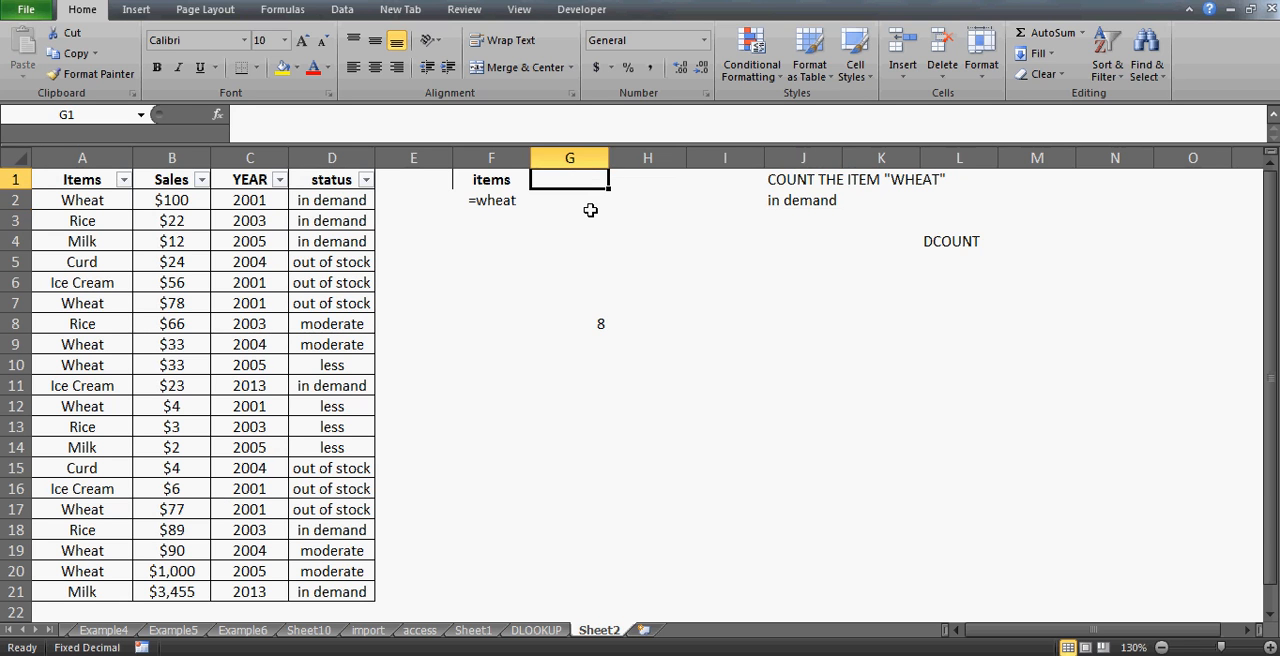
type("sta")
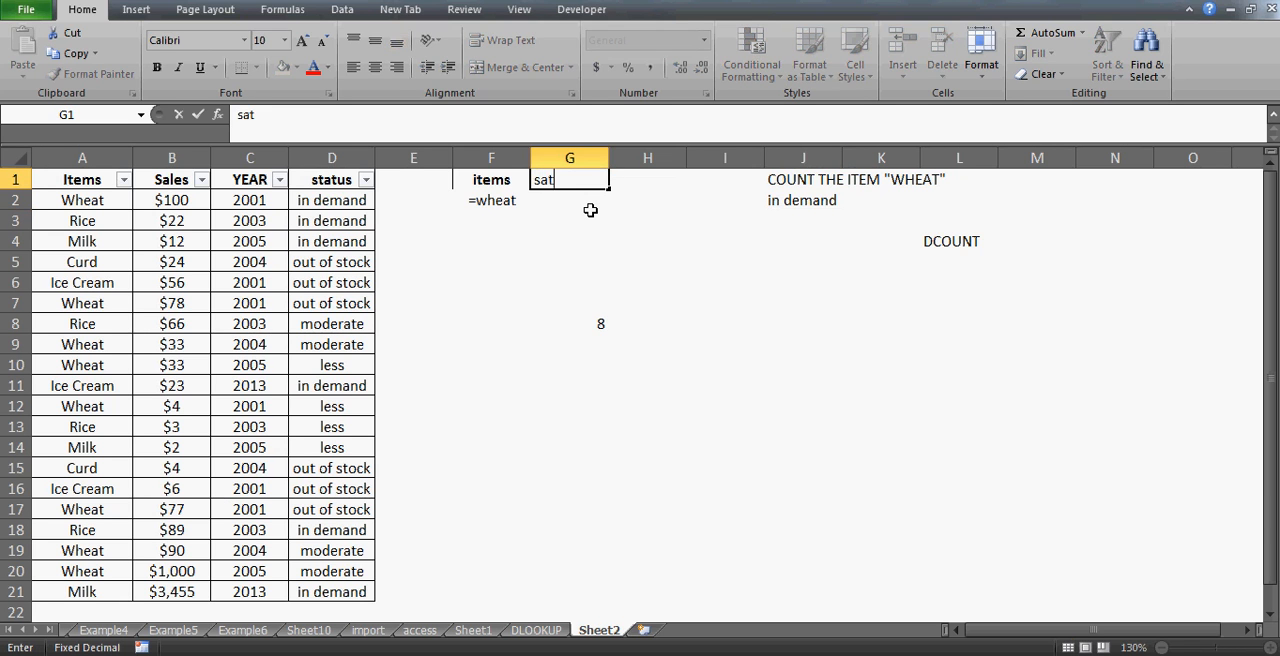
key("BackSpace")
key("Escape")
- Rename the criteria header in F1 to item
key("Left")
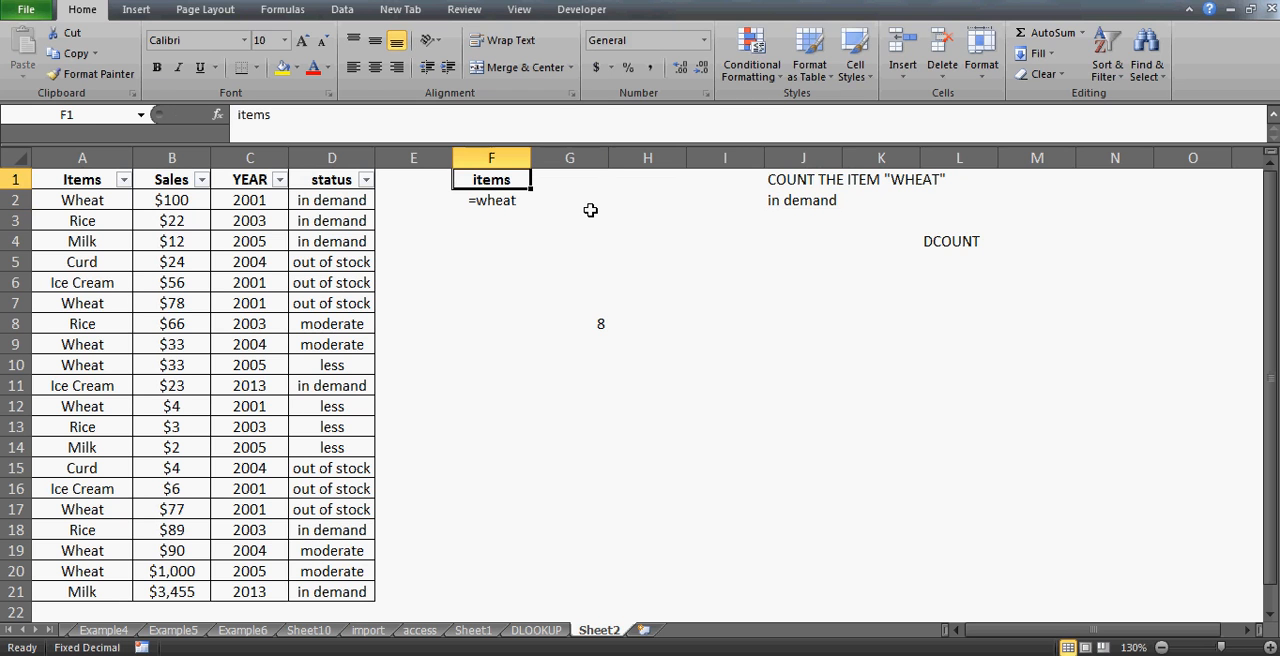
left_click(388, 114)
key("BackSpace")
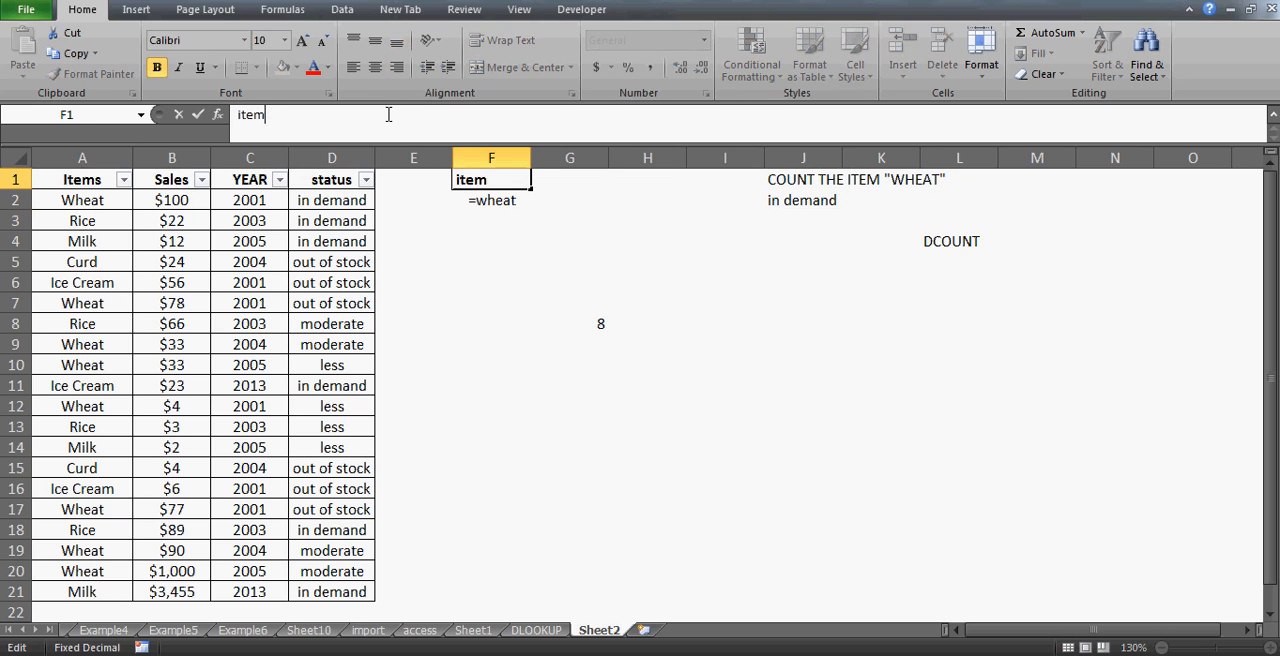
key("Return")
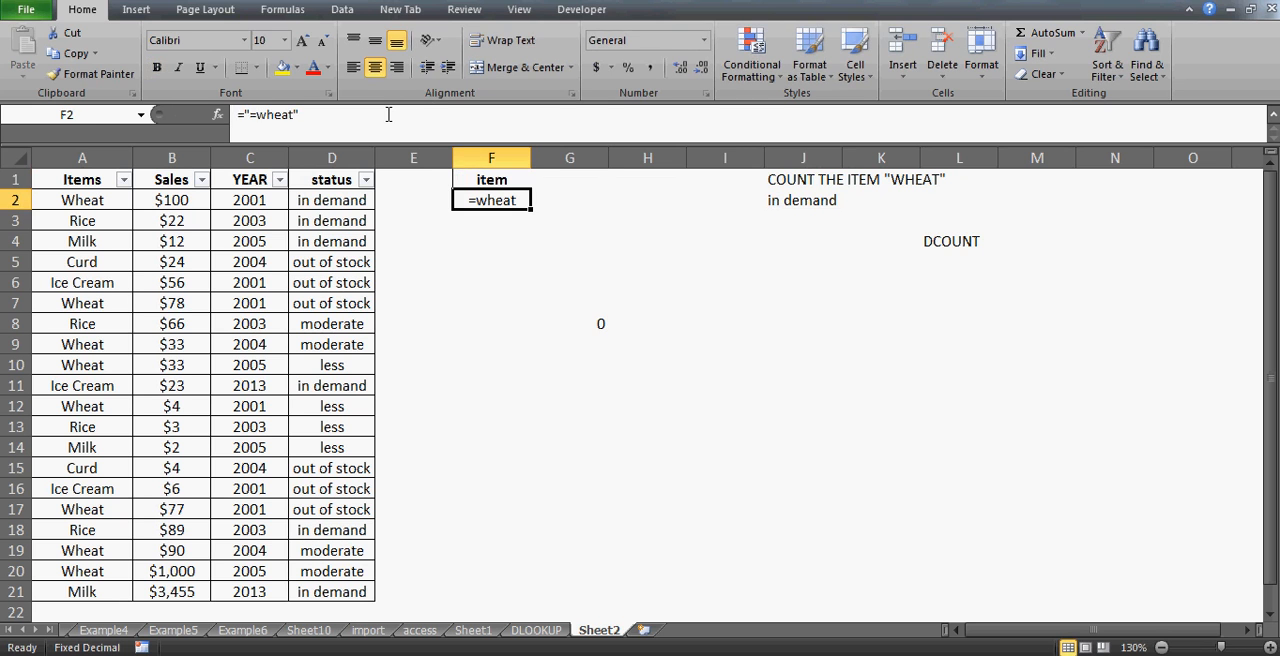
- Restore the criteria header in F1 to items
left_click(593, 324)
left_click(495, 189)
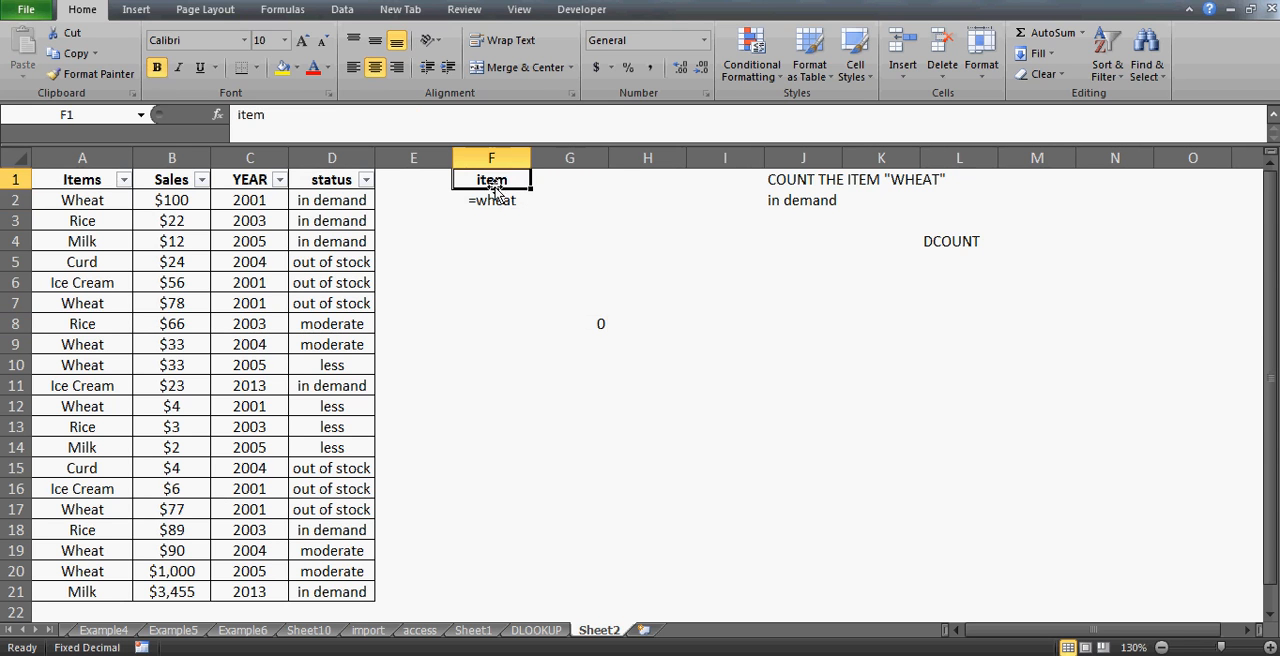
left_click(326, 110)
type("s")
key("Return")
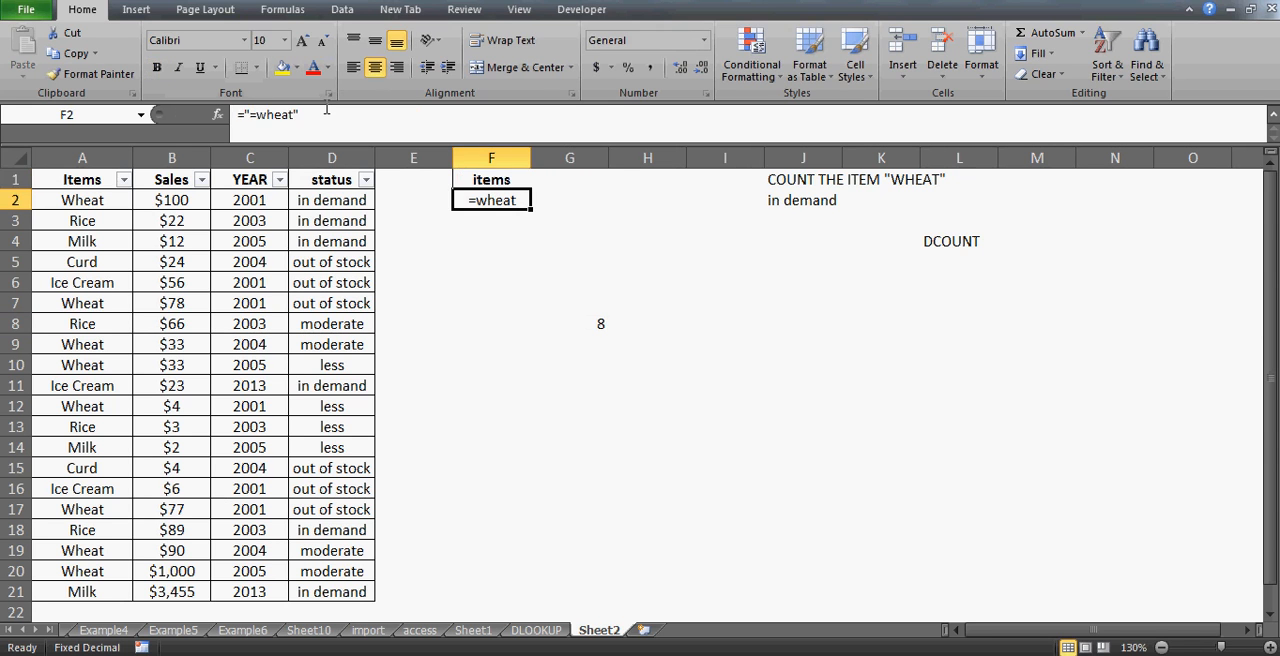
- Rename the criteria header in F1 to ITEMS
key("Up")
type("ITEMS")
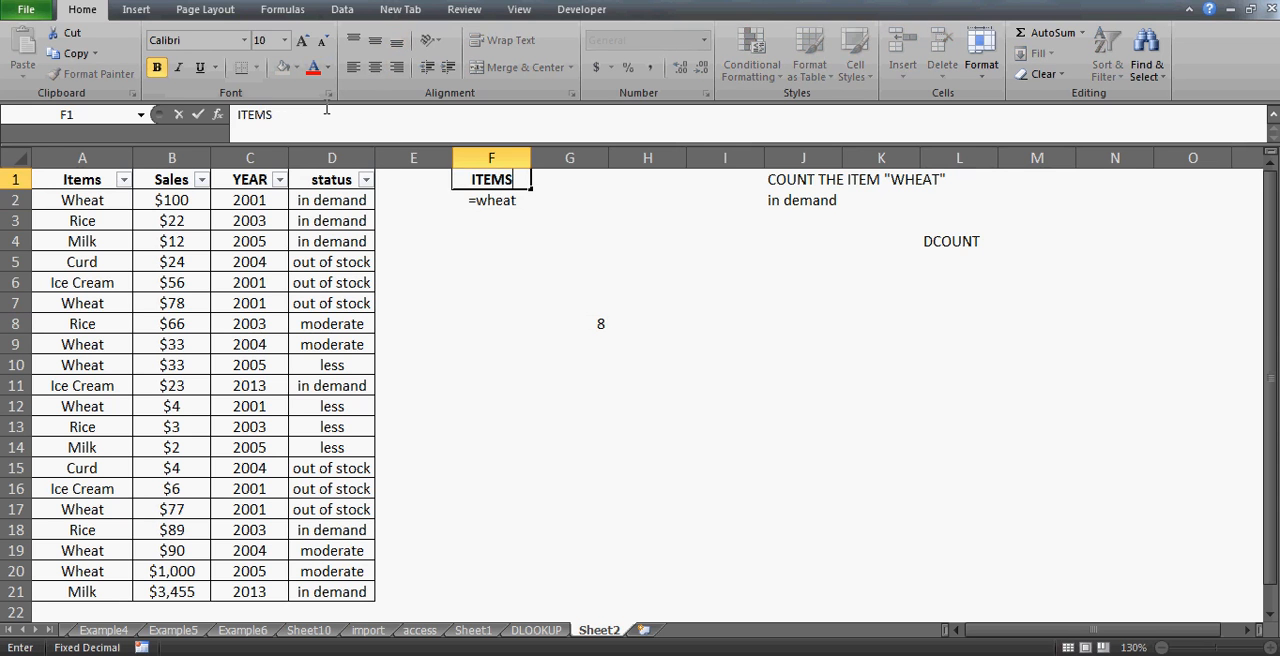
key("Return")
key("Up")
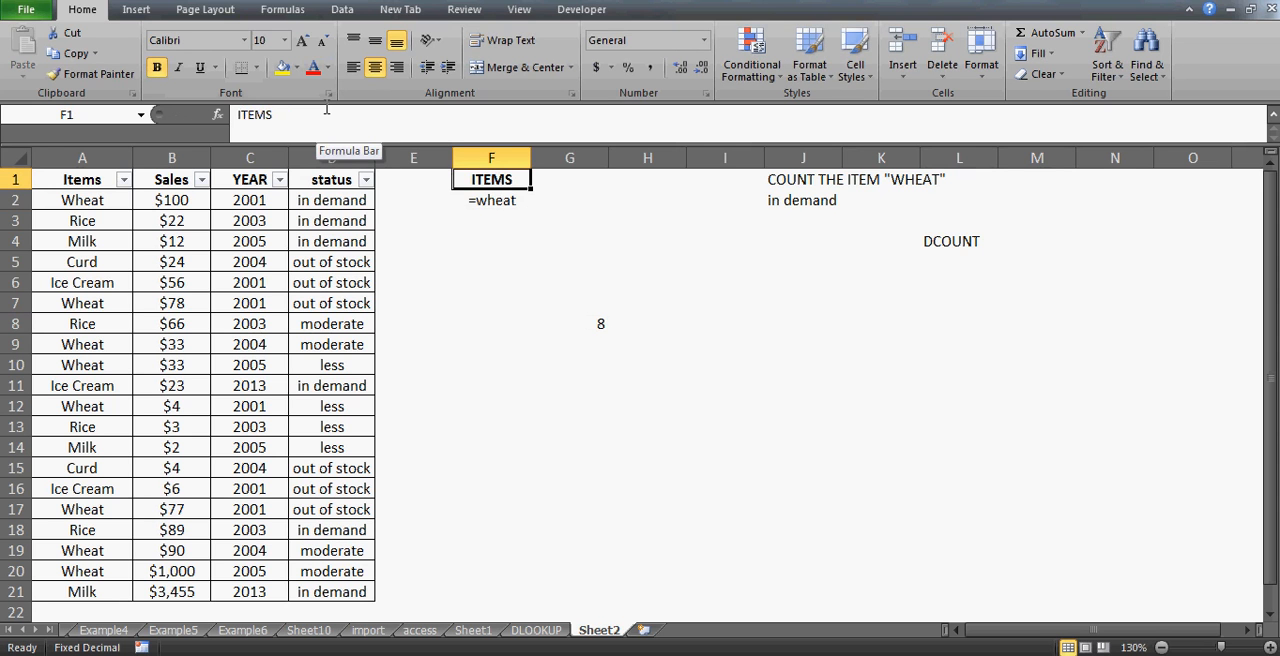
- Add a STATUS criteria header in G1 with the condition ="in demand" in G2
key("Right")
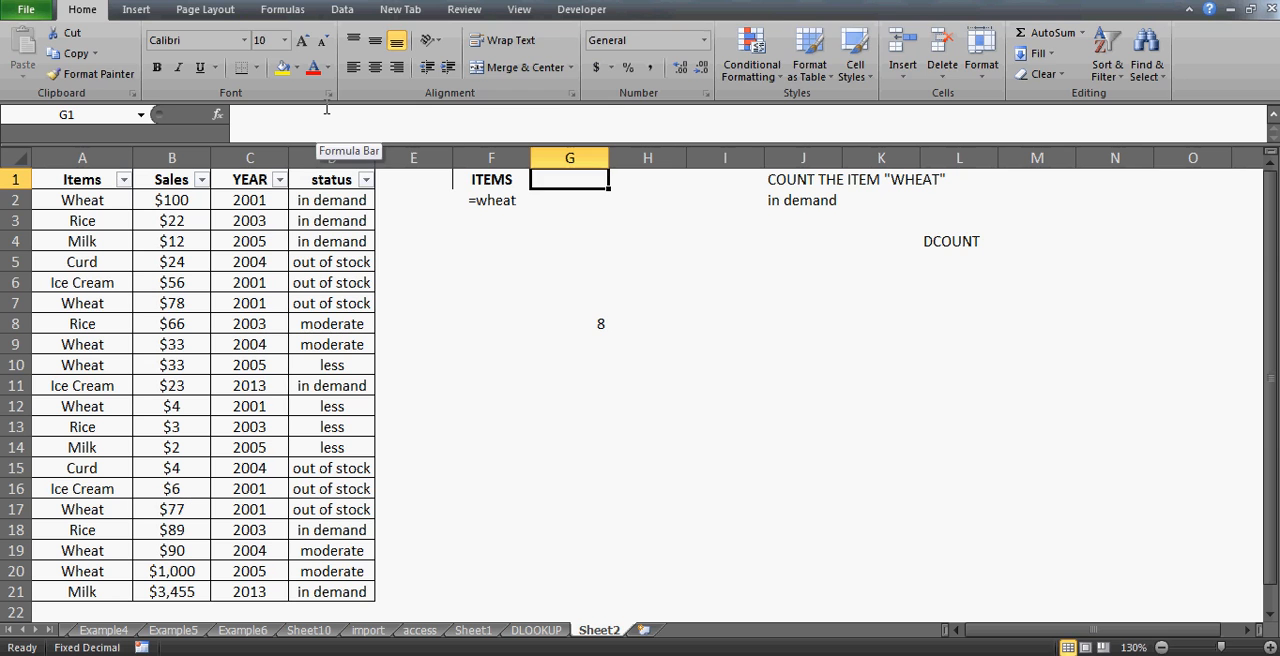
type("STATUS")
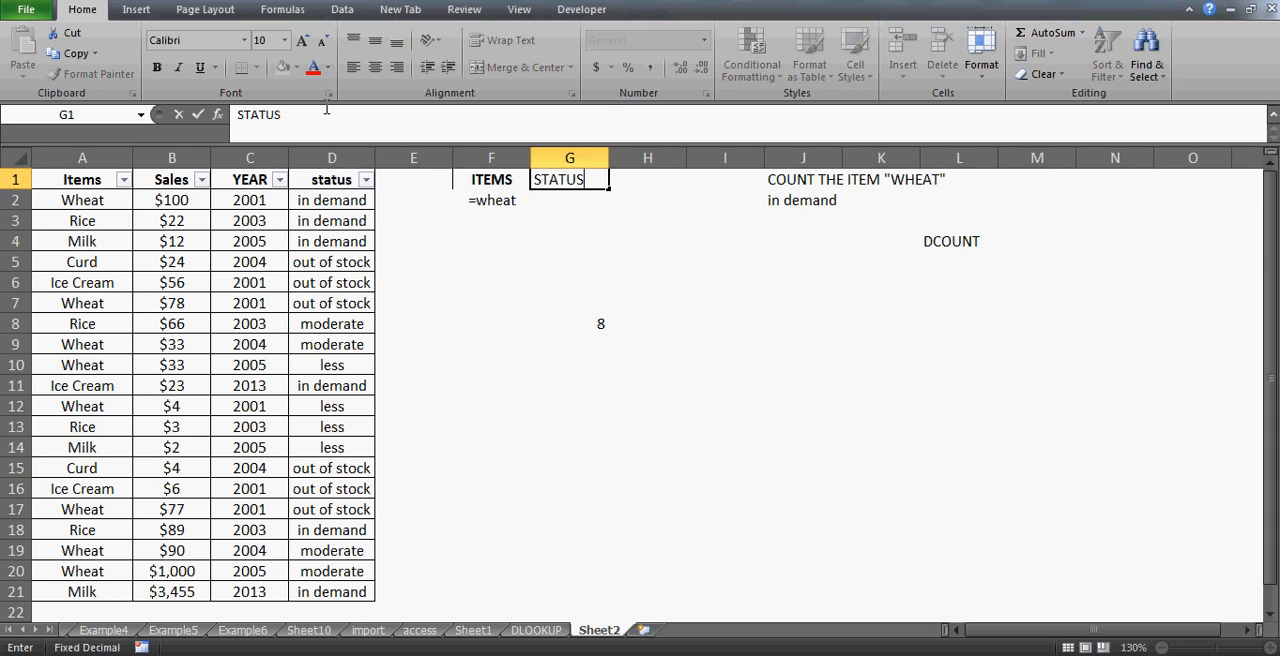
key("Return")
type("=")
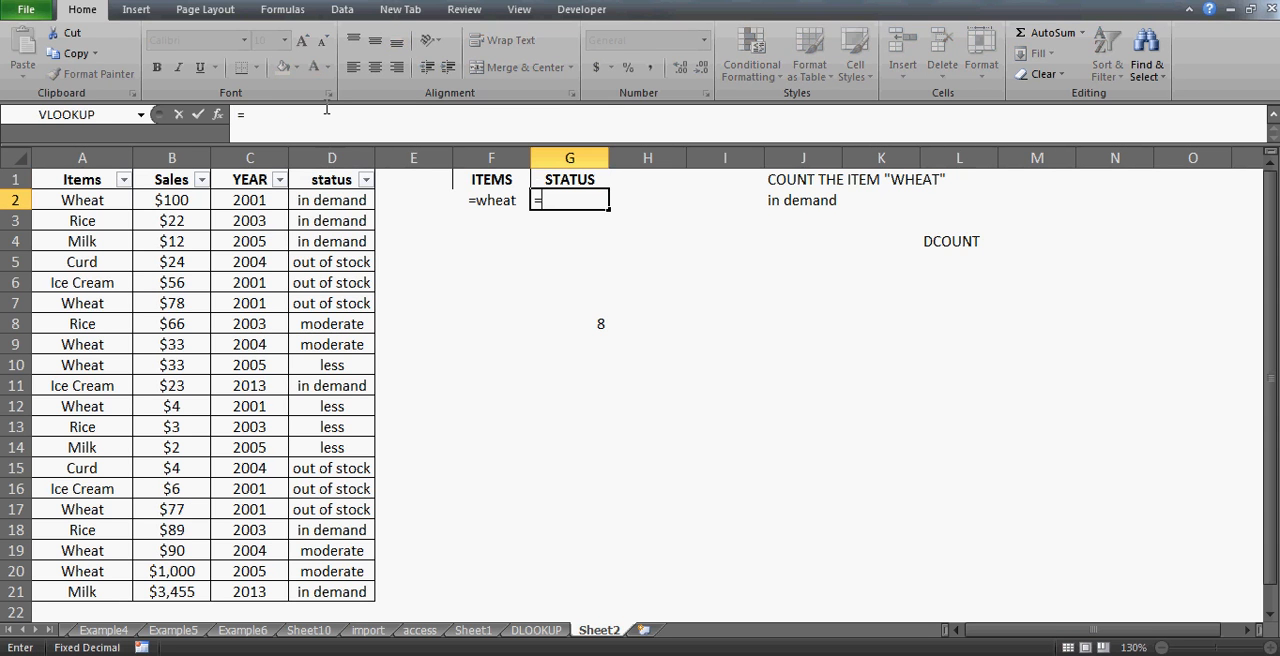
type("\"in dem")
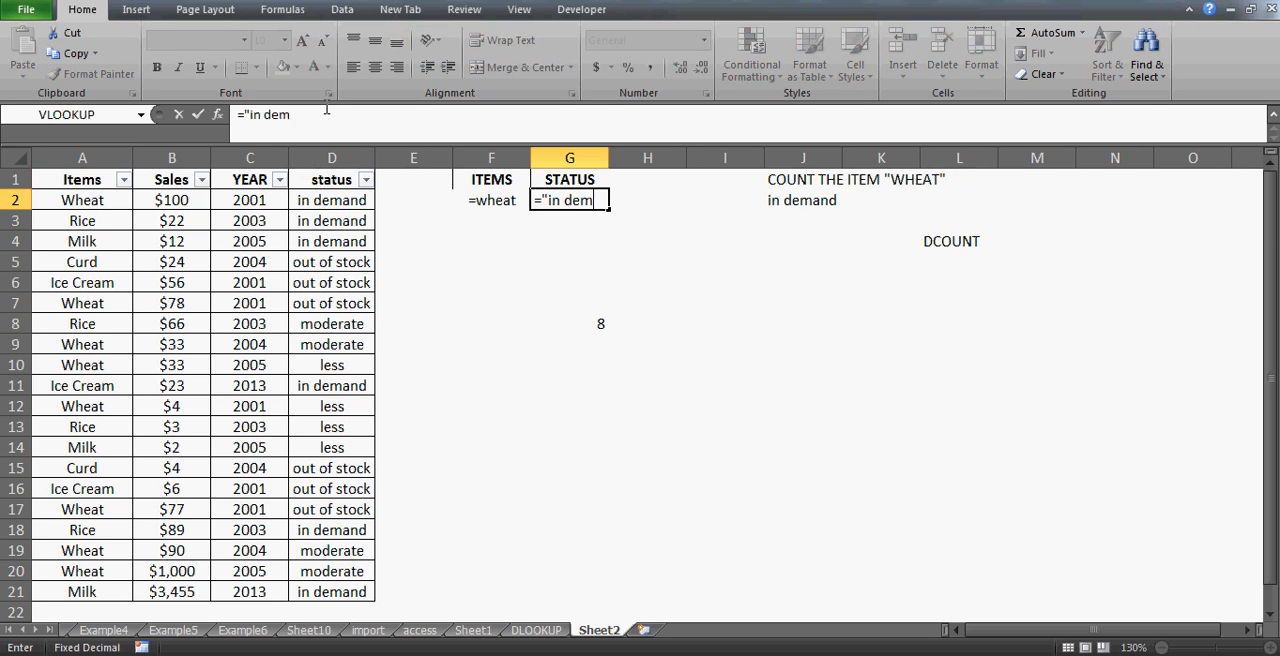
type("and\"")
key("Return")
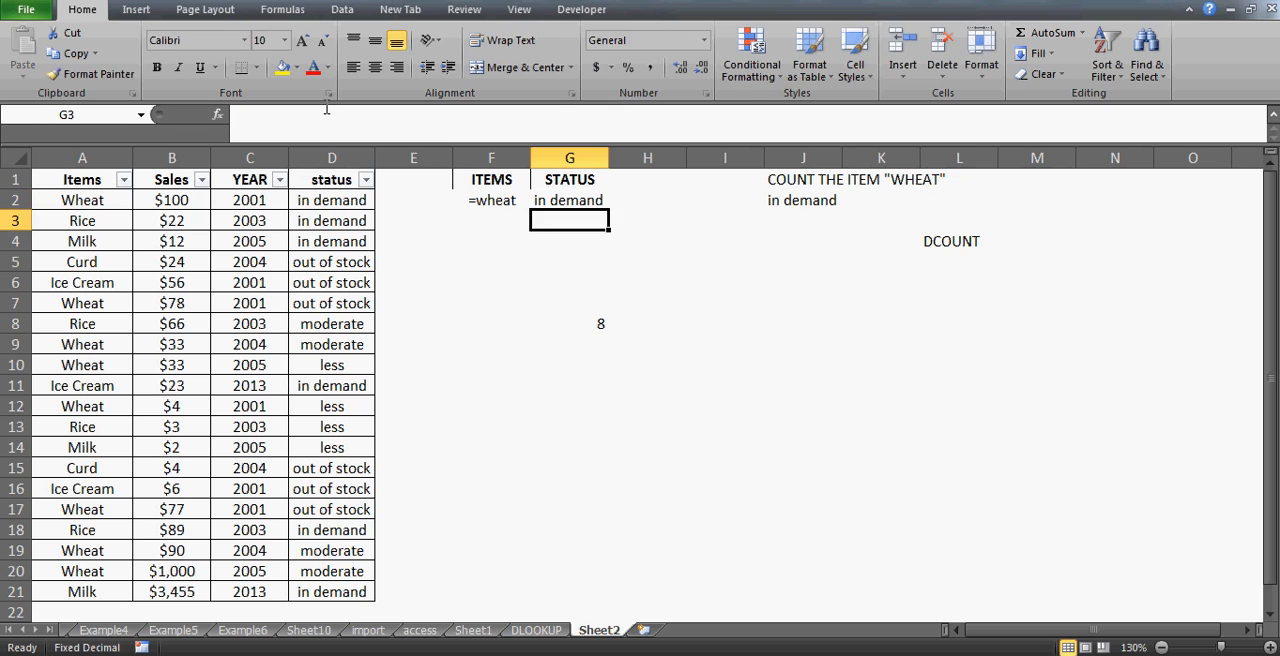
- In G10, enter =DCOUNT(A1:D21,"sales",F1:G2) to count Wheat sales that are in demand
left_click(589, 380)
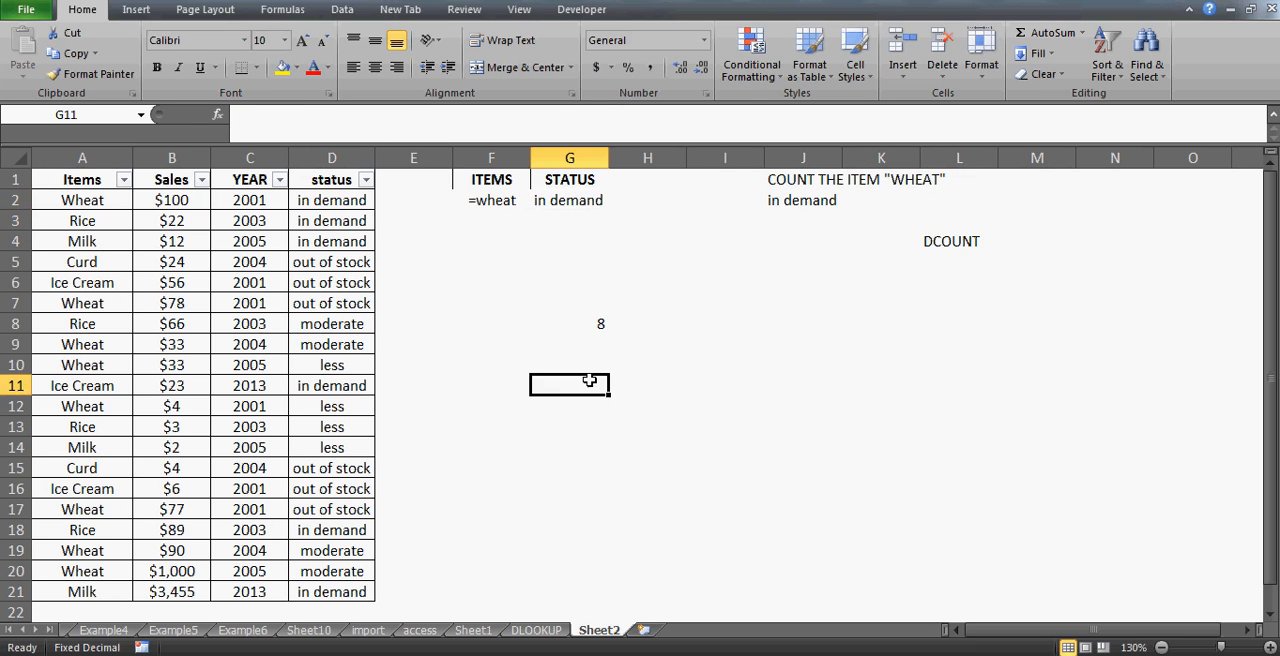
key("Up")
key("Up")
key("Up")
key("Down")
key("Down")
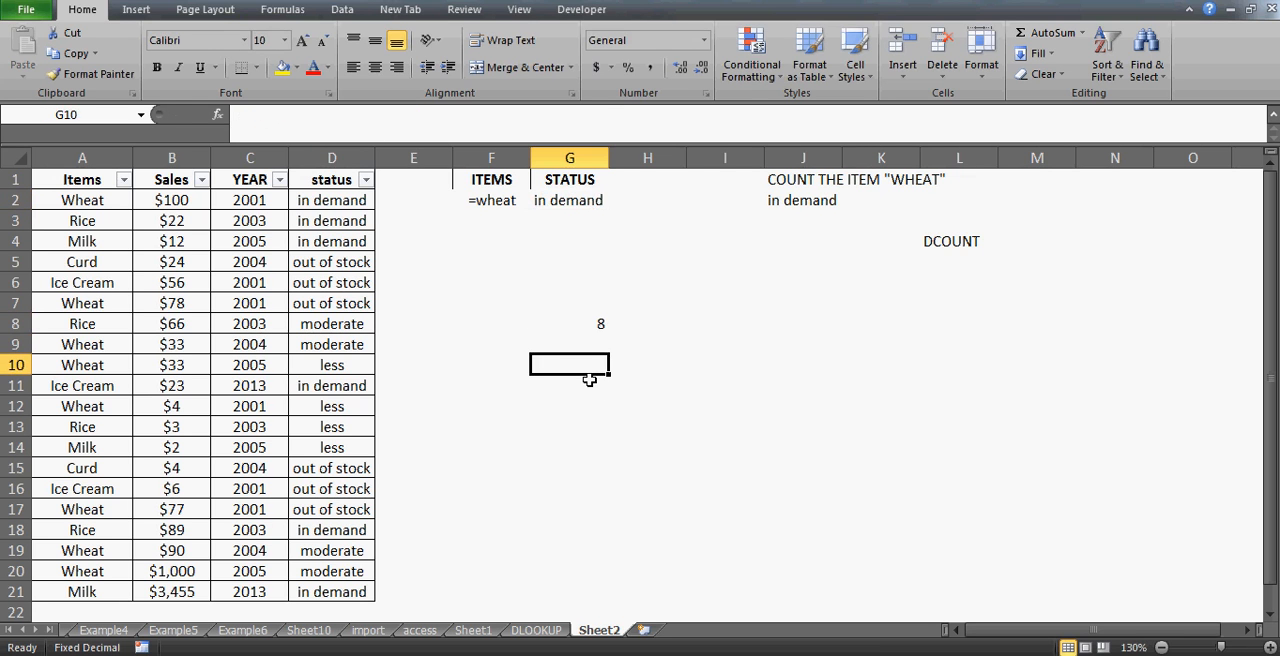
type("=dl")
key("BackSpace")
type("c")
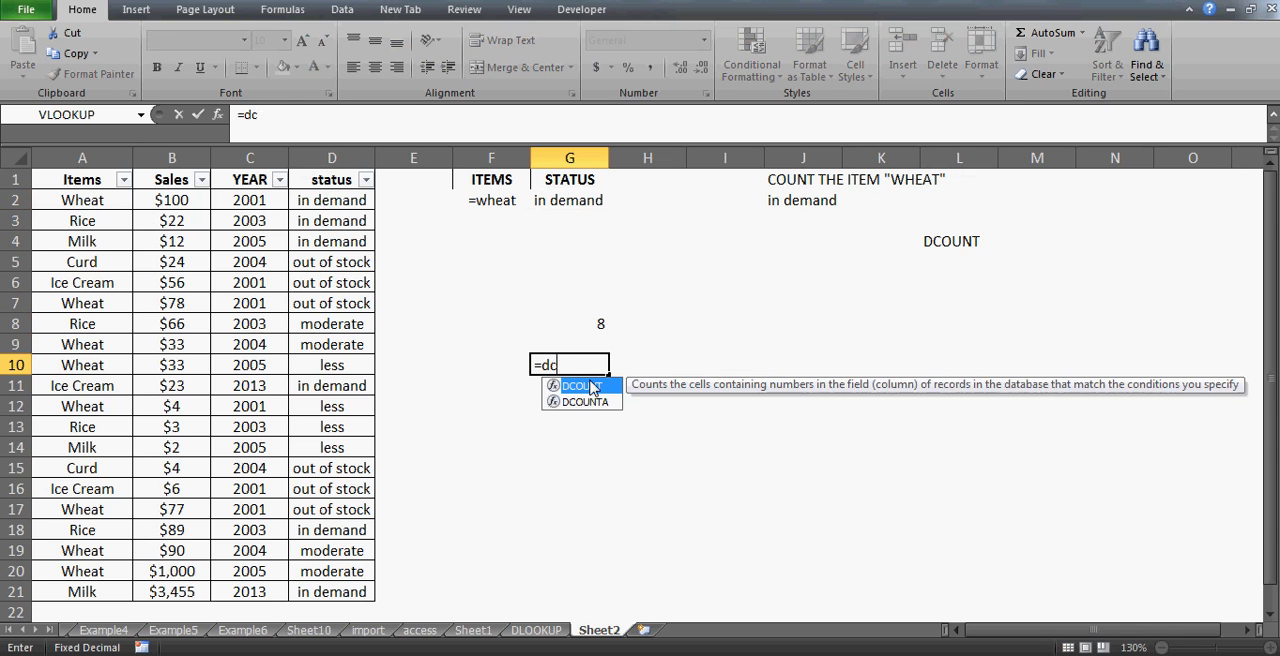
type("ount(")
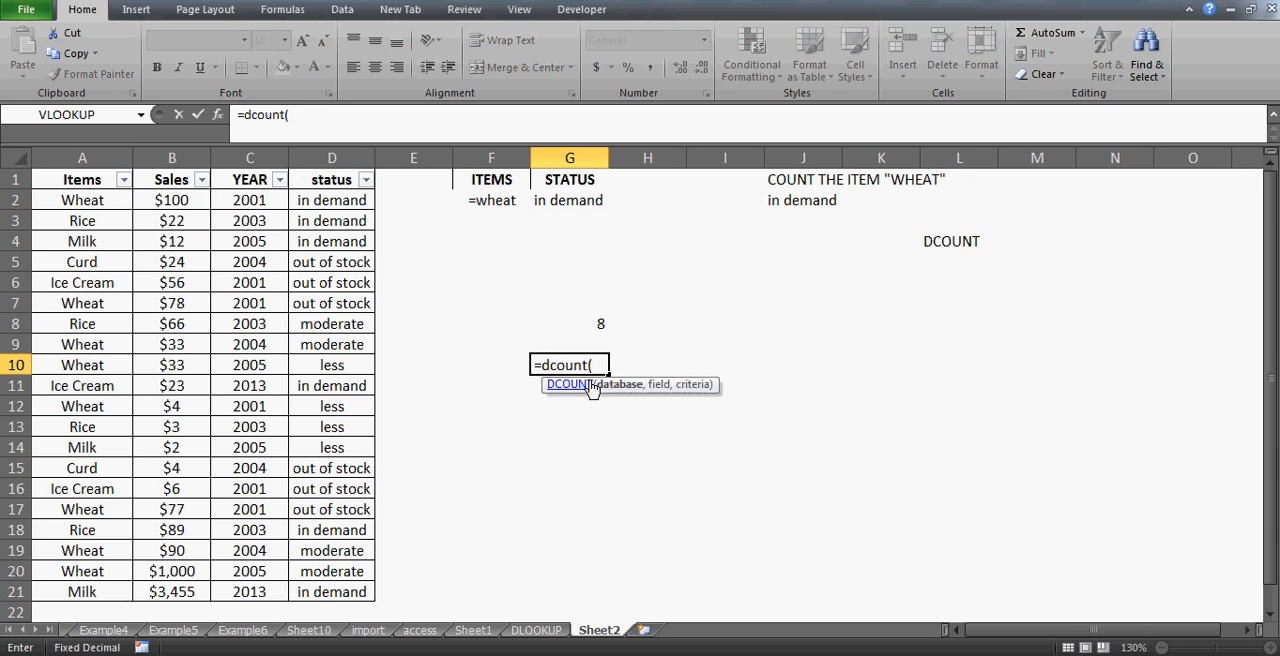
left_click_drag(84, 178, 330, 593)
type(",")
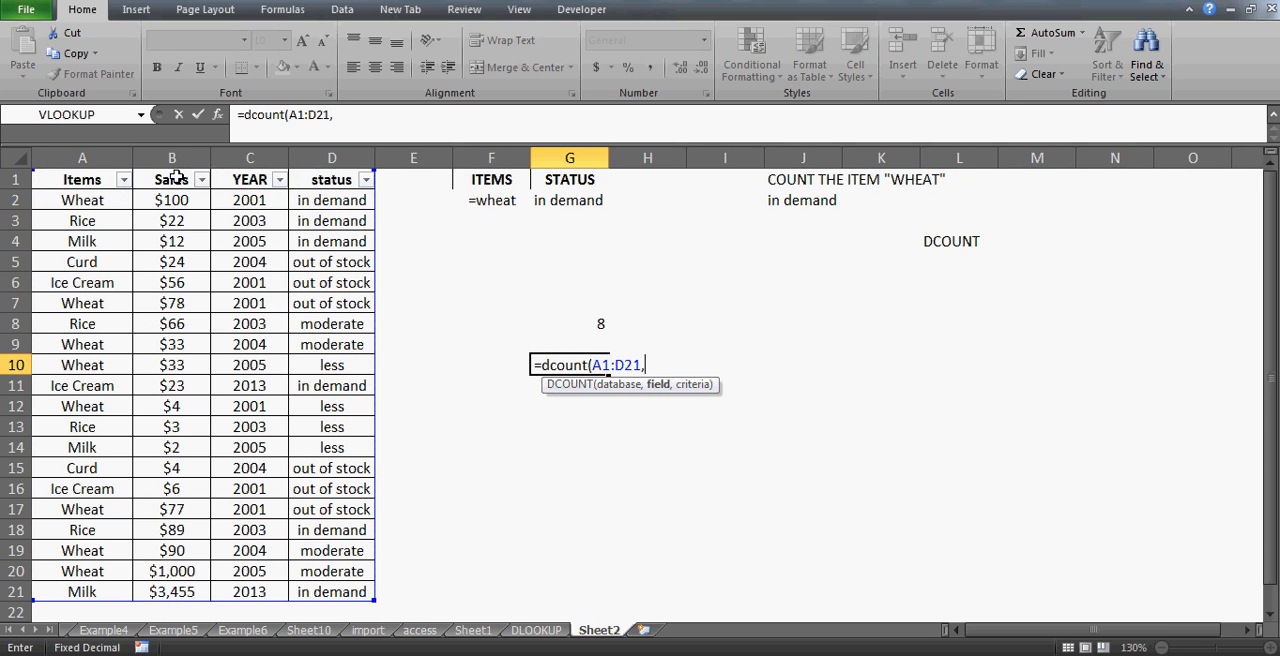
type("\"sales\",")
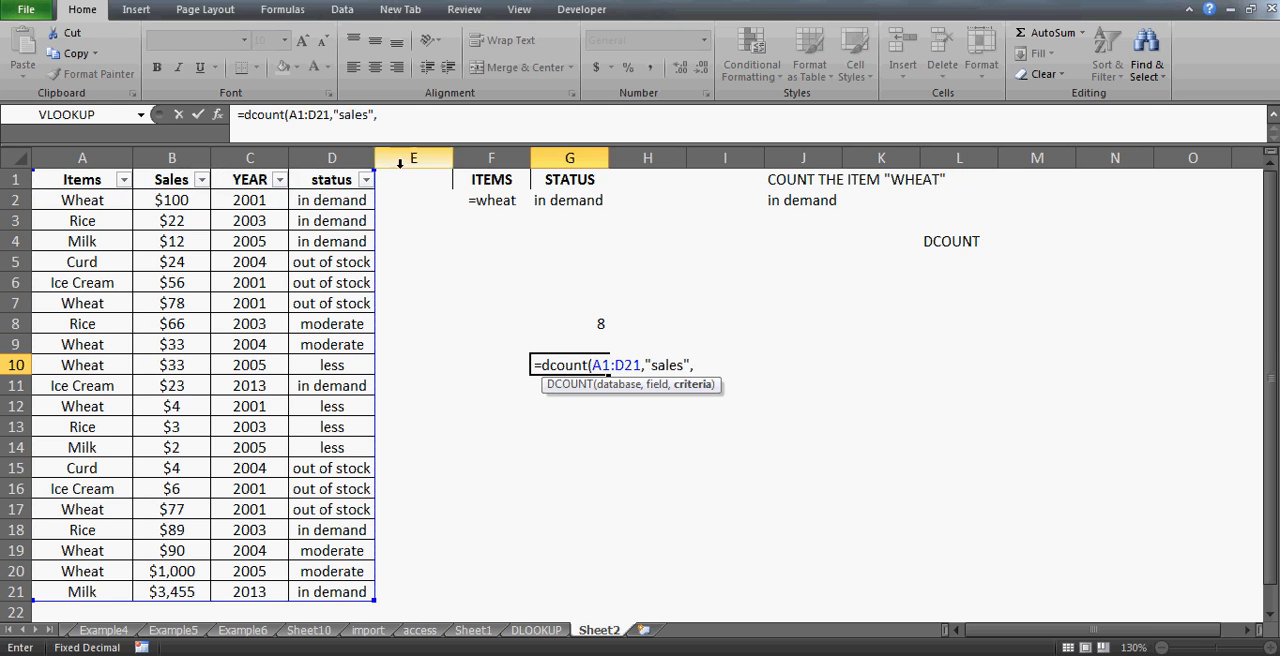
left_click(478, 178)
left_click_drag(478, 181, 570, 200)
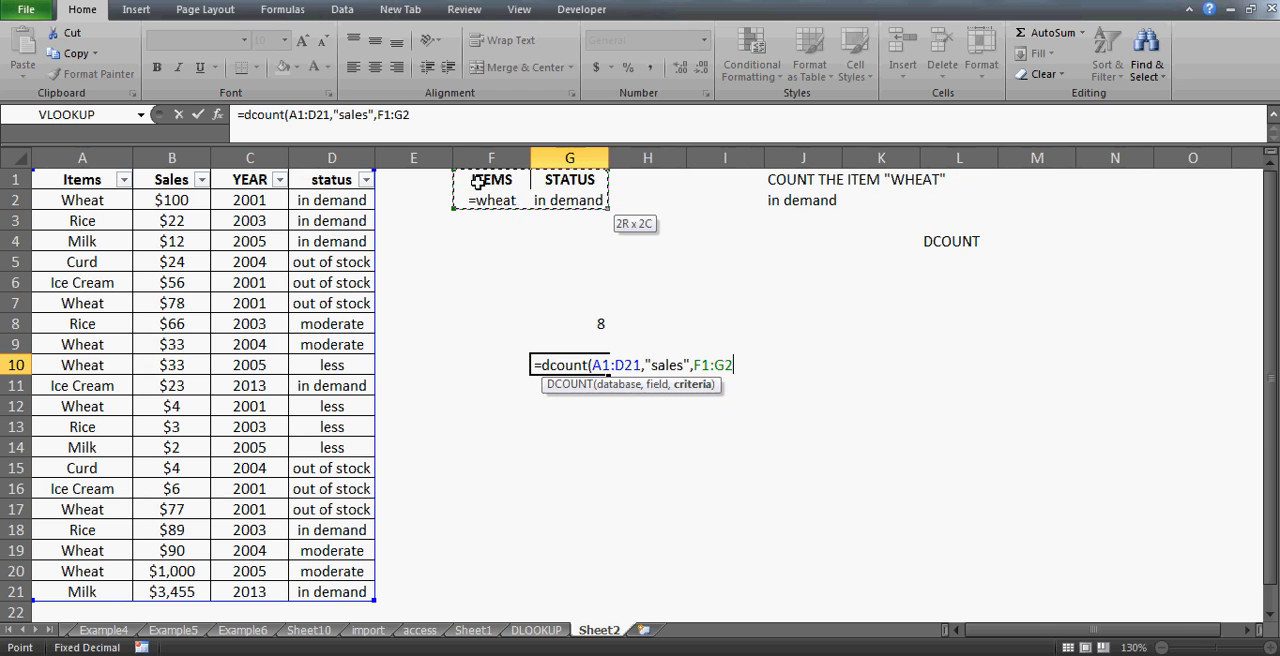
type(")")
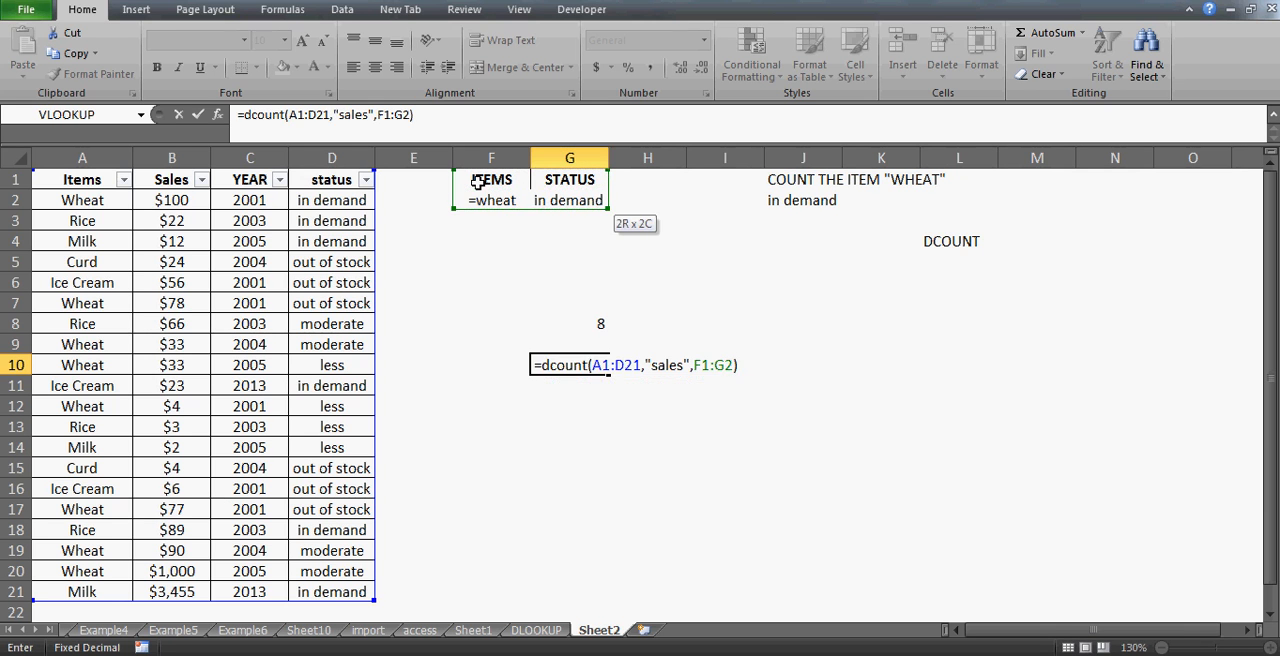
key("ctrl+Return")
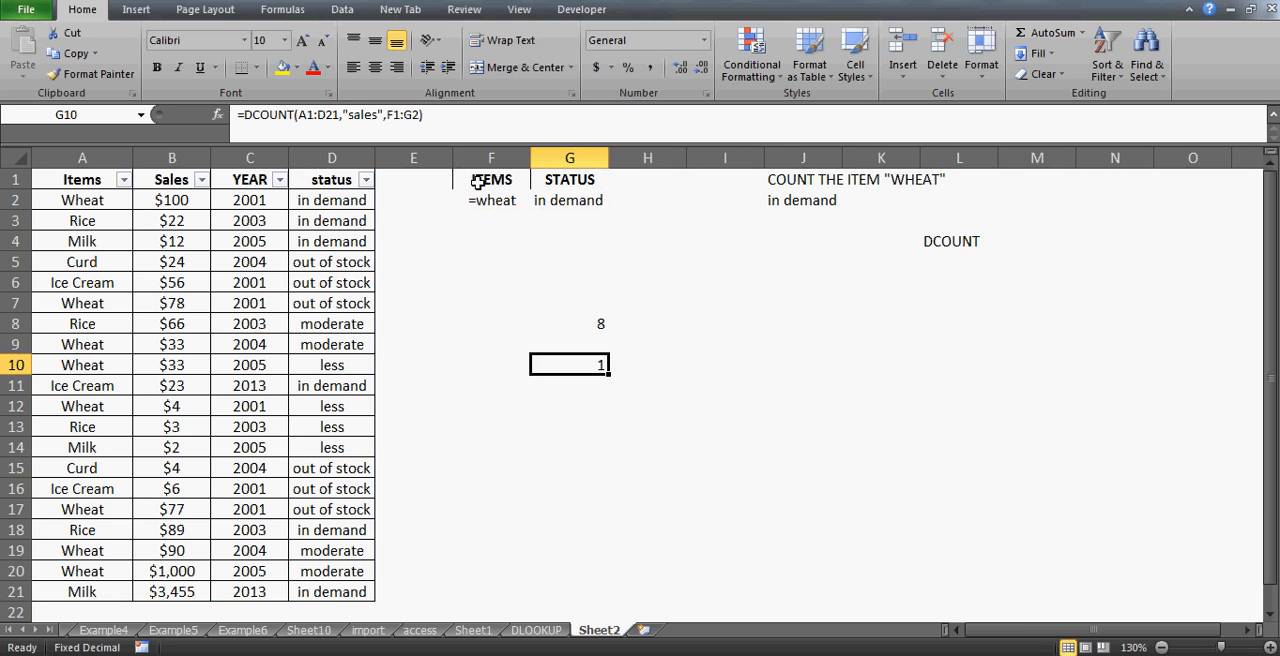
- Filter the Items column to show only Wheat
left_click(124, 181)
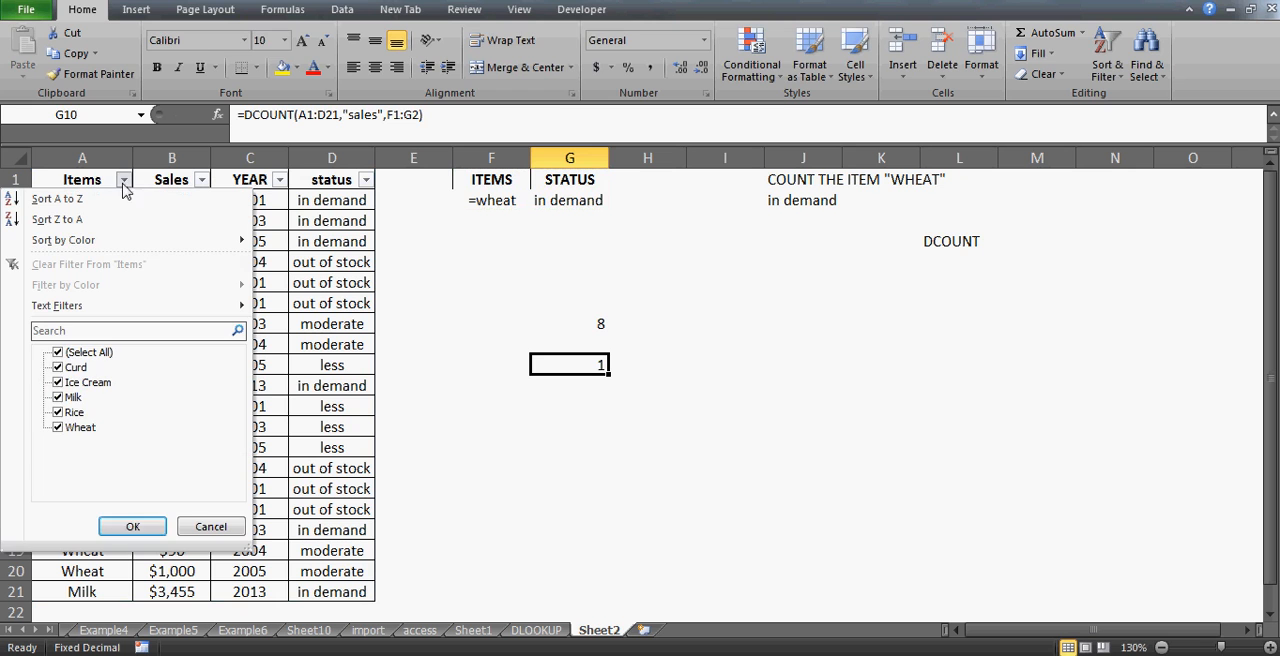
left_click(58, 352)
key("Down")
key("Down")
key("Down")
key("space")
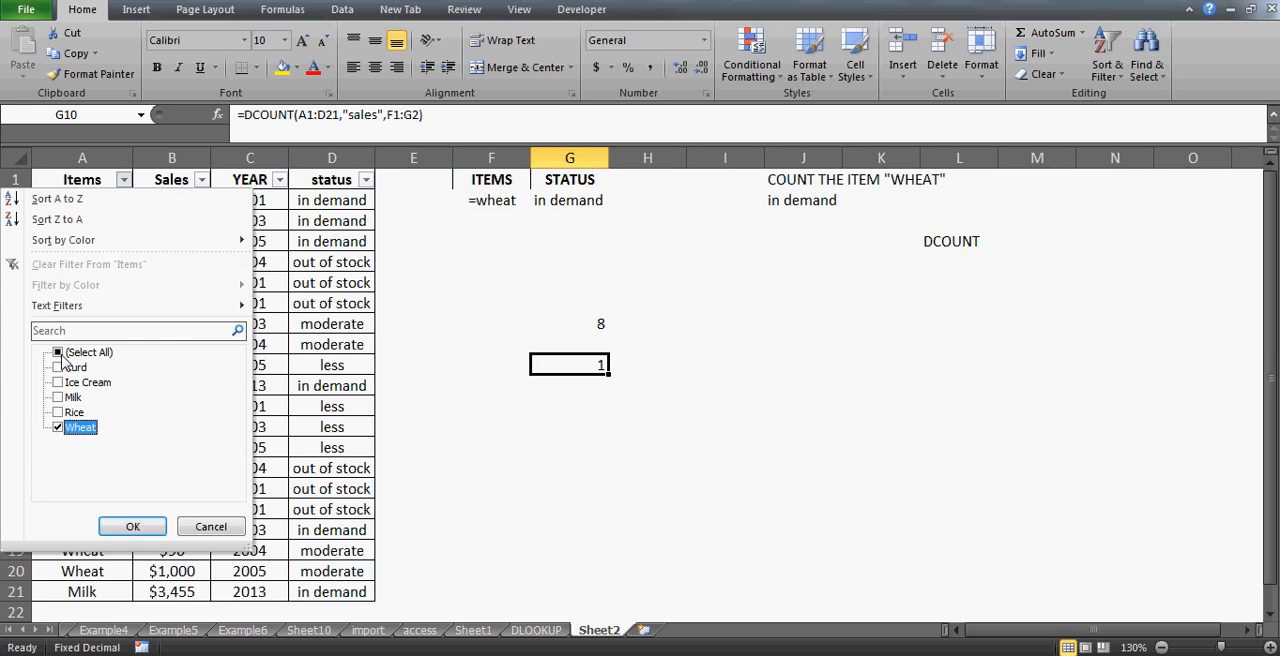
key("Return")
key("Right")
key("Right")
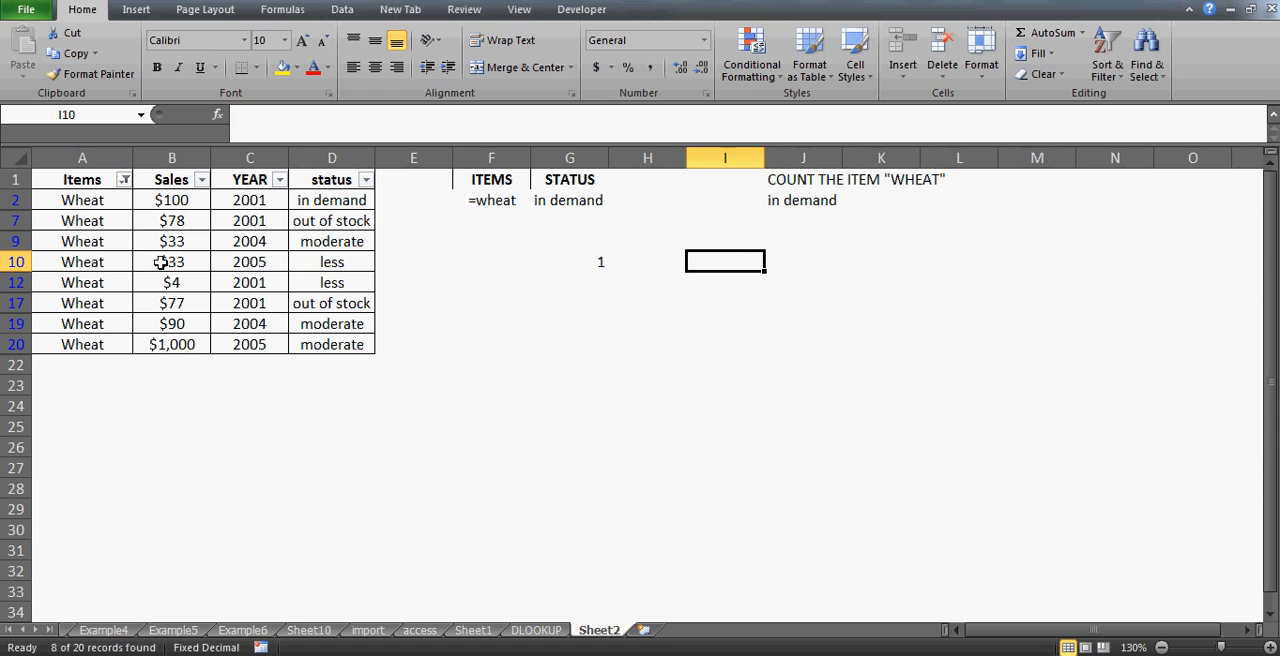
- Examine the status values of the filtered Wheat rows
left_click(324, 183)
key("Down")
key("Up")
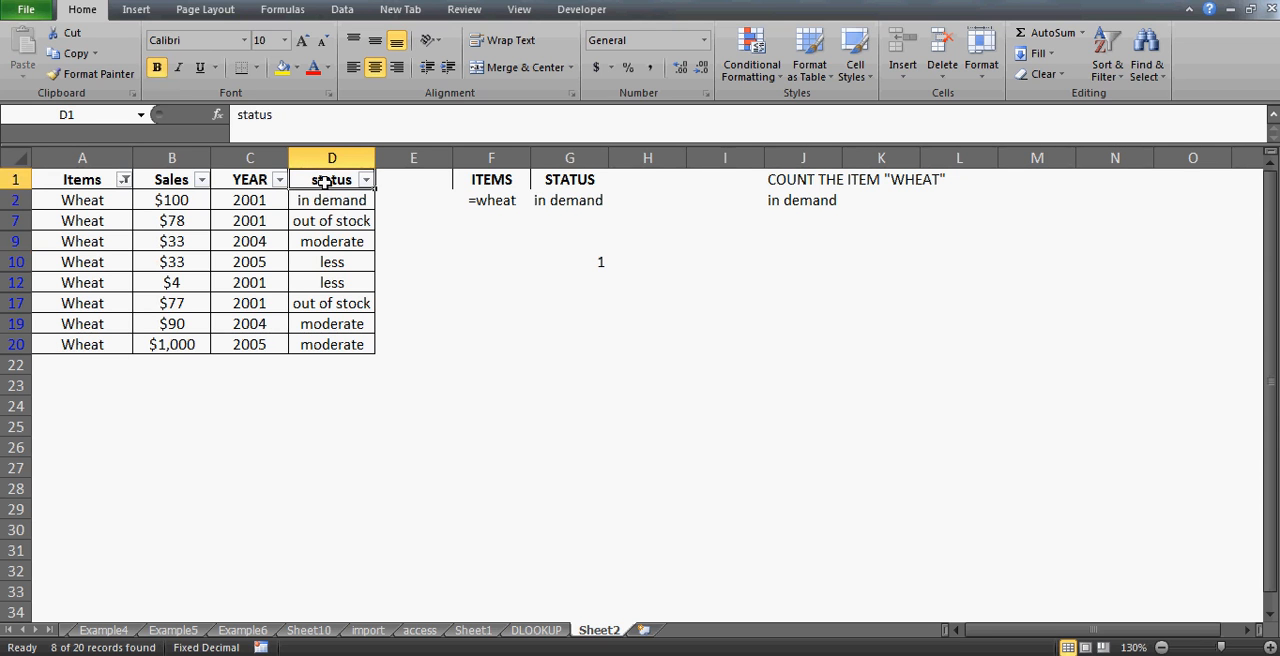
key("Down")
key("Down")
key("Up")
key("Up")
key("Down")
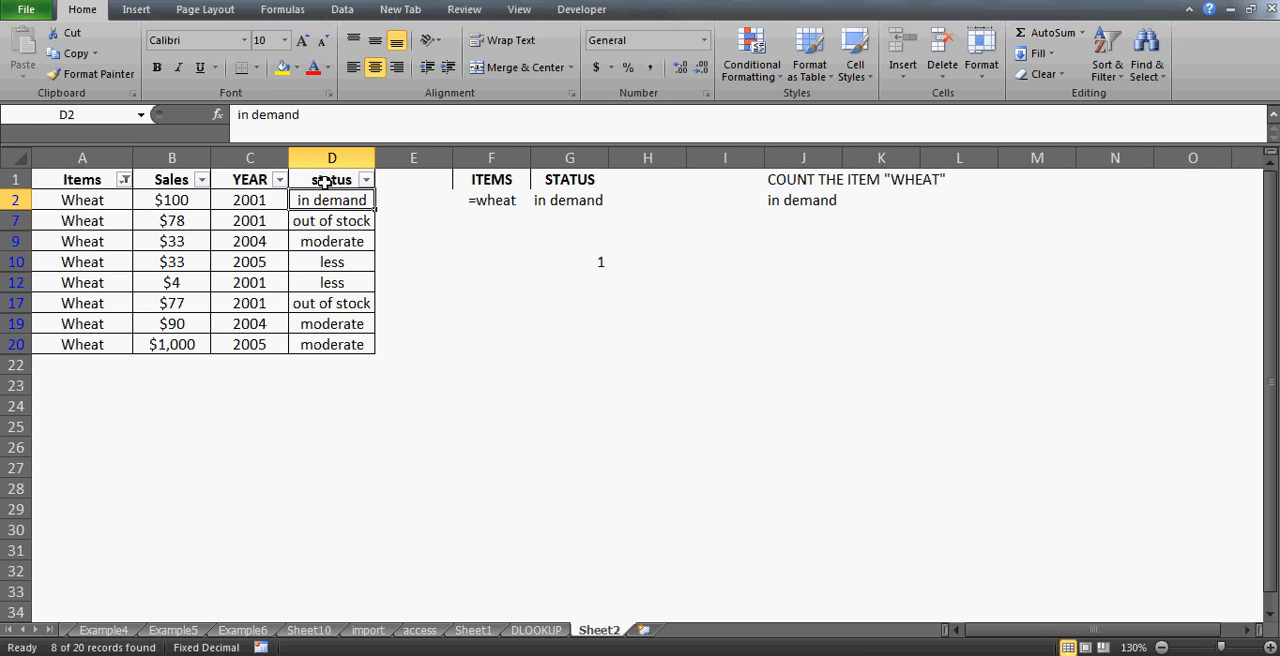
key("Down")
key("Up")
key("Left")
key("Left")
key("Left")
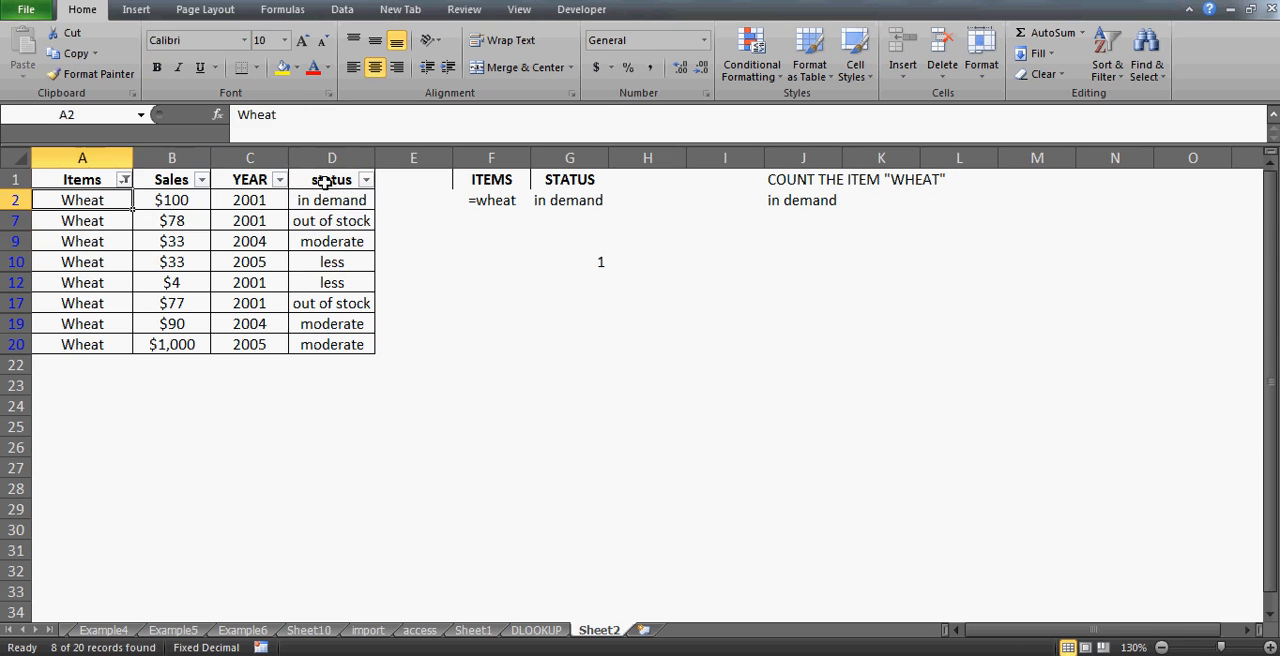
key("Right")
key("Right")
key("Right")
key("Right")
key("Left")
key("Left")
key("Left")
key("Left")
key("Right")
key("Right")
- Clear the filter to show all rows again
key("Right")
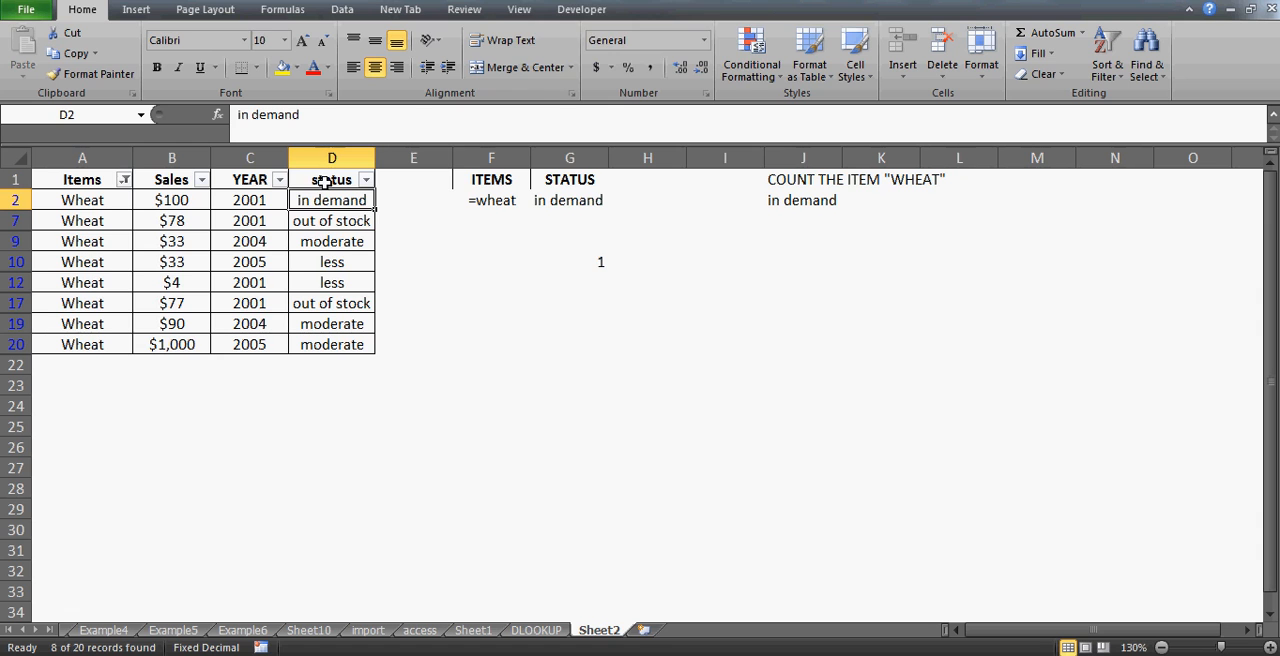
key("alt+d")
key("f")
key("s")
key("Right")
key("Right")
key("Right")
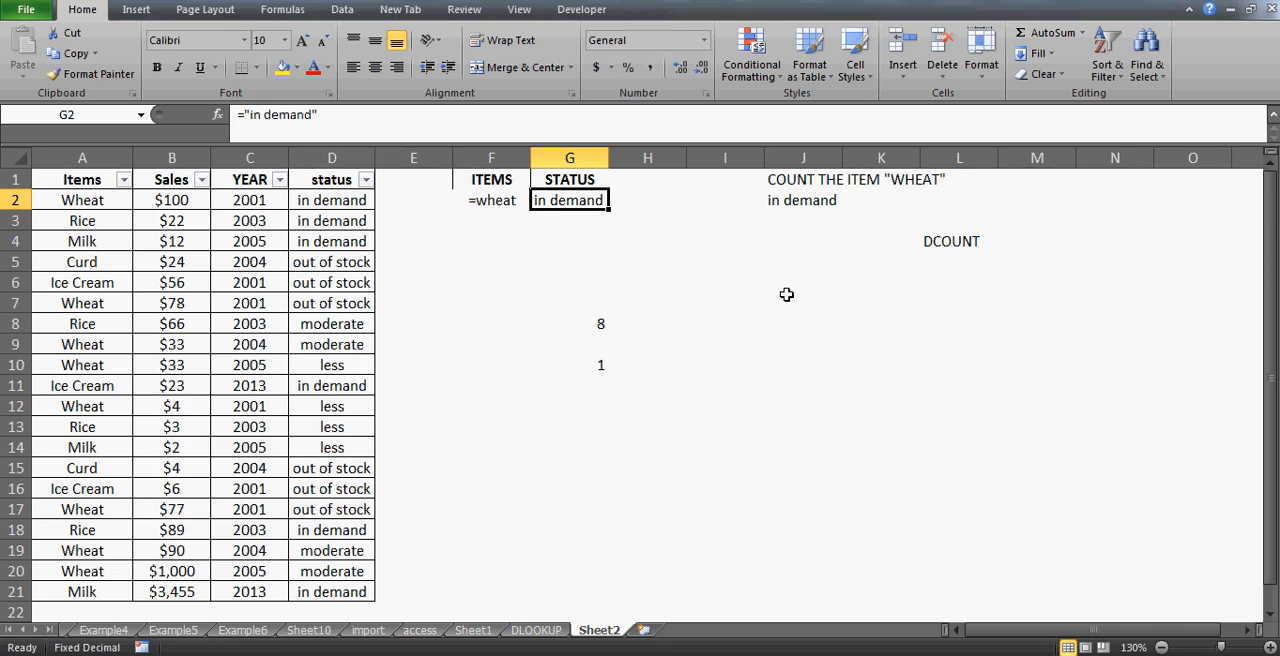
- Move the in demand criterion from G2 down to G3
left_click(790, 237)
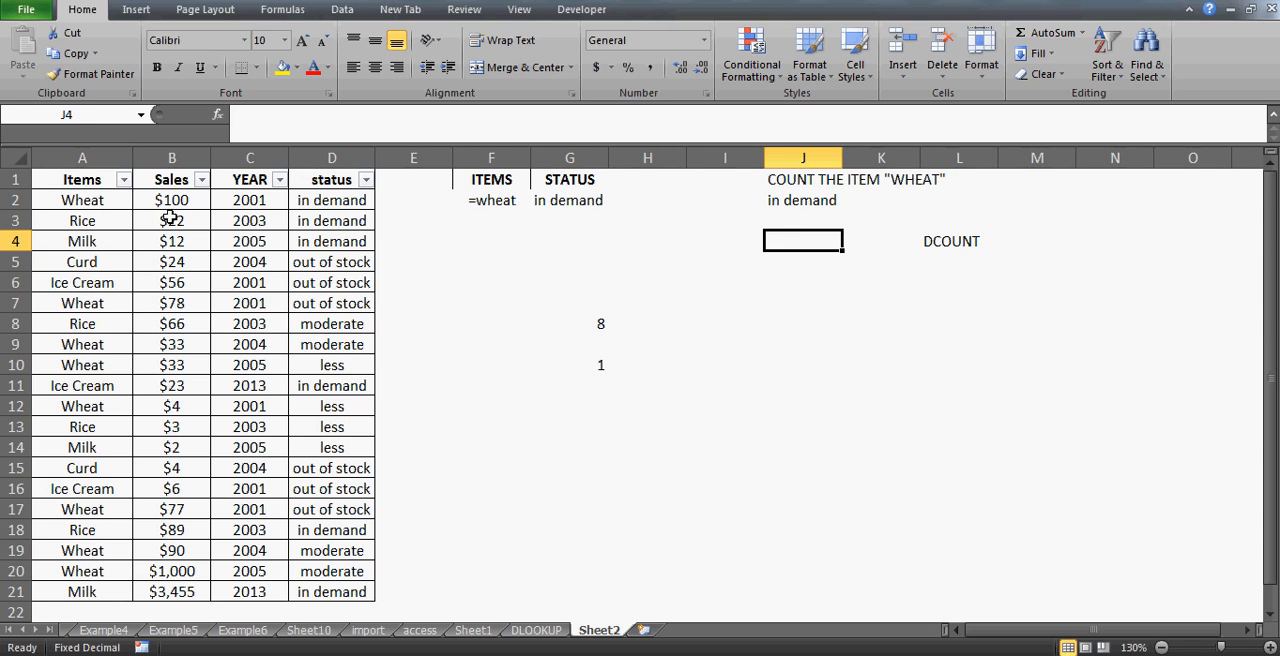
left_click(88, 201)
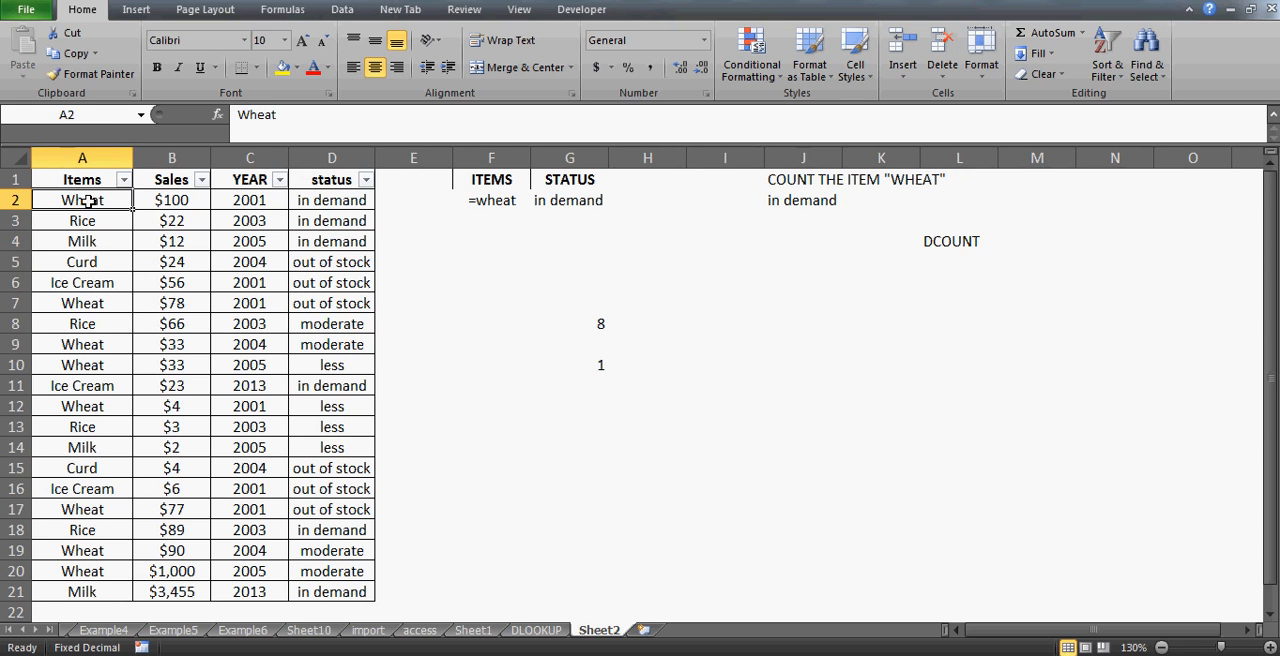
left_click(346, 201)
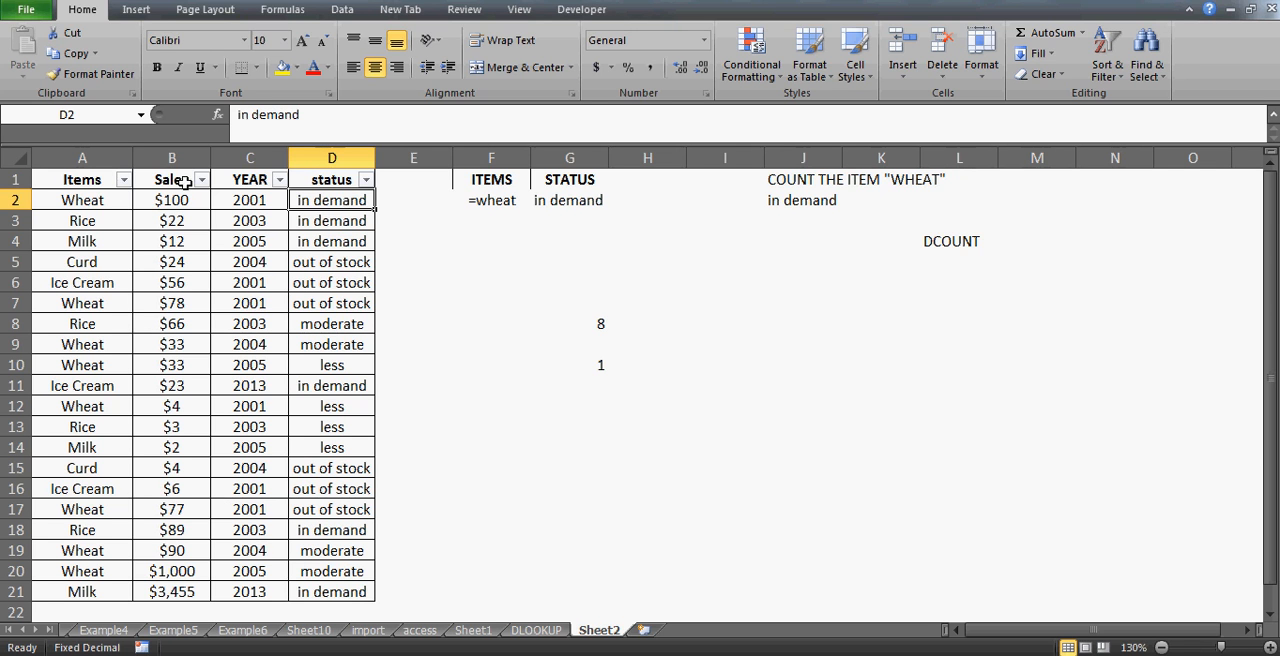
left_click(102, 199)
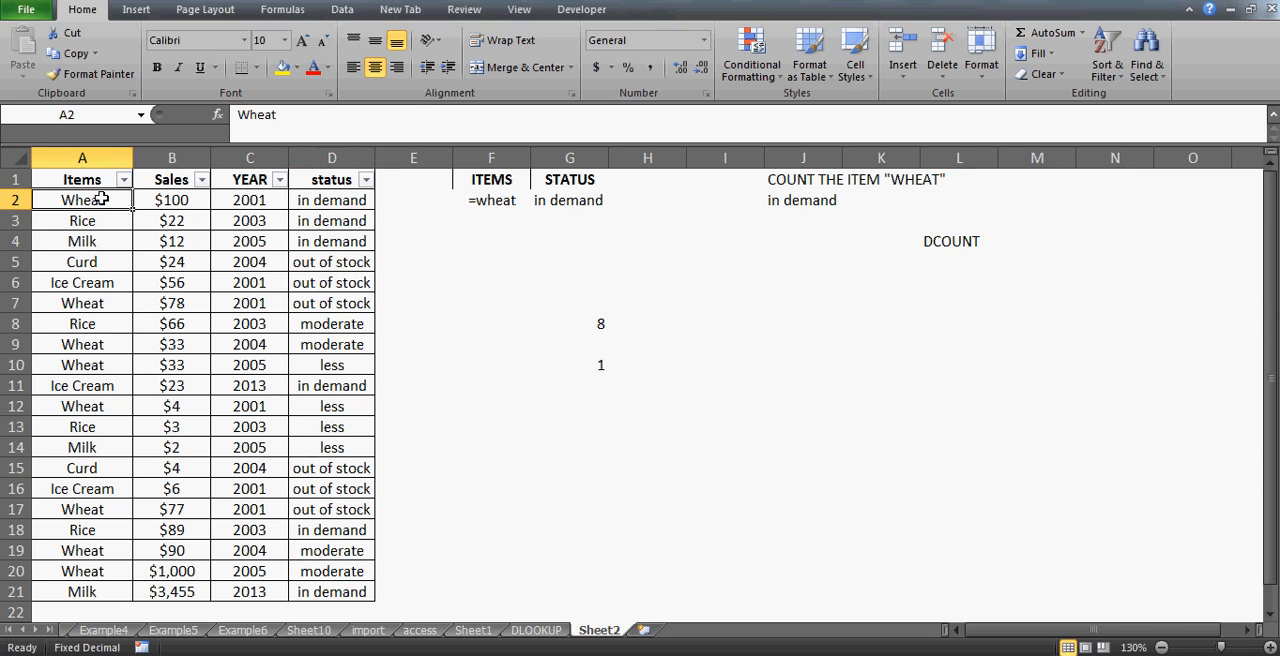
key("Down")
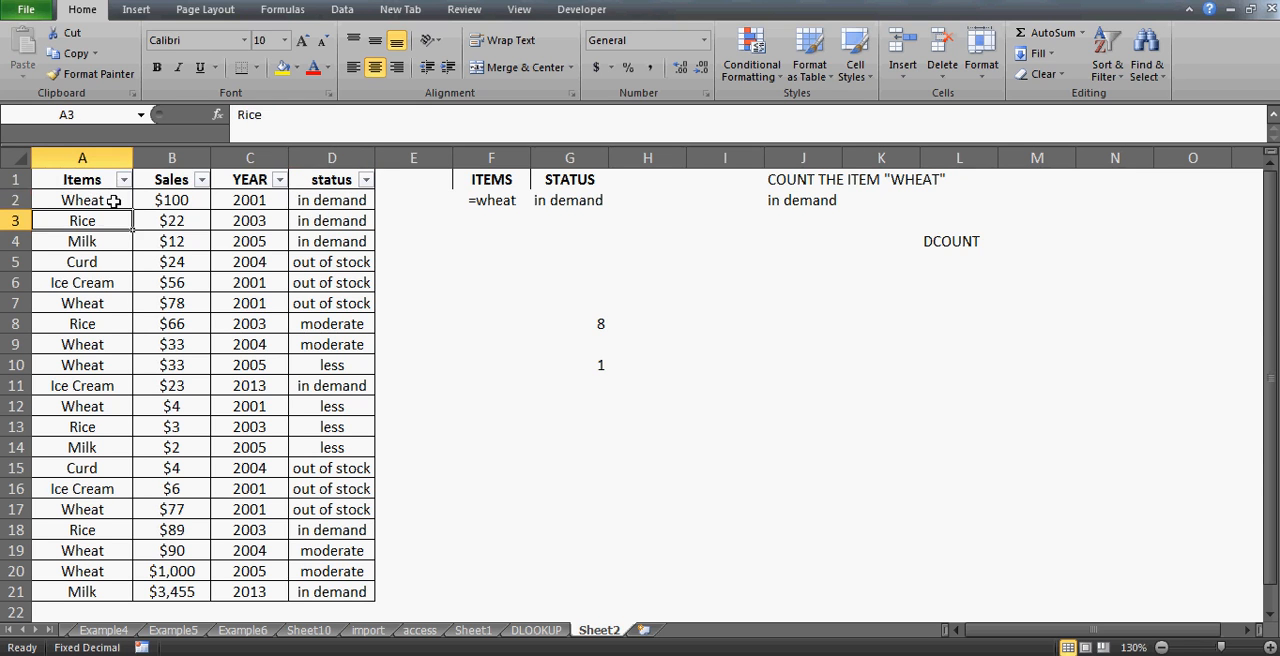
key("Up")
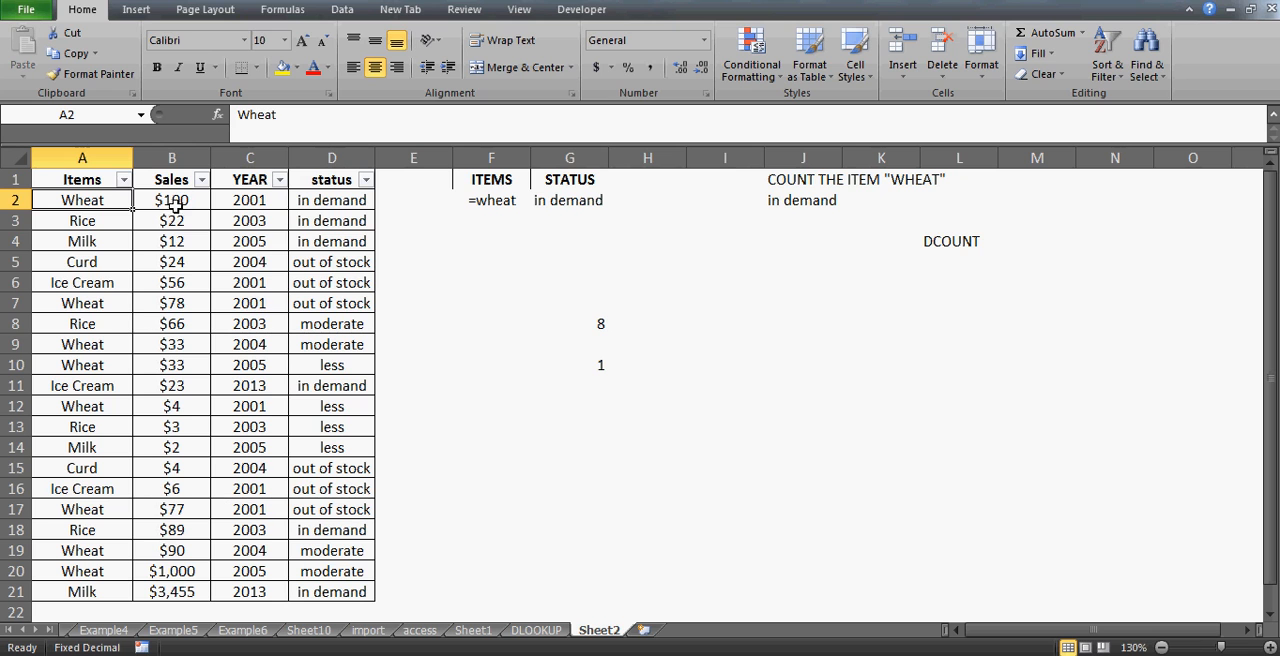
left_click(91, 221)
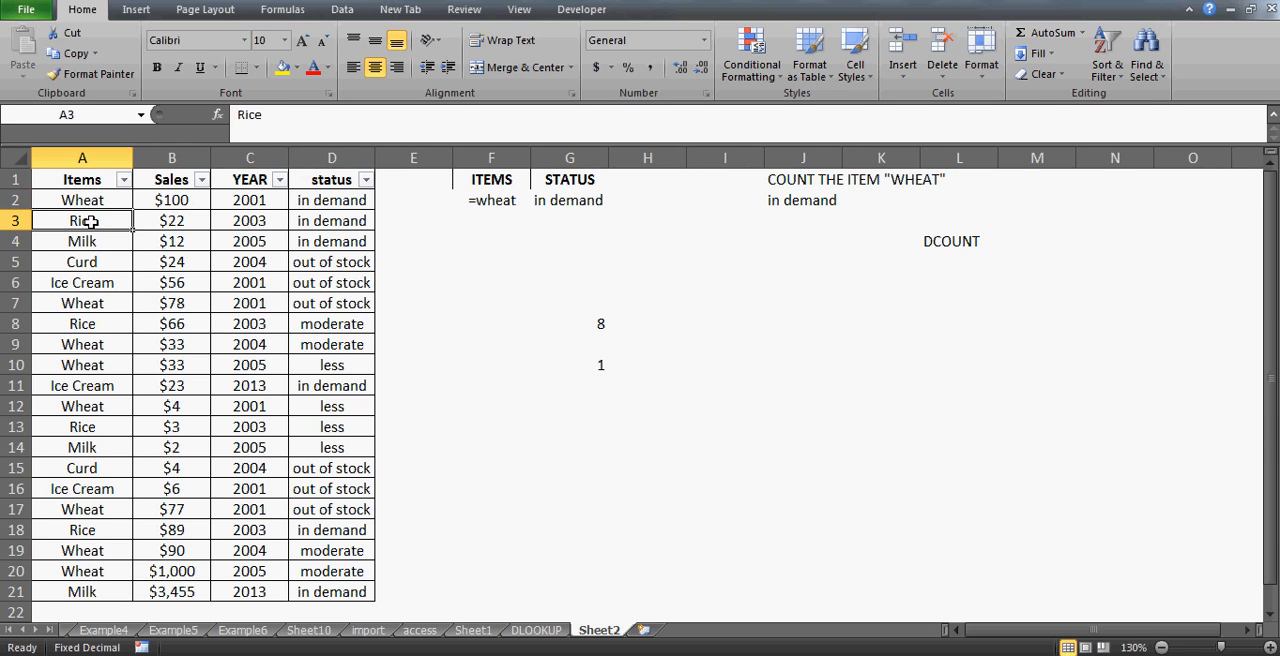
left_click(331, 222)
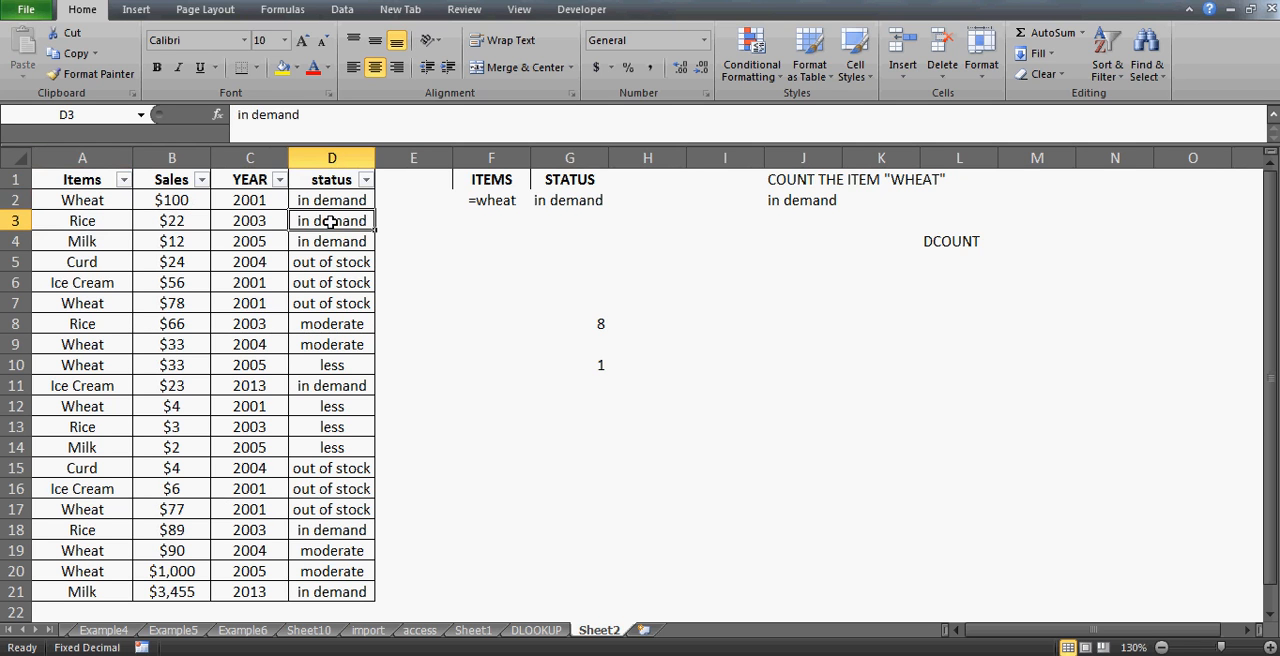
key("Down")
key("Up")
left_click(558, 199)
left_click_drag(564, 211, 563, 220)
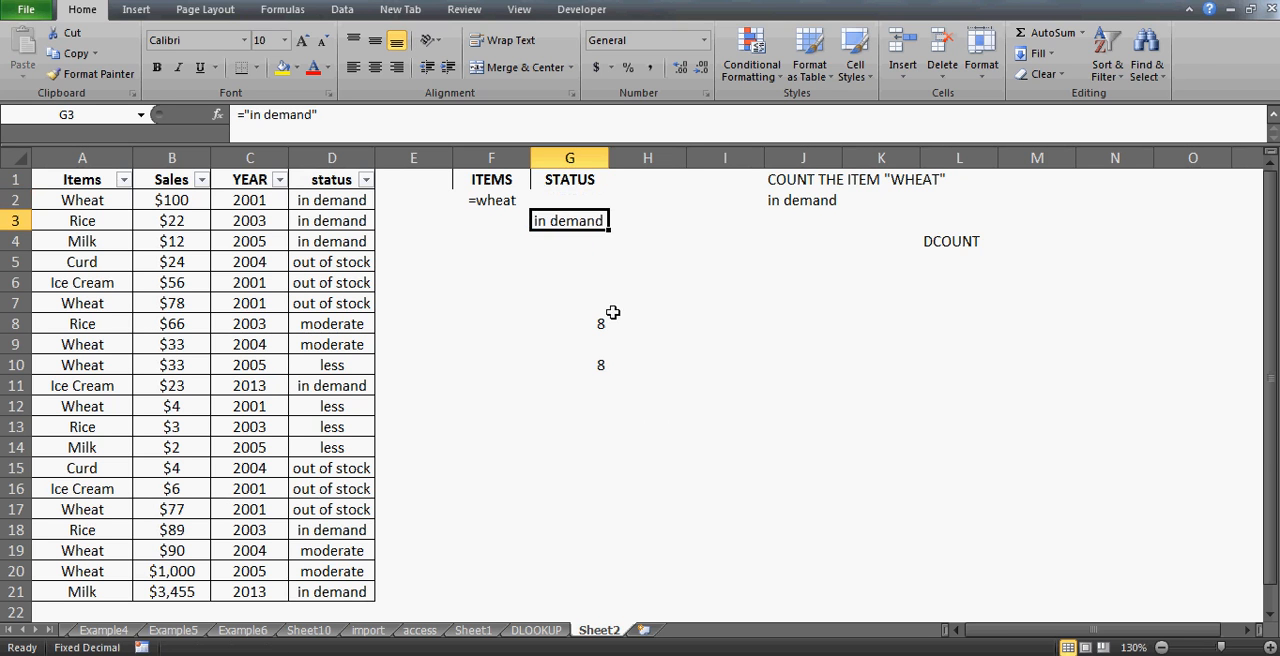
left_click(616, 408)
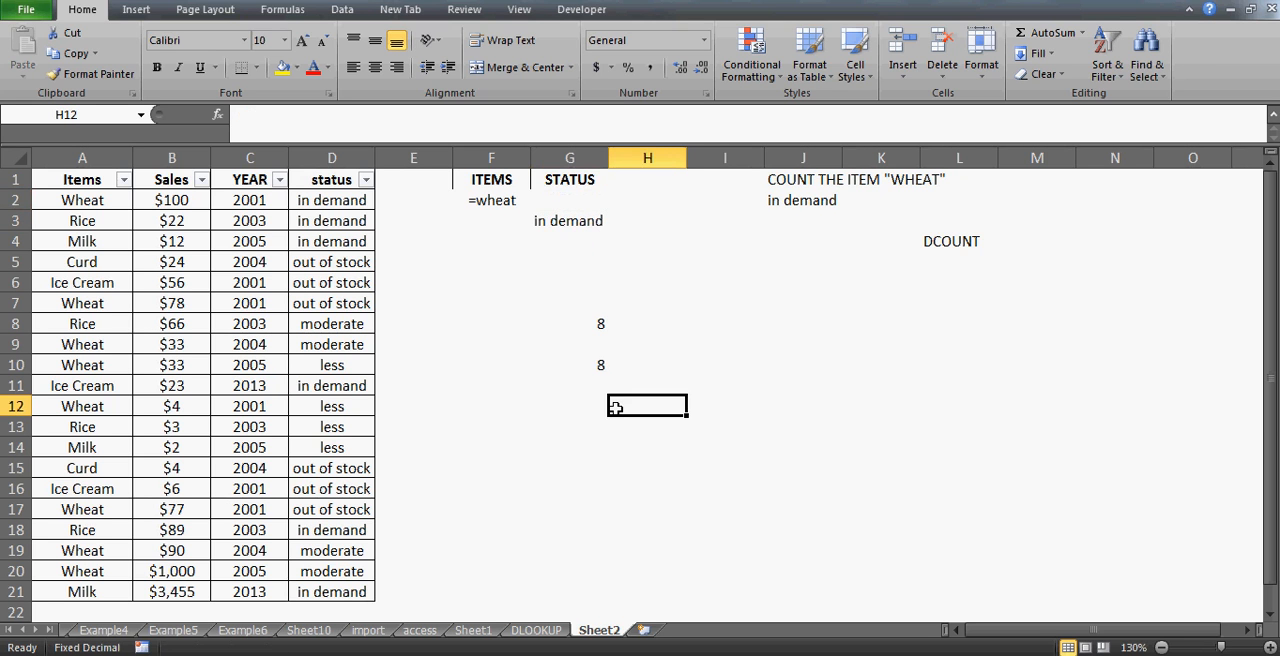
key("Up")
key("Up")
key("Right")
type("=d")
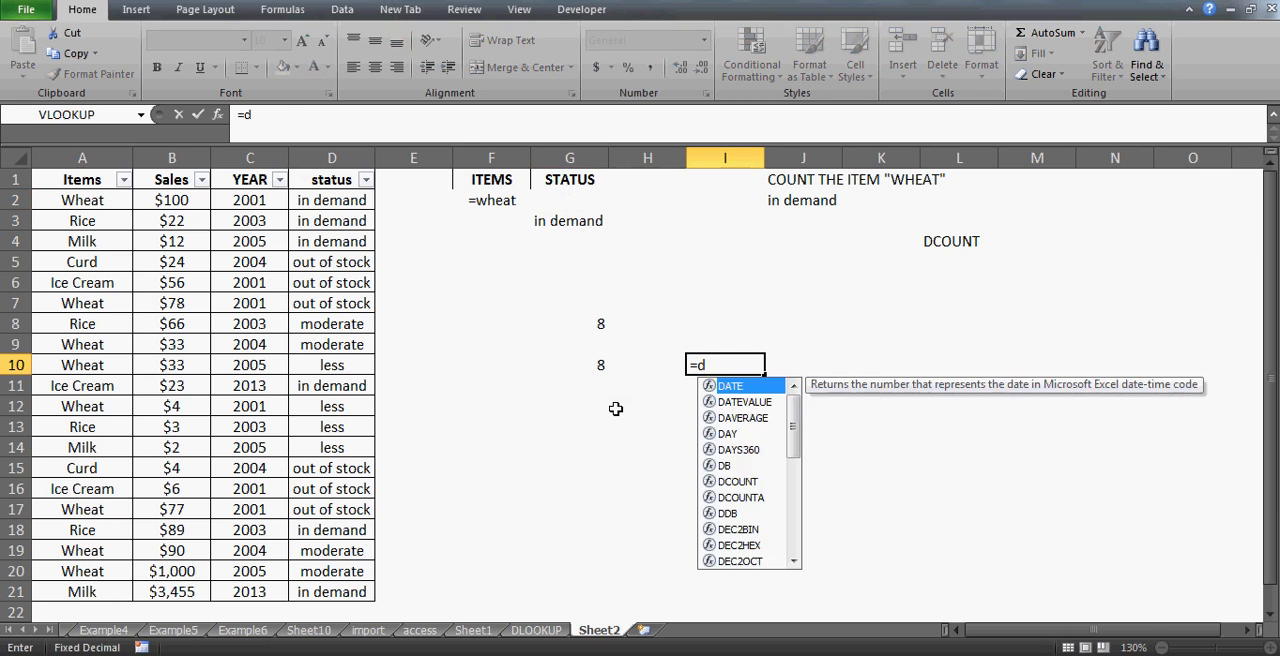
type("count(")
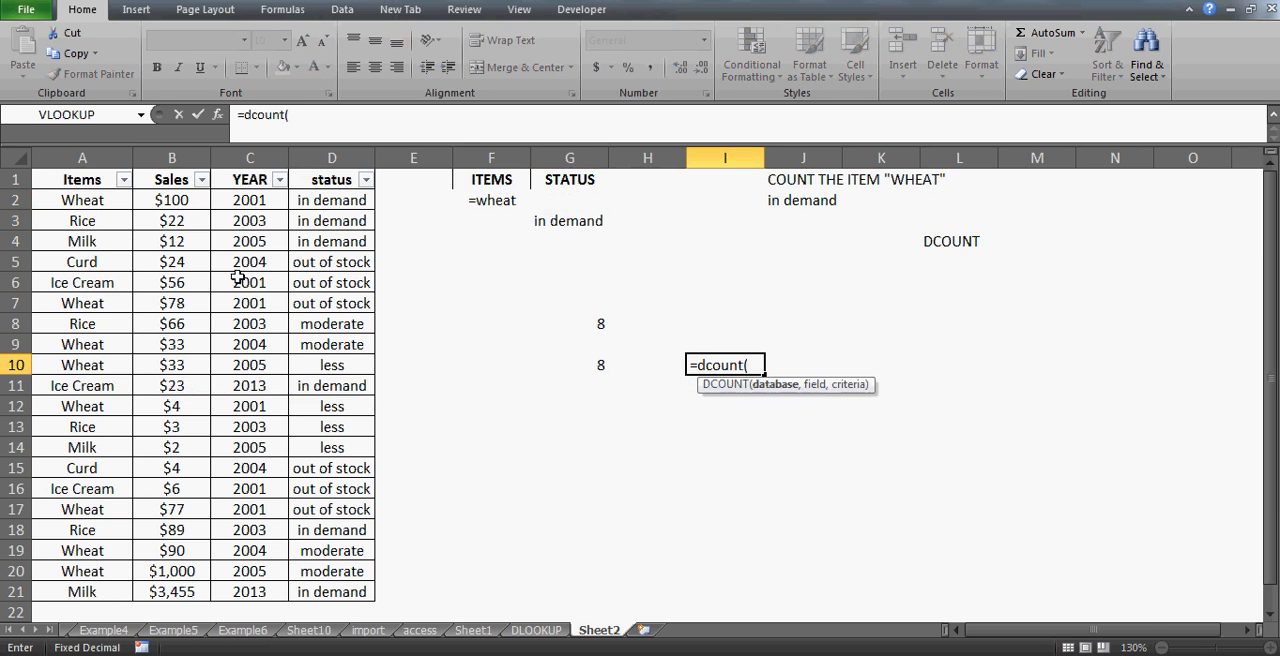
left_click_drag(82, 178, 376, 600)
type(",")
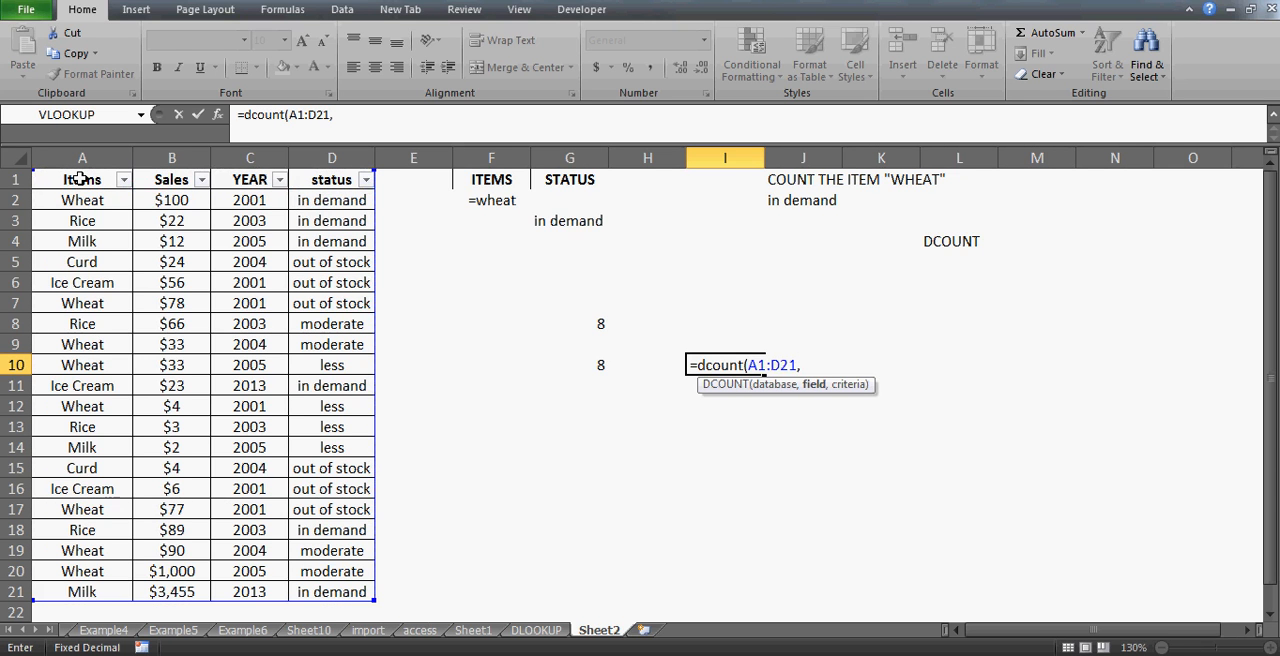
type("\"sales\",")
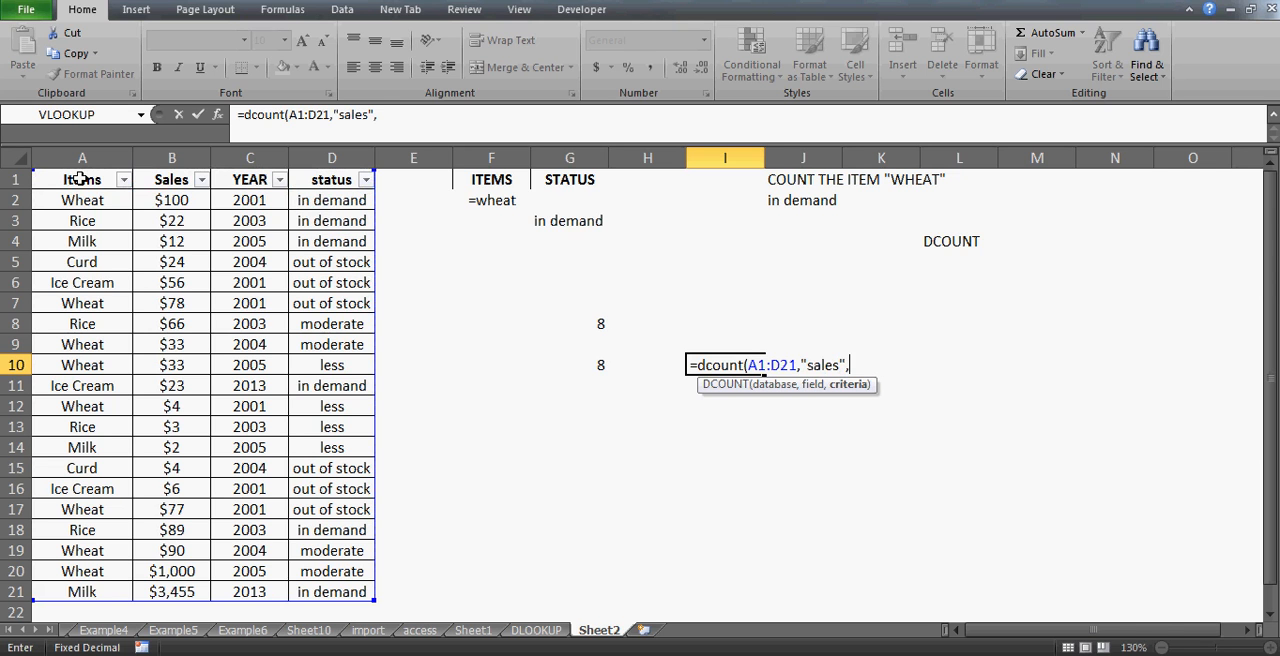
left_click(500, 180)
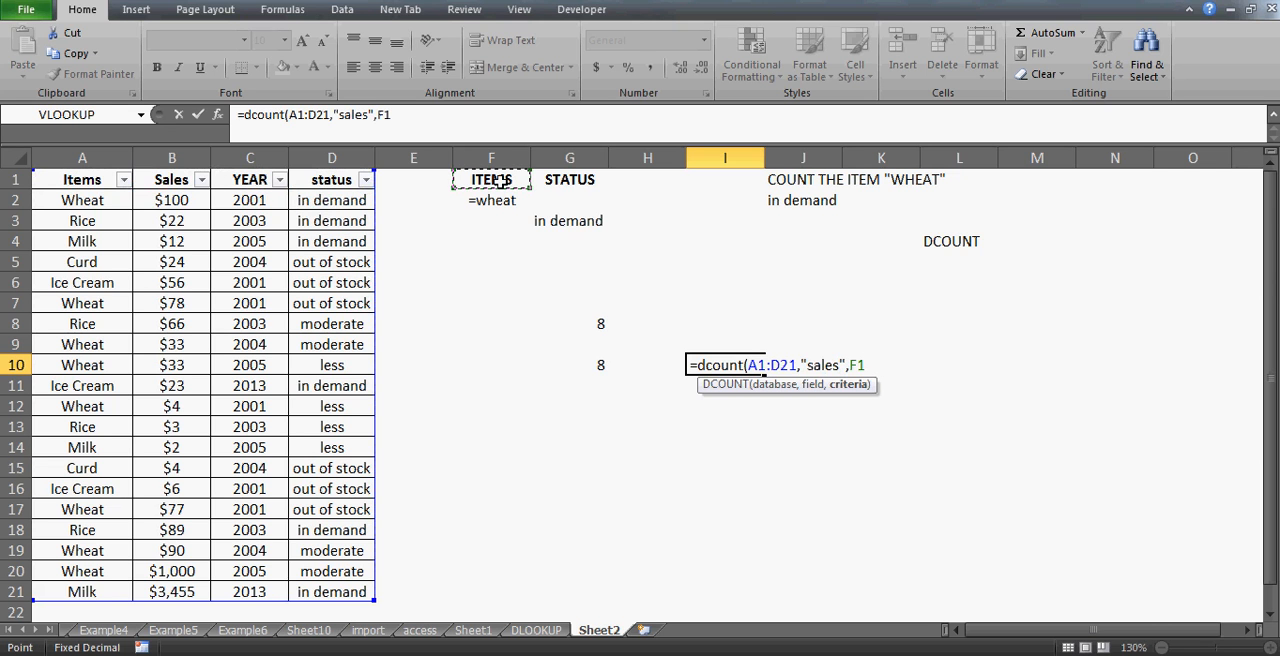
key("Escape")
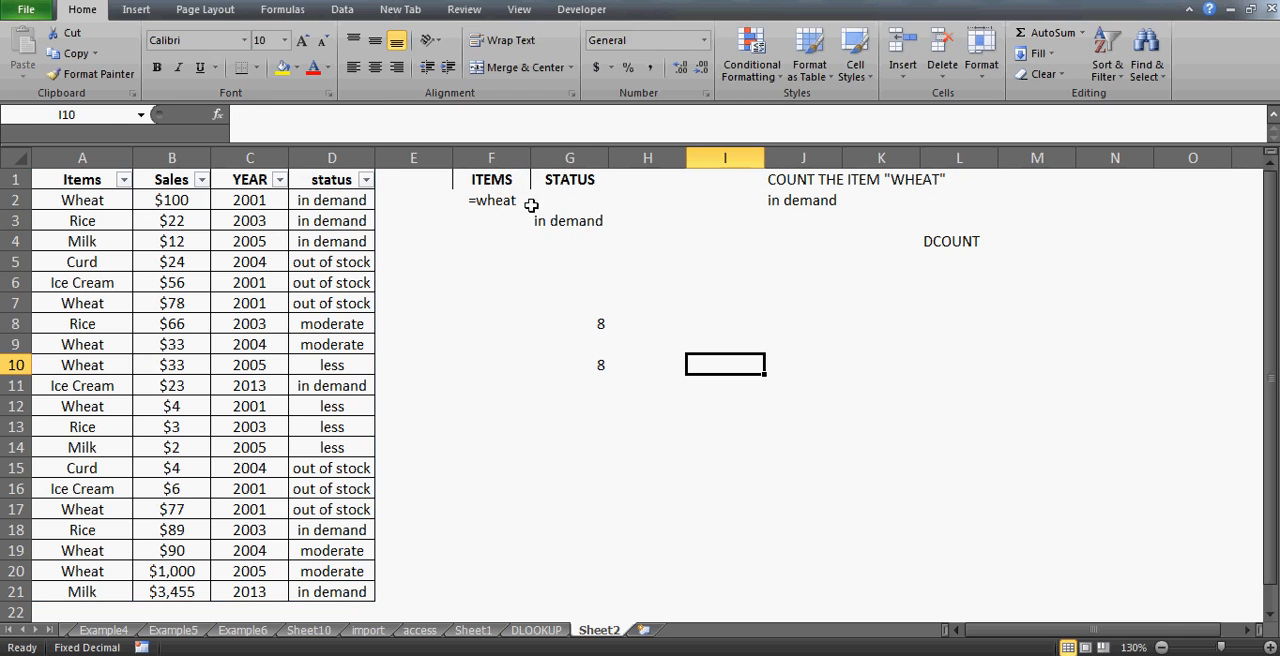
- Edit the G3 status criterion so it reads =in demand
left_click(562, 222)
left_click(253, 115)
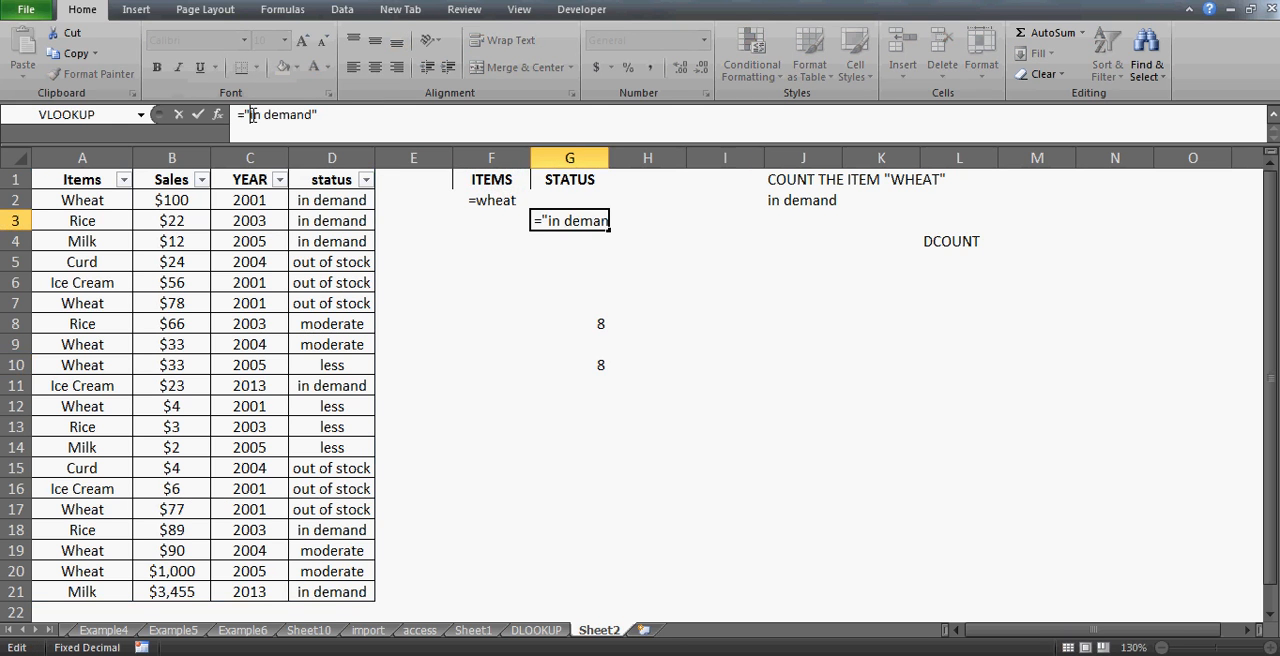
type("=")
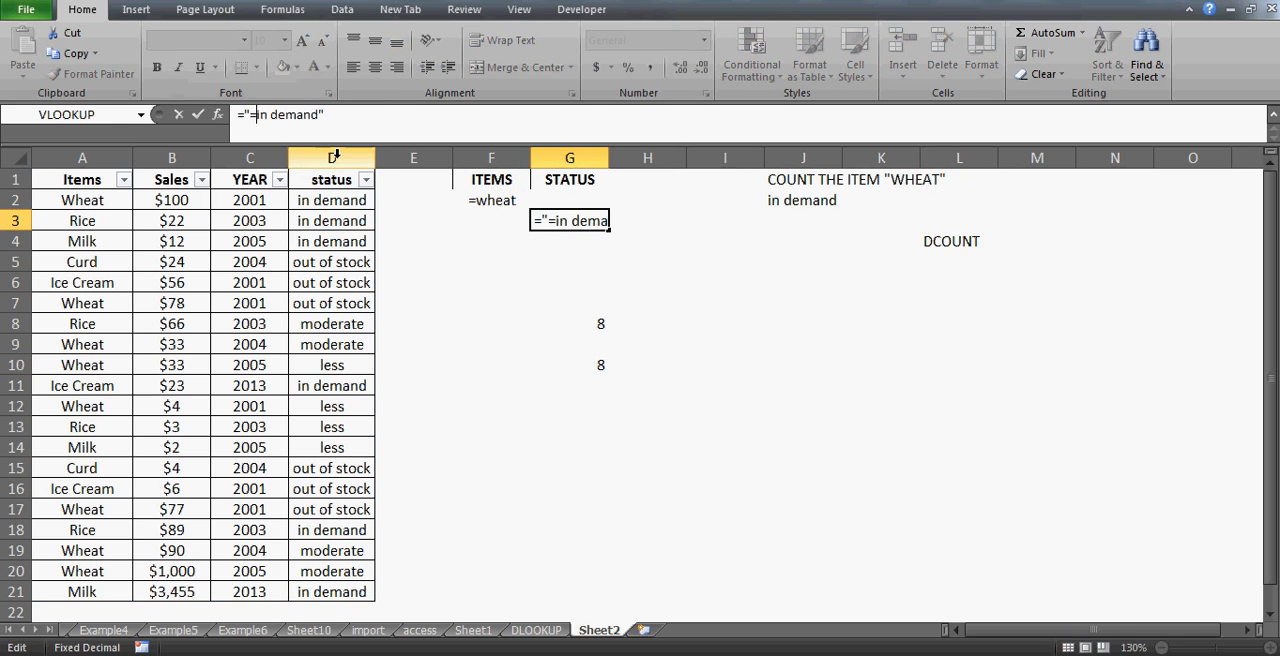
key("Return")
- Enter a DCOUNT formula in I11 counting "sales" in A1:D21 with criteria range F1:G3
left_click_drag(606, 160, 616, 160)
left_click(711, 390)
type("=dcount(")
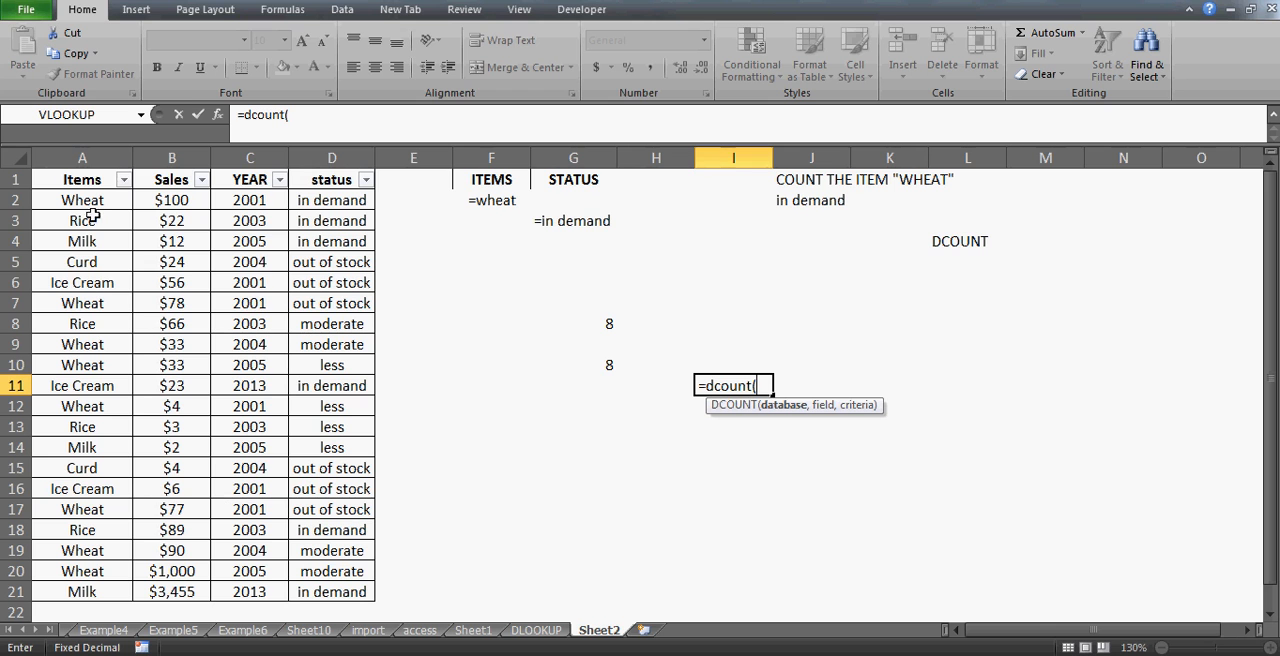
left_click(80, 179)
left_click_drag(80, 179, 360, 592)
type(",")
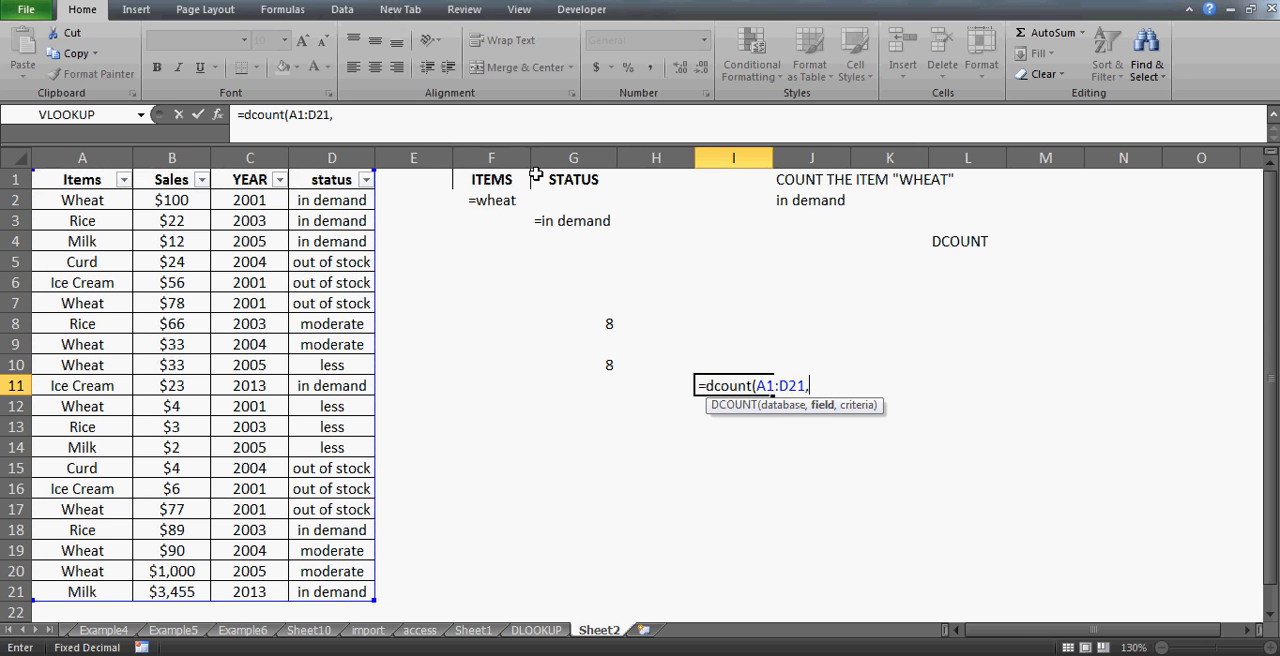
type("\"sales\",")
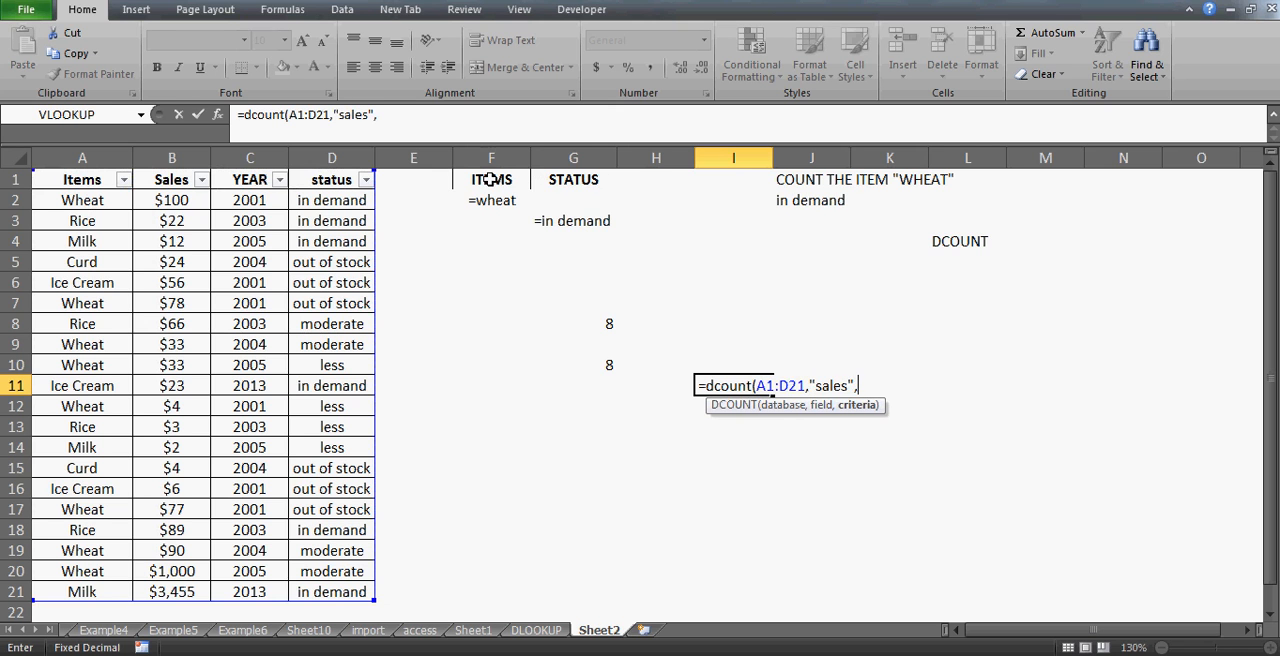
left_click_drag(490, 179, 575, 222)
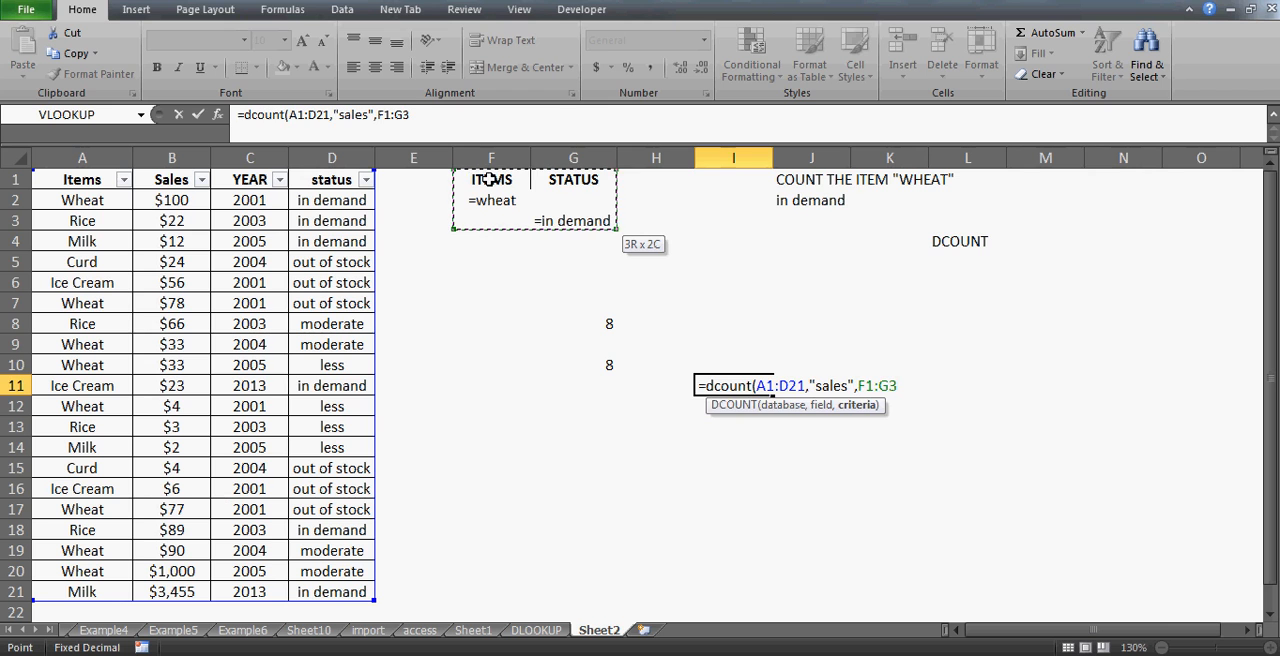
type(")")
key("Return")
key("Up")
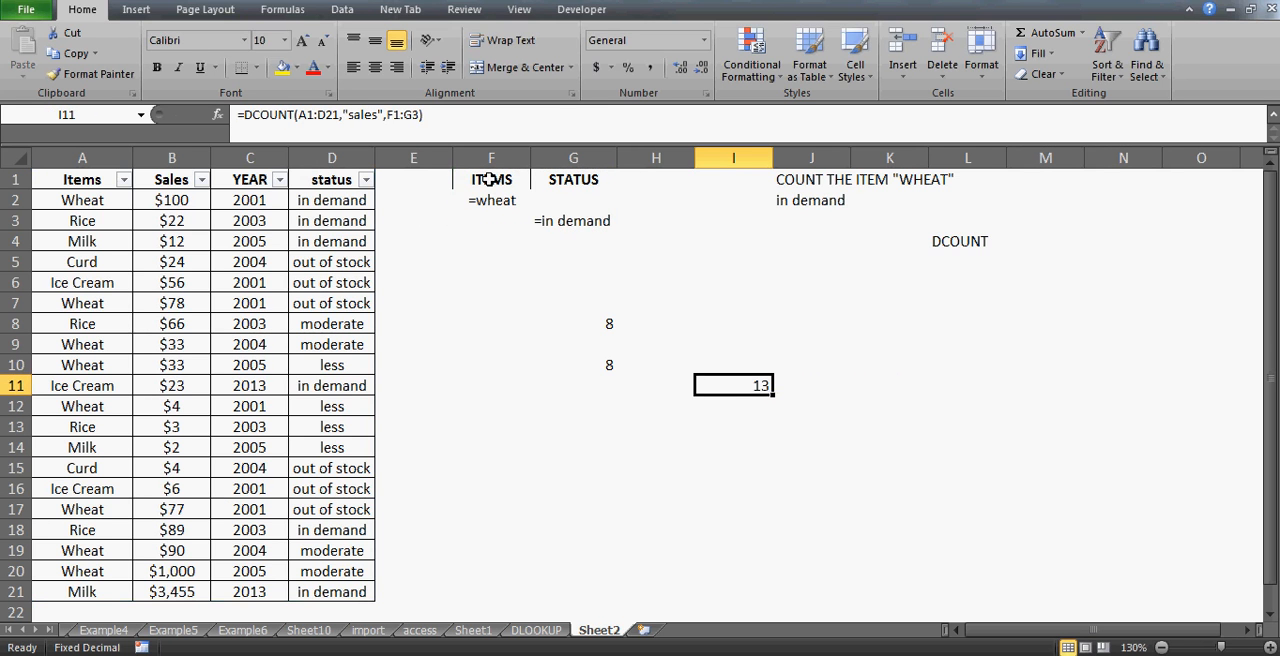
- Examine the Items column and the criteria cells in F2 and G2:G3
left_click(107, 197)
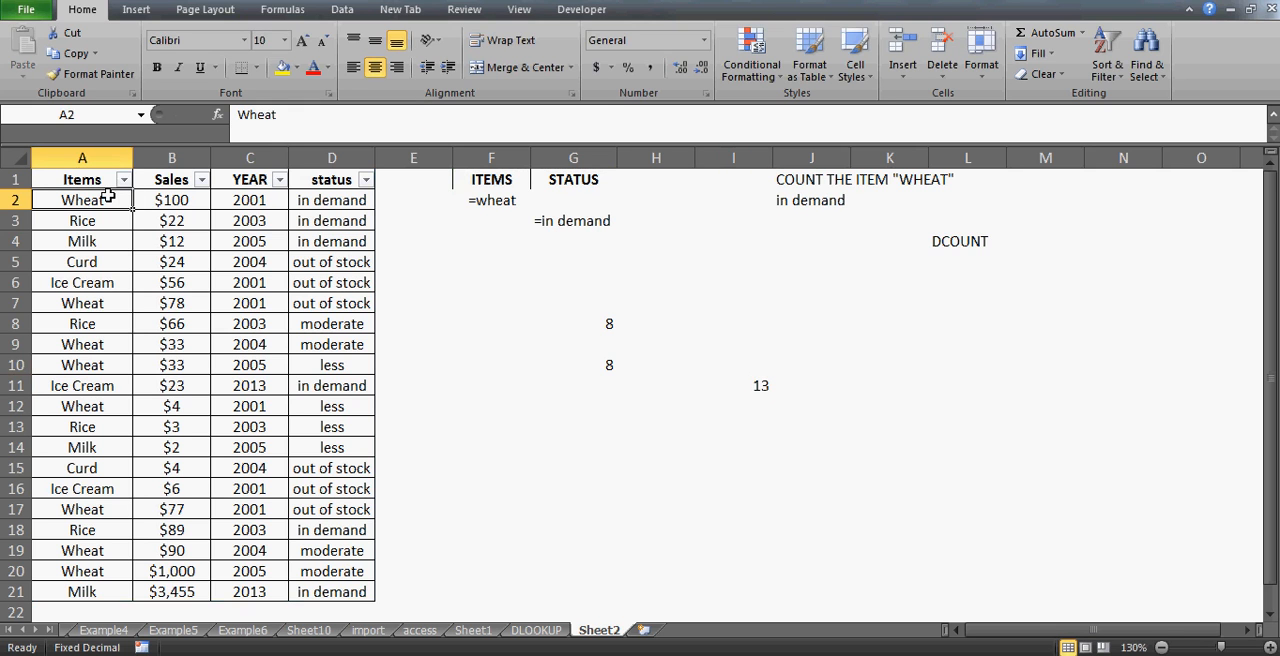
key("ctrl+shift+Down")
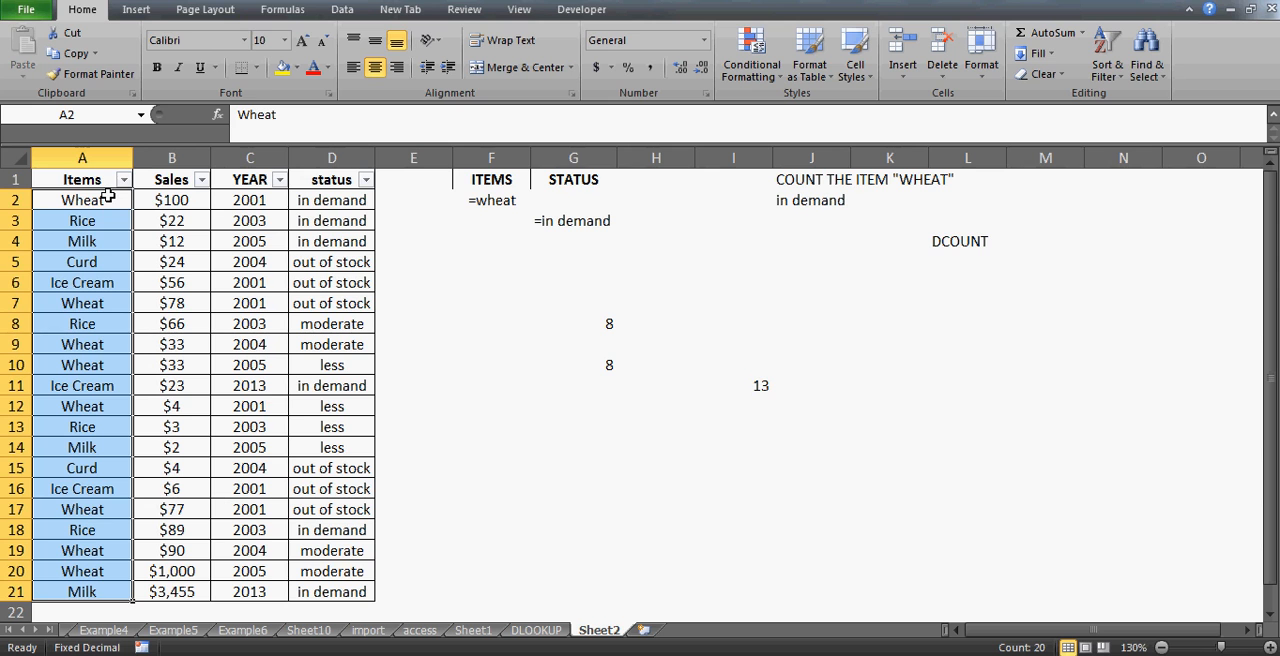
left_click(535, 217)
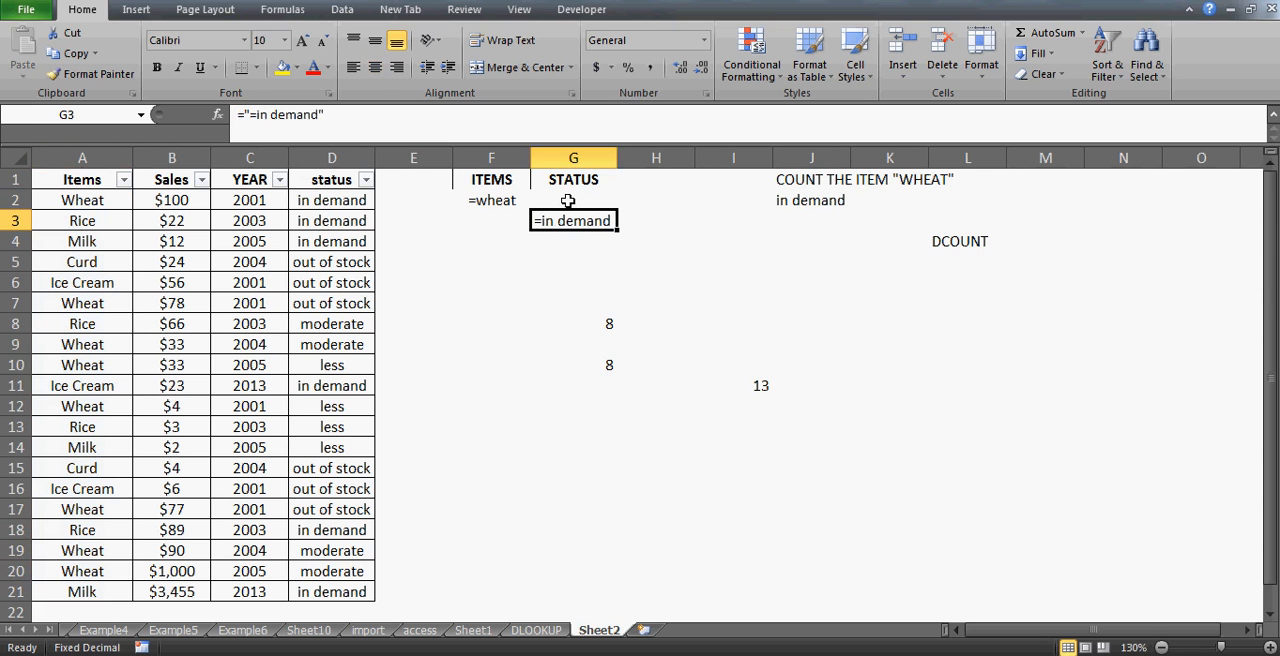
left_click(567, 200)
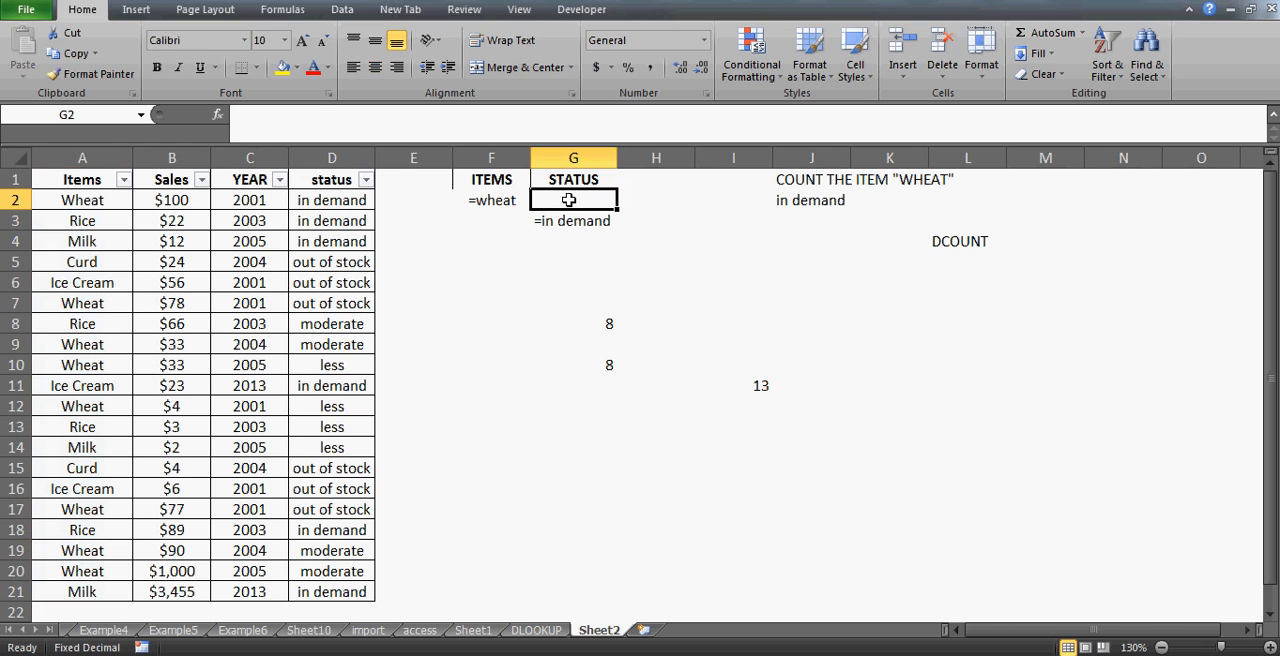
left_click(570, 221)
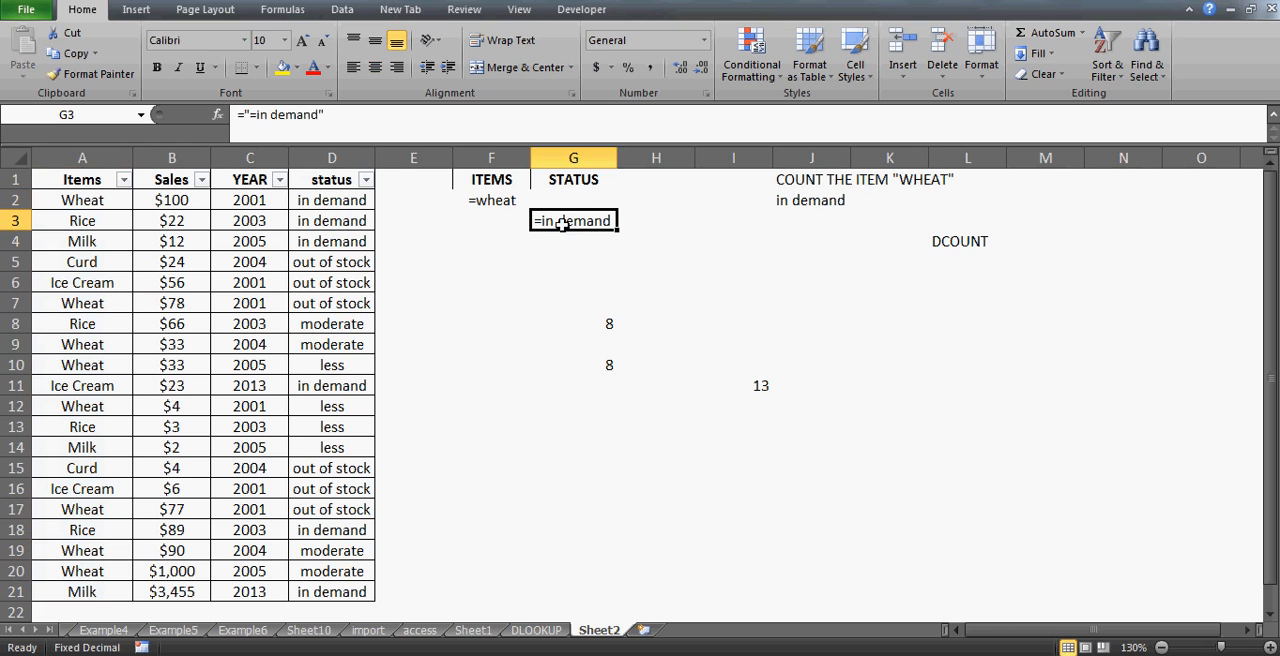
left_click(494, 200)
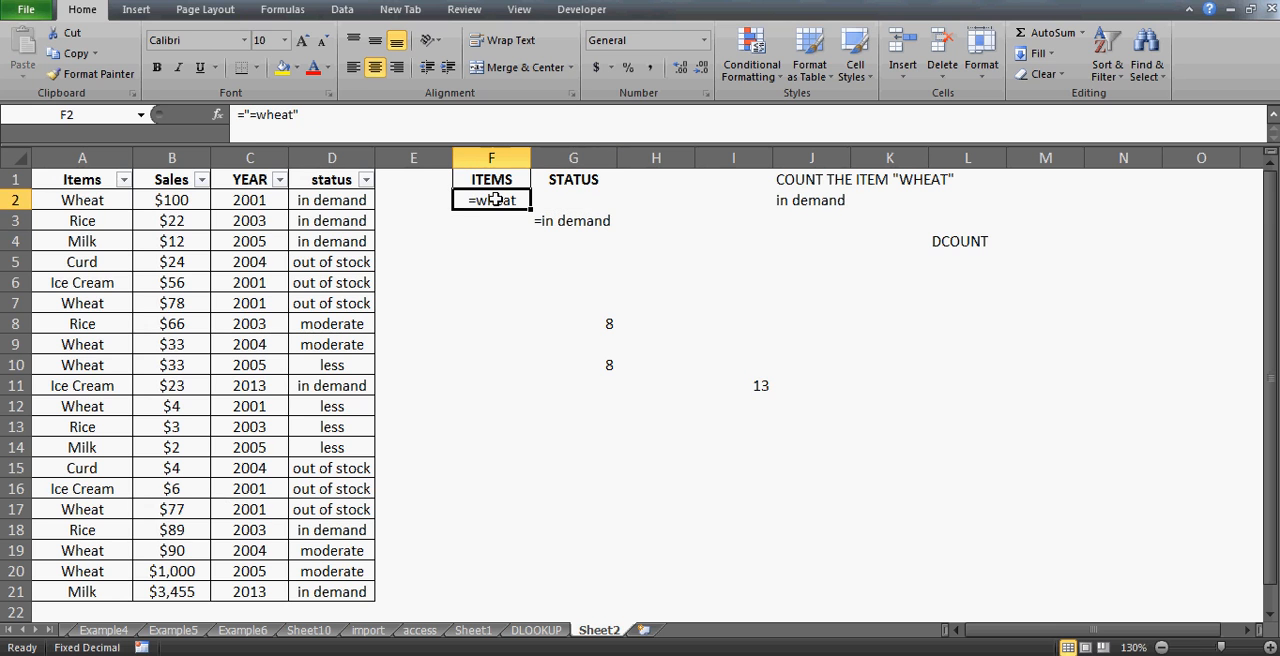
- Filter the Items column to show only Wheat
left_click(124, 180)
left_click(57, 352)
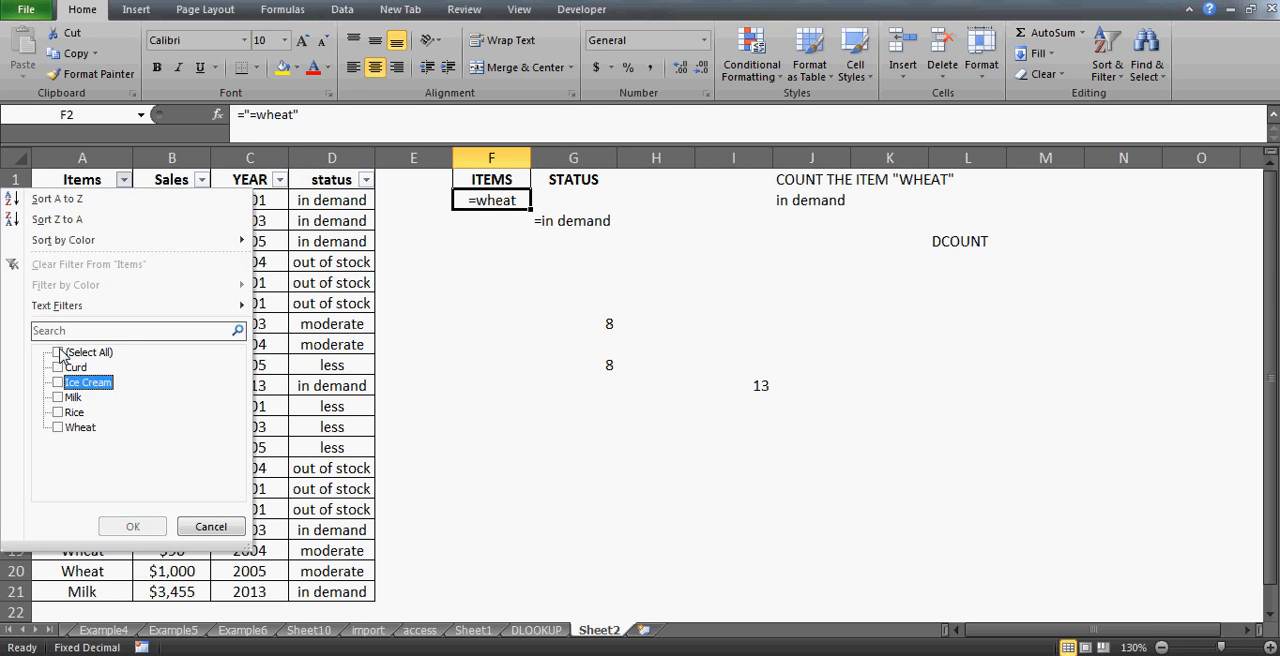
key("Down")
key("Down")
key("Down")
key("space")
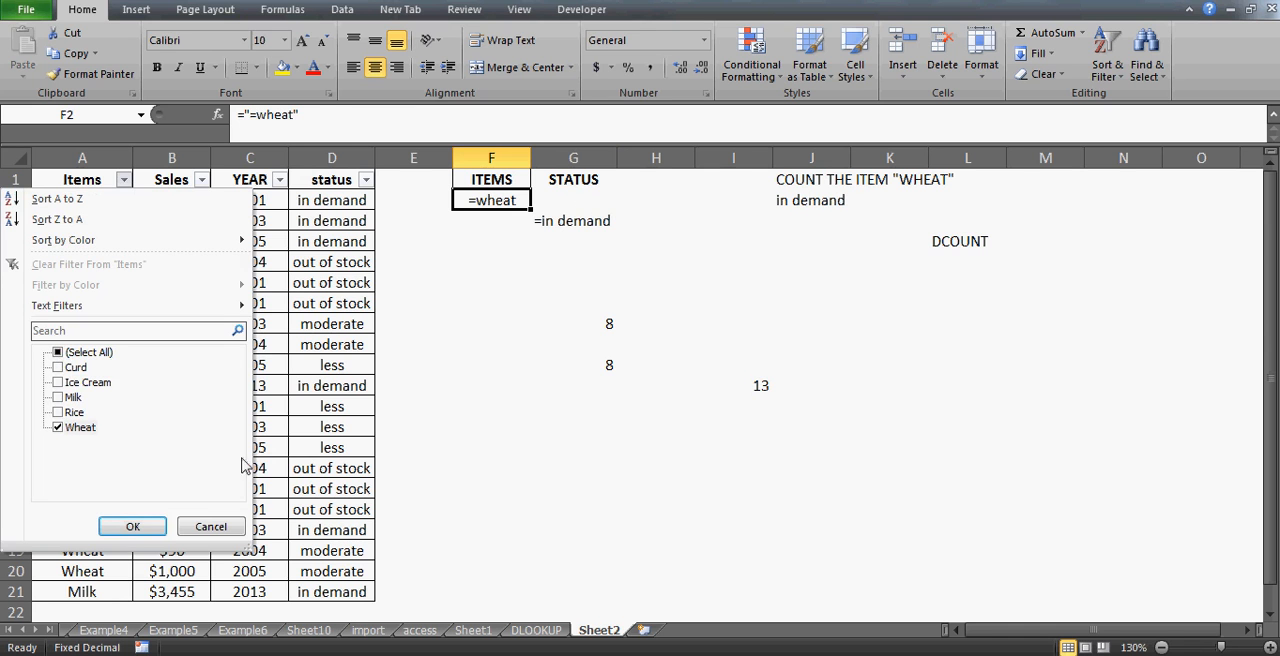
left_click(132, 526)
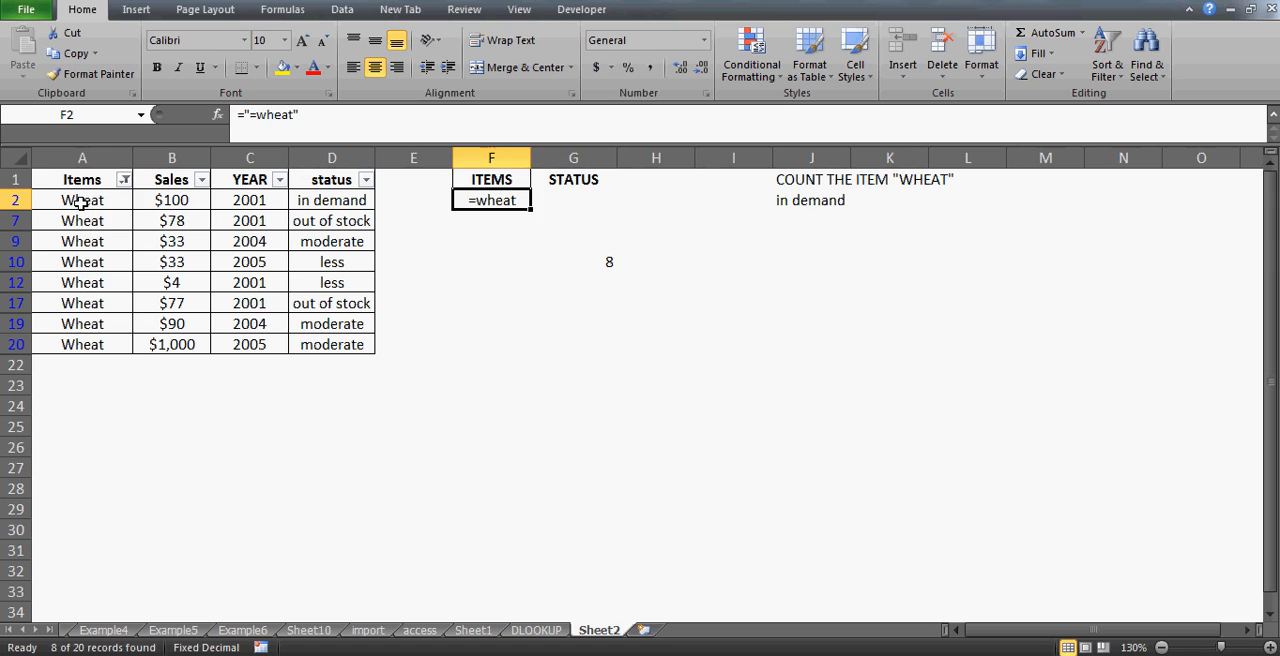
- Select the filtered Wheat items, then clear the filter to show all rows again
left_click(80, 202)
key("ctrl+shift+Down")
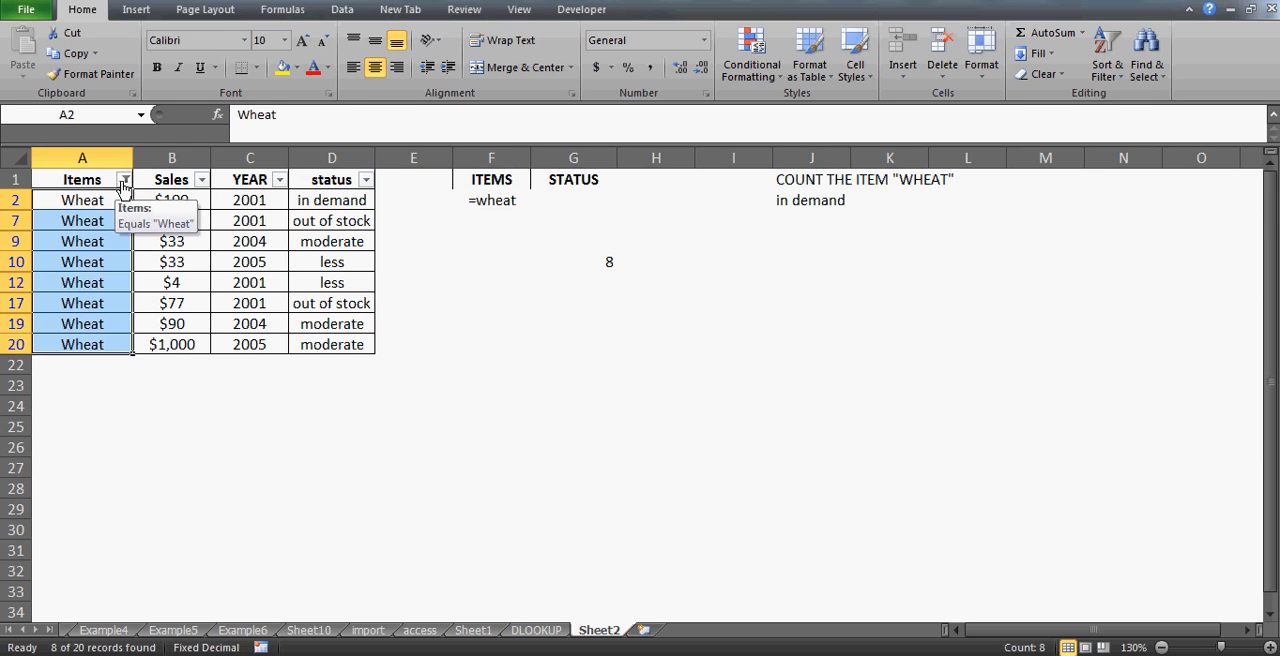
key("alt+d")
key("f")
key("s")
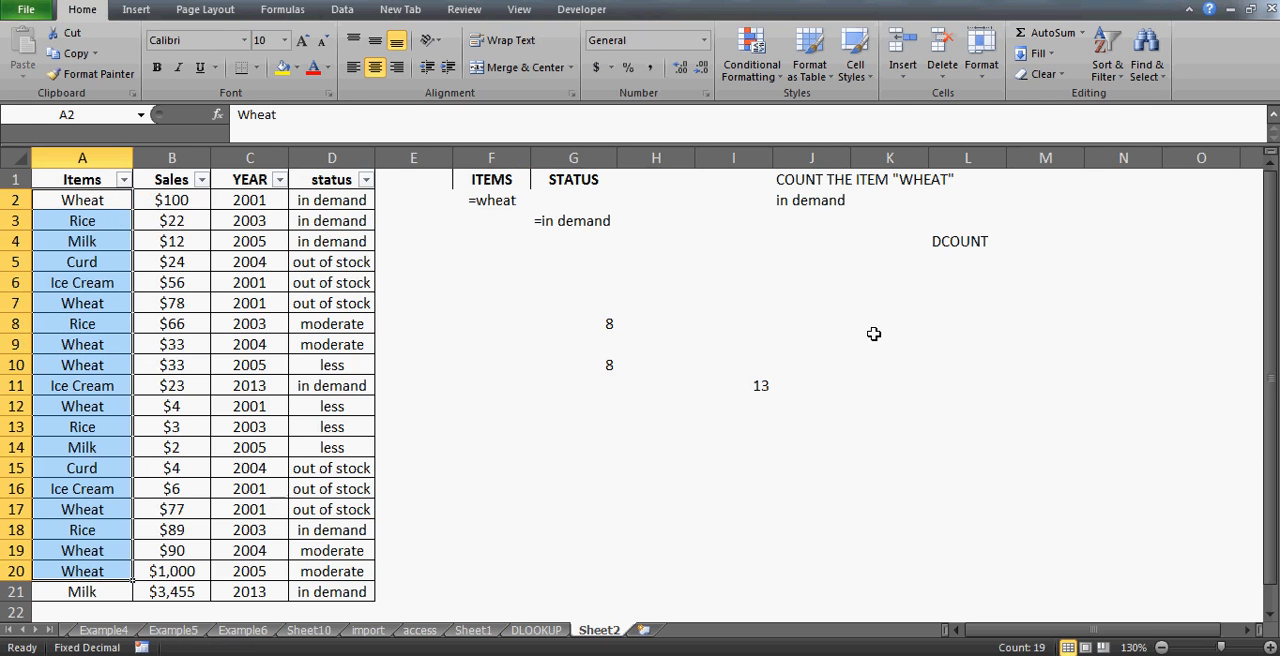
- Enter 8 in cell K11
left_click(920, 380)
type("8")
key("Return")
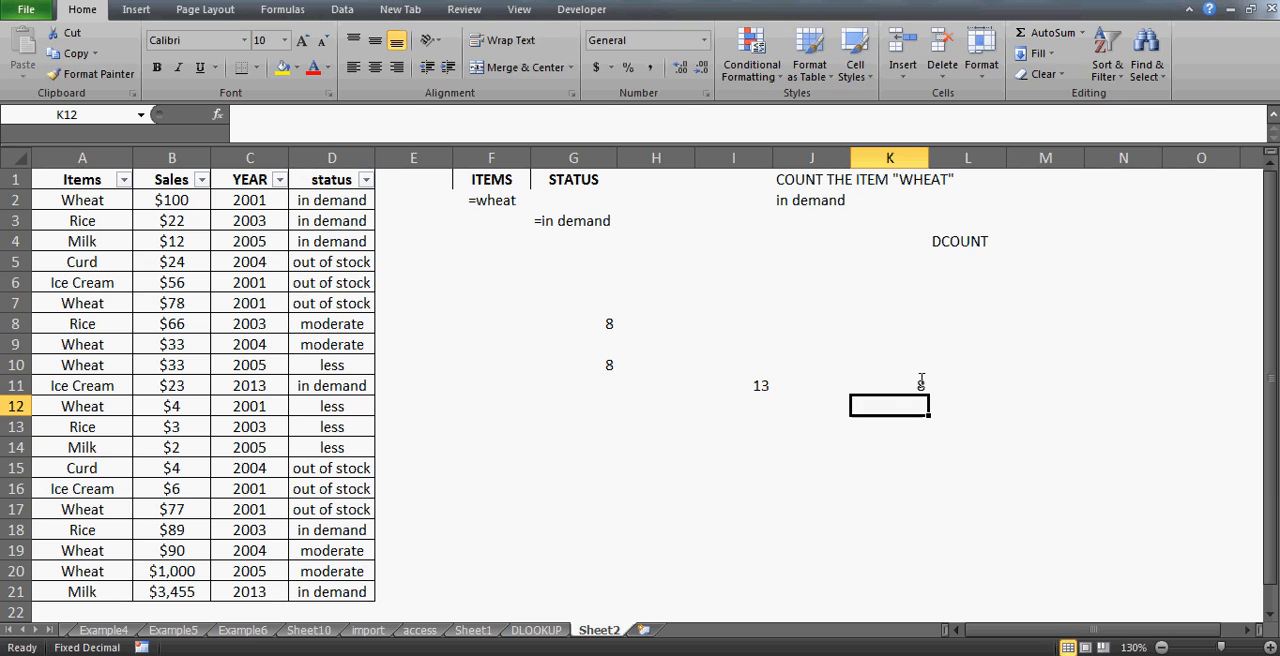
left_click(919, 381)
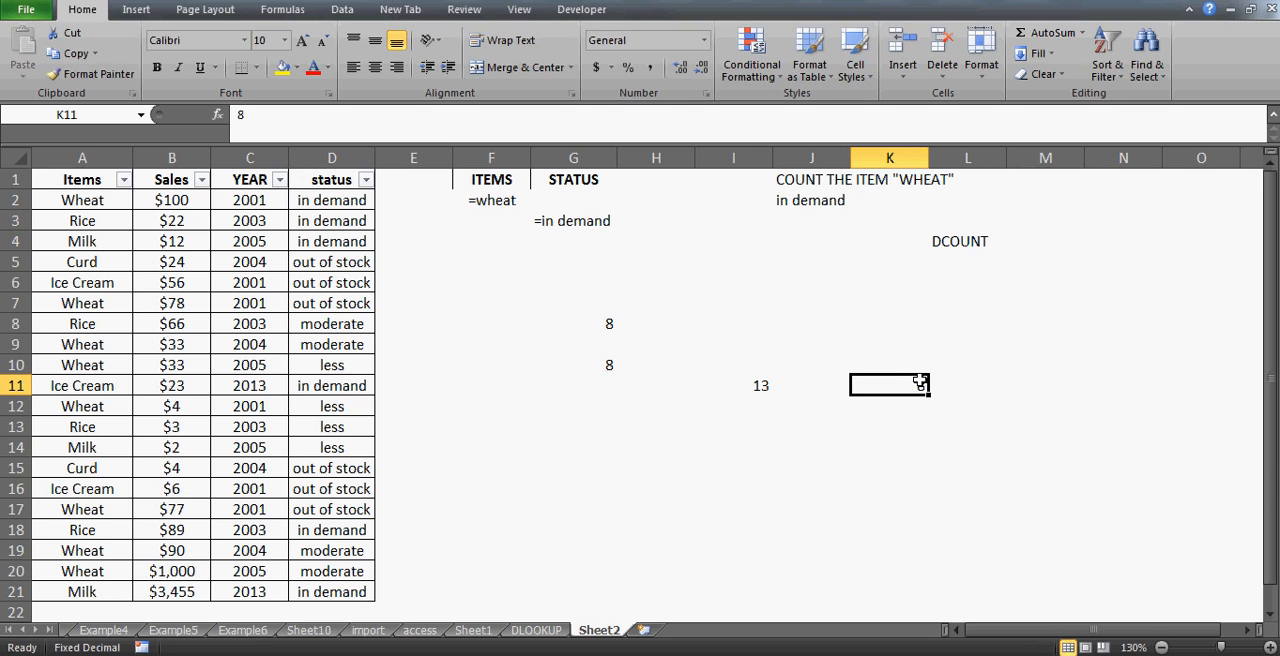
- Filter the status column to show only in demand rows
left_click(575, 223)
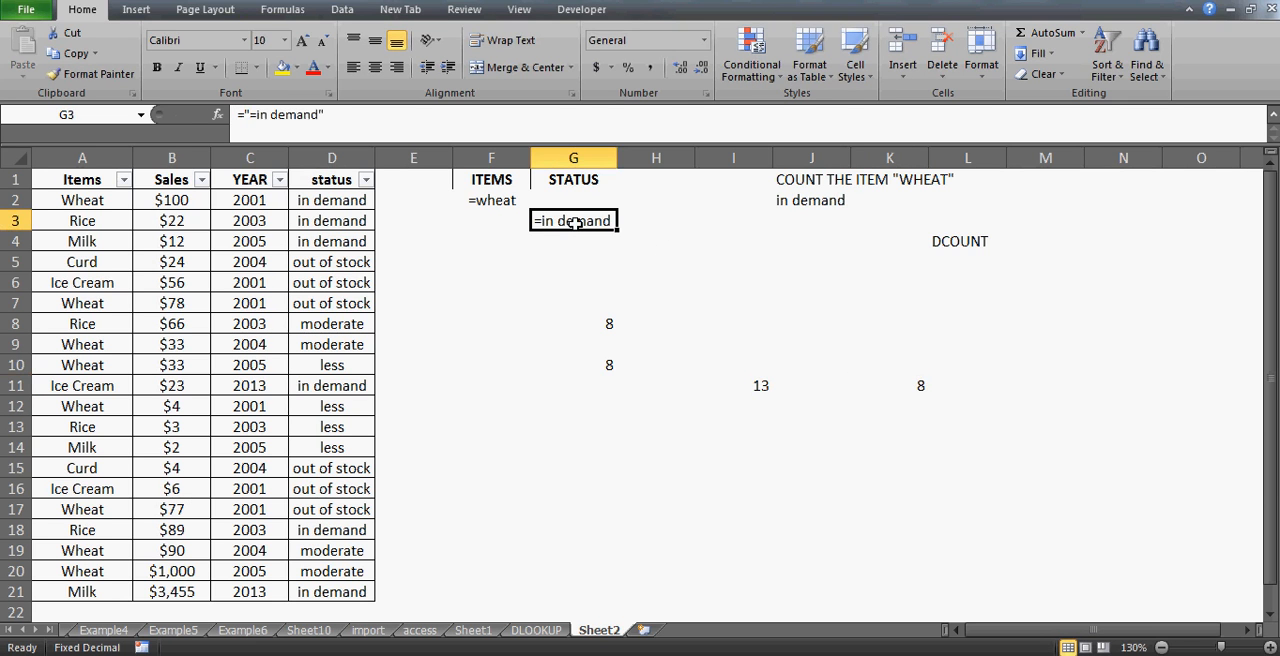
left_click(365, 180)
left_click(179, 353)
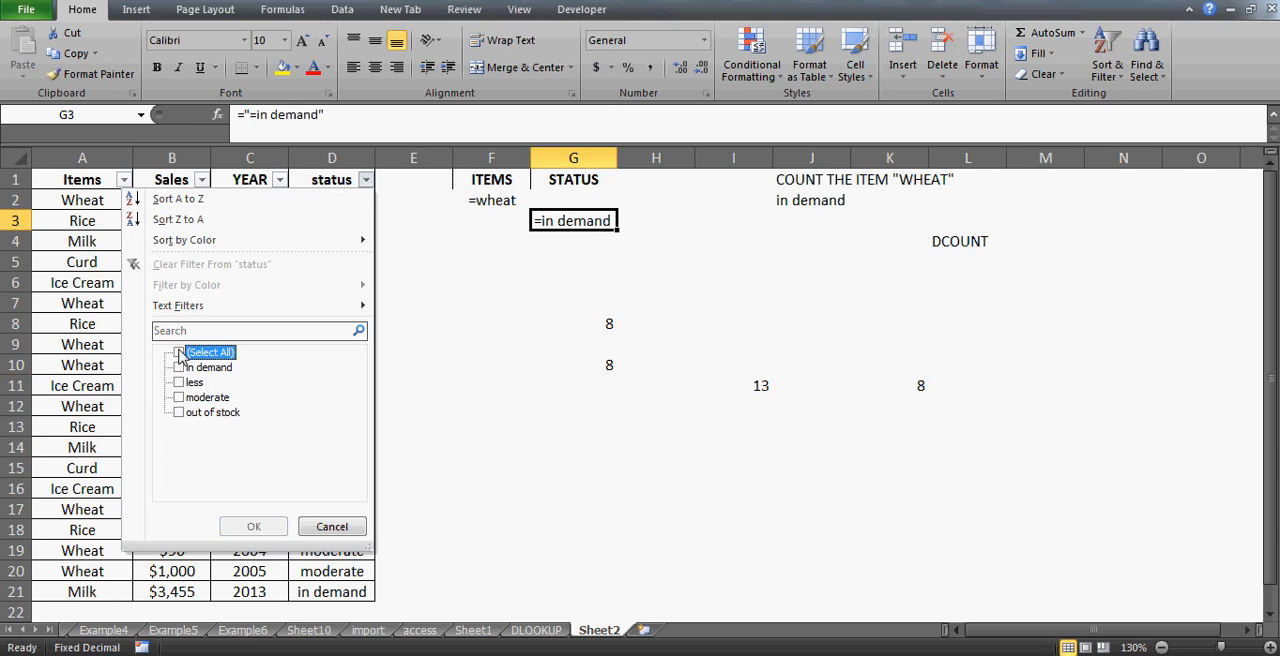
left_click(179, 368)
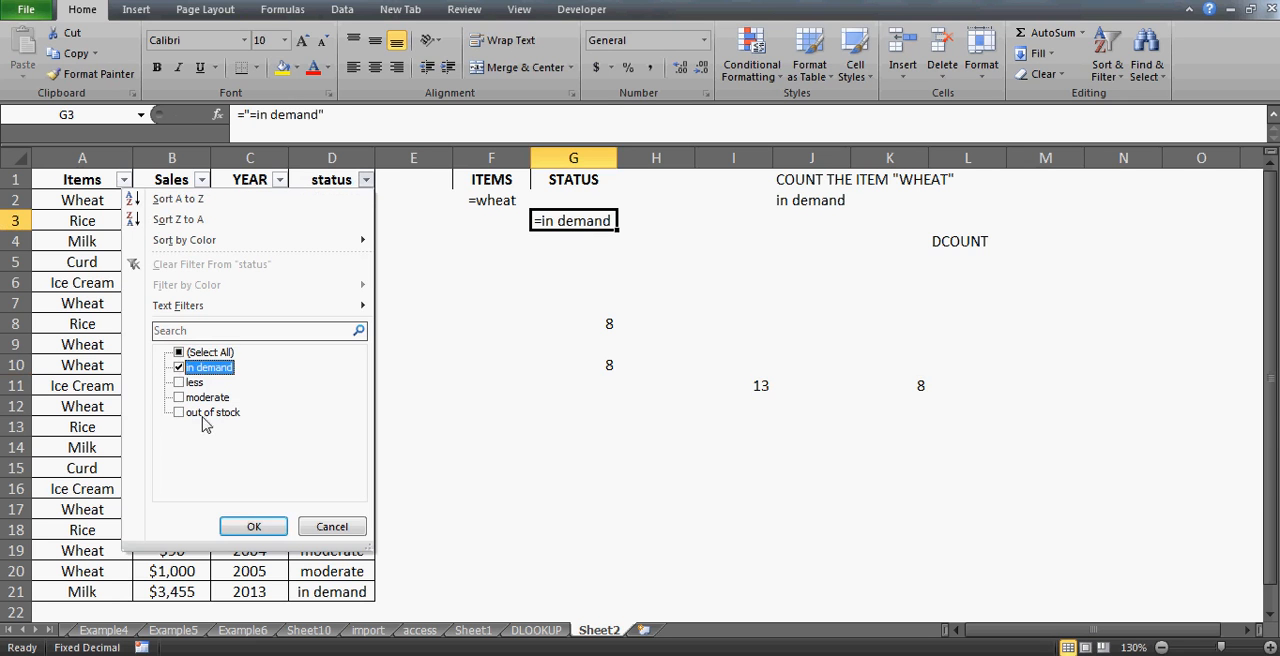
left_click(254, 528)
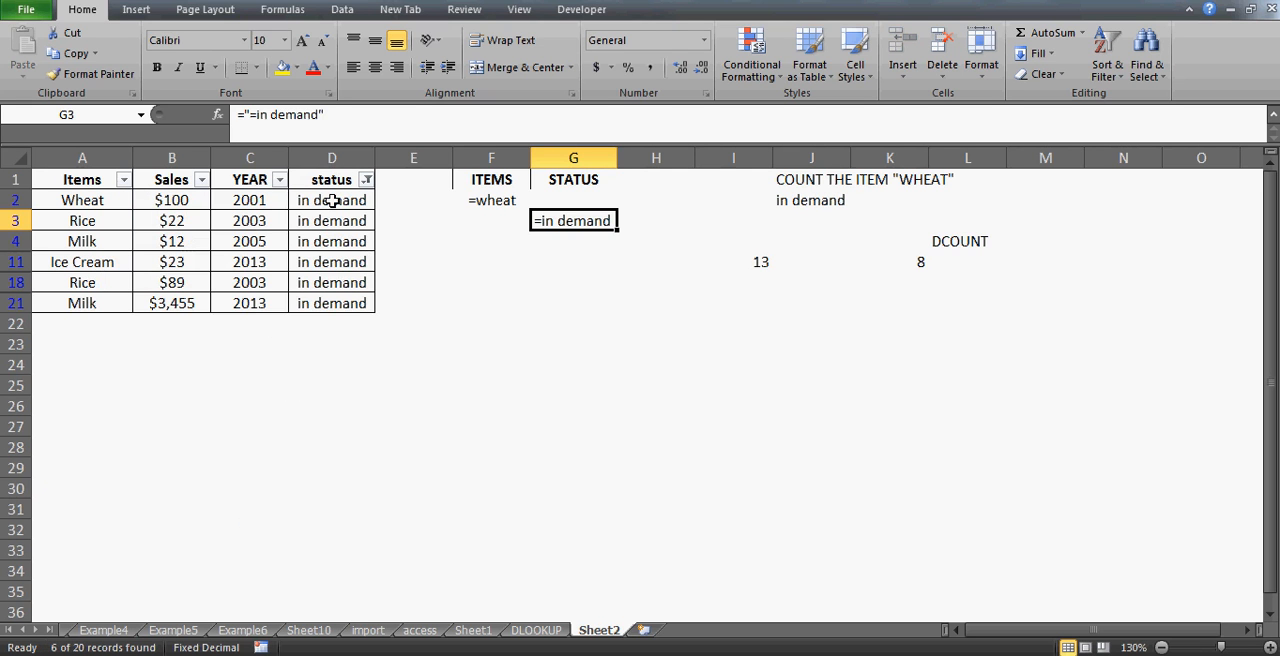
- Examine the filtered in demand rows and their items
left_click(332, 200)
key("Down")
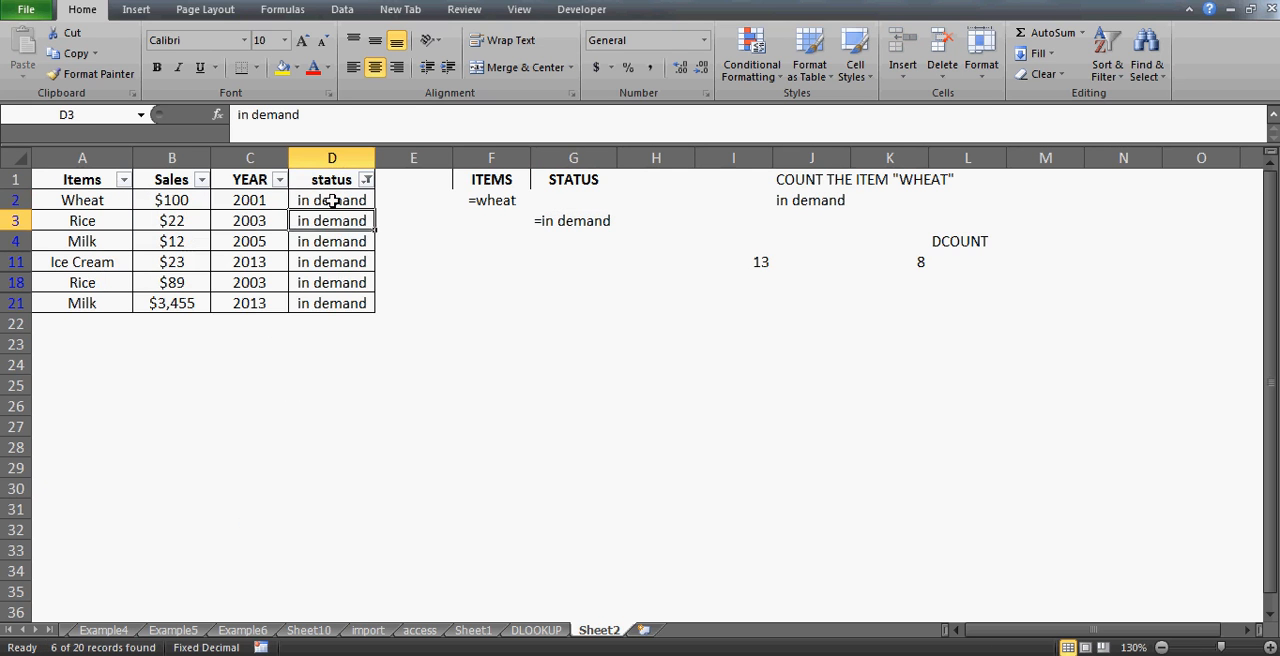
key("shift+Down")
key("shift+Down")
key("shift+Down")
key("shift+Down")
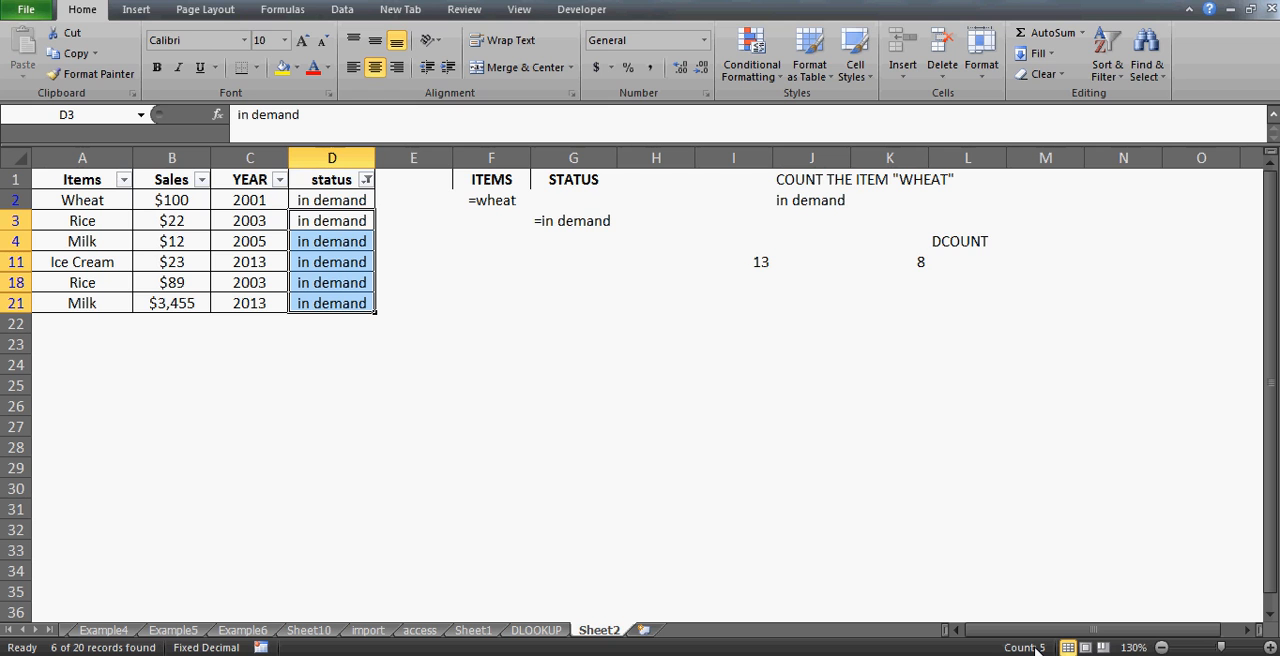
left_click(327, 199)
key("ctrl+shift+Down")
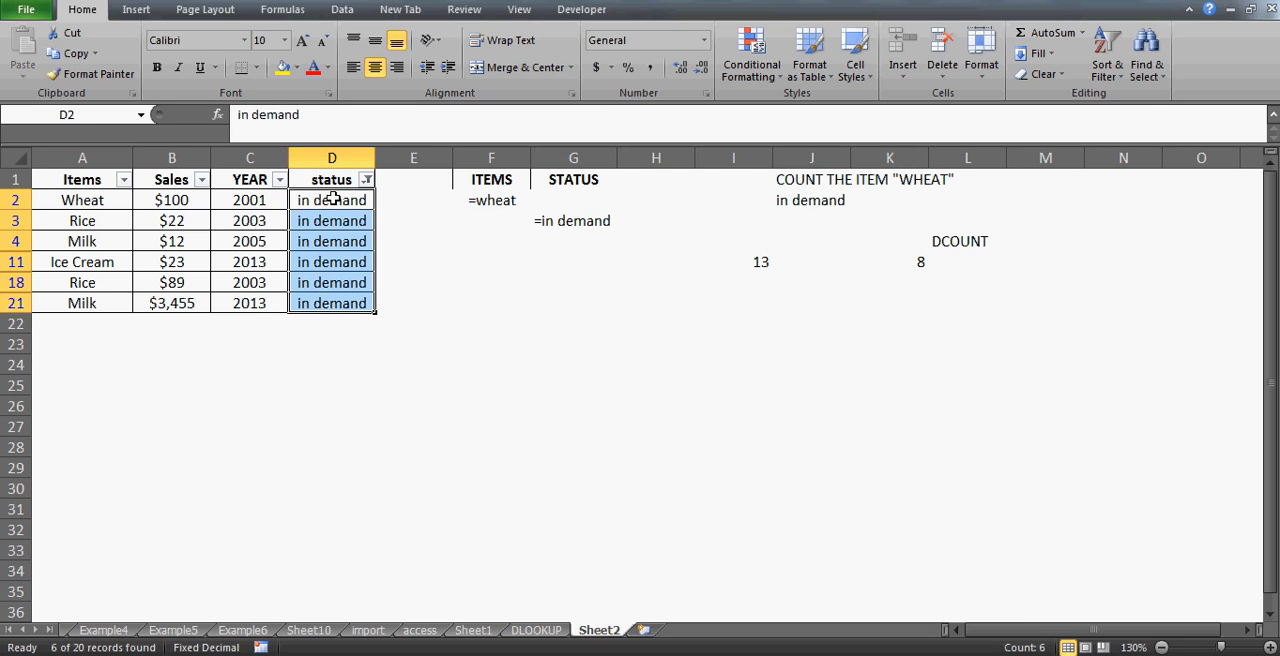
left_click(343, 199)
key("shift+Left")
key("shift+Left")
key("shift+Left")
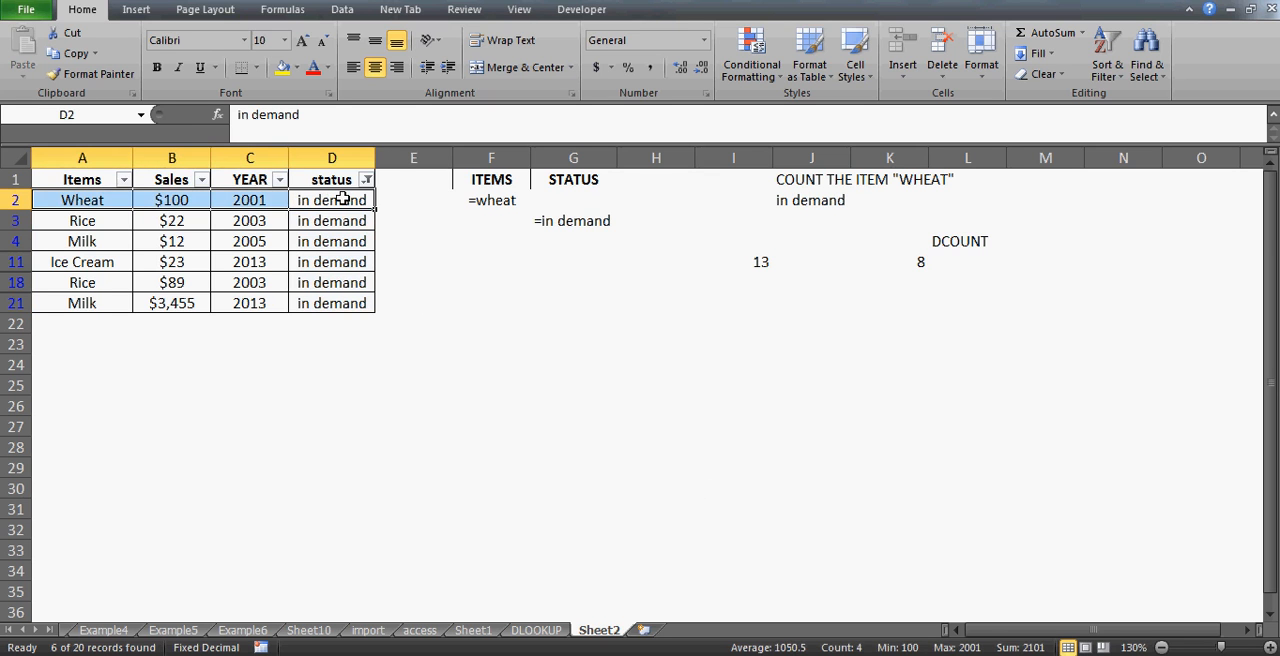
- Select the filtered in demand items and statuses, then clear the filter to show all rows again
left_click(85, 199)
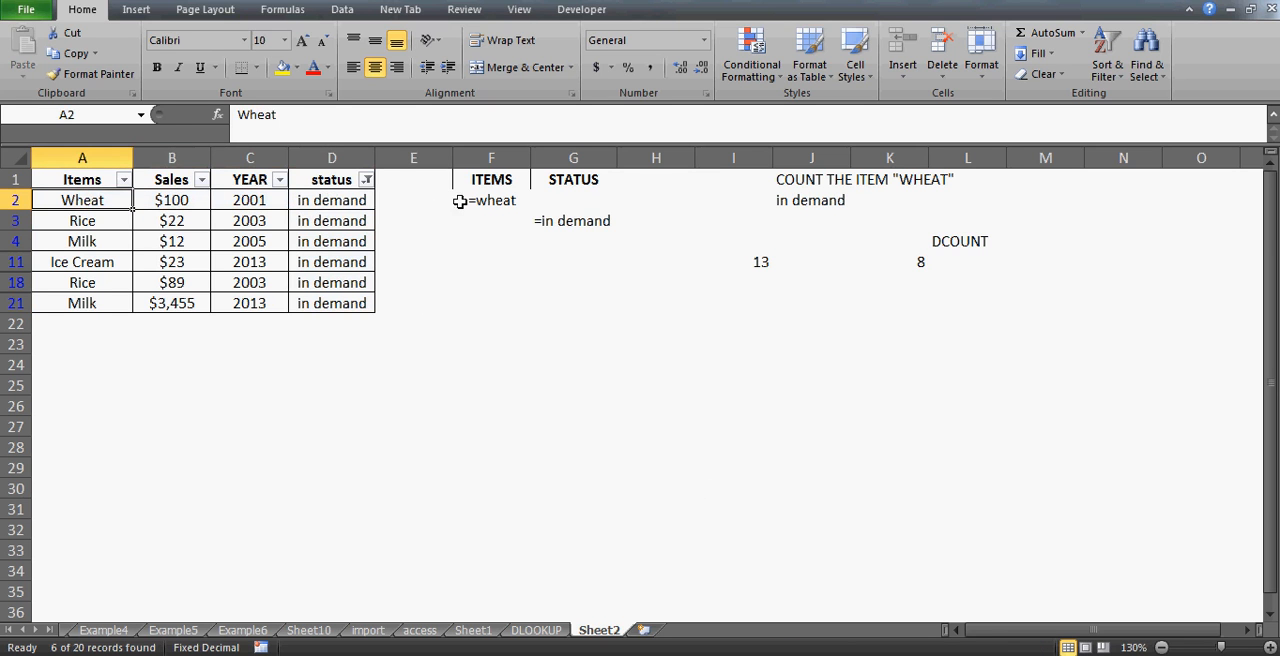
left_click(497, 202)
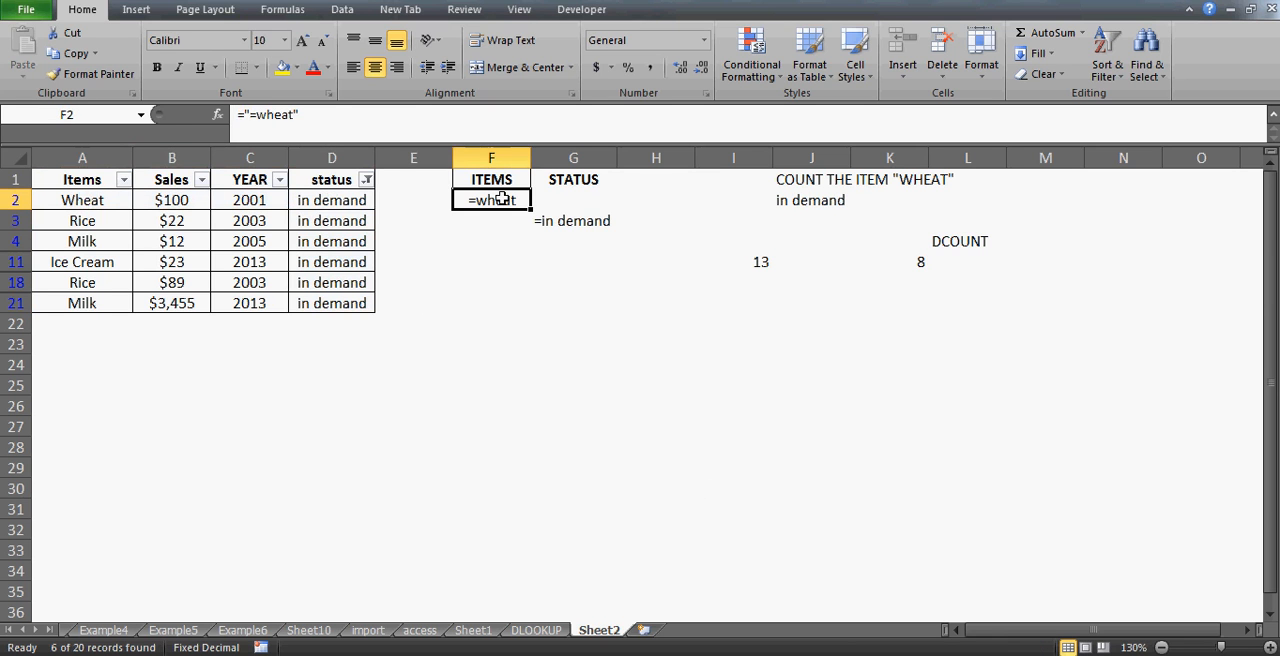
left_click(8, 198)
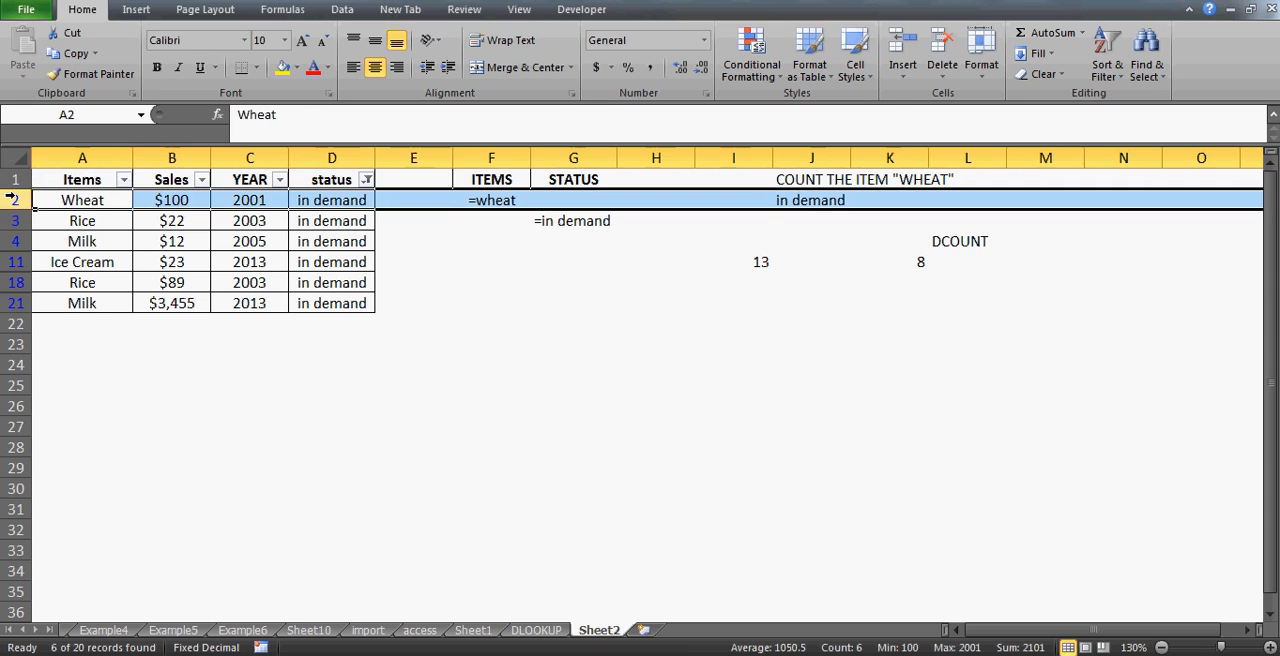
left_click(82, 219)
key("ctrl+shift+Down")
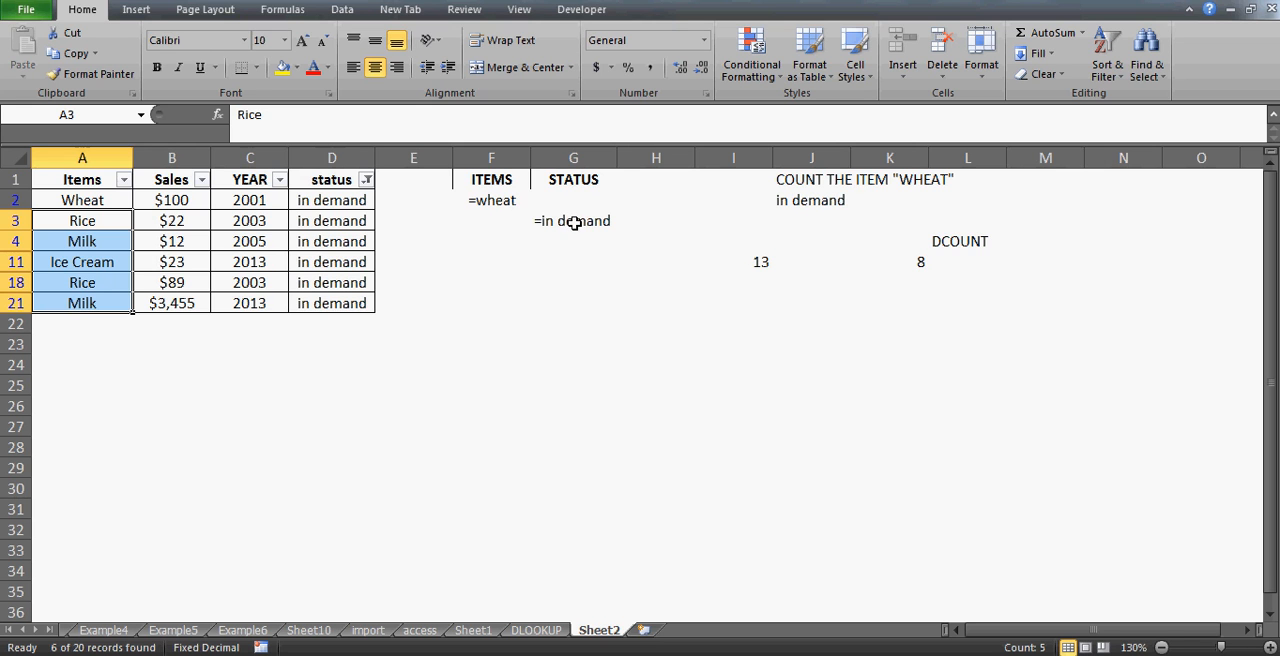
left_click(353, 219)
key("ctrl+shift+Down")
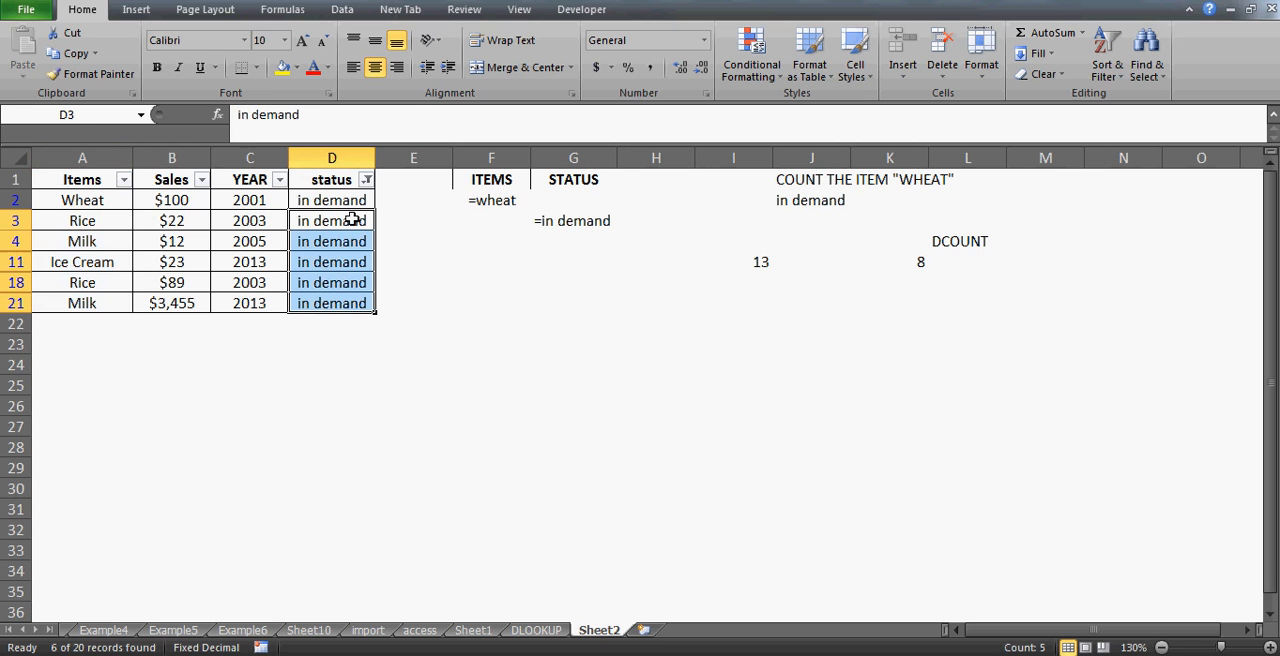
key("alt+d")
key("f")
key("s")
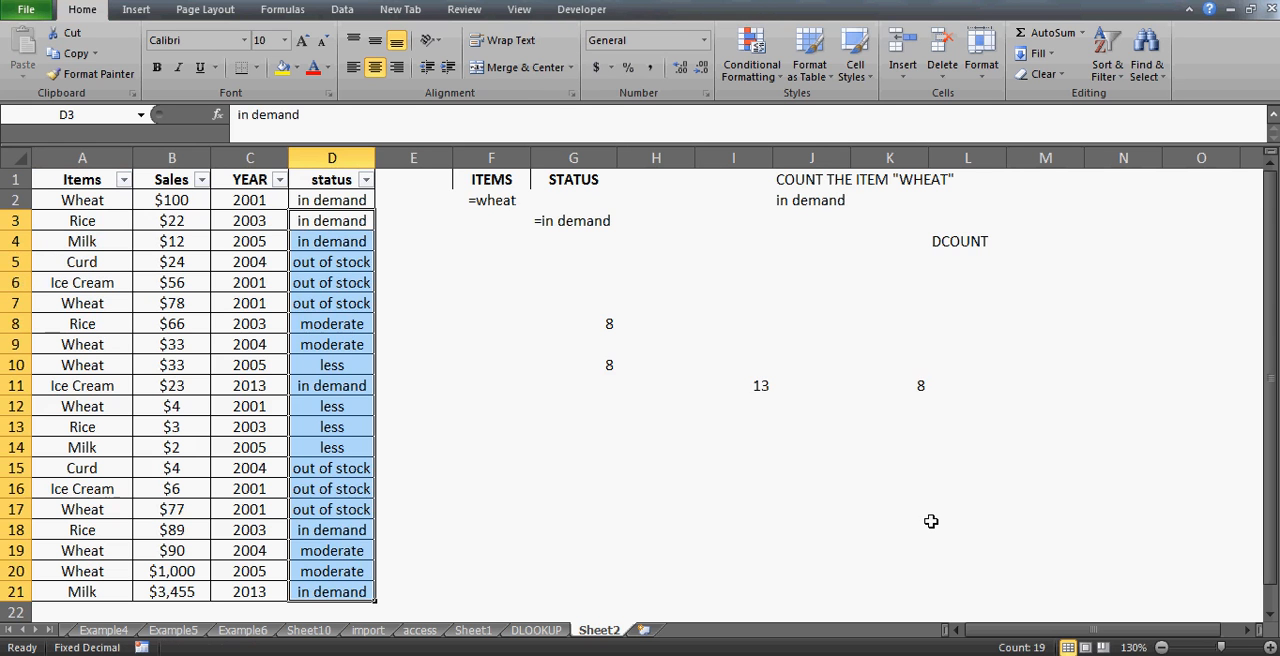
- Review the DCOUNT results and criteria range, then enter the label OR in cell I5
left_click(760, 386)
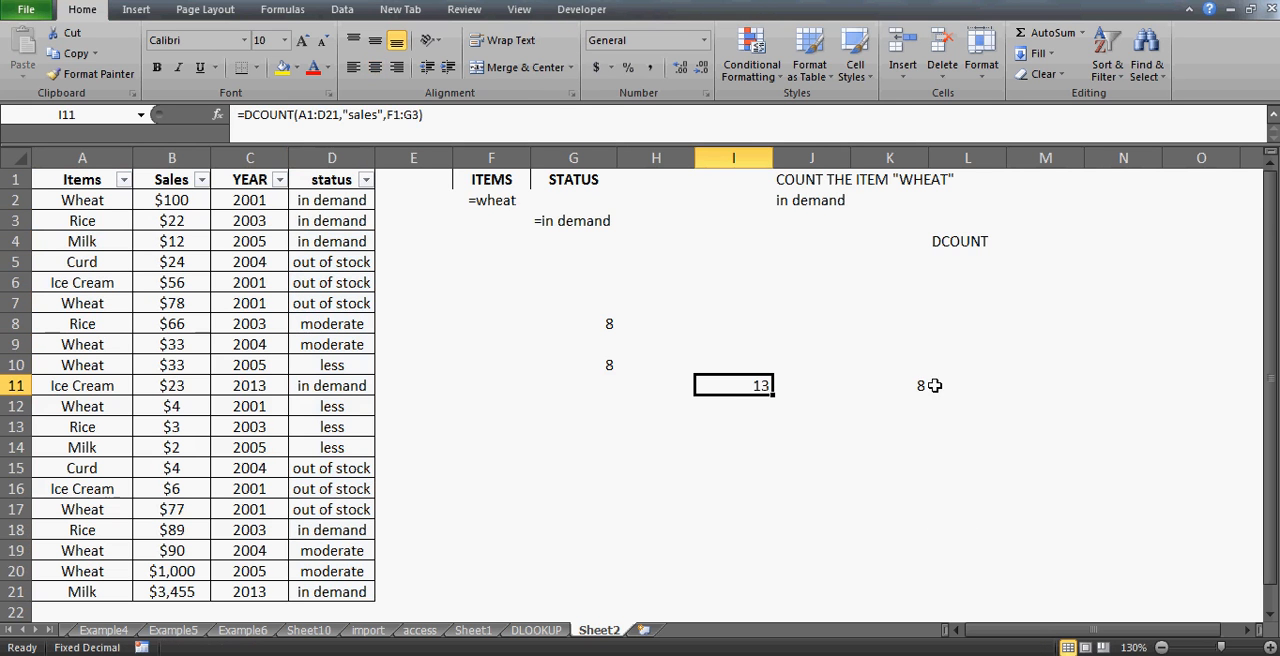
left_click(925, 386)
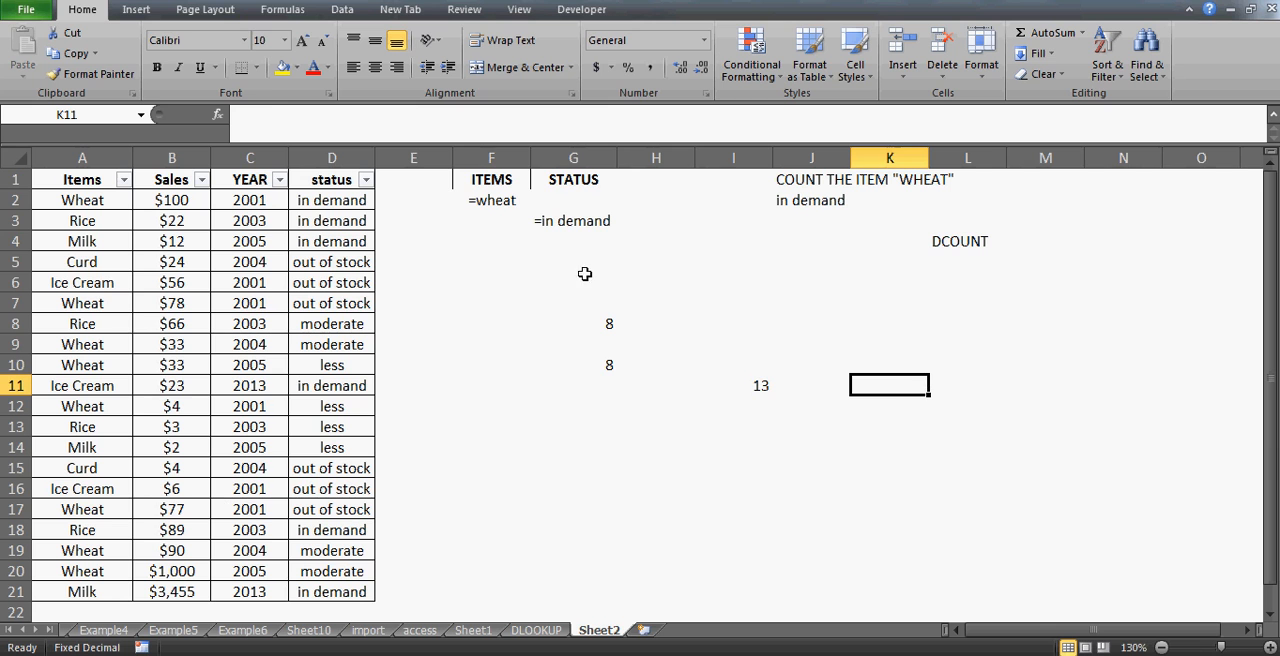
left_click(491, 181)
key("shift+Right")
key("shift+Down")
key("shift+Down")
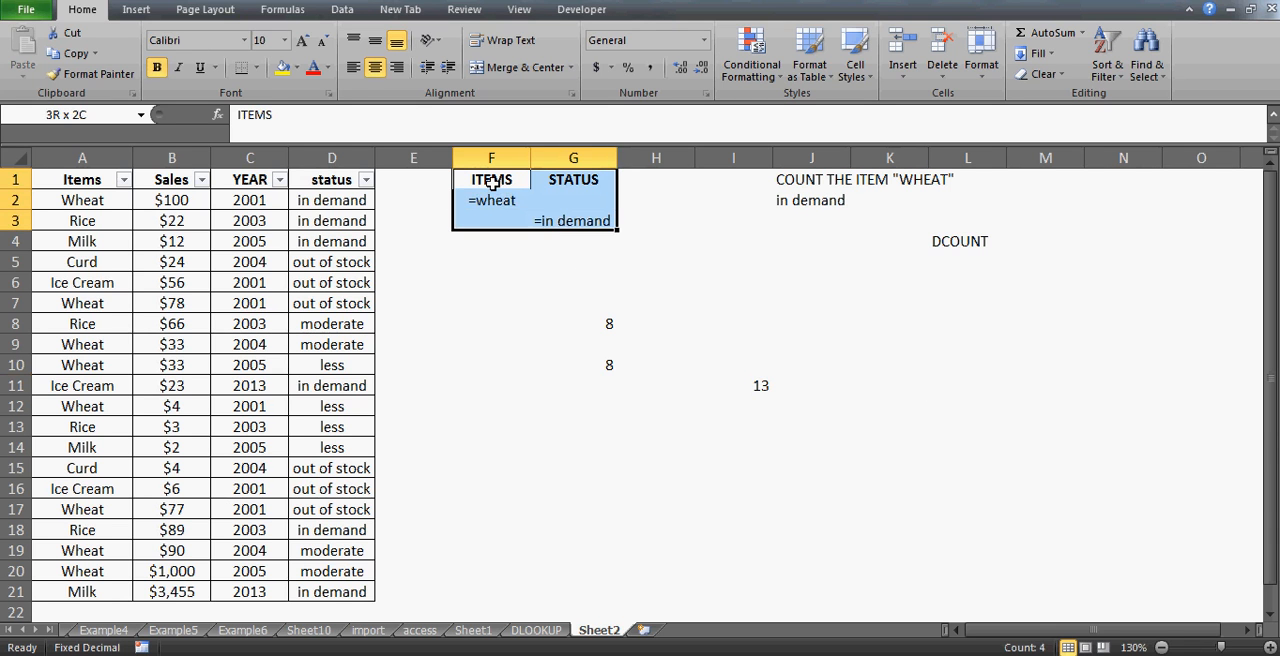
left_click(701, 257)
type("or")
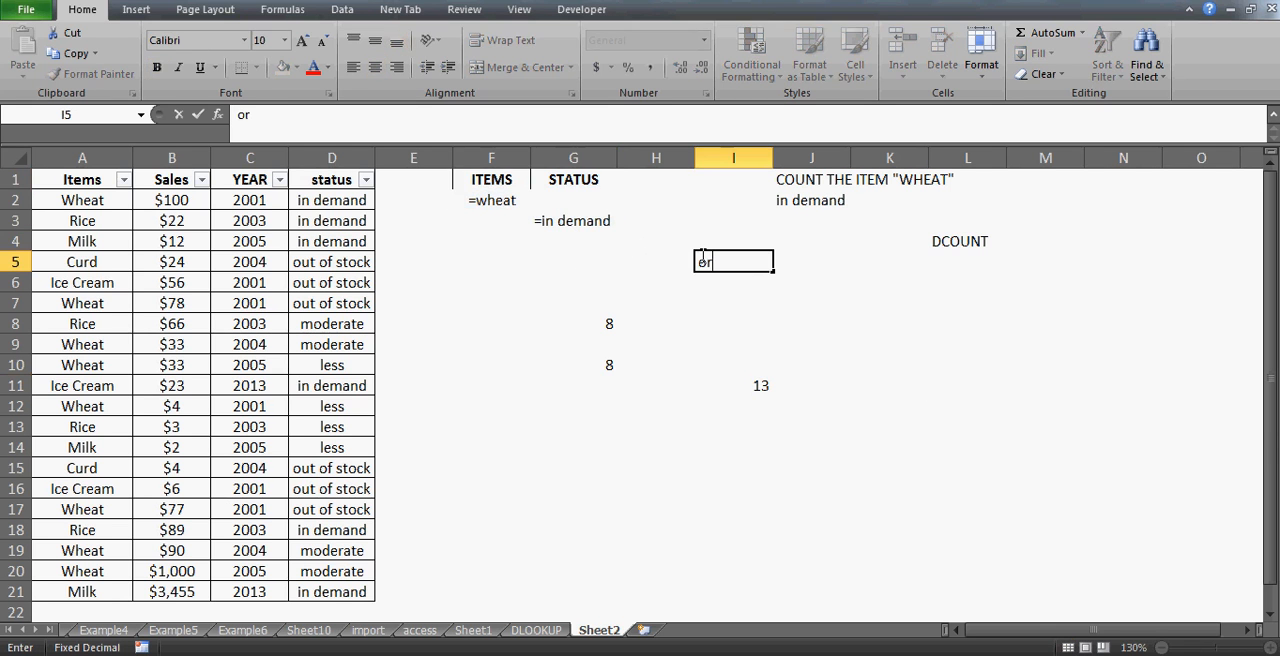
key("Return")
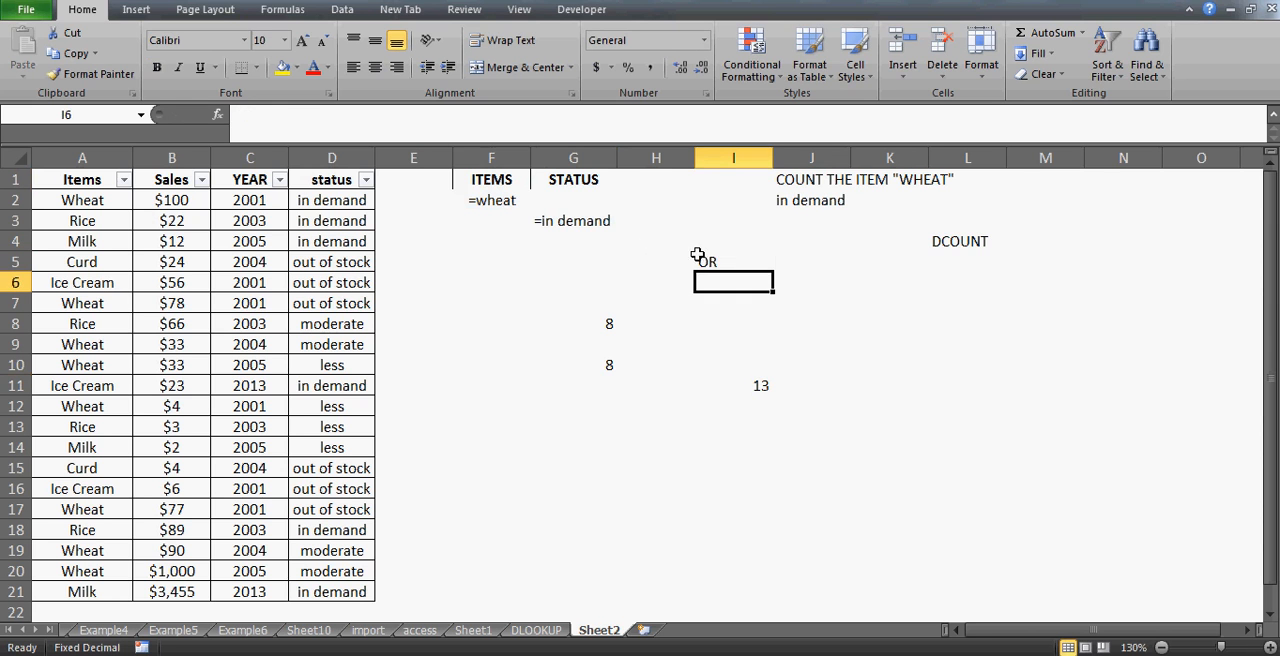
- Examine the ITEMS and STATUS criteria cells in columns F and G
left_click(485, 186)
key("Down")
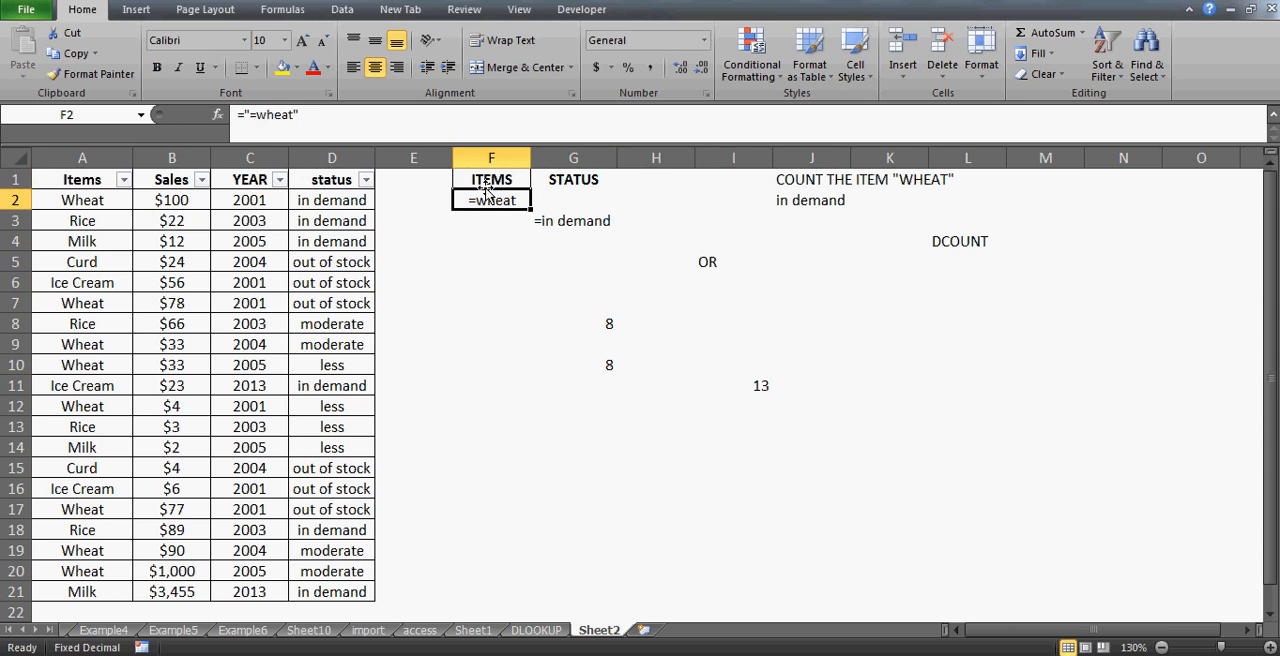
key("Down")
key("Up")
key("Up")
key("Down")
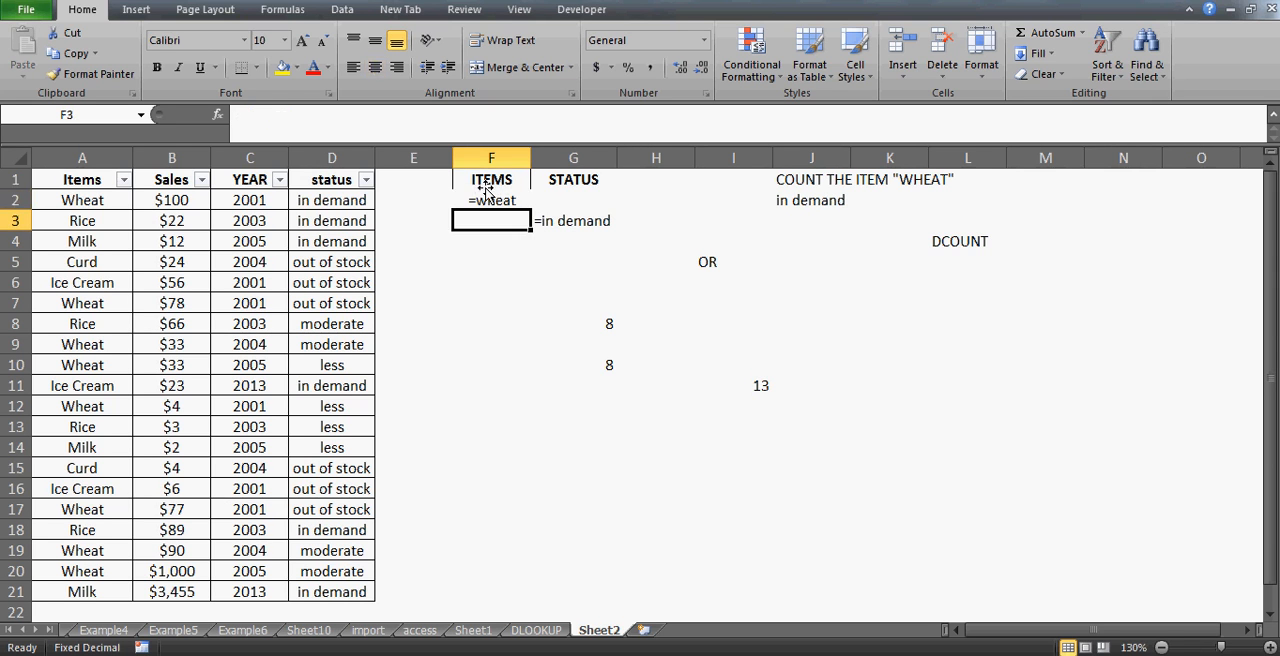
key("Up")
key("Right")
key("Down")
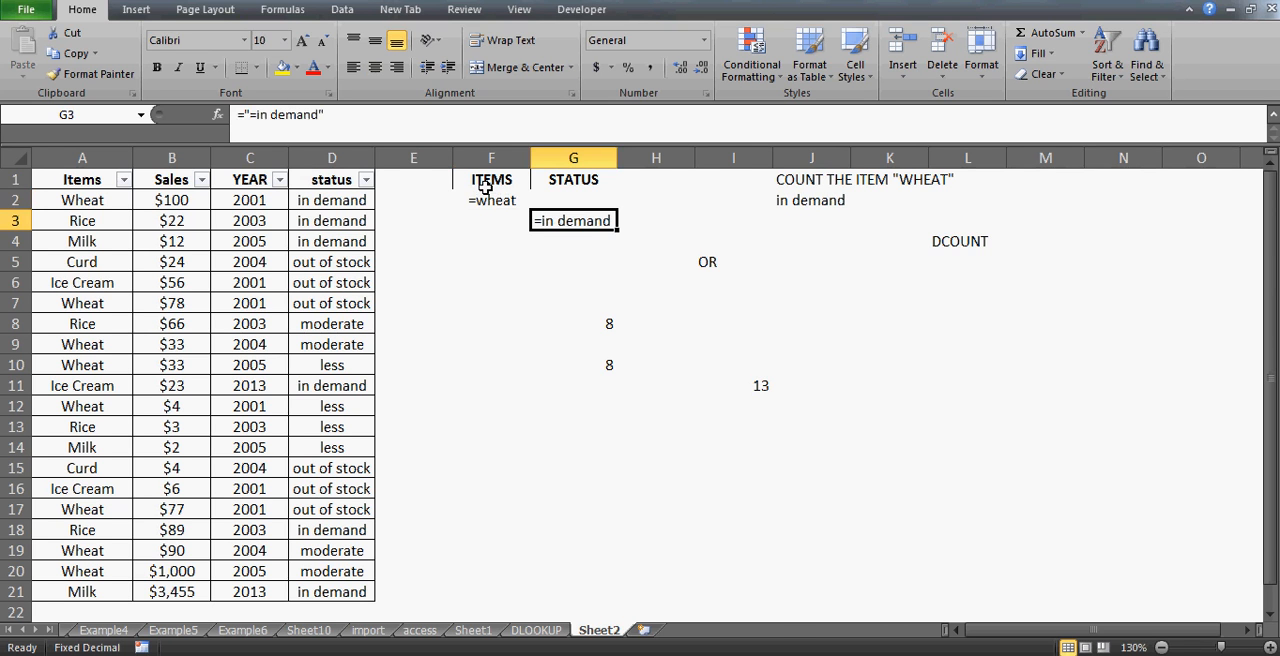
key("Down")
key("Up")
left_click(498, 214)
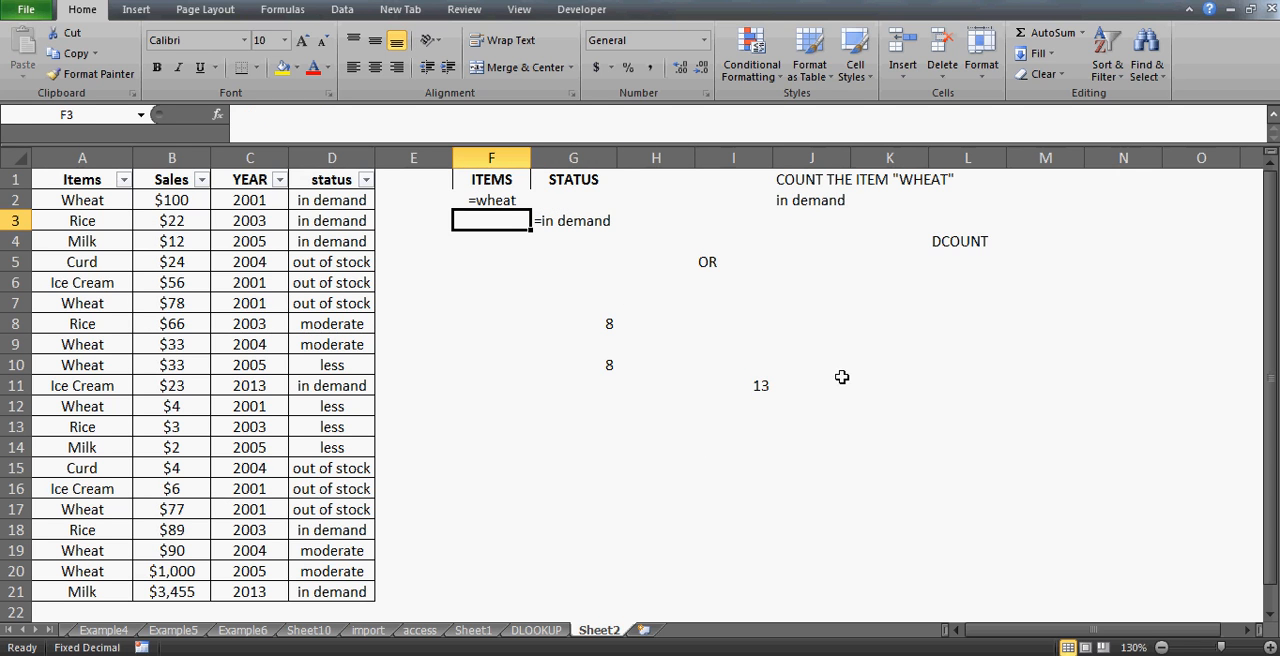
- Enter the note "Count item wheat which has status - out of stock and count all items which has in demand" in cell J3
left_click(802, 221)
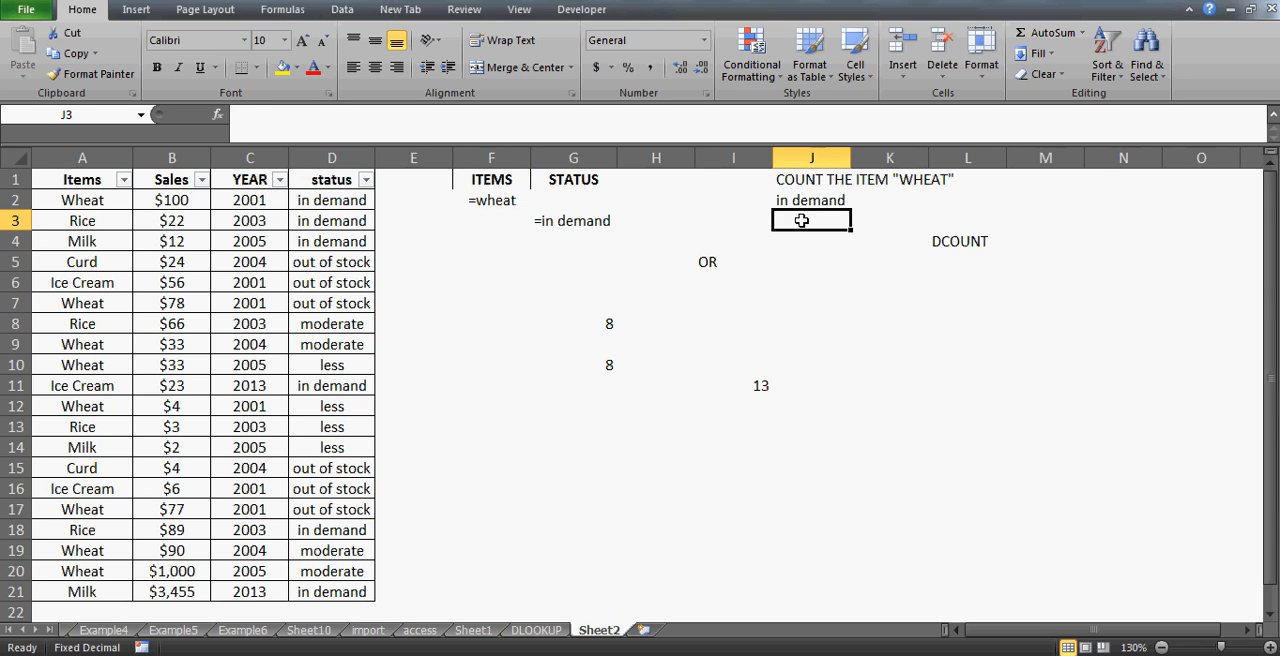
type("COU")
key("BackSpace")
key("BackSpace")
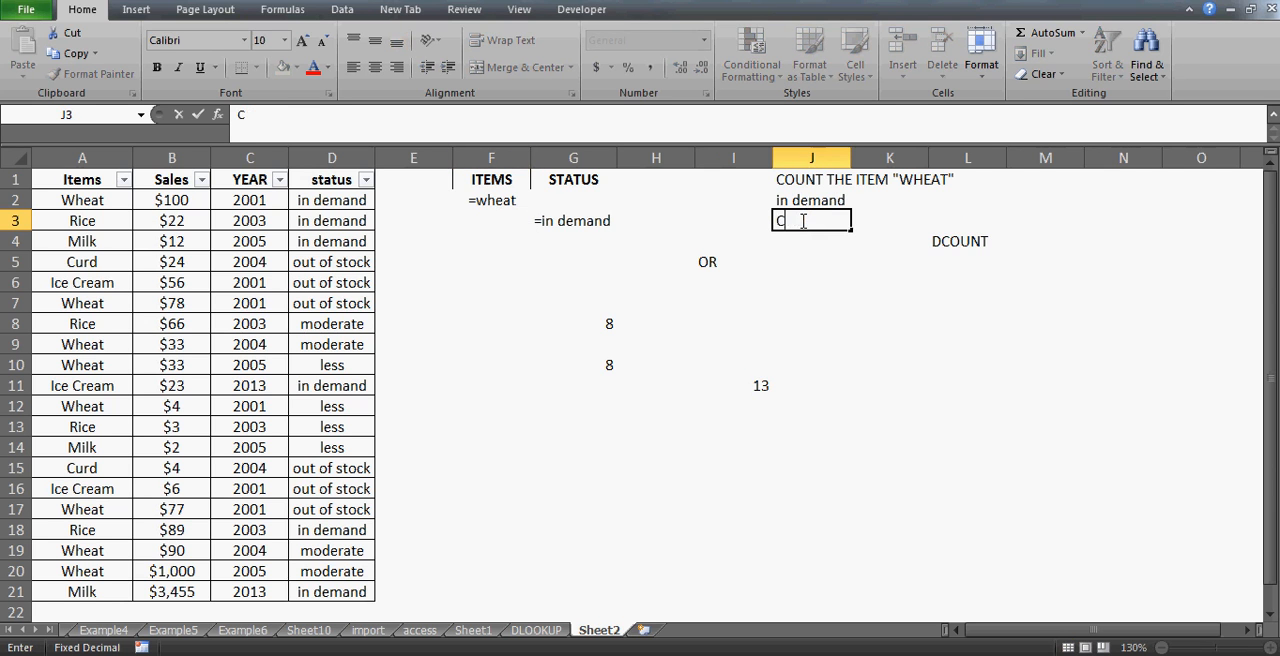
type("onnt item")
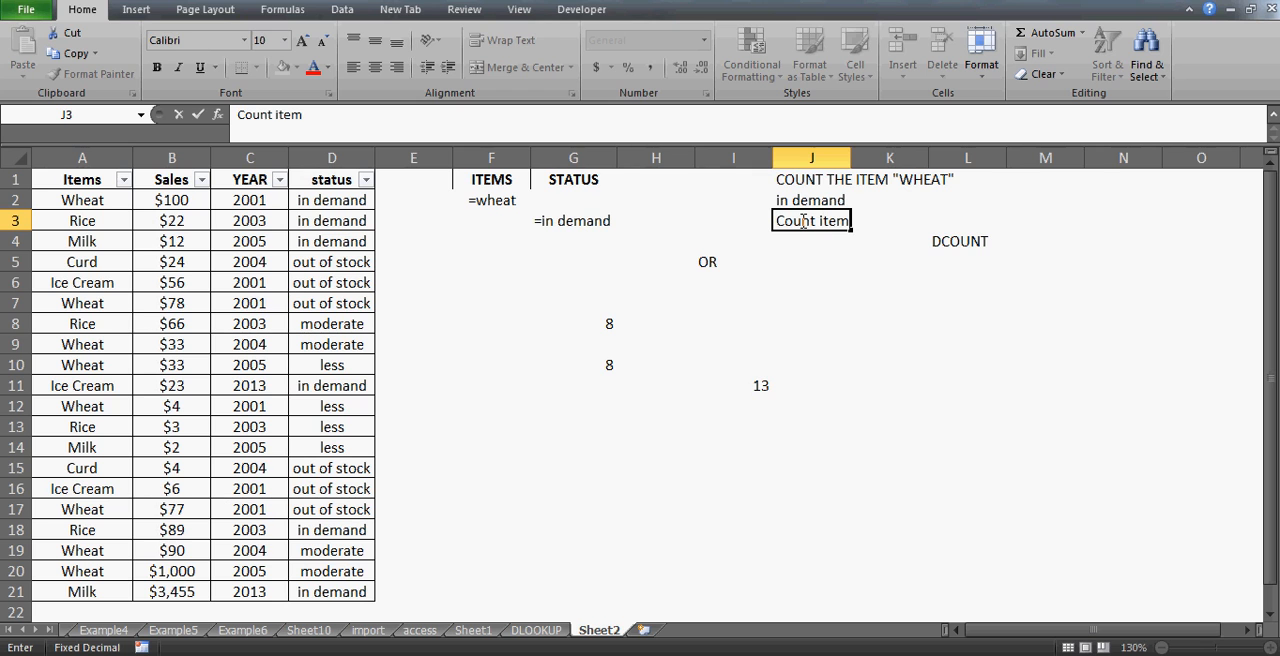
type(" wheat which ")
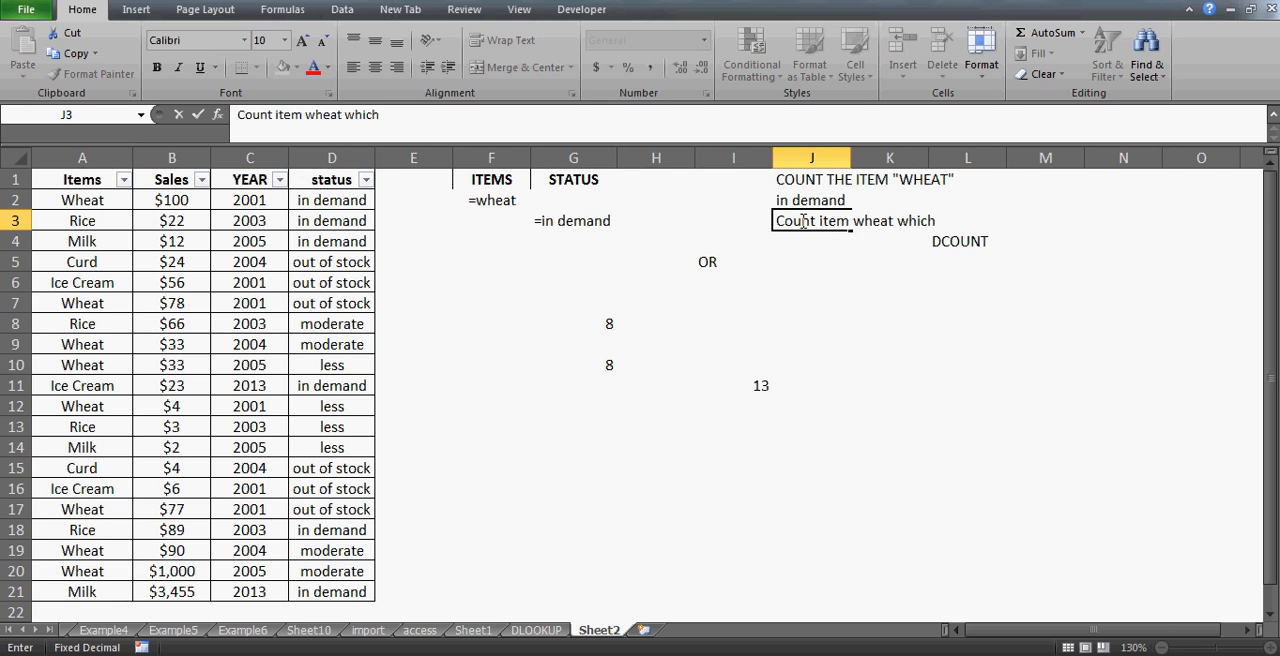
type("i")
type("s")
key("BackSpace")
key("BackSpace")
type("has status")
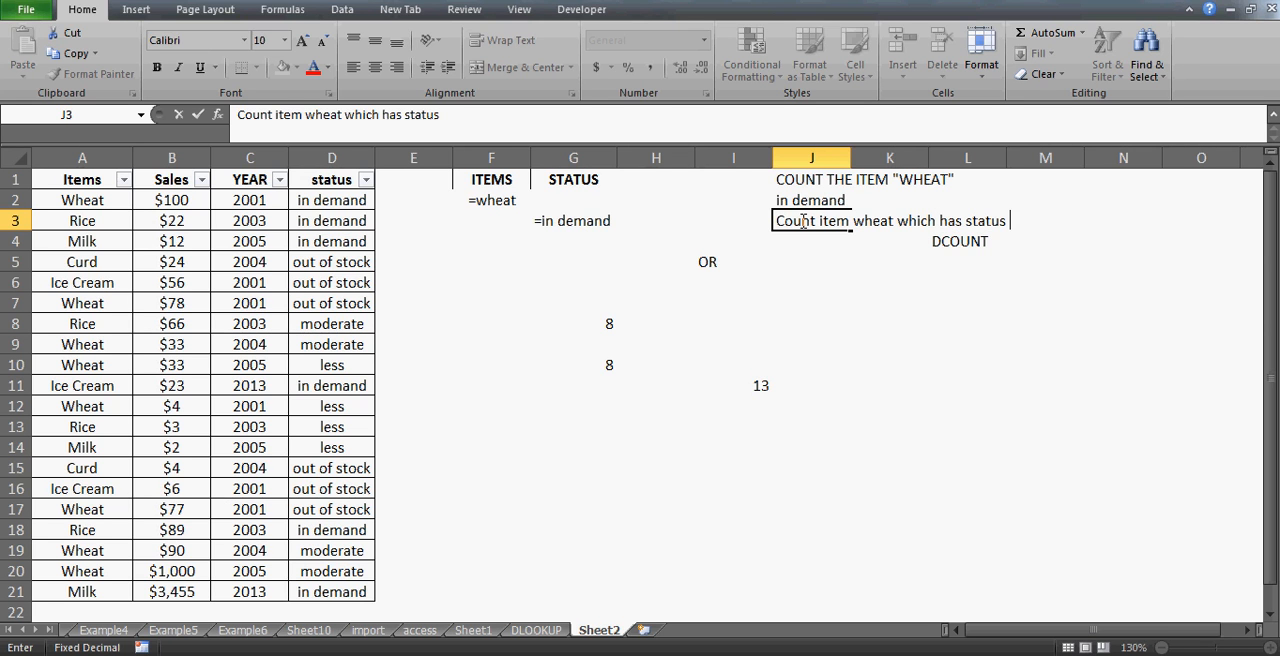
type(" - in demand")
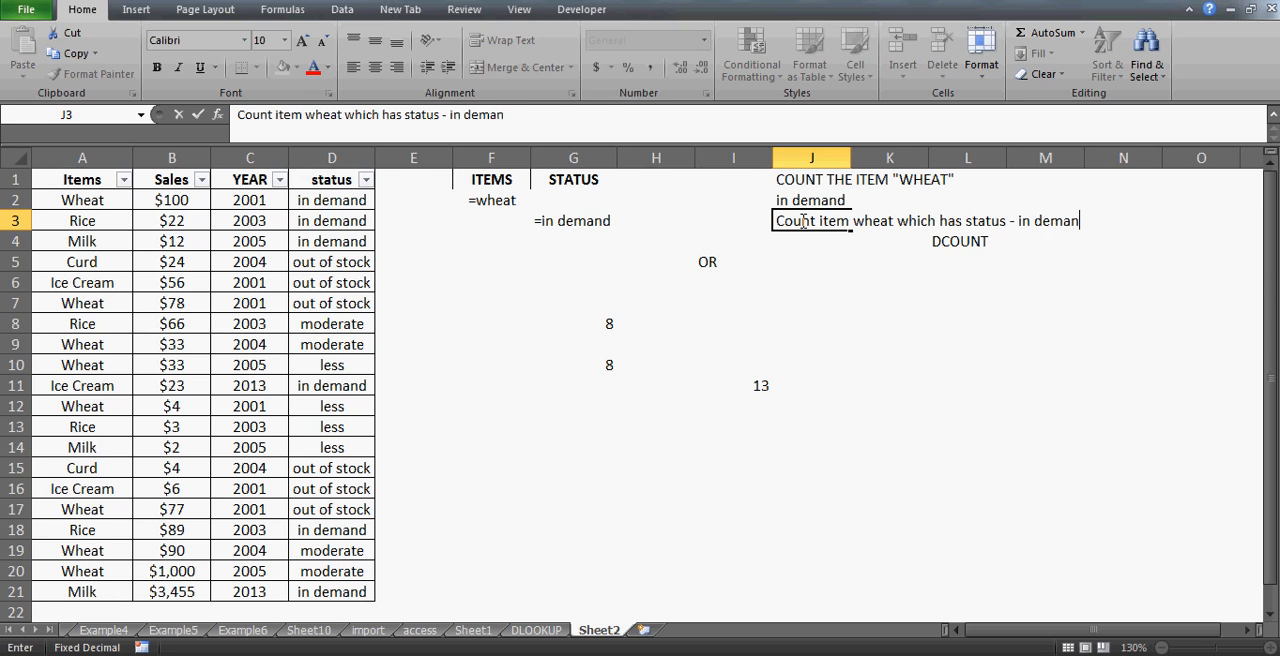
key("BackSpace")
key("BackSpace")
key("BackSpace")
key("BackSpace")
key("BackSpace")
key("BackSpace")
key("BackSpace")
key("BackSpace")
key("BackSpace")
key("BackSpace")
type("out of ")
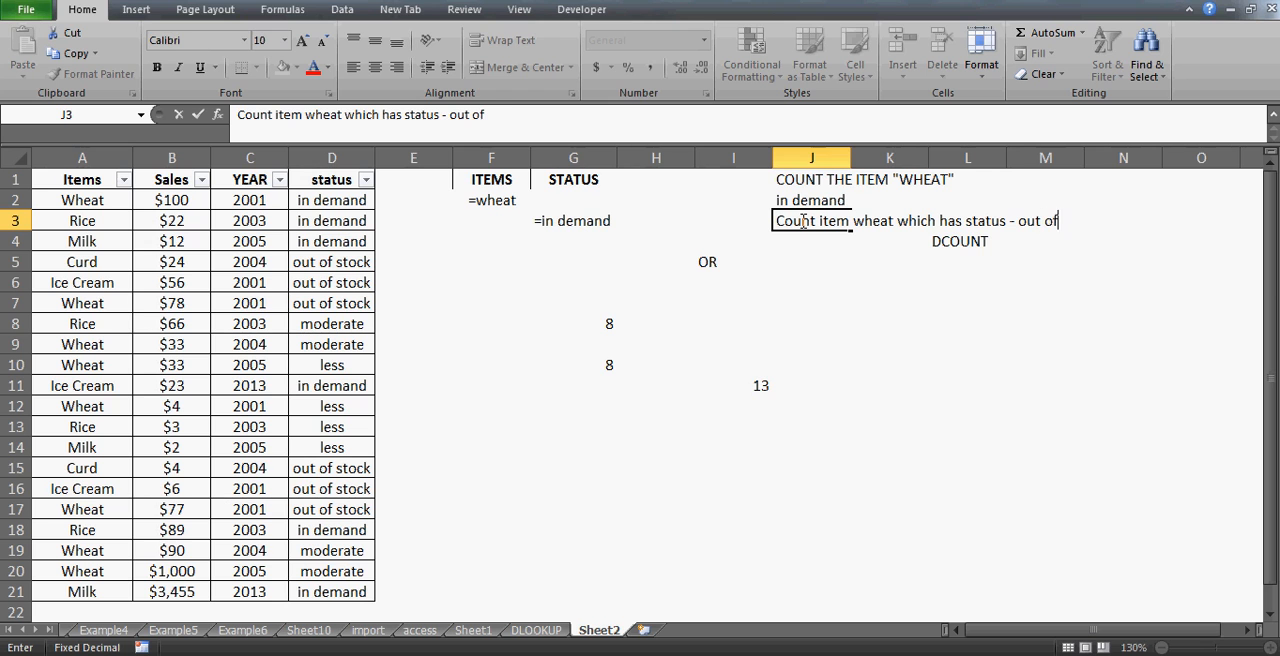
type("stock and cu")
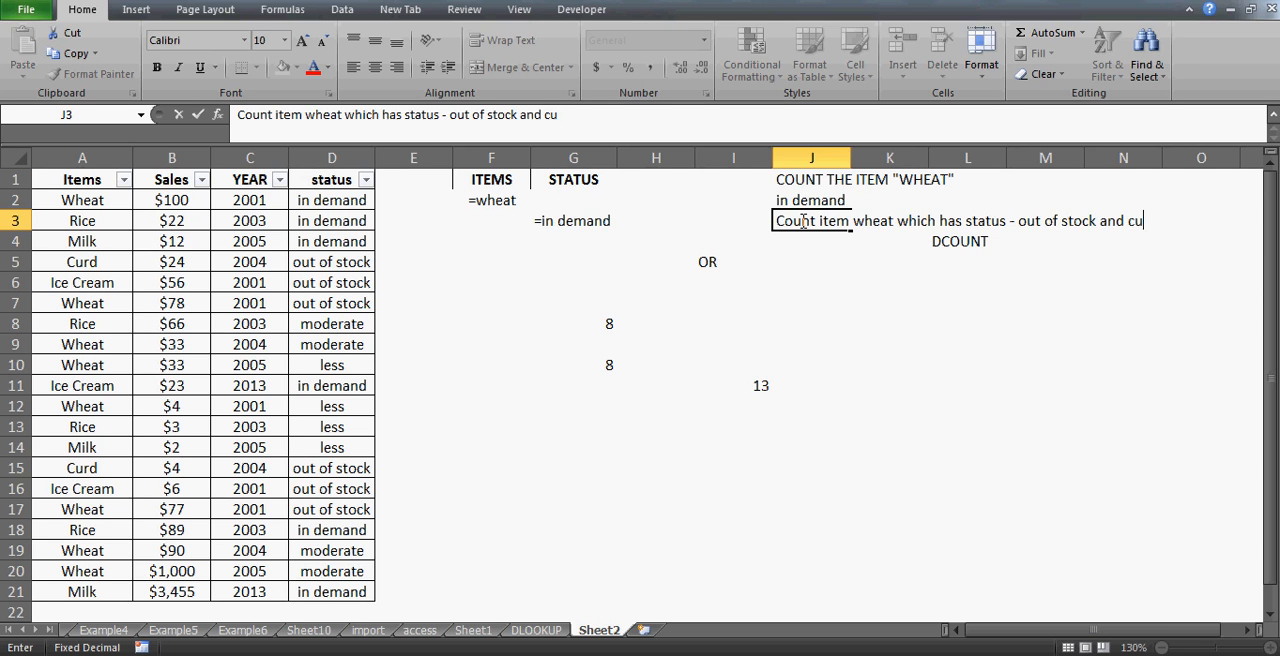
key("BackSpace")
key("BackSpace")
type("count all items which has")
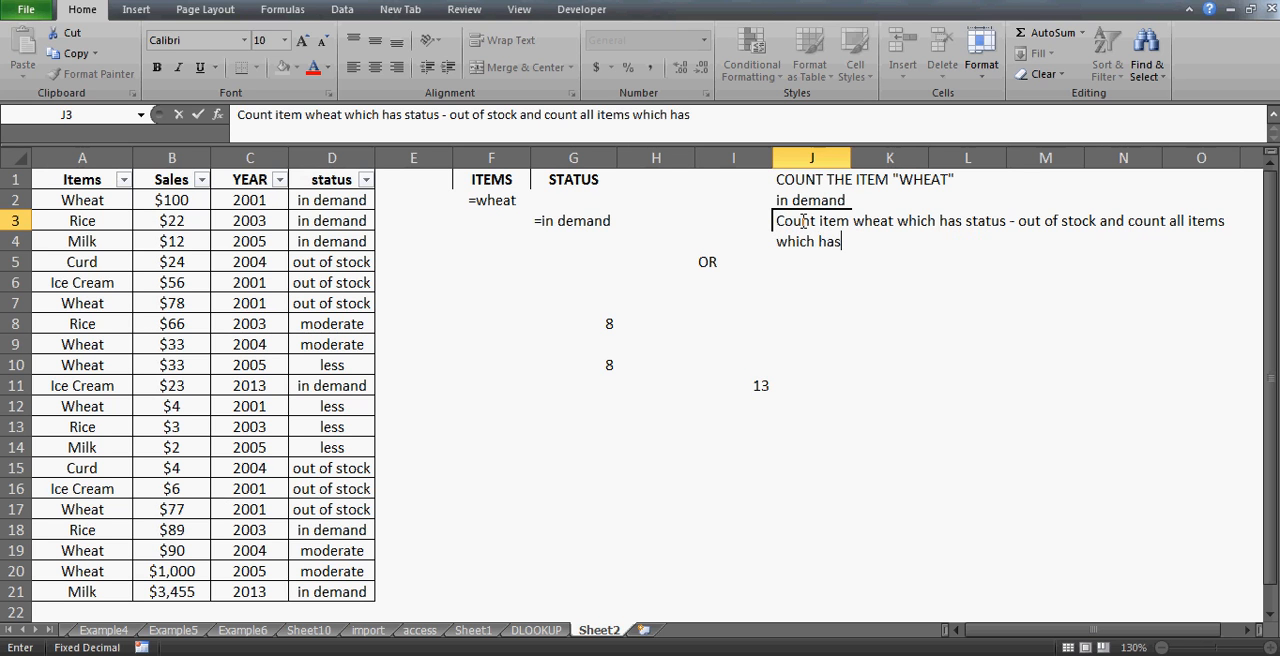
type(" in demand")
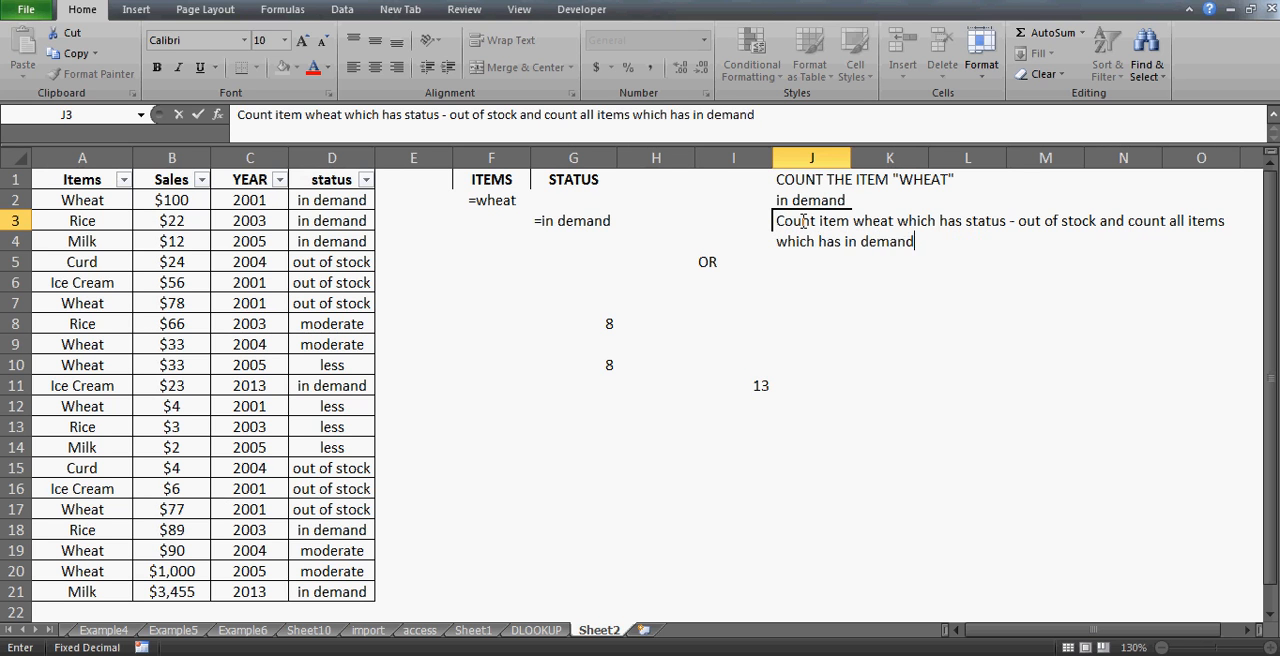
key("Return")
- Copy the ITEMS and STATUS criteria headers into cells H1 and I1
left_click(802, 221)
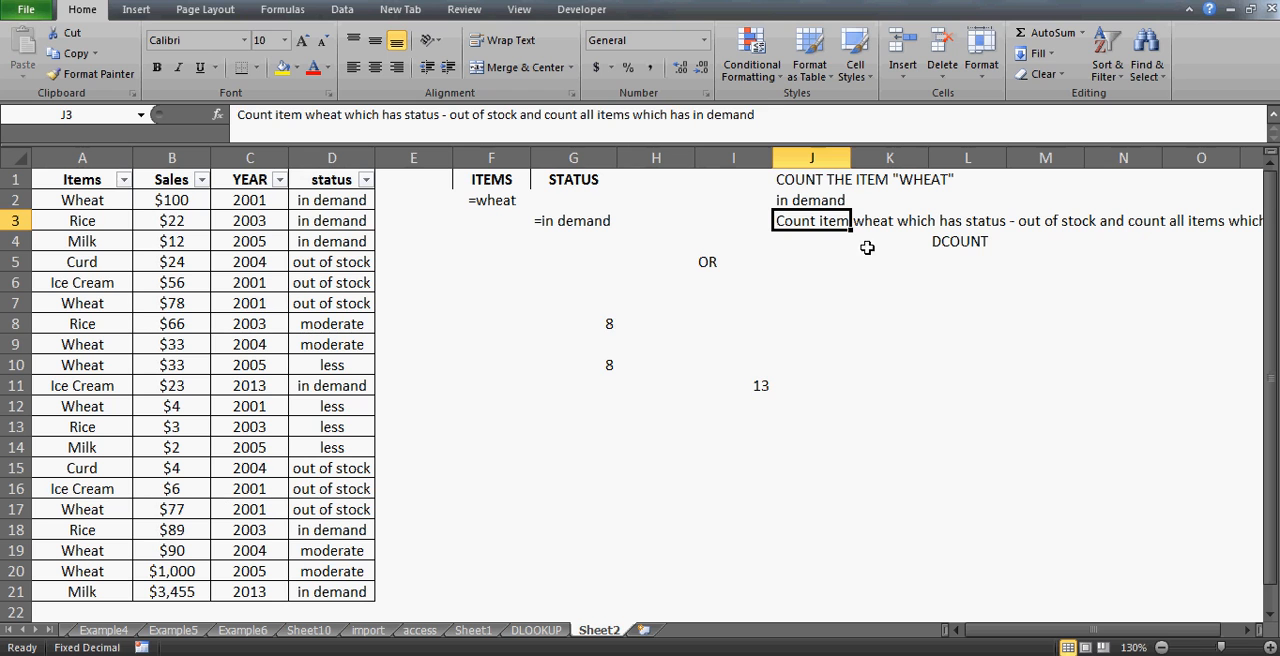
left_click(110, 203)
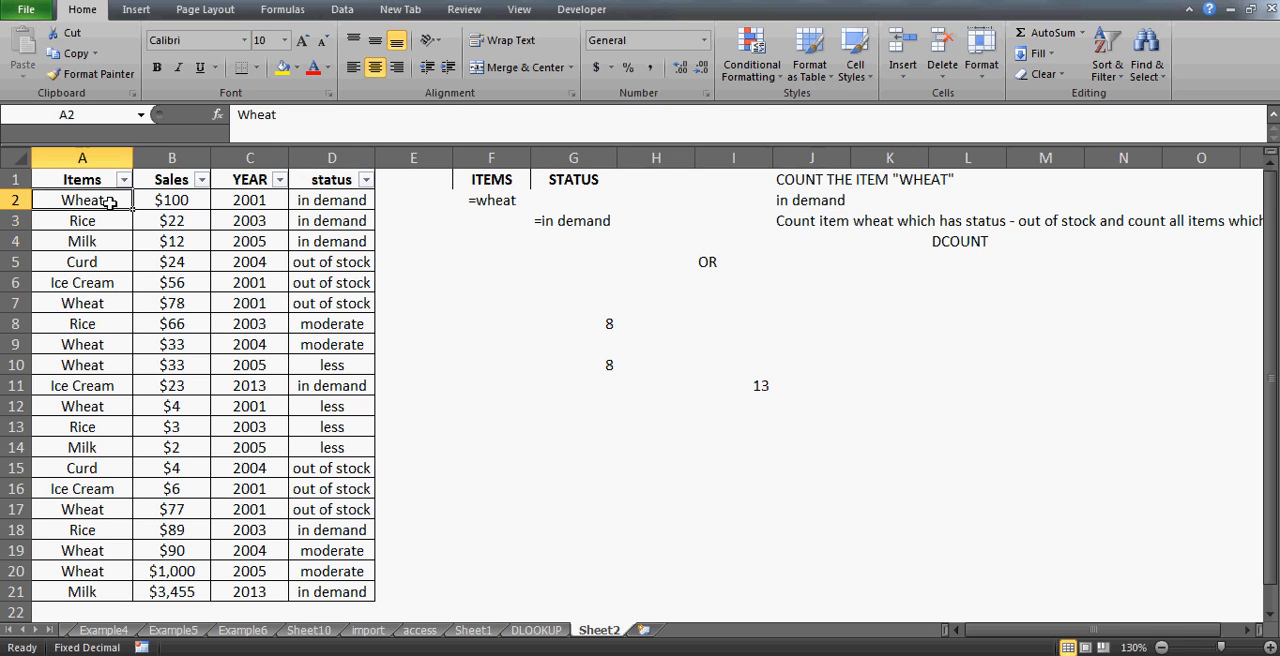
left_click(350, 202)
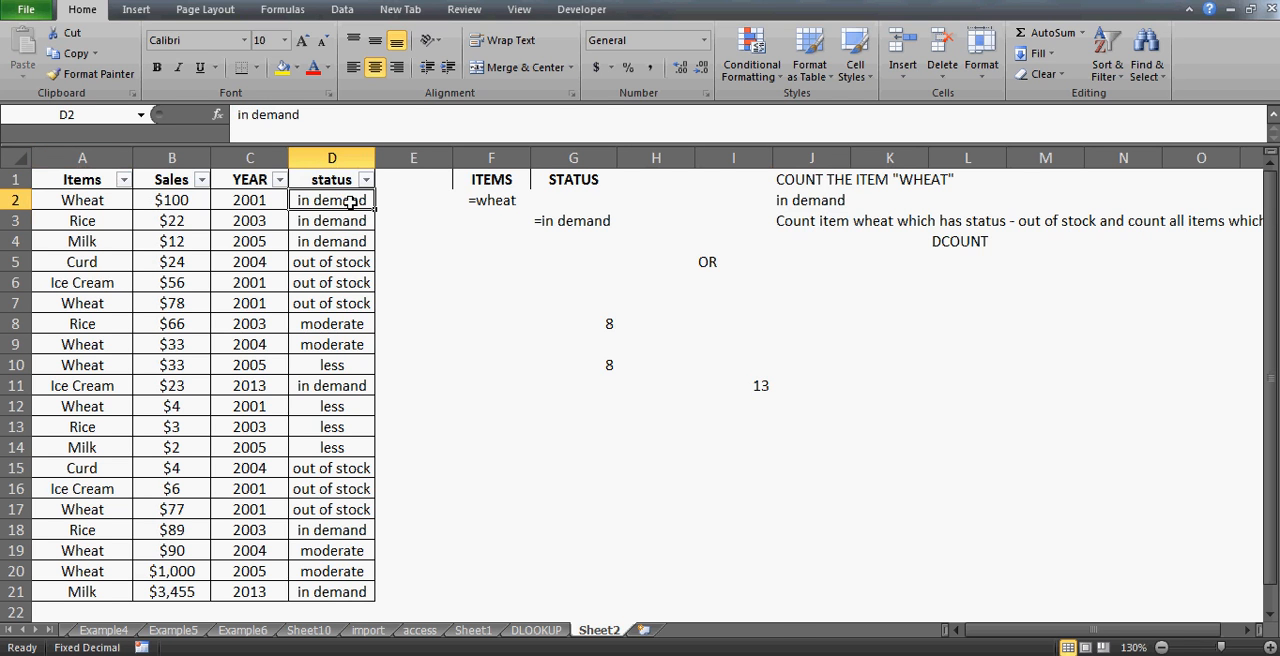
left_click(72, 221)
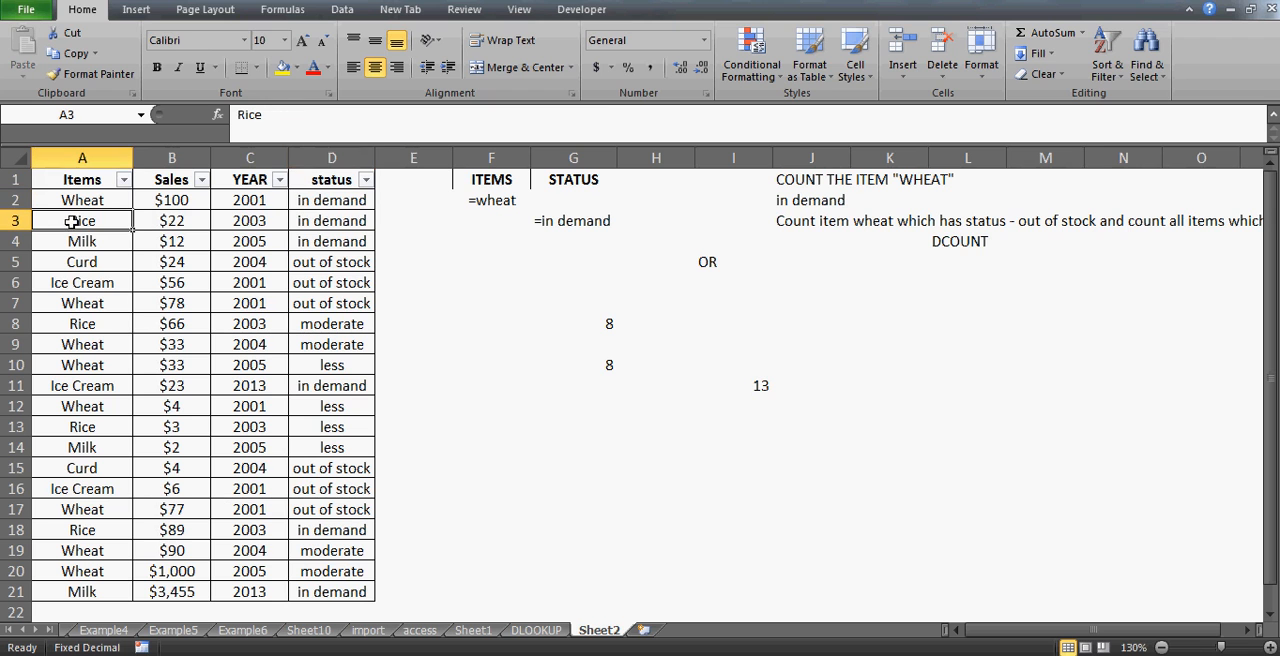
left_click(344, 222)
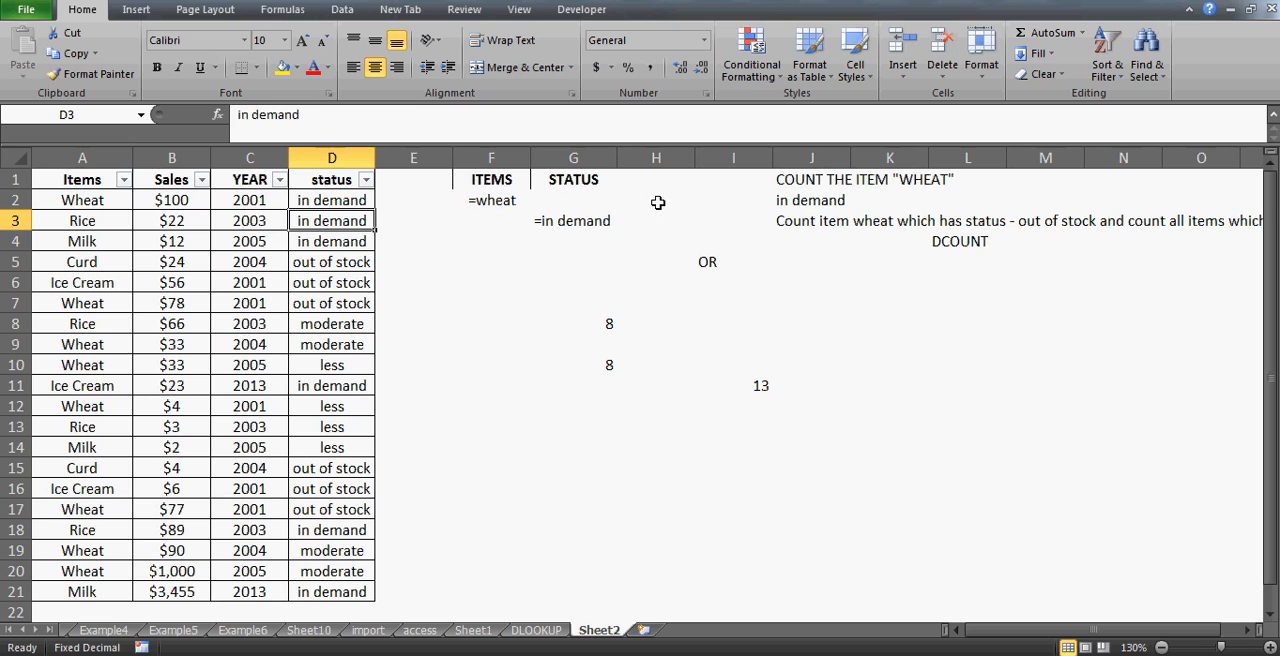
left_click(677, 174)
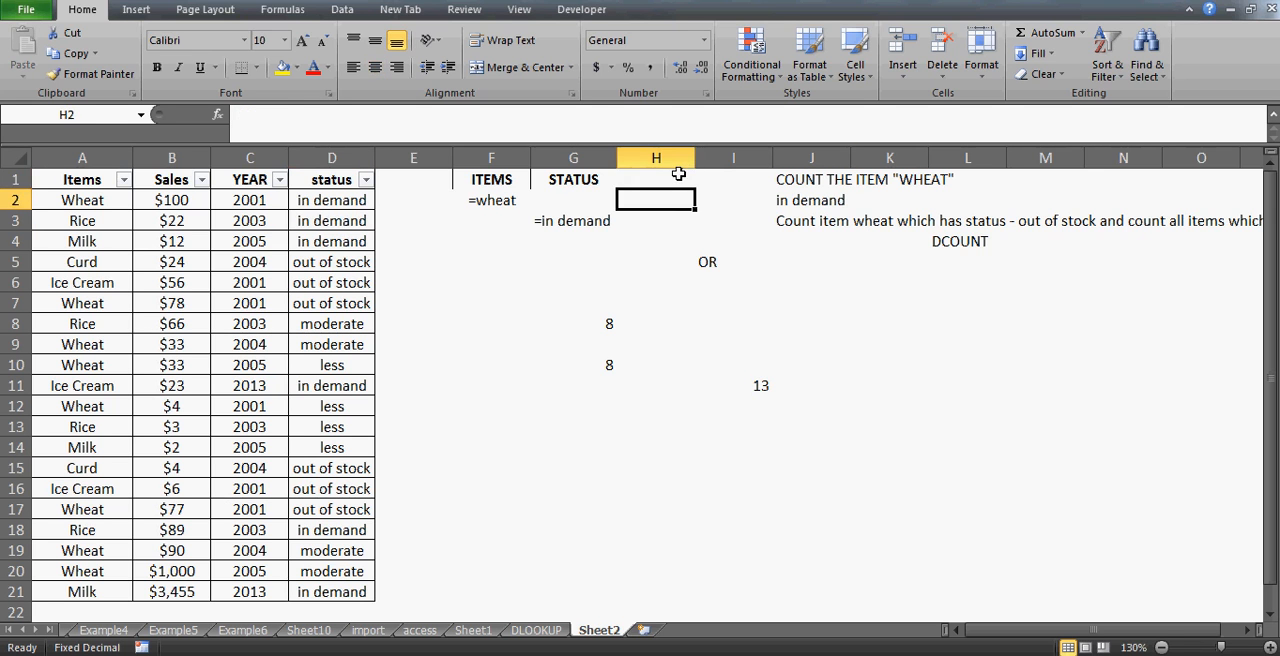
key("Left")
key("Left")
key("Right")
key("Right")
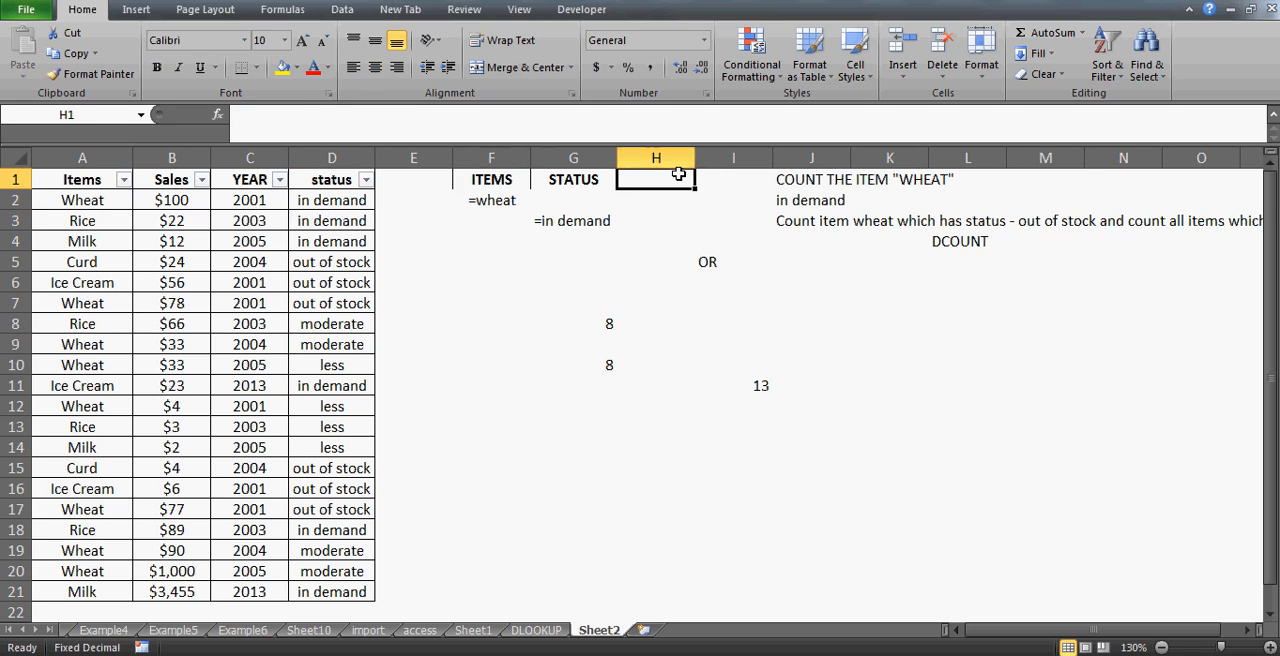
key("Left")
key("Left")
key("shift+Right")
key("ctrl+c")
left_click(678, 174)
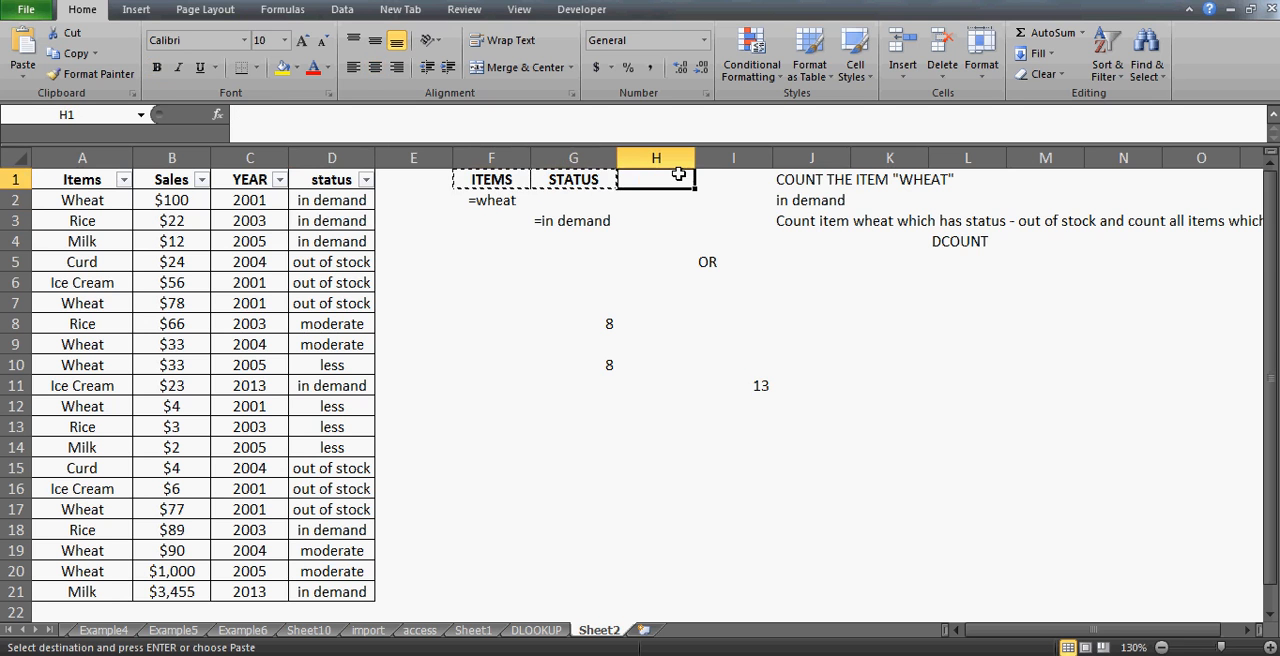
key("ctrl+v")
key("Down")
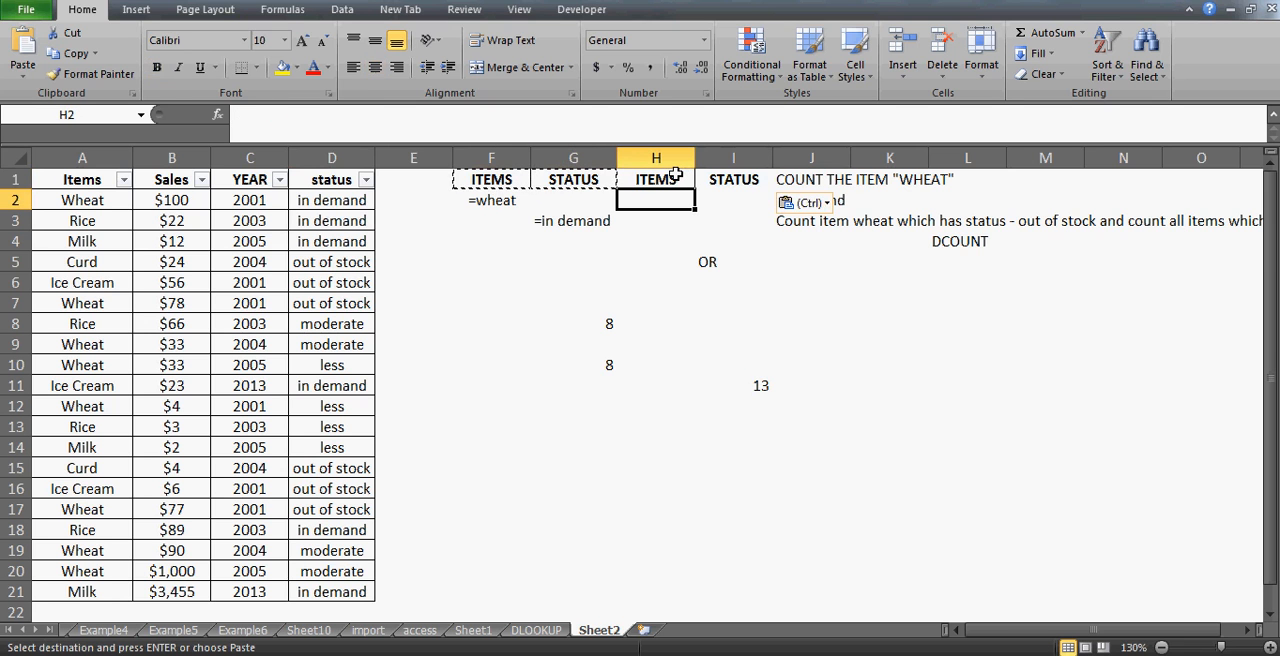
- Enter the criterion ="=wheat" in cell H2 under the copied ITEMS header
type("=\"w")
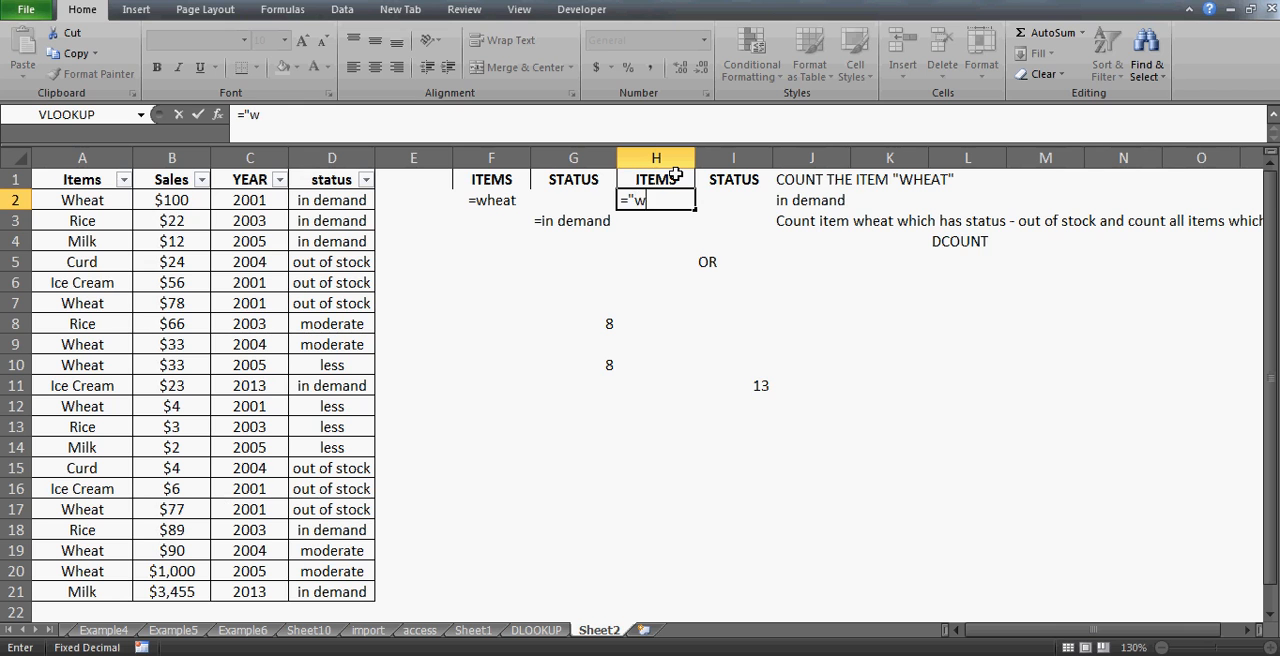
type("heat\"")
key("ctrl+Return")
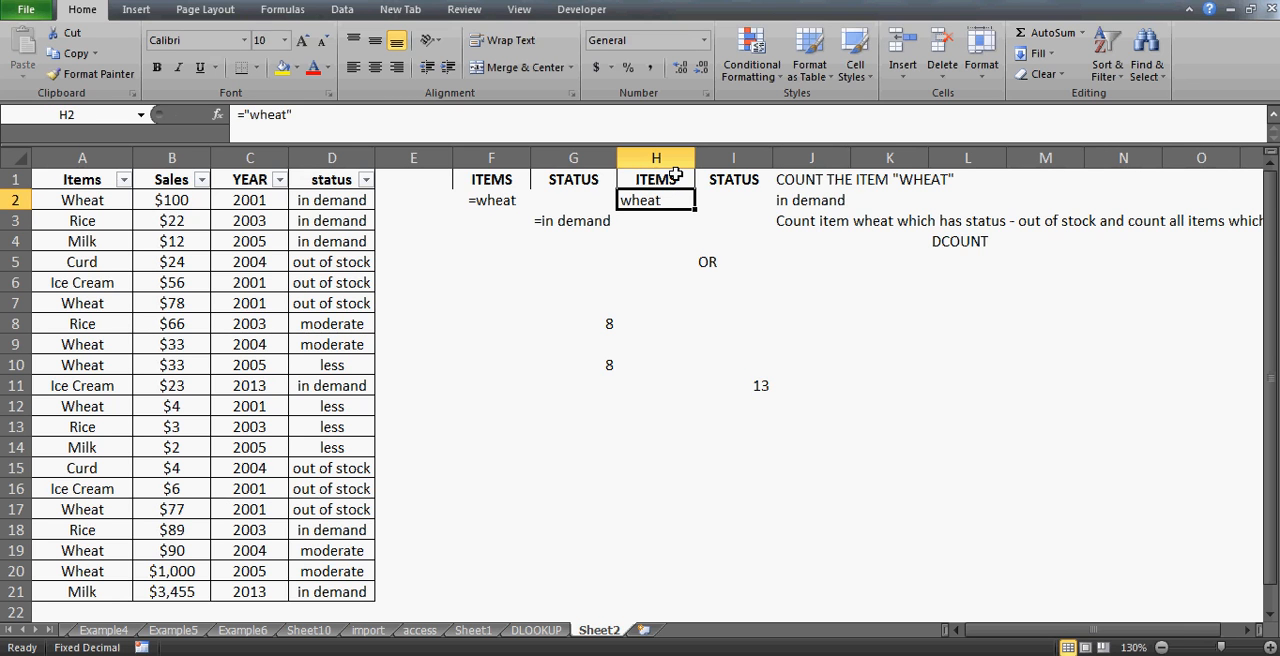
left_click(249, 115)
type("=")
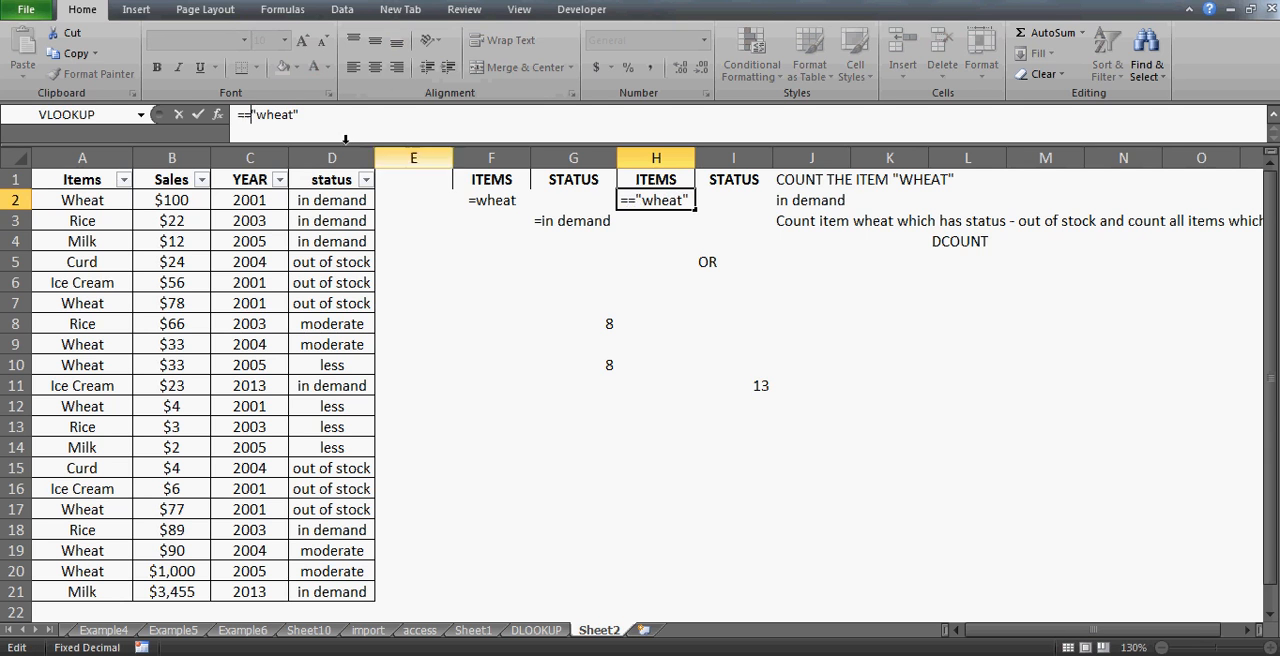
key("BackSpace")
key("Right")
type("=")
key("Return")
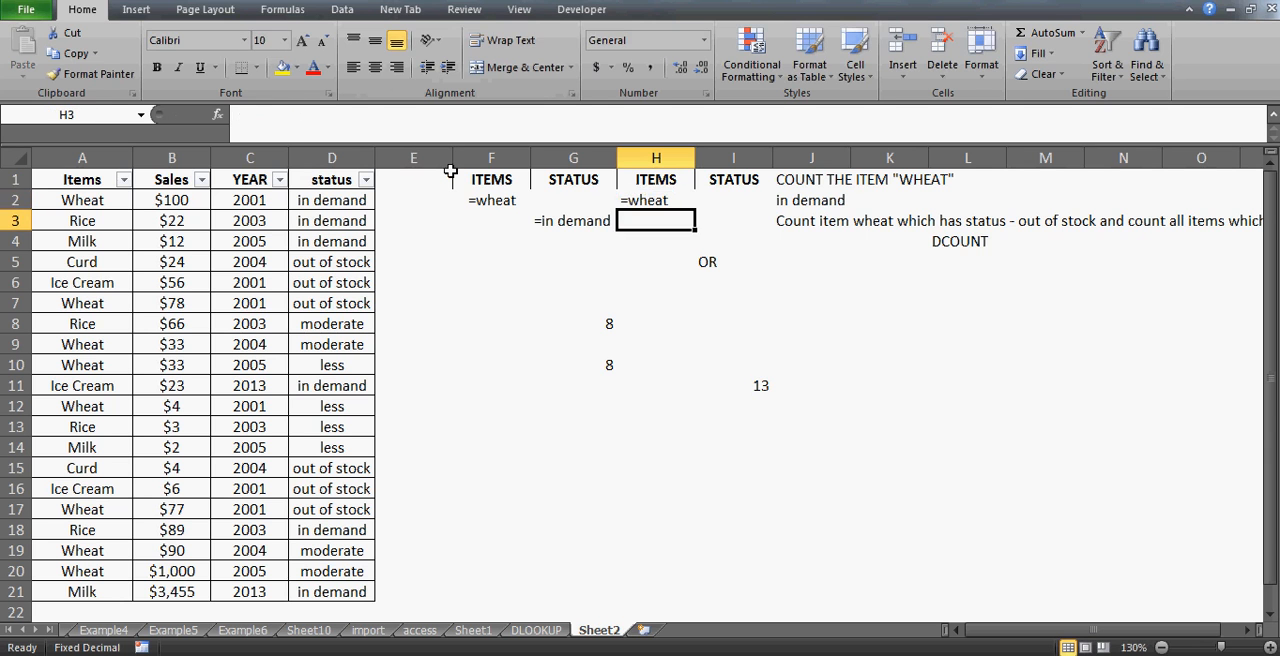
- Enter the criterion ="=out of stock" in cell I2 under the STATUS header
key("Up")
key("Right")
type("=\"=")
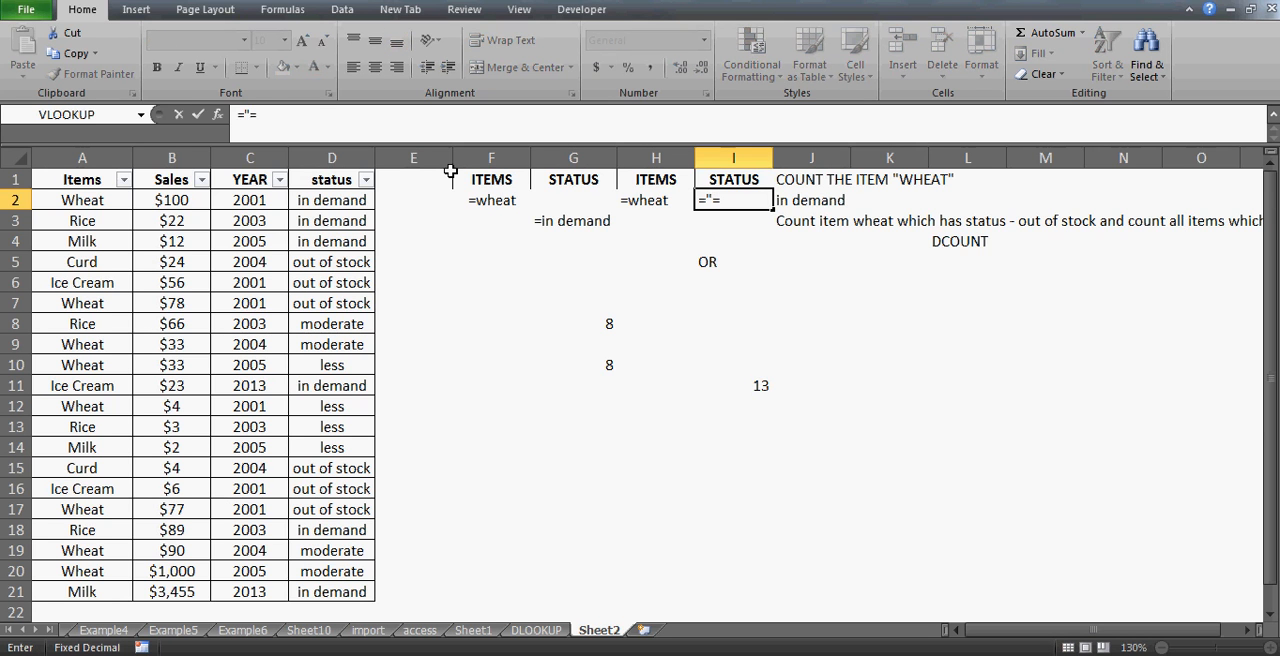
type("out of stock\"")
key("Return")
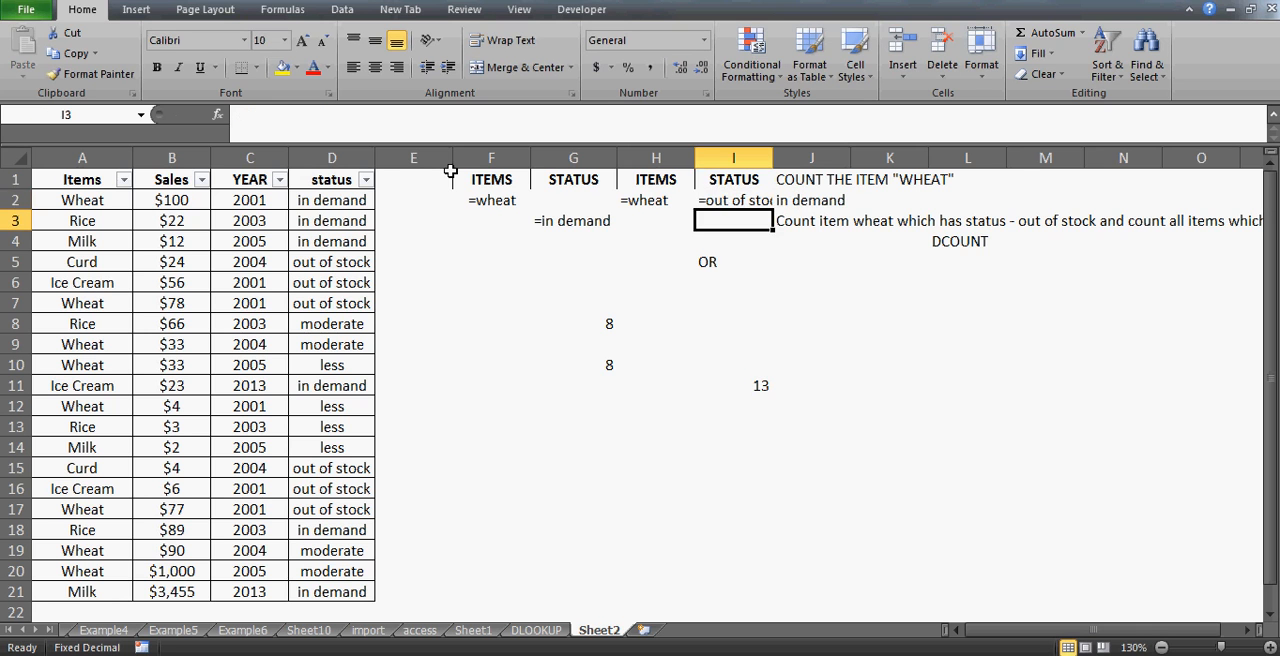
- Autofit the width of column I to its contents
key("Up")
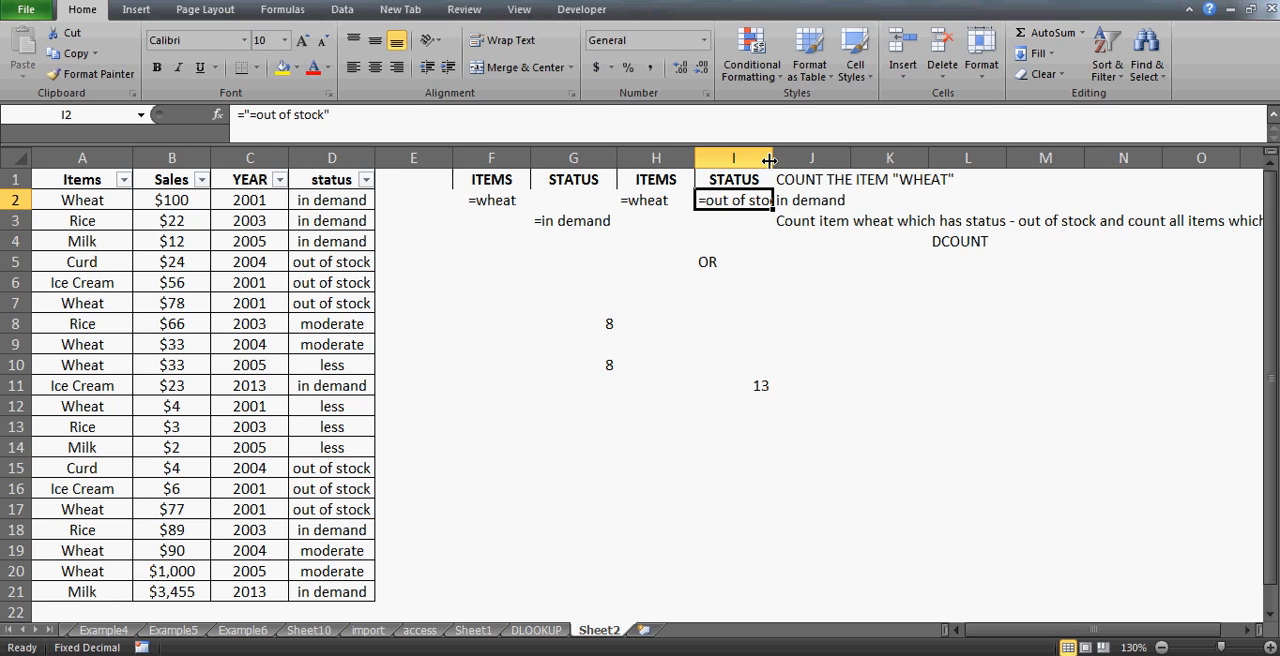
double_click(772, 158)
left_click(666, 177)
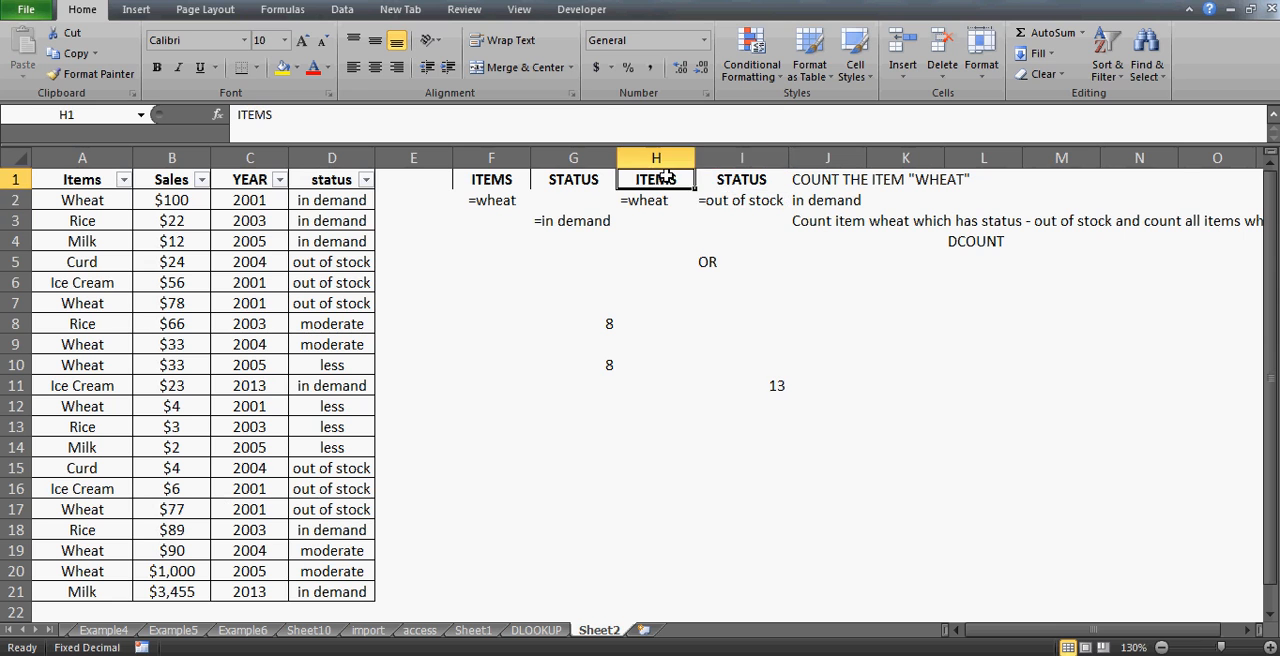
key("shift+Right")
key("shift+Down")
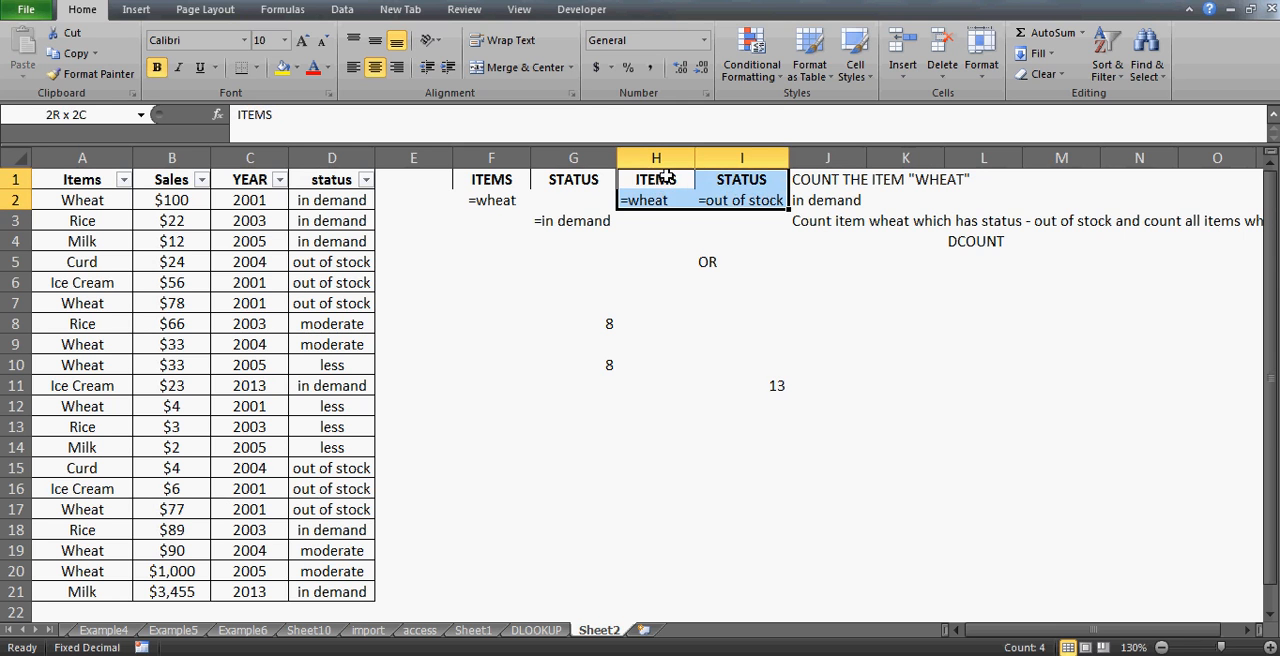
left_click(374, 67)
- Enter the criterion ="=in demand" in cell I3 below the out of stock condition
left_click(658, 217)
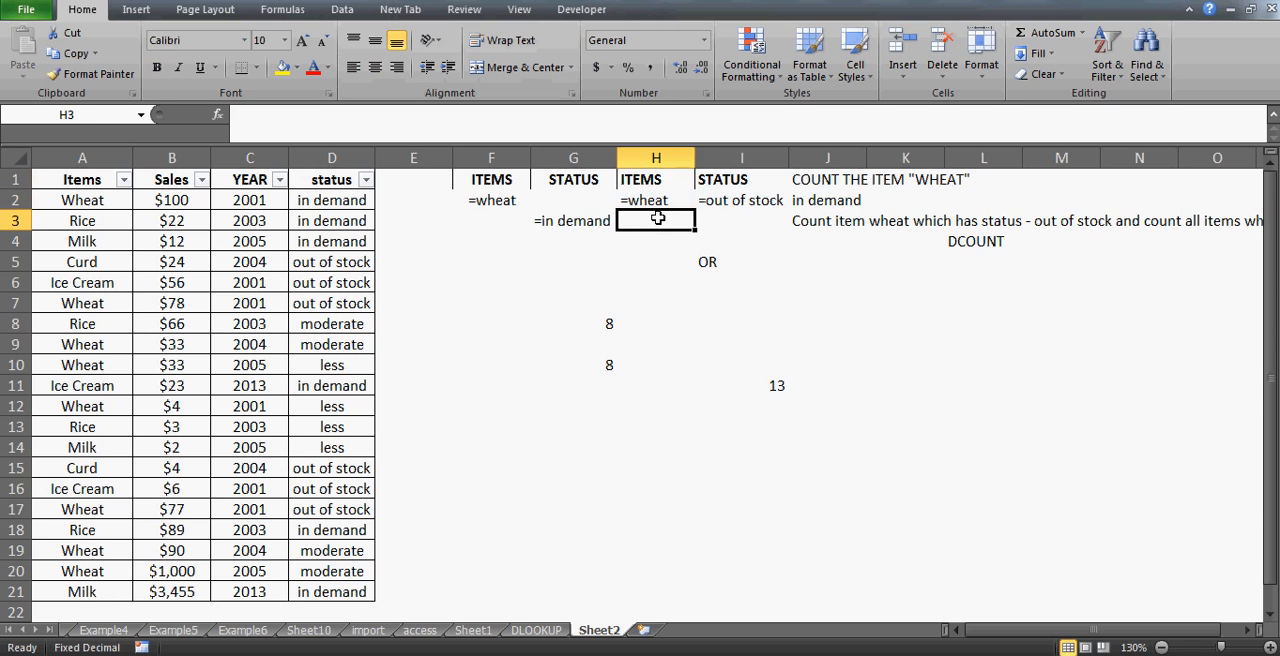
key("Right")
type("=\"=")
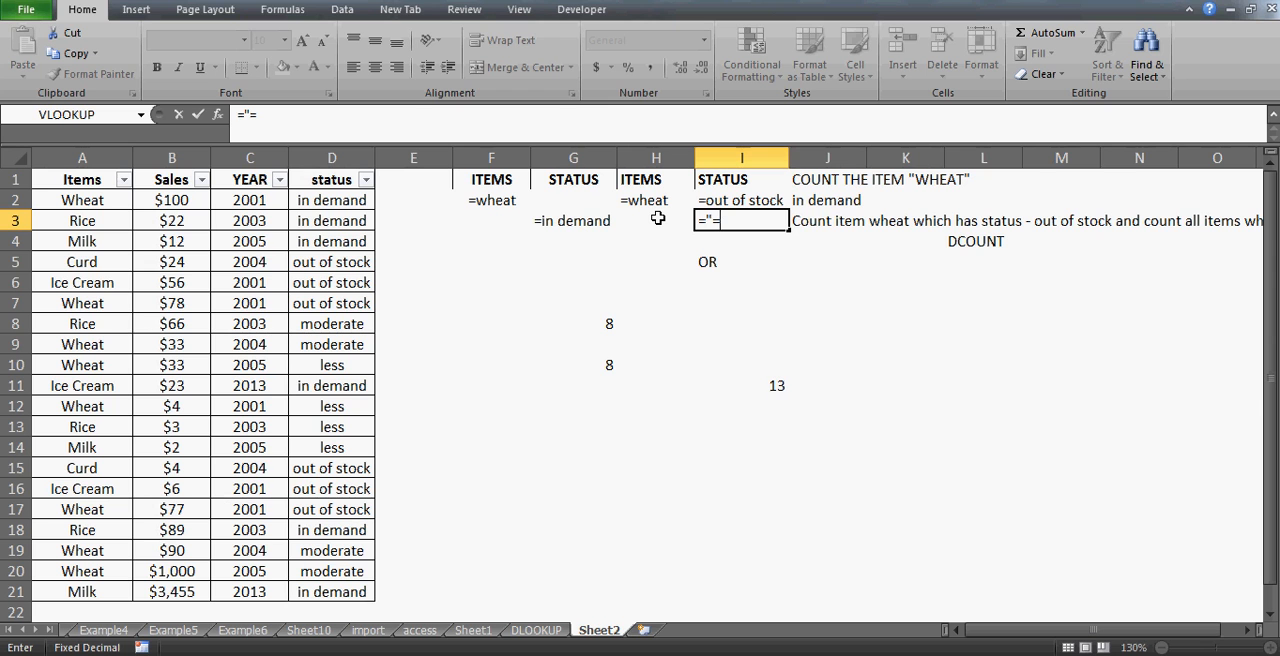
type("in demand\"")
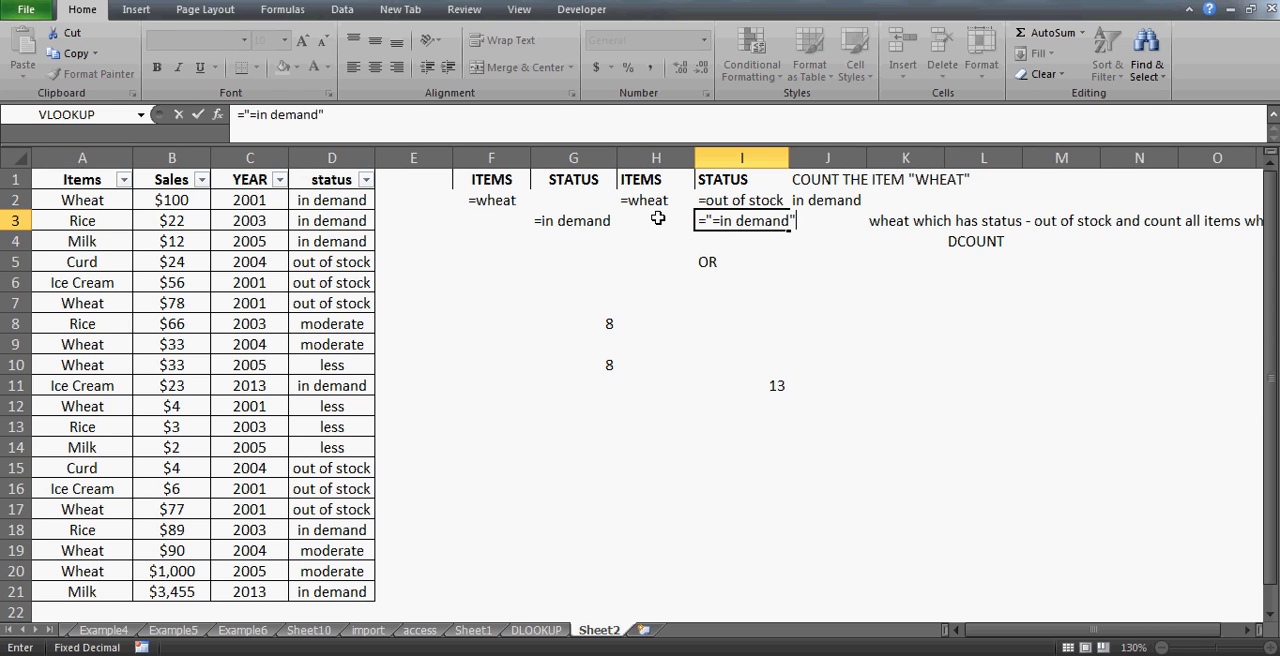
key("Return")
- Give the criteria range H1:I3 a yellow fill and centered alignment, and widen column I slightly
left_click(657, 218)
key("Up")
key("Down")
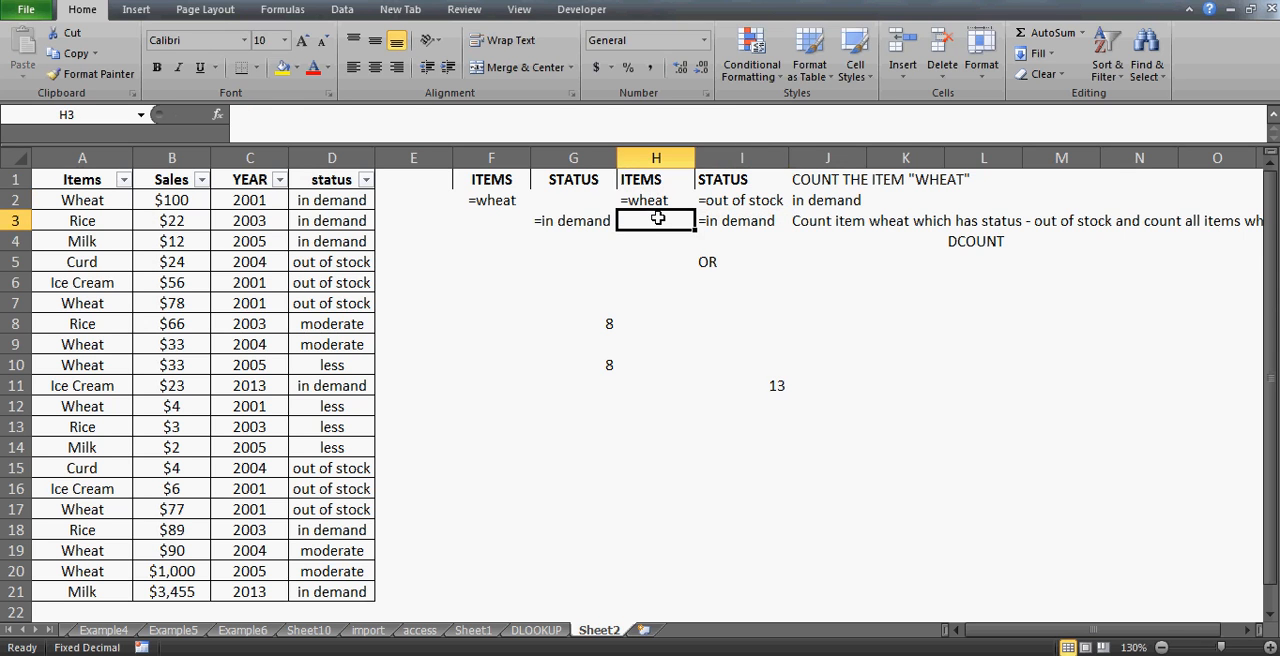
key("Up")
key("Up")
key("shift+Down")
key("shift+Down")
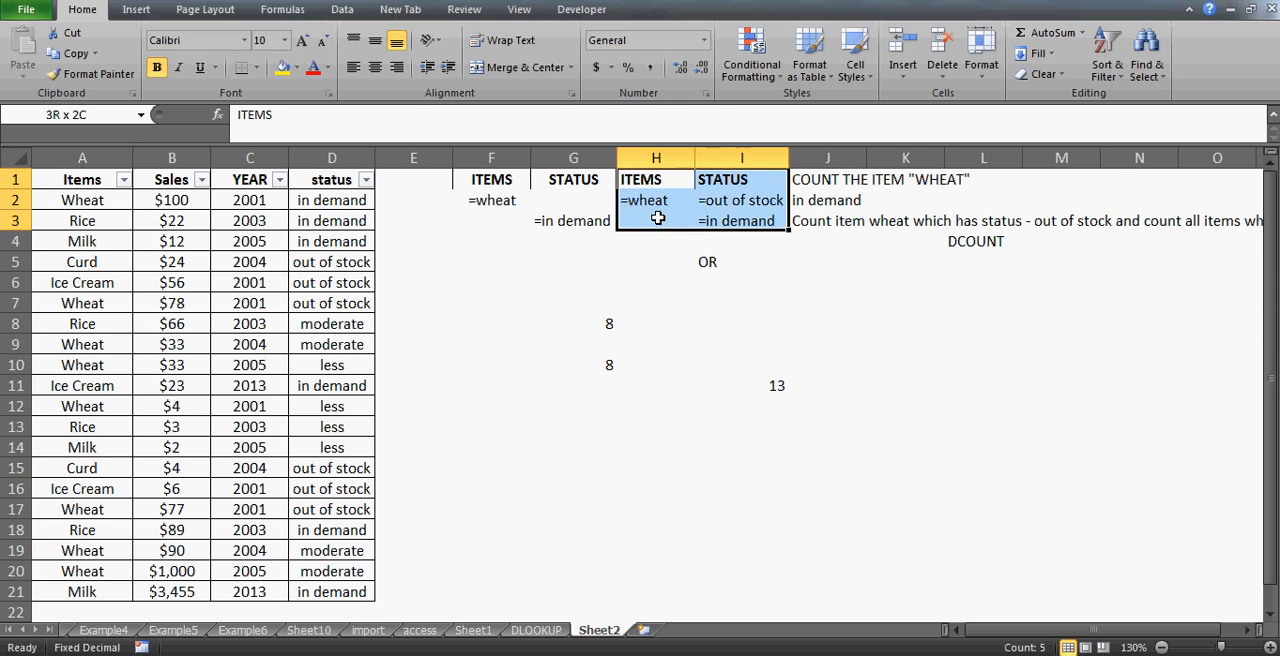
key("shift+Right")
left_click(283, 67)
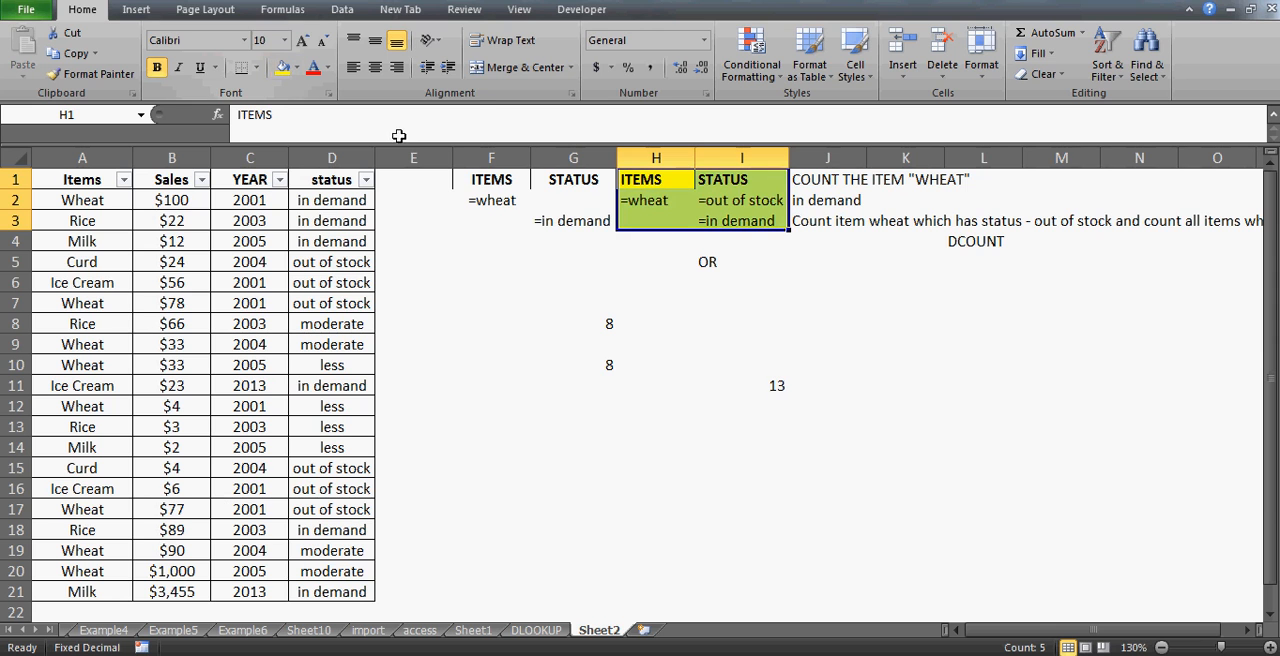
left_click(375, 67)
left_click(784, 179)
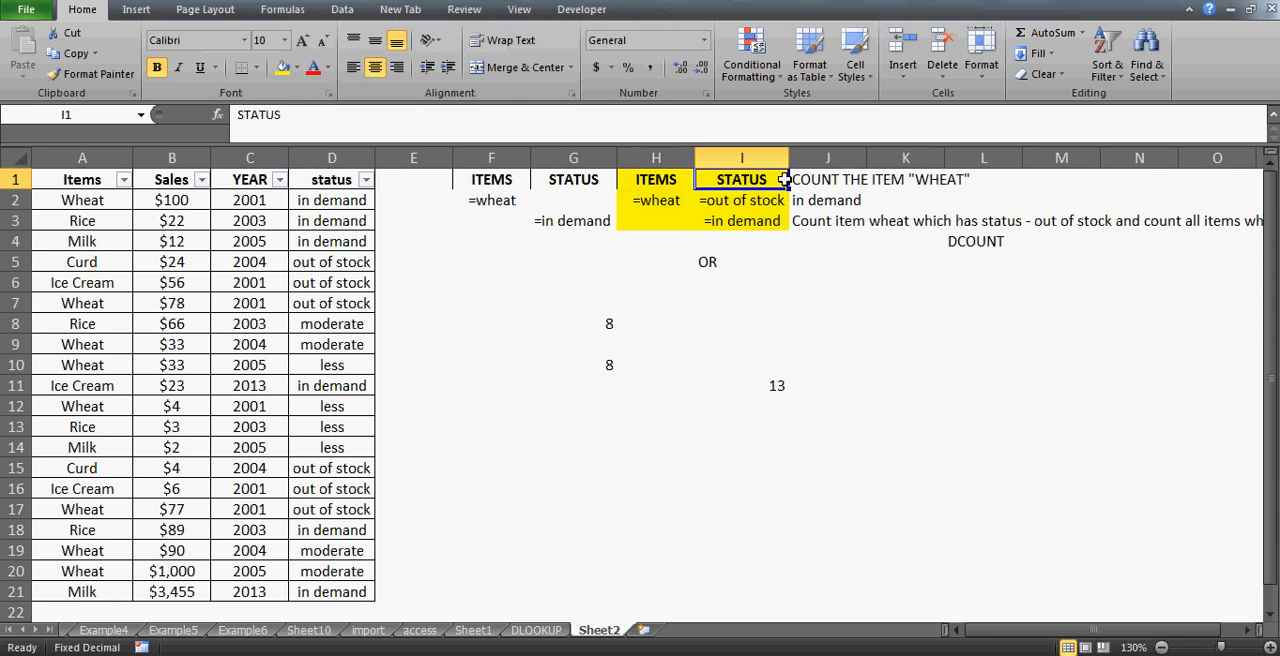
left_click_drag(789, 158, 803, 160)
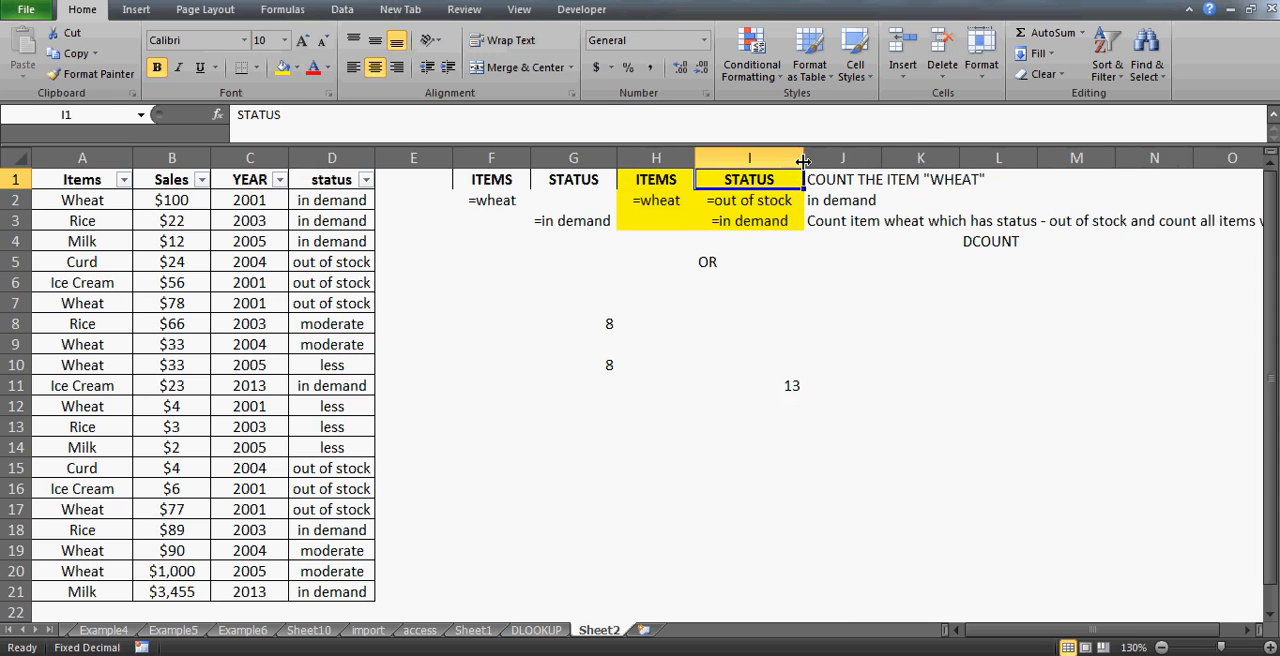
- Review the new criteria cells H2, I2 and I3 one by one
left_click(662, 185)
key("shift+Down")
key("shift+Down")
key("shift+Right")
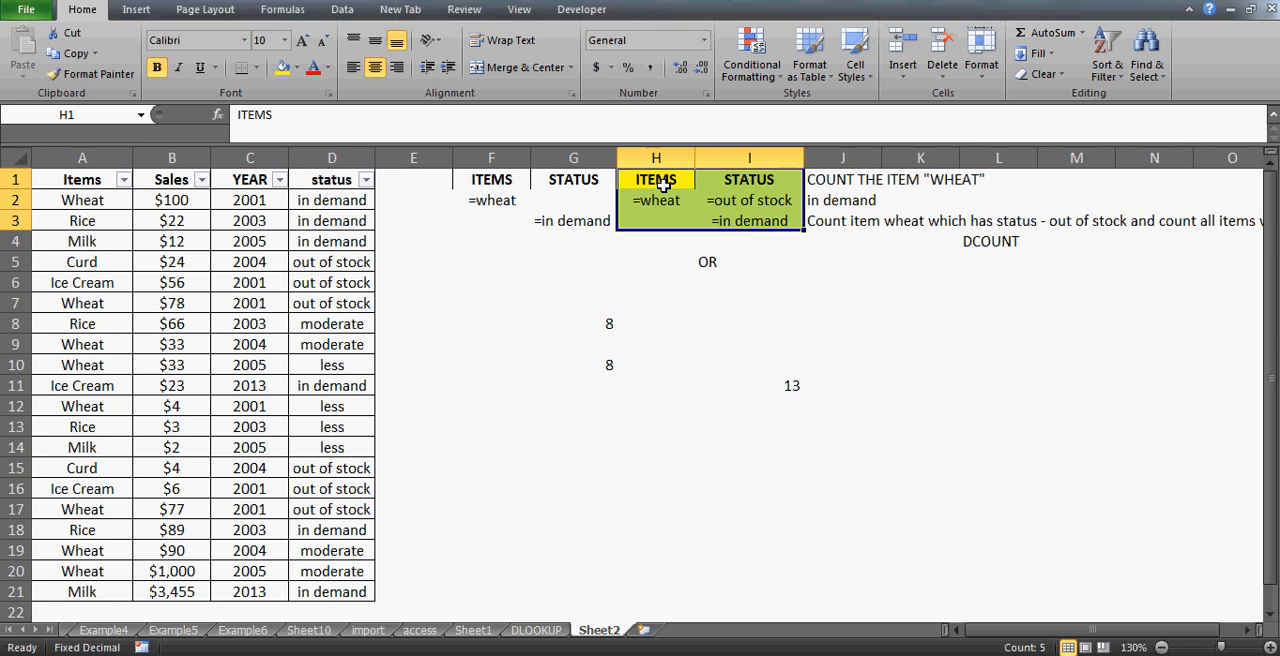
key("Down")
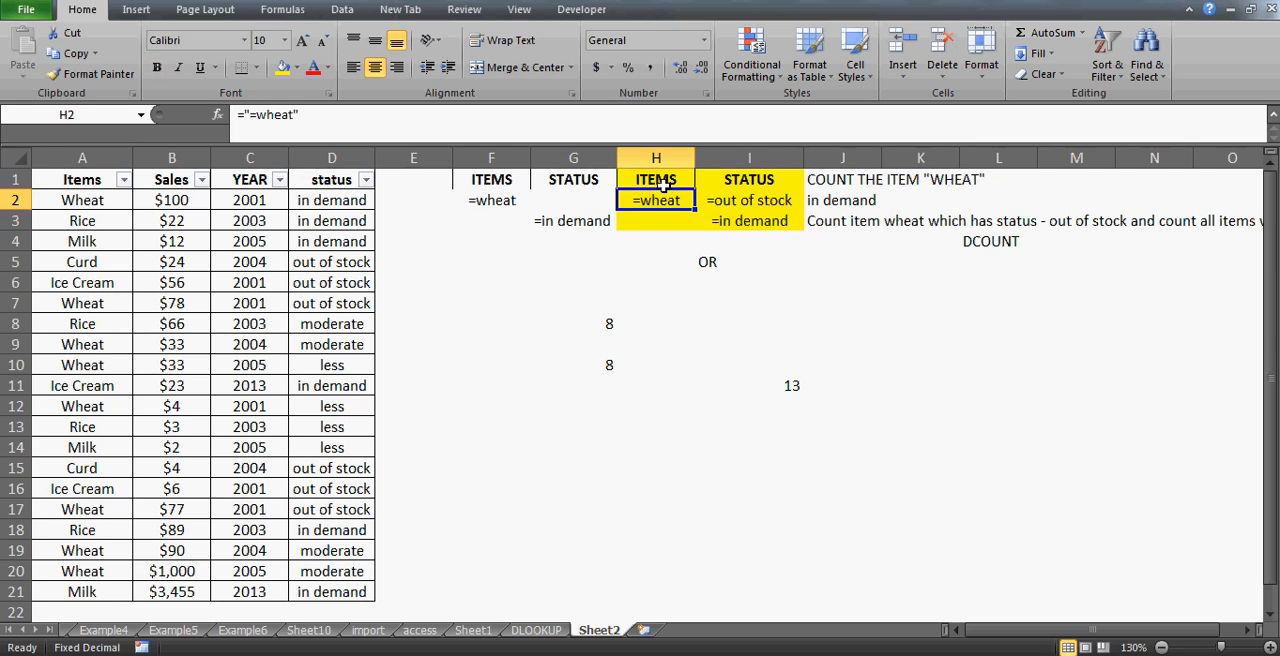
key("Up")
key("Down")
key("shift+Right")
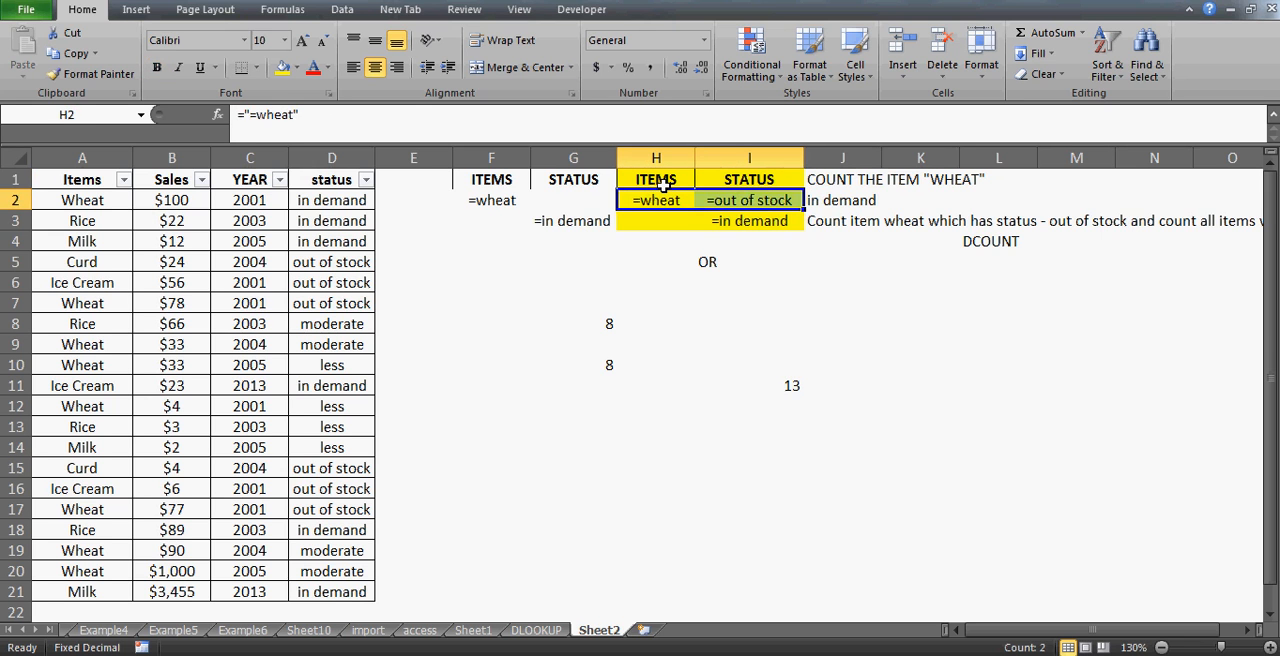
key("shift+Left")
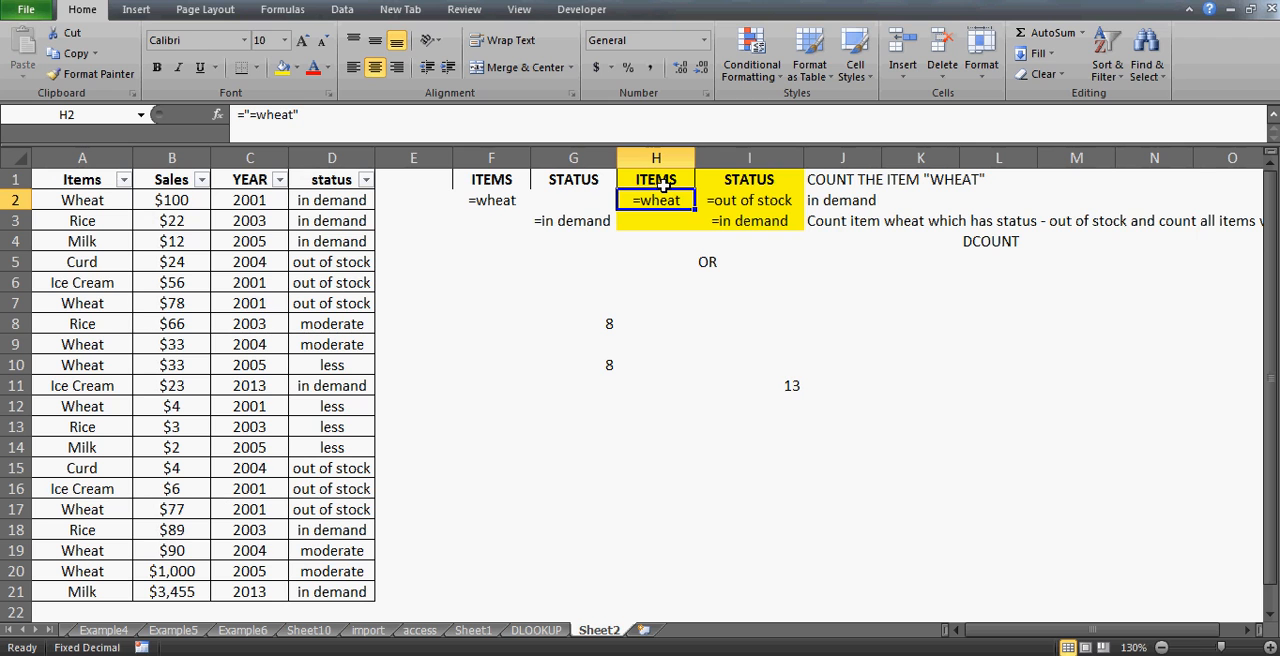
key("Right")
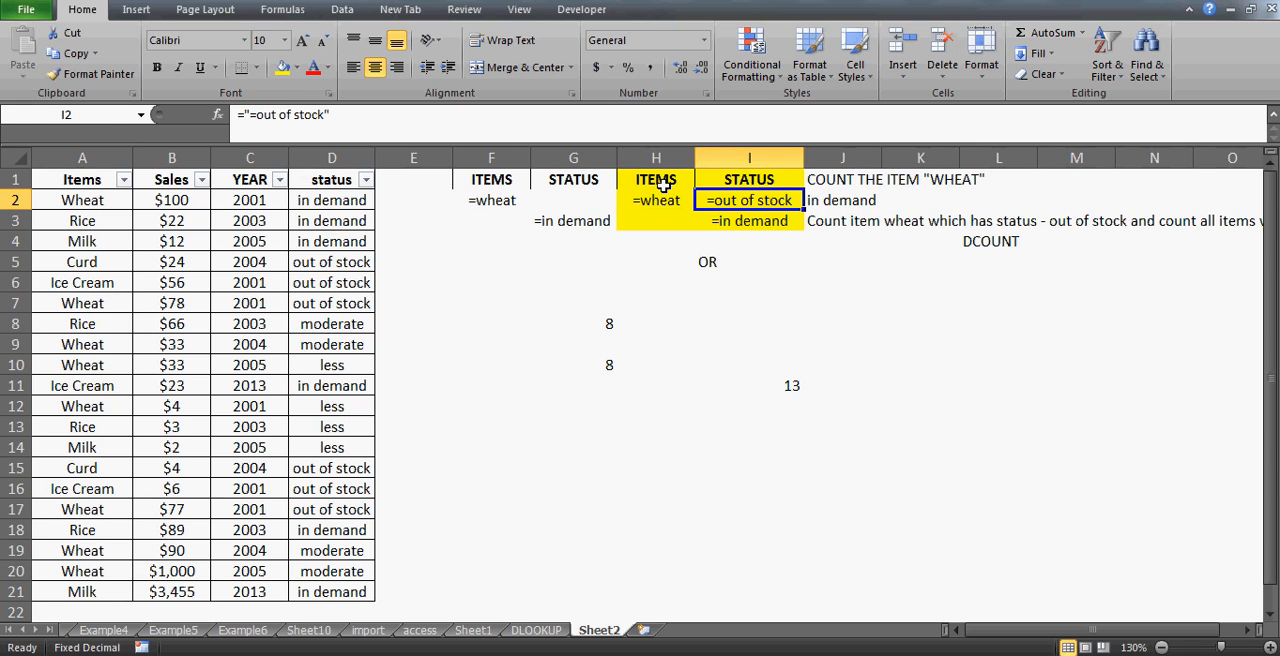
key("Left")
key("Down")
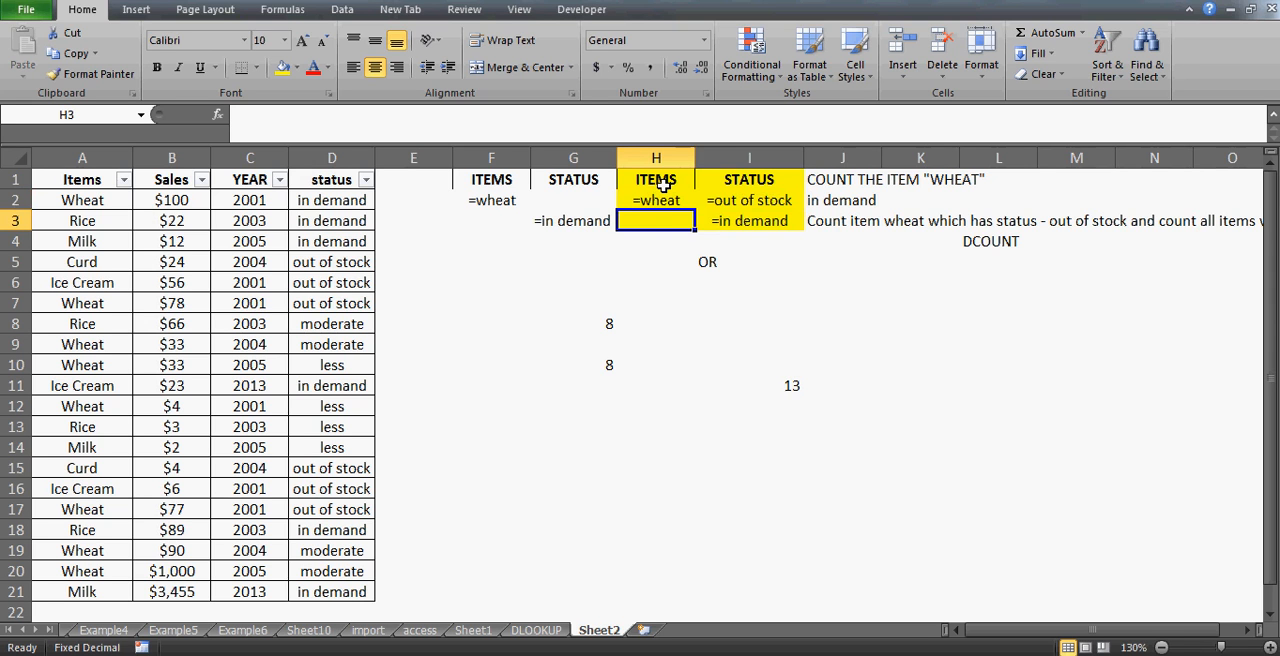
key("Right")
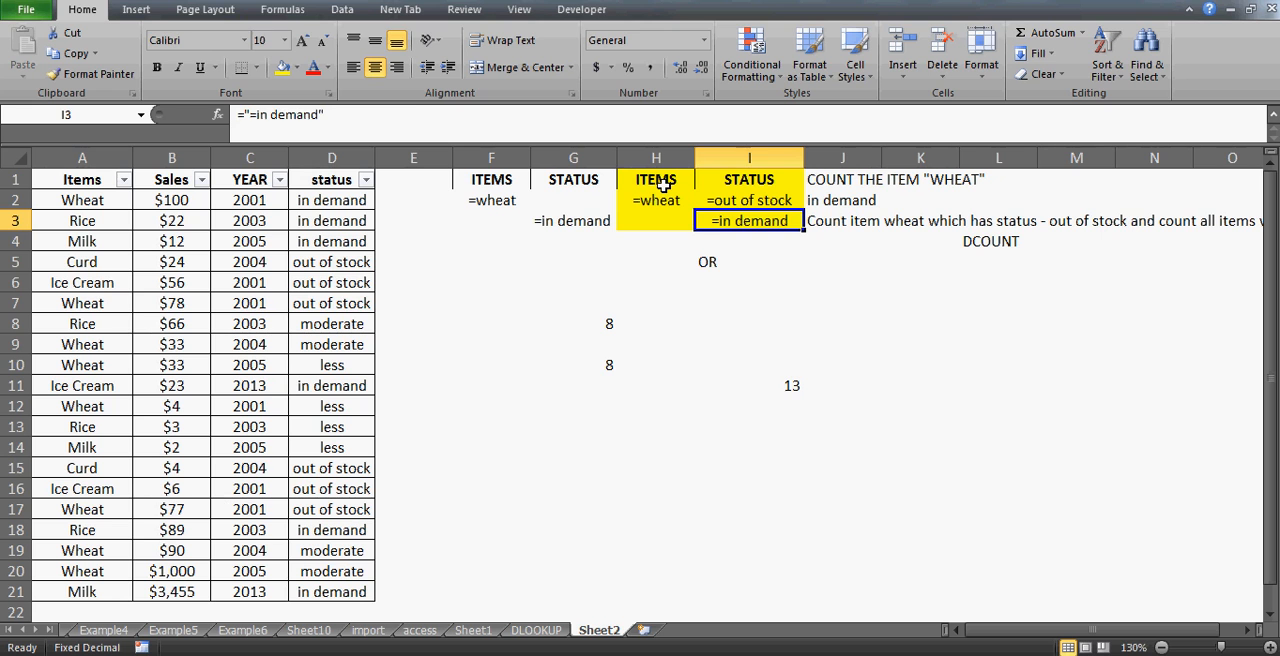
- Start a DCOUNT formula in cell H15
left_click(648, 465)
type("=")
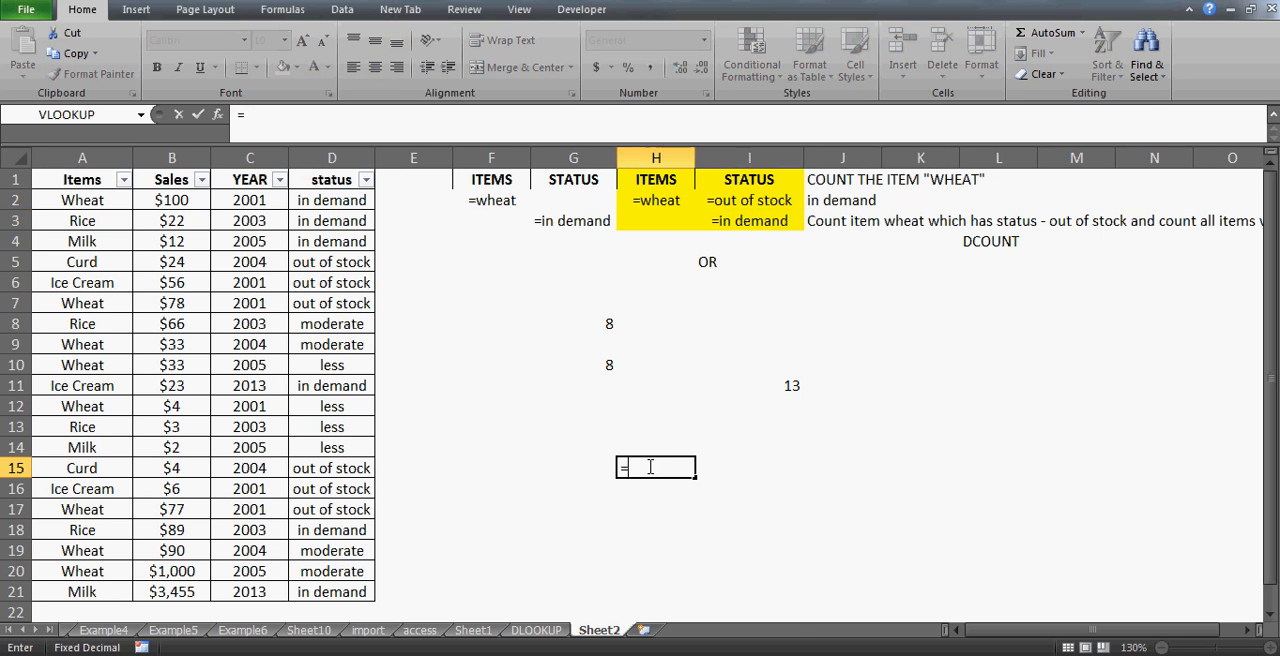
type("dlookup")
key("BackSpace")
key("BackSpace")
key("BackSpace")
key("BackSpace")
key("BackSpace")
key("BackSpace")
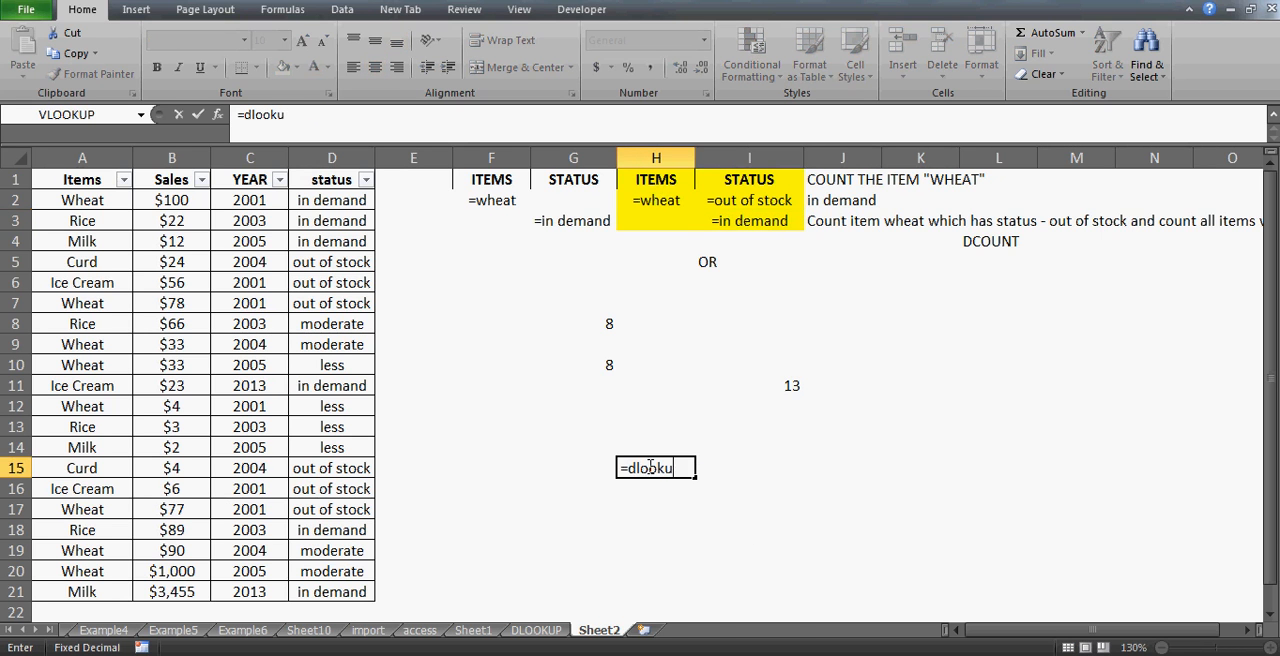
type("count(")
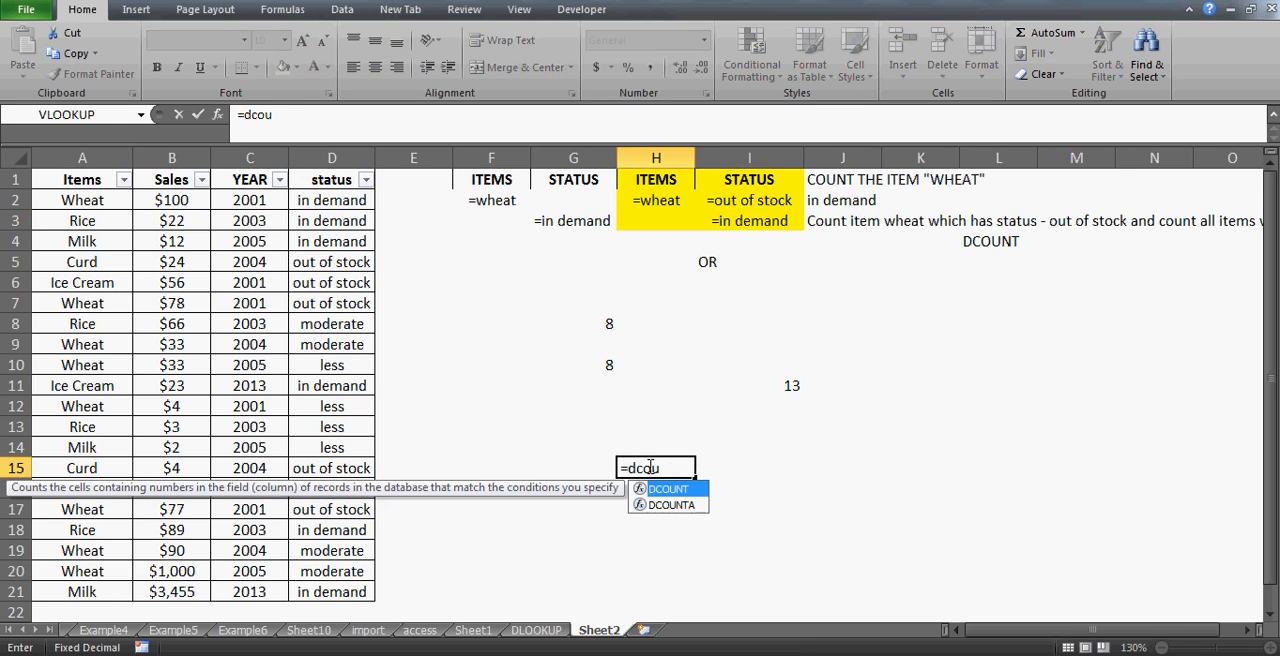
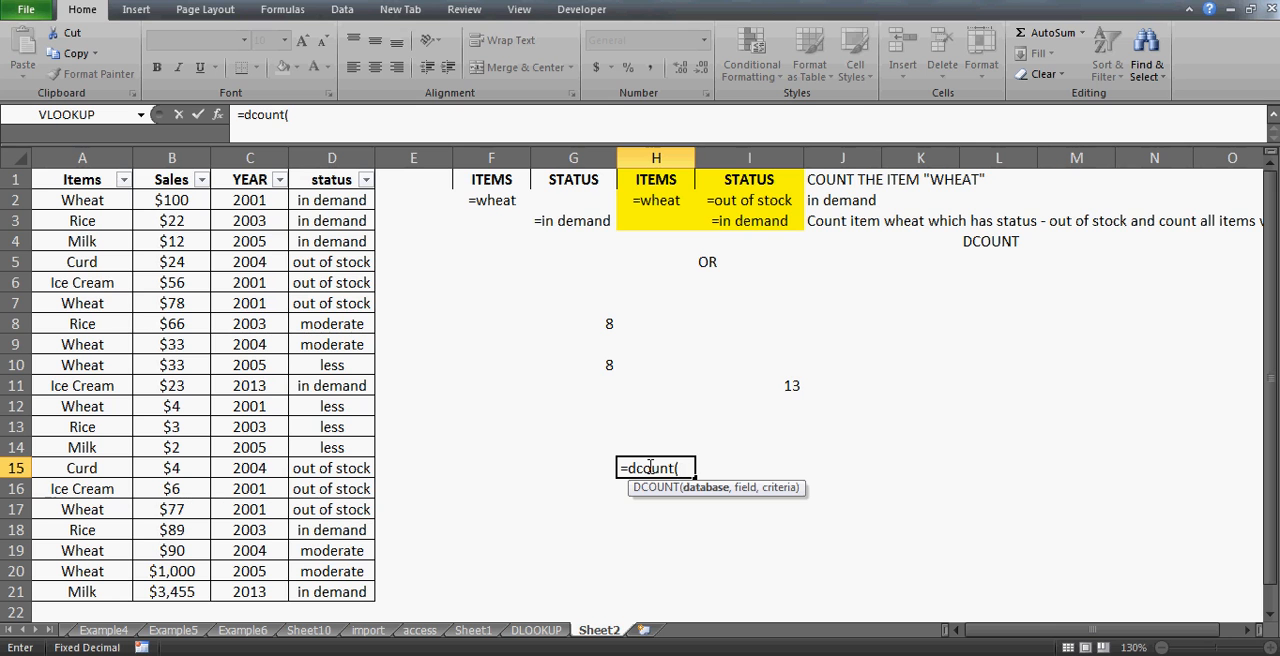
- Complete the DCOUNT formula in H15 with database A1:D21, field "sales" and criteria range H1:I3
left_click(88, 179)
key("shift+Right")
key("shift+Right")
key("shift+Right")
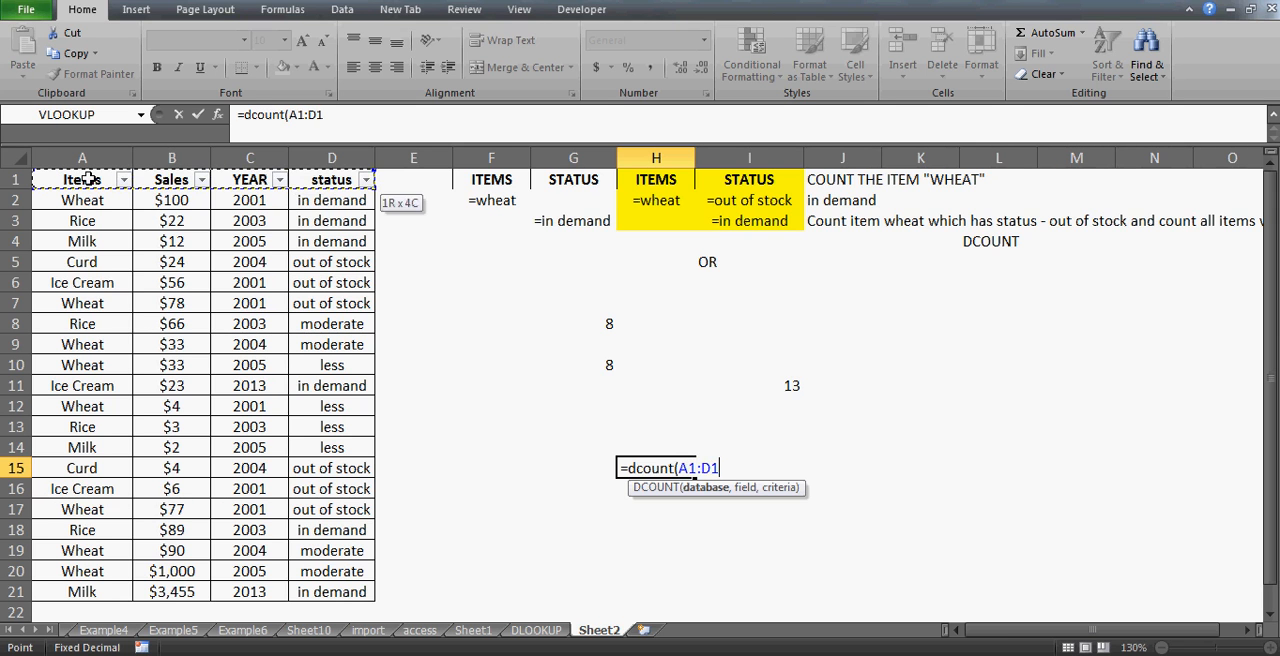
key("ctrl+shift+Down")
type(",")
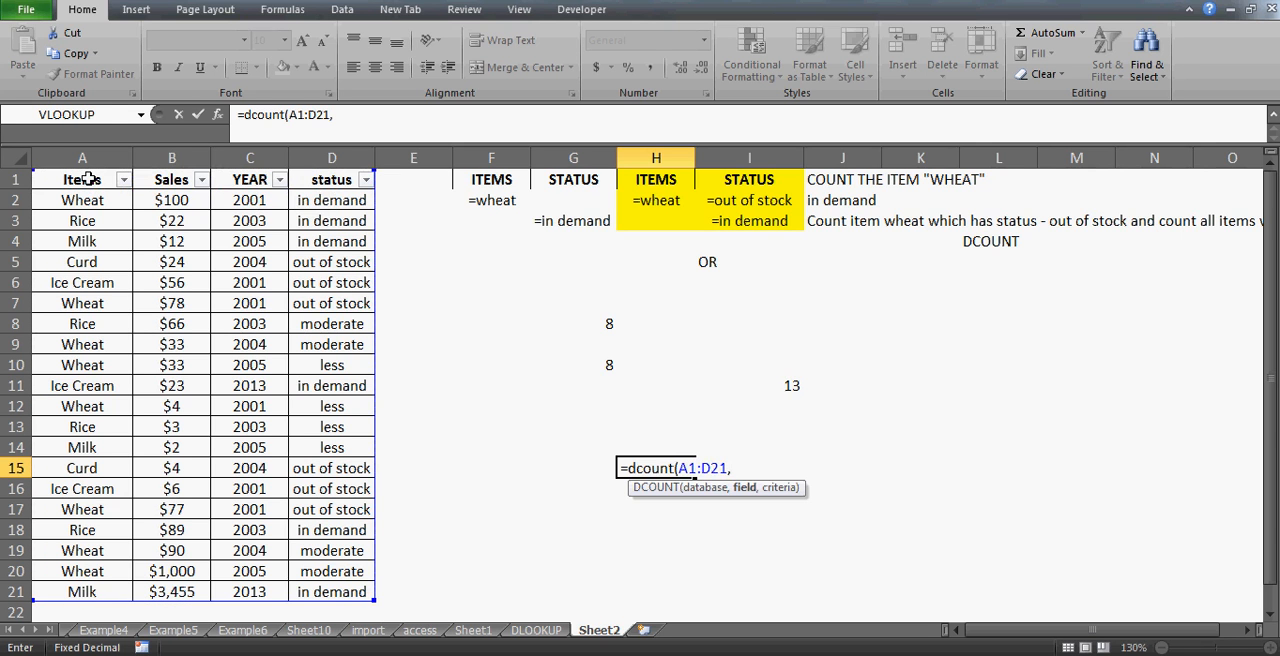
type("\"sales\",")
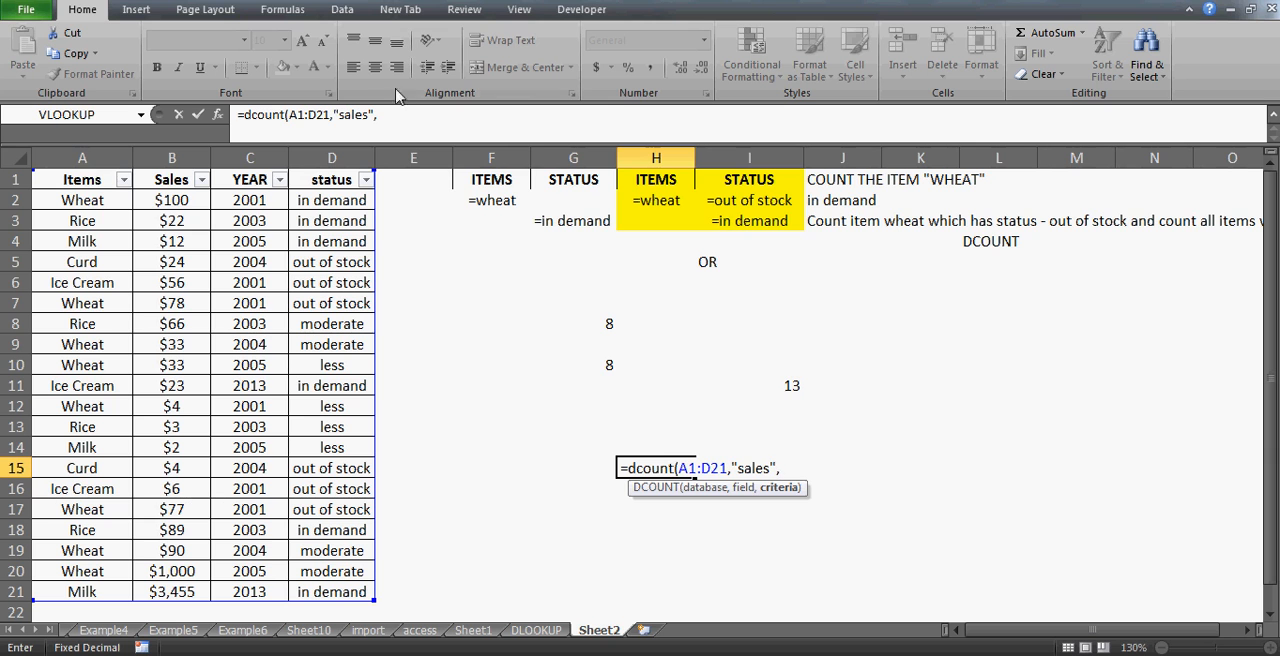
left_click(655, 179)
left_click_drag(655, 179, 750, 221)
type(")")
key("Return")
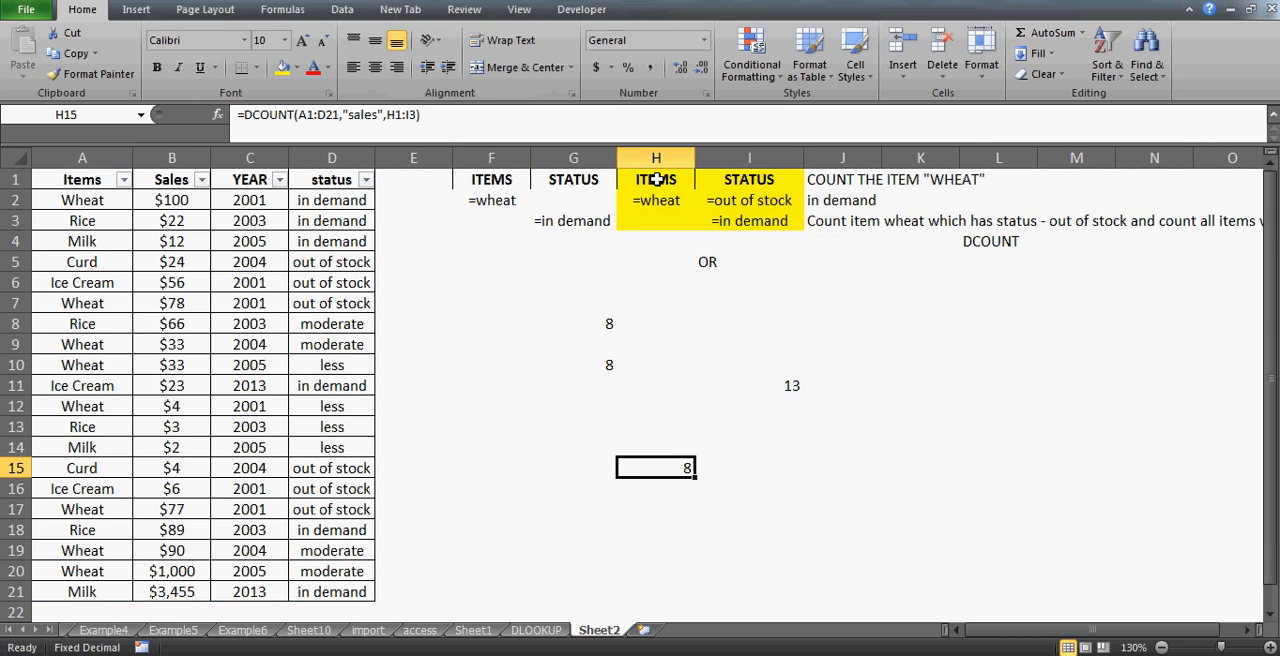
- Filter the Items column of the sales table to show only Wheat
key("Down")
key("Up")
left_click(96, 174)
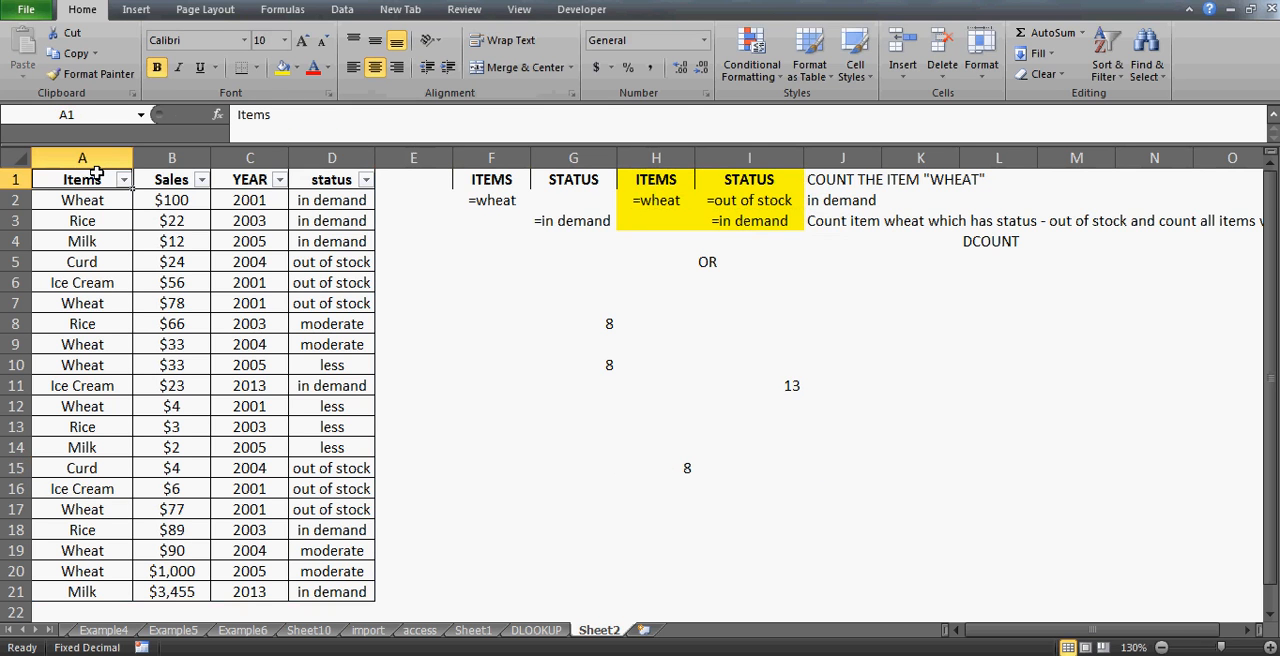
key("Down")
key("alt+Down")
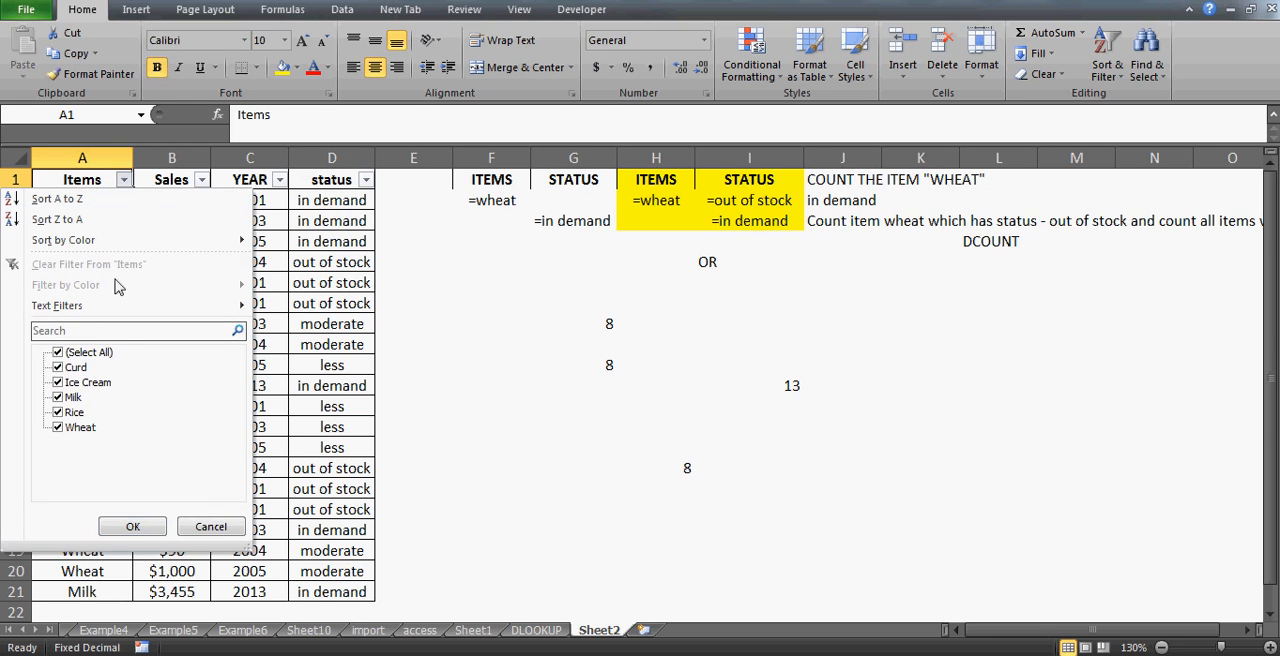
left_click(60, 354)
key("Down")
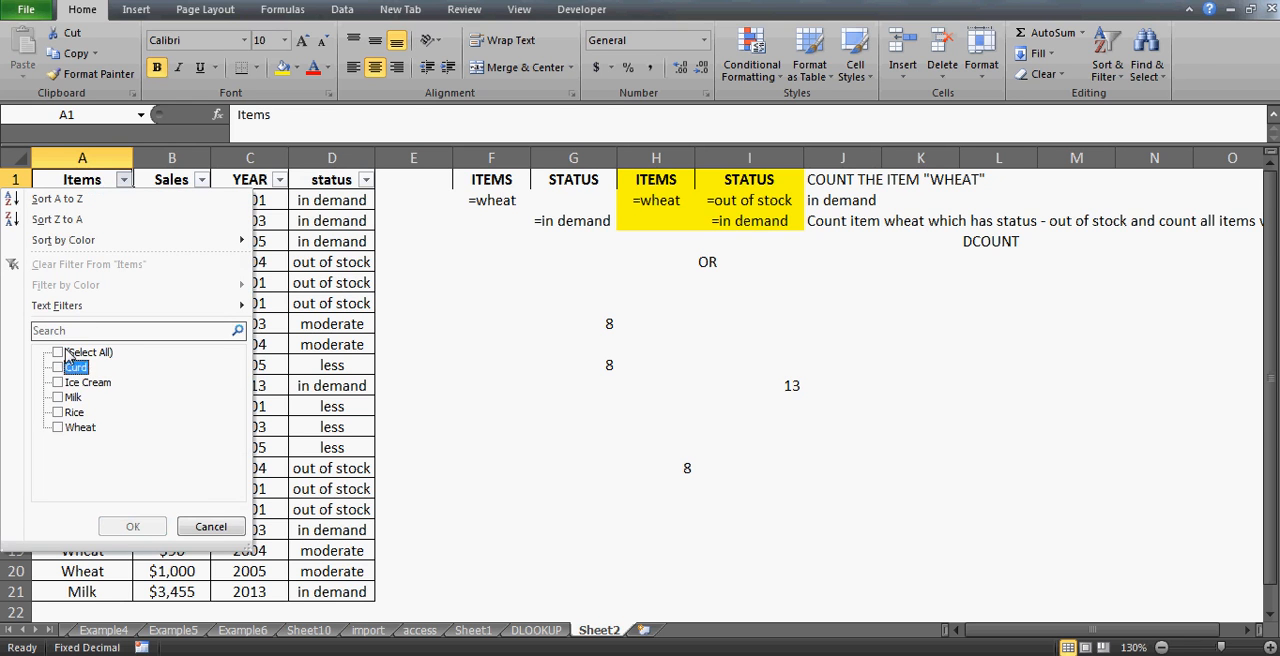
key("Down")
key("Down")
key("Down")
key("Down")
key("space")
key("Return")
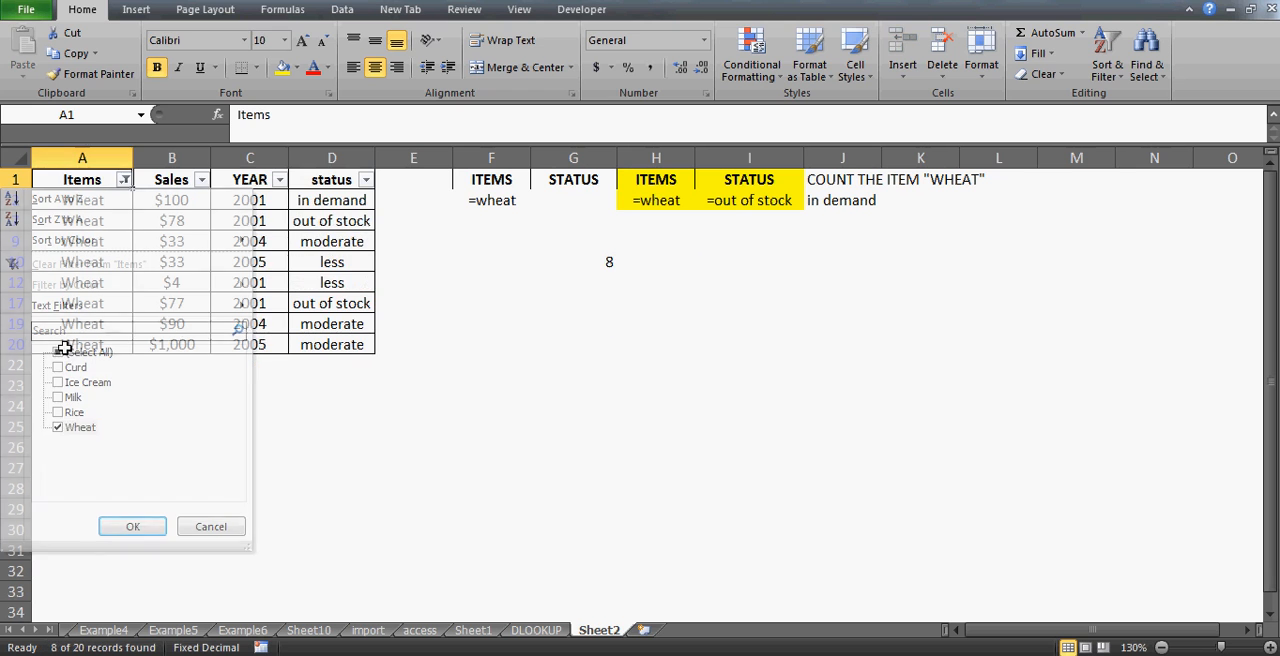
- Filter the status column to show only out of stock rows
key("Right")
key("Right")
key("Right")
key("alt+Down")
key("Down")
key("Down")
key("Down")
key("Down")
key("Down")
key("Down")
key("Down")
key("Down")
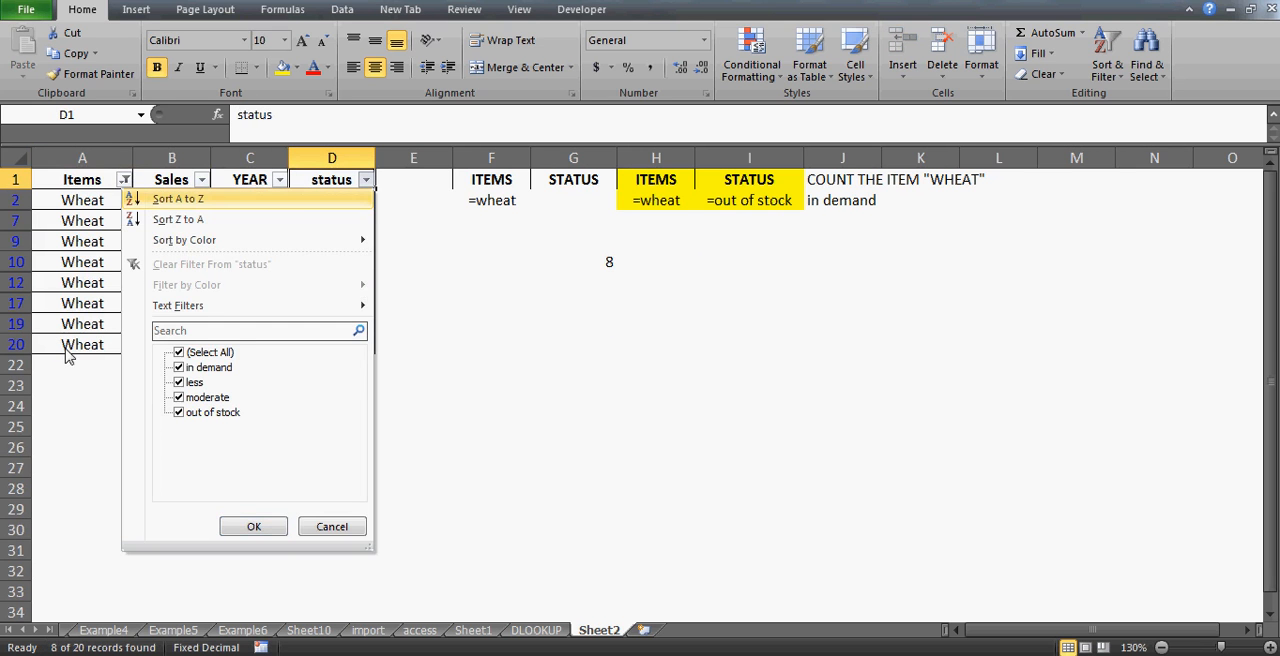
key("space")
key("Down")
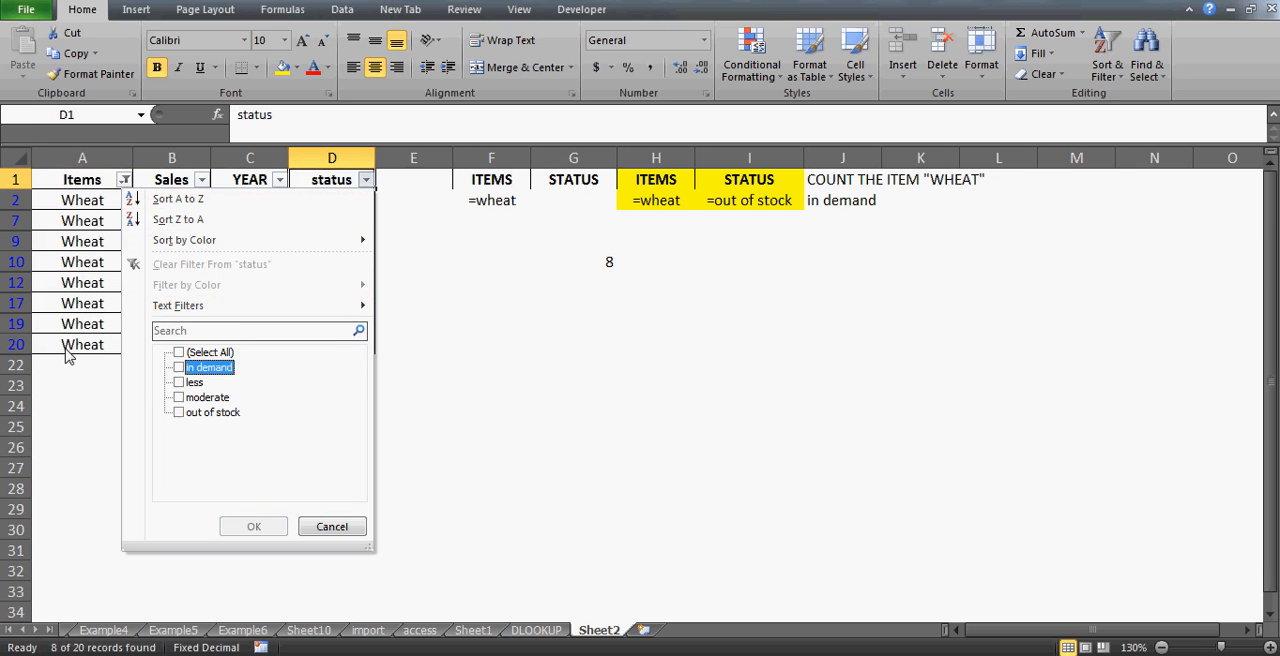
key("Down")
key("Down")
key("Down")
key("space")
key("Return")
- Select the filtered out of stock rows, then clear all filters from the table
key("Down")
key("shift+Down")
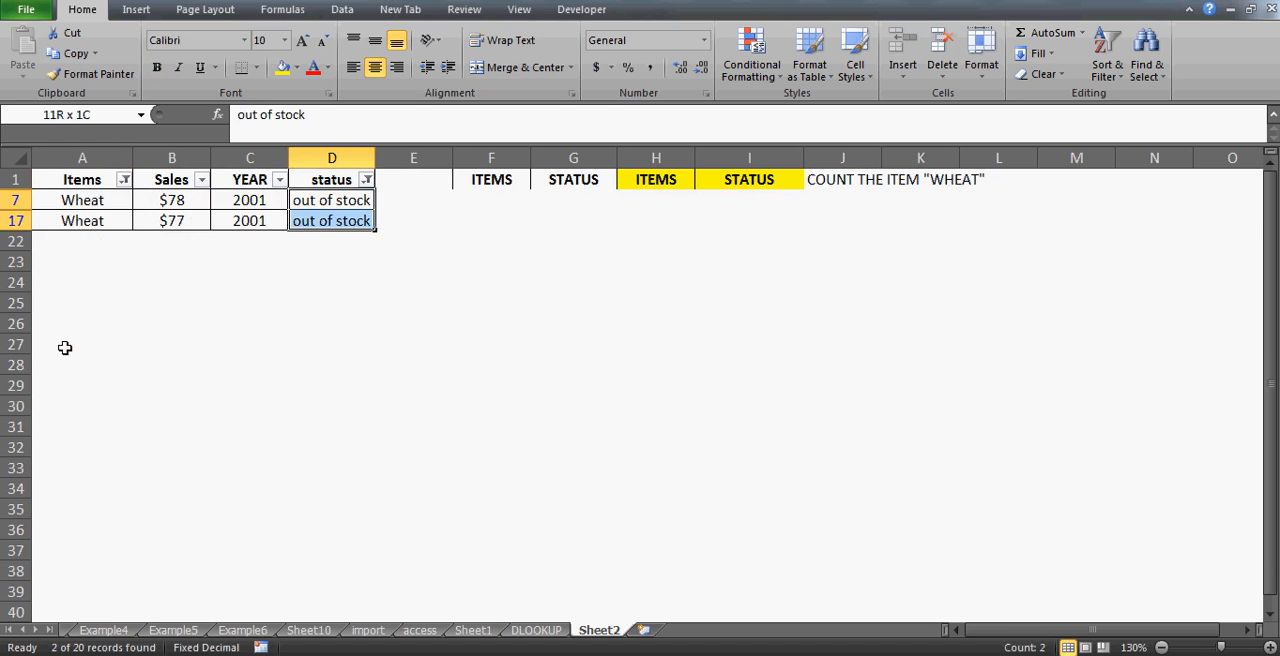
key("Up")
key("alt+d")
key("f")
key("s")
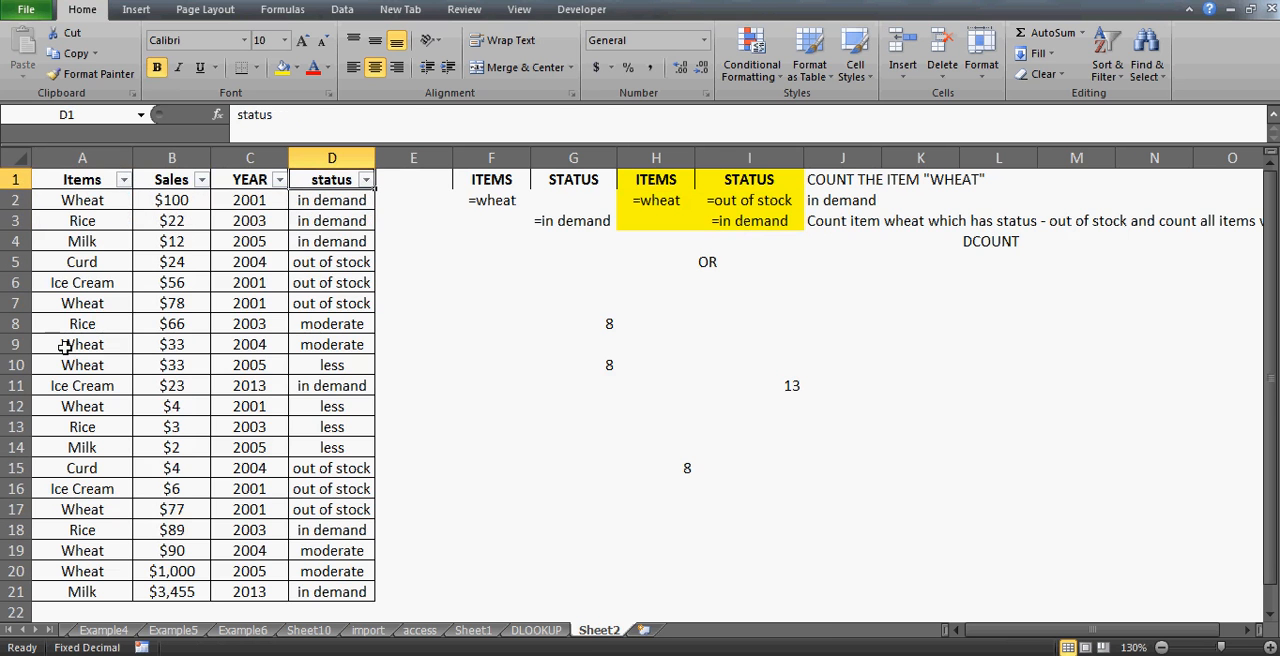
- Filter the status column to show only in demand rows
key("alt+Down")
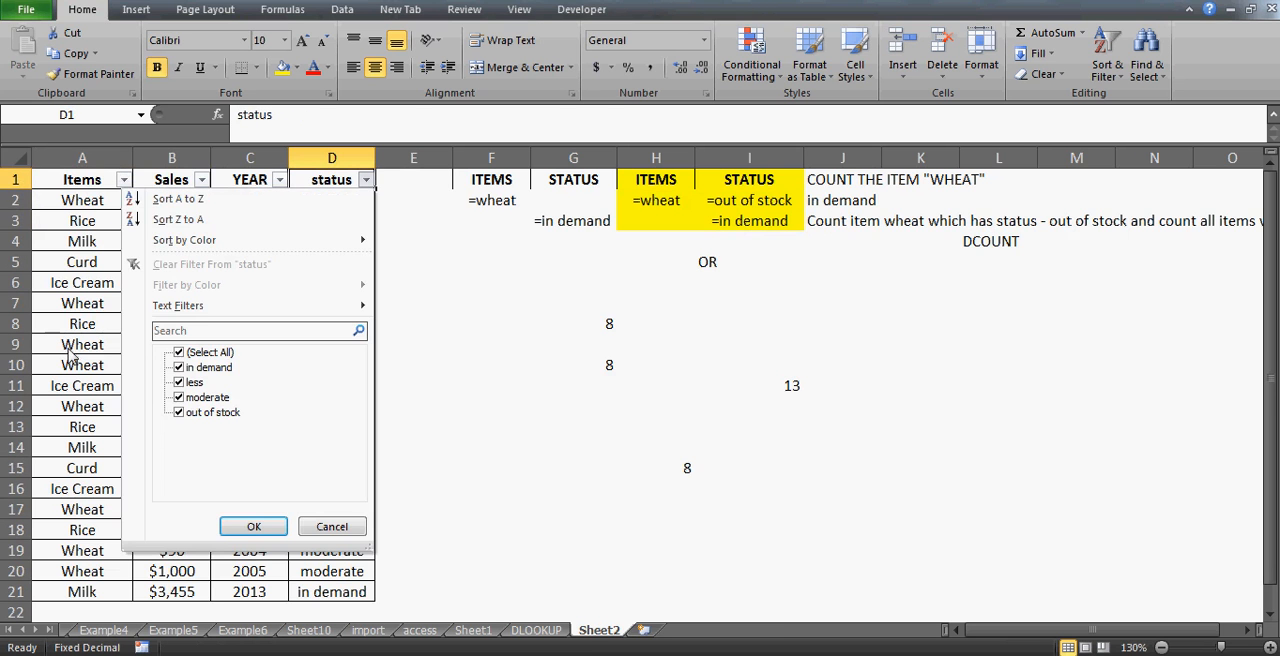
left_click(188, 354)
key("Down")
key("space")
key("Return")
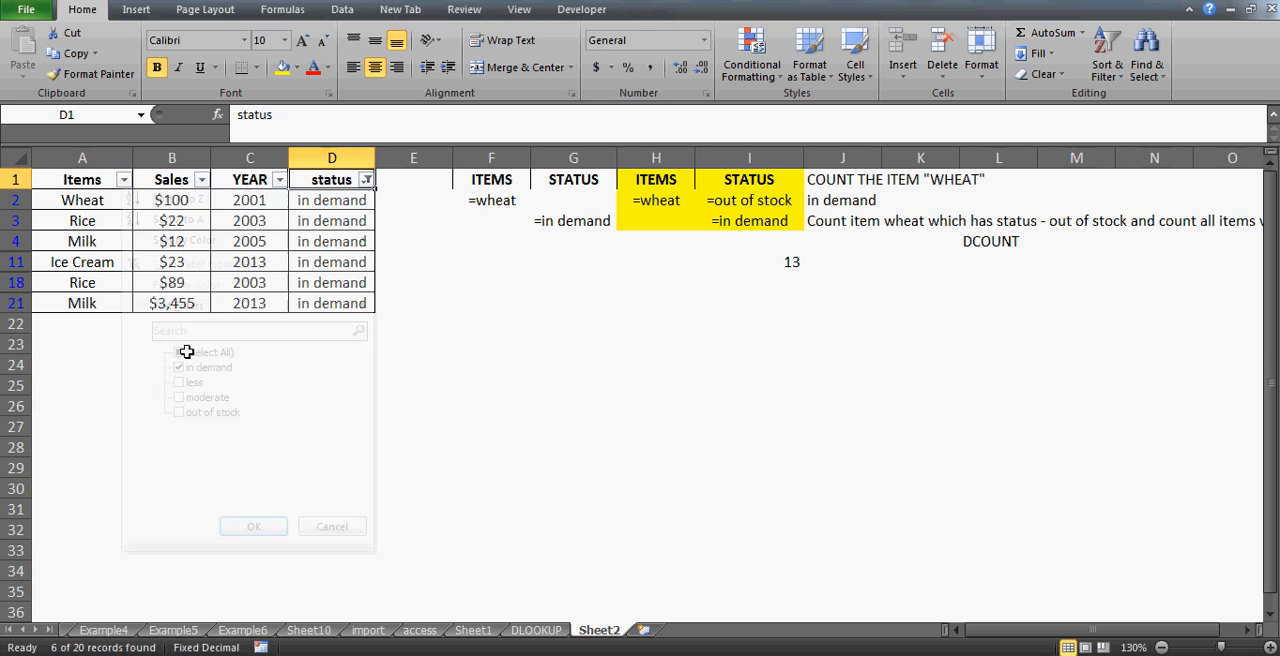
- Exclude Wheat from the Items filter
key("alt+Down")
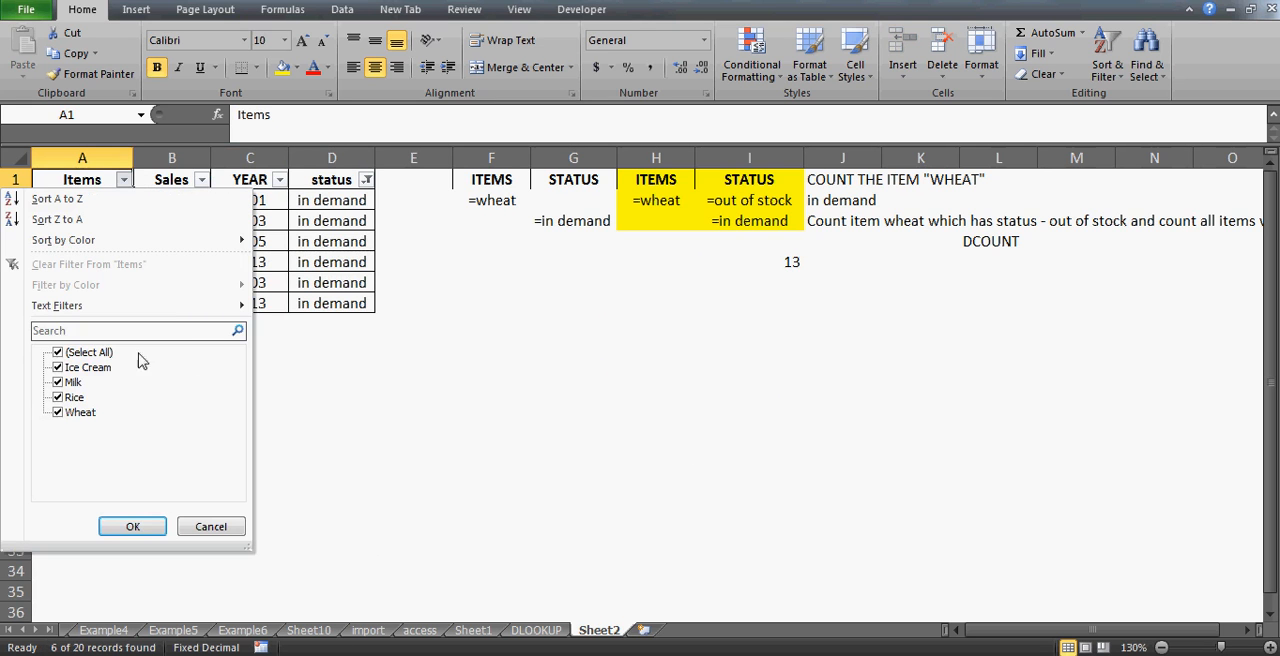
left_click(60, 413)
key("Return")
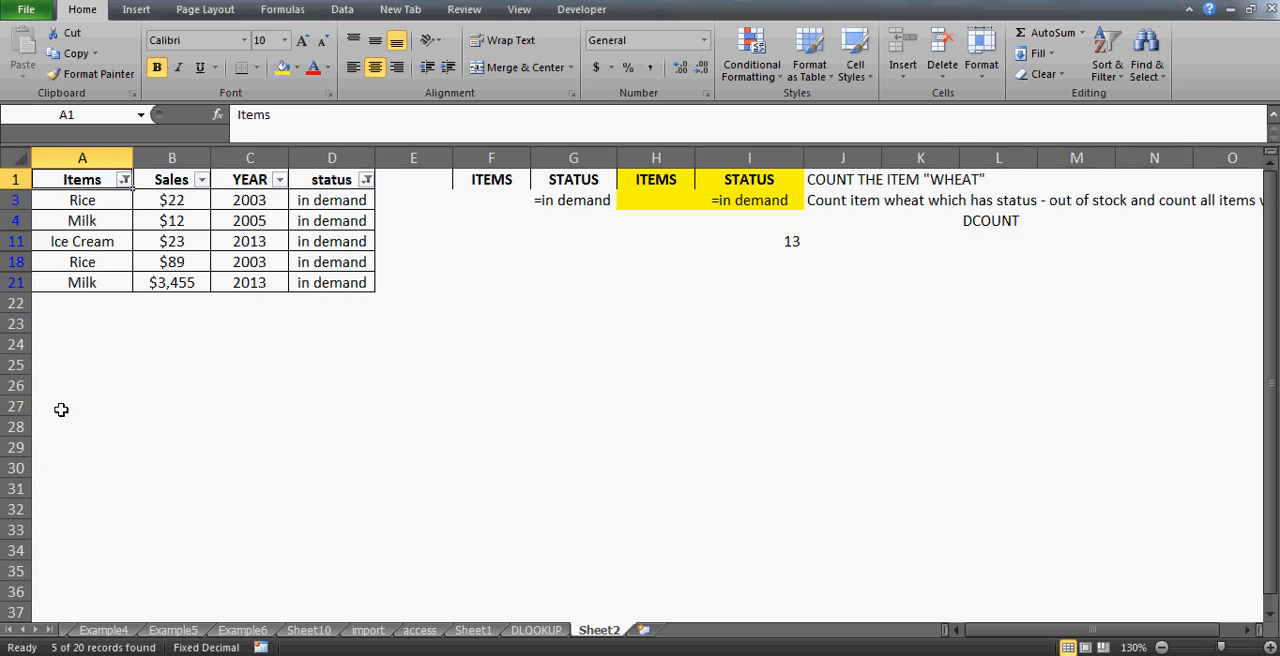
- Select and review the visible in demand item cells in column A
key("Down")
key("shift+Down")
key("shift+Down")
key("shift+Down")
key("shift+Down")
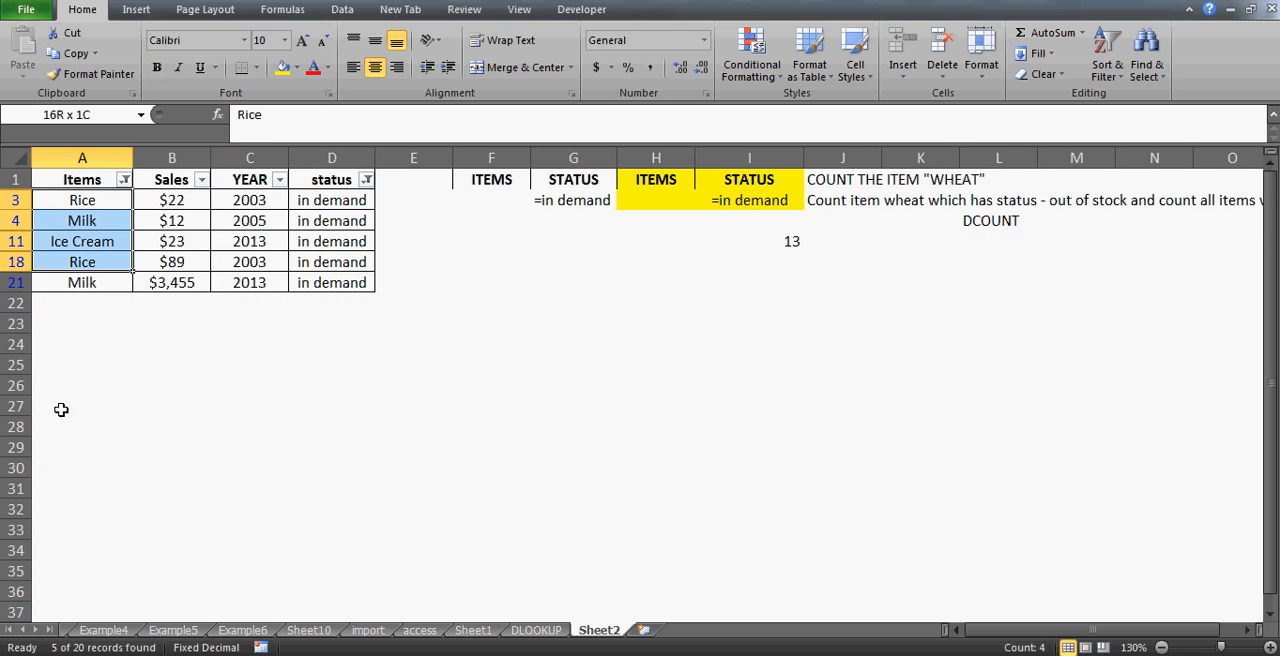
key("Up")
key("Down")
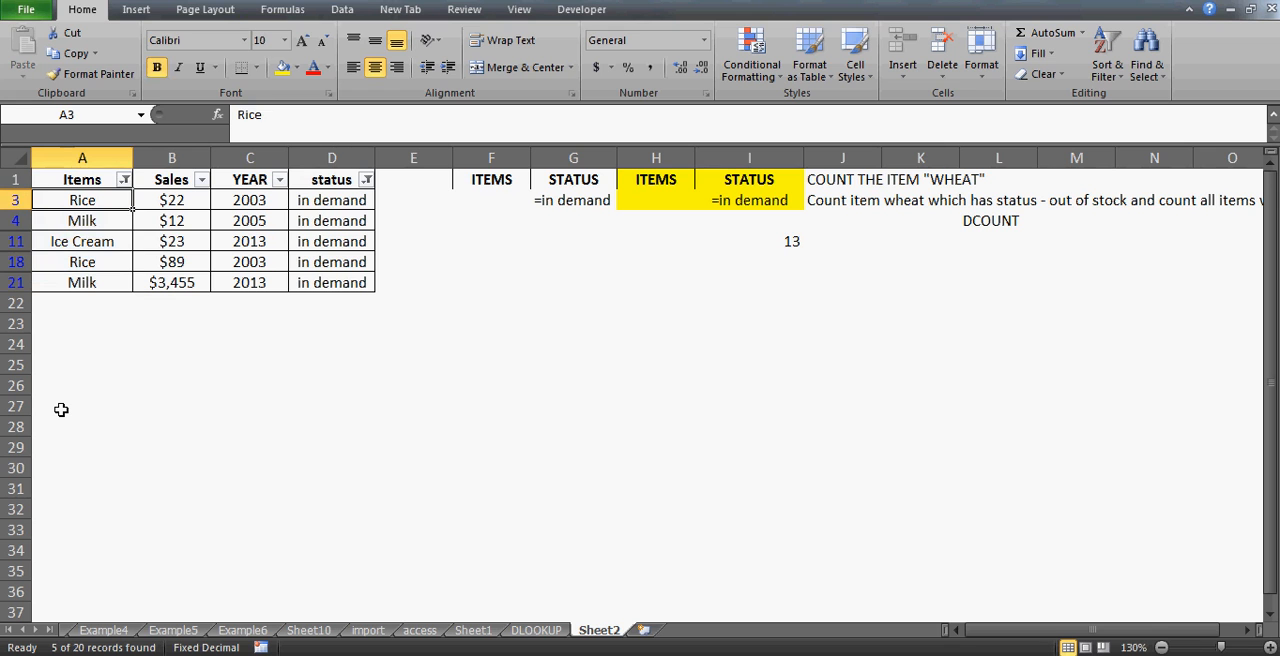
key("Down")
key("Down")
key("Down")
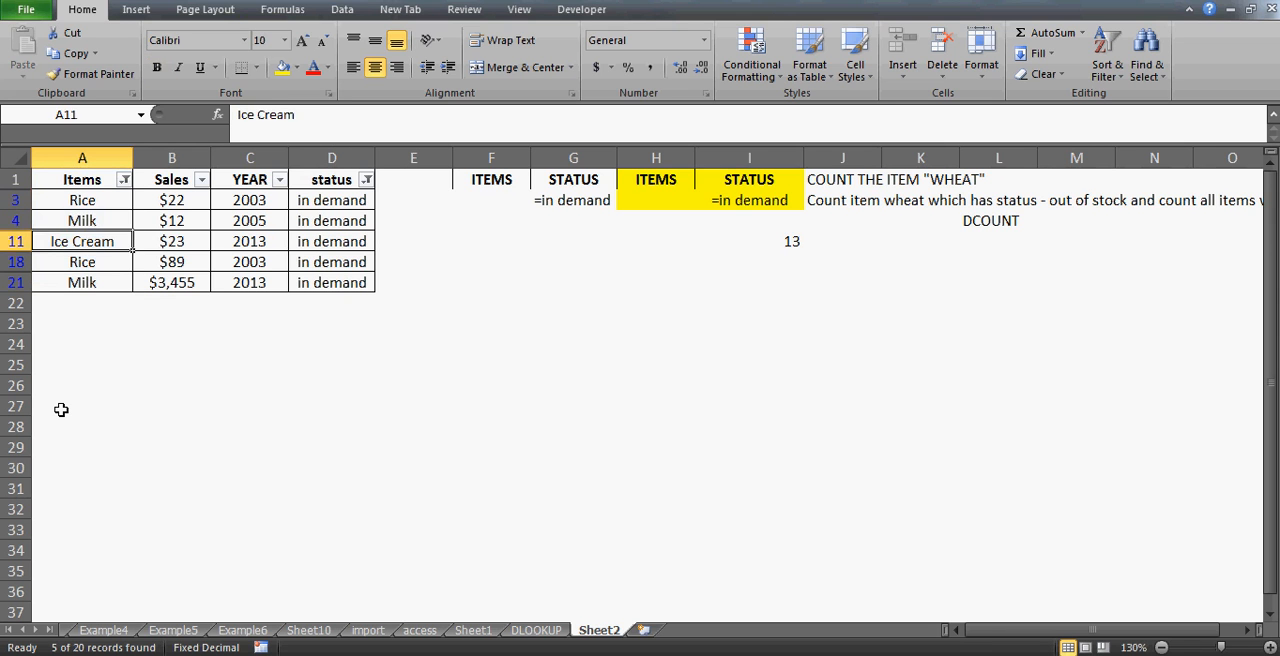
key("Up")
key("Up")
key("Up")
key("ctrl+shift+Down")
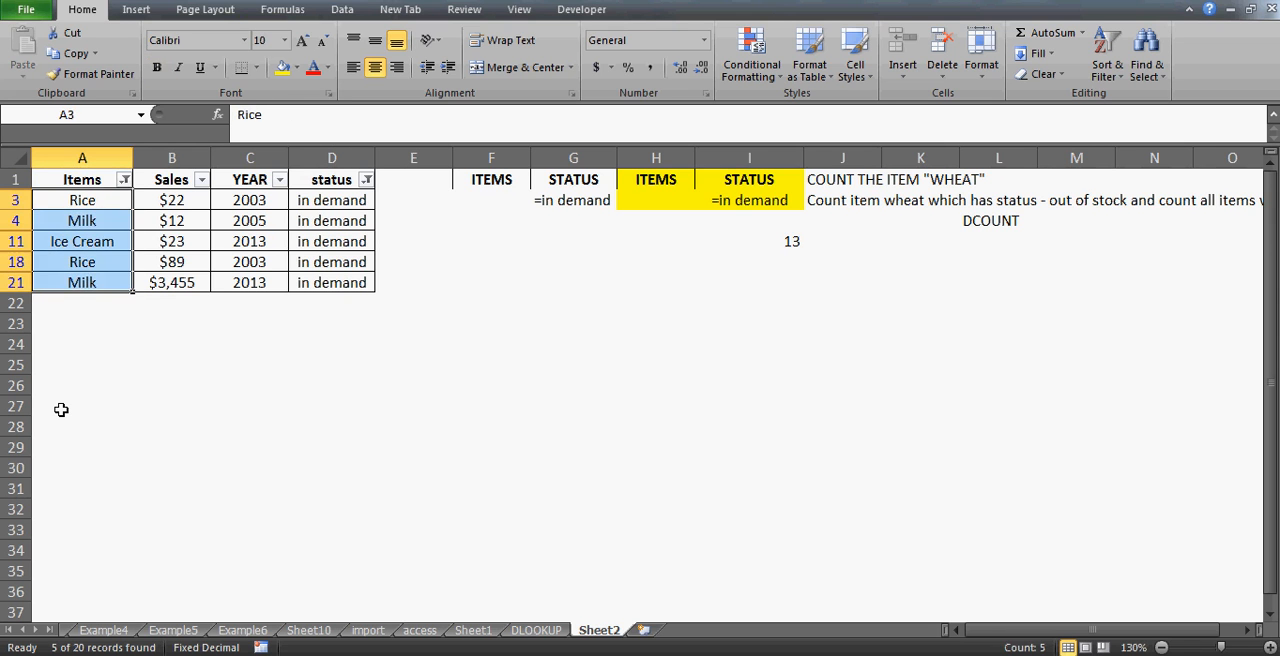
- Clear all filters and select the DCOUNT result cell H15
key("alt+d")
key("f")
key("s")
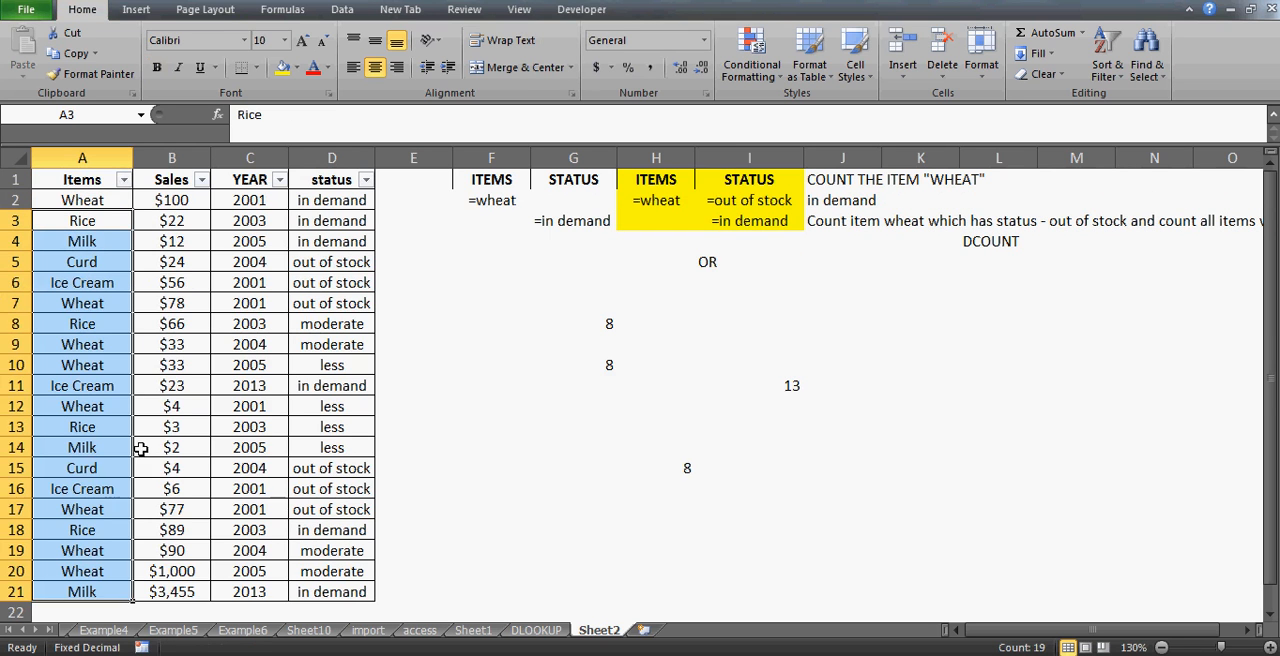
left_click(698, 470)
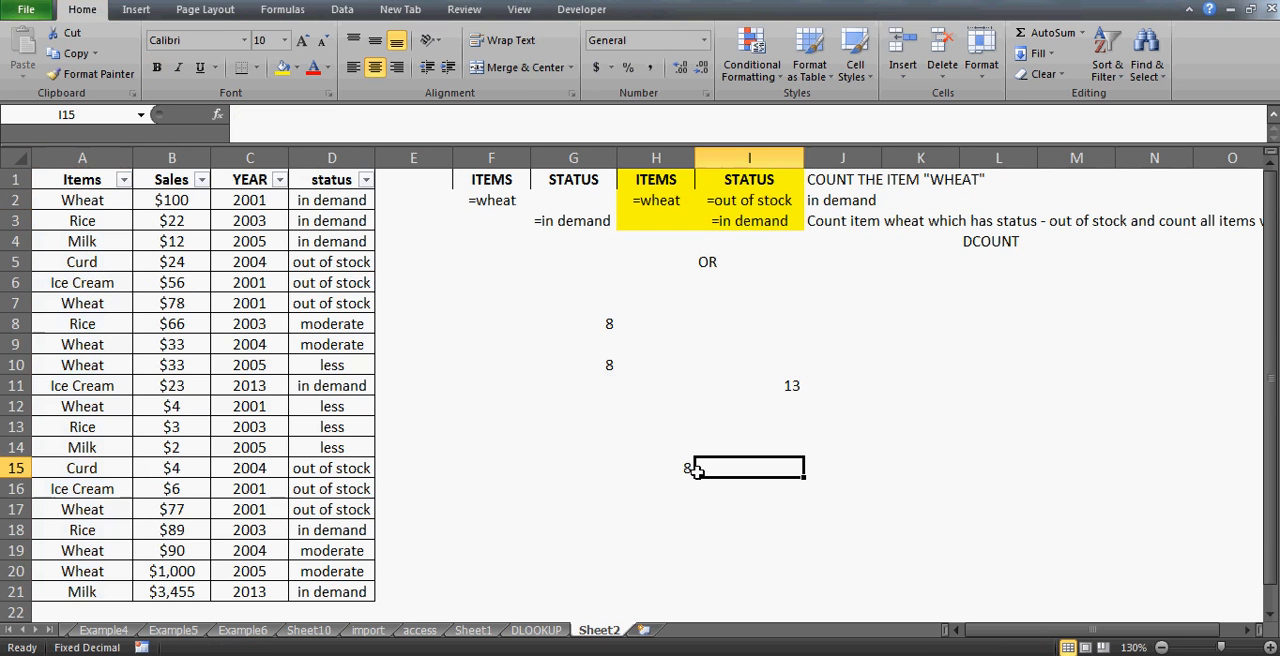
left_click(678, 466)
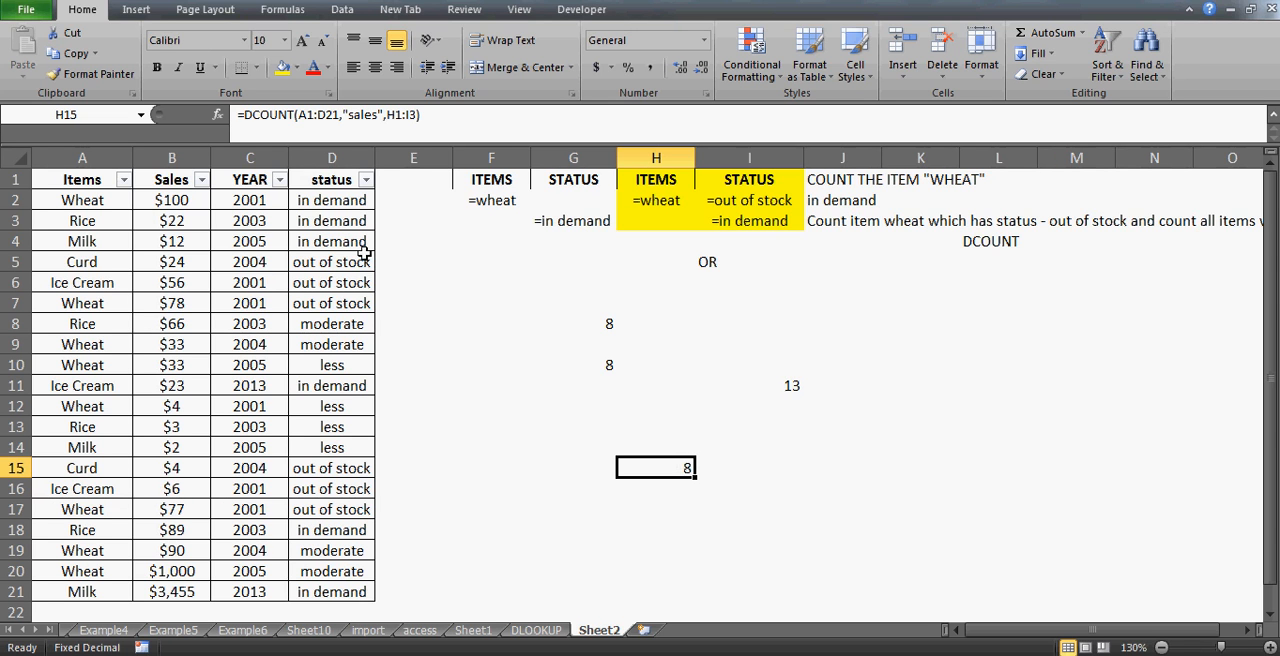
- Filter the Items column to show only Wheat
left_click(90, 177)
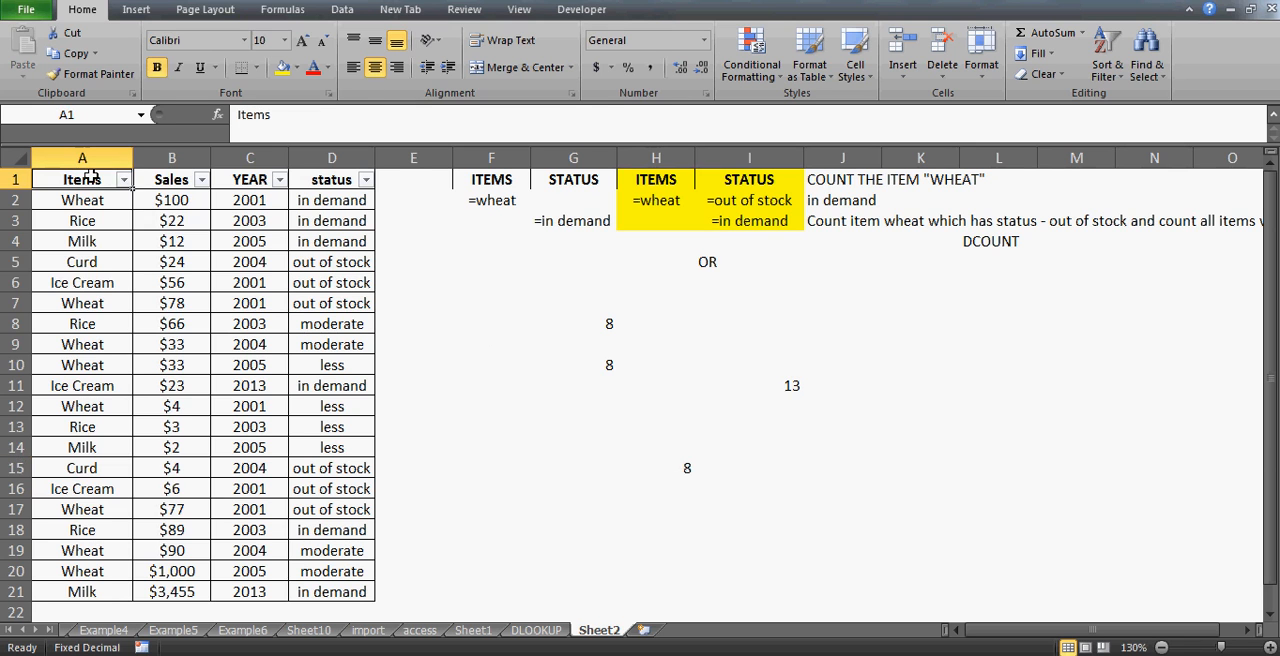
key("alt+Down")
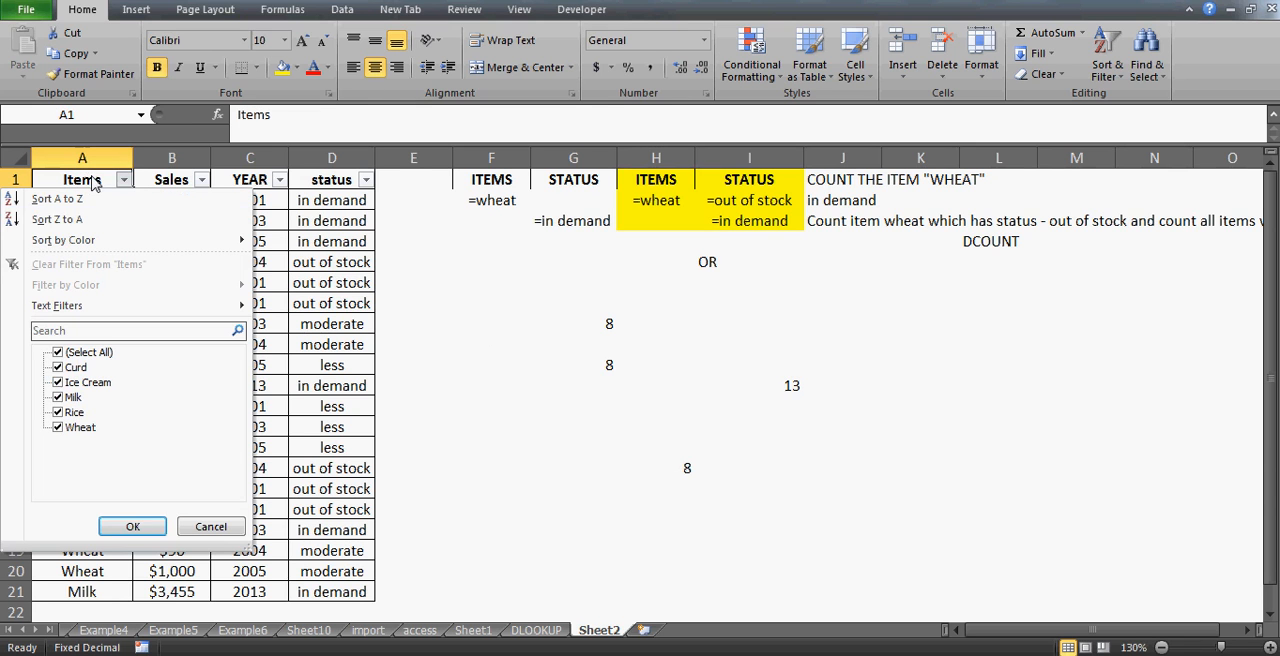
left_click(58, 352)
key("Down")
key("Down")
key("Down")
key("space")
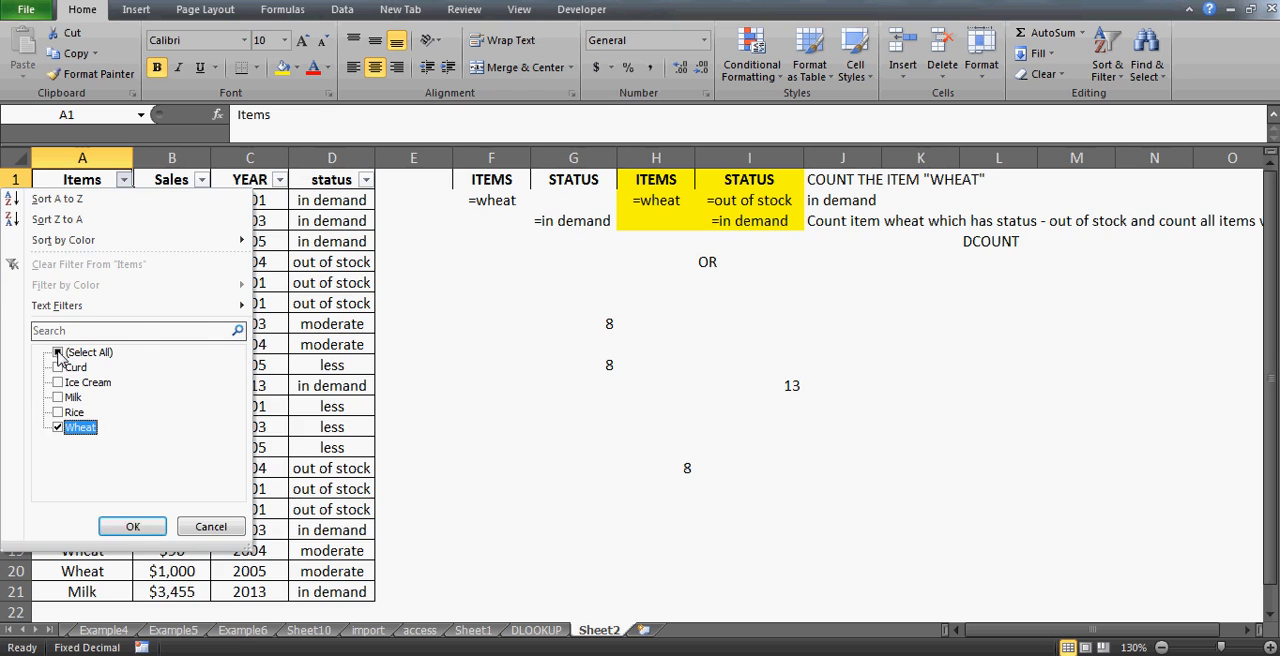
key("Return")
- Filter the status column to show only out of stock rows
key("Right")
key("Right")
key("Right")
key("Right")
key("Left")
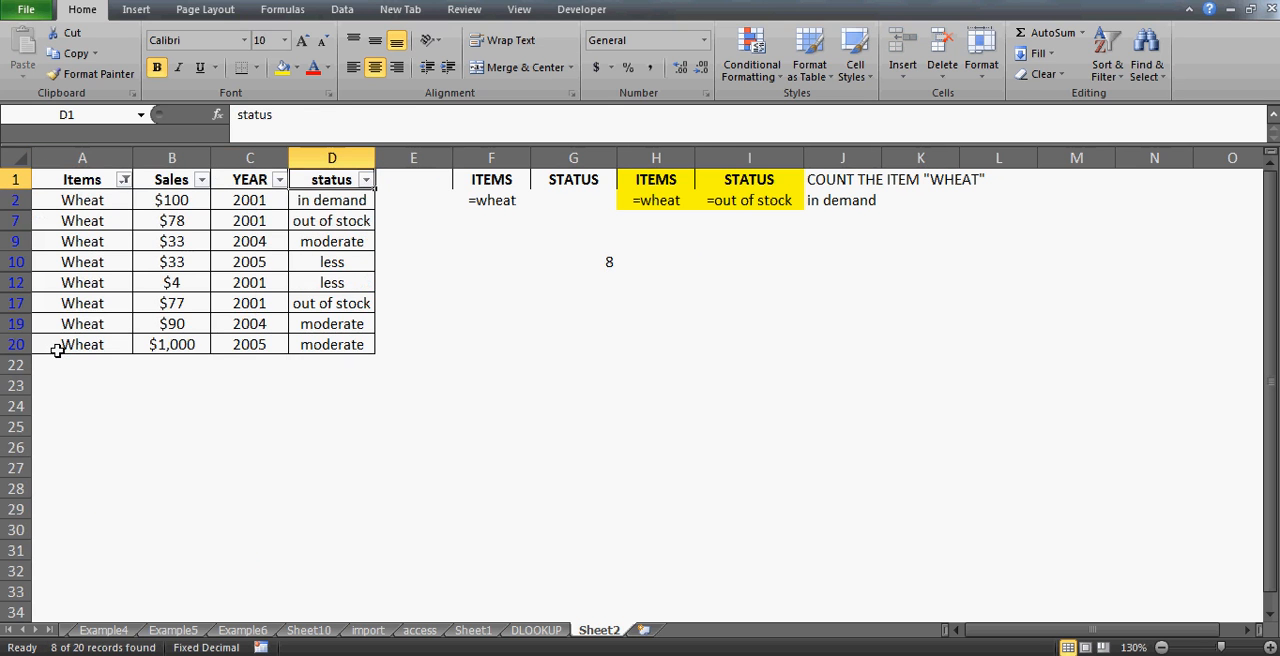
key("alt+Down")
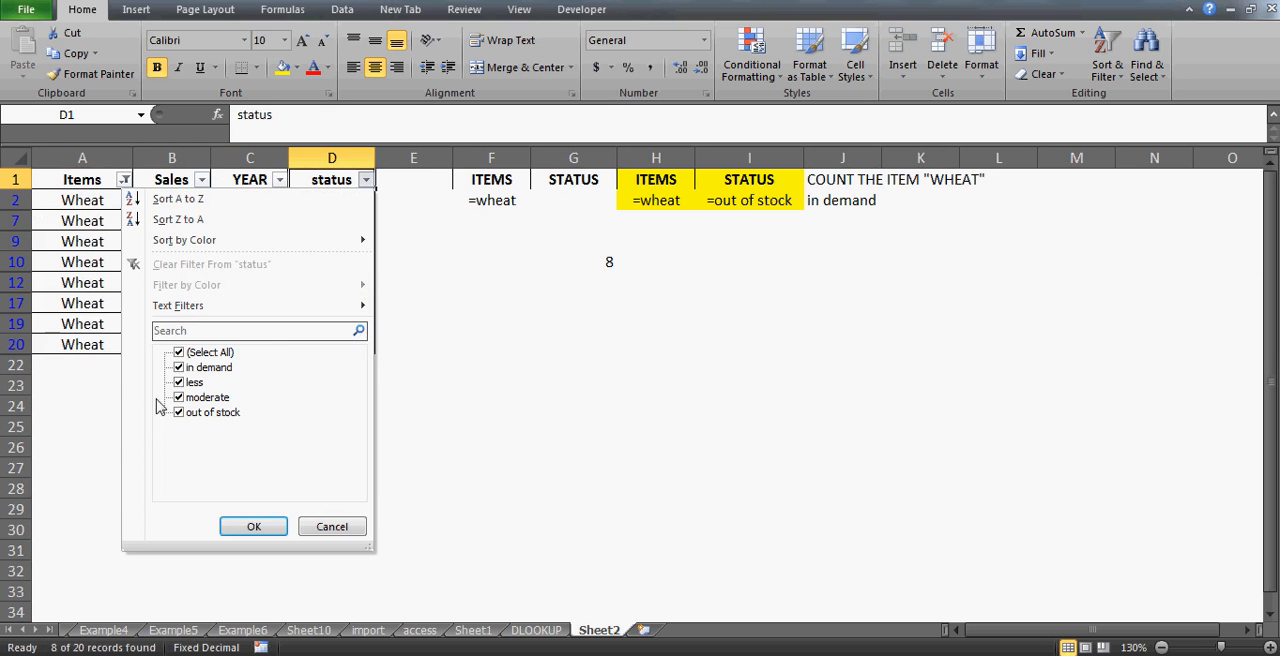
left_click(183, 354)
key("Down")
key("Down")
key("Down")
key("Down")
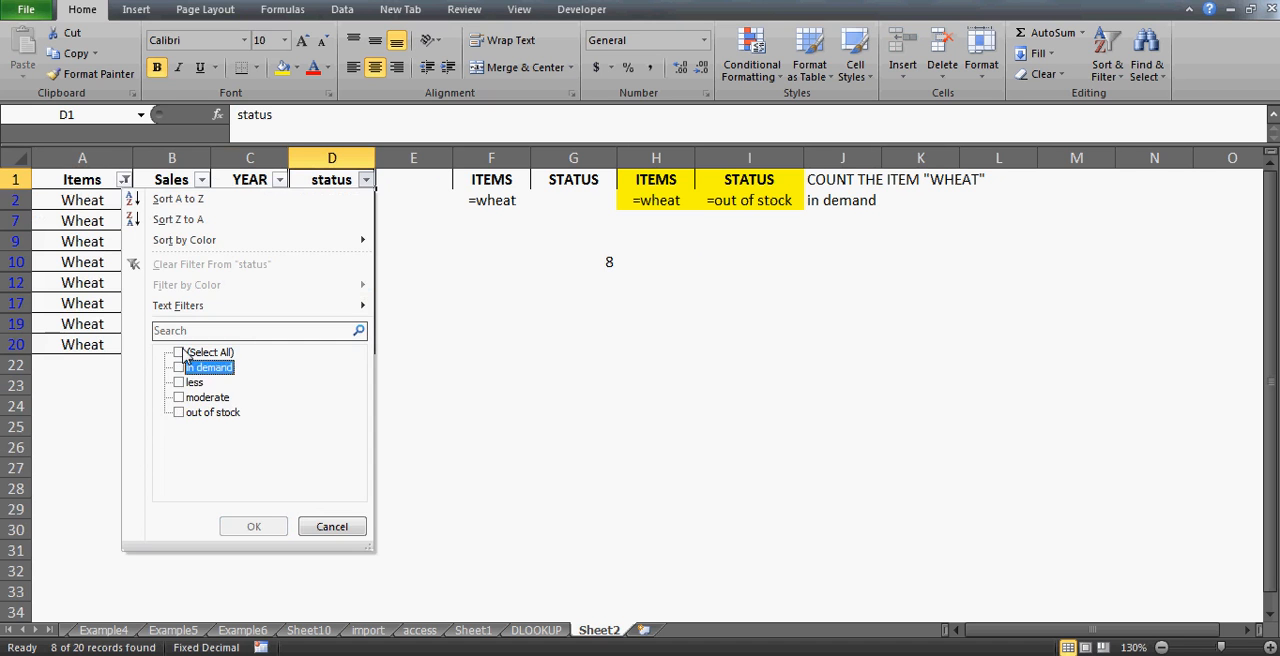
key("space")
key("Return")
- Clear all filters from the sales table
key("Down")
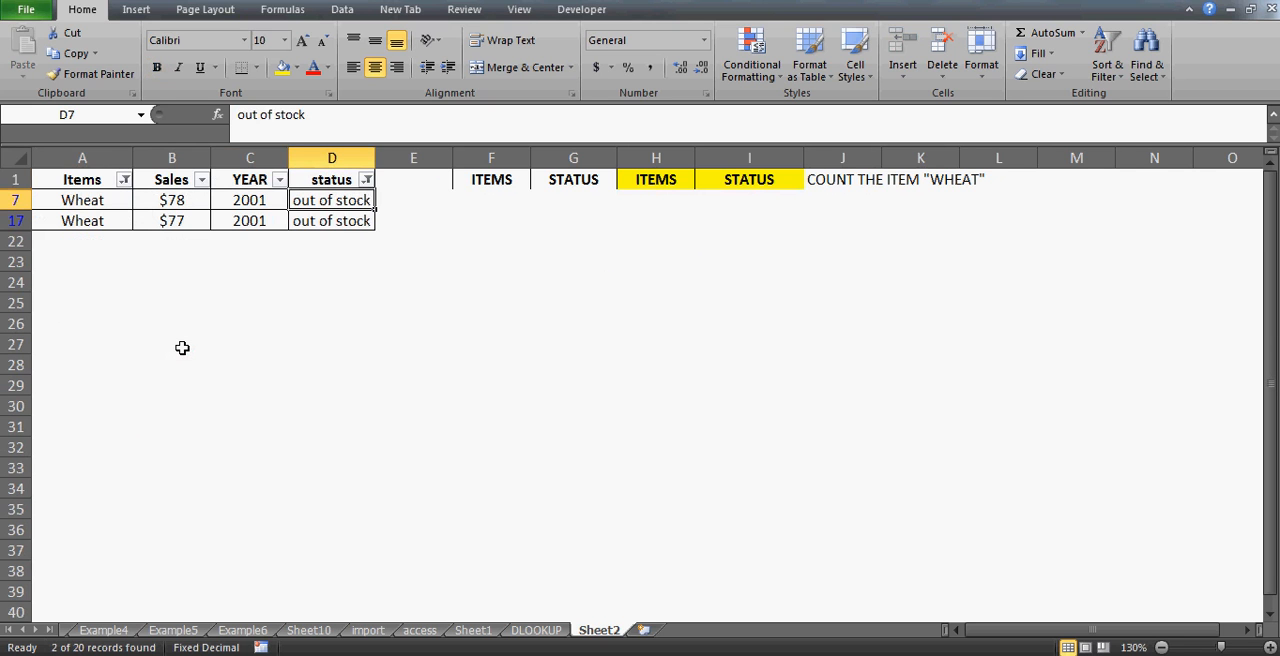
key("Up")
key("alt+a")
key("c")
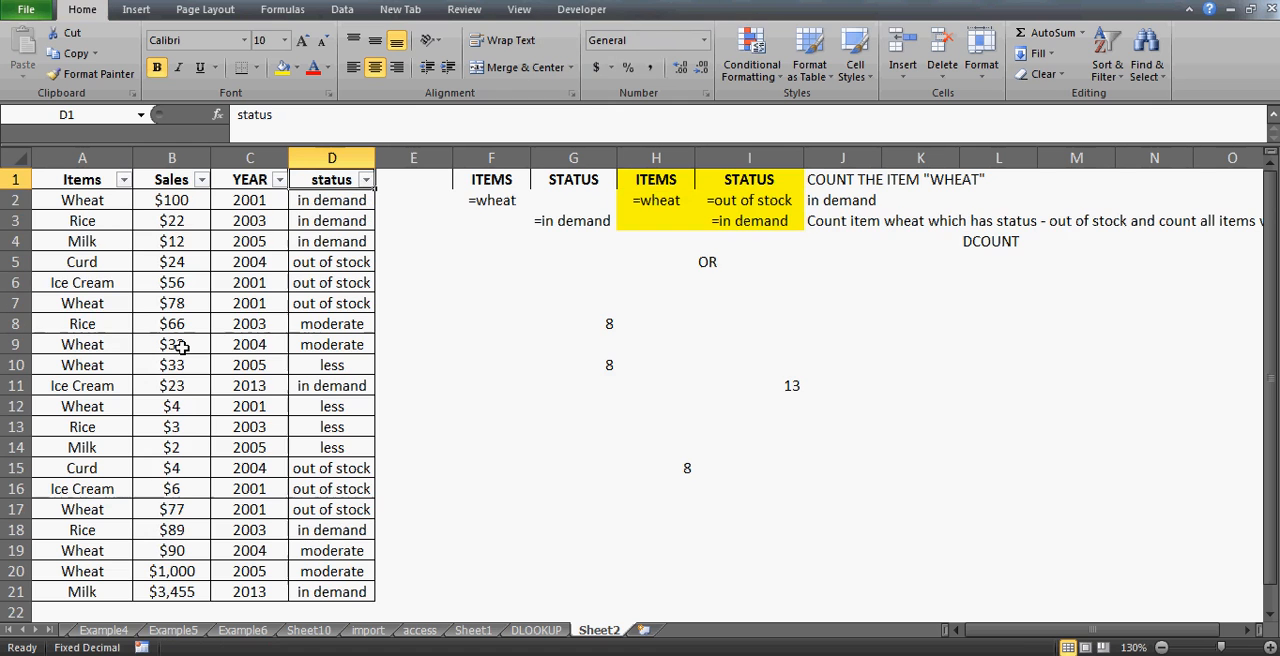
- Filter the status column to show only in demand rows
key("Down")
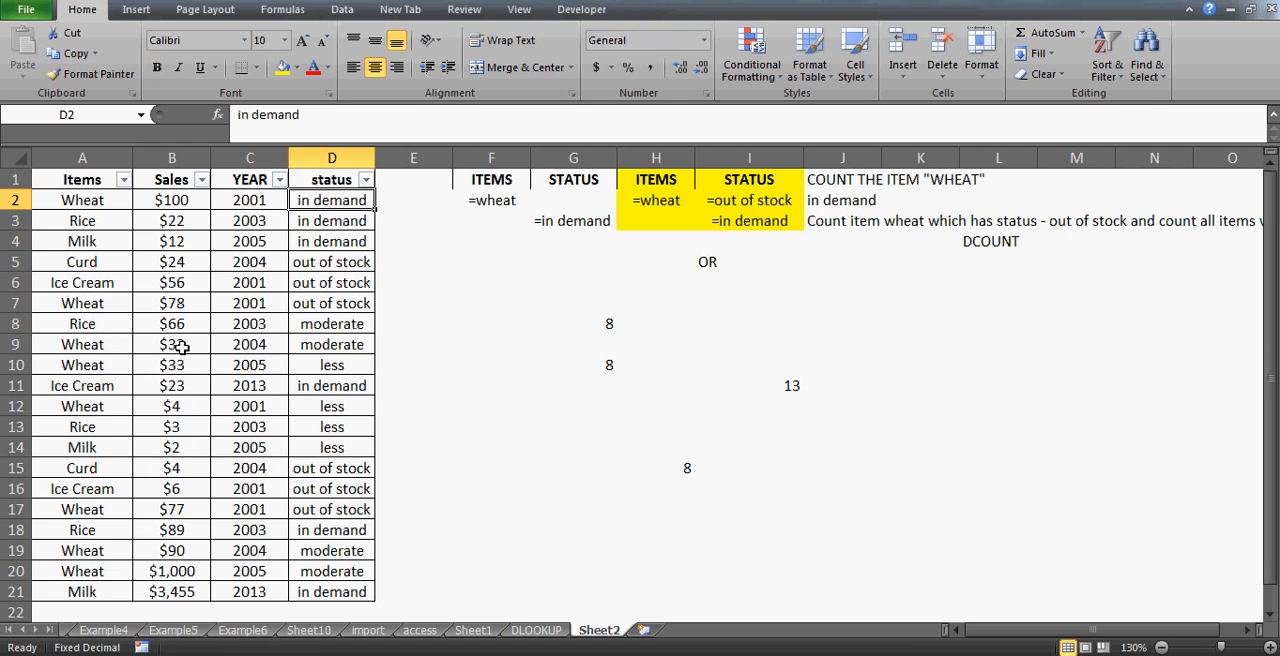
key("Down")
key("Down")
key("Down")
key("Down")
key("Down")
key("Down")
key("Down")
key("Down")
key("Down")
key("Down")
key("Down")
key("Down")
key("Down")
key("Down")
key("Down")
key("Down")
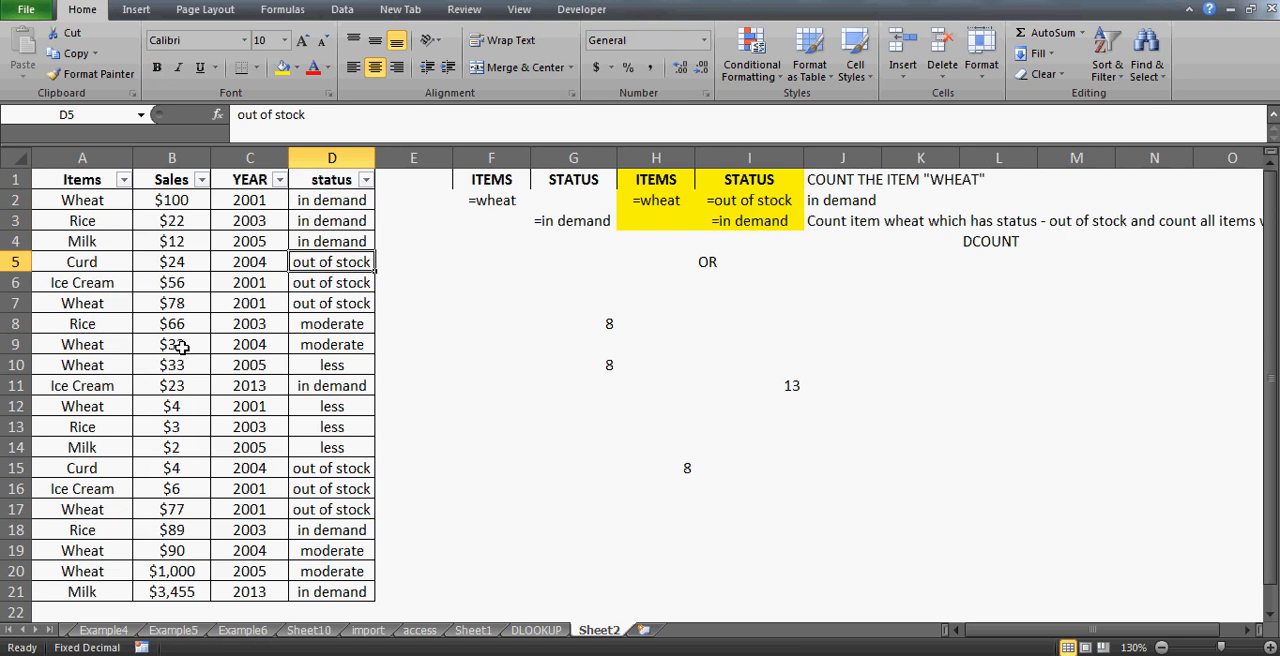
key("Up")
key("Up")
key("Up")
key("Up")
key("Up")
key("Up")
key("Up")
key("Up")
key("Up")
key("Up")
key("Up")
key("Up")
key("Up")
key("Up")
key("Up")
key("Up")
key("Up")
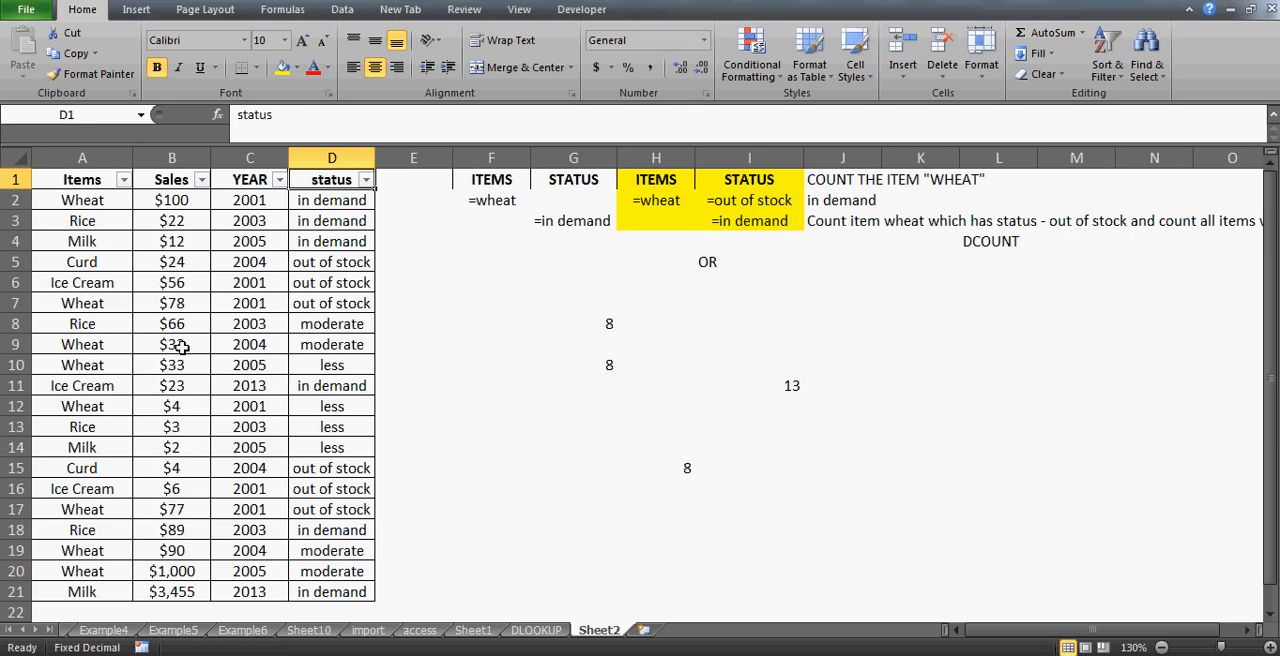
key("alt+Down")
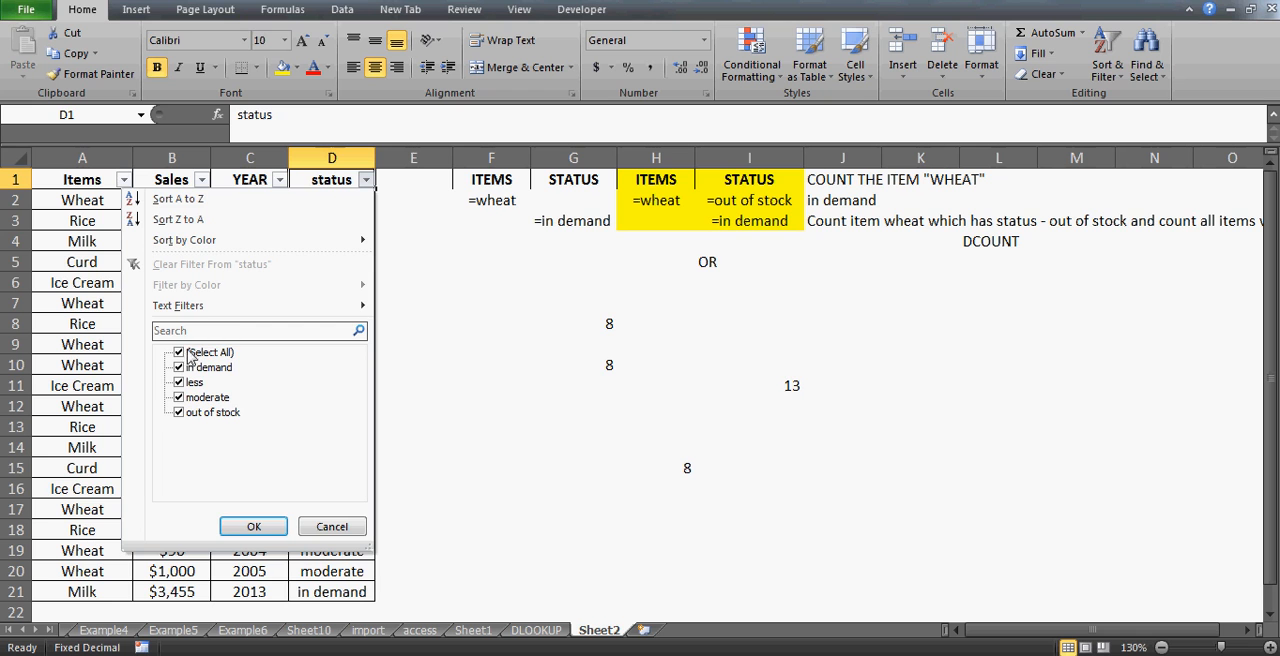
left_click(180, 353)
key("Down")
key("space")
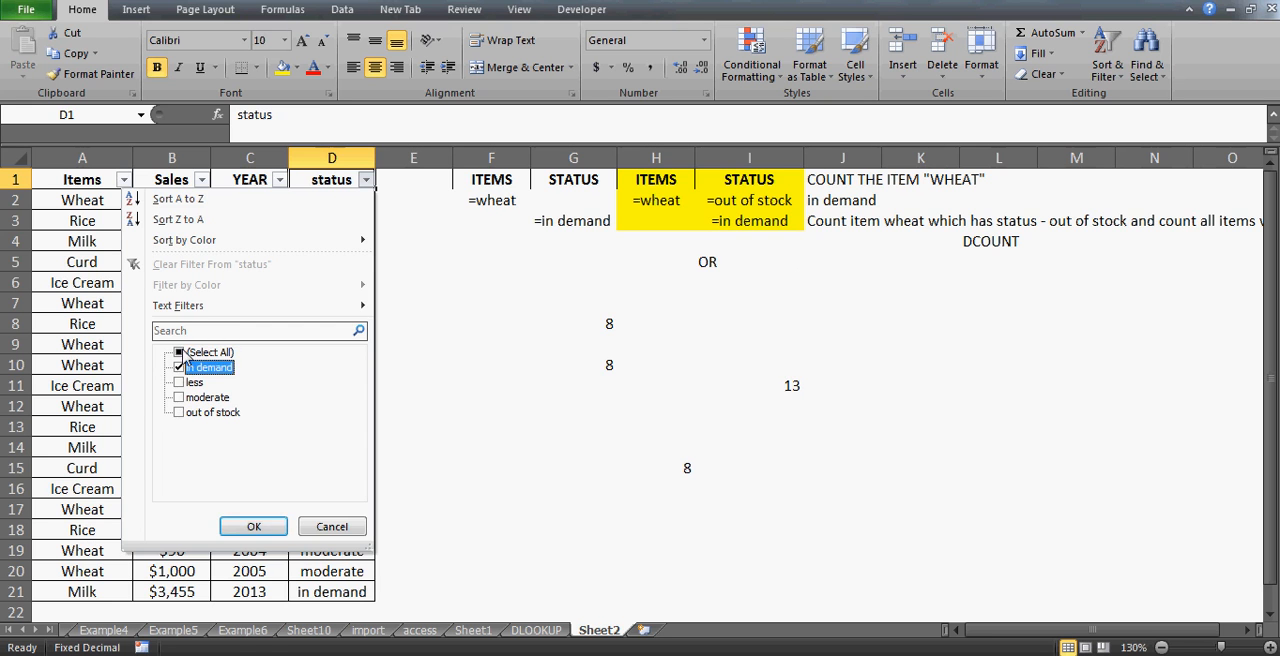
key("Return")
- Examine the filtered in-demand rows in the Items column and the criteria cells H2 and I2
key("Down")
key("Left")
key("Left")
key("Left")
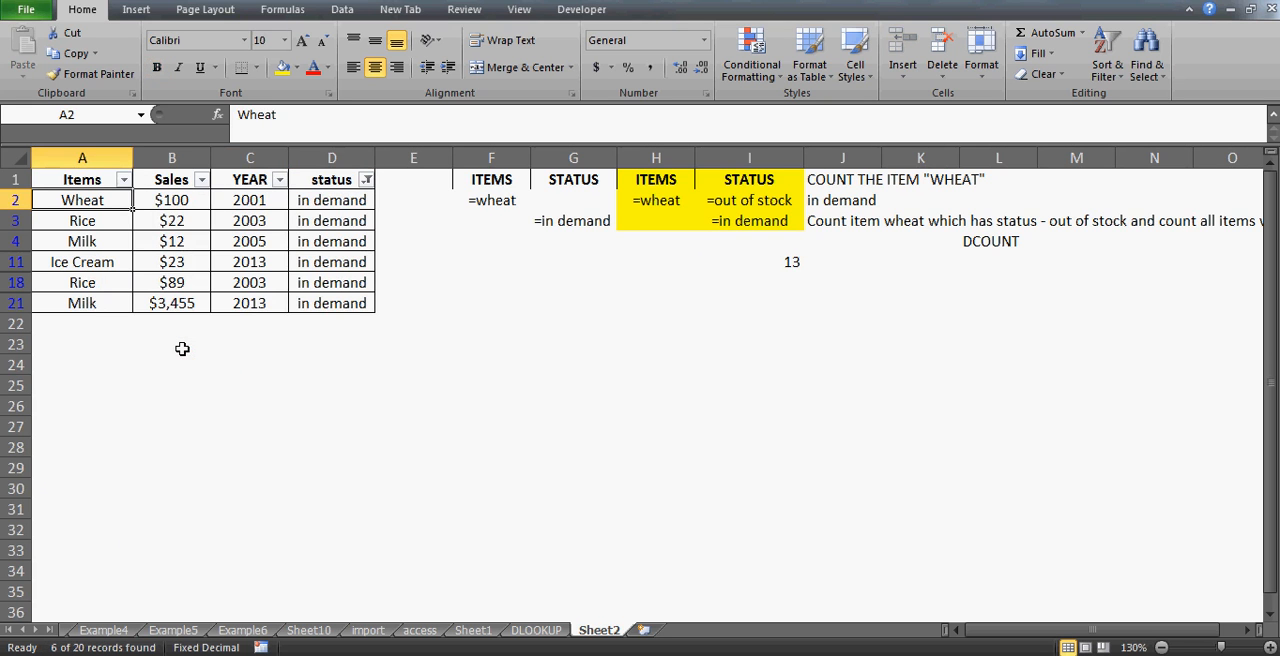
key("Down")
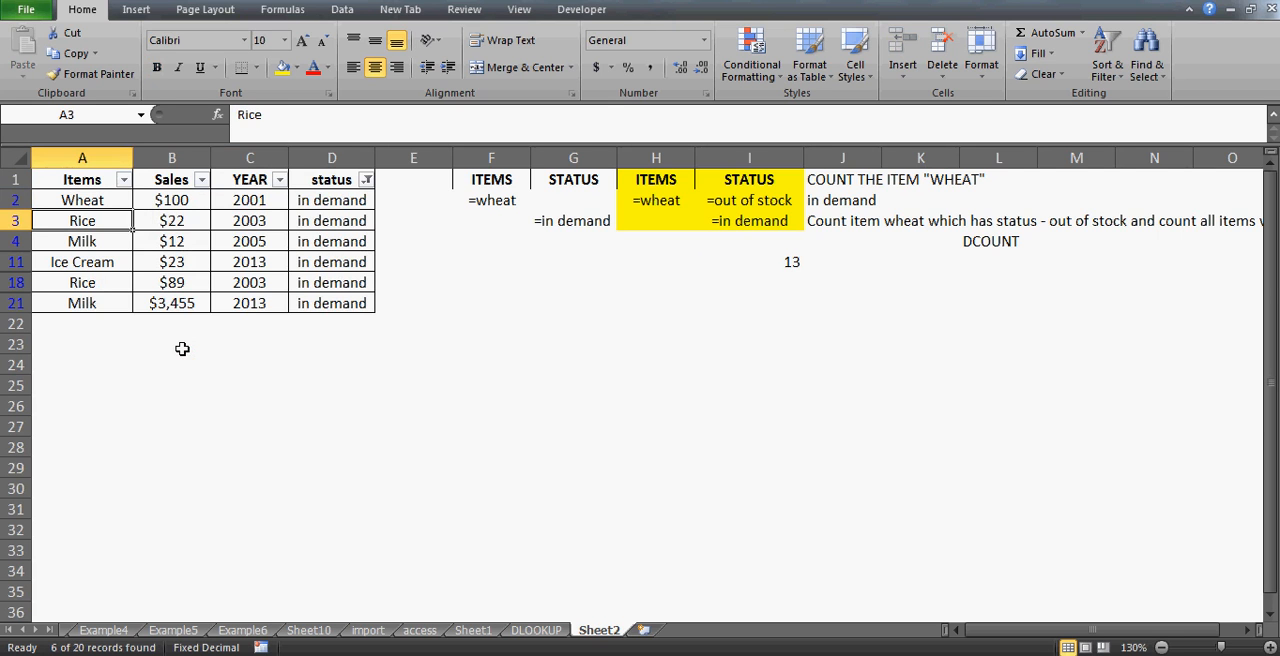
key("Down")
key("Down")
key("Down")
key("Down")
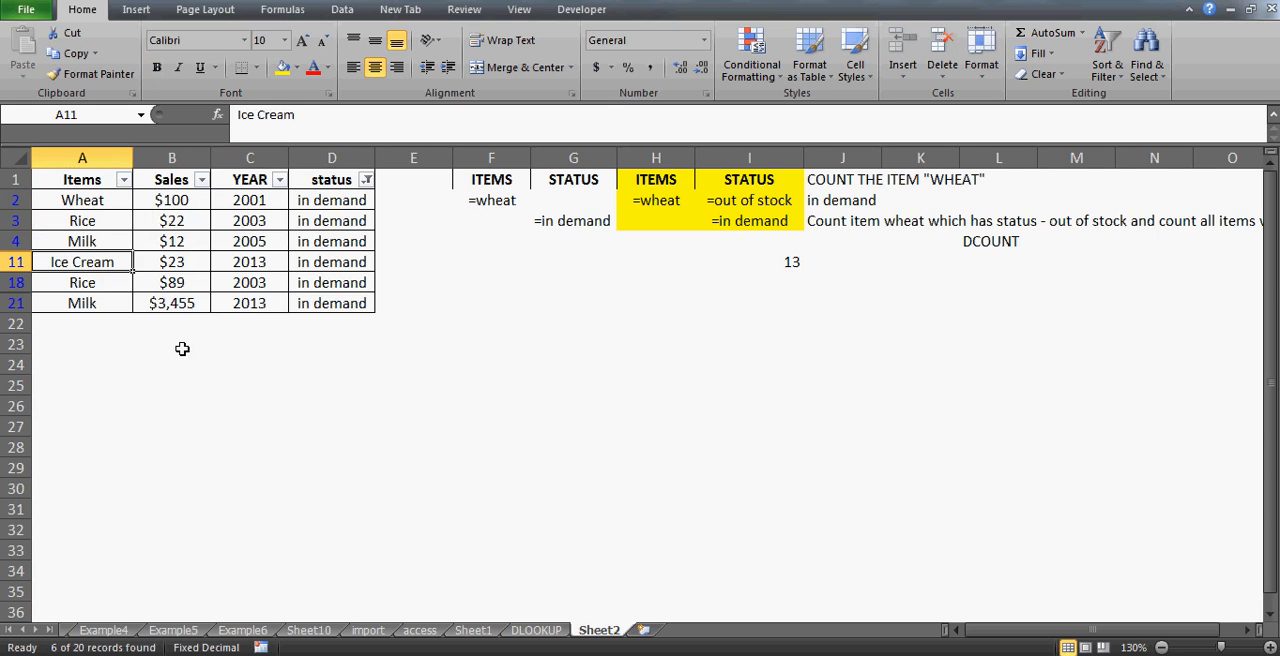
key("Up")
key("Up")
key("Up")
key("Up")
key("Up")
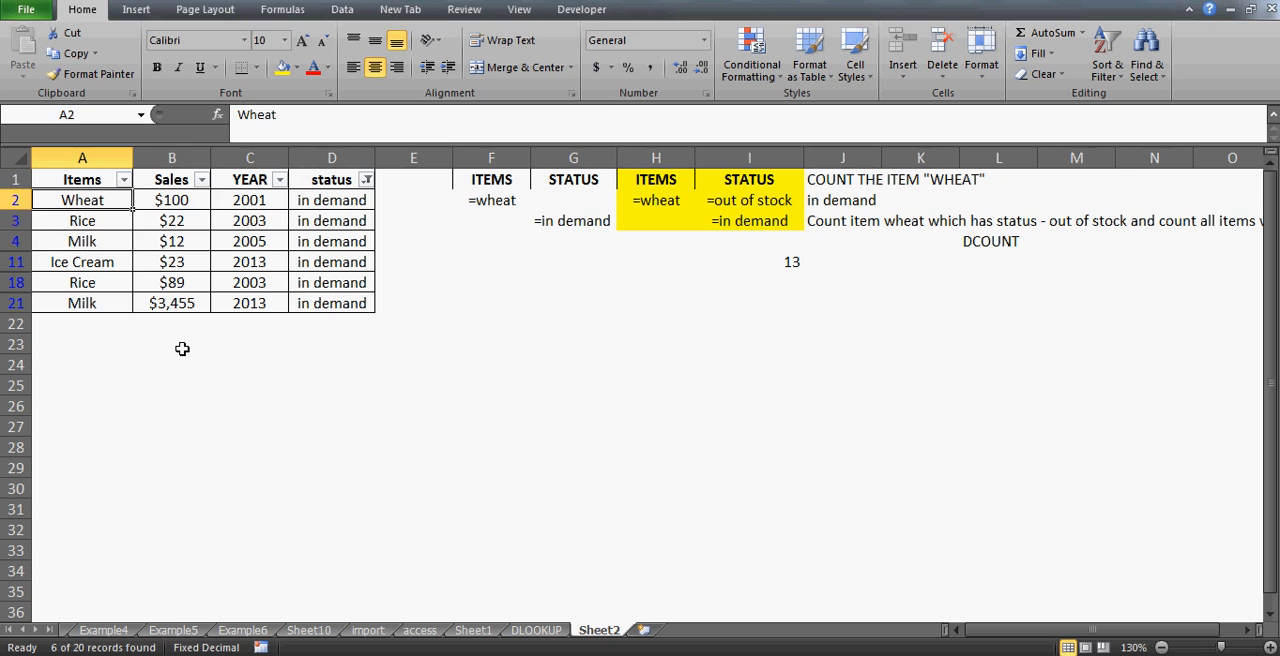
key("ctrl+shift+Down")
key("ctrl+shift+Up")
key("Right")
key("Left")
key("Right")
key("Left")
key("ctrl+shift+Down")
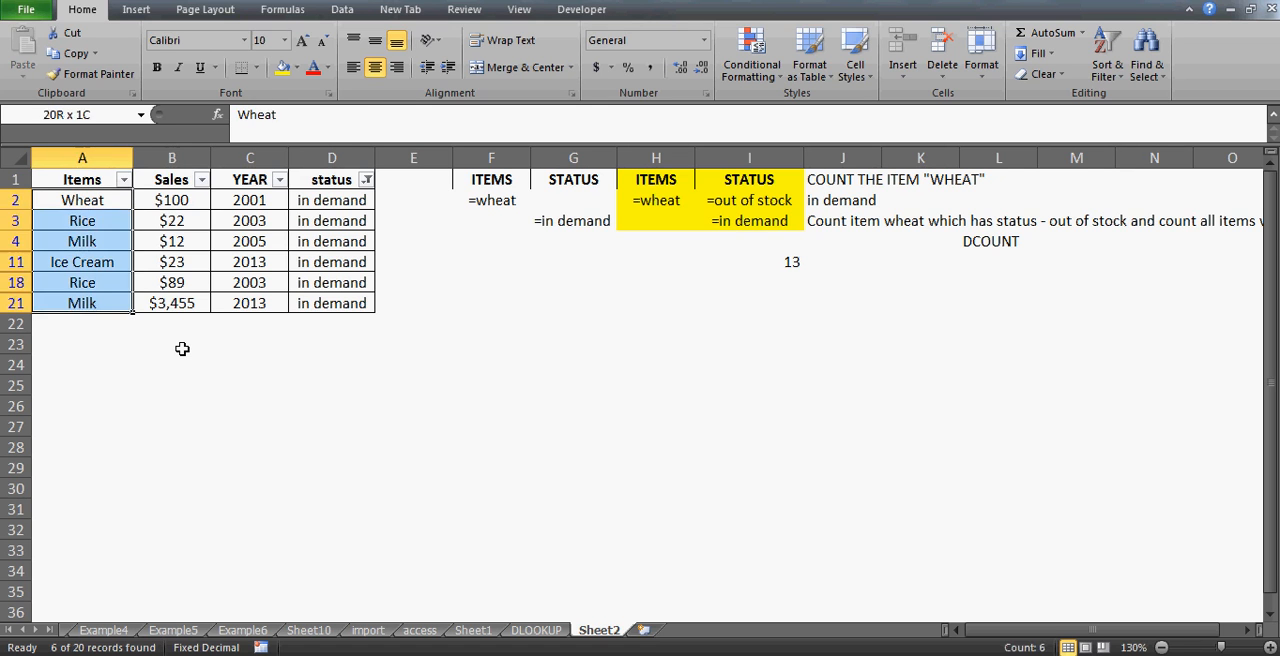
key("Down")
key("Up")
key("Right")
key("Right")
key("Right")
key("Right")
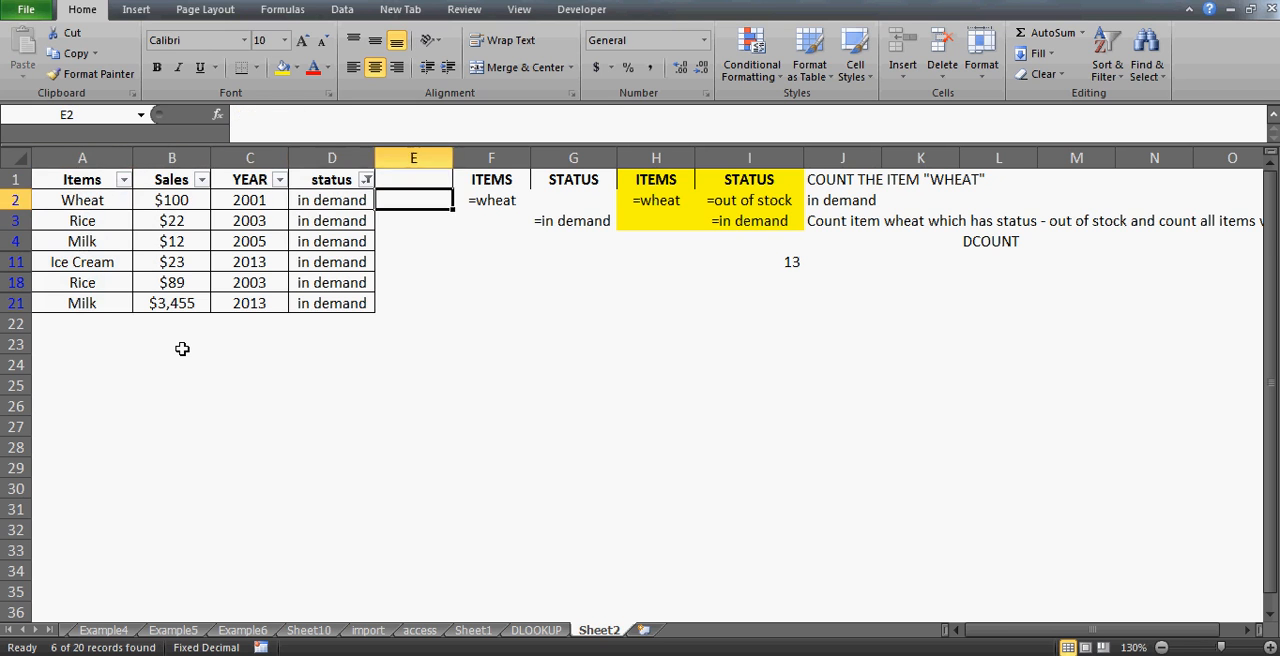
key("Left")
key("Left")
key("Left")
key("Left")
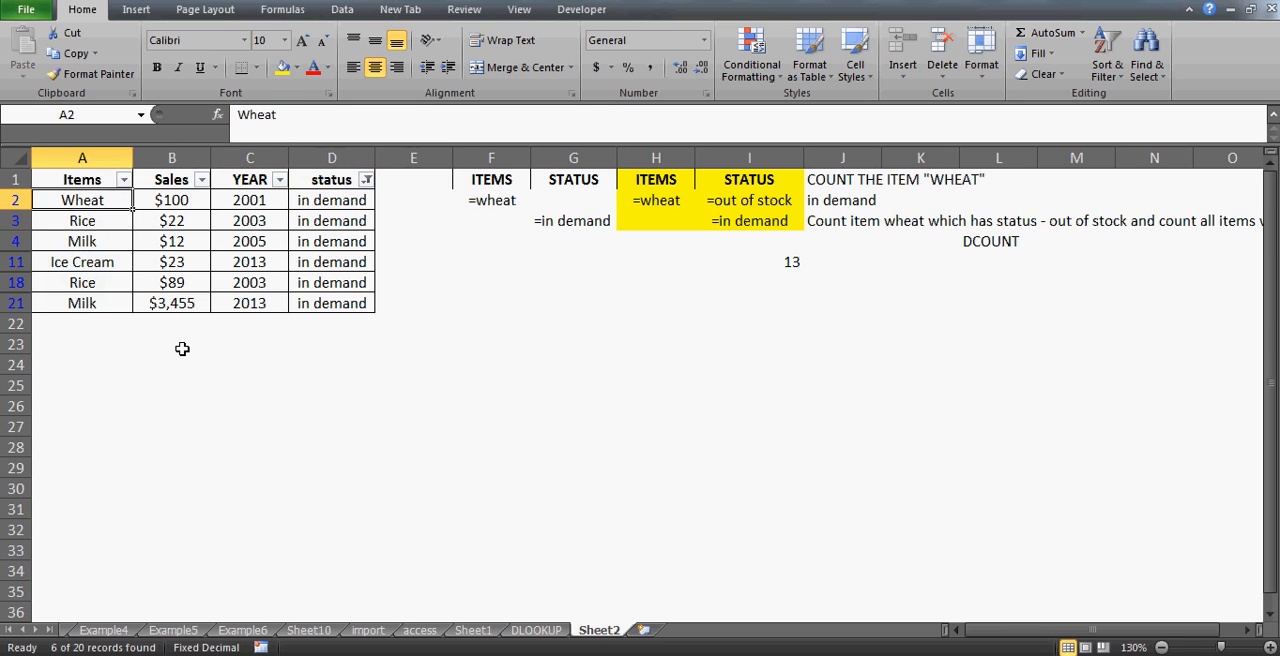
key("Right")
key("Left")
key("Right")
left_click(657, 202)
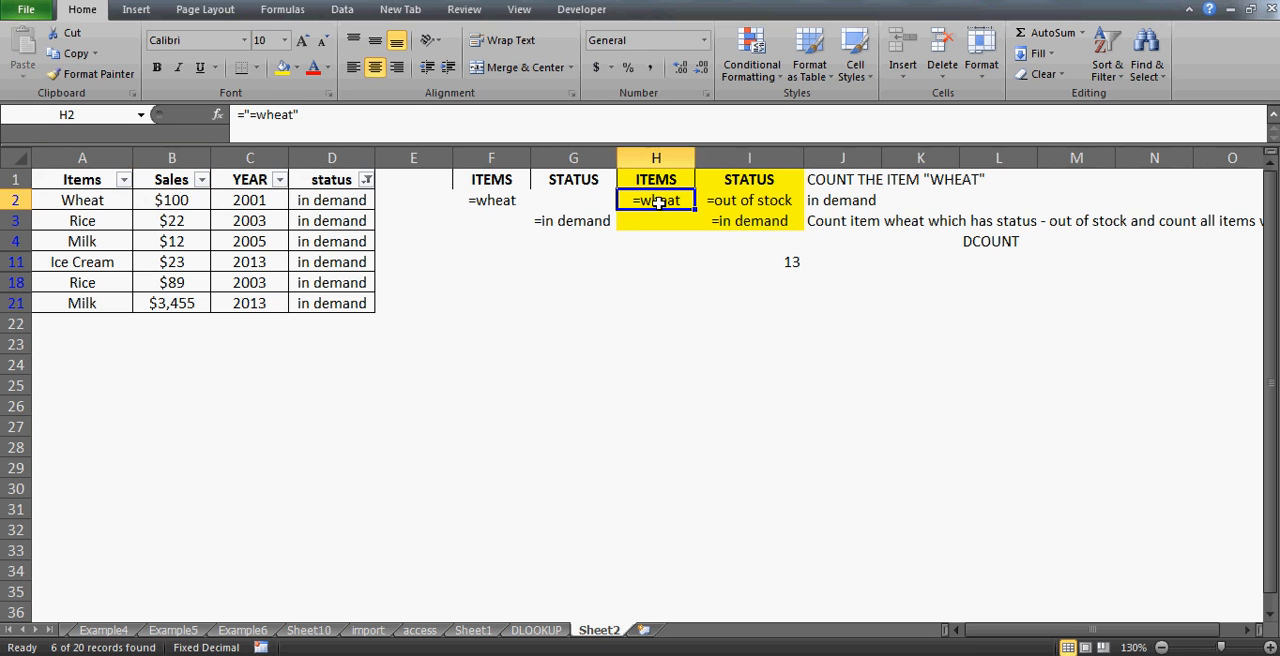
key("Right")
key("Right")
key("Left")
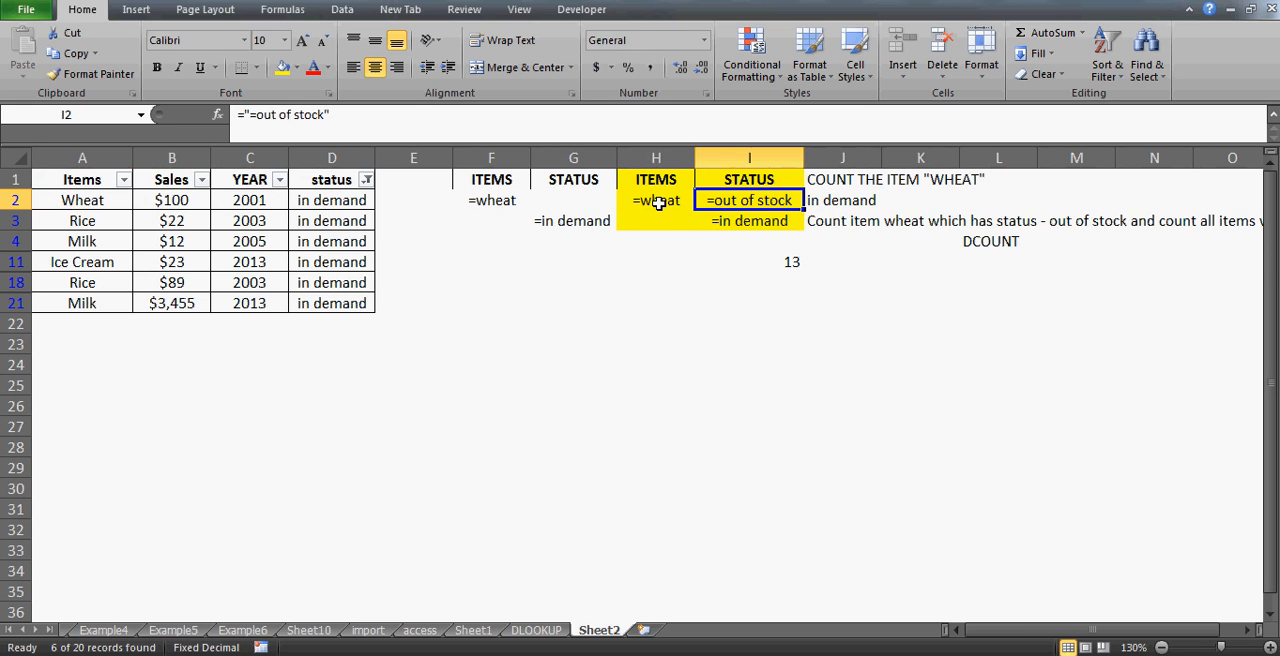
key("Left")
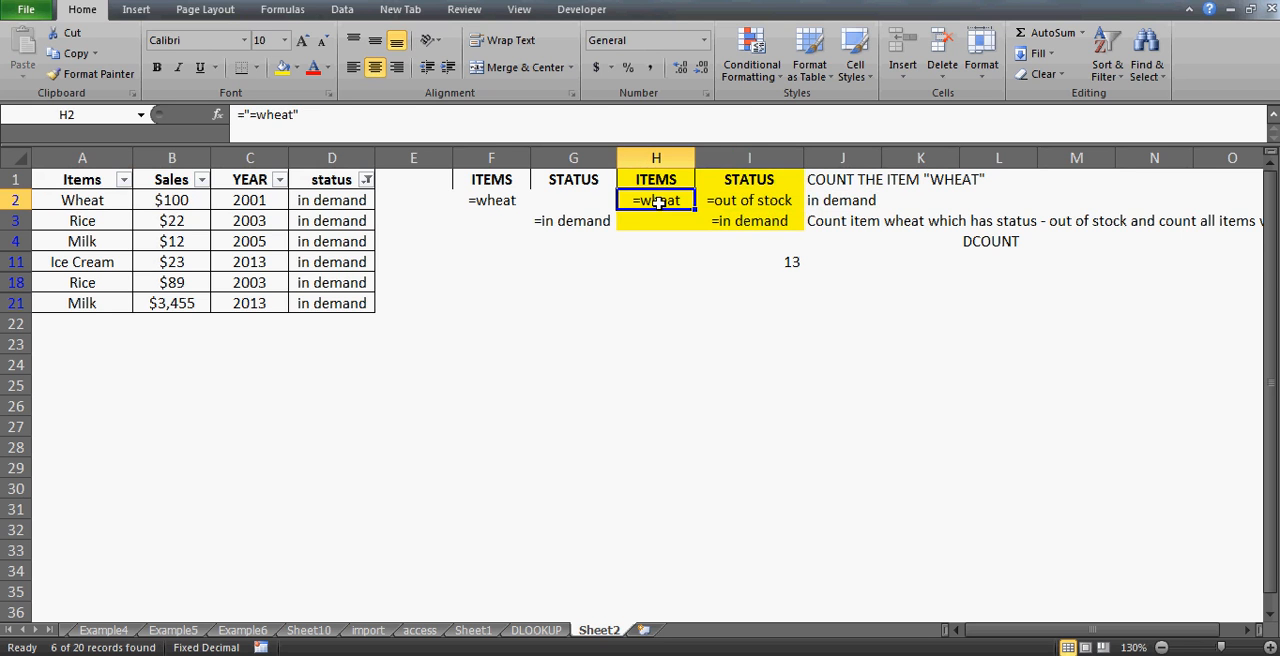
key("shift+Right")
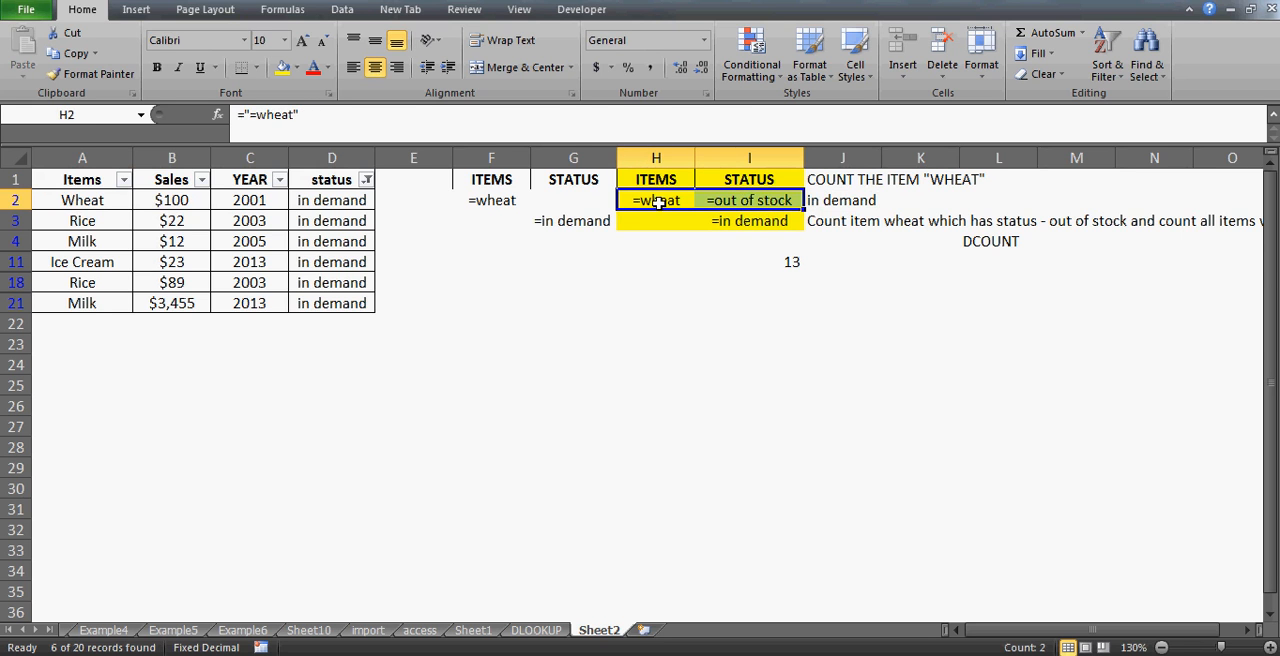
key("Right")
key("Right")
key("Left")
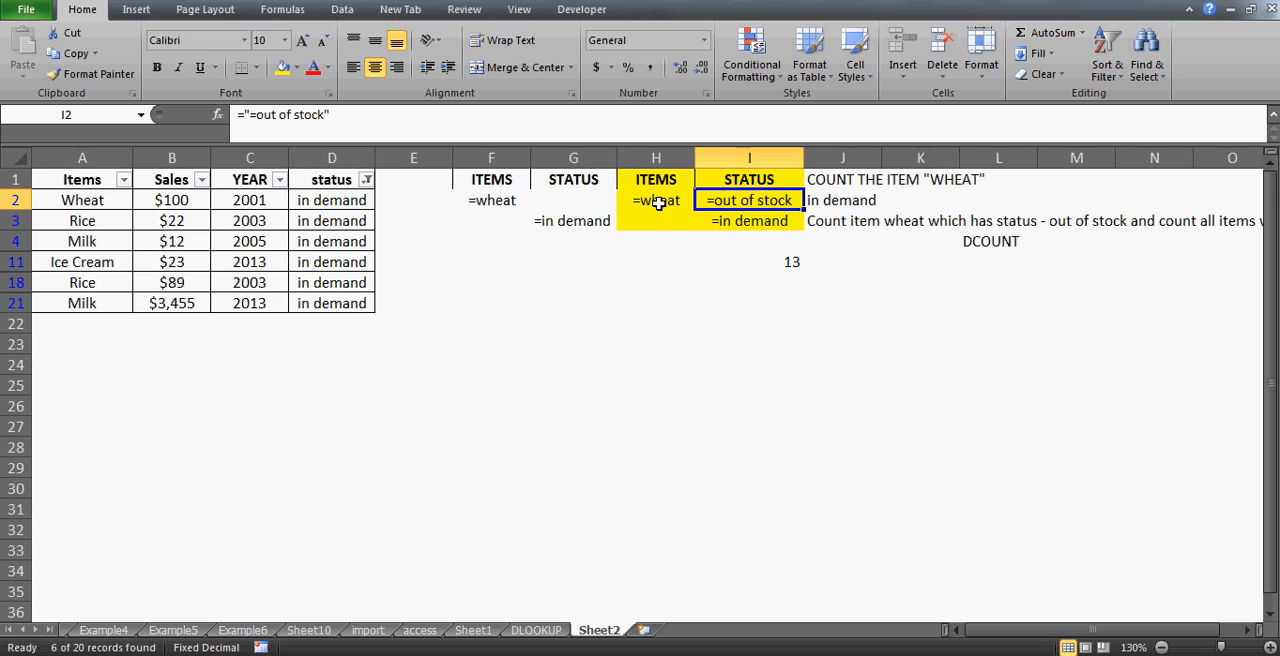
- Change the STATUS criterion in I2 to =in demand
left_click(261, 115)
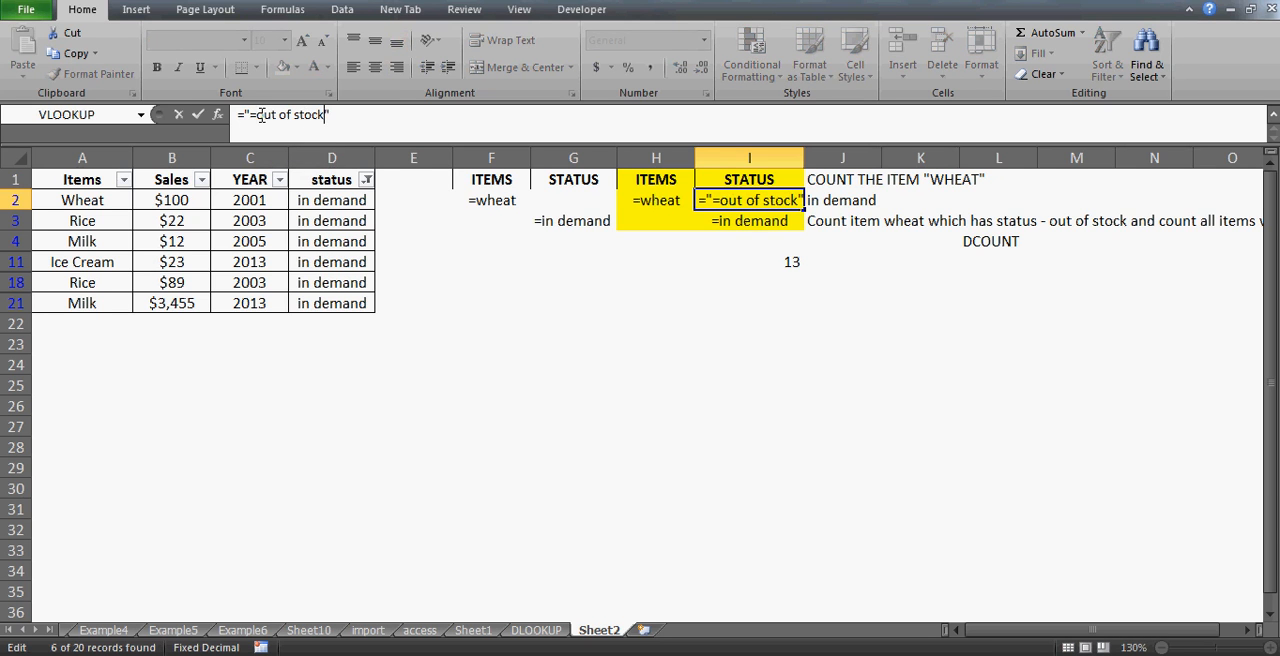
key("BackSpace")
key("BackSpace")
key("BackSpace")
key("BackSpace")
key("BackSpace")
key("BackSpace")
key("BackSpace")
key("BackSpace")
key("BackSpace")
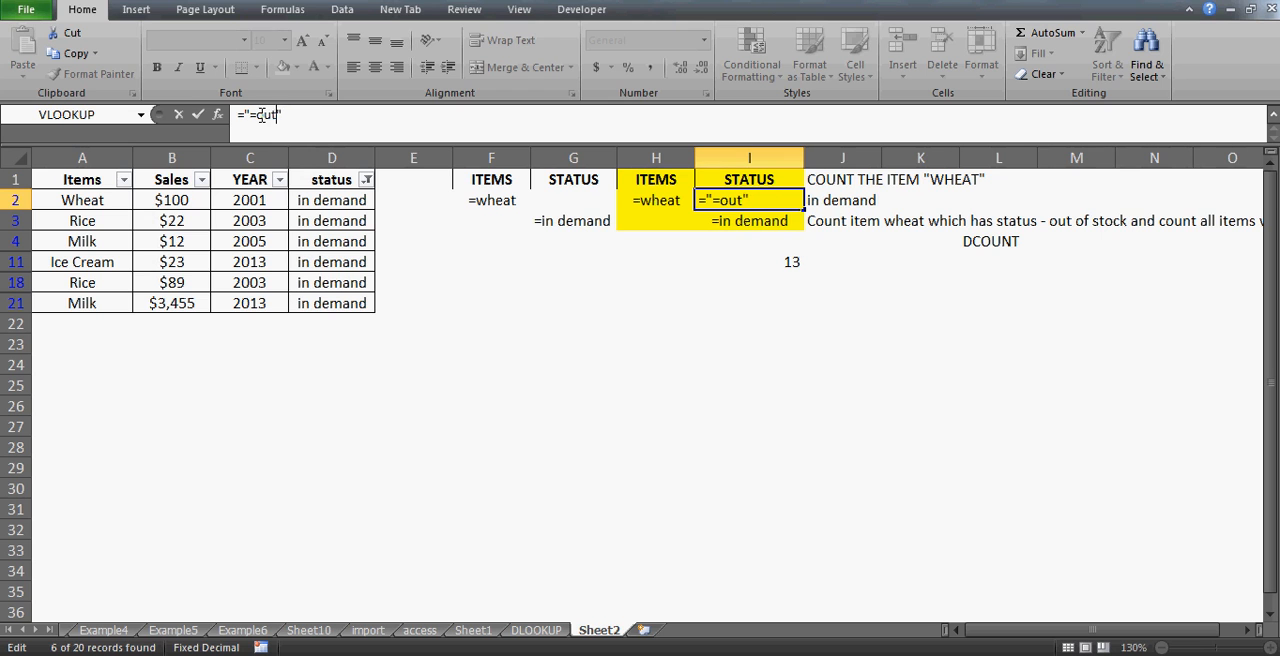
key("BackSpace")
key("BackSpace")
key("BackSpace")
type("indemand")
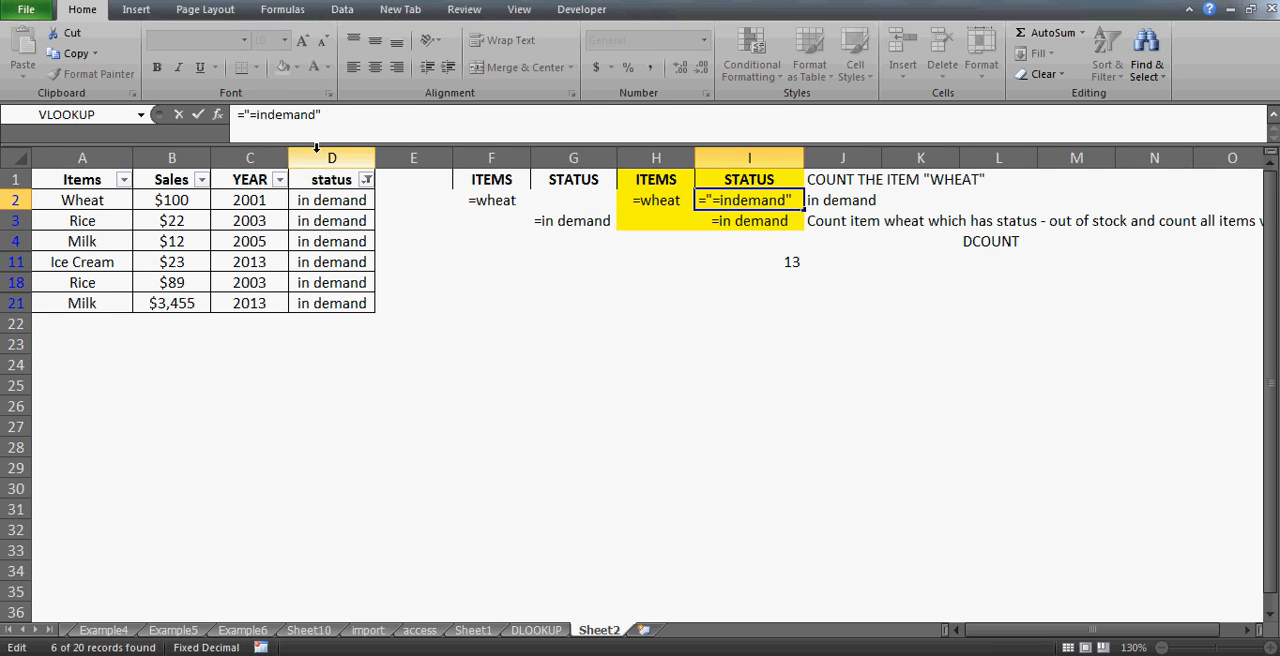
double_click(274, 114)
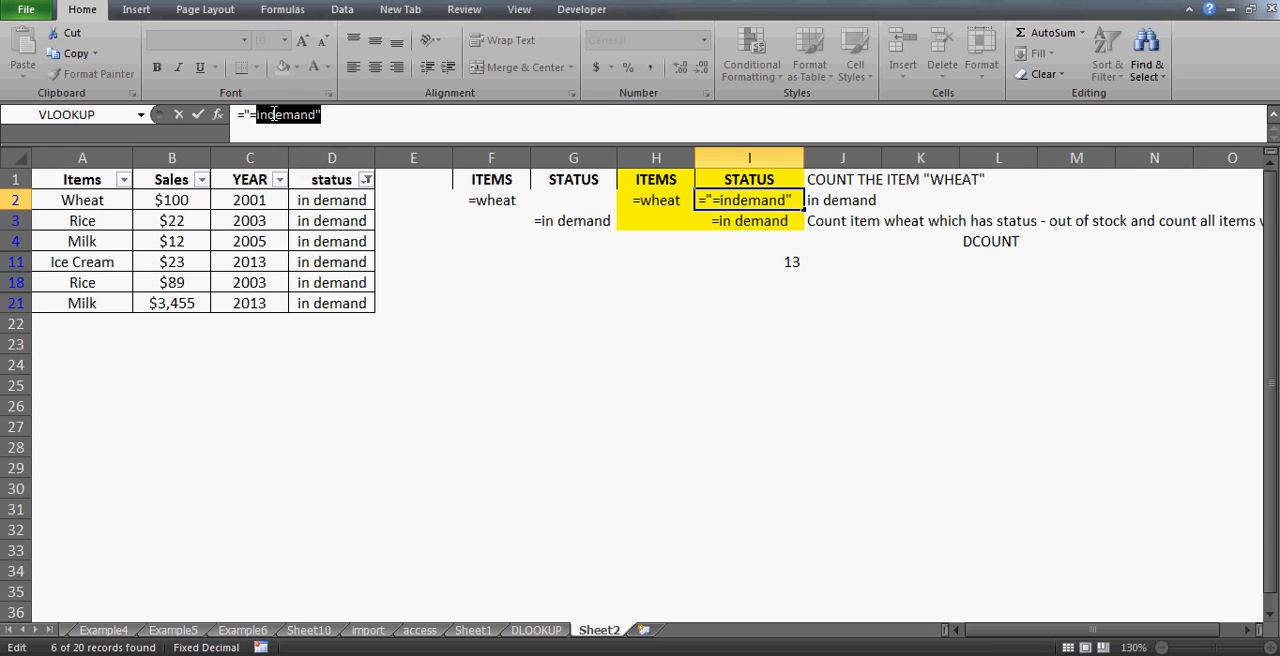
left_click(282, 118)
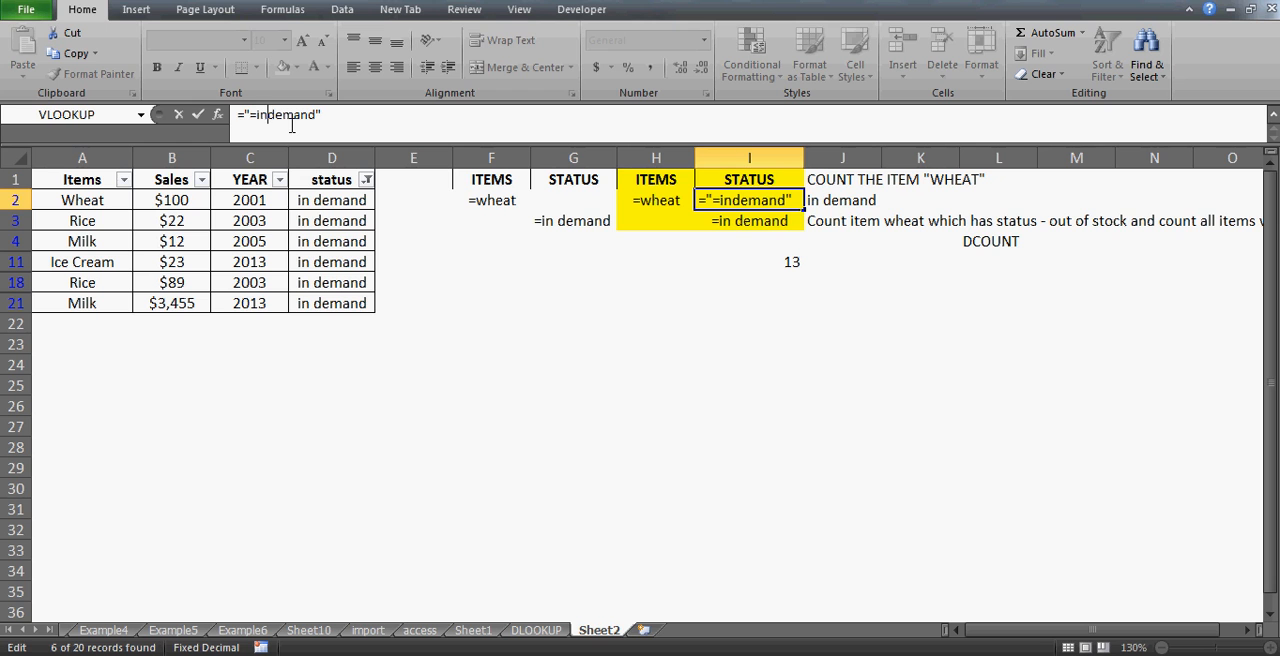
key("Return")
key("Up")
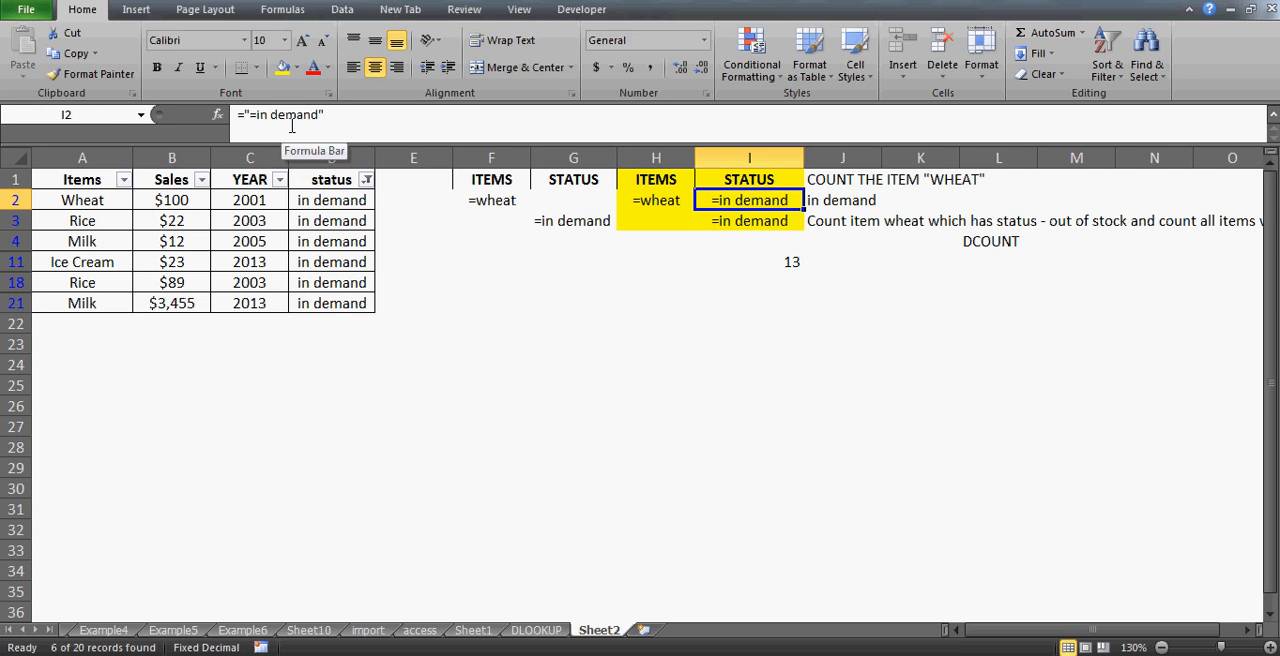
- Clear all filters and select the DCOUNT result cell H15
key("alt+d")
key("f")
key("s")
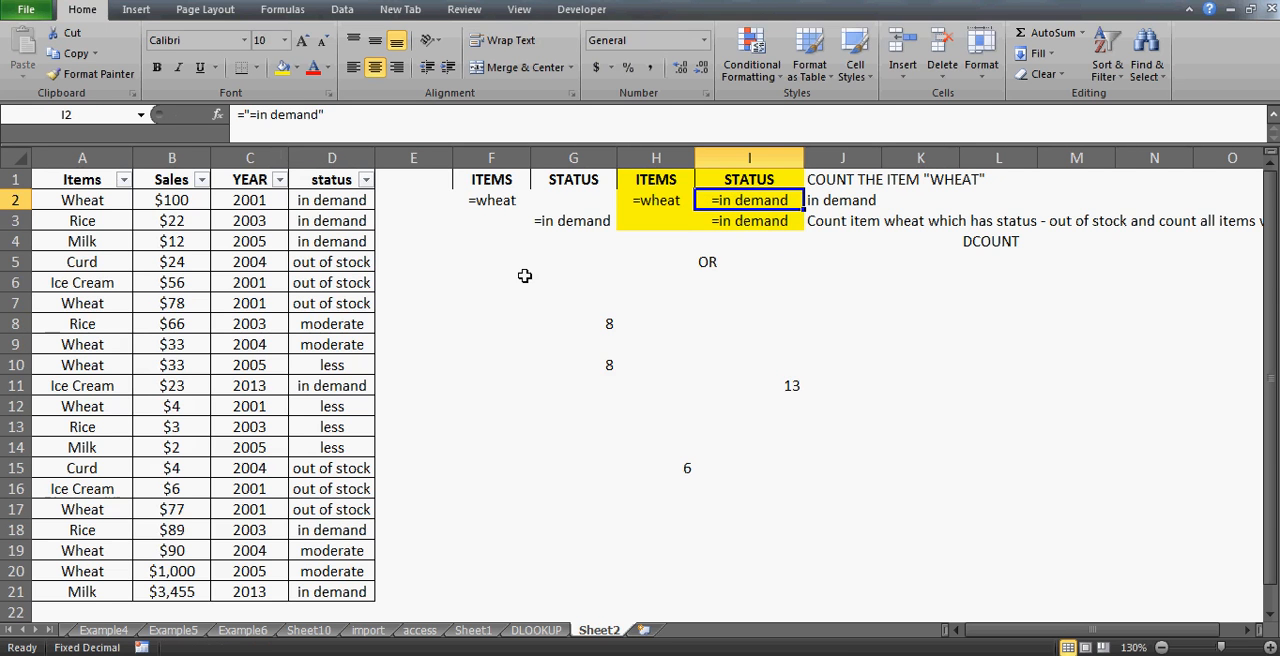
left_click(677, 469)
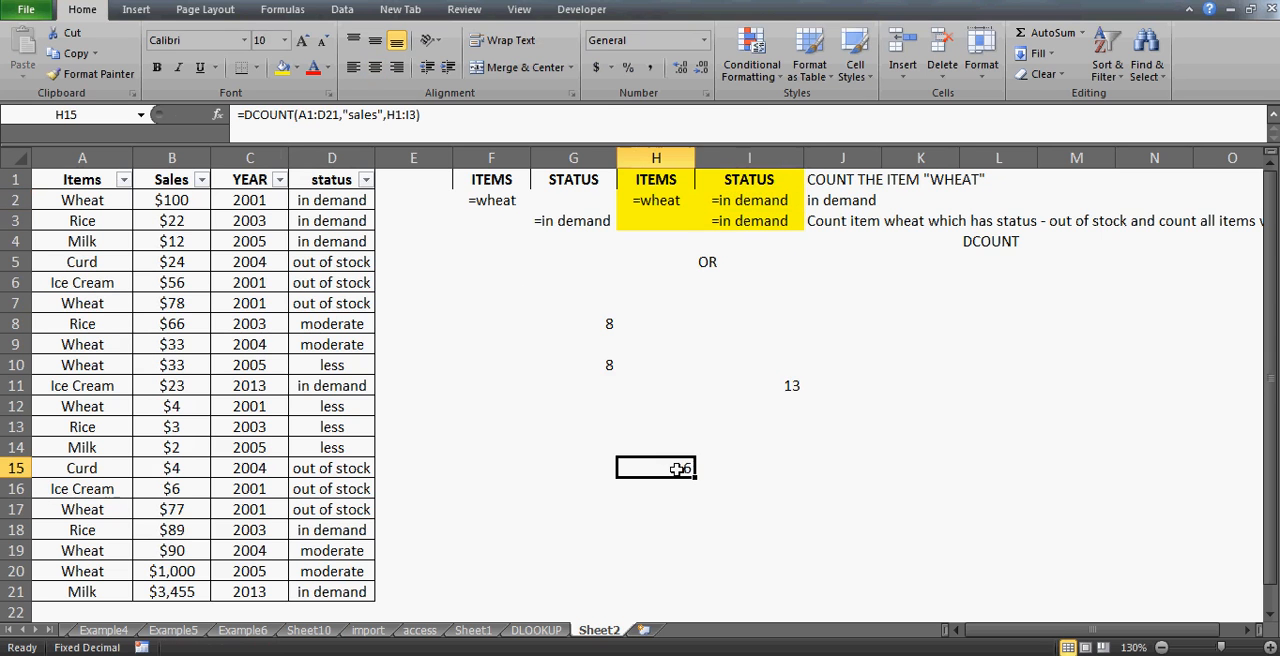
key("Down")
key("Up")
- Filter the Items column to show only Wheat
left_click(68, 174)
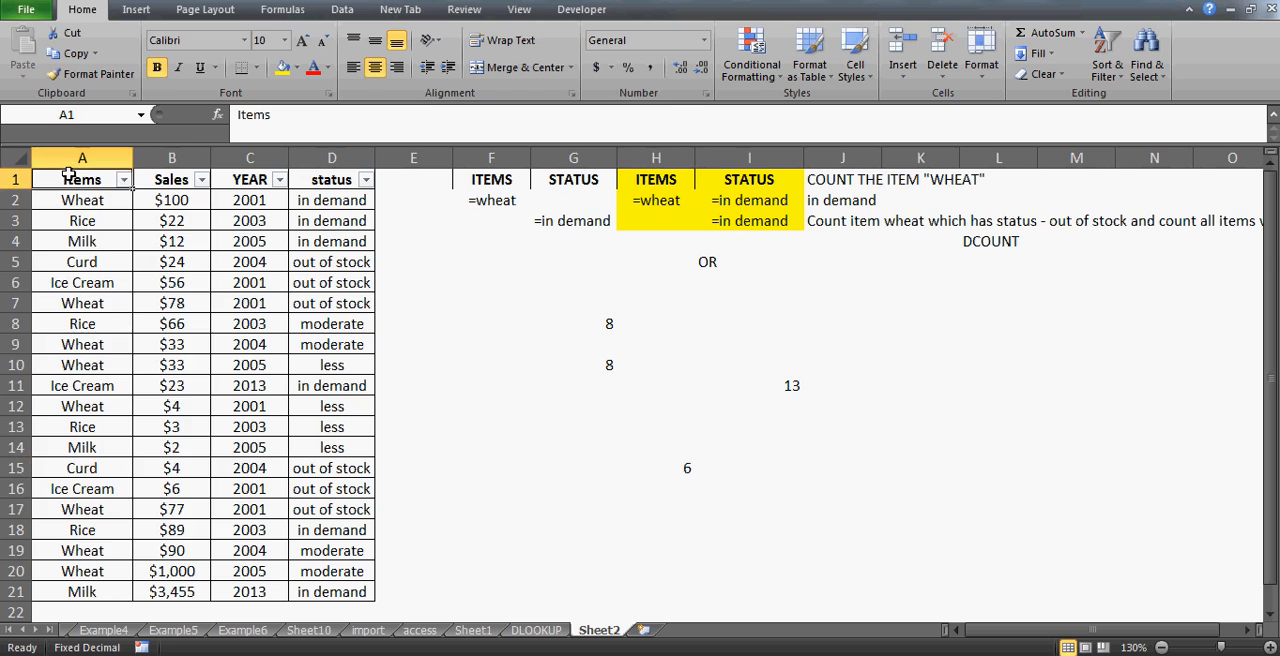
key("alt+Down")
left_click(57, 353)
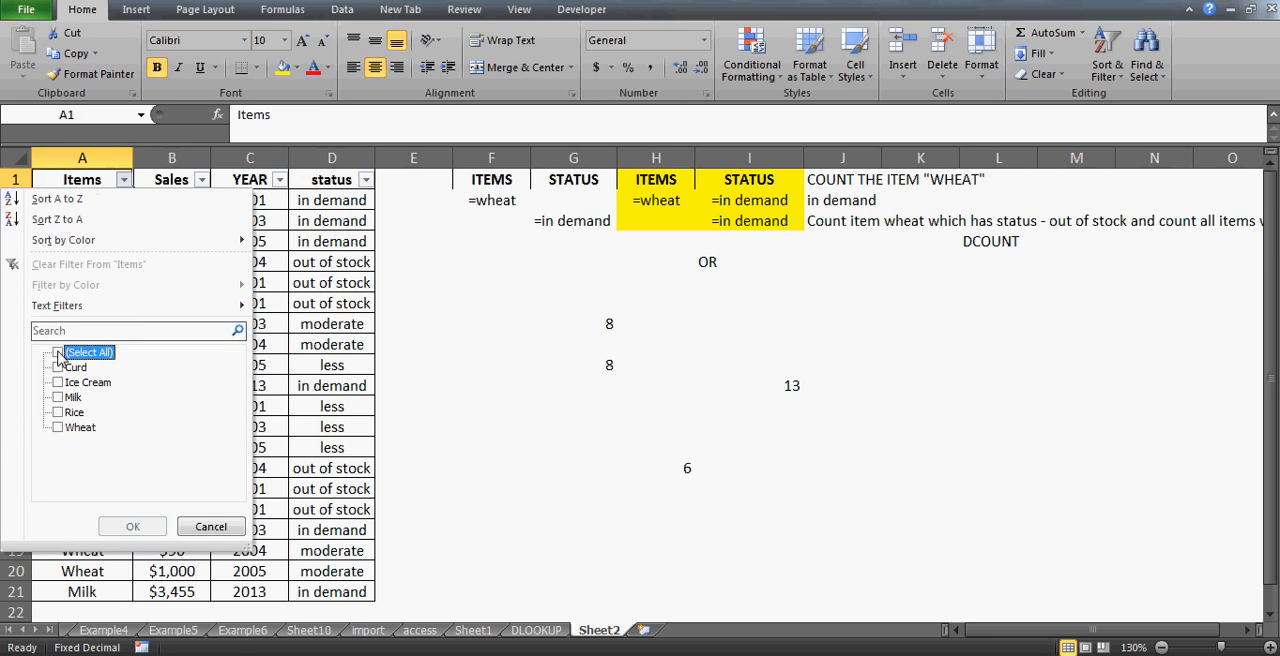
key("Down")
key("Down")
key("Down")
key("Down")
key("Down")
key("space")
key("Return")
key("Right")
key("Right")
key("Right")
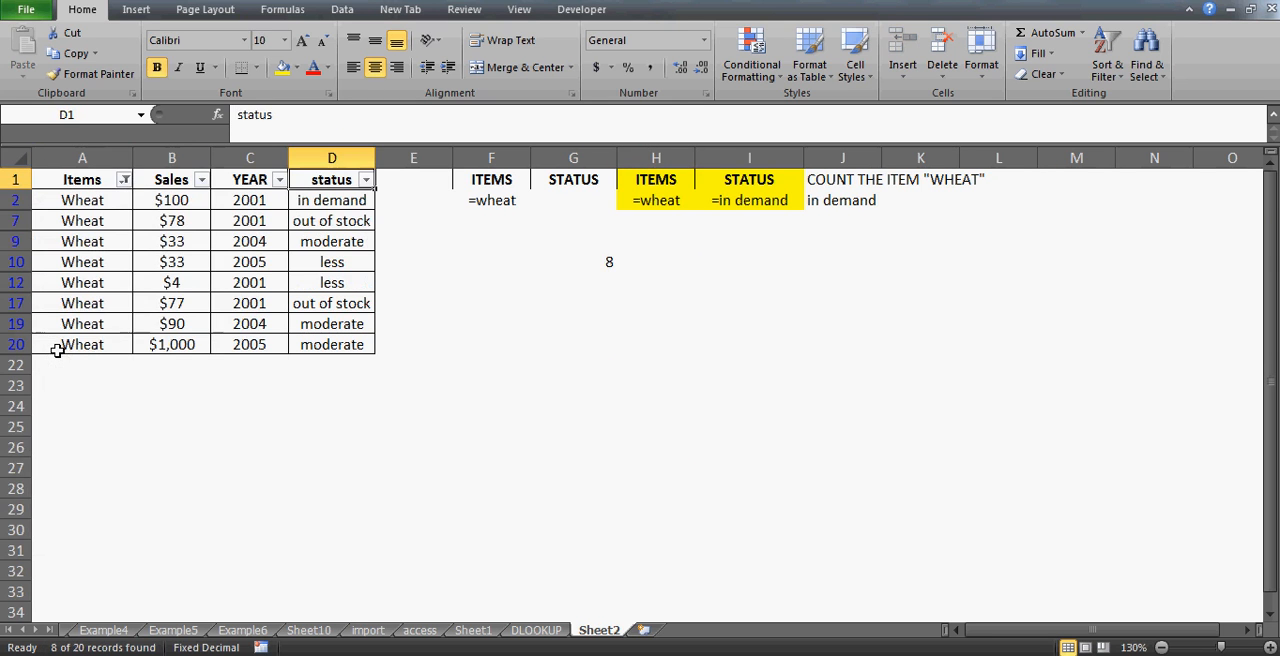
- Filter the status column to show only in demand rows
key("alt+Down")
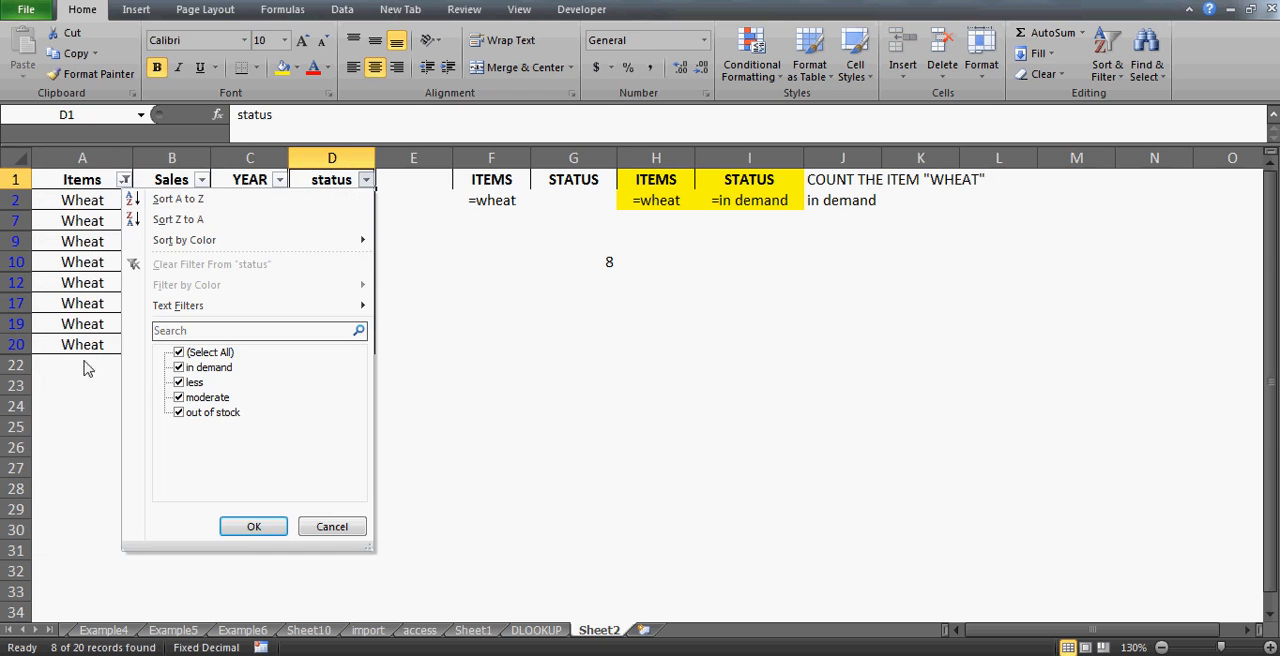
left_click(178, 355)
key("Down")
key("space")
key("Return")
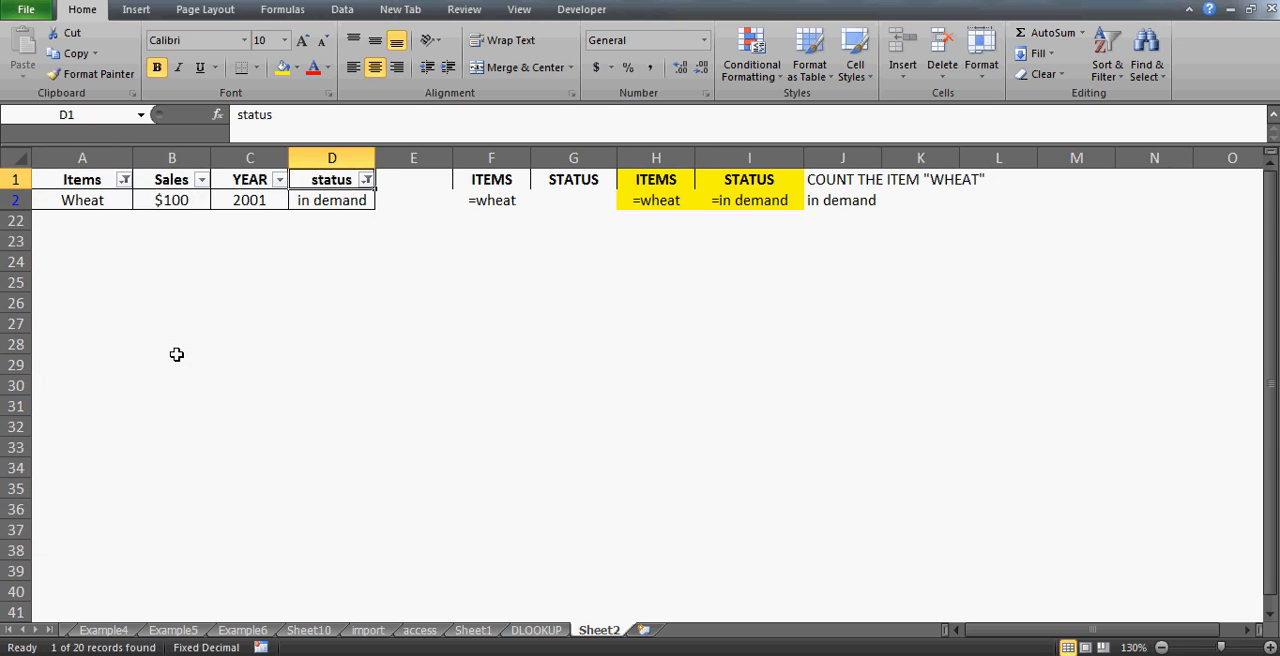
- Clear all filters from the sales table
key("alt+d")
key("f")
key("s")
- Filter the status column again to show only in demand rows
key("Down")
key("Up")
key("alt+Down")
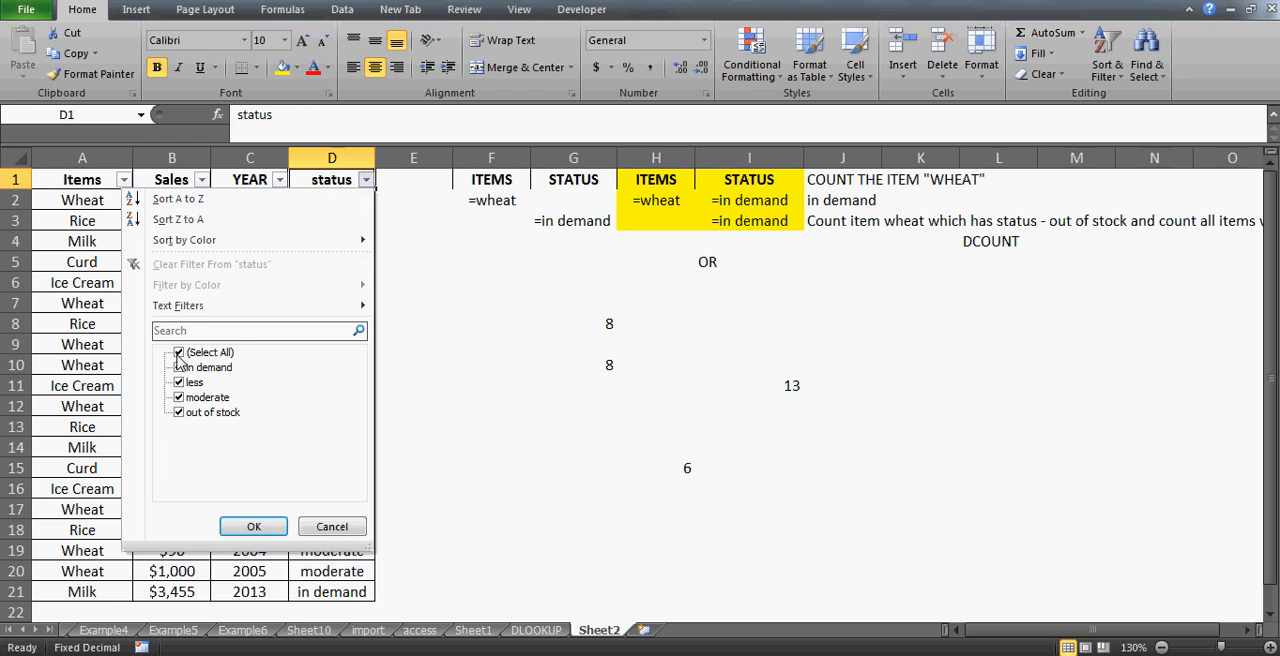
left_click(178, 353)
key("Down")
key("space")
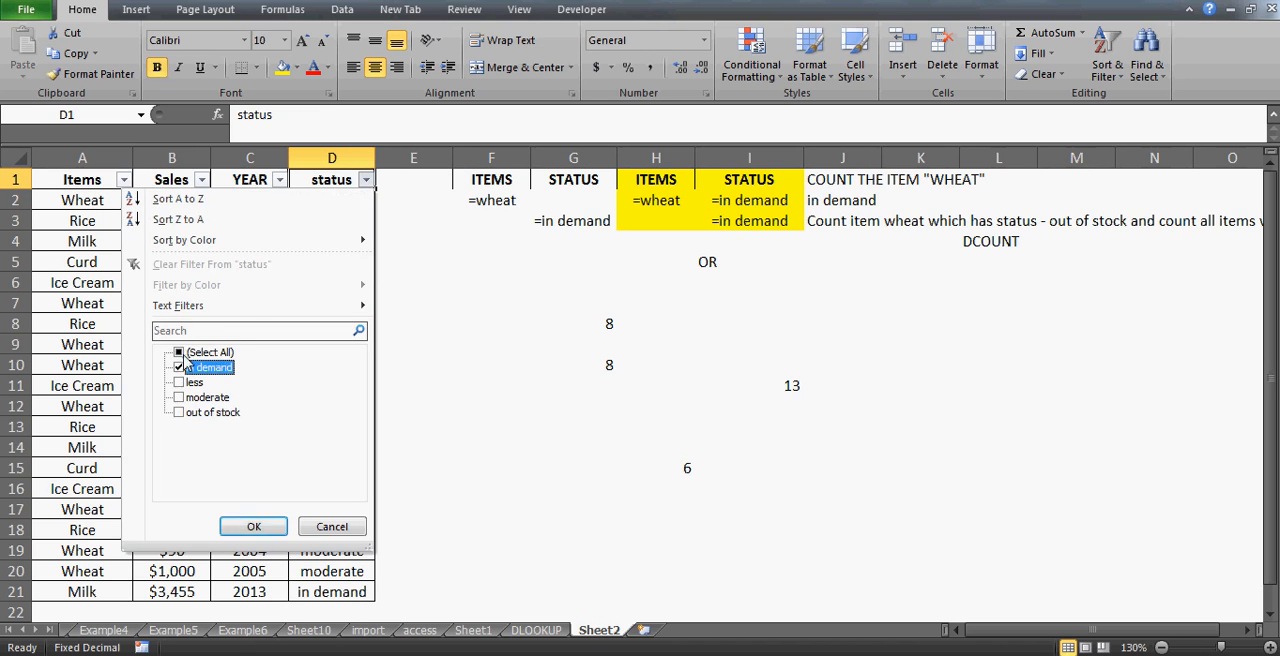
key("Return")
- Filter the Items column to exclude Wheat
key("Left")
key("Left")
key("Left")
key("alt+Down")
key("Down")
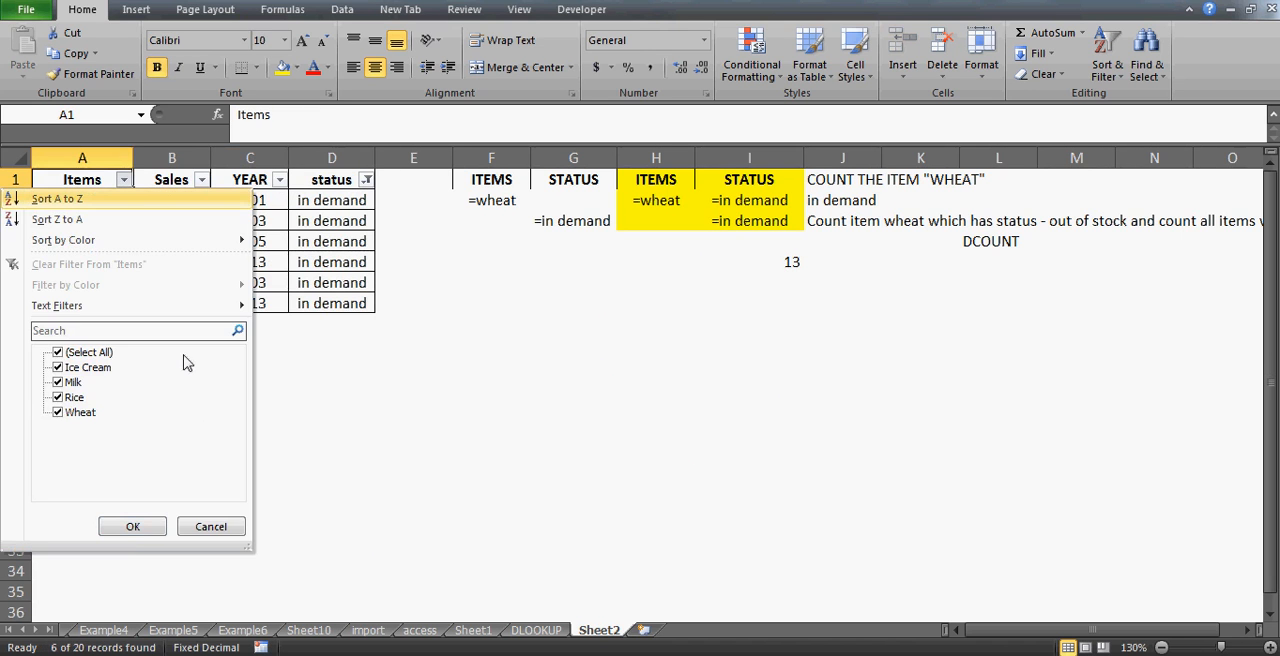
left_click(77, 408)
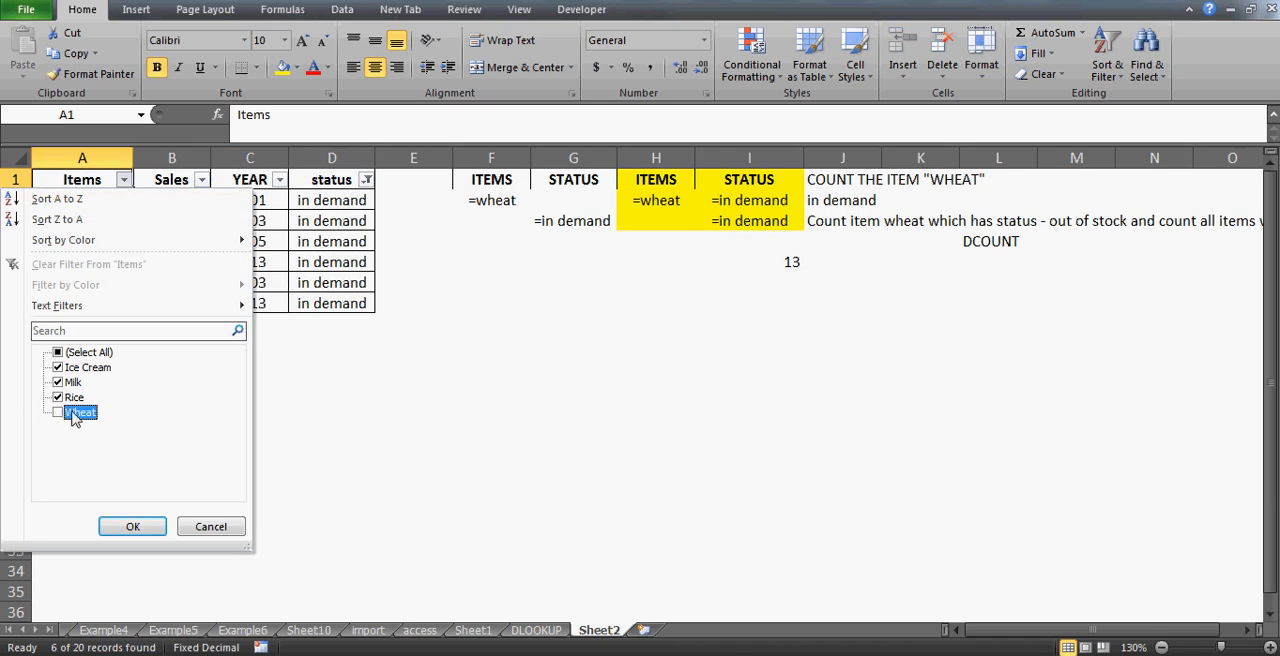
key("Return")
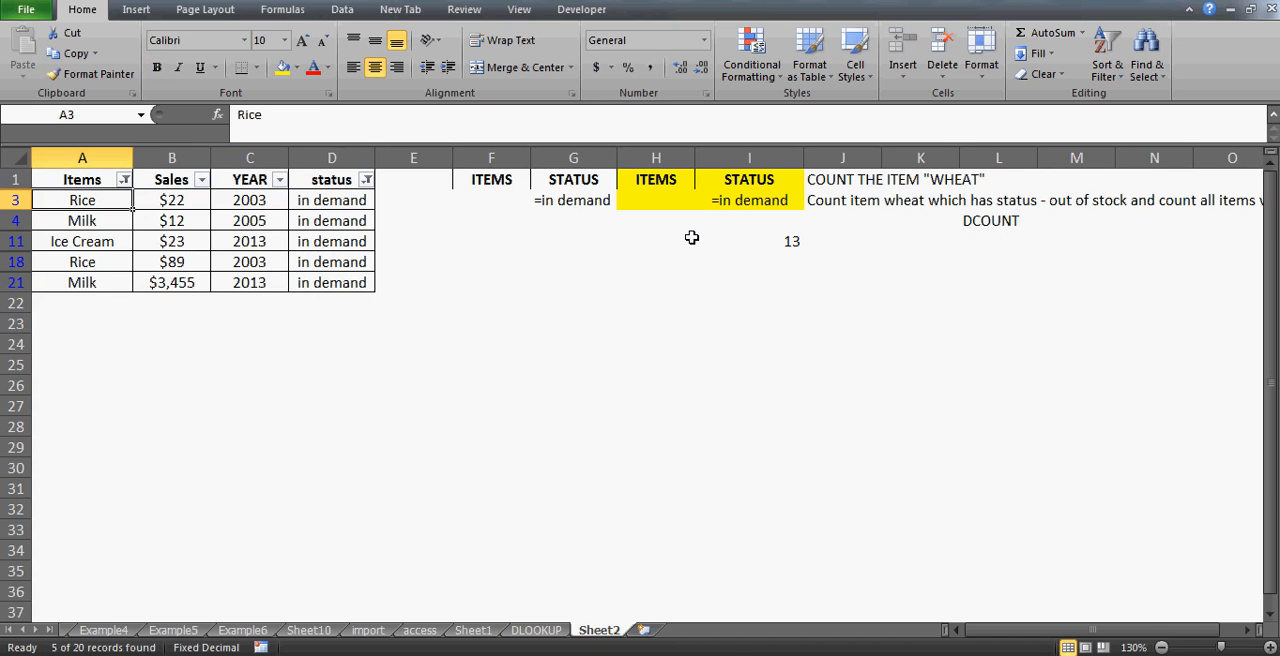
- Clear all filters to show every row of the sales table again
key("Down")
key("Down")
key("Down")
key("Down")
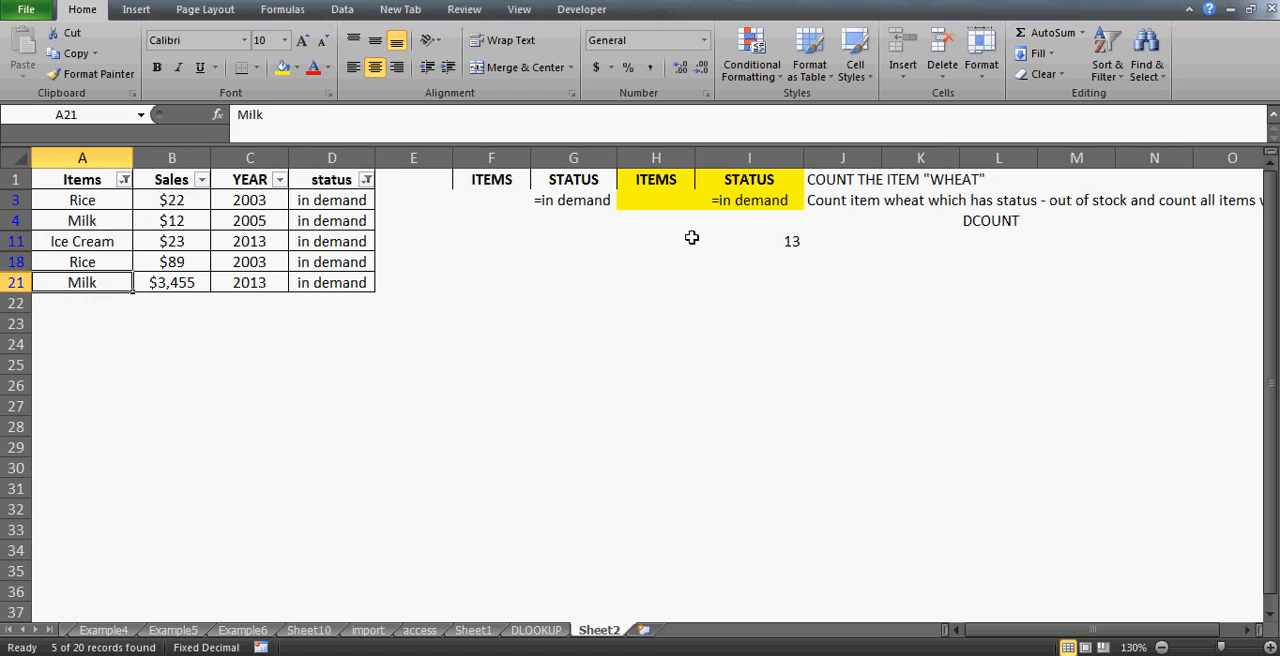
key("alt+d")
key("f")
key("s")
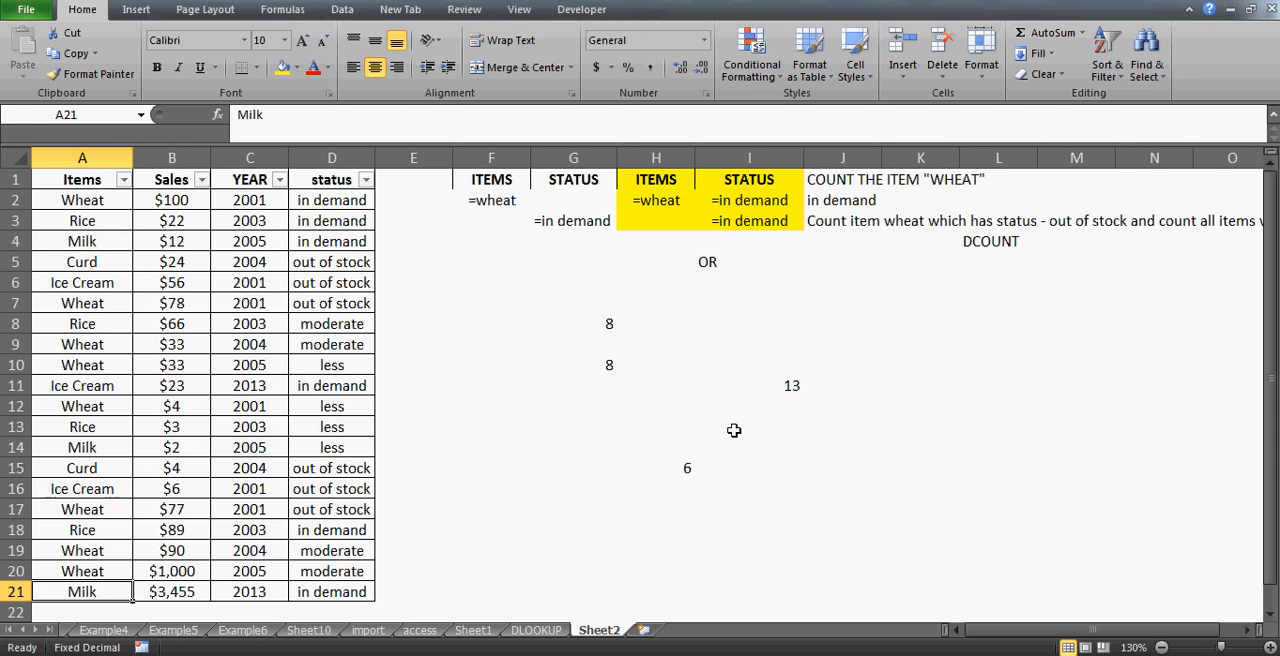
- Change the first STATUS criterion next to =wheat to "=out of stock" in the DCOUNT criteria range
left_click(684, 463)
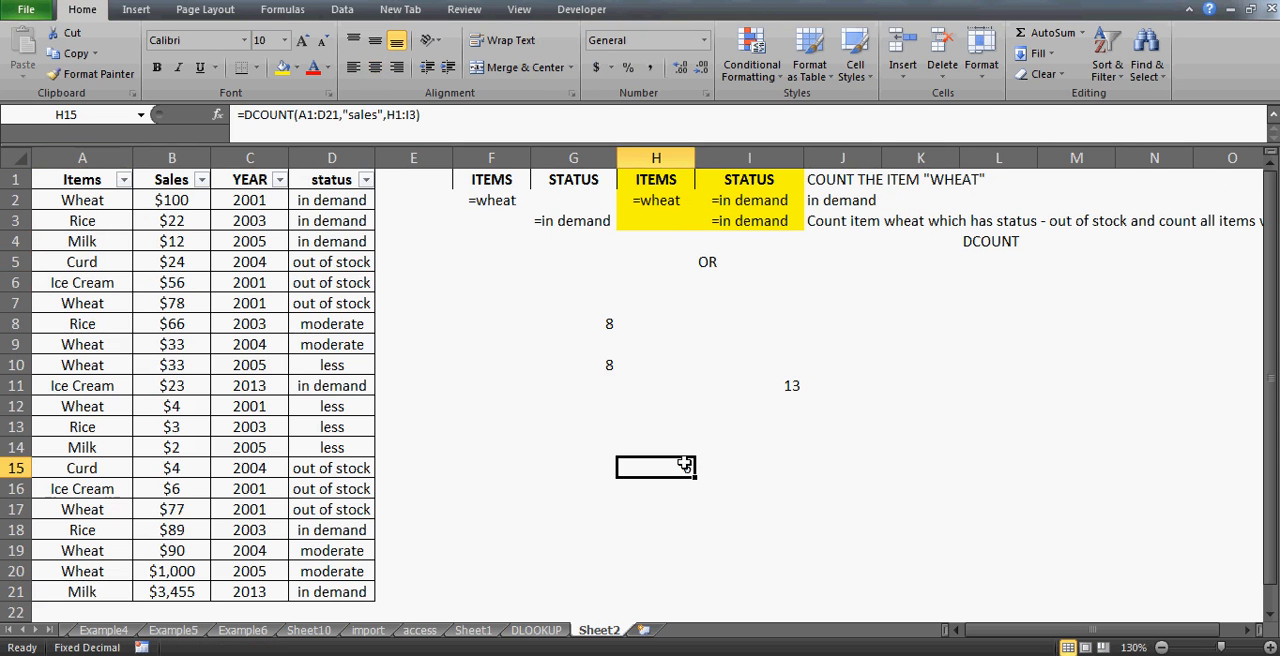
left_click(725, 214)
left_click(723, 200)
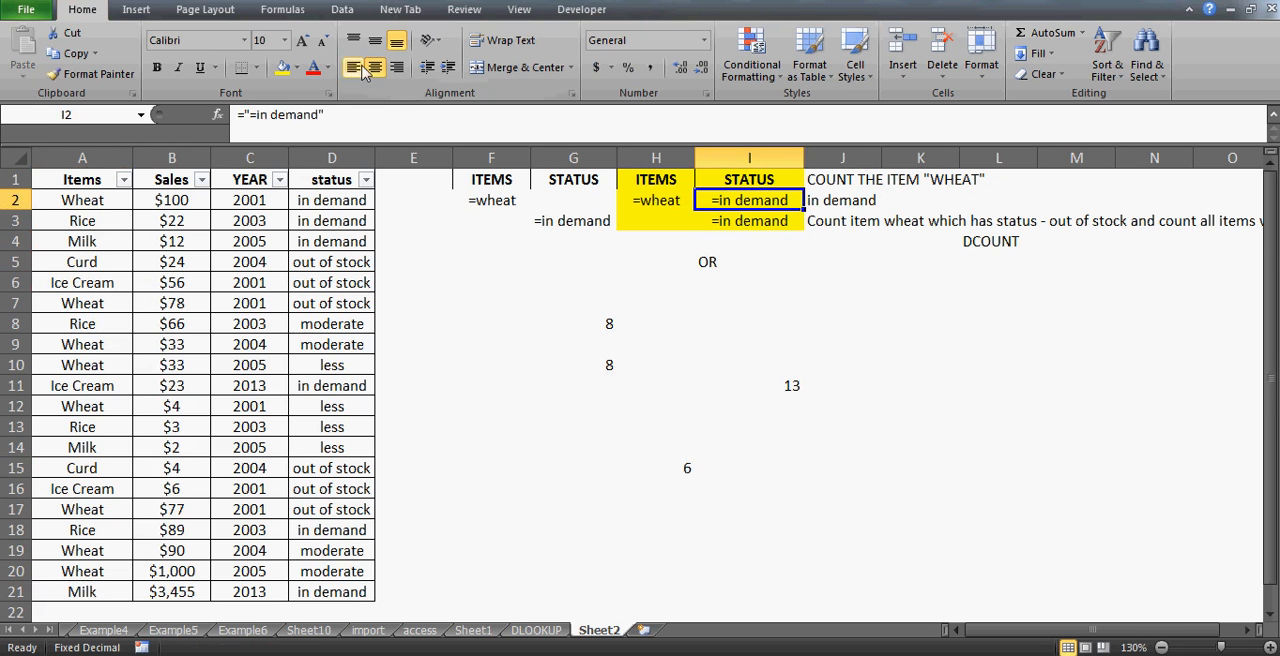
left_click(322, 114)
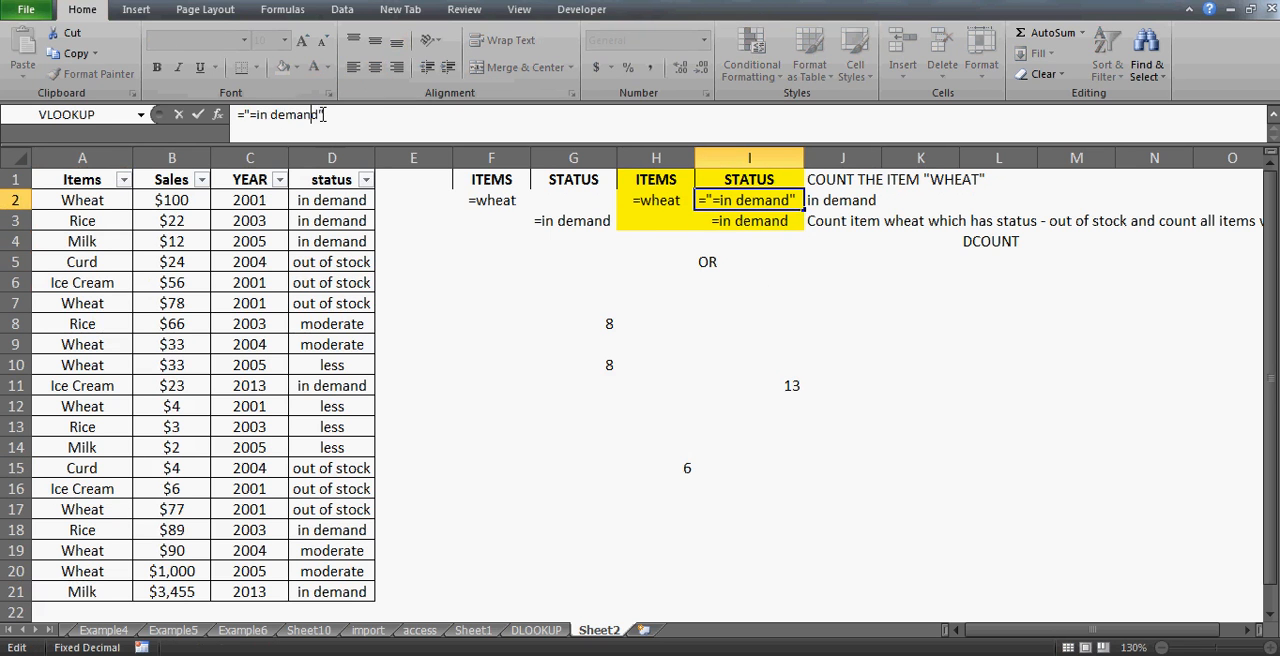
key("BackSpace")
key("BackSpace")
key("BackSpace")
key("BackSpace")
key("BackSpace")
key("BackSpace")
key("BackSpace")
key("BackSpace")
key("BackSpace")
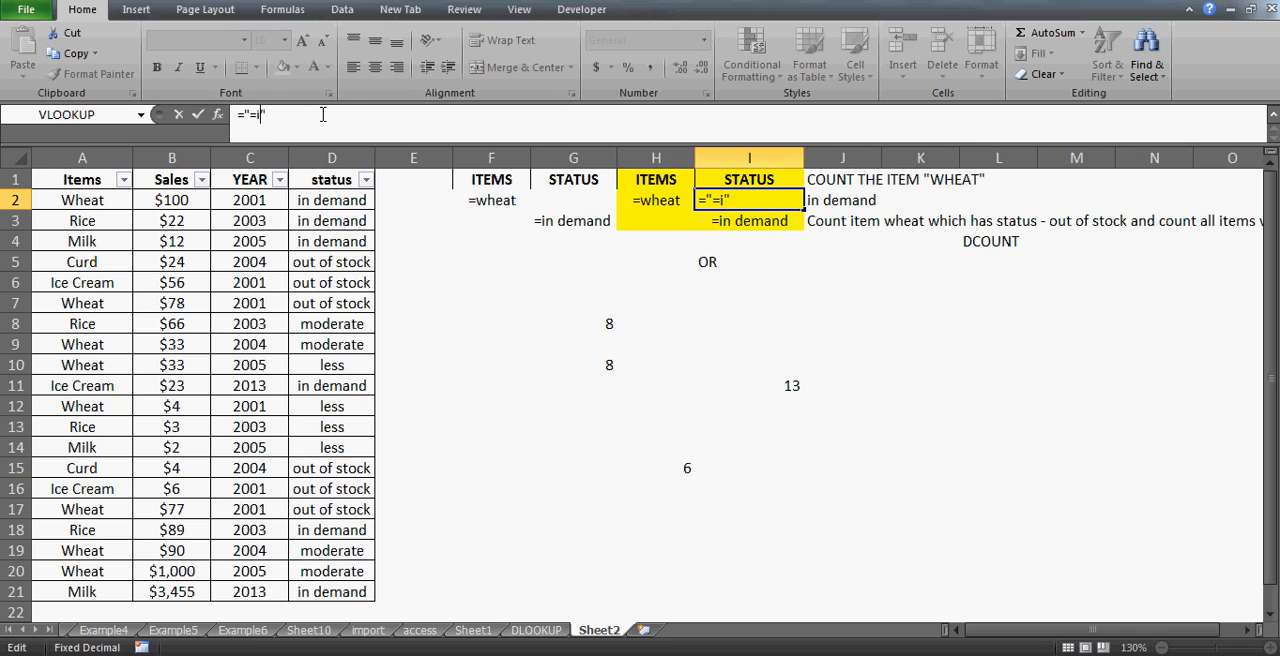
type("out of stock")
key("Return")
- Examine the two criteria rows in the yellow ITEMS/STATUS range
key("Down")
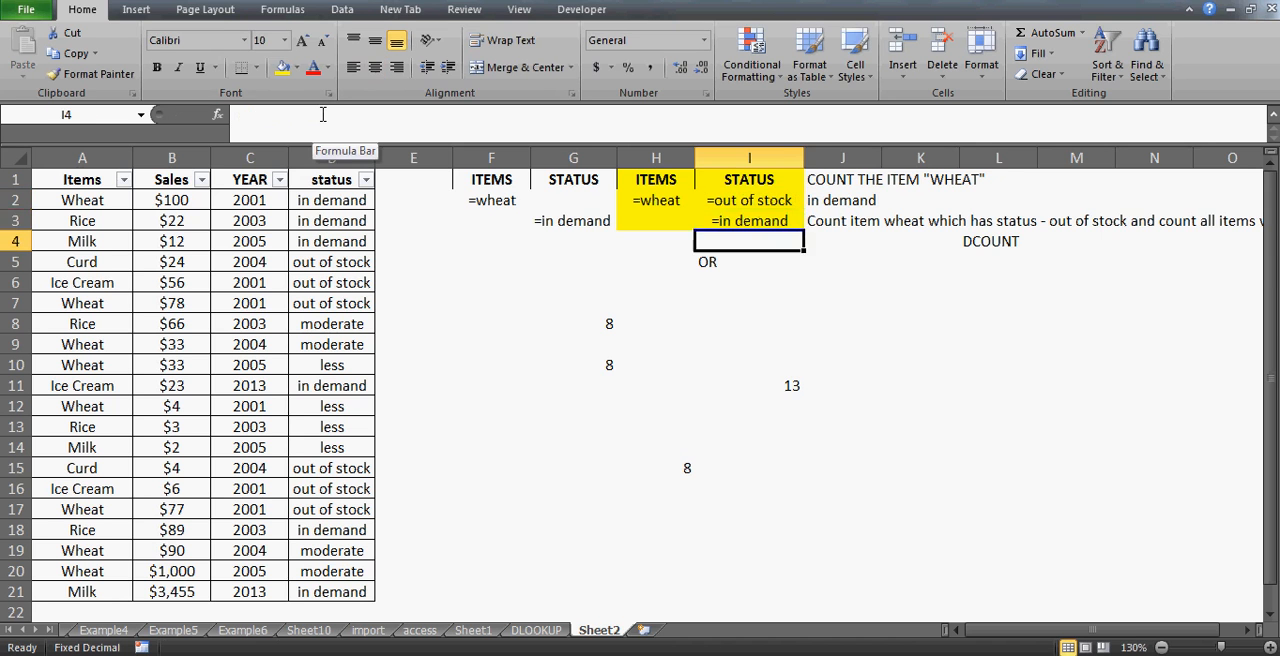
key("Up")
key("Left")
key("shift+Right")
key("shift+Left")
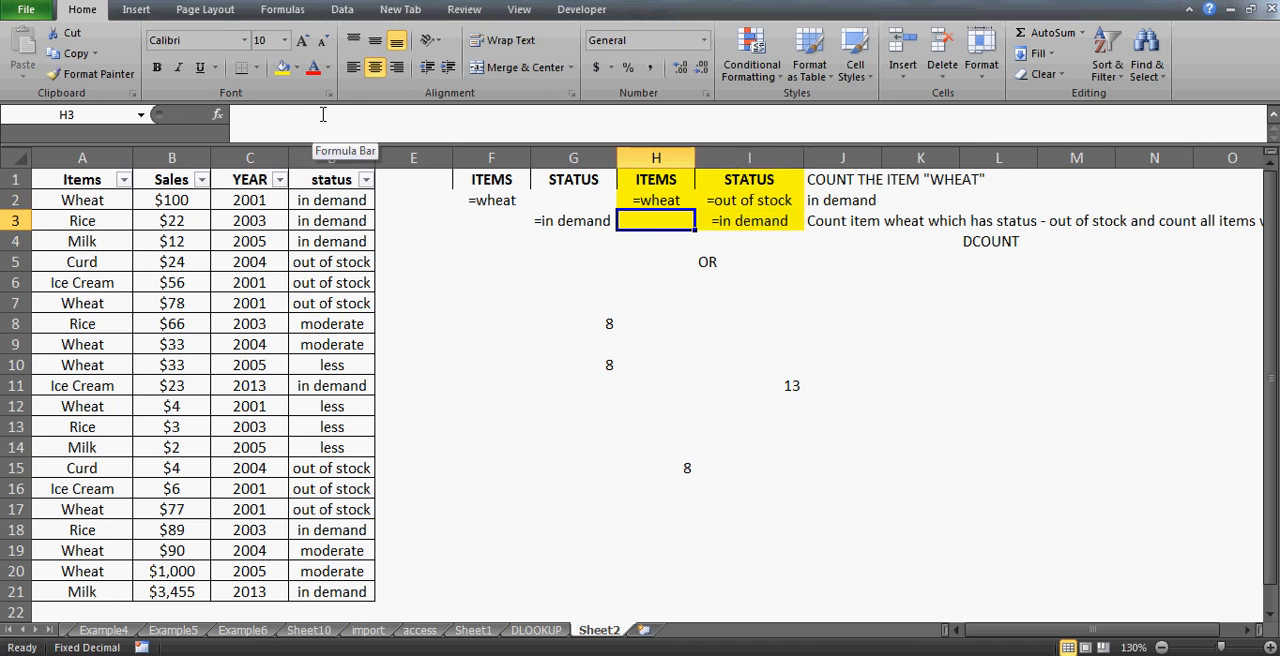
key("Right")
key("Left")
key("shift+Right")
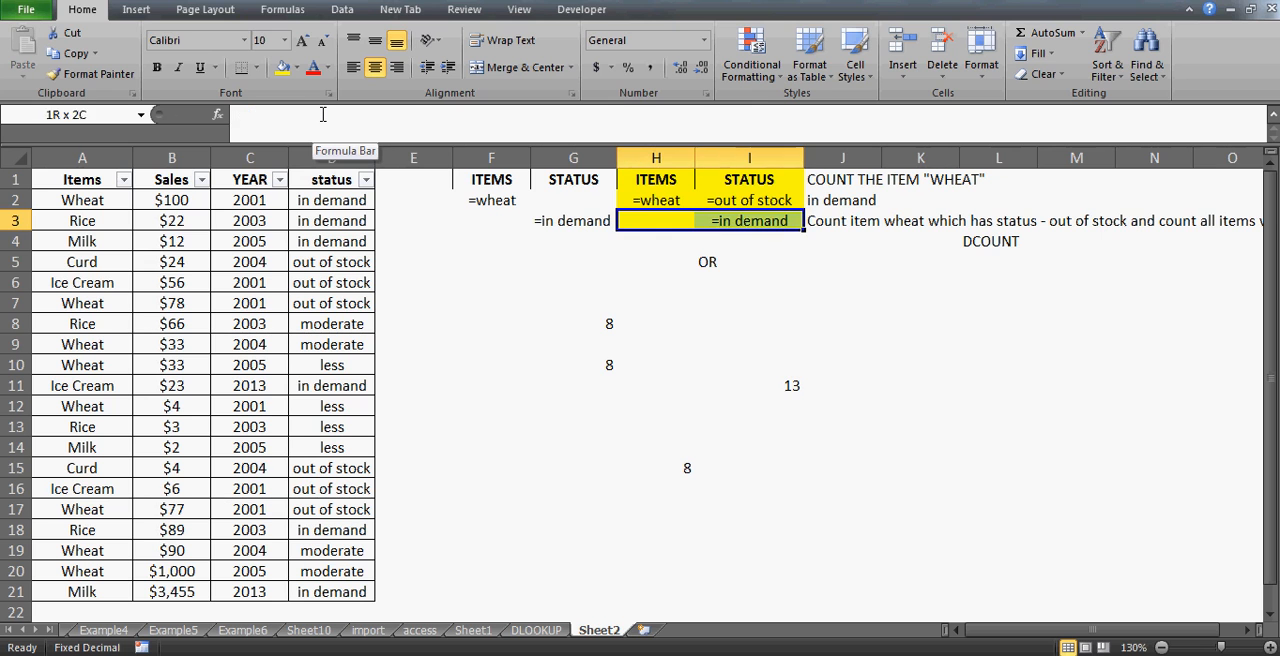
key("shift+Left")
key("shift+Right")
key("Right")
key("Left")
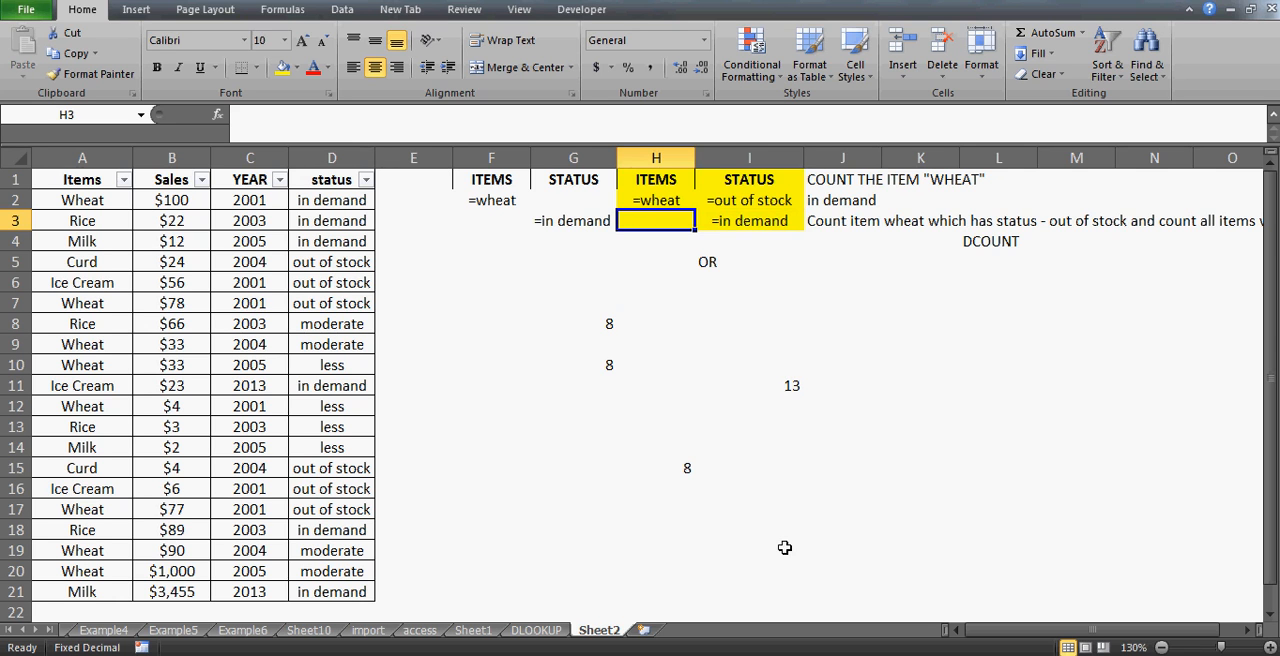
- Enter rice as the ITEMS criterion in the second criteria row beside =in demand
left_click(668, 455)
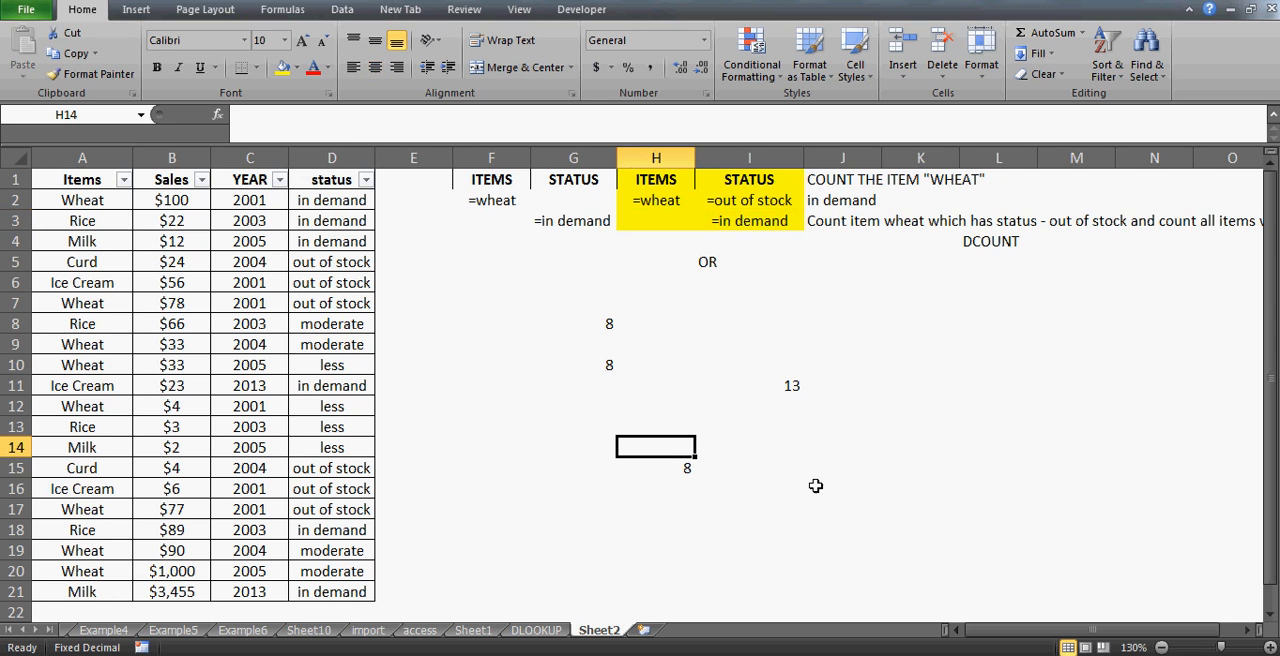
left_click(660, 238)
left_click(657, 226)
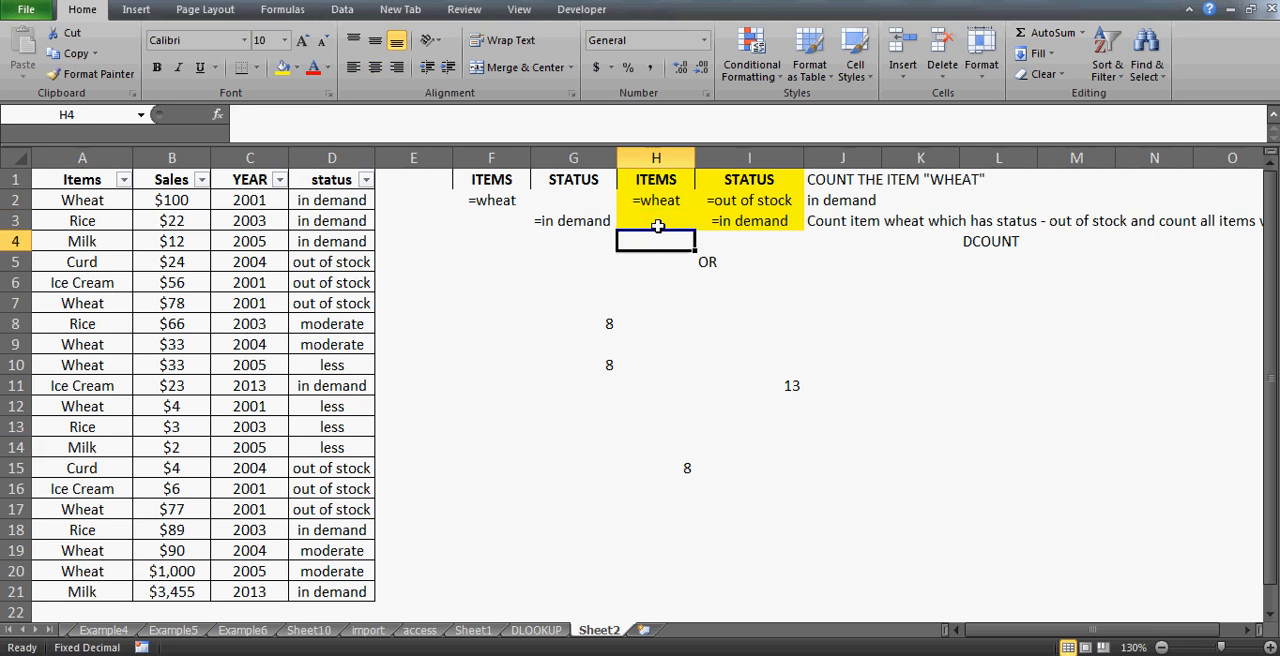
key("Up")
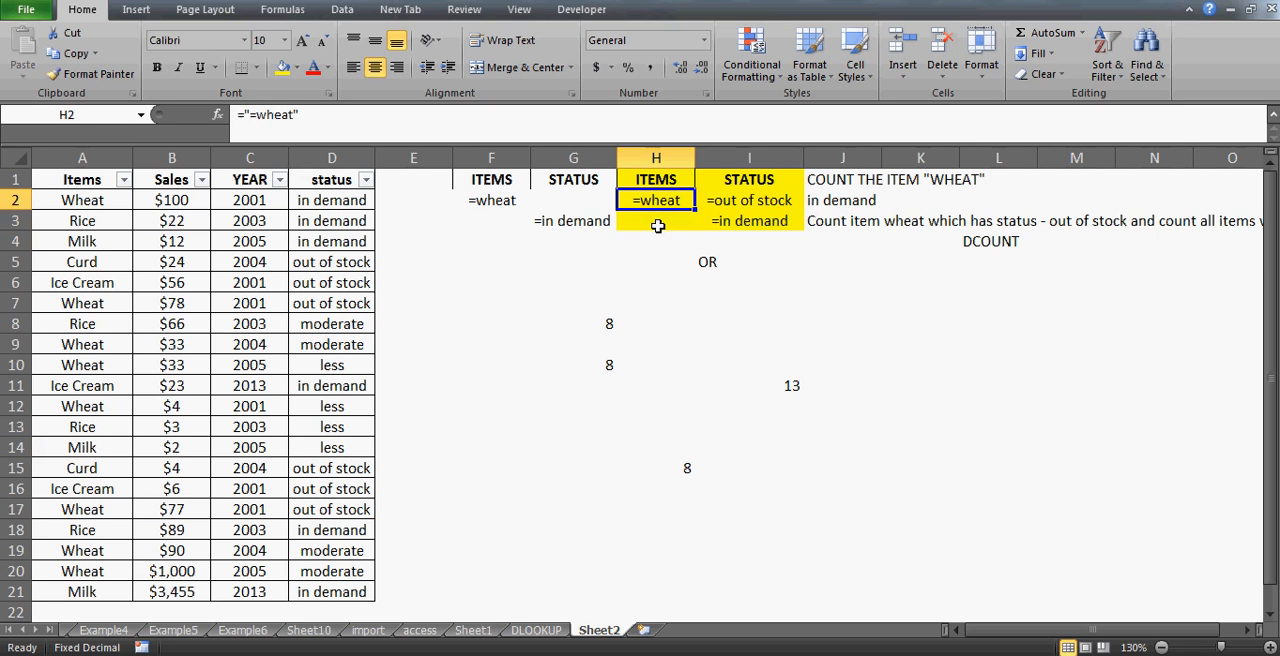
left_click(657, 226)
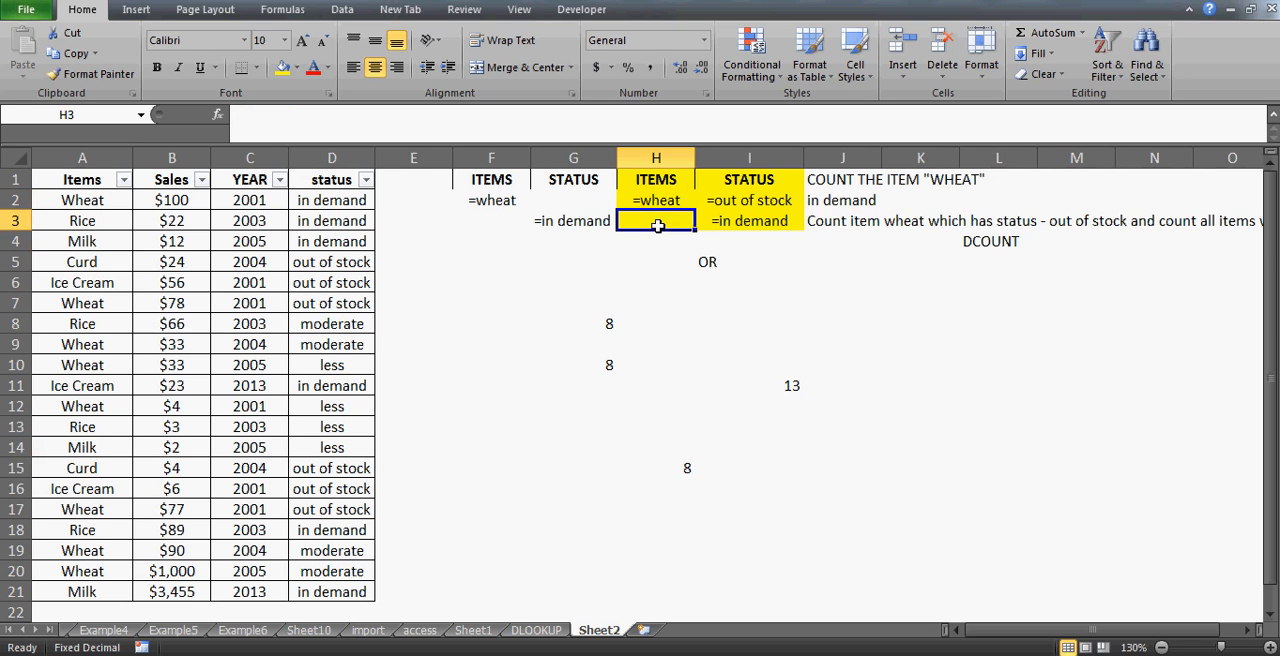
key("Up")
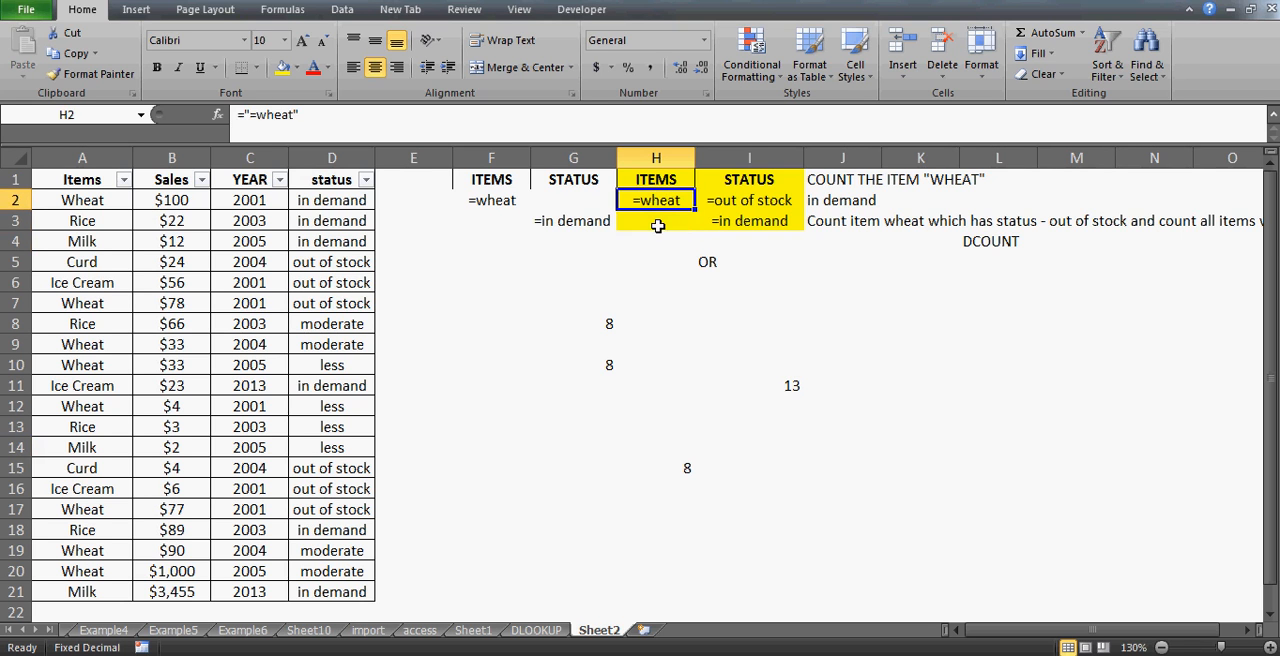
key("Right")
key("Down")
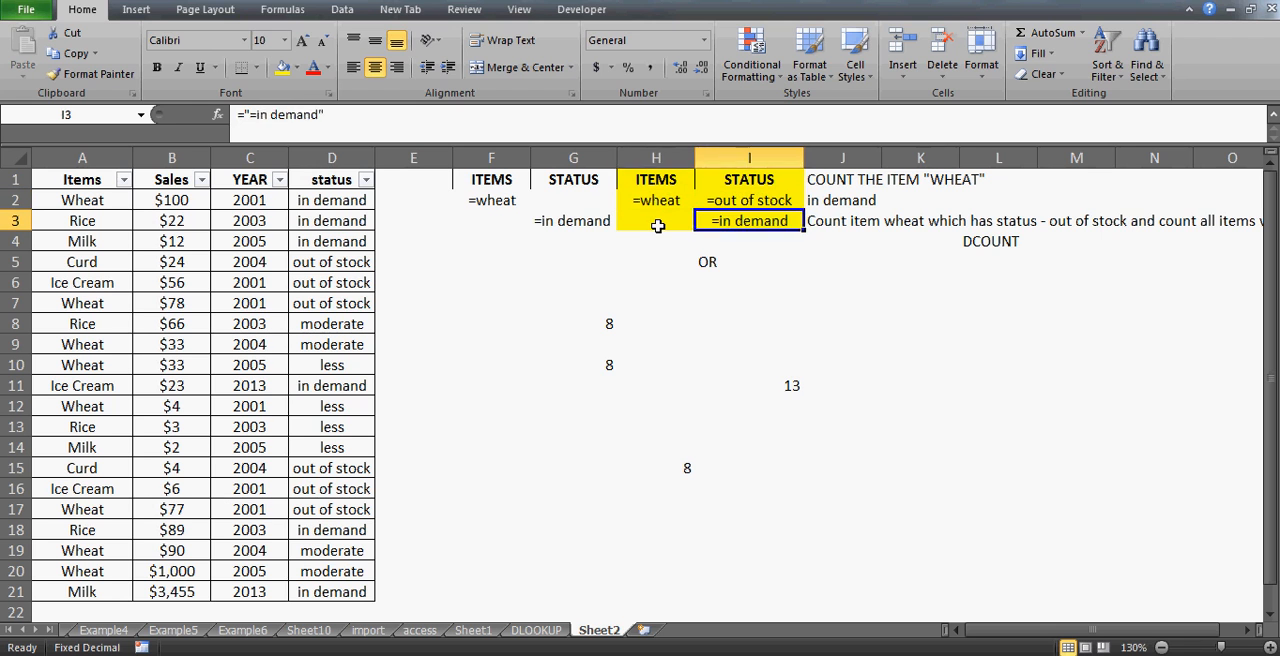
key("Left")
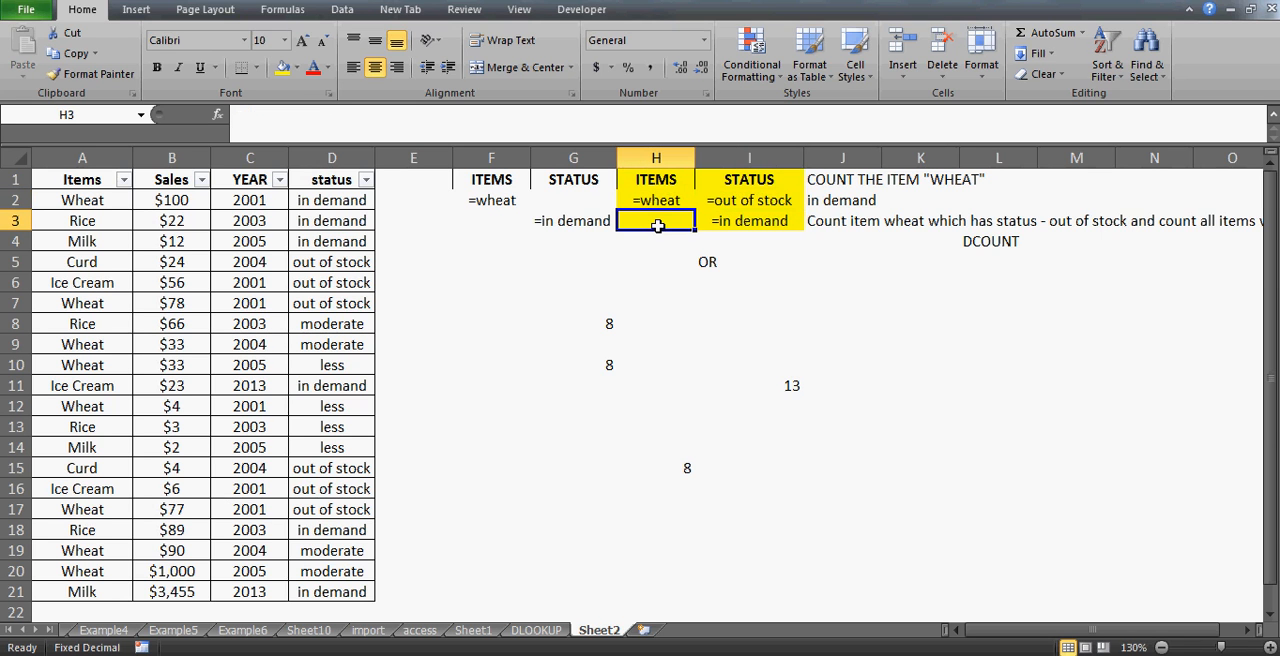
type("rice")
key("Return")
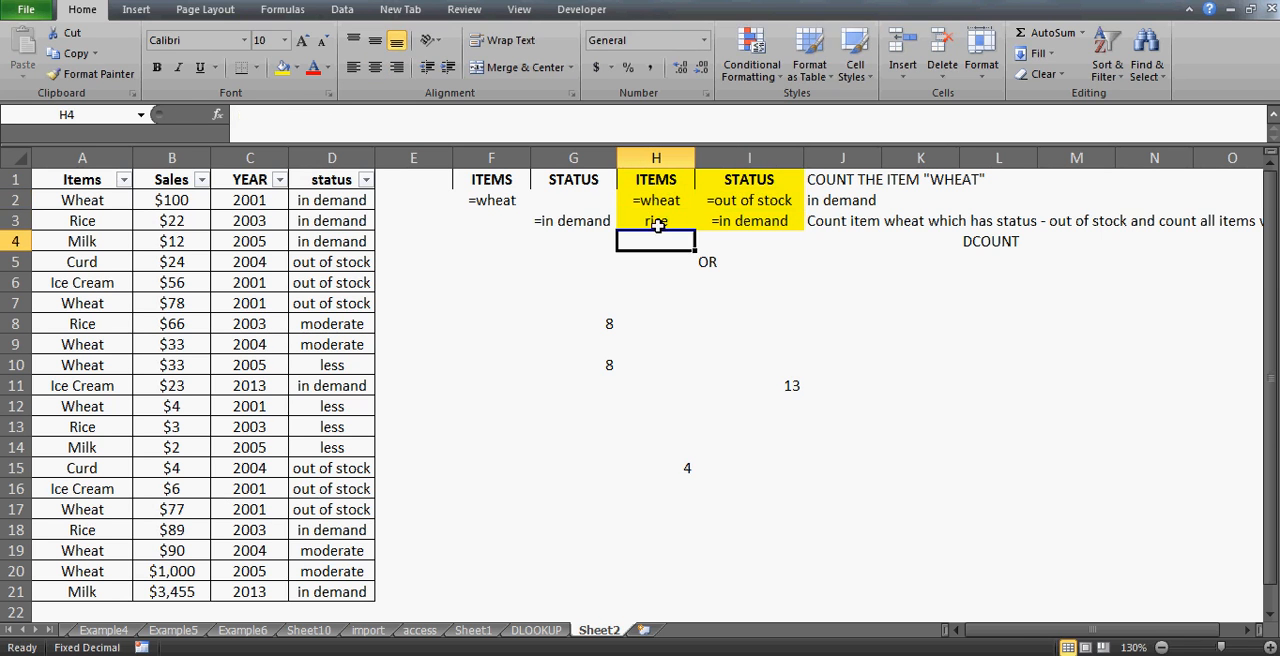
- Filter the Items column of the sales table to show only Wheat
left_click(686, 471)
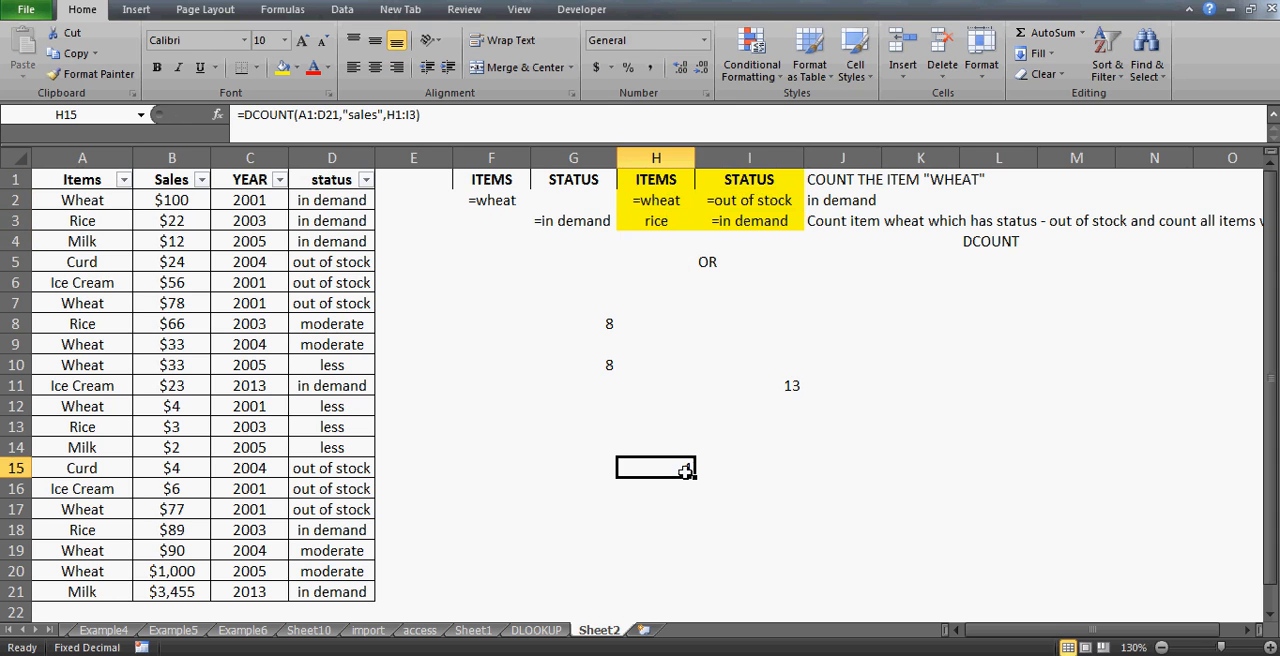
left_click(96, 186)
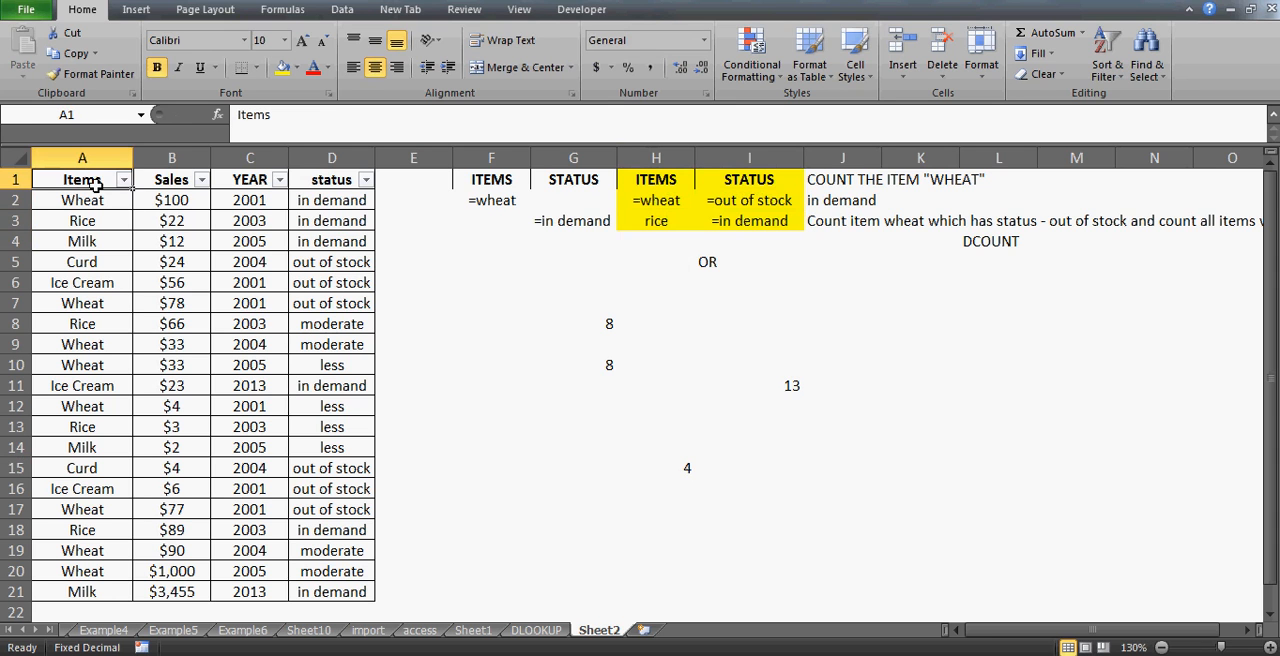
key("alt+Down")
key("Down")
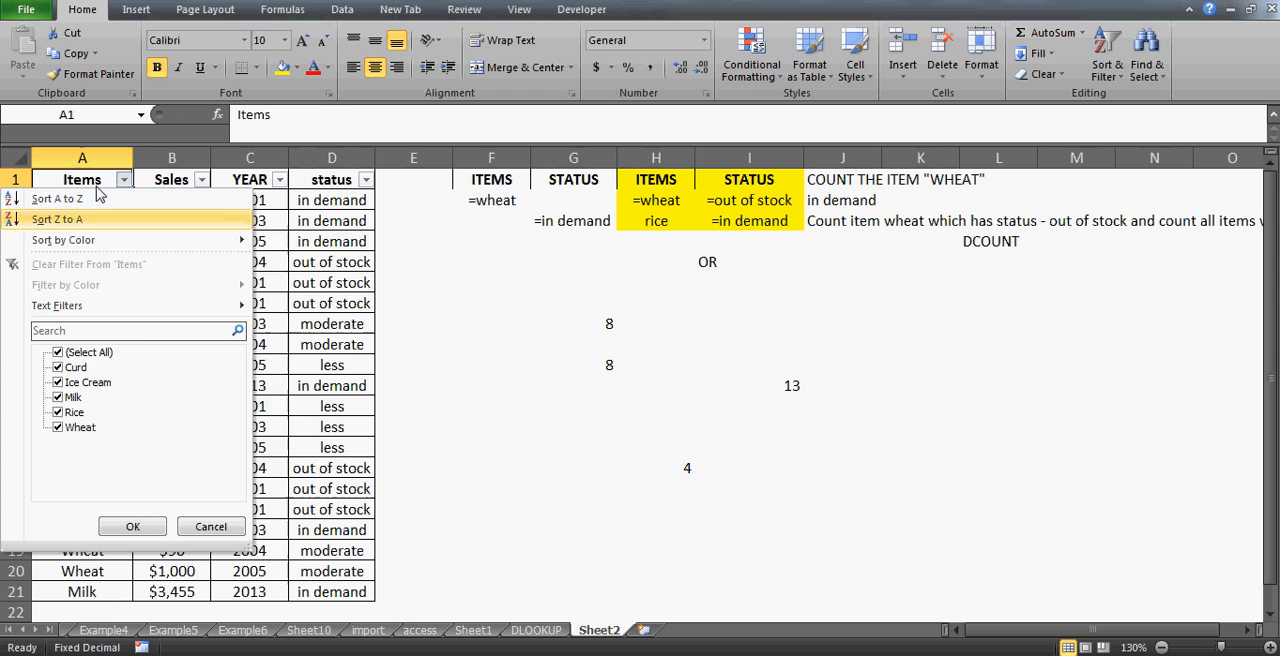
left_click(58, 353)
key("Down")
key("Down")
key("Down")
key("Down")
key("Down")
key("space")
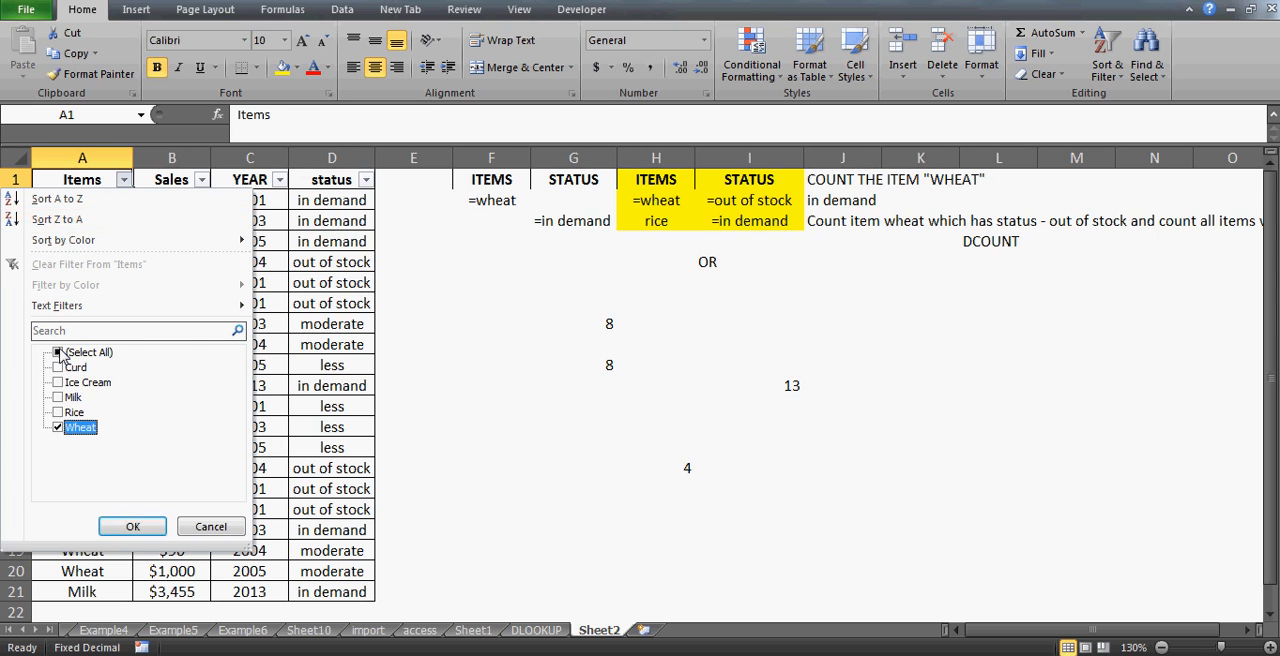
key("Return")
- Review the status values of the filtered Wheat rows
key("Right")
key("Right")
key("Right")
key("Down")
key("Down")
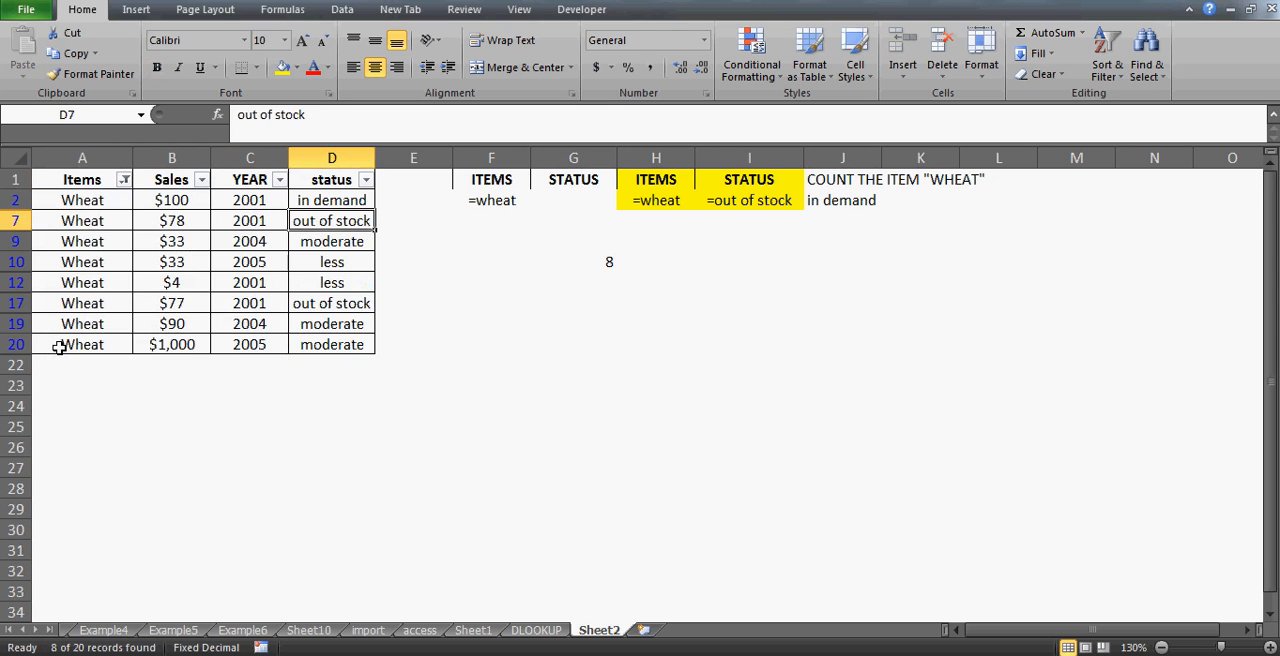
key("Down")
key("Down")
key("Down")
key("Down")
key("Up")
key("Up")
key("Up")
key("Up")
key("Up")
key("Up")
key("Left")
key("Left")
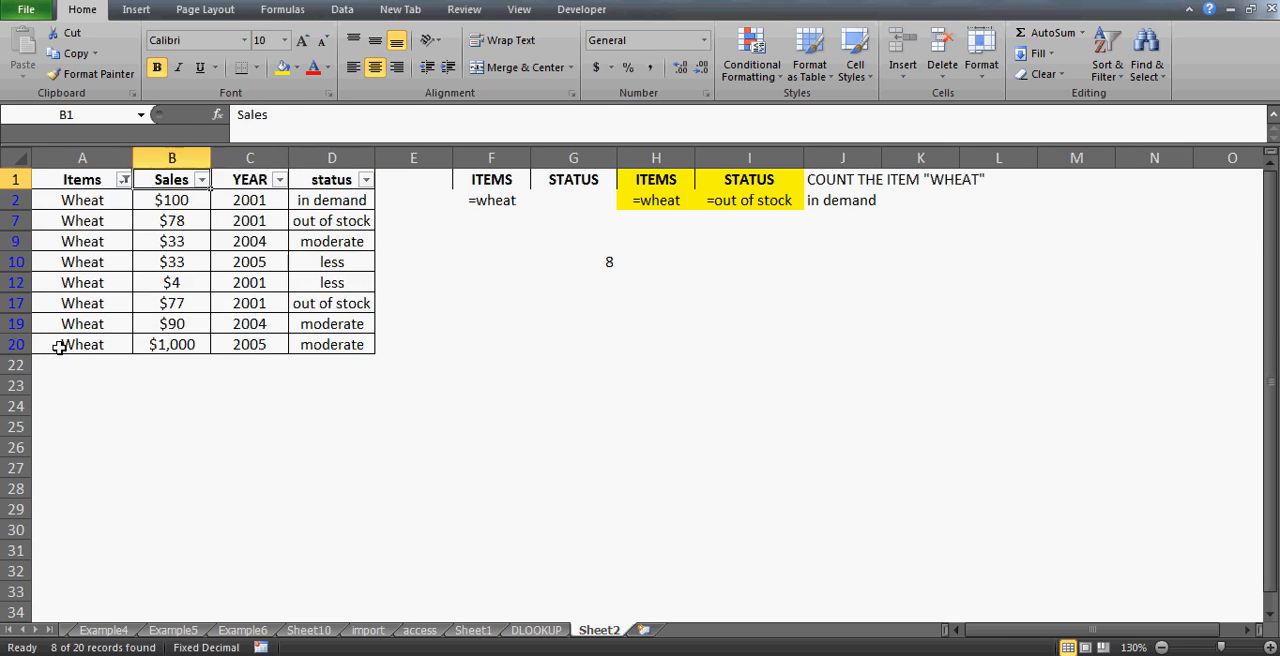
- Change the Items filter to show only Rice instead of Wheat
key("Left")
key("alt+Down")
key("space")
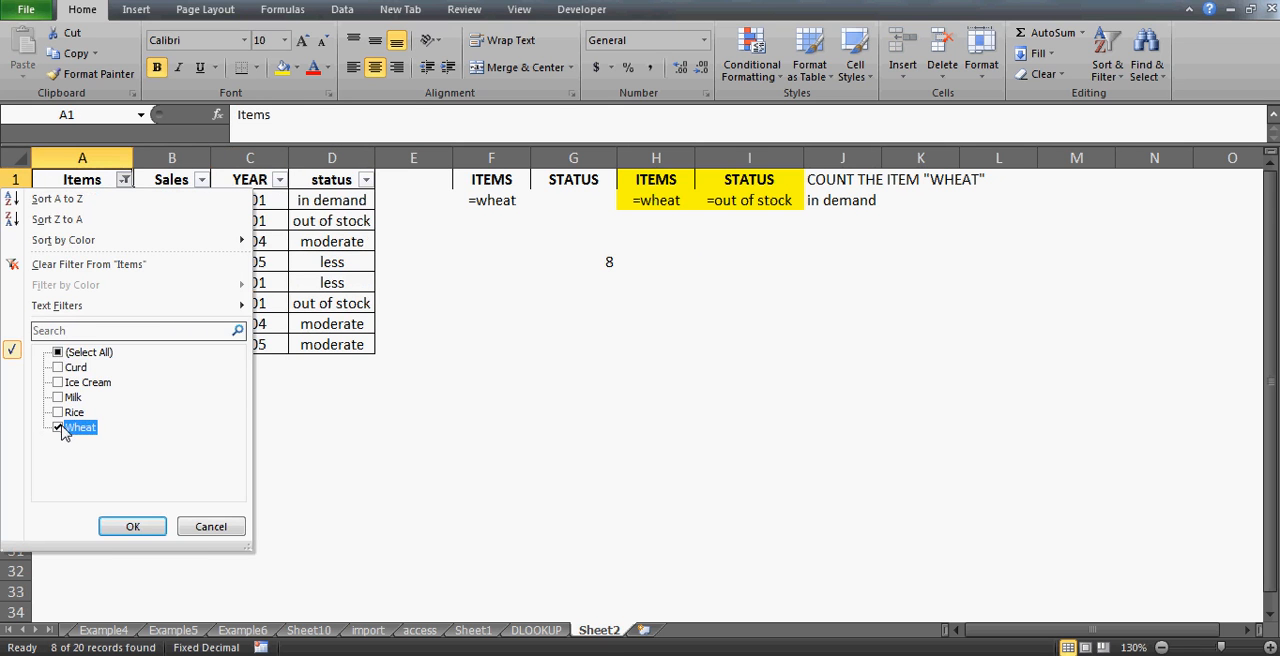
key("Up")
key("space")
key("Return")
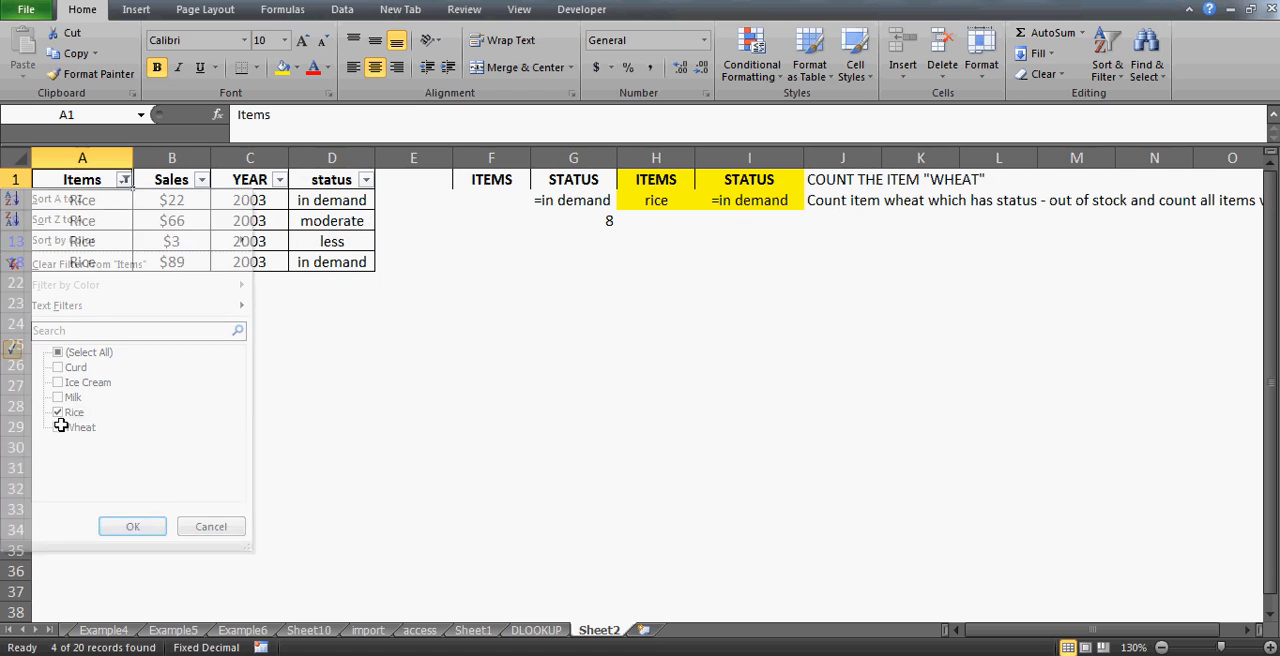
- Review the status values of the filtered Rice rows
key("Right")
key("Right")
key("Right")
key("Right")
key("Down")
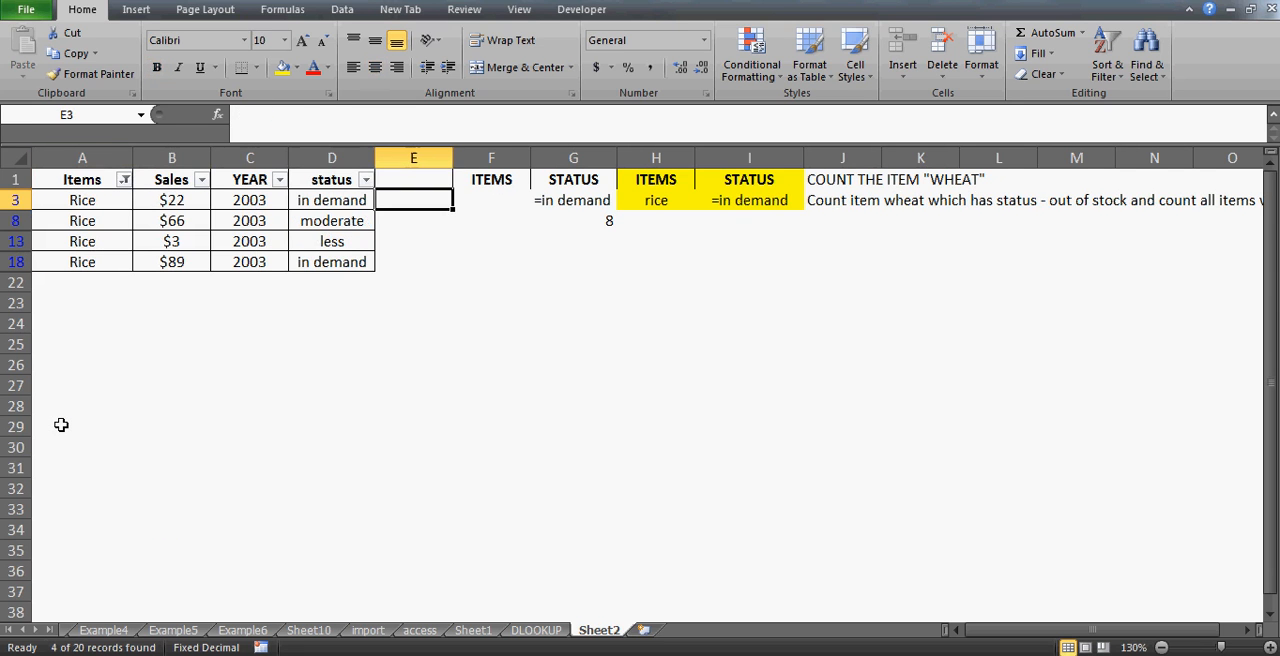
key("Left")
key("Down")
key("Down")
key("Down")
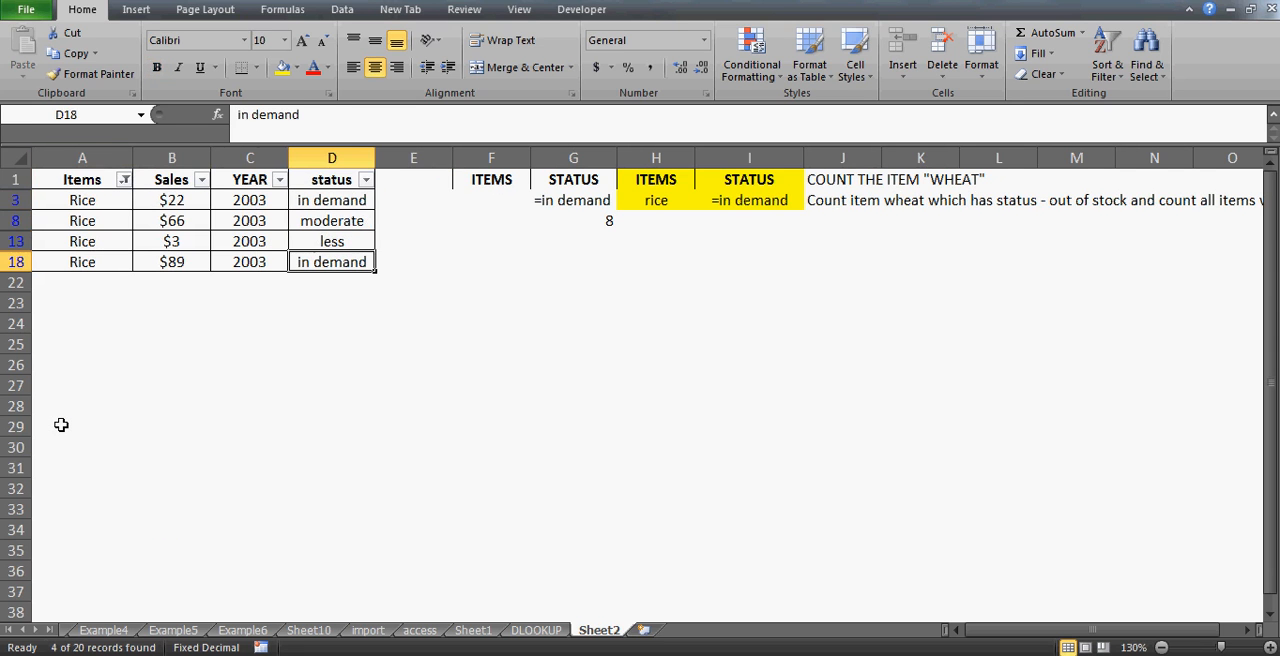
- Clear all filters from the sales table
key("alt+d")
key("f")
key("s")
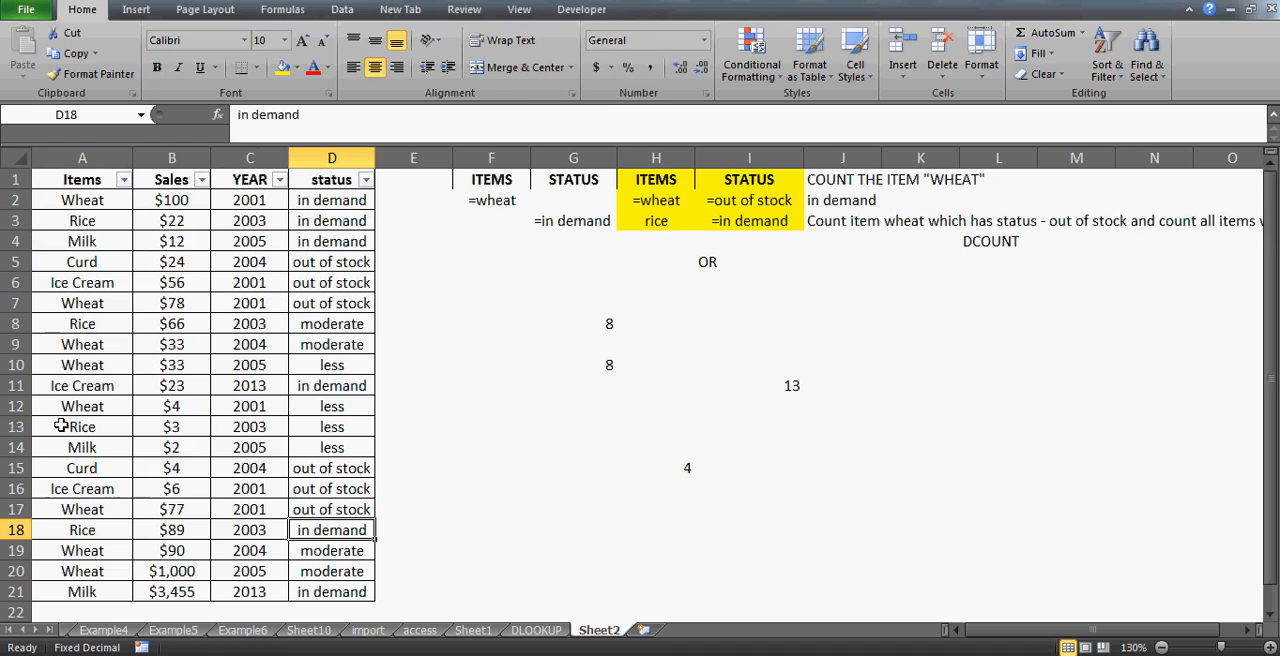
- Examine the DCOUNT formula and its two-row OR criteria range
left_click(686, 465)
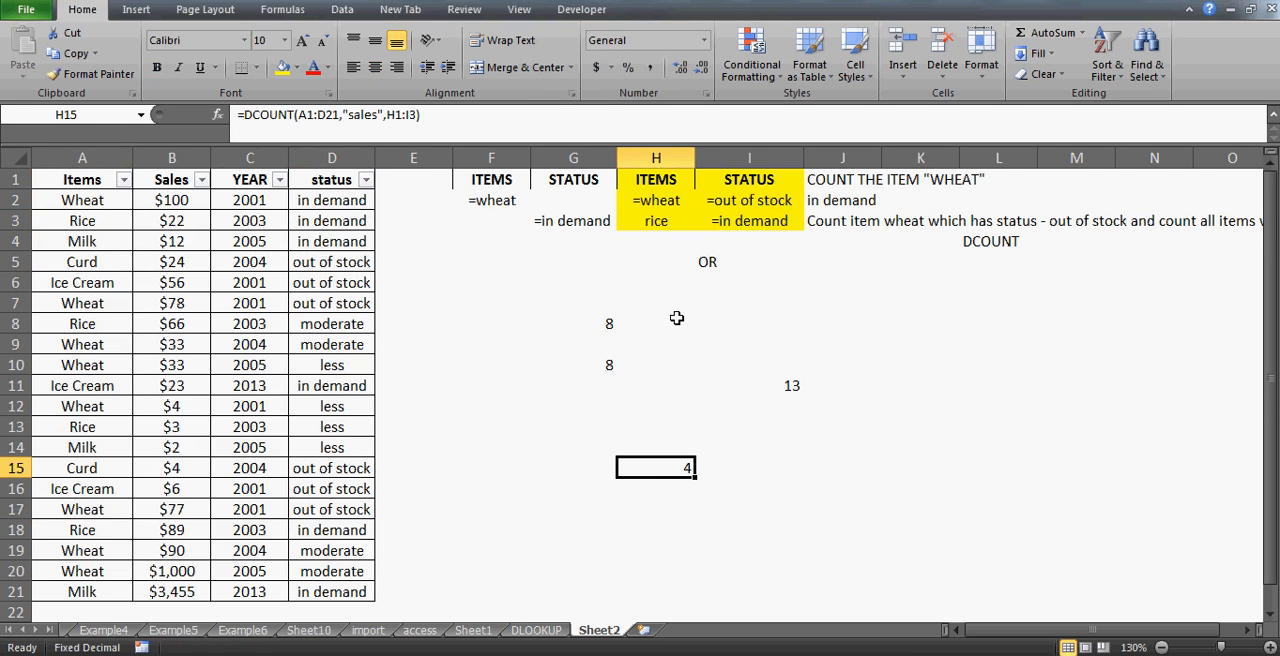
left_click(651, 200)
key("shift+Right")
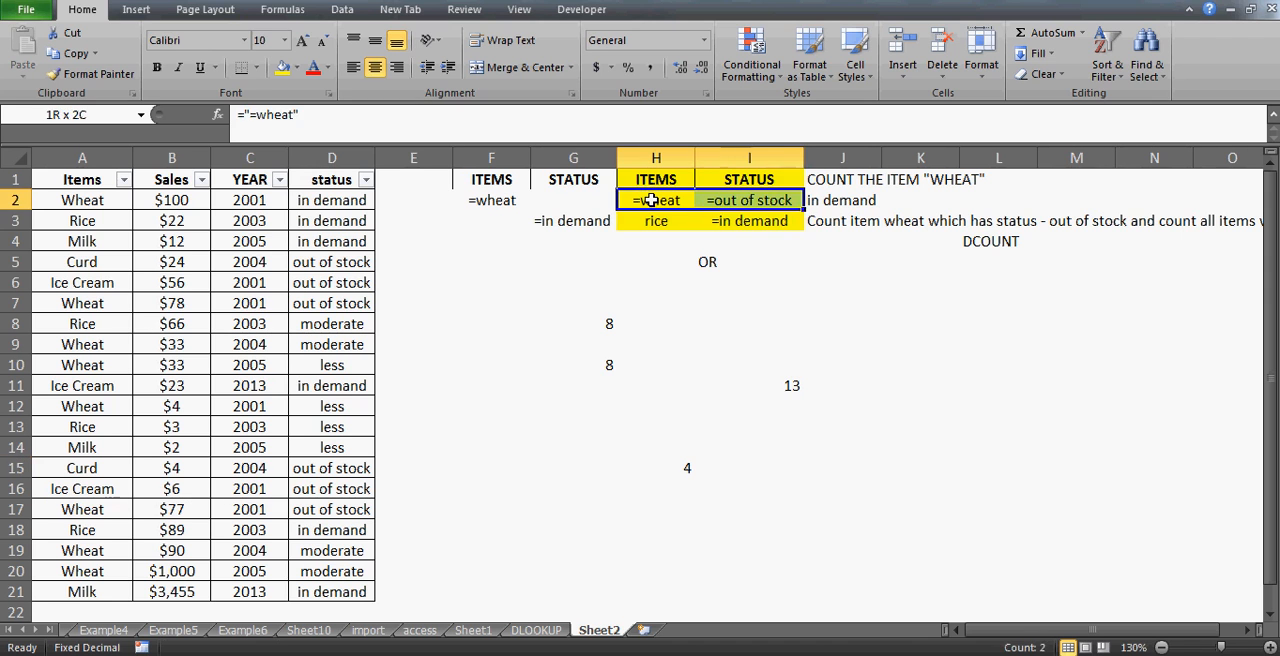
key("shift+Down")
key("Down")
key("Up")
key("shift+Right")
key("Left")
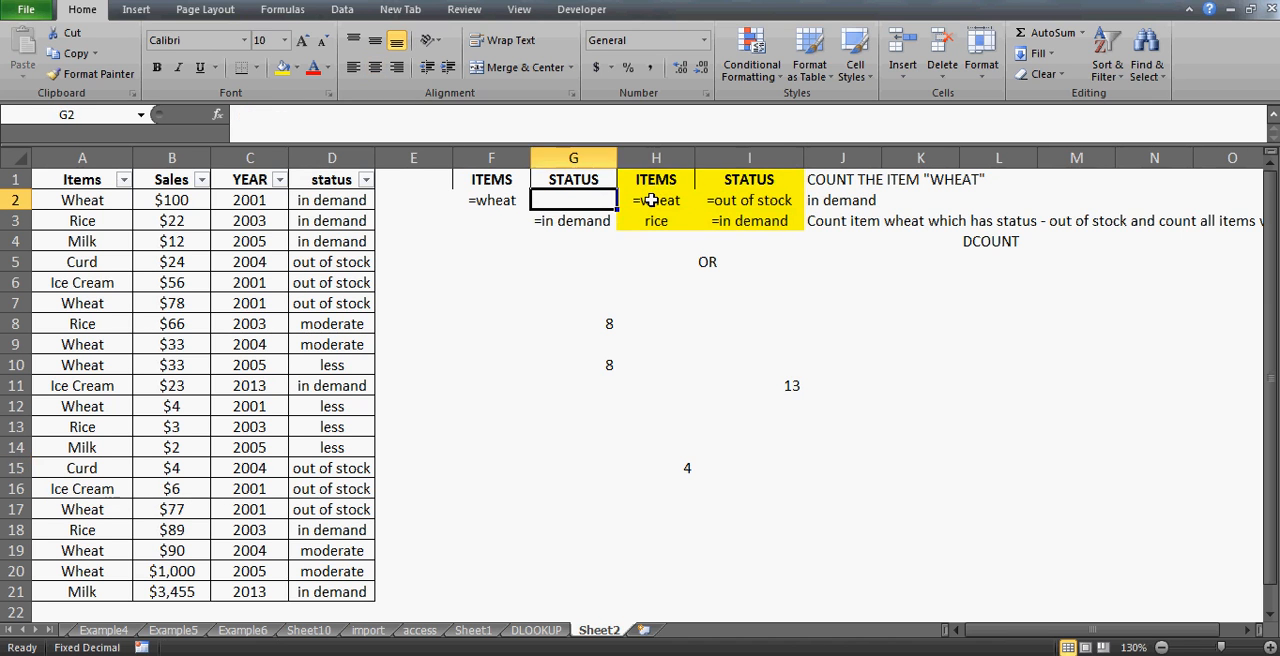
key("Right")
key("shift+Right")
key("Down")
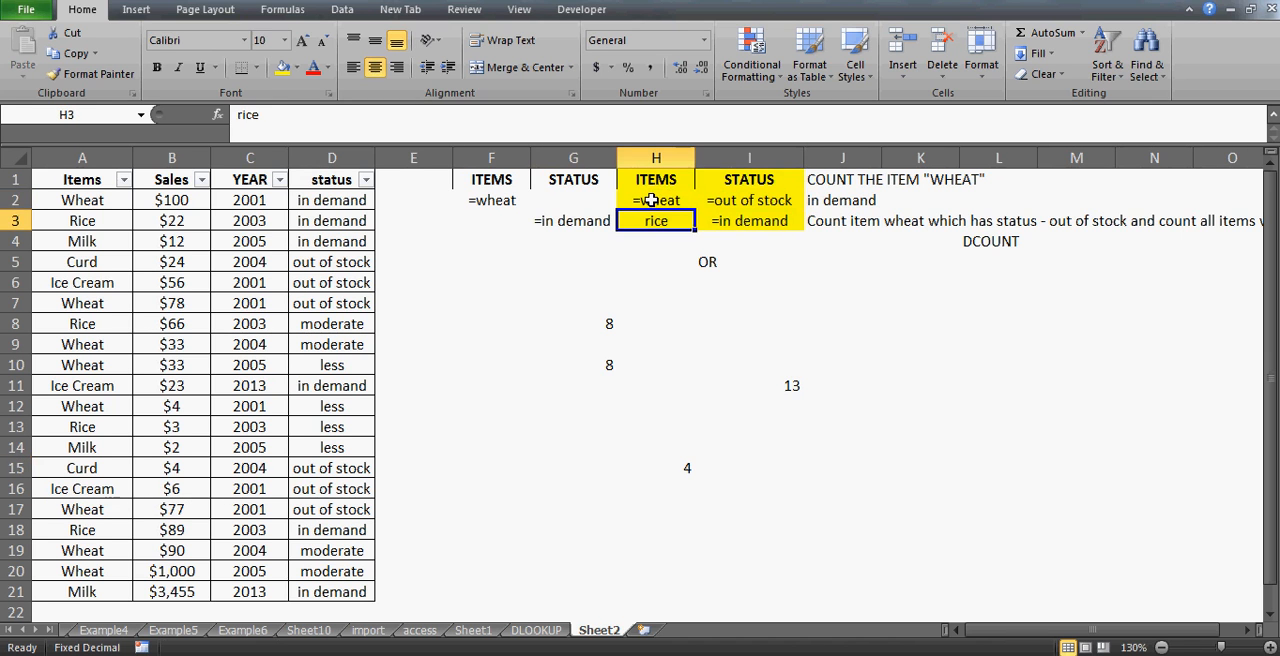
key("shift+Right")
key("Down")
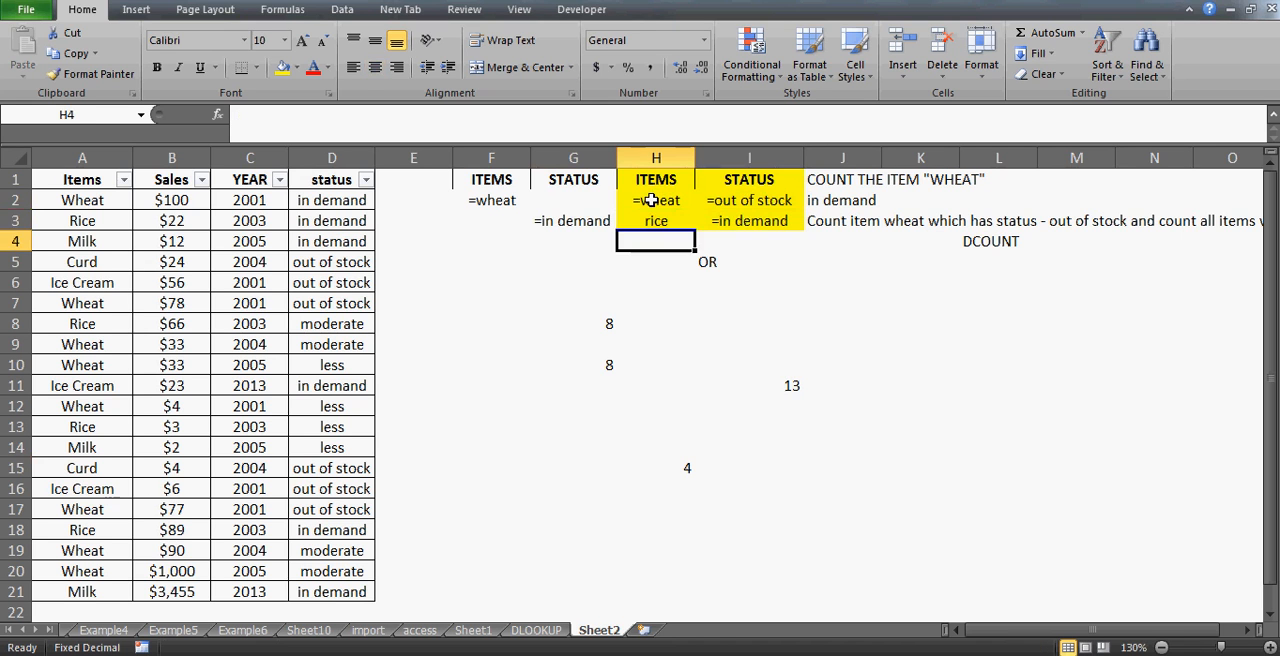
key("Up")
key("Right")
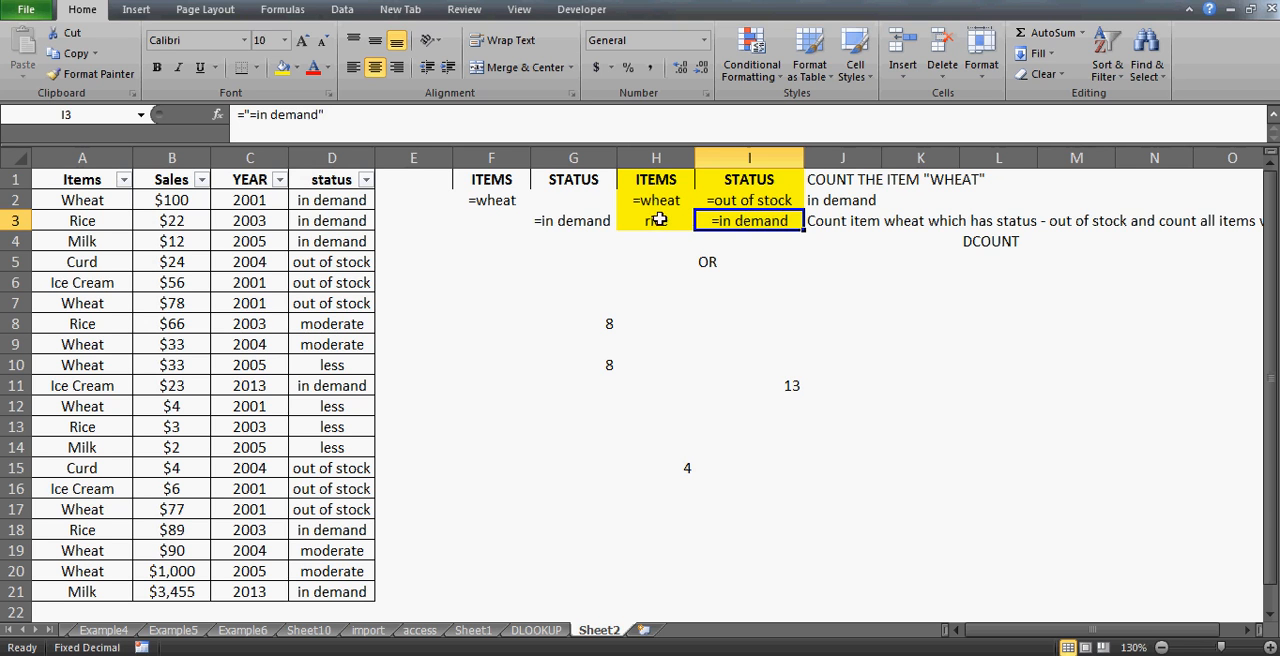
- Delete the "in demand" status criterion from the second row of the OR criteria range
key("Delete")
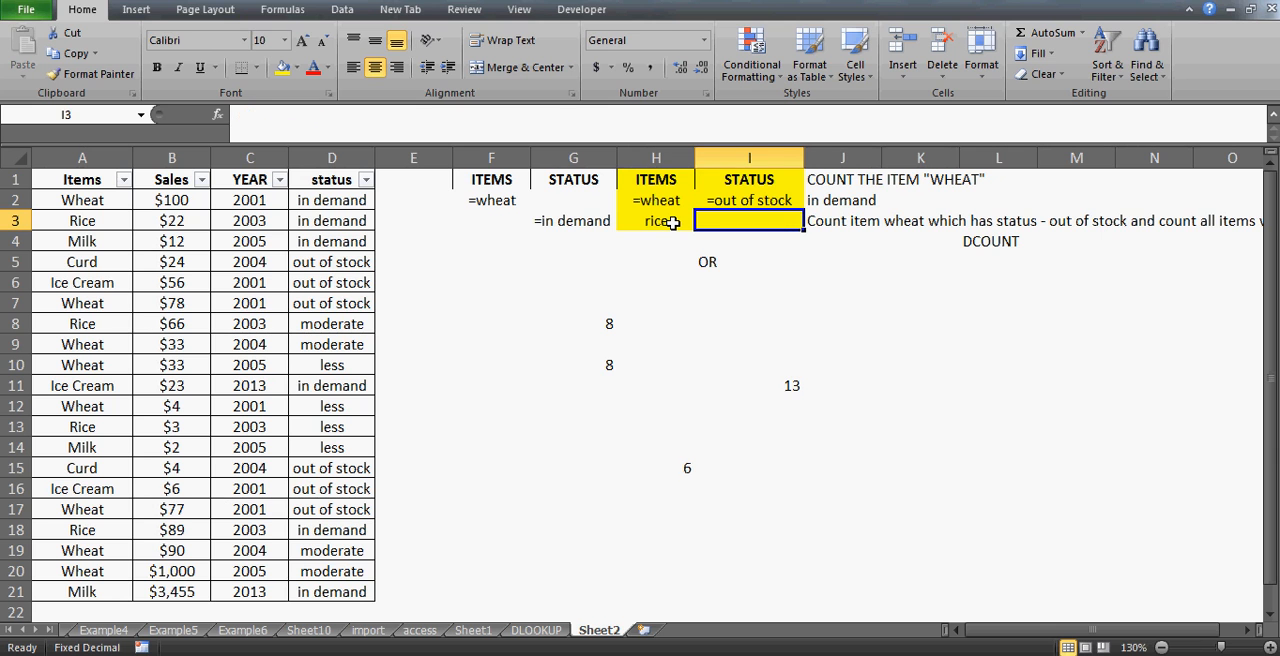
left_click(660, 220)
- Filter the Items column of the sales table to show only Rice
key("ctrl+Left")
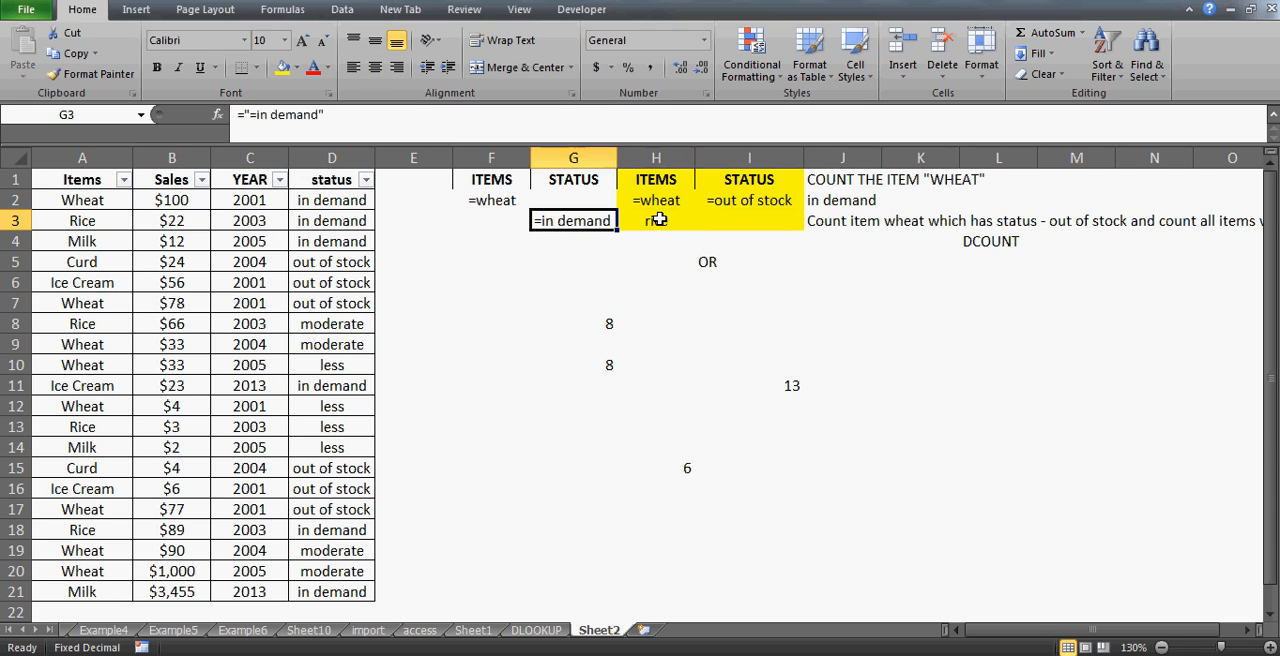
key("ctrl+Left")
key("ctrl+Left")
key("ctrl+Up")
key("alt+Down")
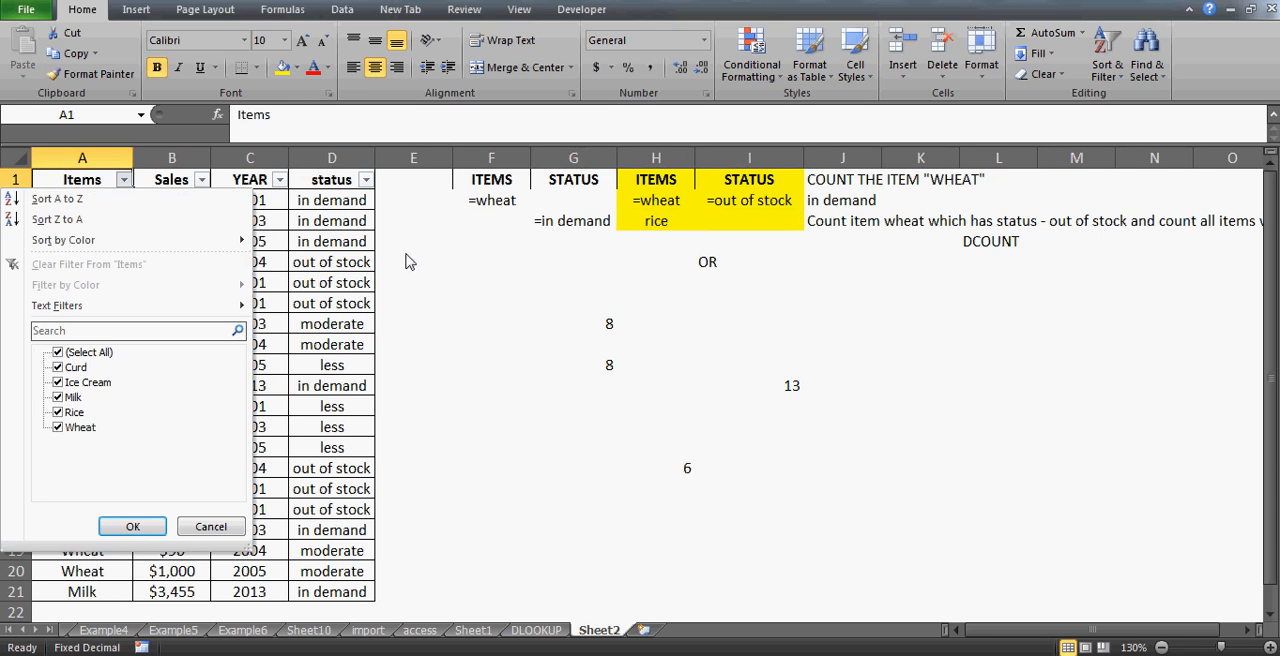
left_click(56, 355)
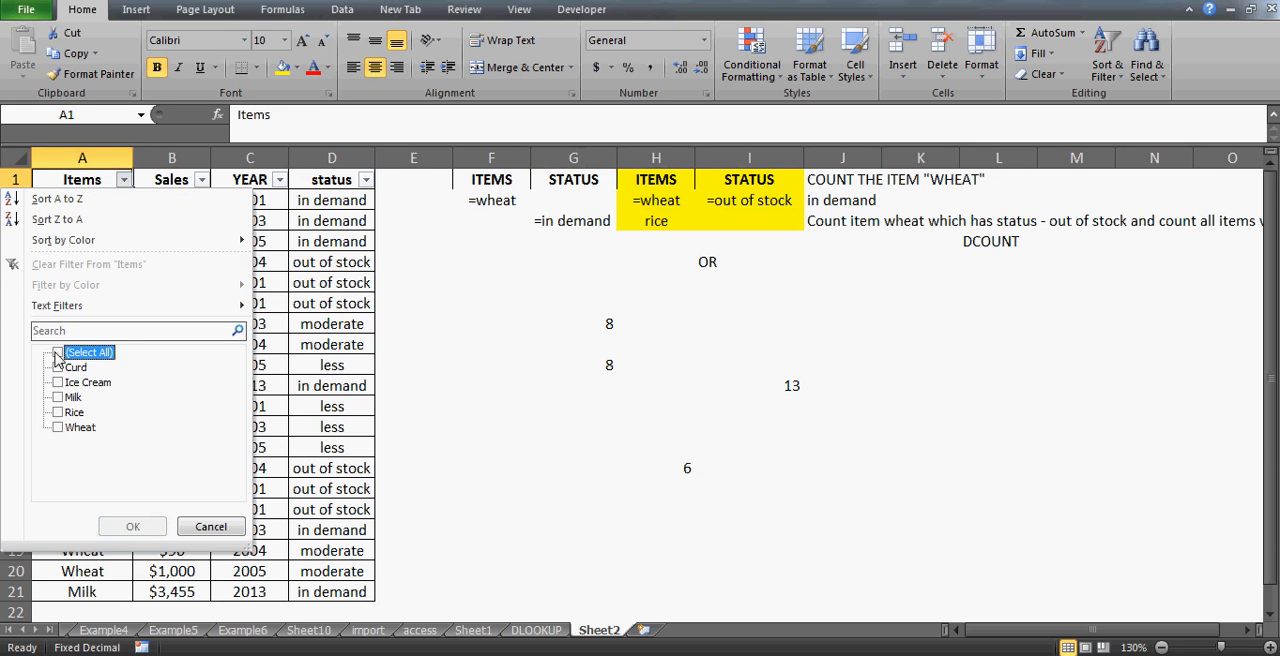
key("Down")
key("Down")
key("Down")
key("Down")
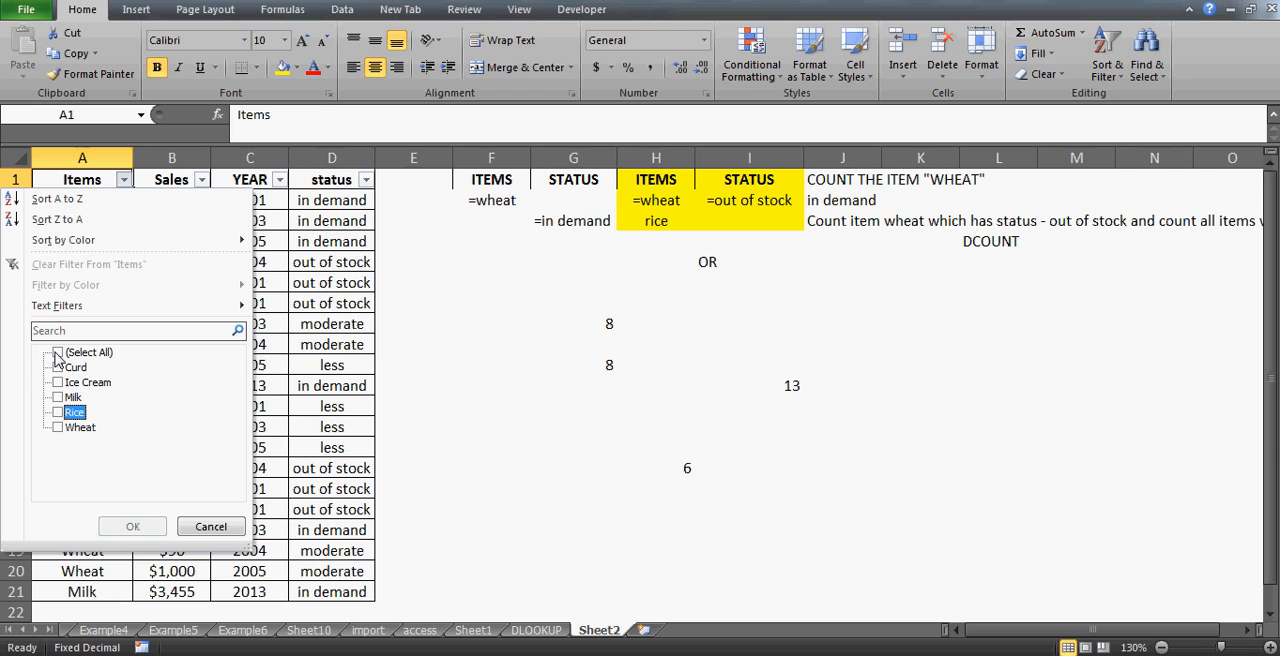
key("space")
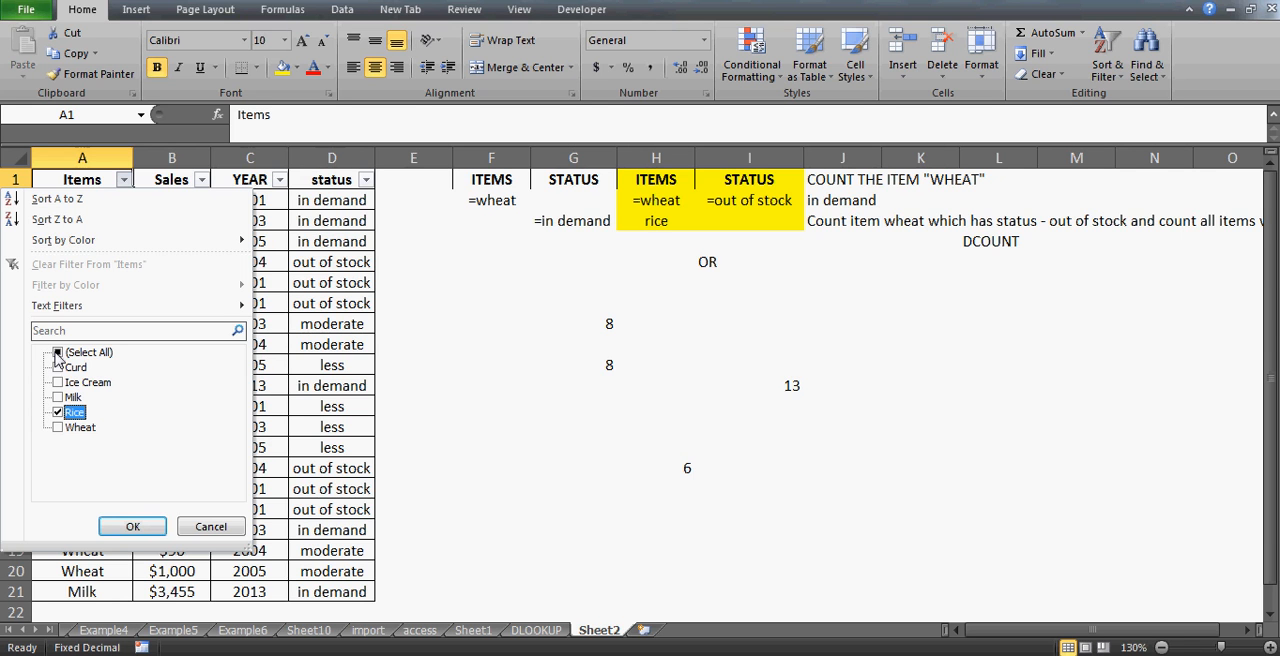
key("Return")
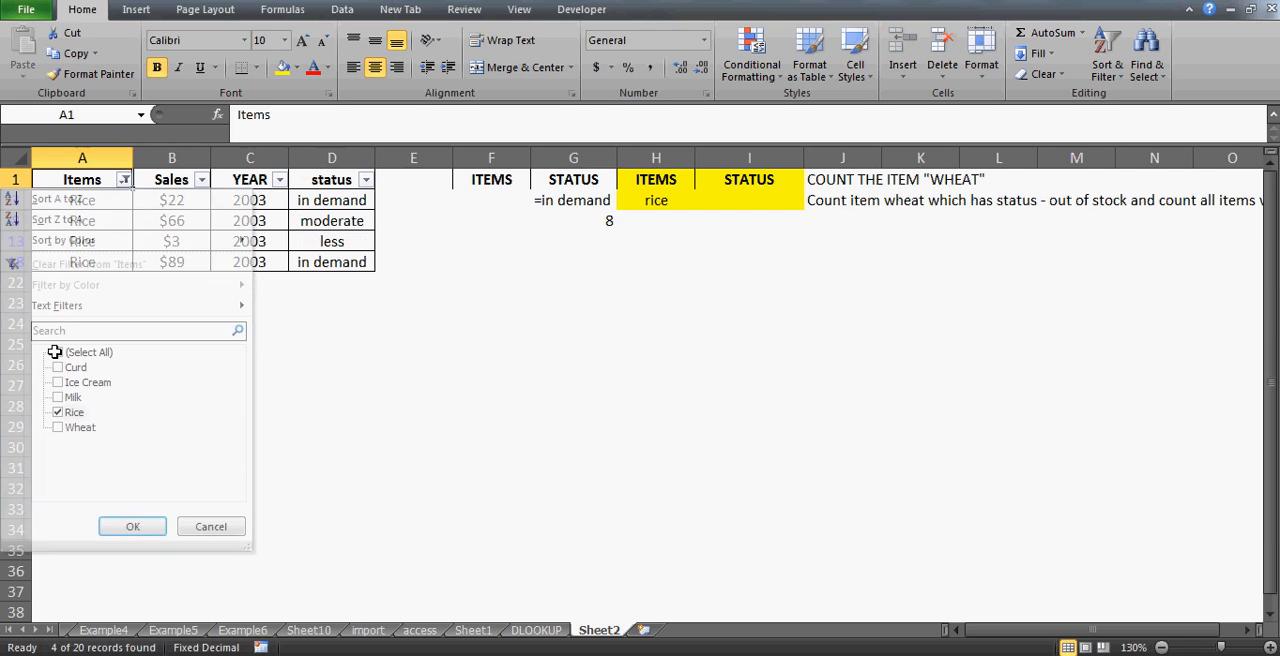
- Select the filtered Rice item cells to check how many rows are shown
key("Down")
key("shift+Down")
key("shift+Down")
key("shift+Down")
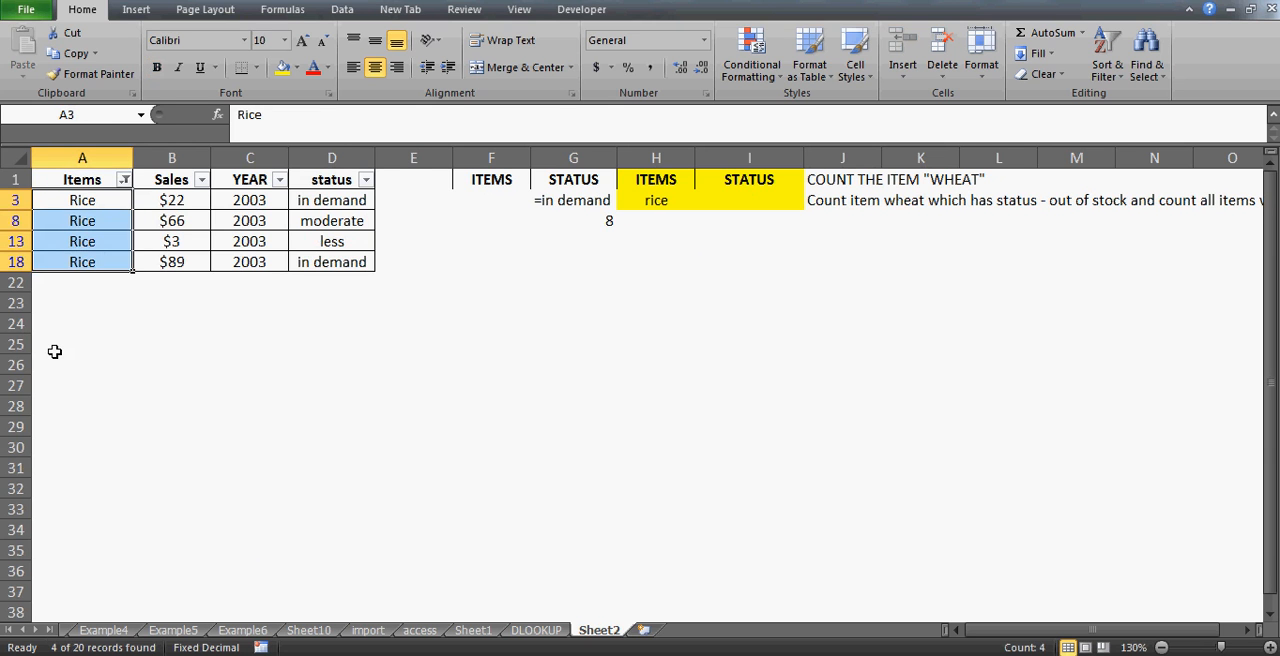
- Clear all filters from the sales table
key("ctrl+Home")
key("alt+d")
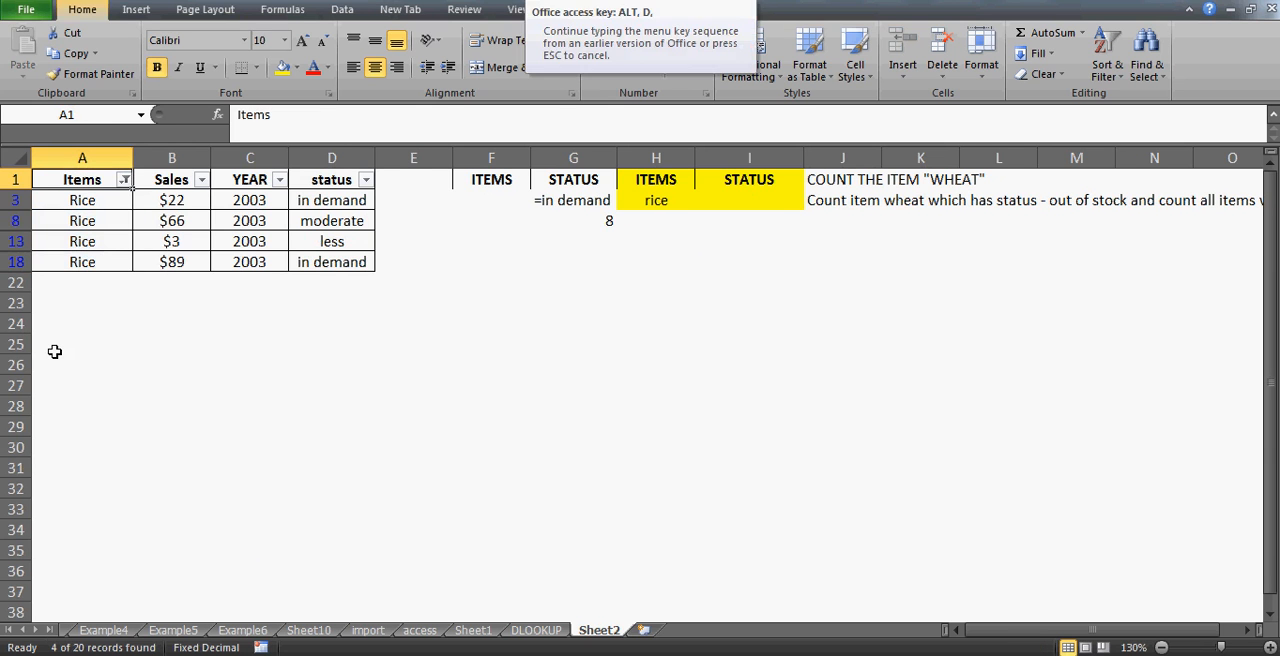
key("f")
key("s")
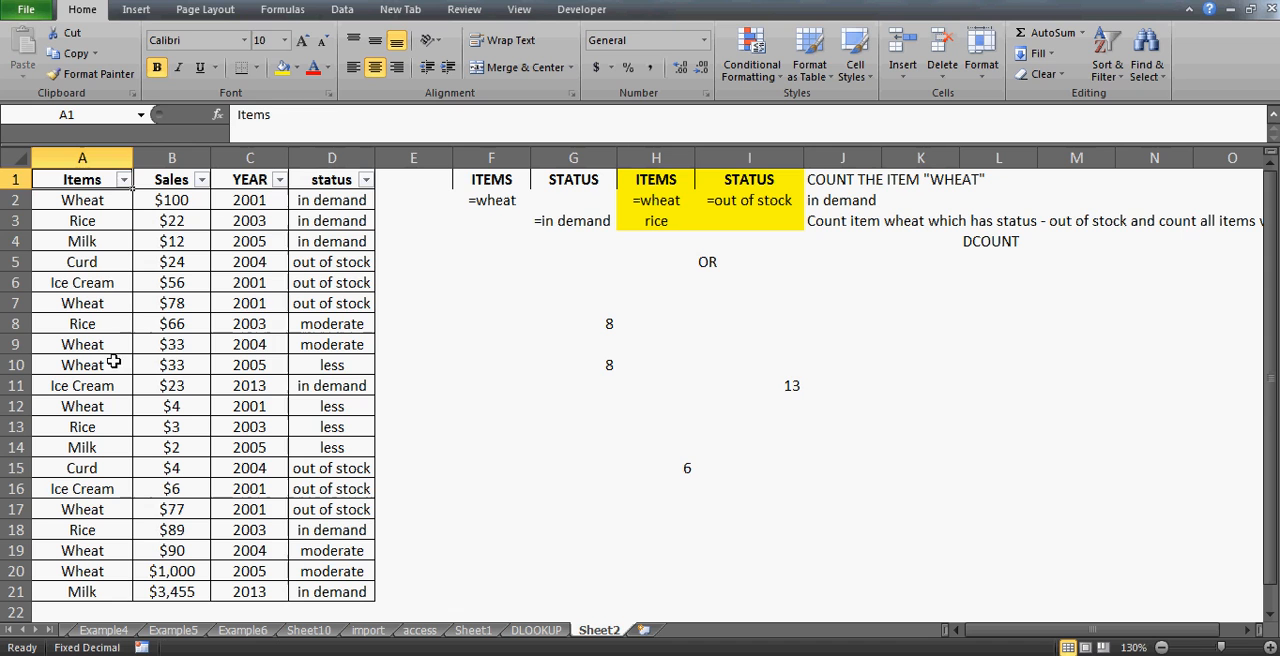
- Inspect the item and status cells of the OR criteria range
left_click(698, 468)
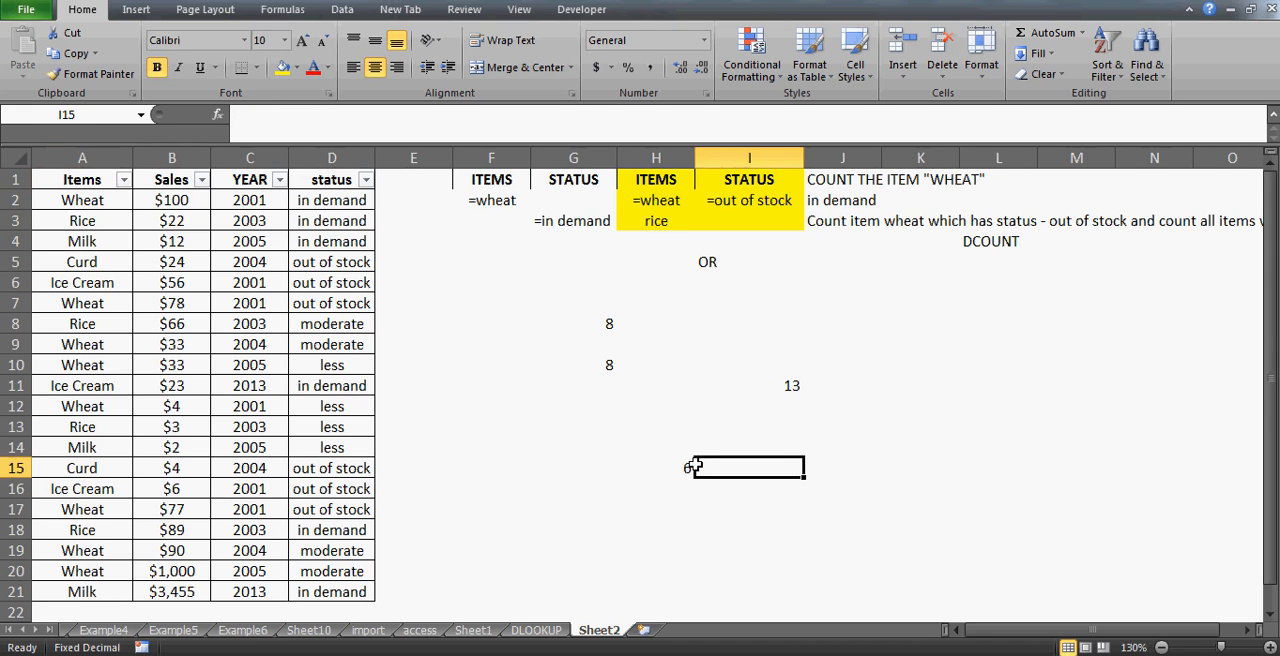
left_click(659, 222)
key("Right")
key("Right")
key("Left")
key("Left")
key("Up")
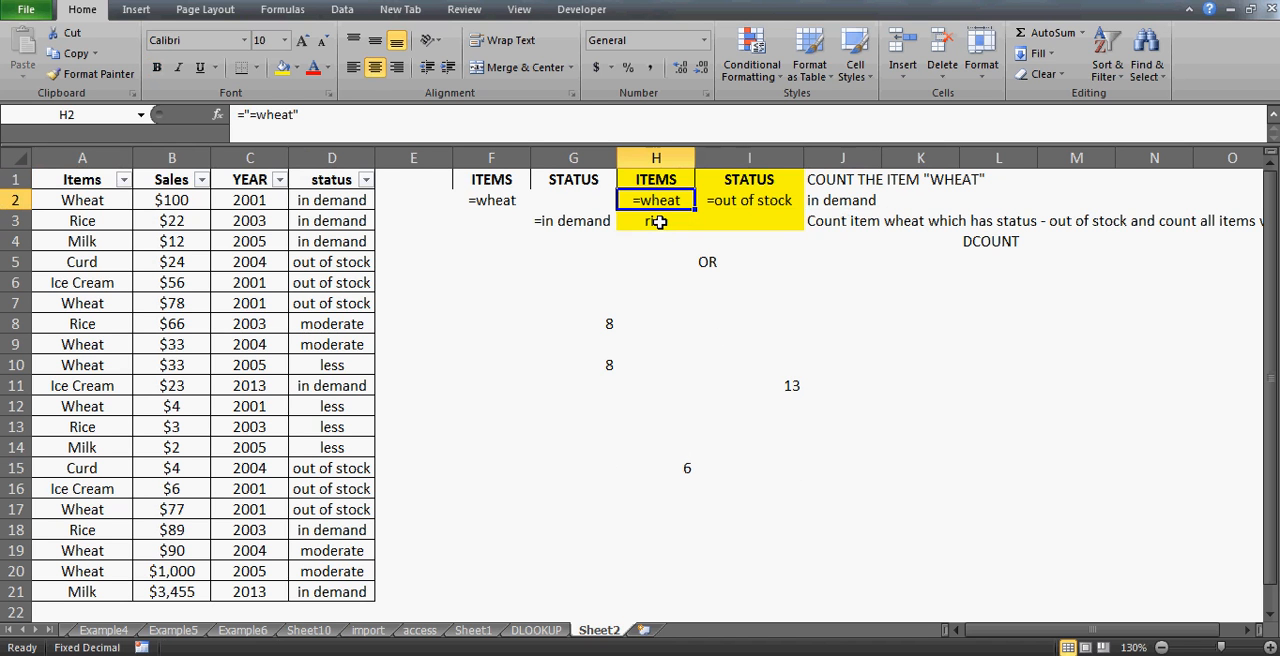
- Insert two new empty columns at column F, before the existing criteria ranges
left_click(482, 180)
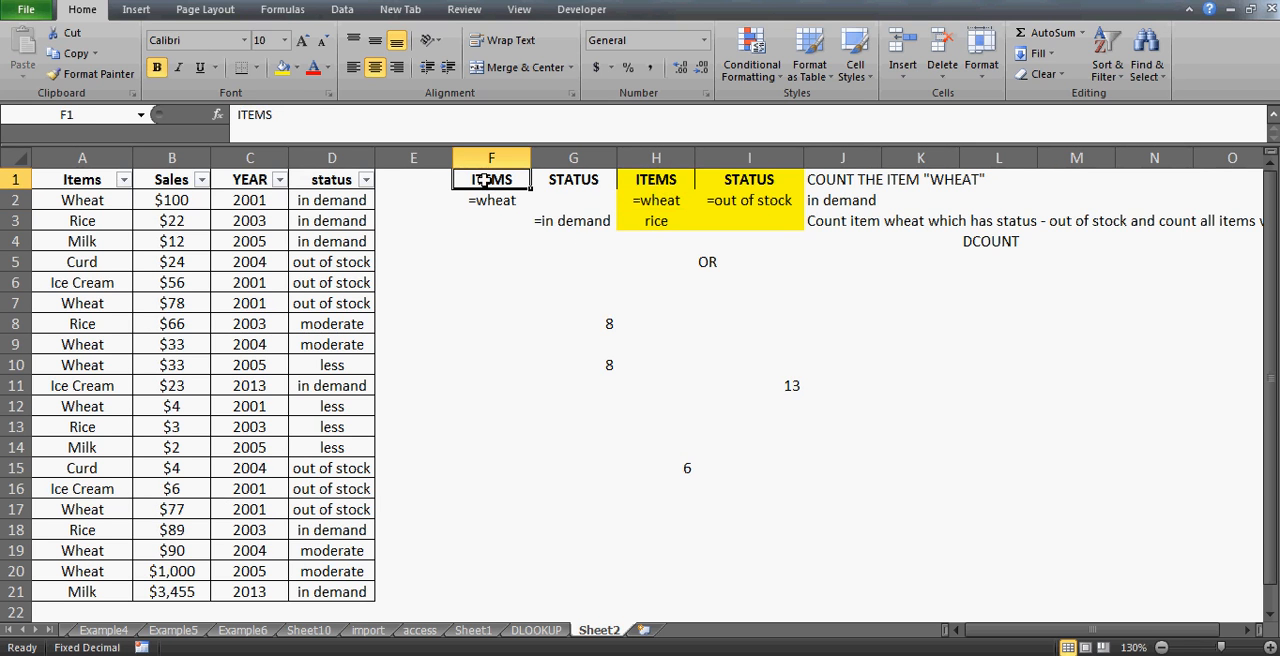
key("alt+i")
key("c")
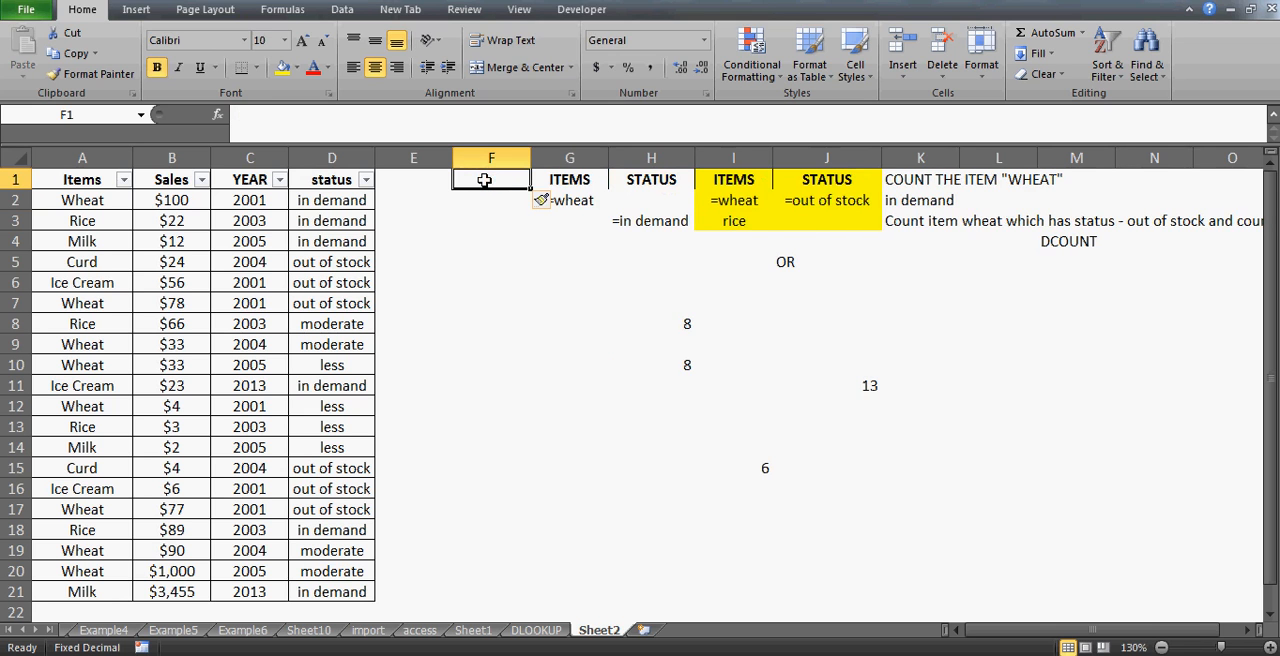
key("alt+i")
key("c")
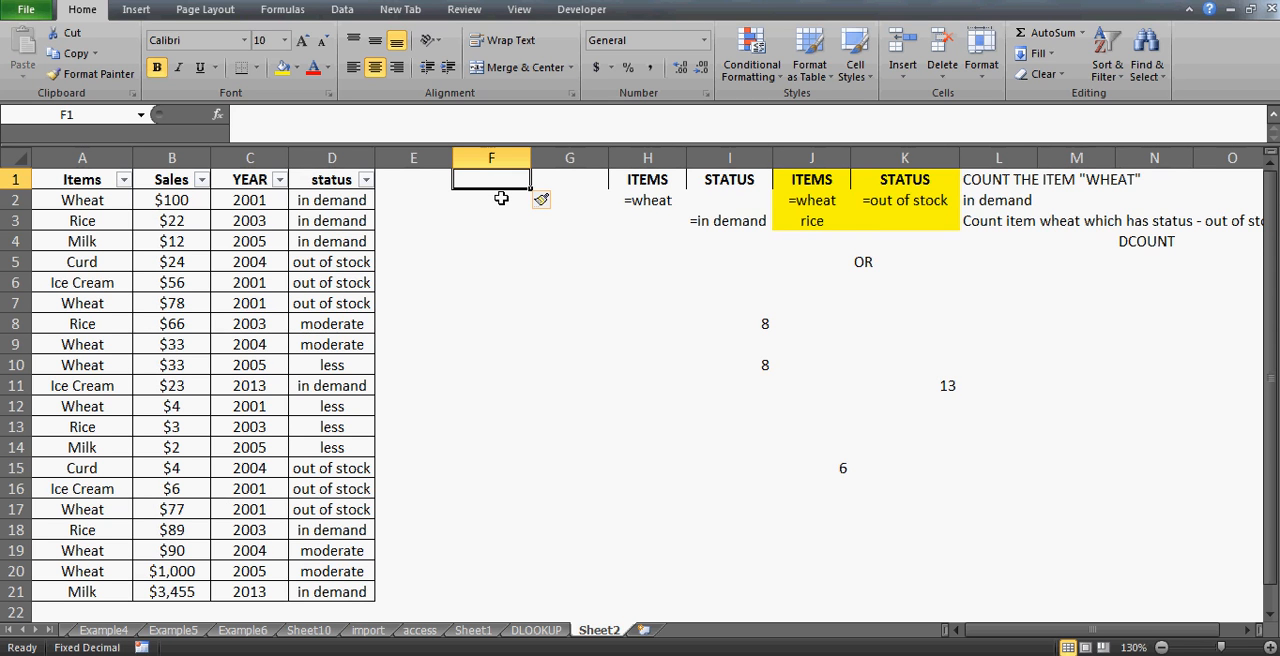
- Enter the criteria headers "items" in F1 and "year" in G1
type("items")
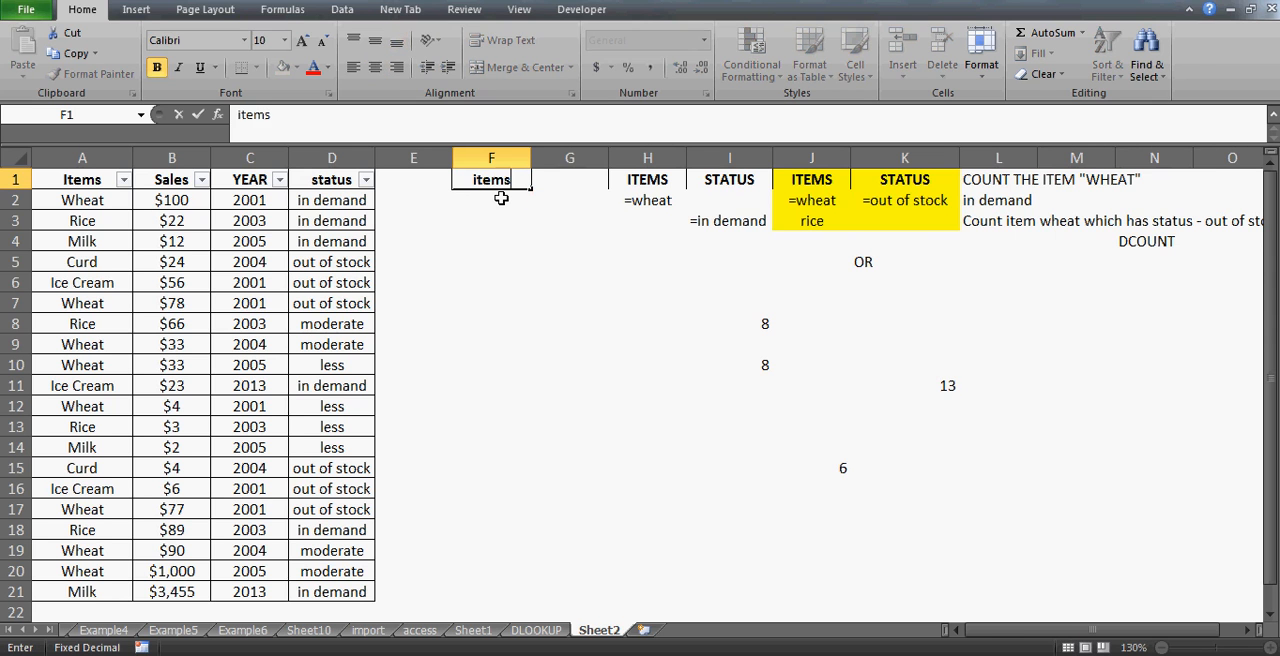
key("Return")
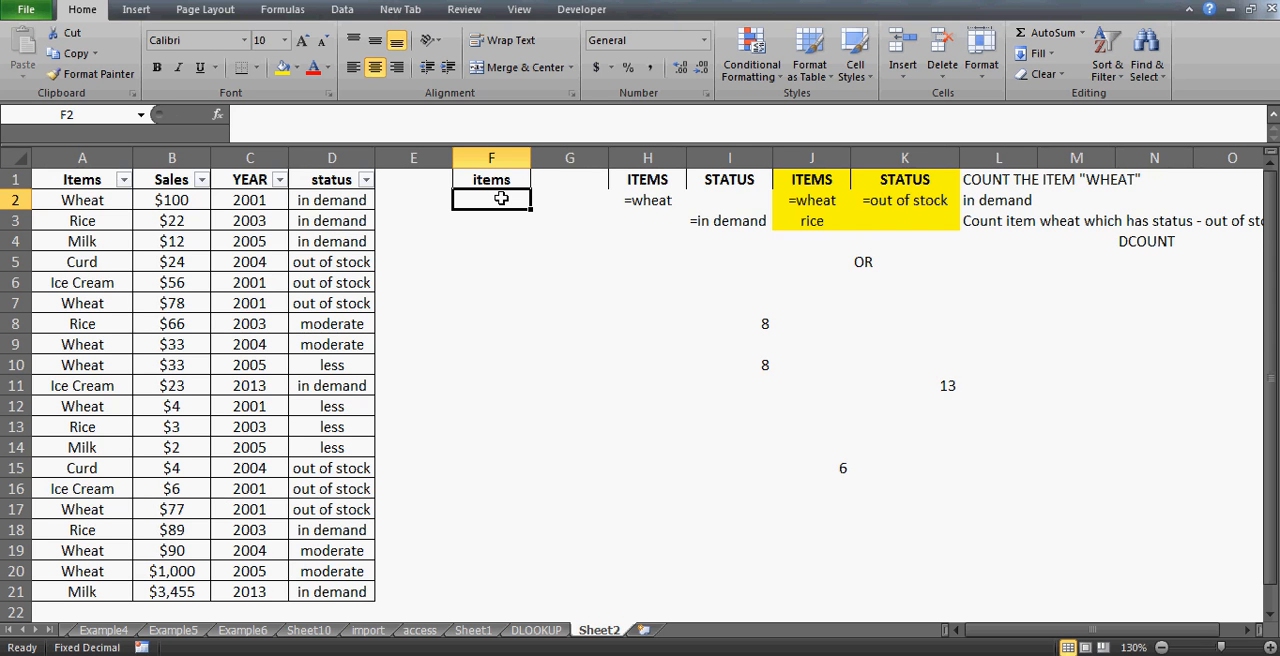
key("Up")
key("Right")
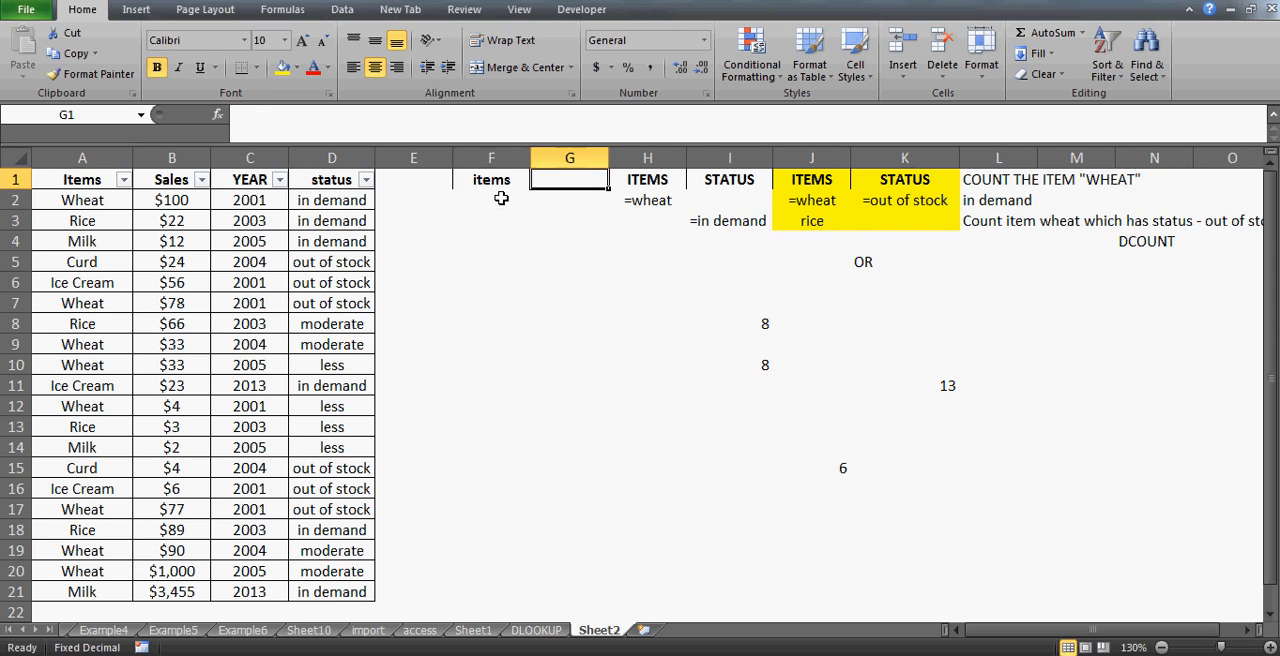
type("year")
key("Return")
- Set the year criterion below the header to =">2004"
type("=>")
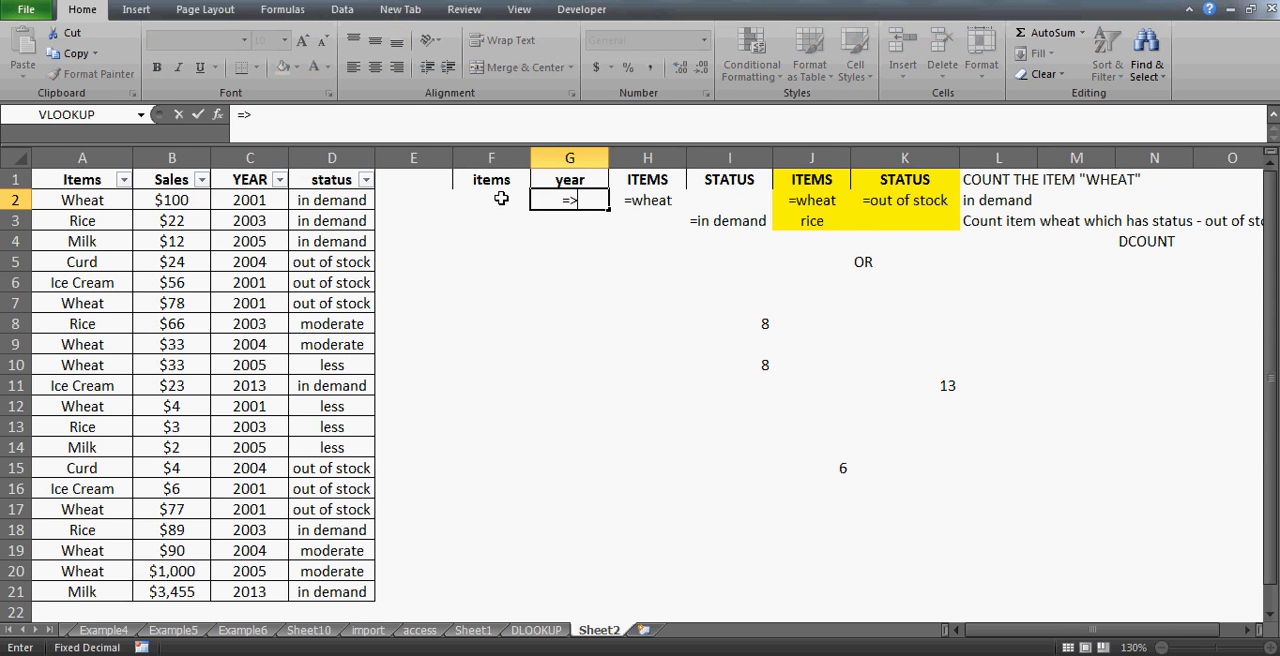
key("BackSpace")
type("\">2004\"")
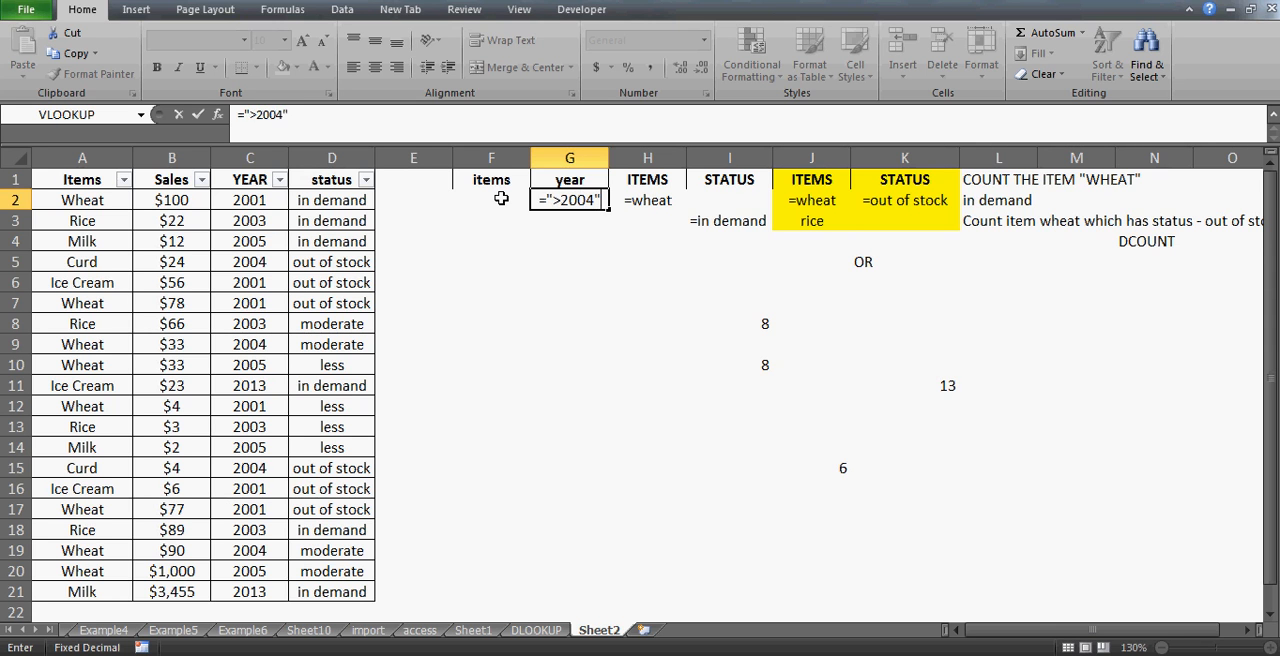
key("Return")
- Fill the new items/year criteria range F1:G2 with yellow
left_click(501, 198)
key("Right")
key("Left")
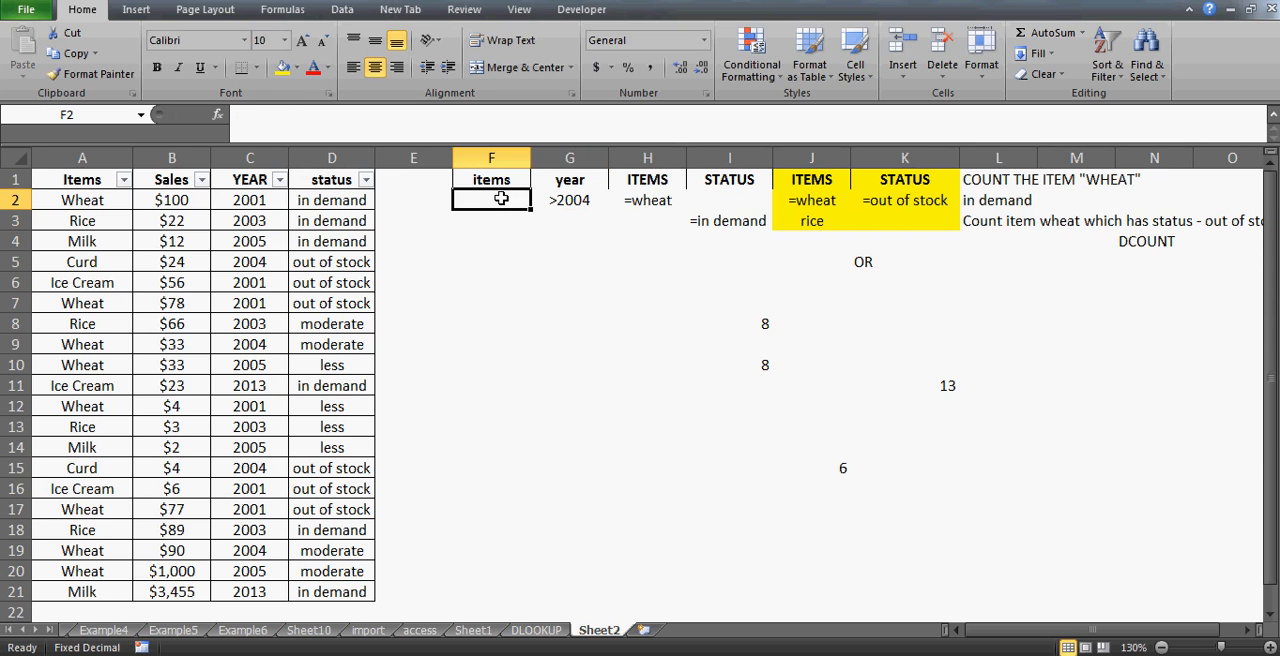
key("Up")
key("shift+Right")
key("shift+Down")
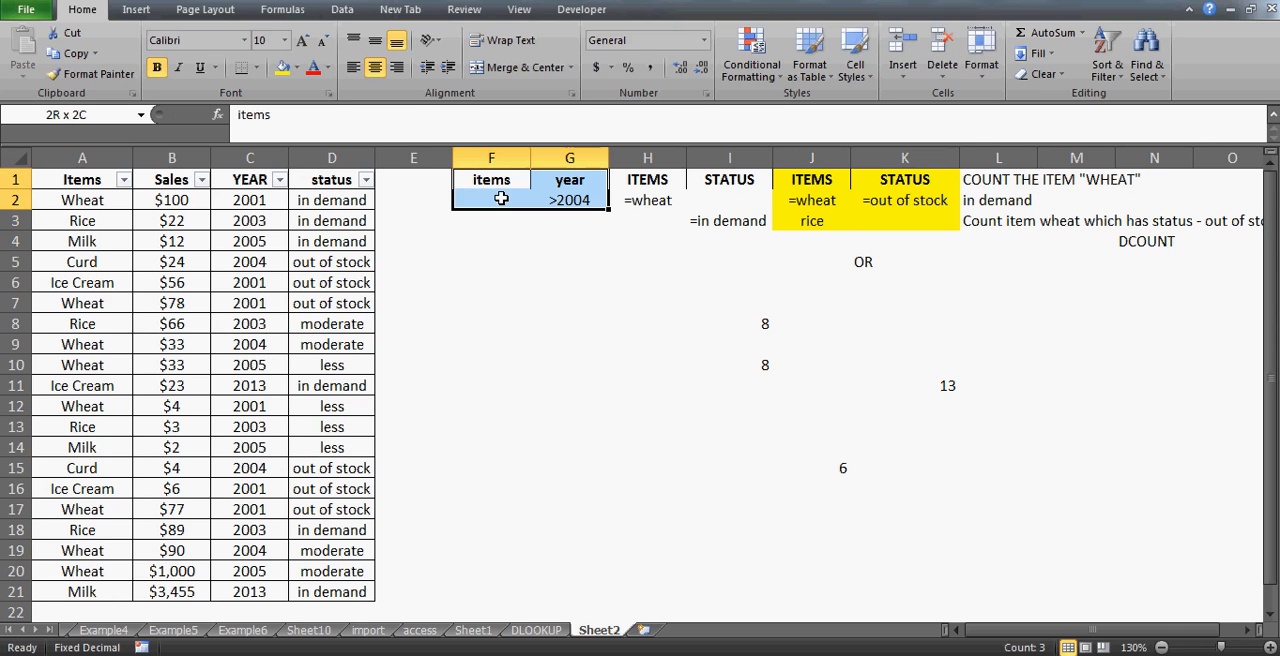
left_click(283, 68)
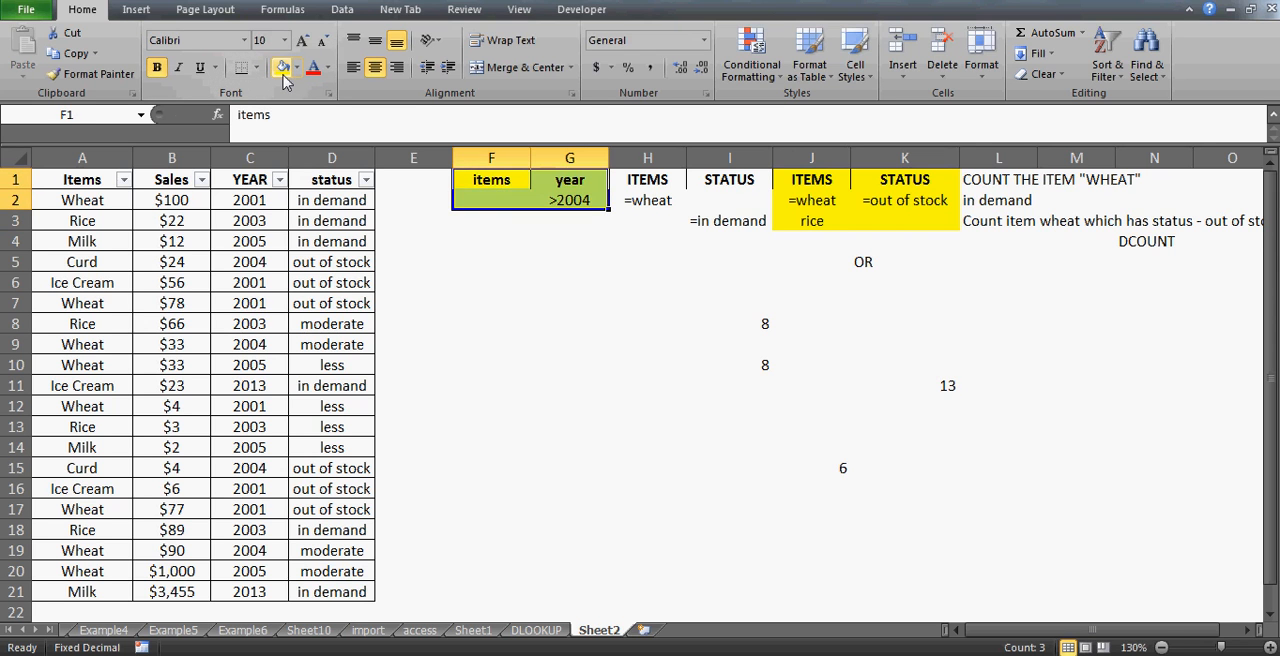
- Enter =DCOUNT(A1:D21,"sales",F1:G2) in F10 to count sales after 2004
left_click(496, 371)
type("=dcount(")
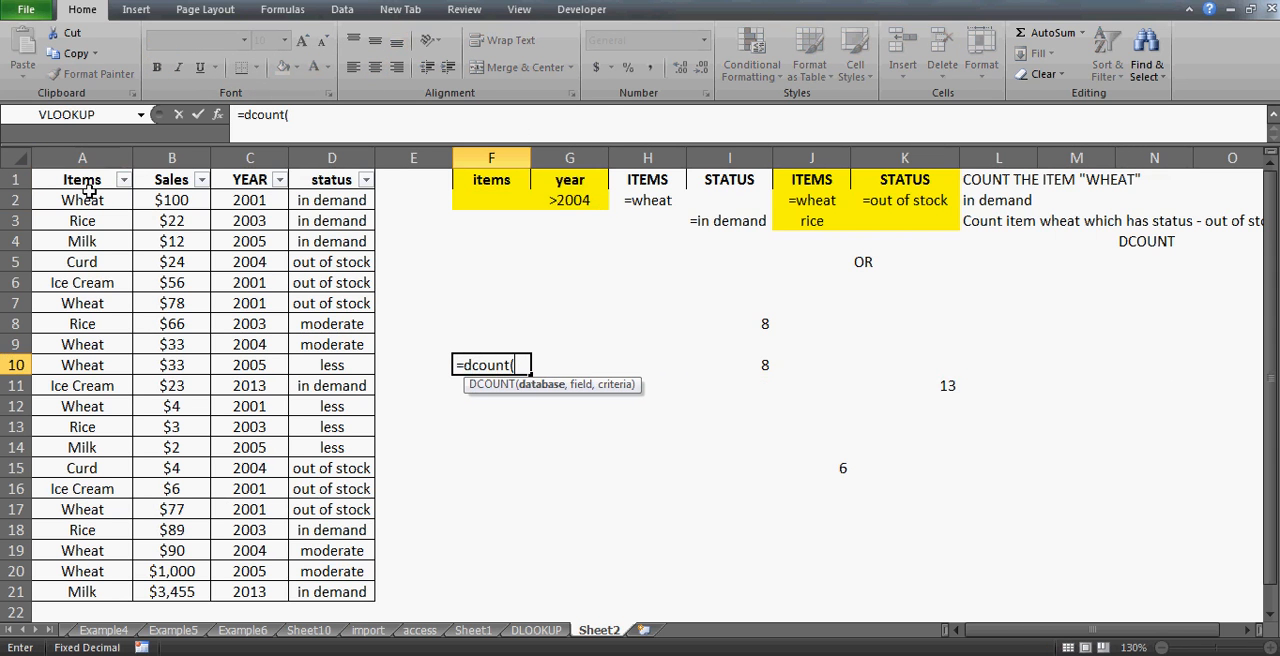
left_click_drag(84, 180, 365, 592)
type(",")
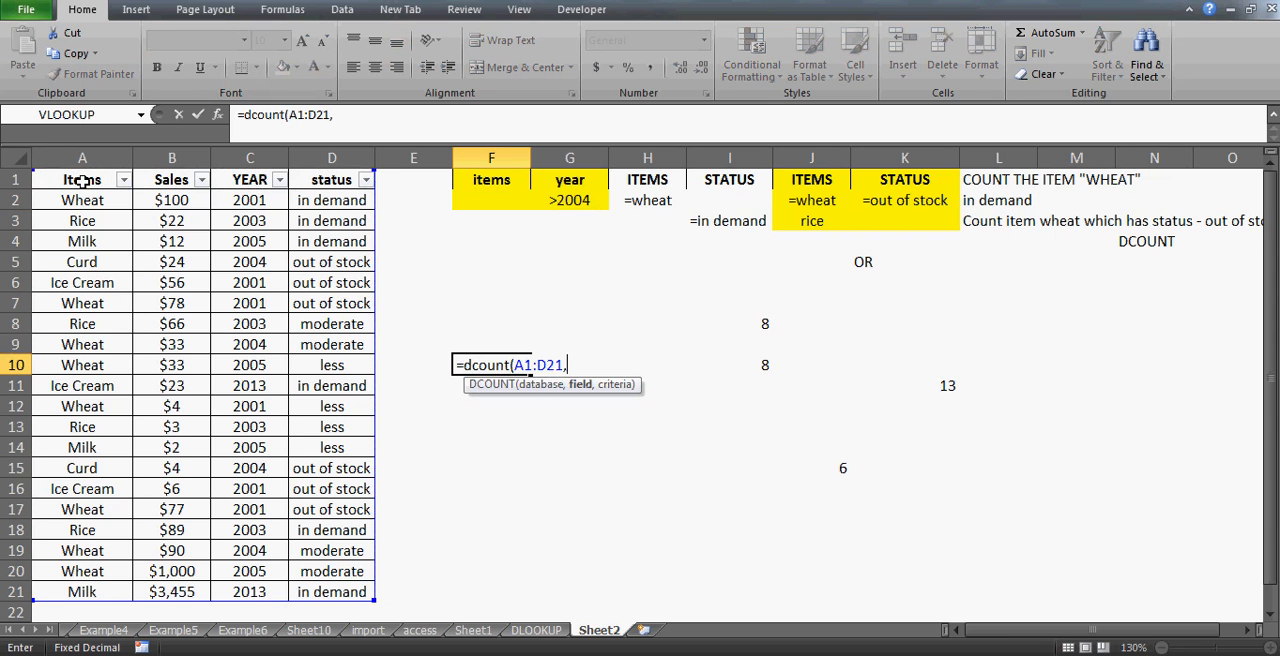
type("\"sales\",")
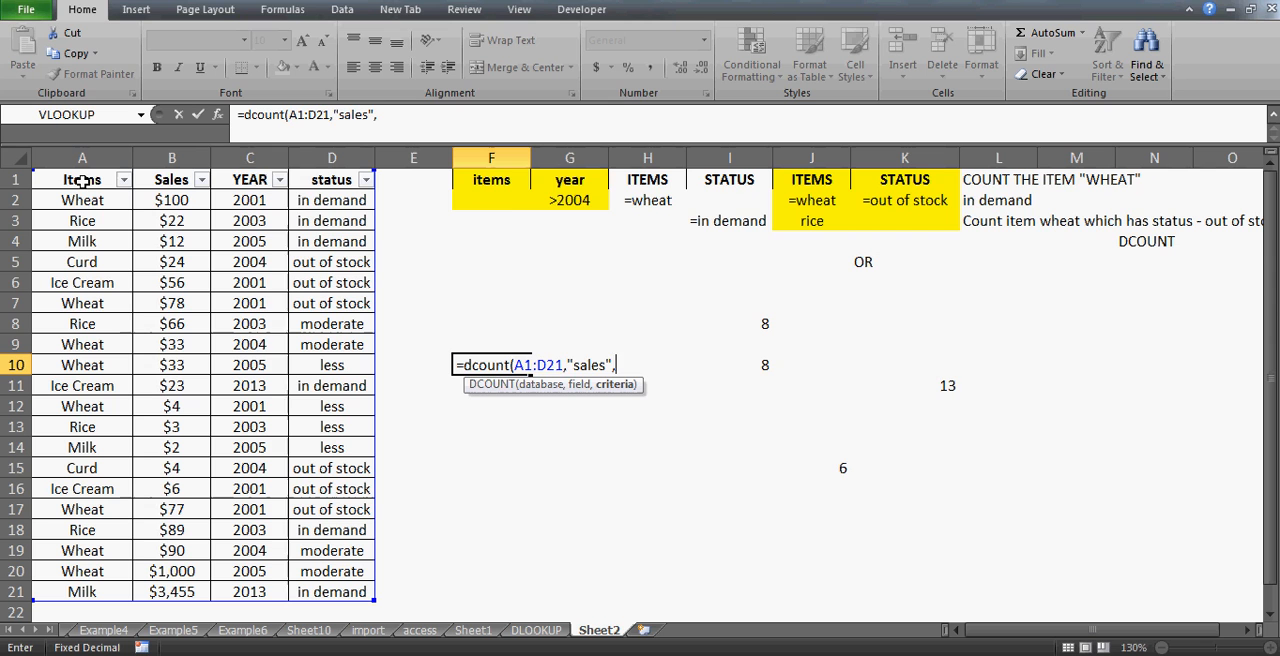
left_click(472, 181)
key("shift+Right")
key("shift+Down")
key("Return")
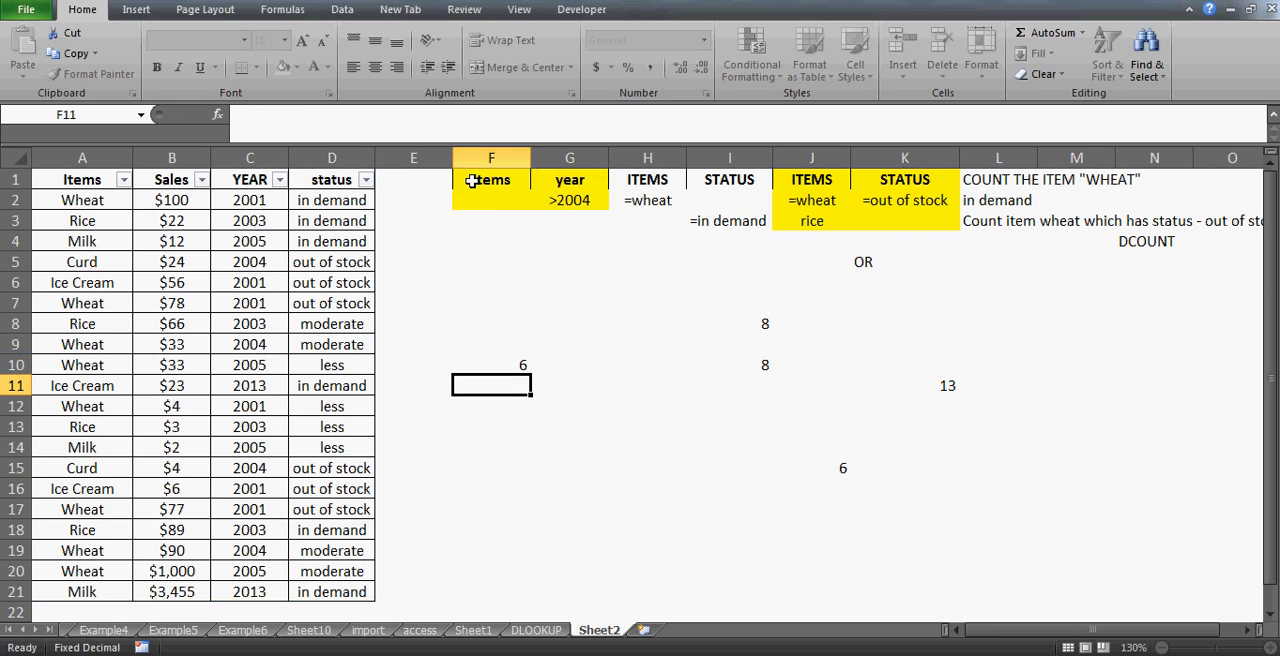
- Filter the YEAR column to show all years except 2004
key("Up")
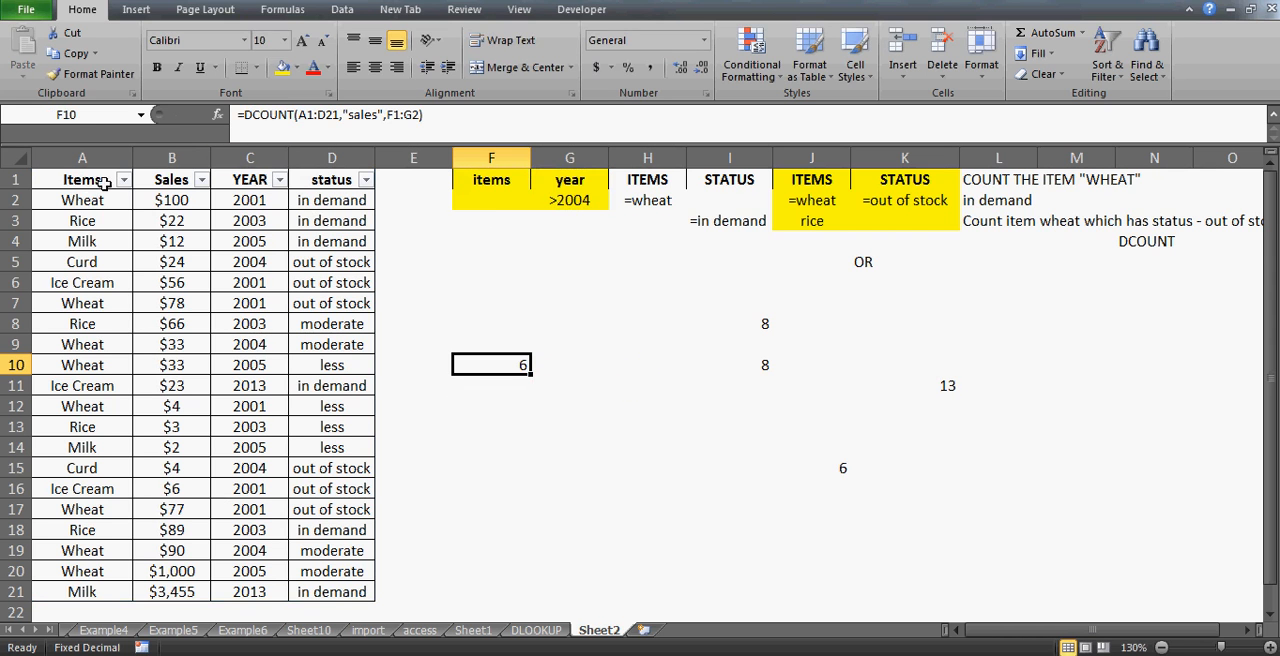
left_click(279, 180)
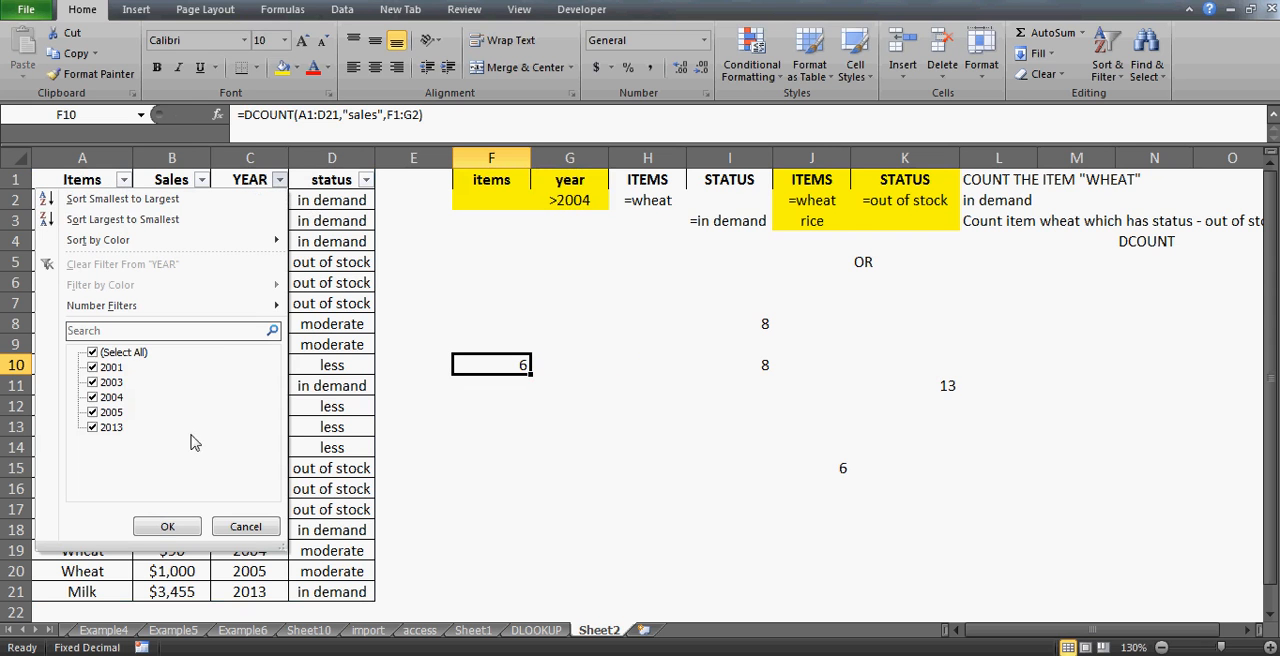
left_click(93, 353)
left_click(93, 367)
left_click(93, 382)
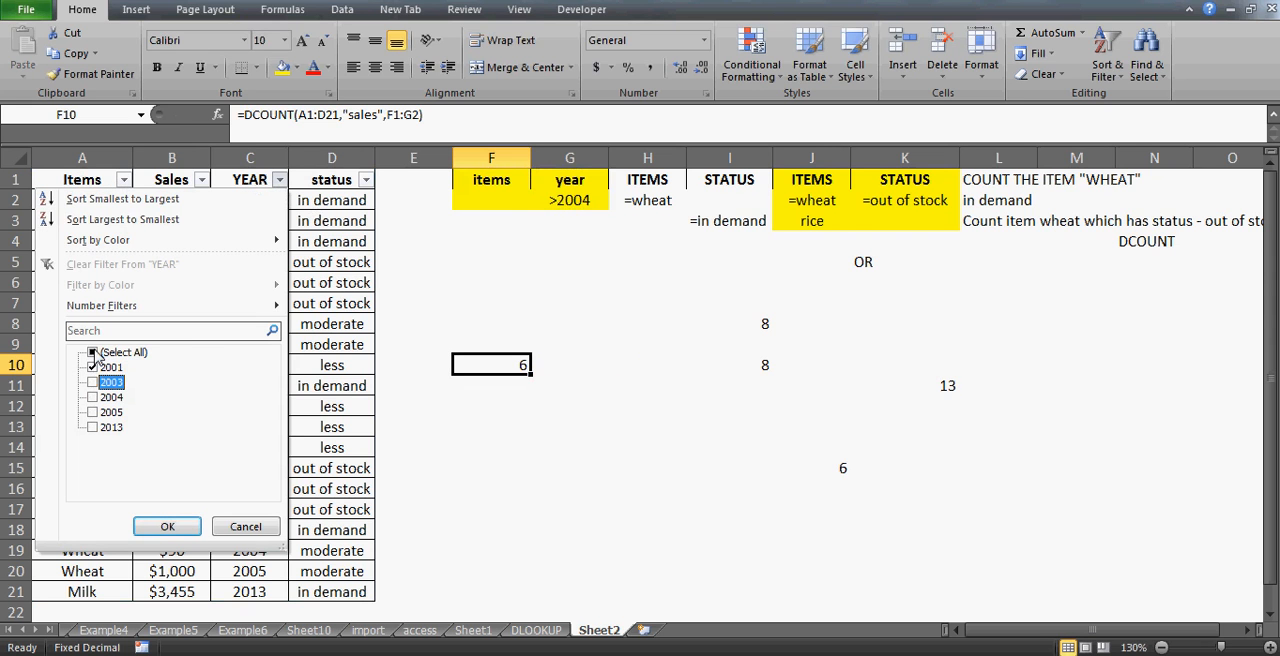
left_click(93, 397)
left_click(93, 412)
left_click(93, 427)
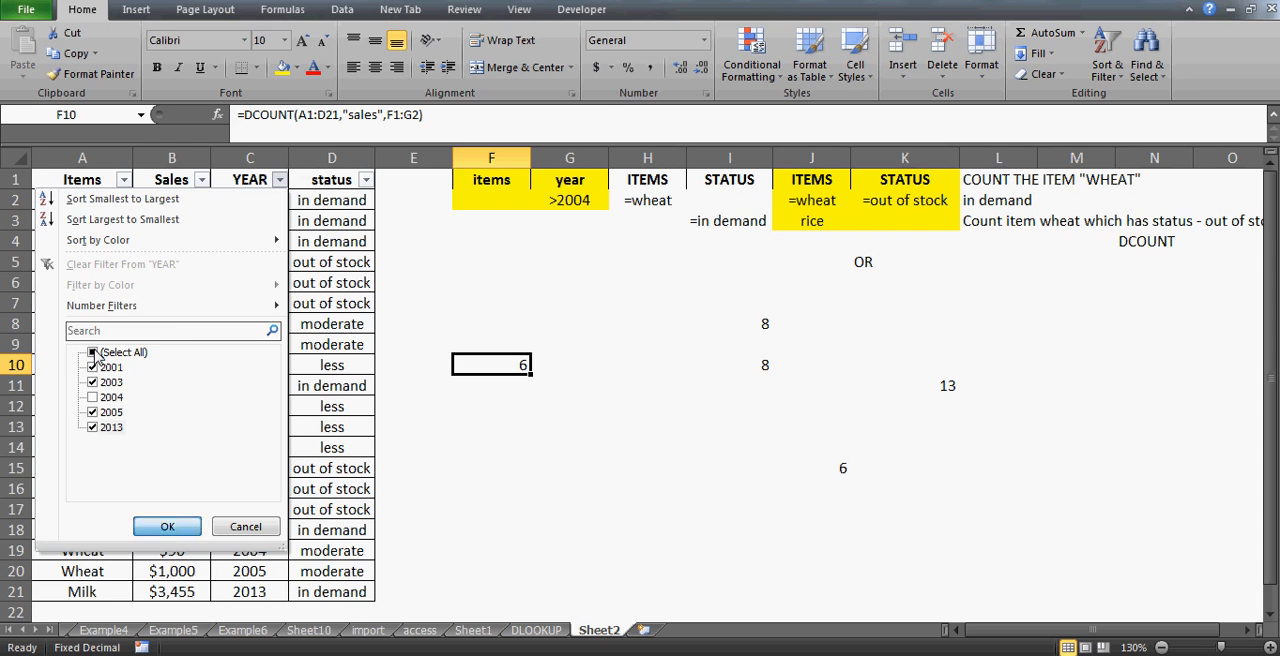
left_click(167, 527)
- Filter the YEAR column to show only 2005 and 2013
key("Left")
key("Left")
key("Up")
key("Up")
key("Up")
key("Up")
key("Up")
key("Up")
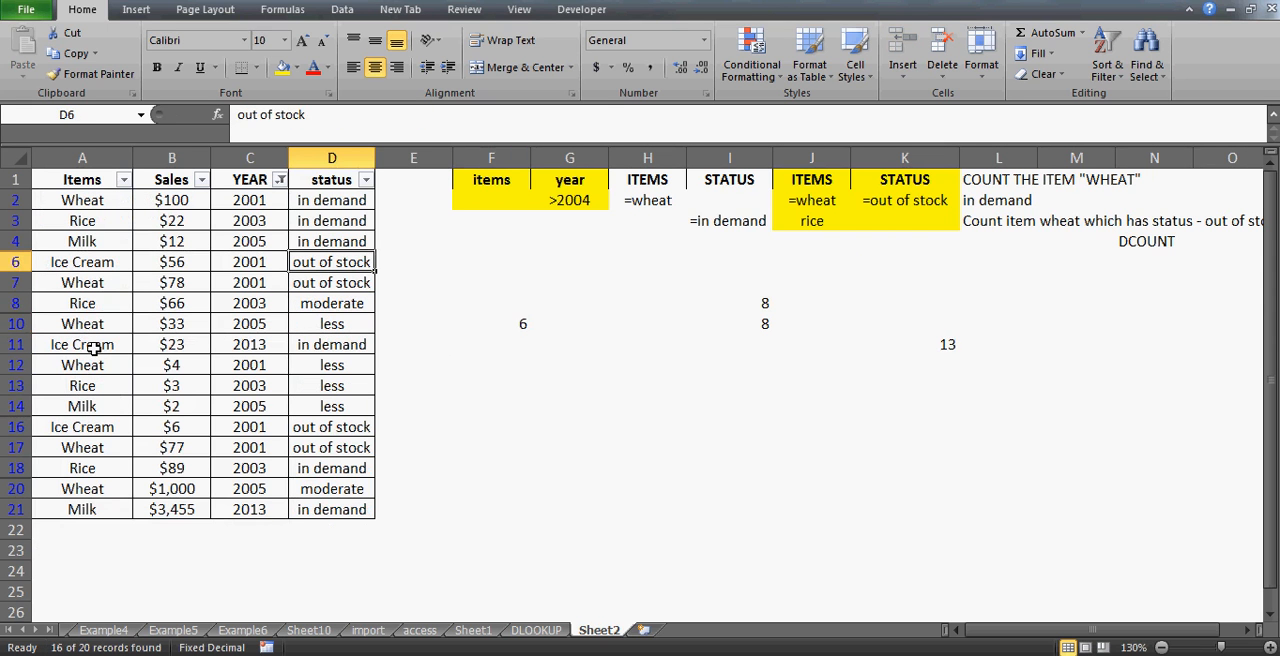
key("Left")
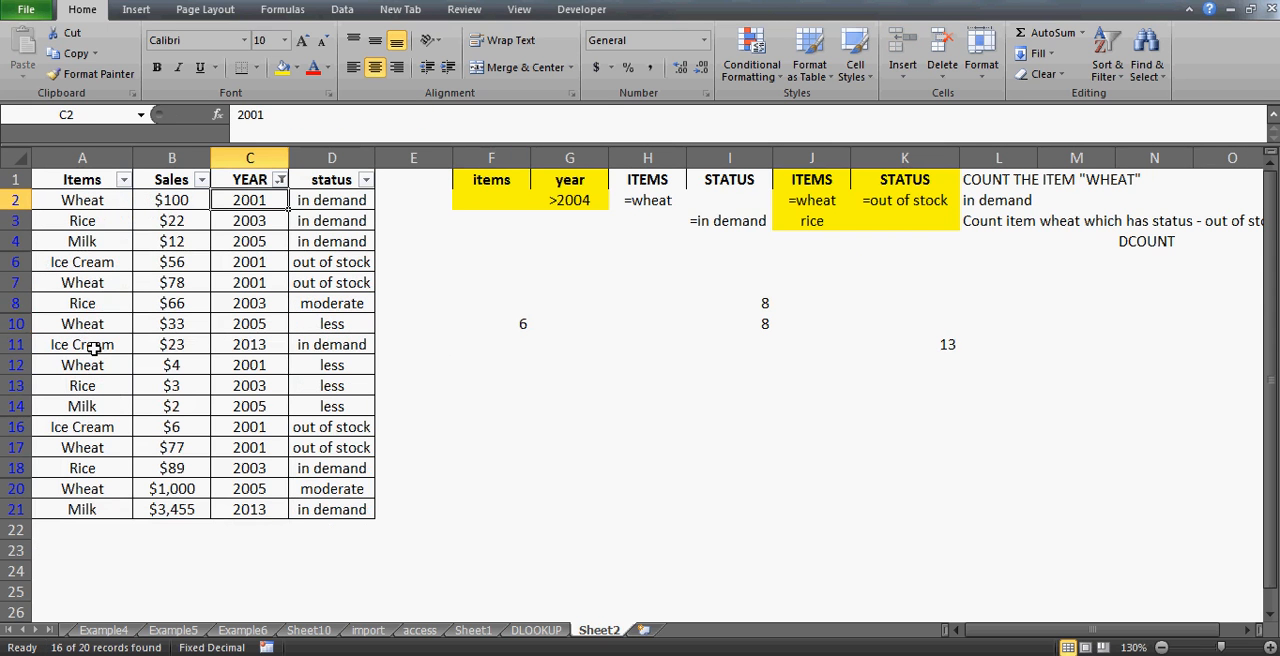
key("Up")
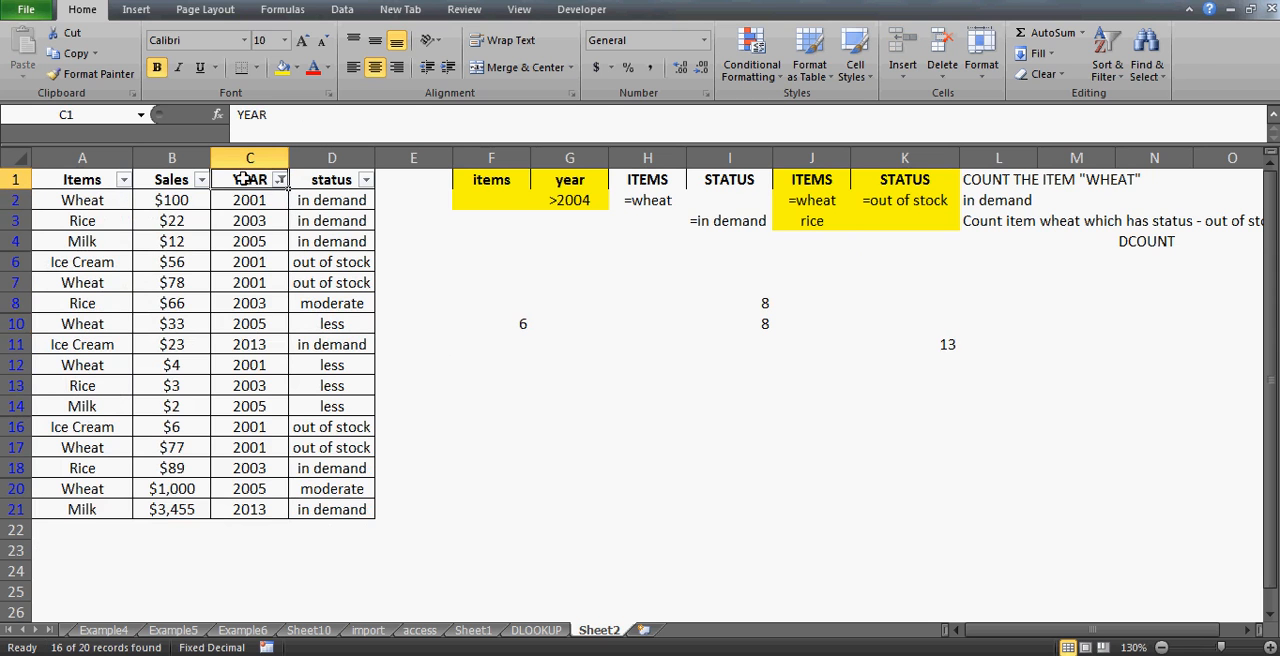
left_click(281, 180)
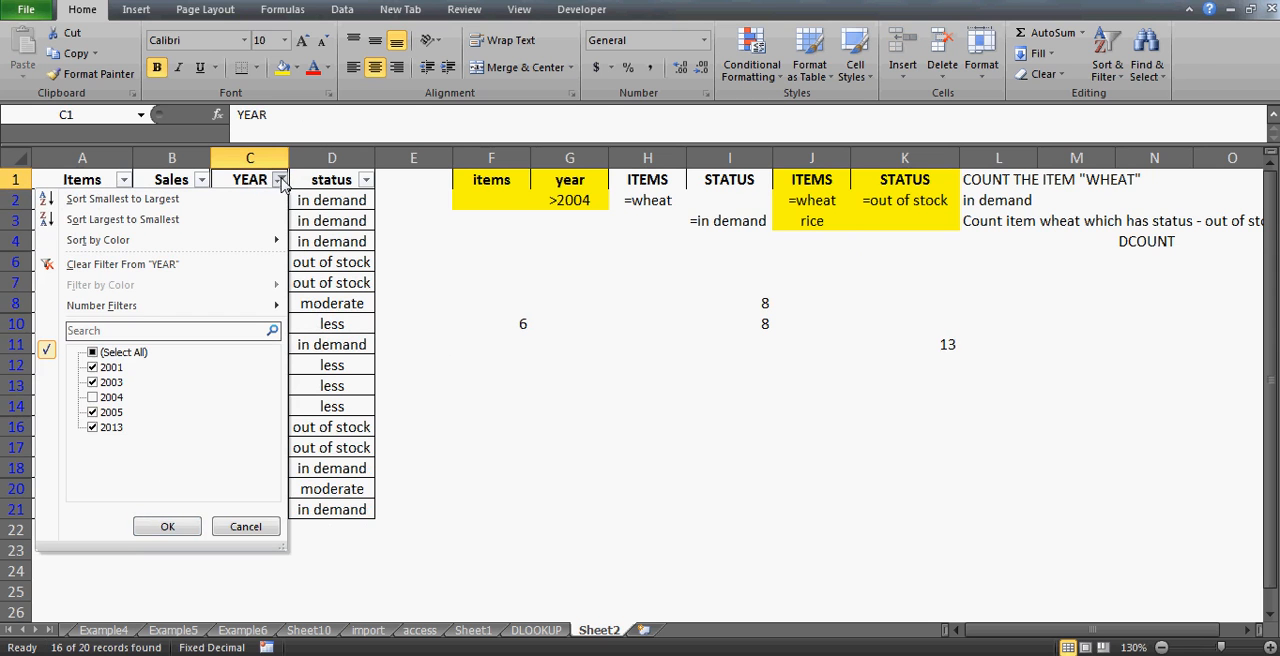
left_click(93, 367)
left_click(93, 382)
key("Down")
key("space")
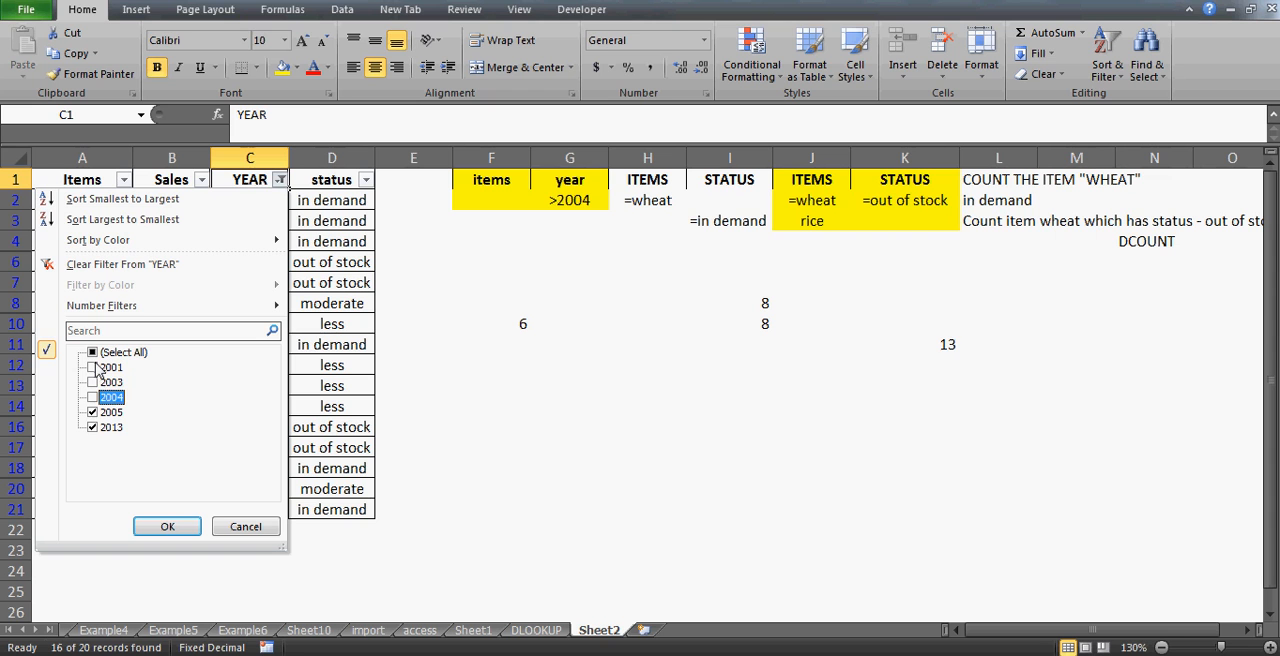
key("Down")
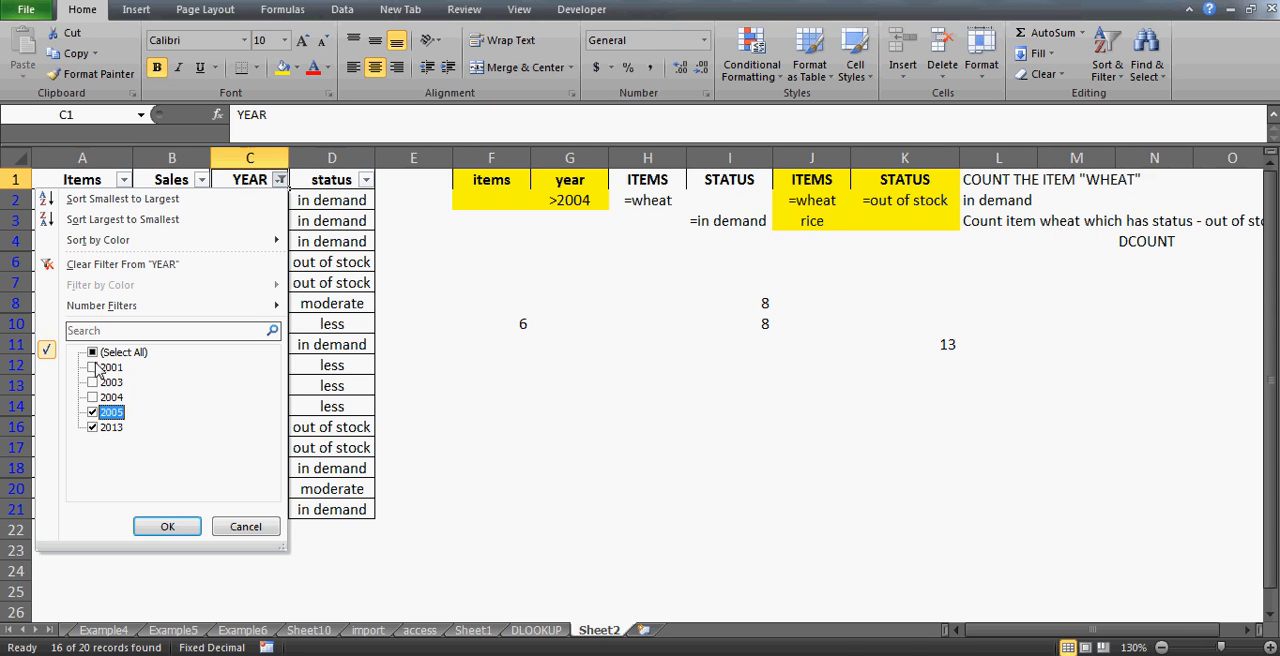
key("Return")
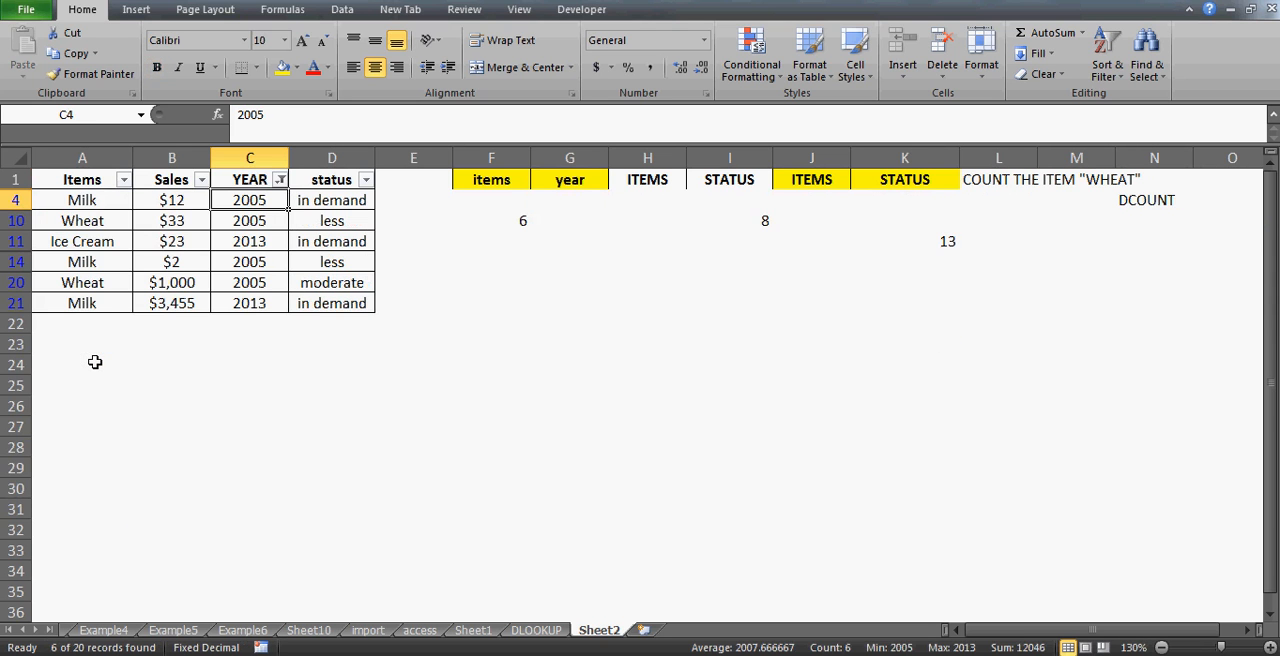
- Step through the filtered rows, then clear all filters to show every record again
key("Down")
key("Up")
key("Down")
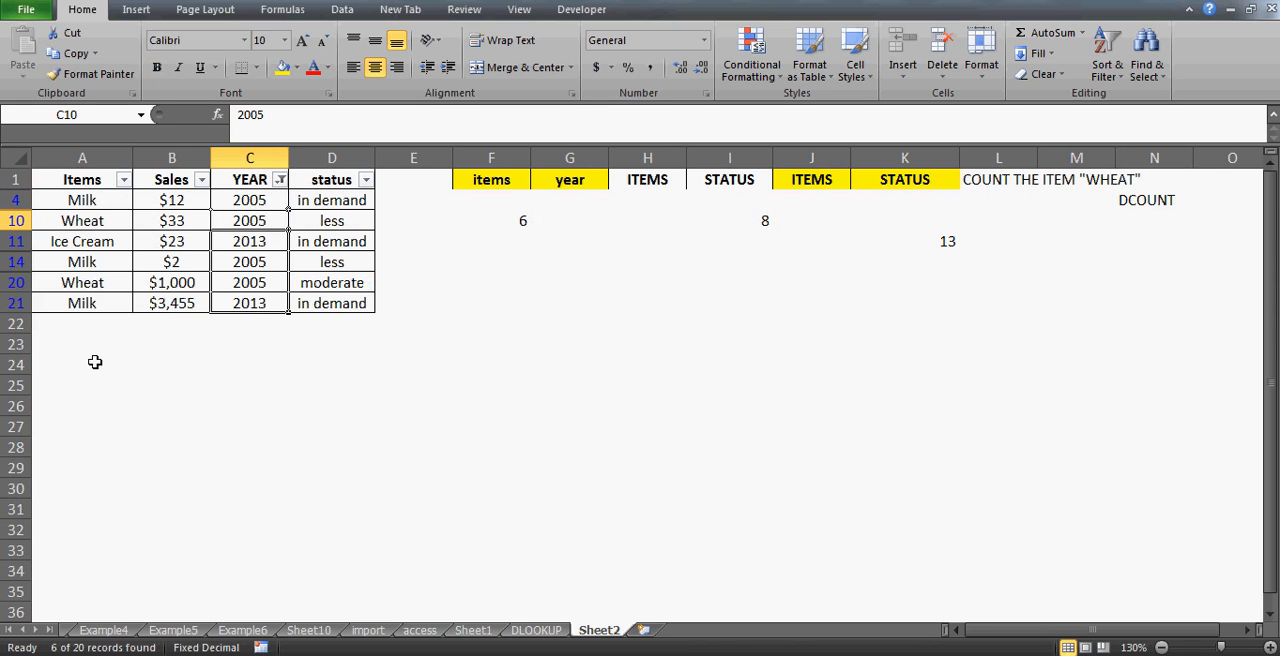
left_click(268, 282)
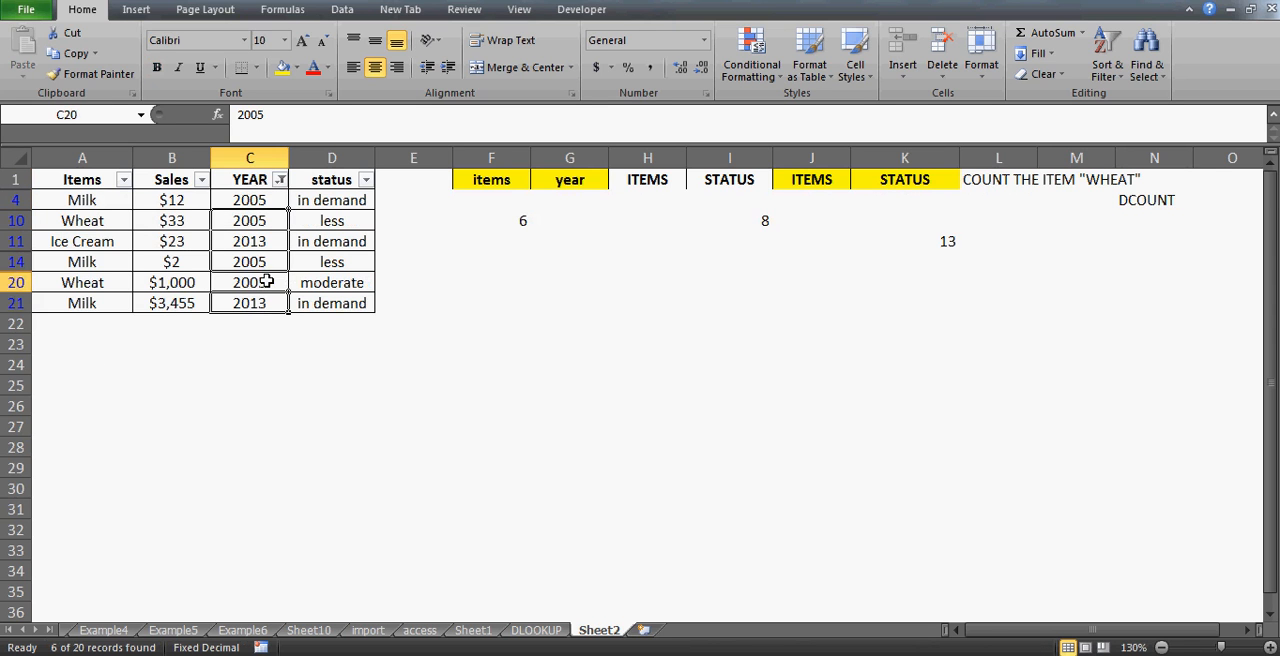
key("Up")
key("Up")
key("Up")
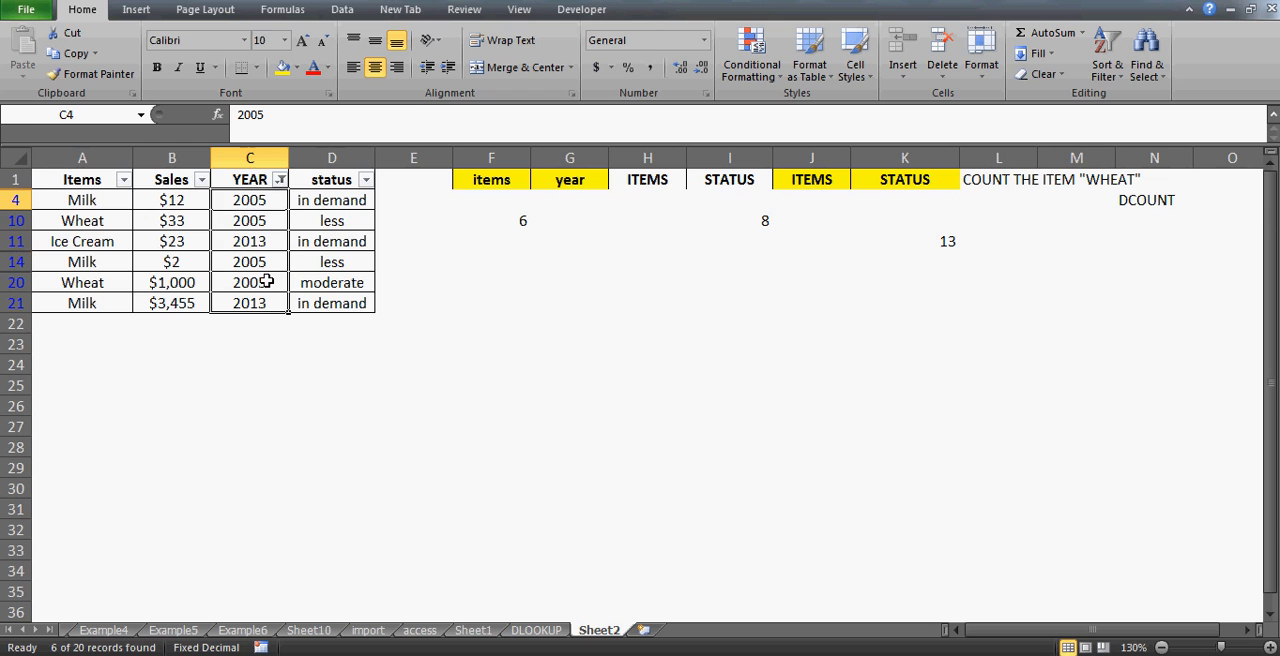
key("alt+d")
key("f")
key("s")
left_click(510, 364)
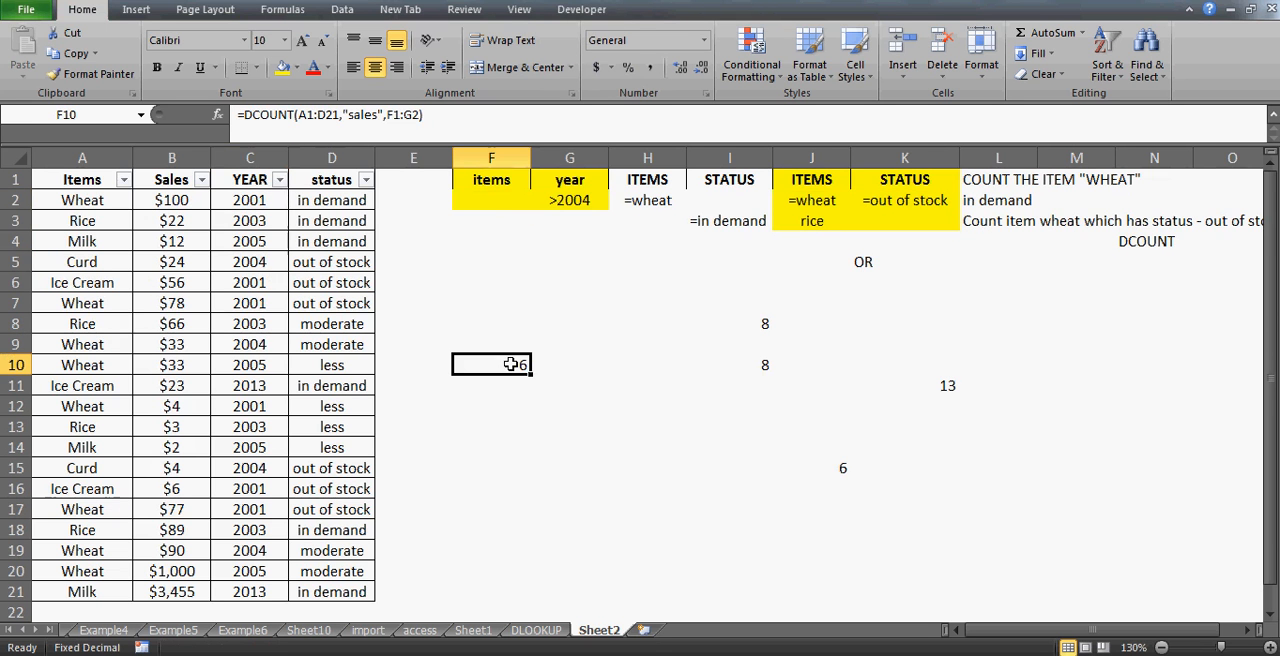
- Enter wheat as the items criterion in F2
left_click(490, 199)
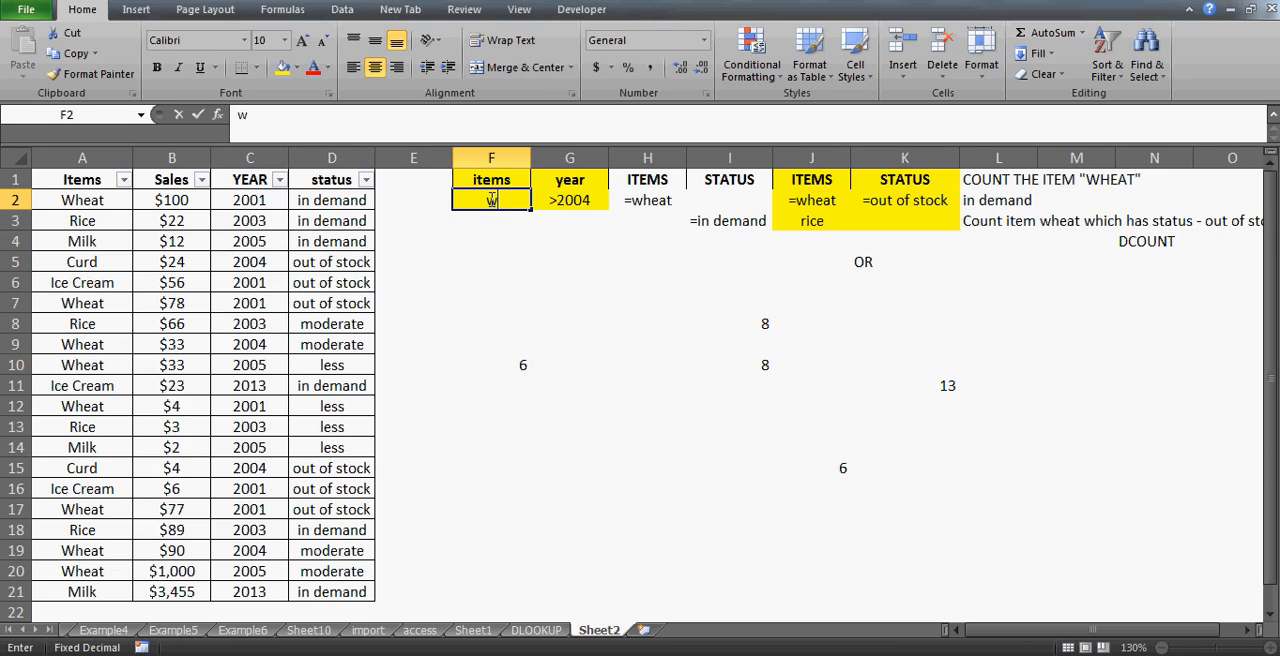
type("w")
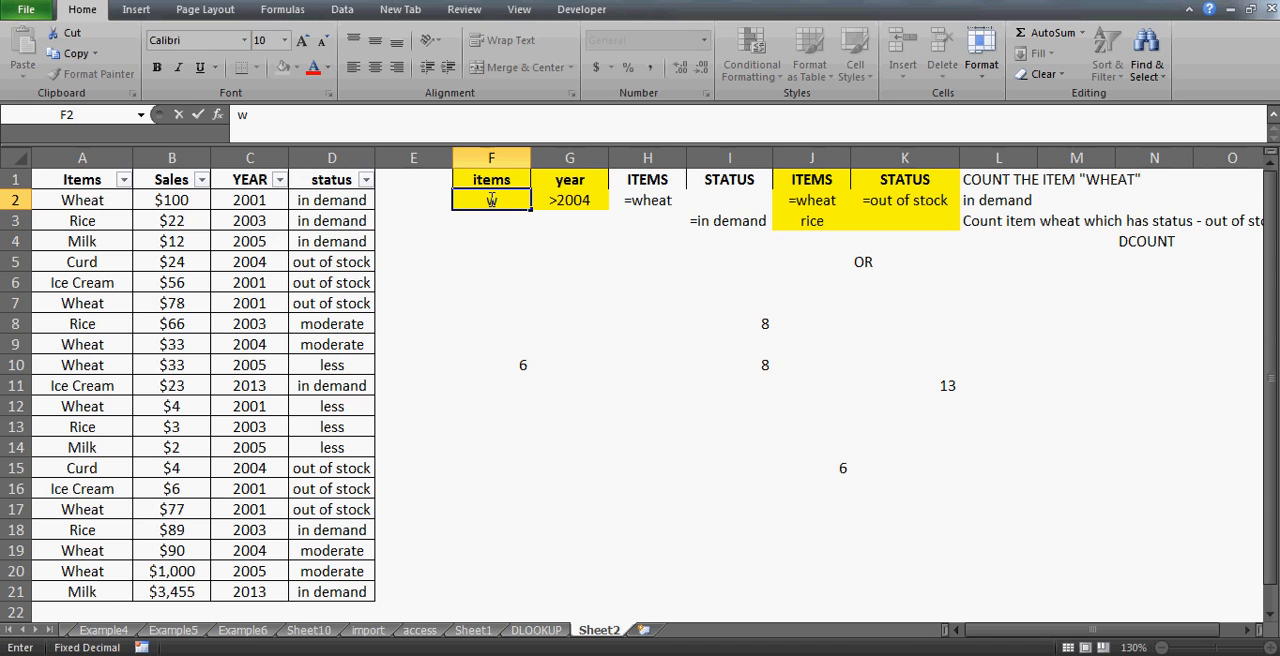
type("heat")
key("Return")
- Add a second criteria row with rice in F3 and =">2004" in G3
left_click(490, 199)
key("Return")
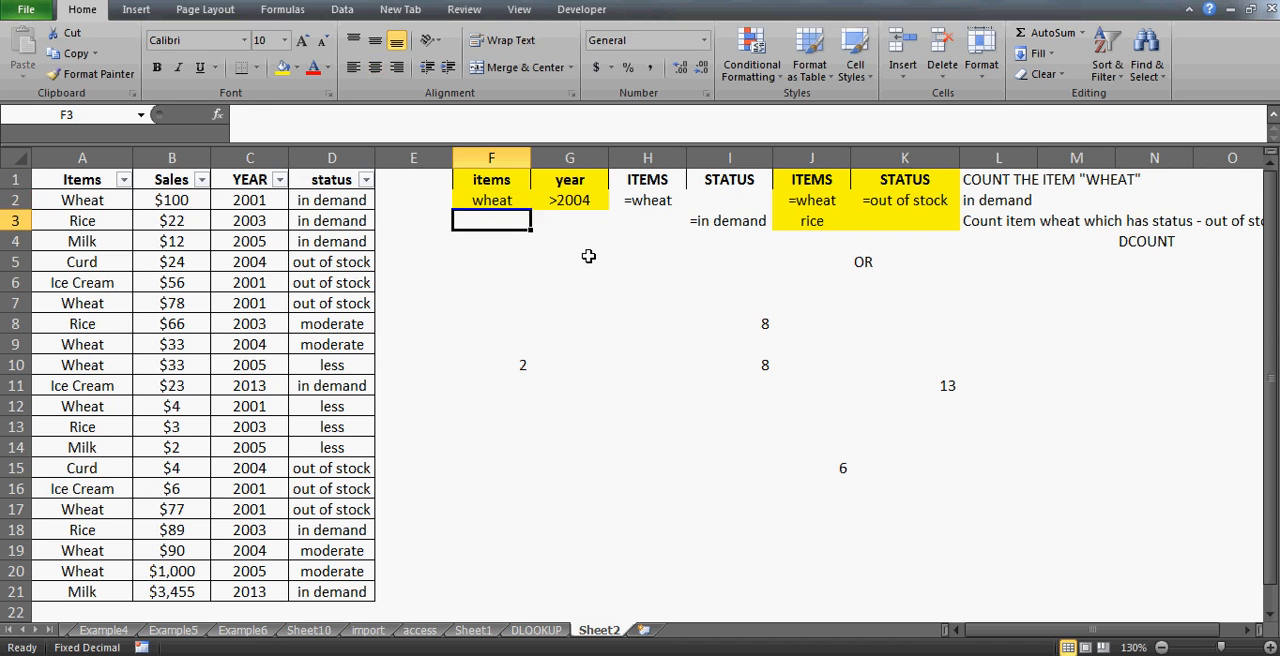
type("rice")
key("Tab")
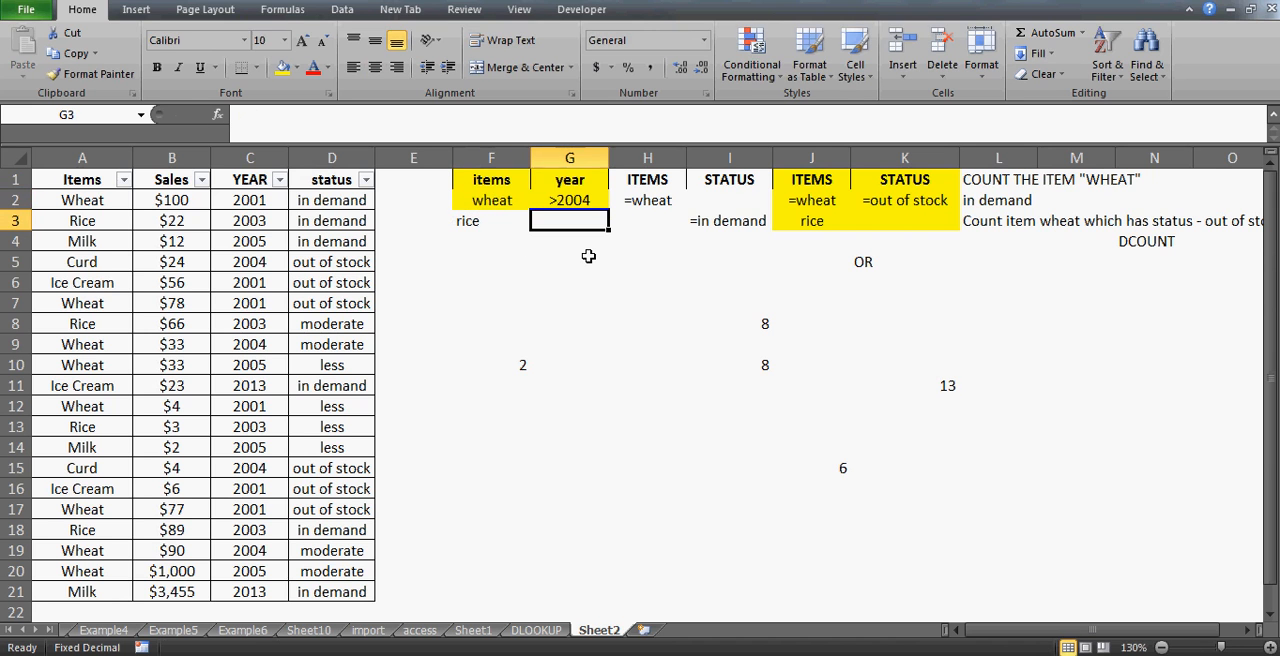
type("=")
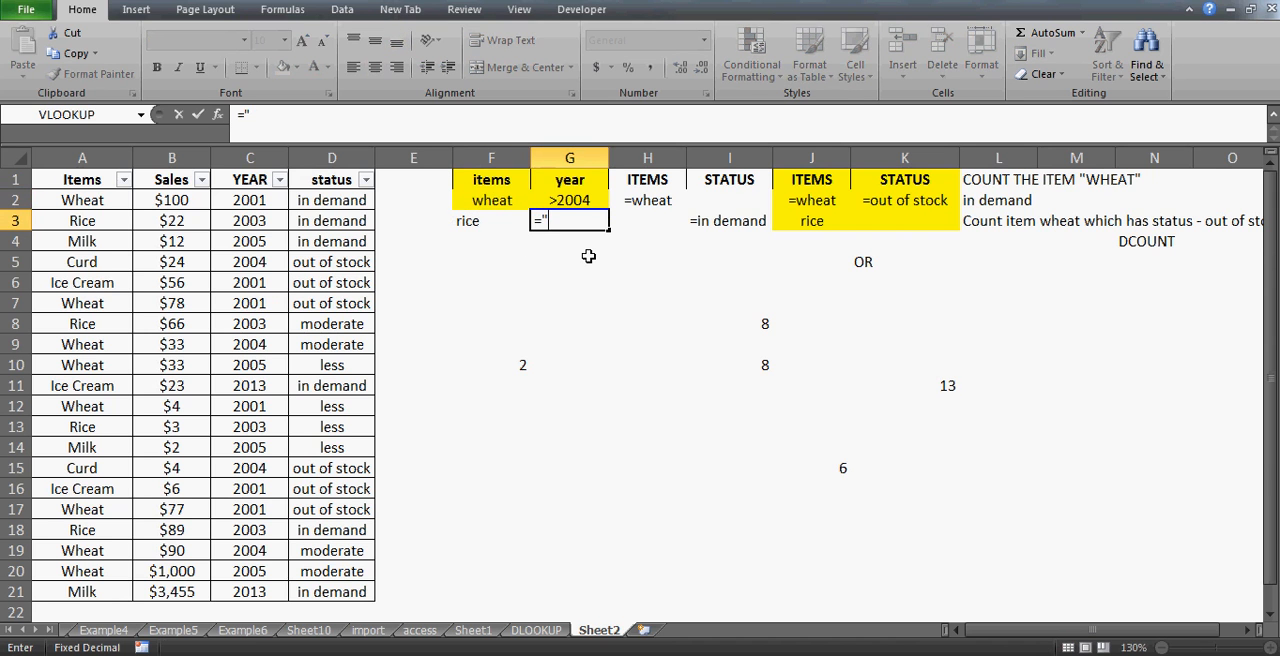
type("\">2004")
key("Return")
- Center-align the criteria values in F2:G3
key("Up")
key("Left")
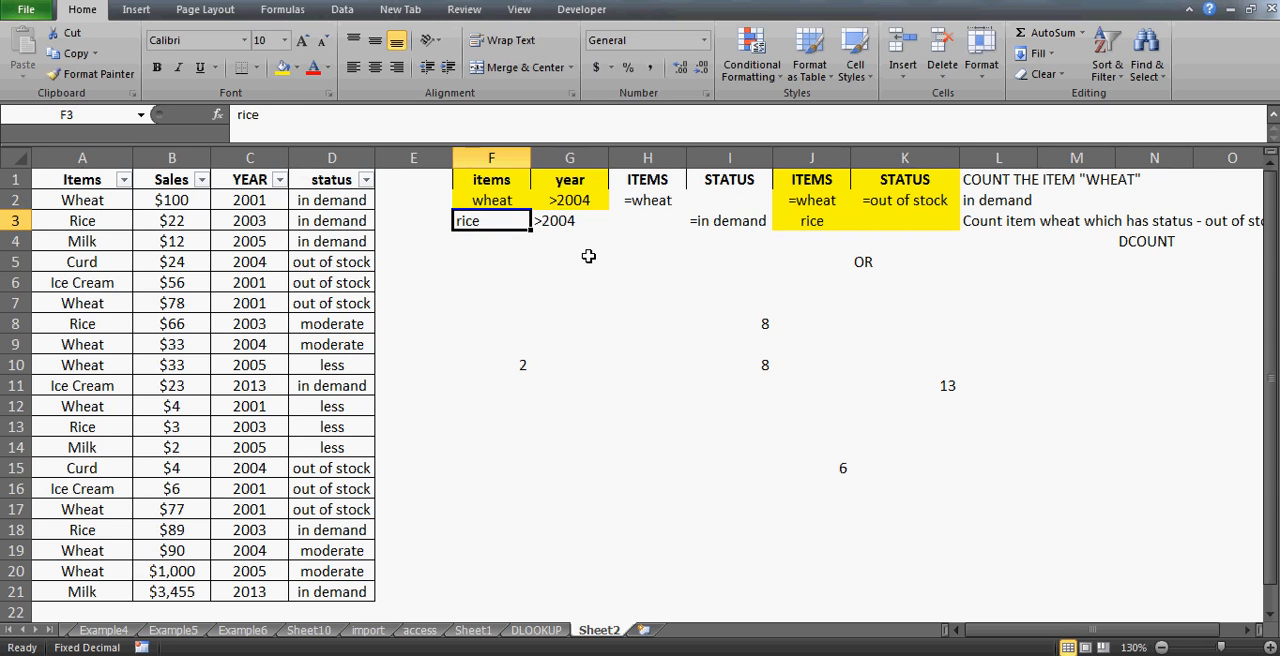
key("Up")
key("Right")
key("Up")
key("Left")
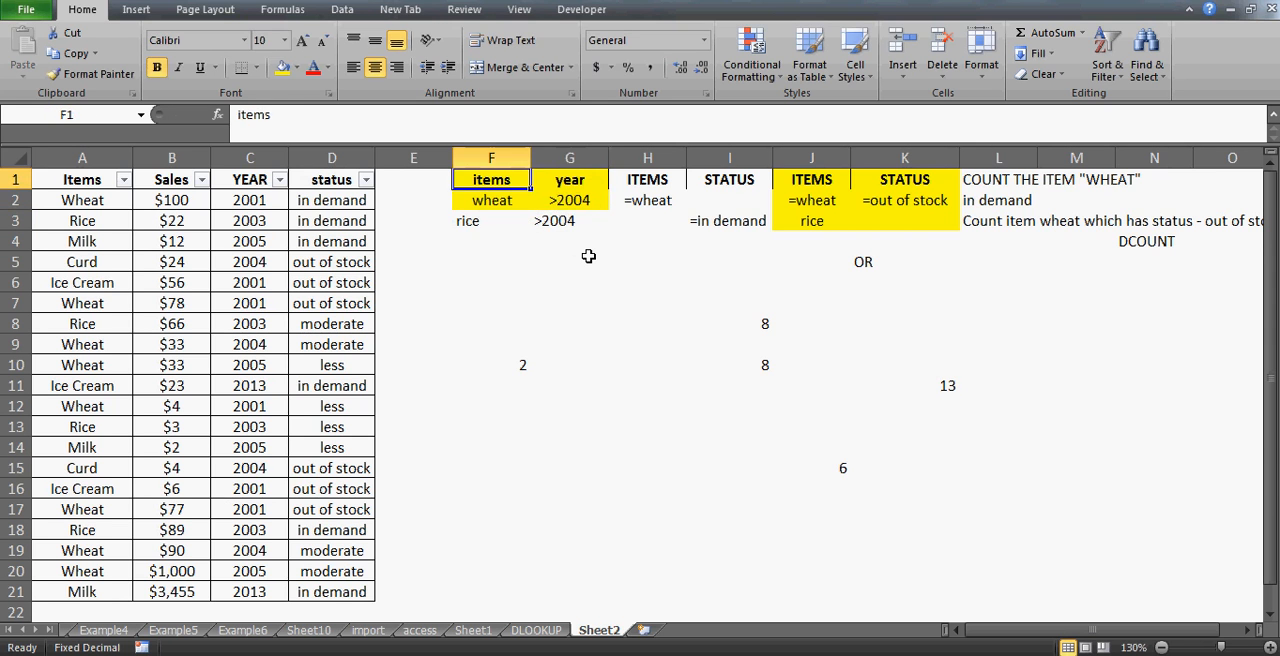
key("Down")
key("shift+Right")
key("shift+Down")
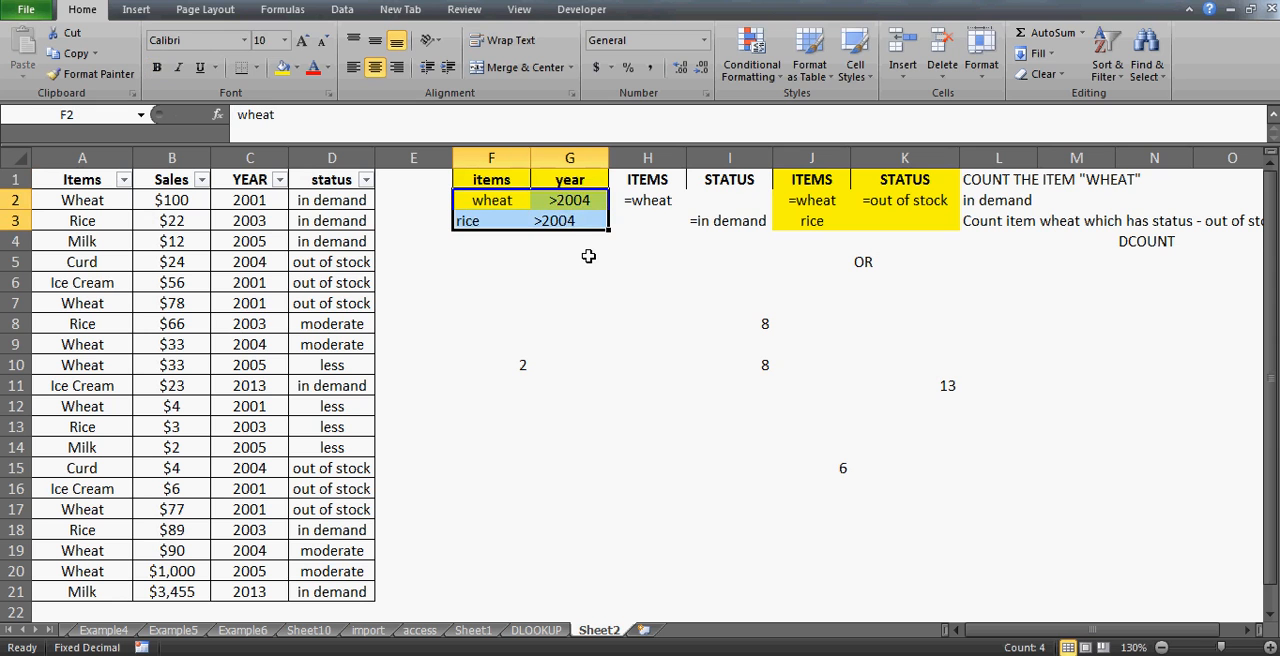
left_click(375, 67)
left_click(375, 67)
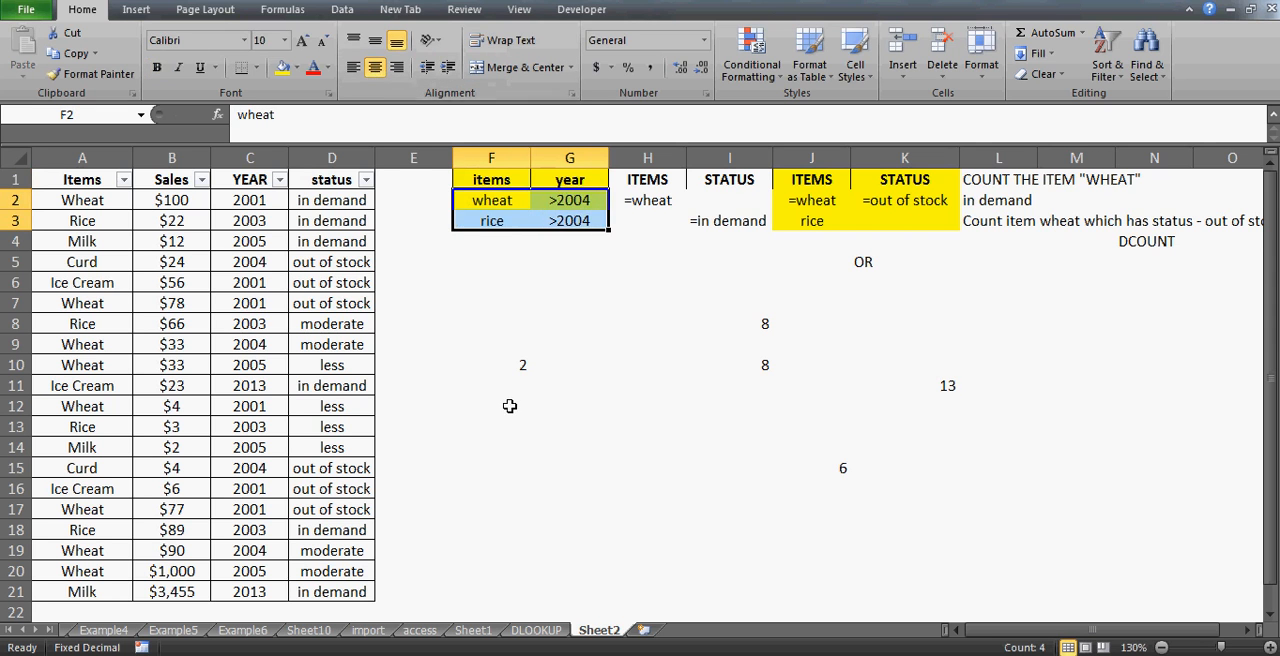
- Extend the DCOUNT criteria range in F10 to F1:G3
left_click(509, 406)
key("Up")
key("Up")
key("F2")
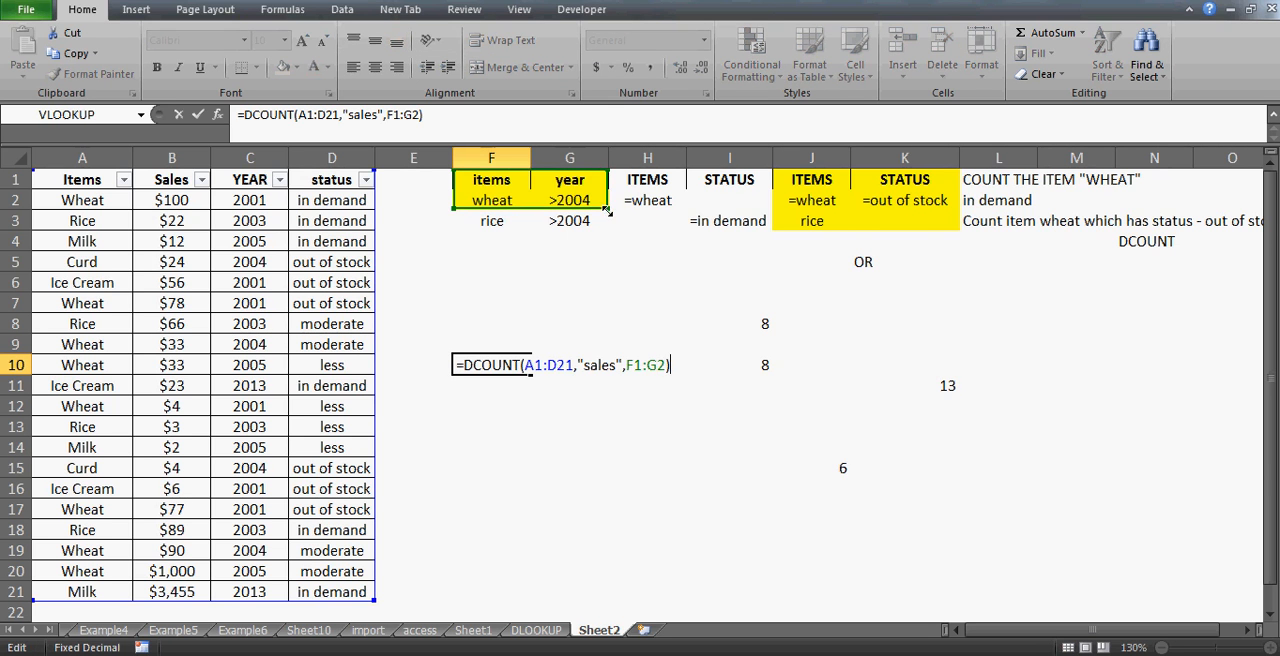
left_click_drag(606, 211, 608, 229)
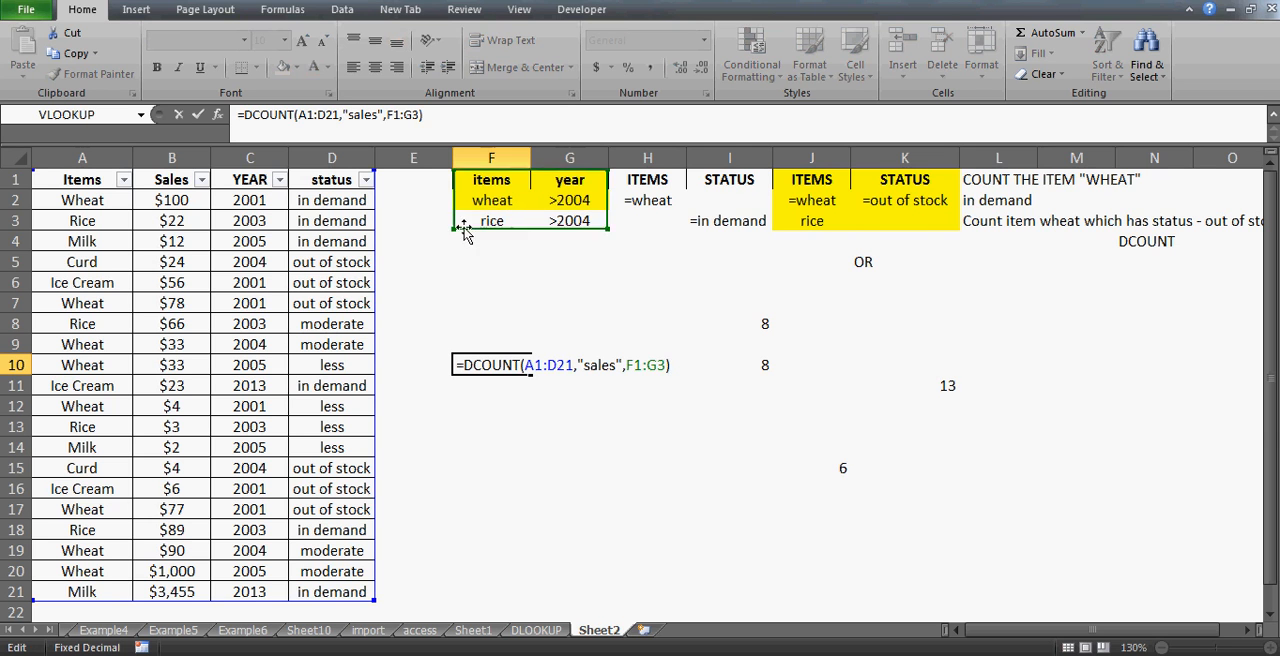
key("Return")
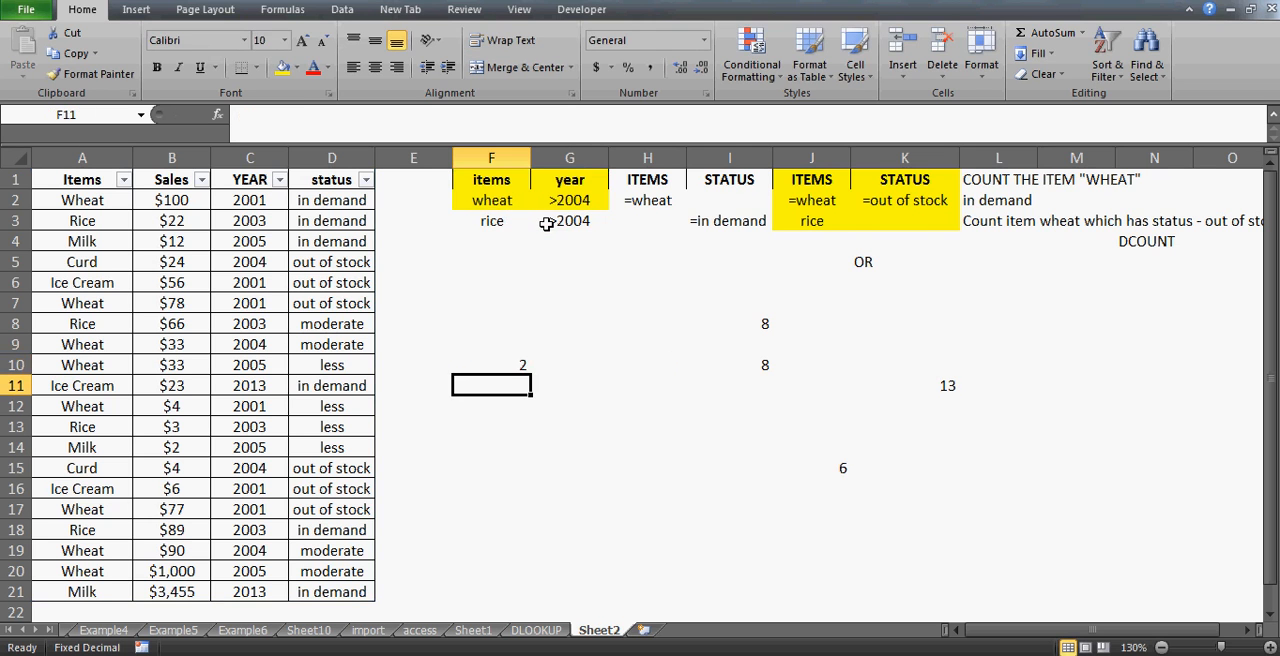
key("Up")
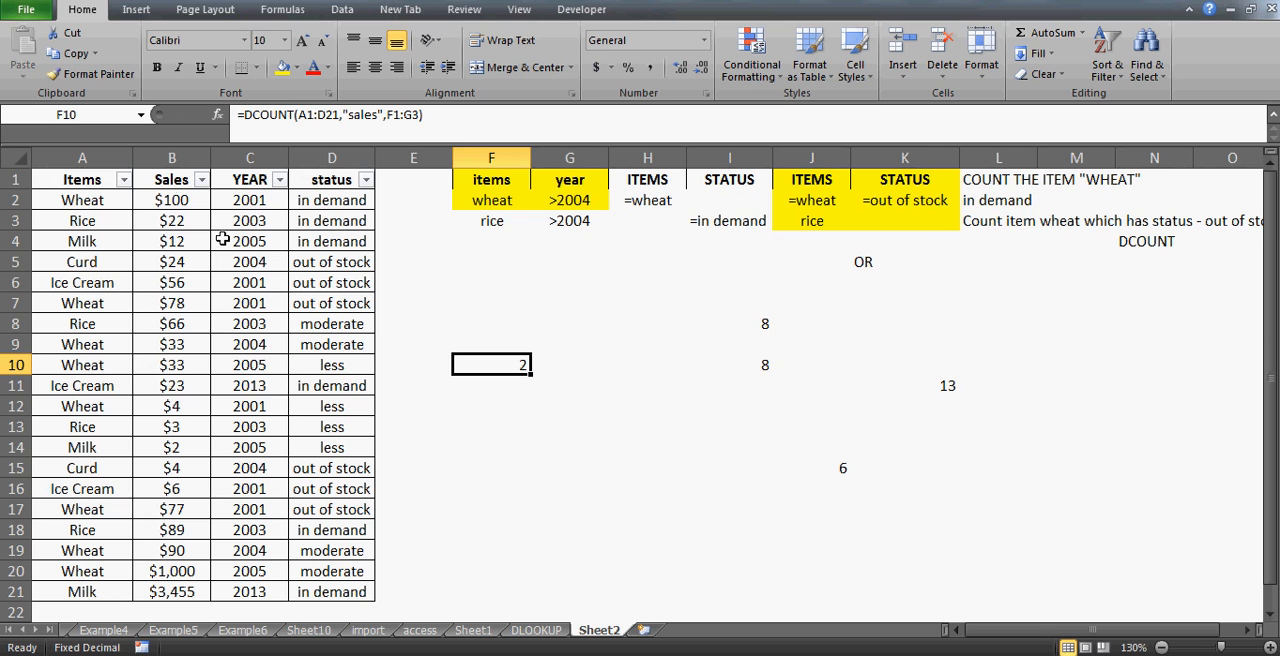
- Filter the Items column to show only Rice and Wheat
left_click(171, 184)
key("Left")
key("alt+Down")
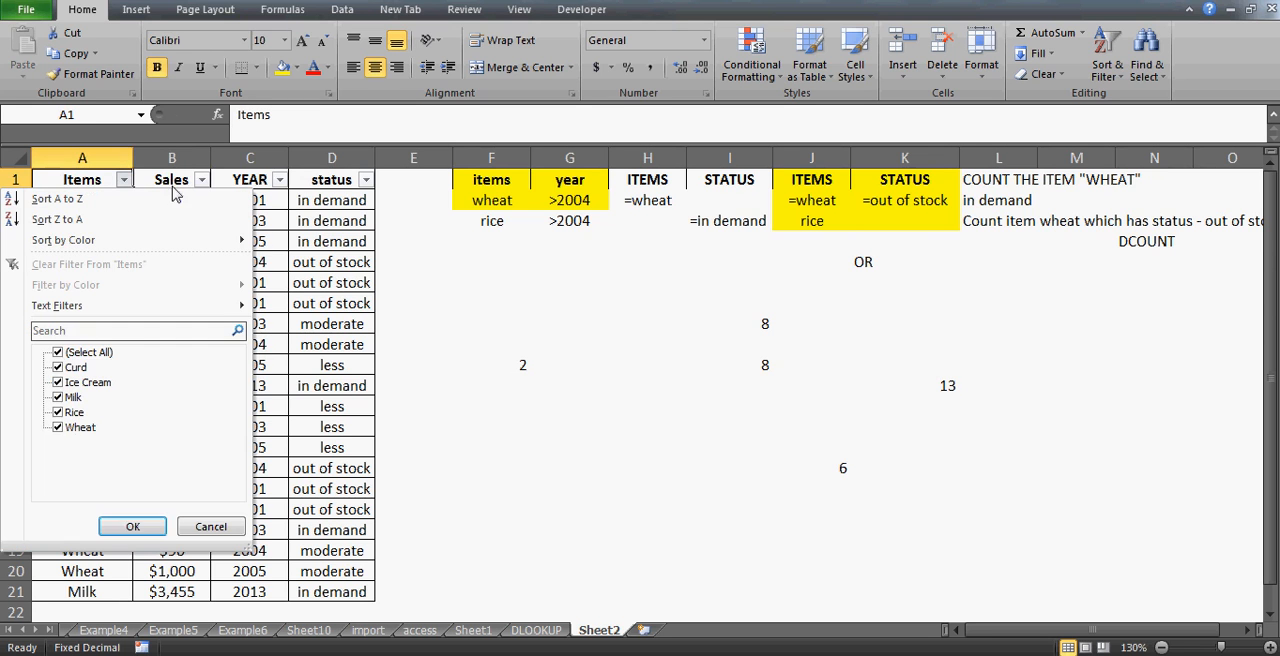
left_click(58, 352)
key("Down")
key("Down")
key("Down")
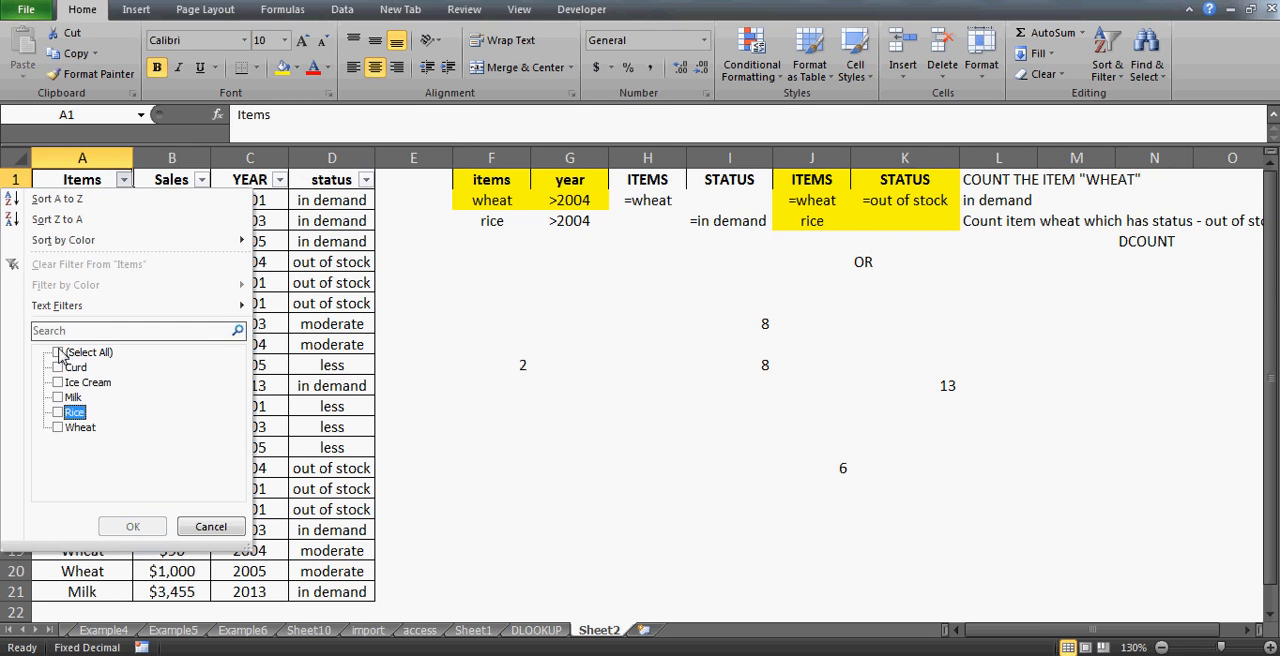
key("space")
key("Down")
key("Return")
- Filter the YEAR column to show only 2005
key("Right")
key("Right")
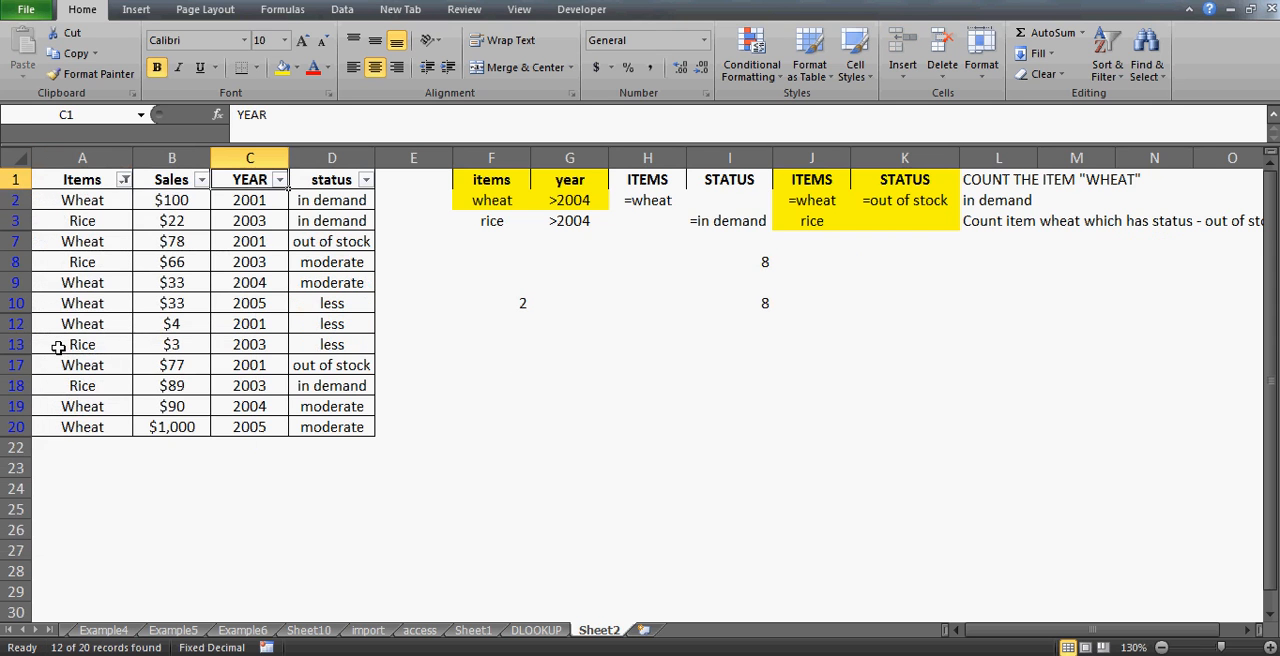
key("alt+Down")
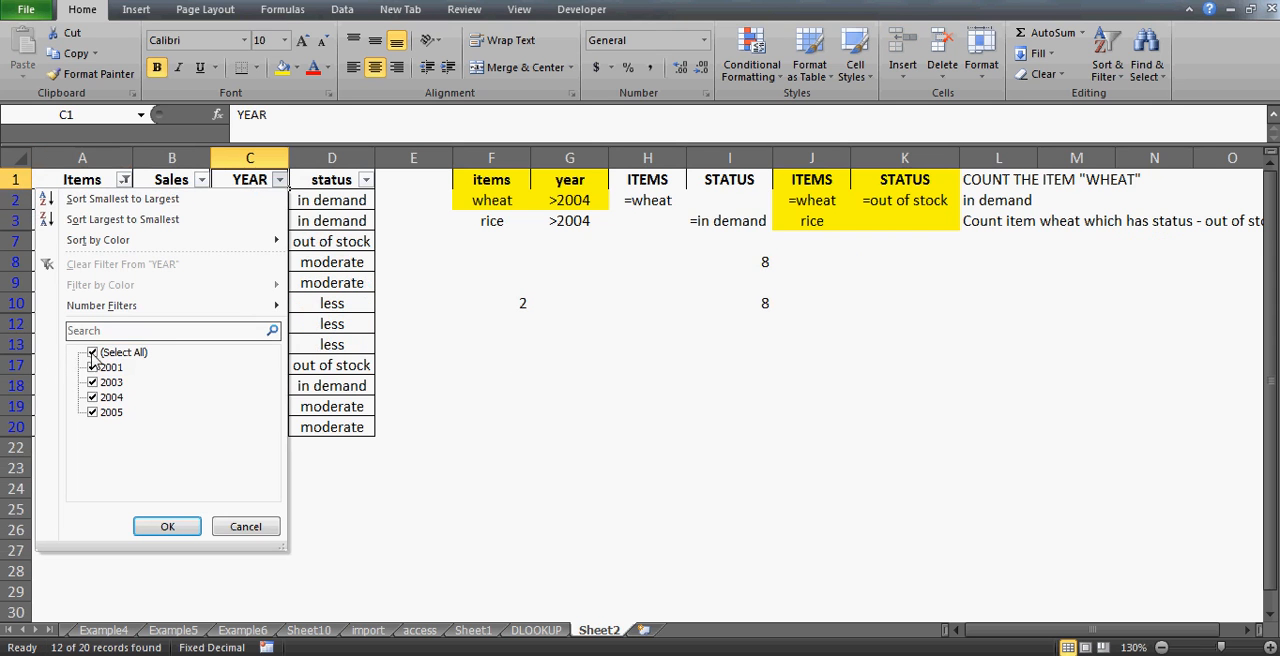
left_click(92, 353)
key("Down")
key("Down")
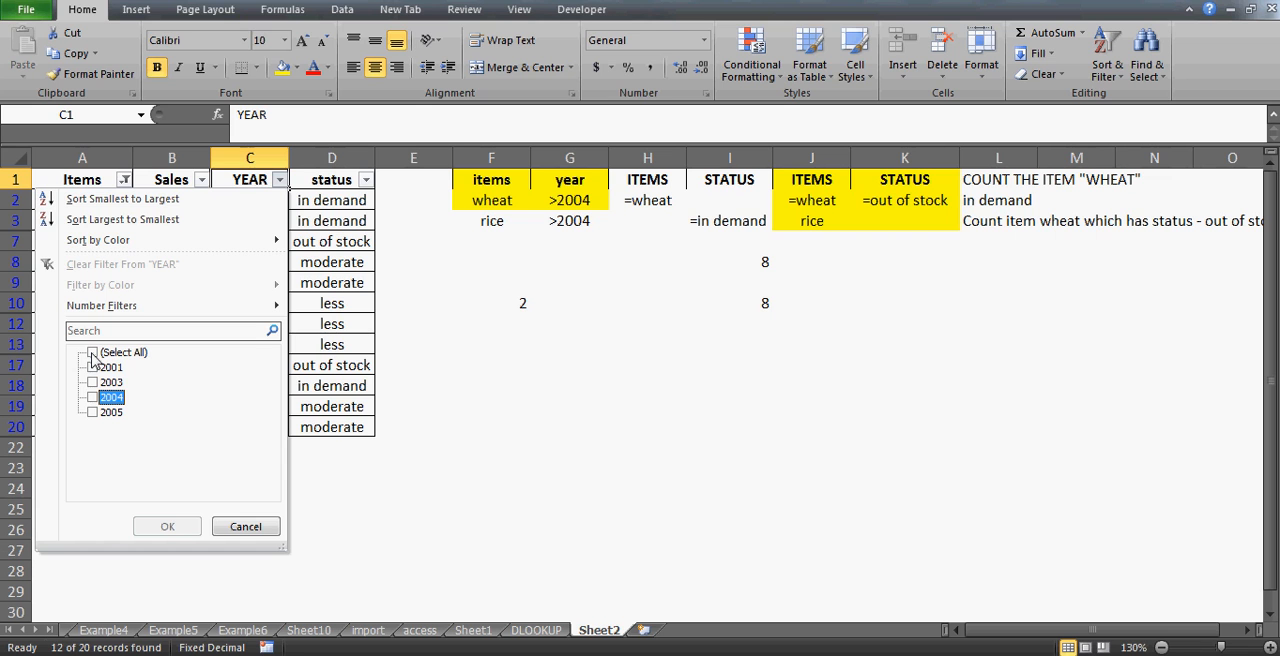
key("Down")
key("space")
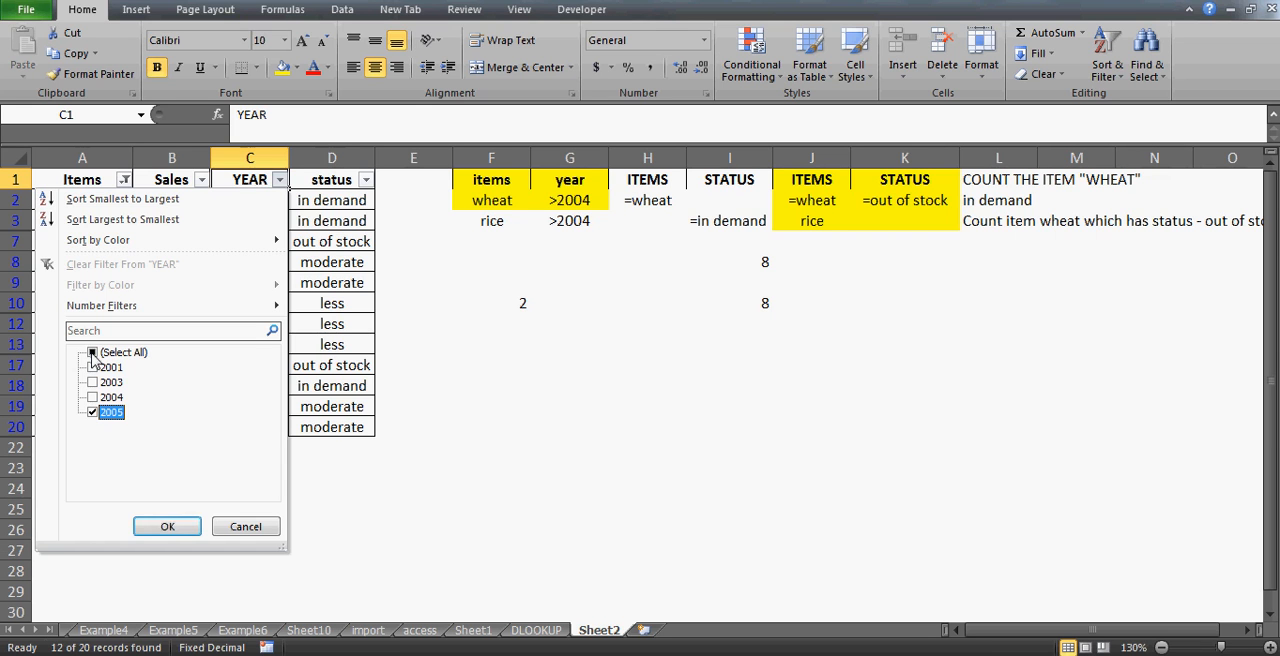
key("Return")
- Check the filtered rows, clear all filters, and inspect the F10 formula and its criteria
key("Up")
key("Down")
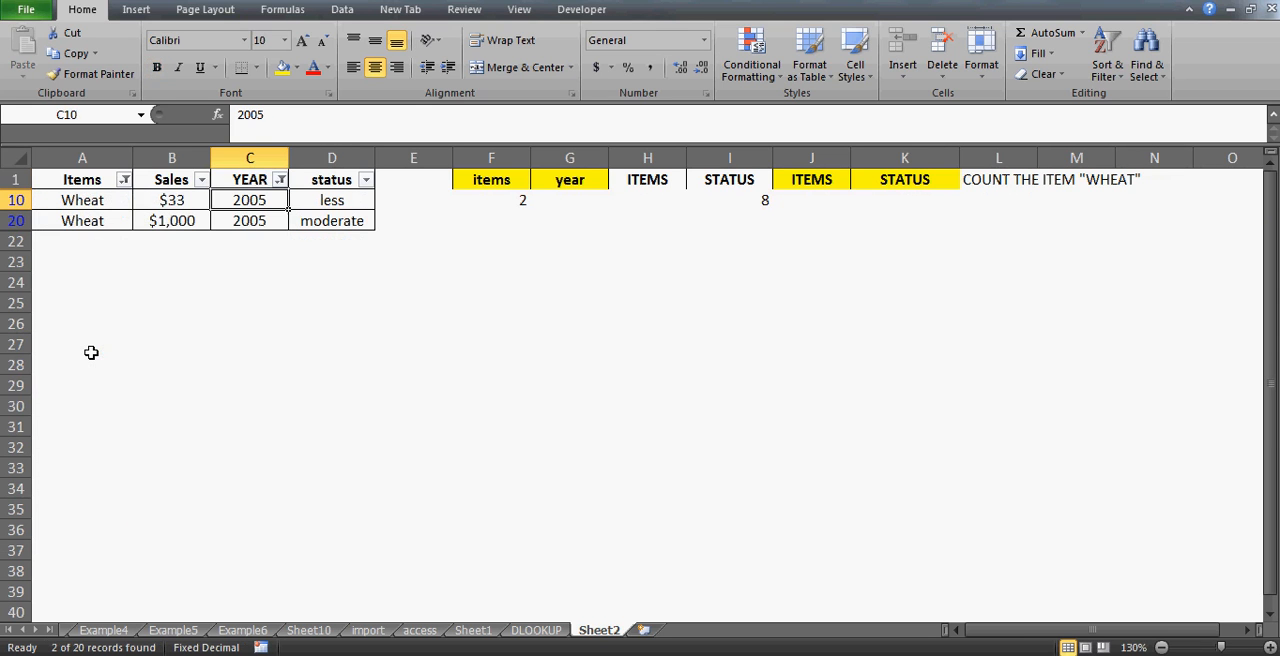
key("Left")
key("Left")
key("Right")
key("Left")
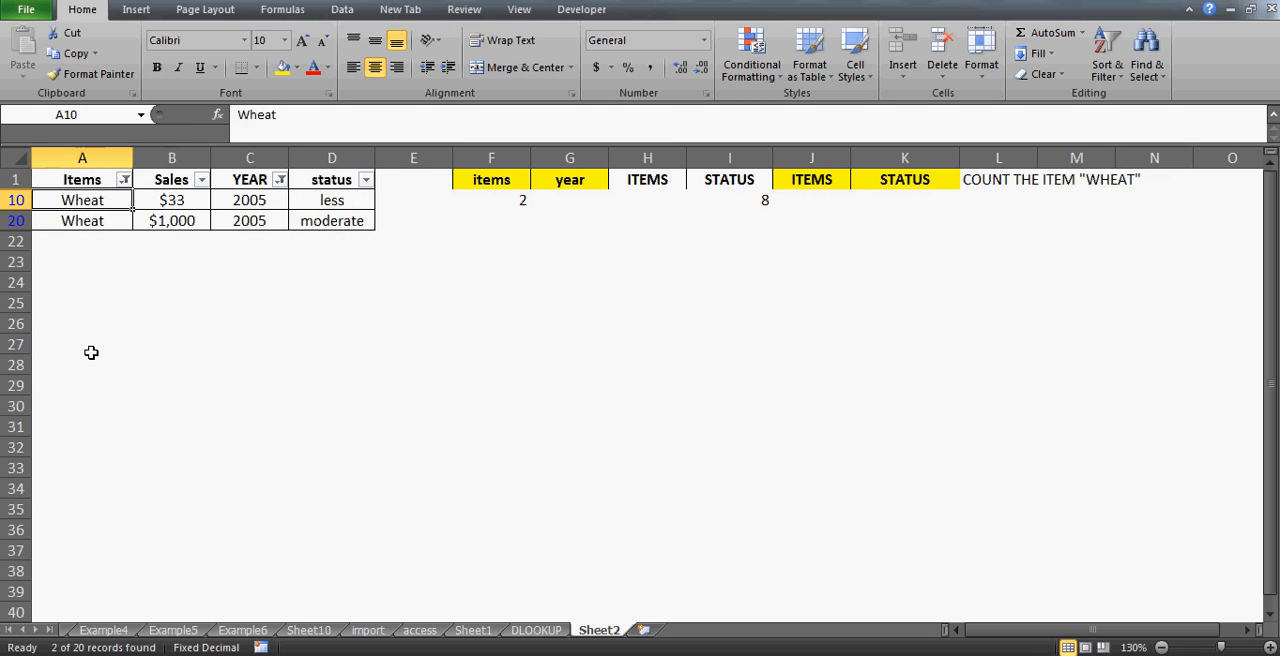
key("Right")
key("Left")
key("alt+d")
key("f")
key("s")
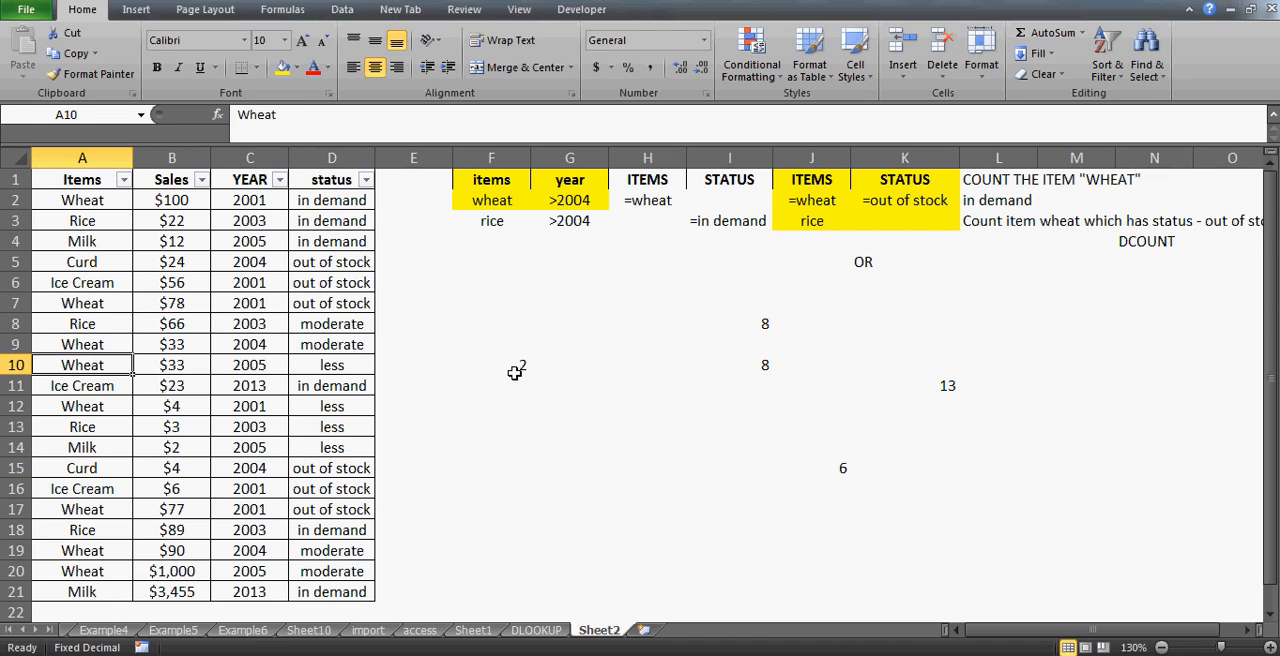
left_click(515, 366)
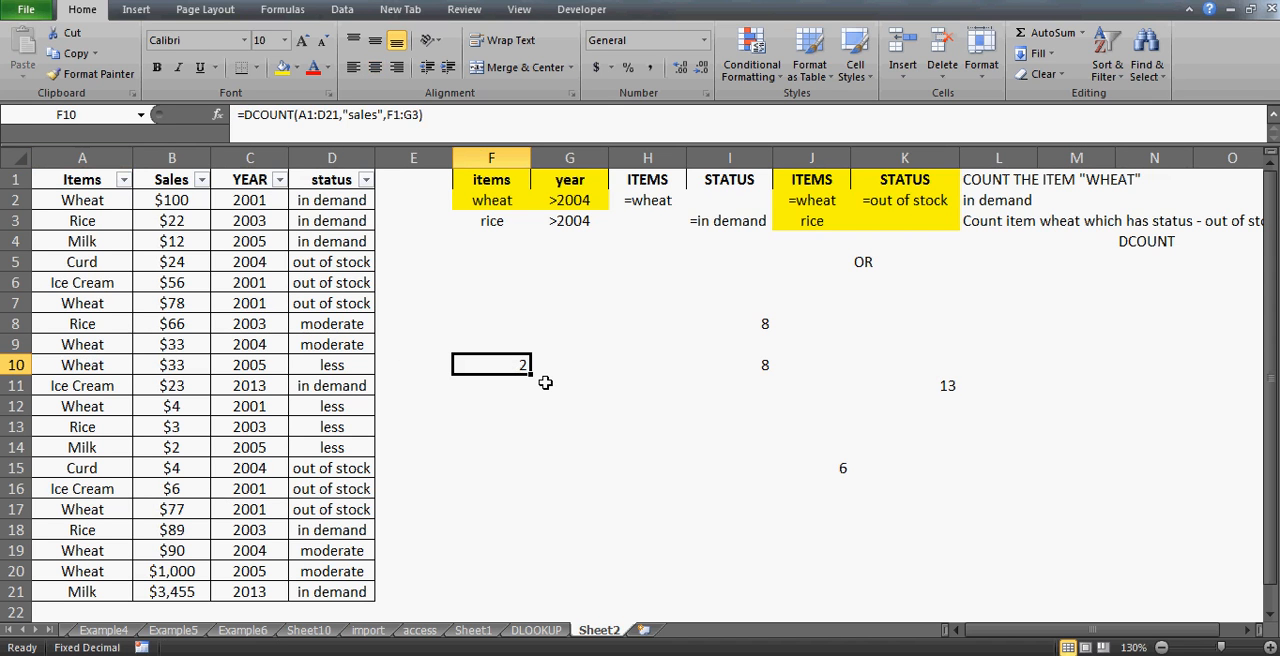
left_click(505, 223)
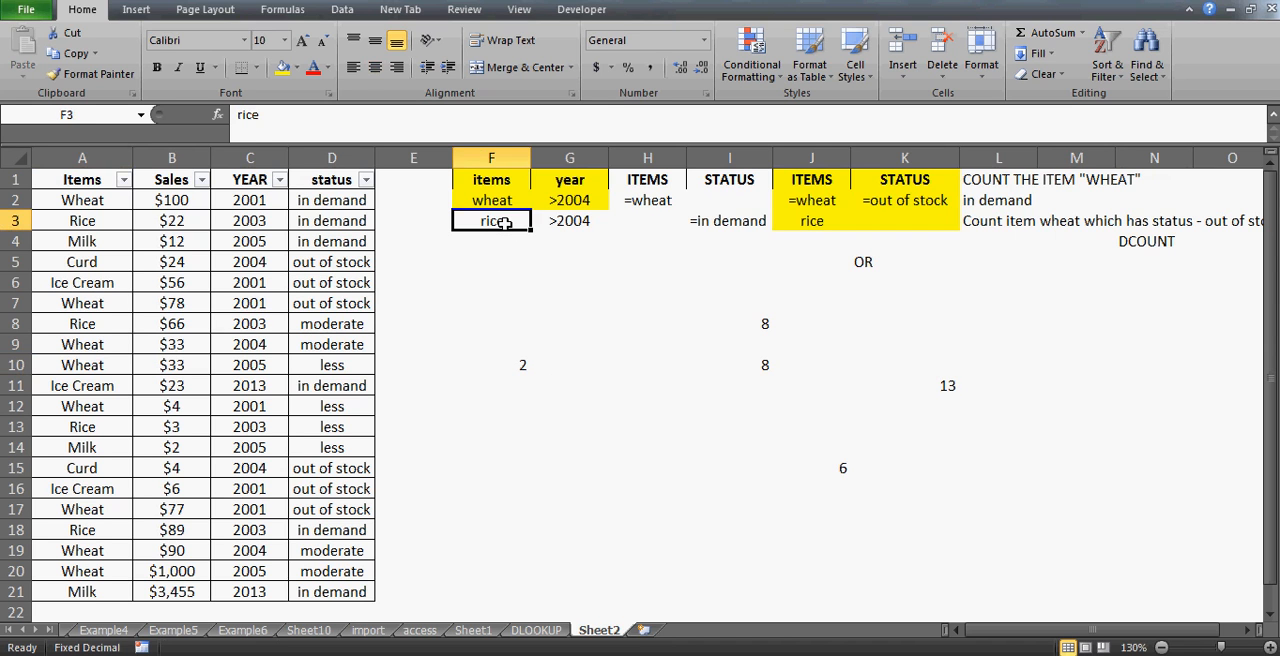
- Clear the rice criterion in F3 and the >2004 year criterion in G2 of the criteria range
key("shift+Right")
key("Down")
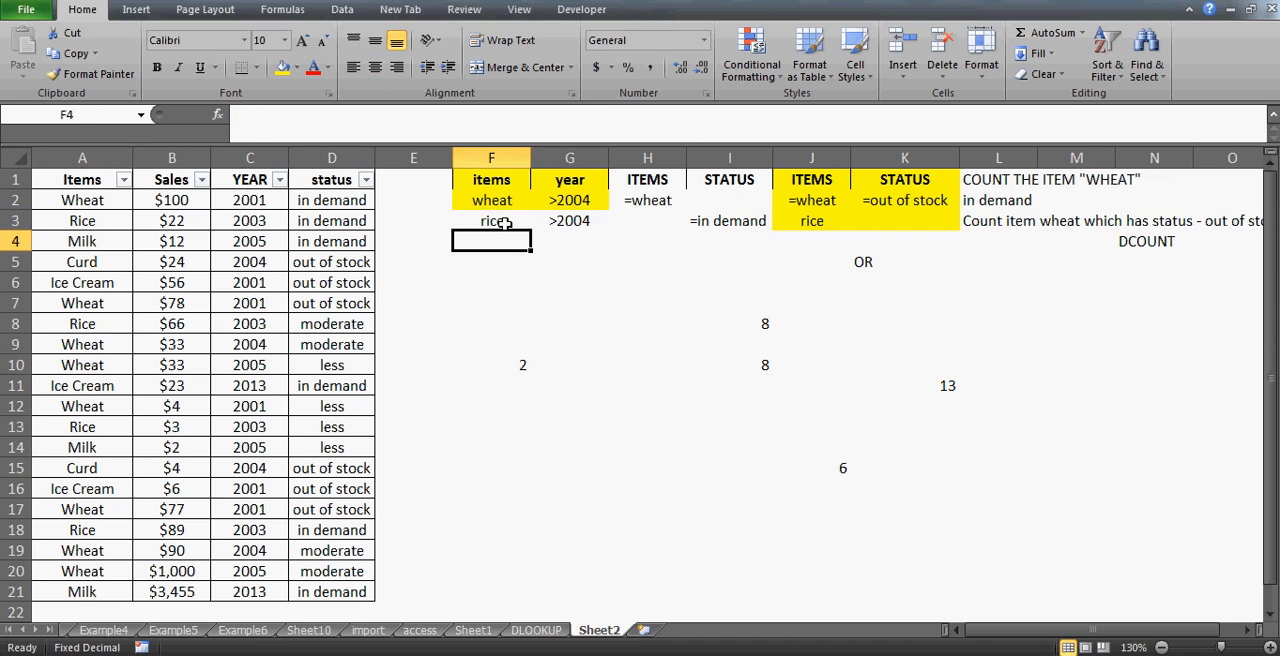
key("Up")
key("Delete")
key("Up")
key("Right")
key("Delete")
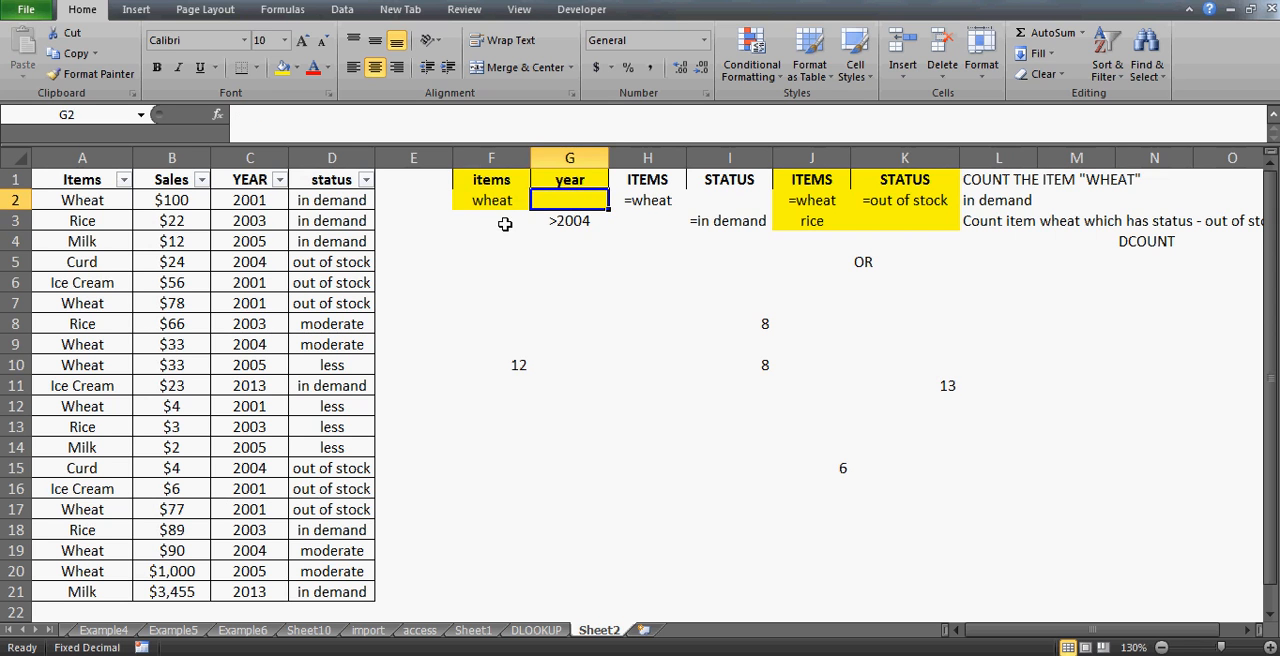
- Inspect the F10 DCOUNT formula and the remaining wheat and >2004 criteria cells
left_click(519, 366)
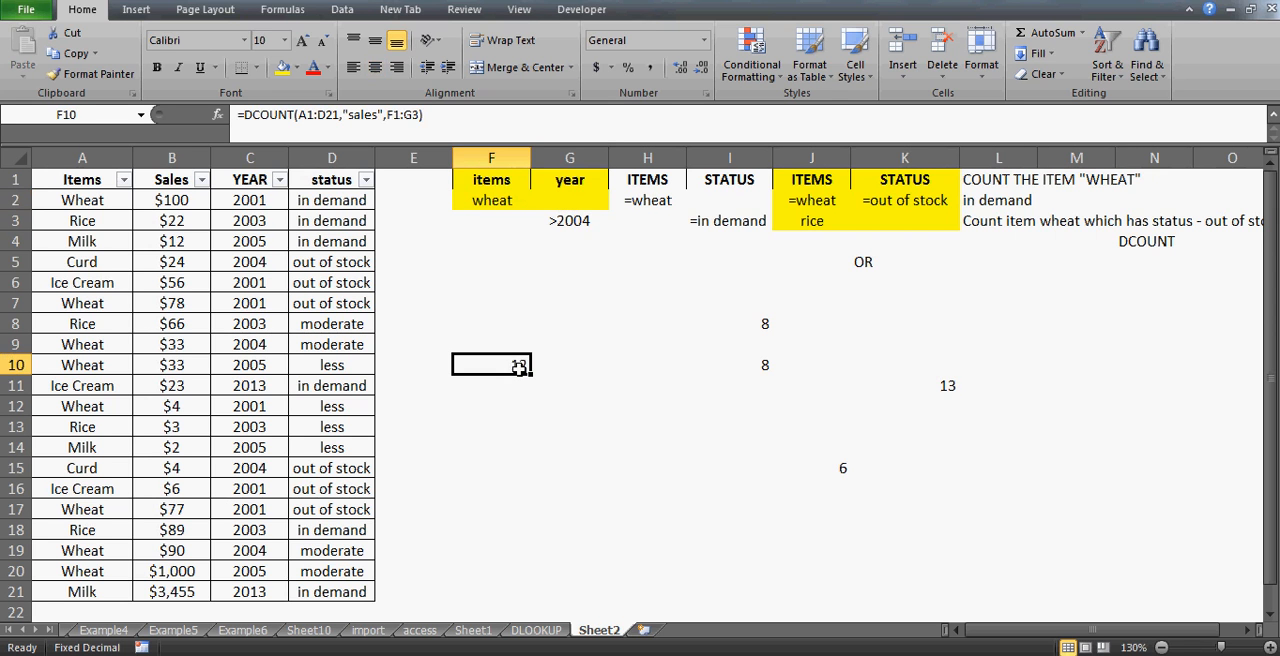
left_click(507, 199)
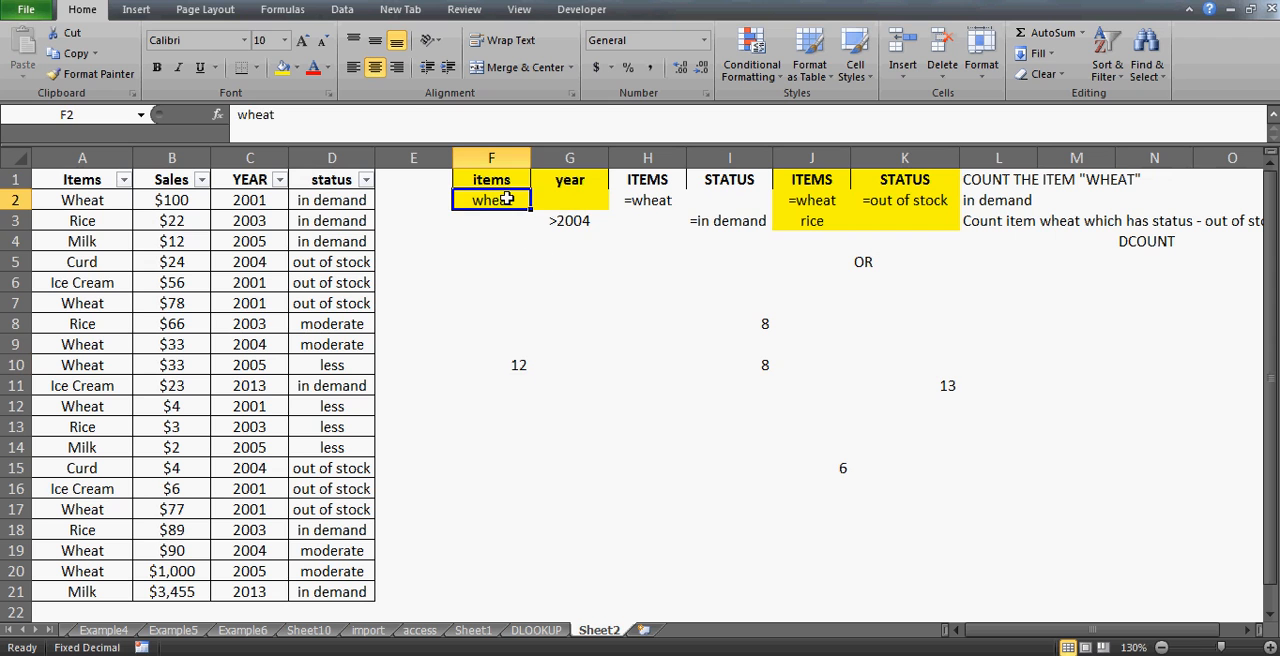
key("Down")
key("Up")
key("Right")
left_click(501, 201)
key("Down")
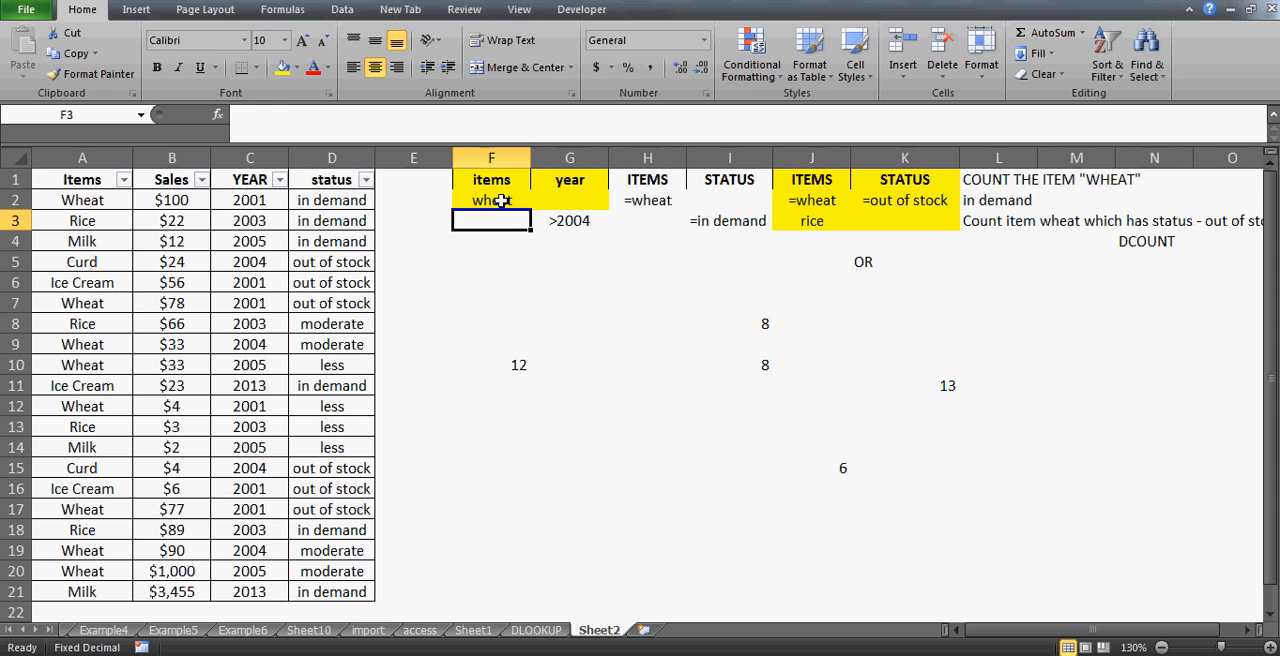
left_click(558, 227)
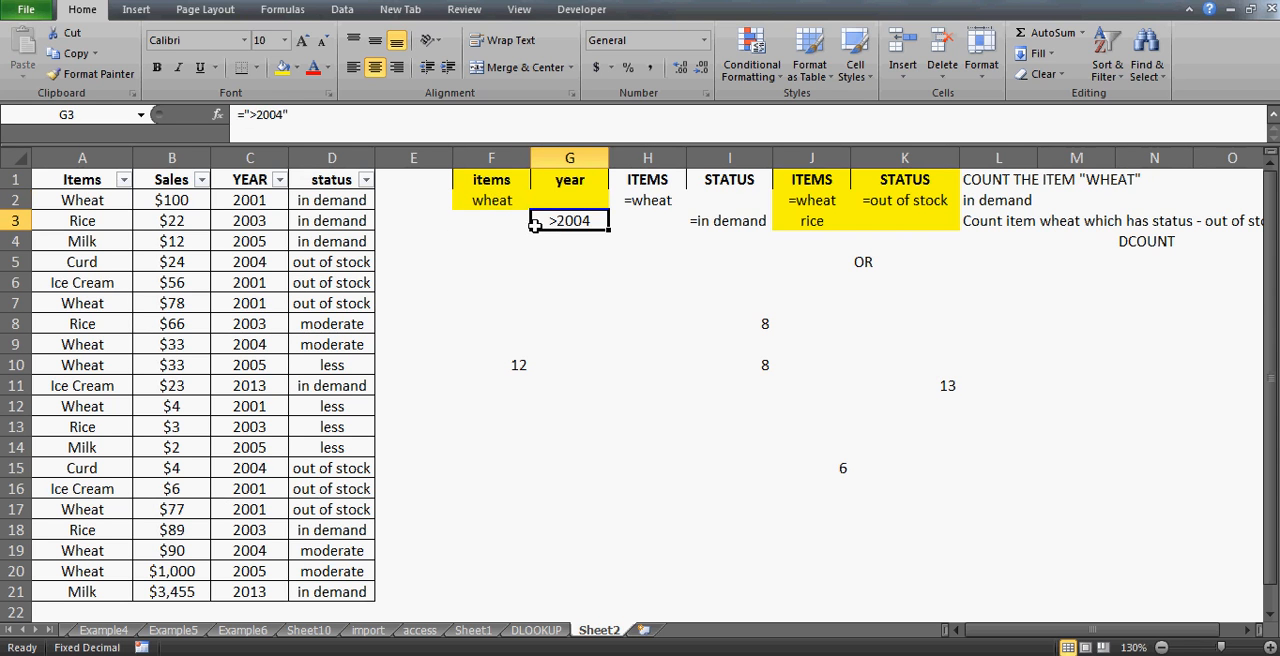
key("Left")
key("Up")
key("Up")
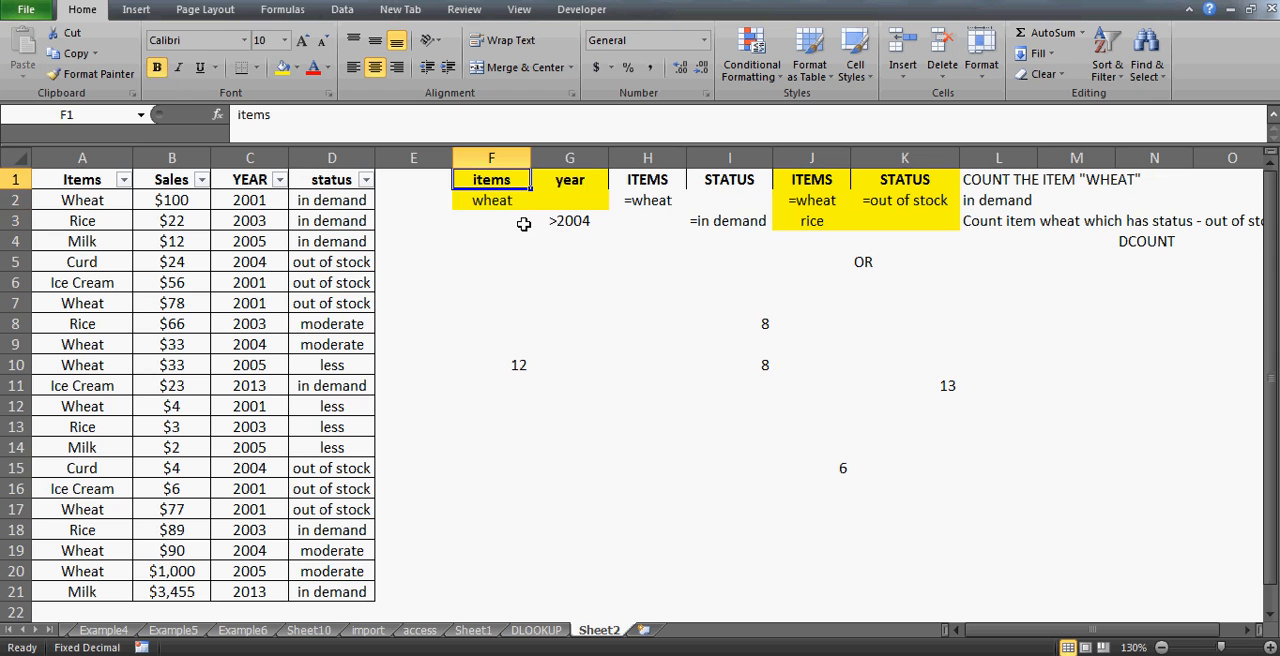
- Fill the criteria range F1:G3 with yellow
key("shift+Right")
key("shift+Down")
key("shift+Down")
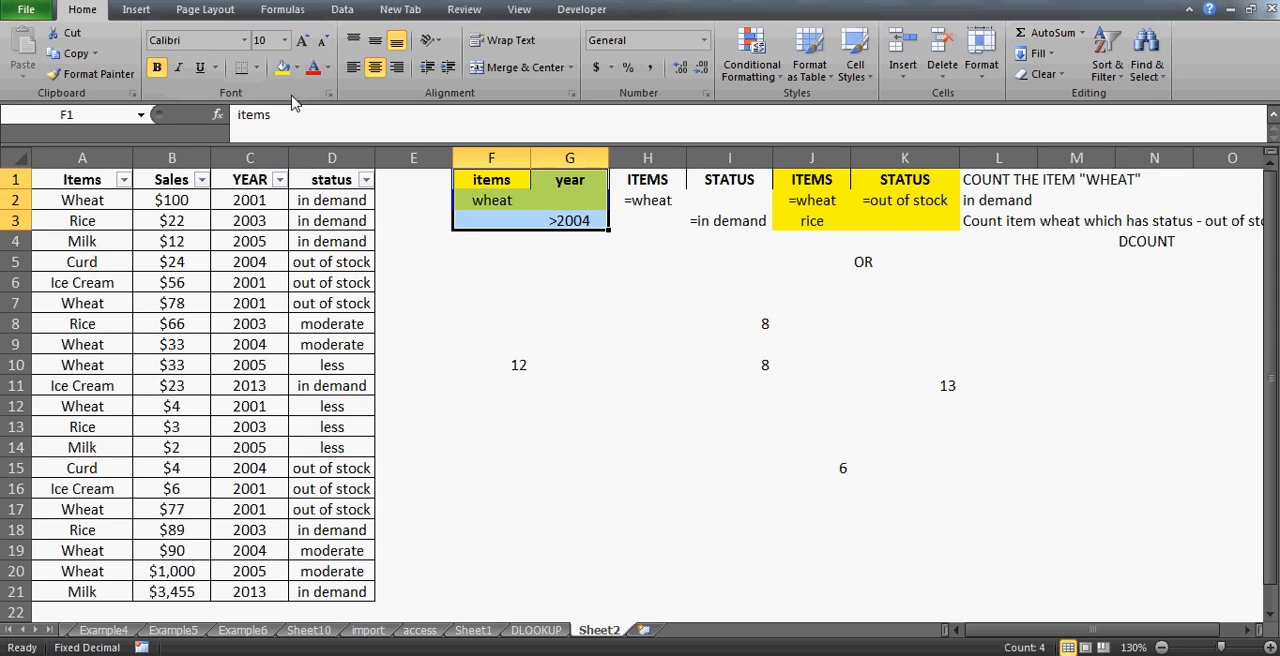
left_click(282, 67)
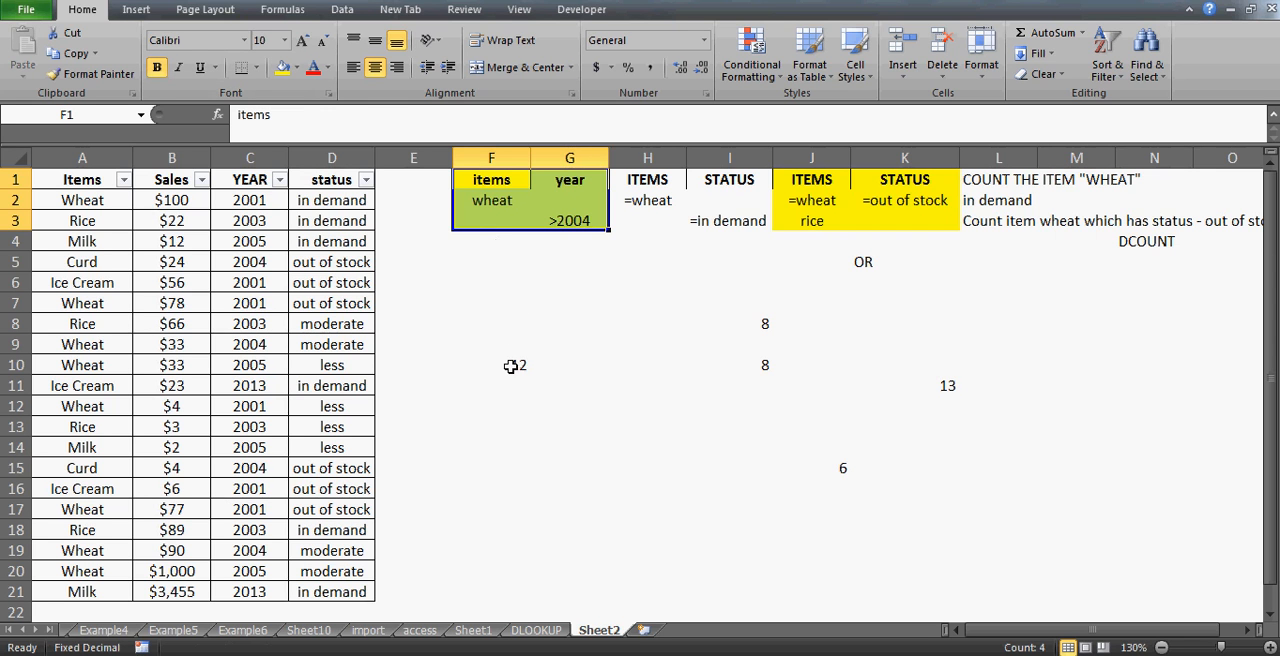
- Recheck the F10 formula, then filter the Items column to show only Wheat
left_click(518, 366)
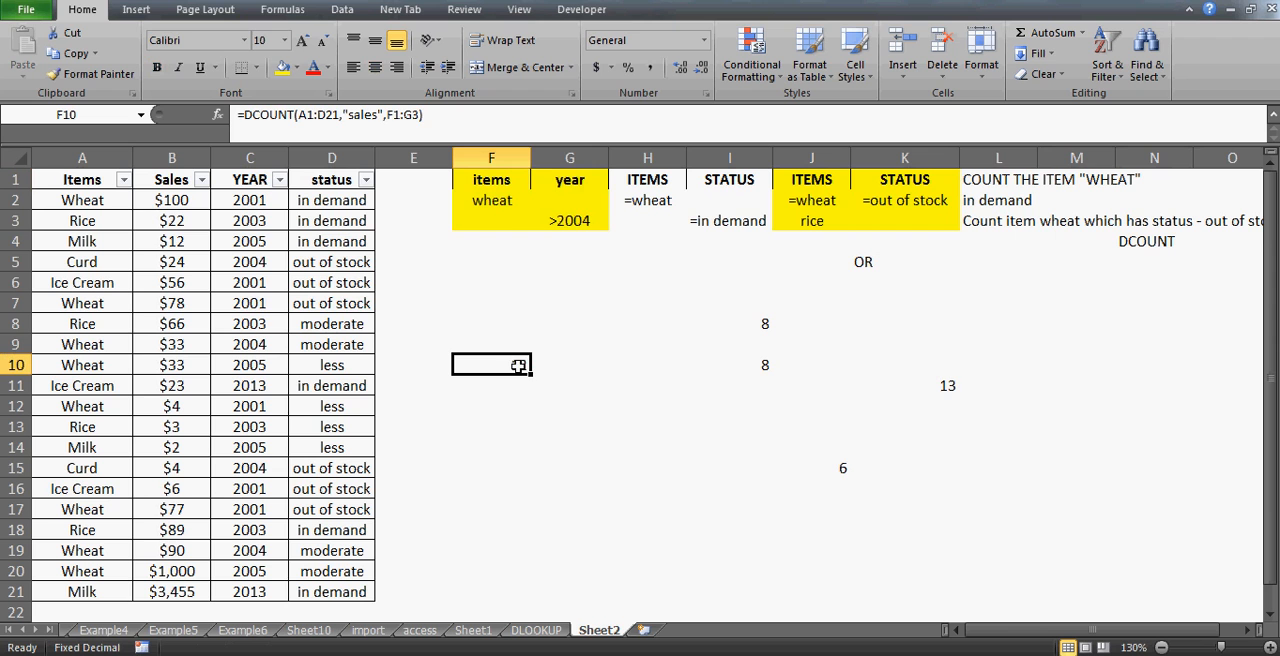
left_click(492, 199)
key("Right")
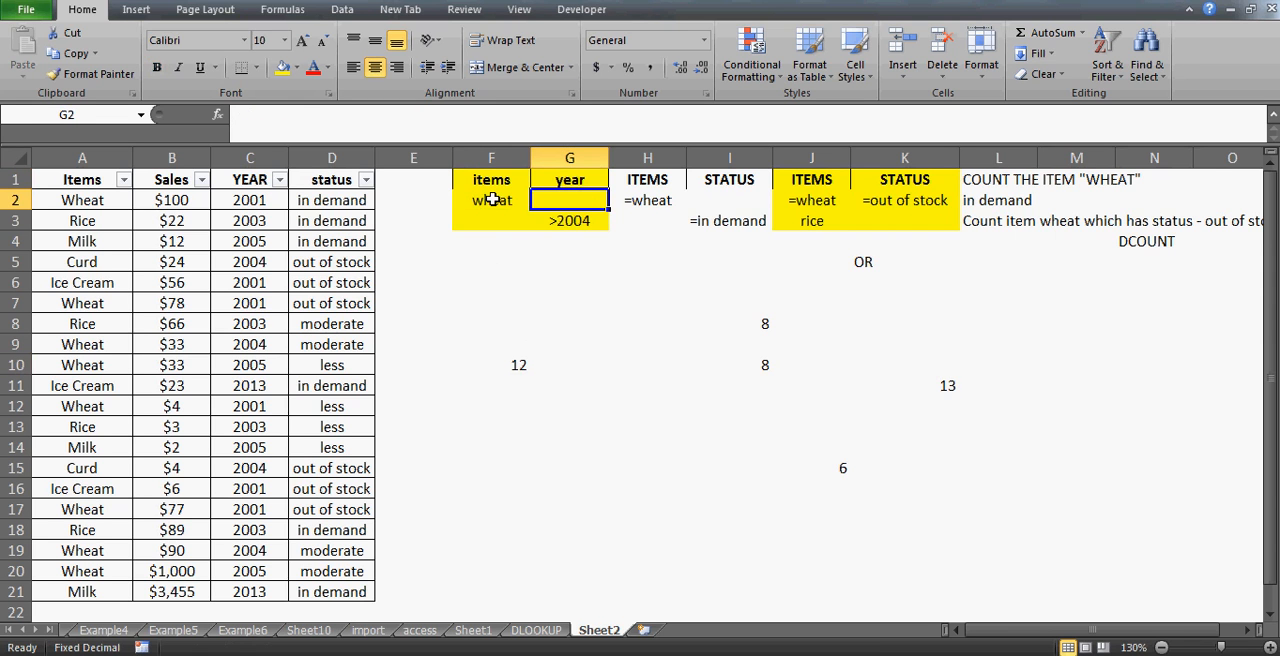
key("Down")
left_click(492, 199)
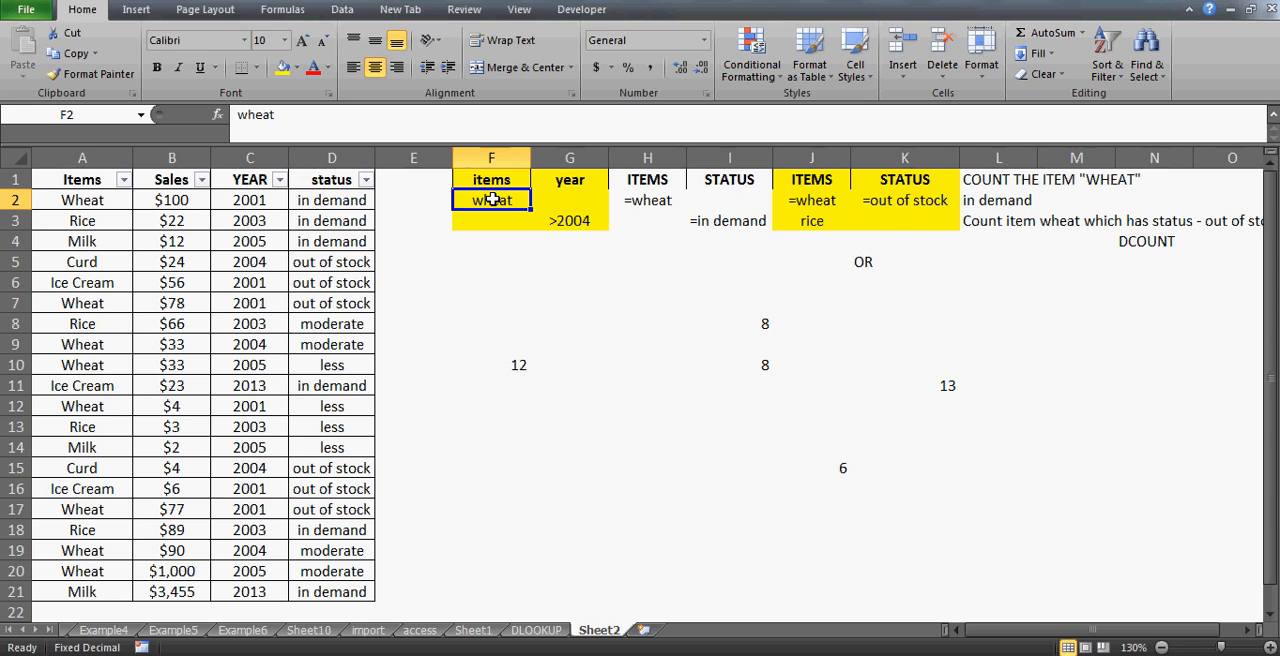
left_click(124, 179)
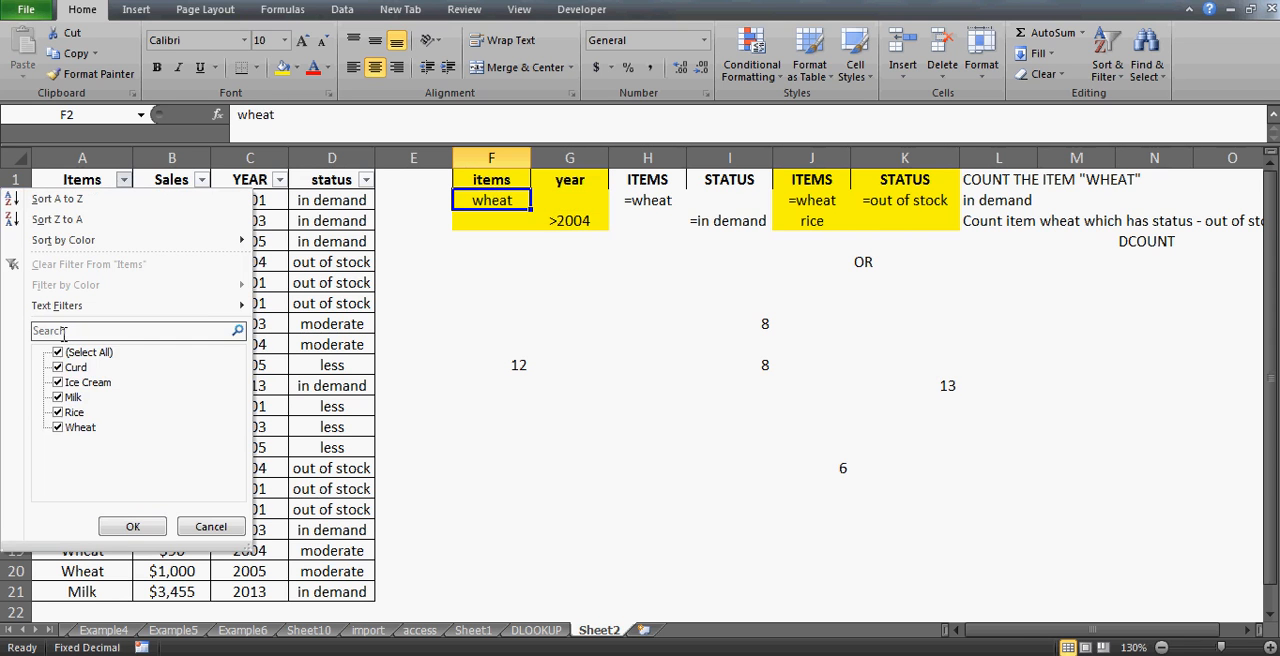
left_click(59, 353)
left_click(58, 427)
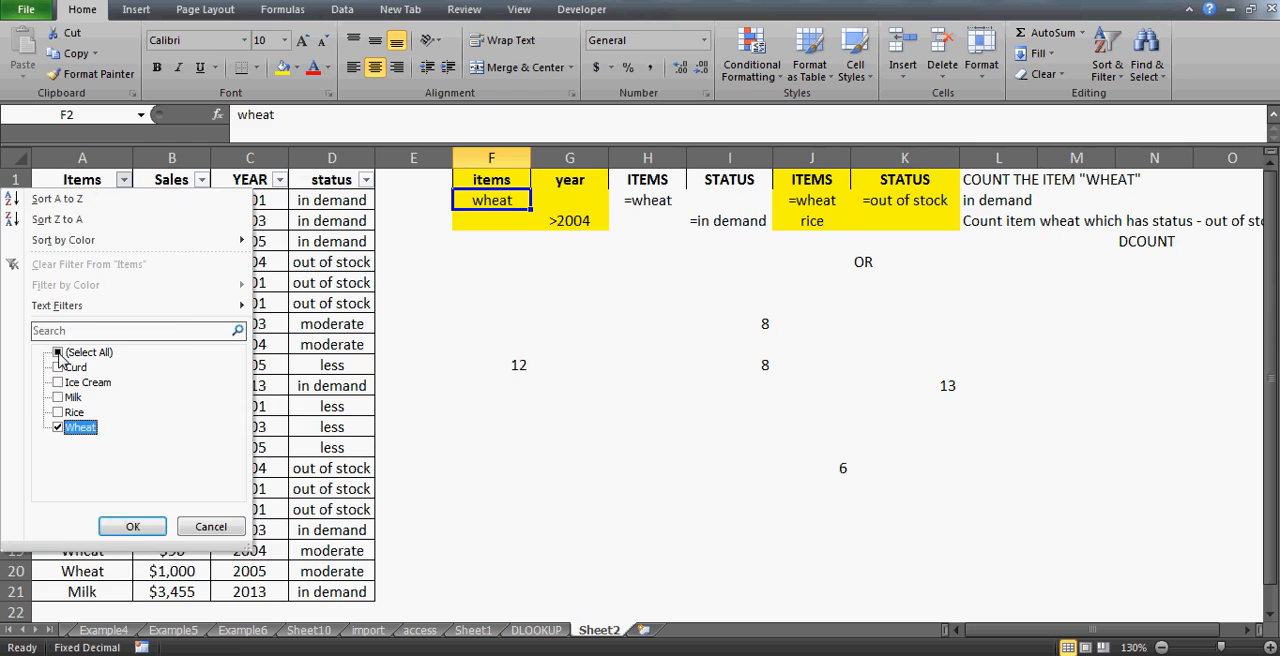
key("Return")
- Select the status cells of the filtered Wheat rows to count them, then clear all filters
key("Down")
key("Up")
key("Left")
key("Left")
key("ctrl+shift+Down")
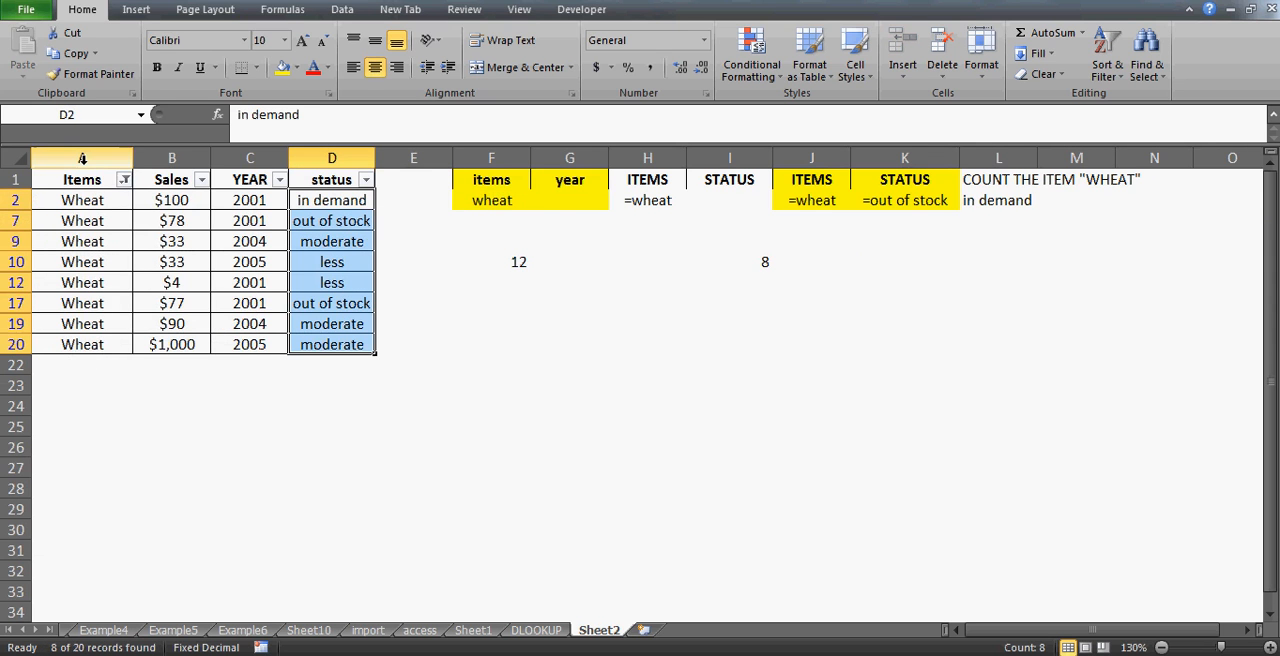
key("alt+d")
key("f")
key("s")
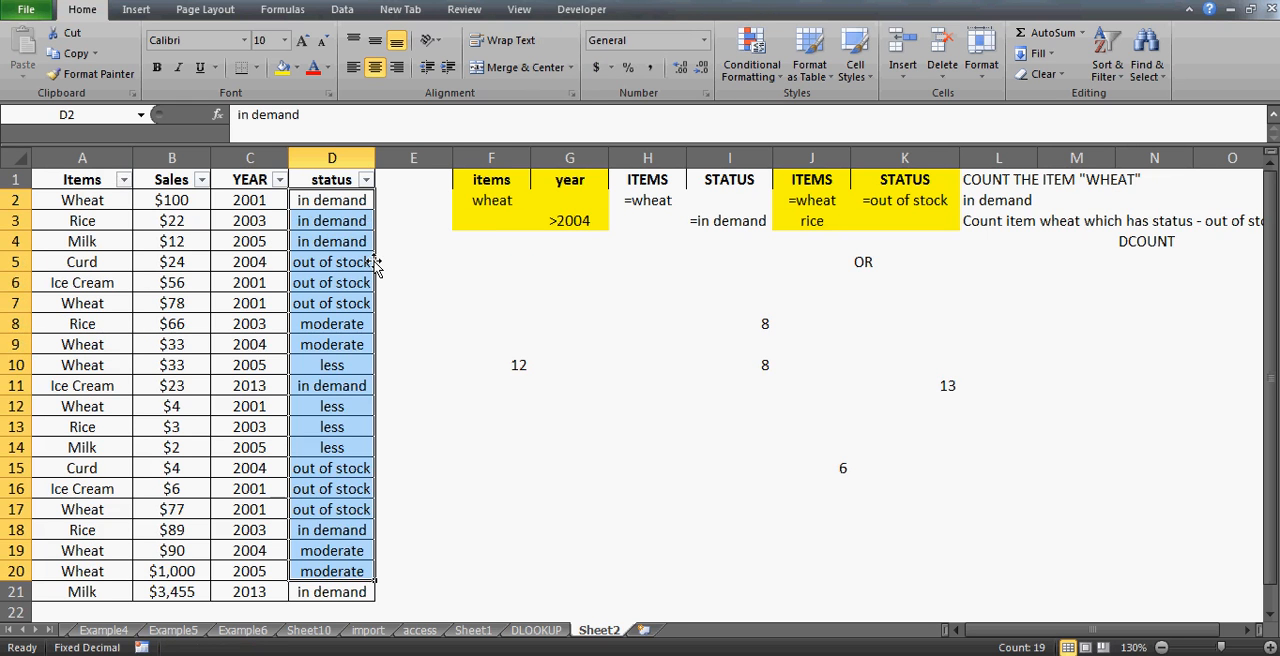
- Enter 8 in cell H18 as a note of the Wheat count
left_click(670, 530)
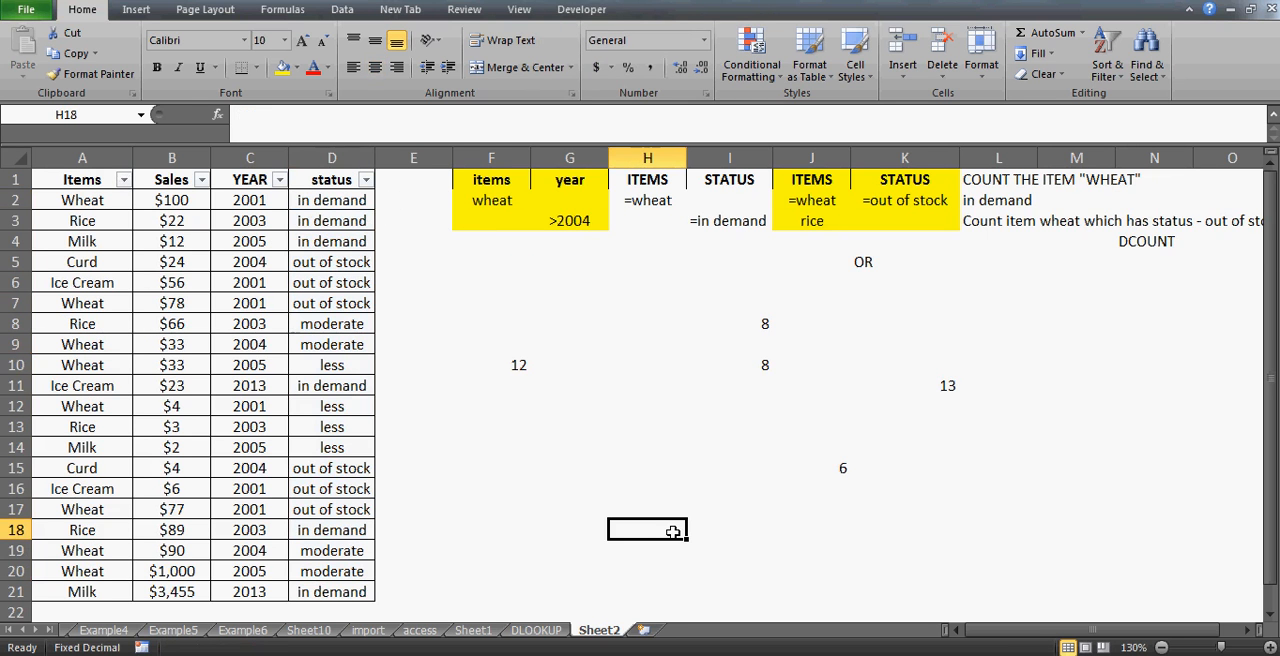
type("8")
key("Return")
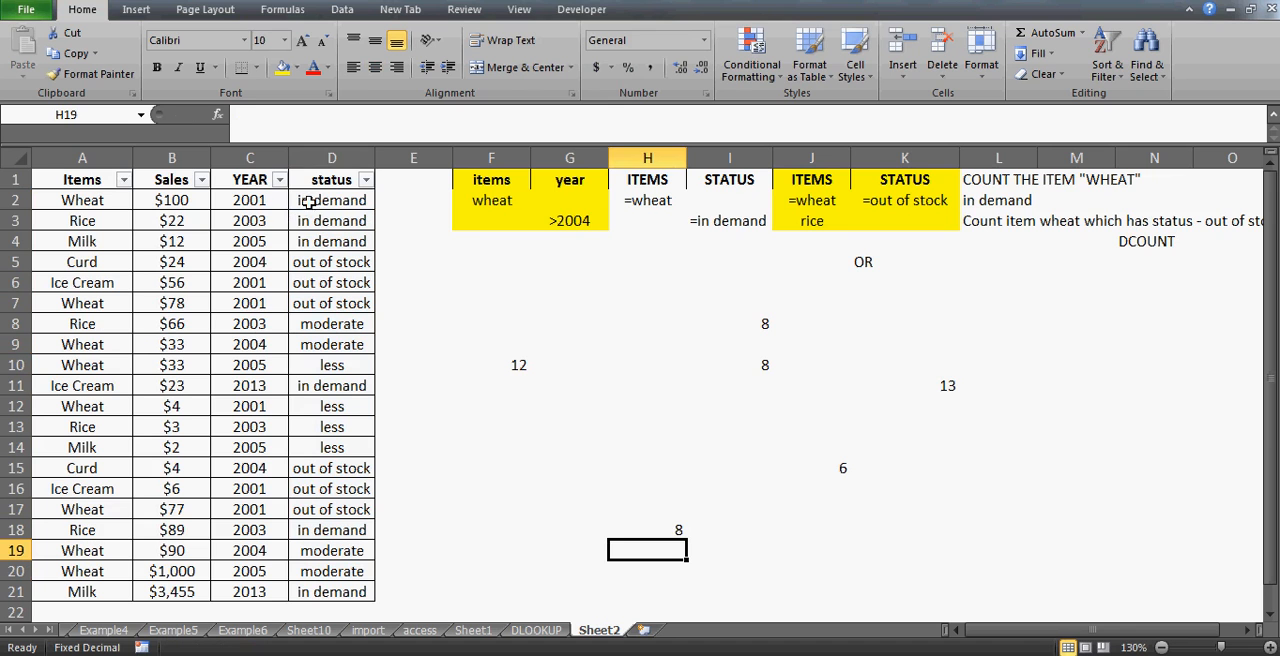
- Filter the YEAR column to show only 2005 and 2013
left_click(347, 177)
key("Left")
key("Left")
key("Right")
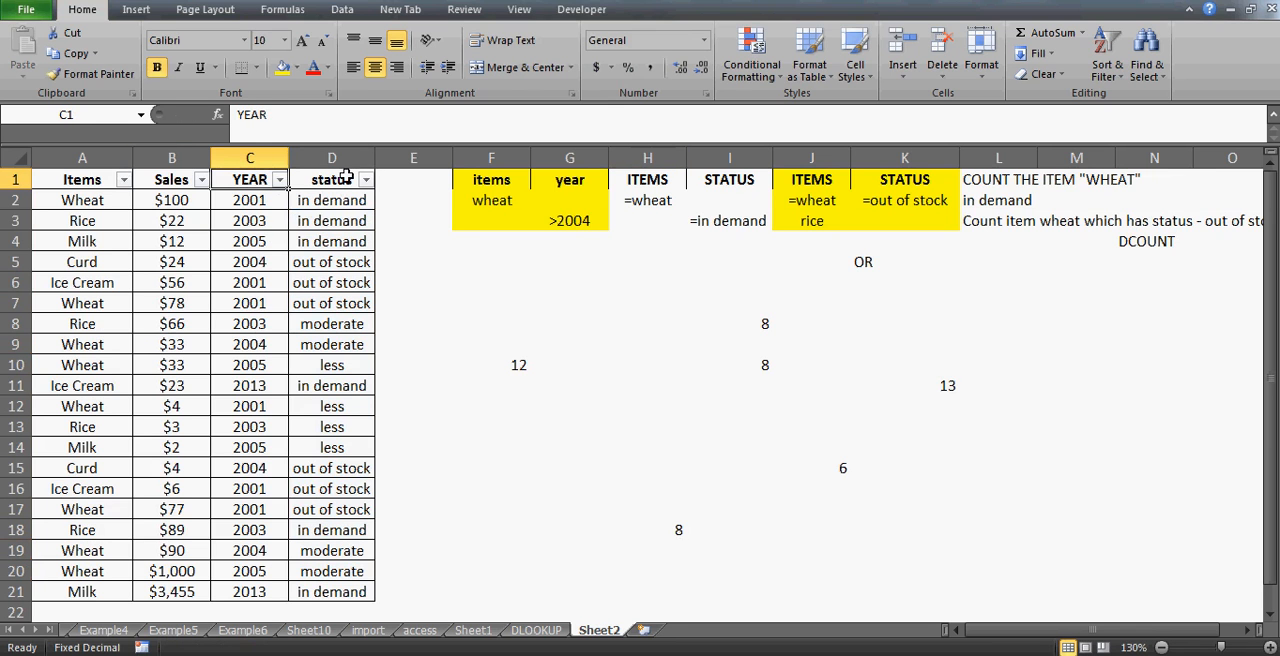
key("alt+Down")
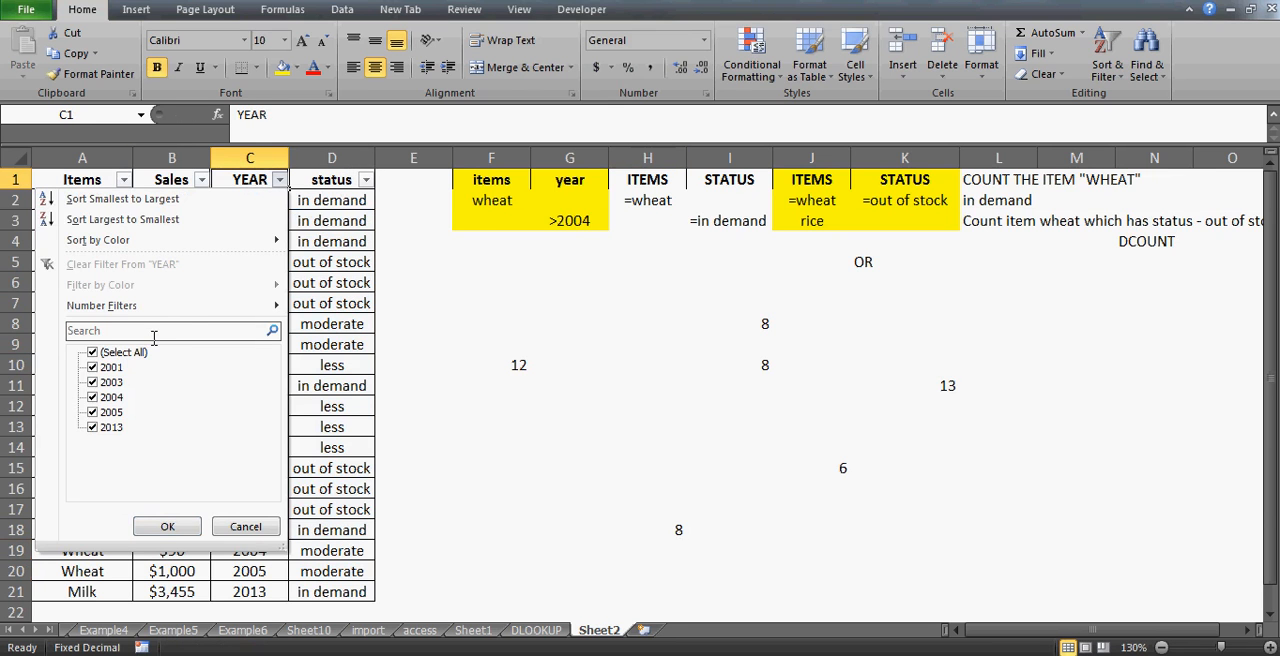
left_click(90, 353)
key("Down")
key("Down")
key("Down")
key("Down")
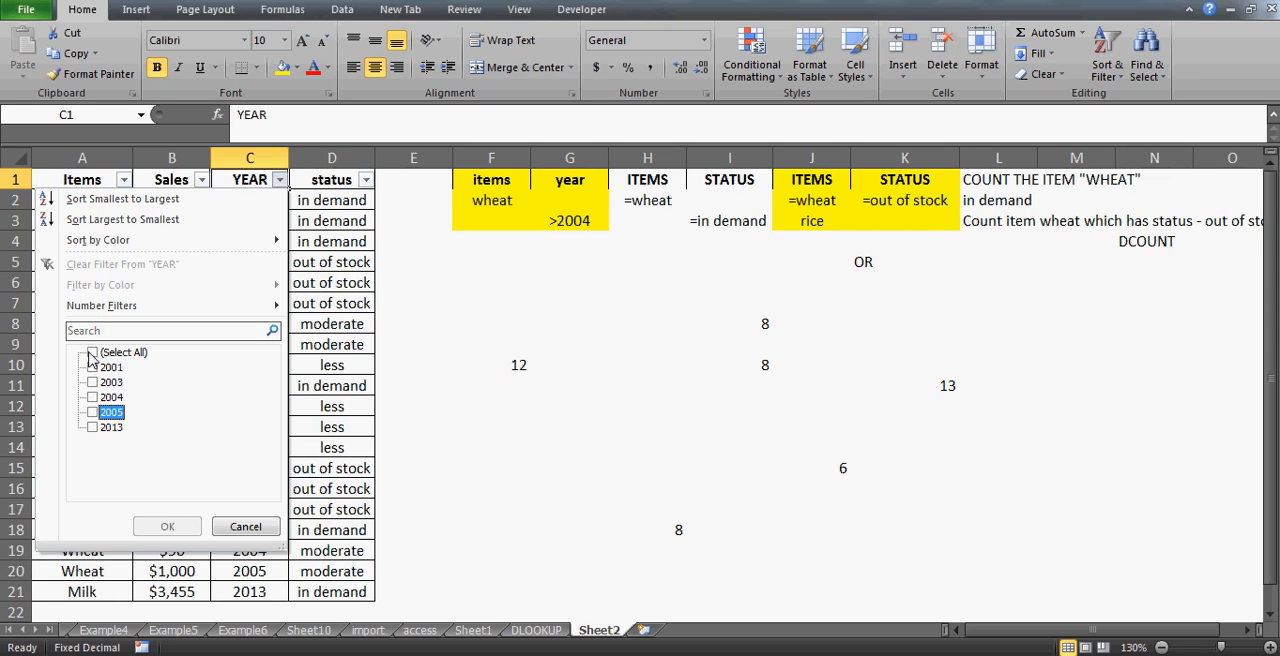
key("space")
key("Down")
key("space")
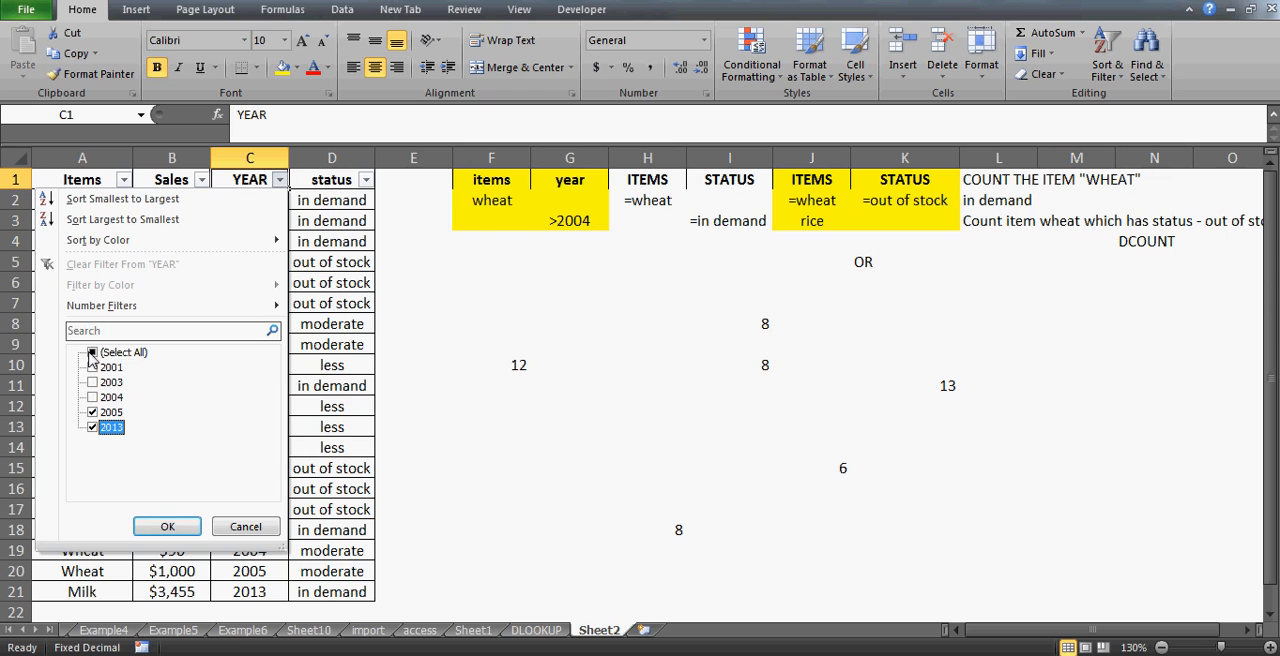
key("Tab")
key("Return")
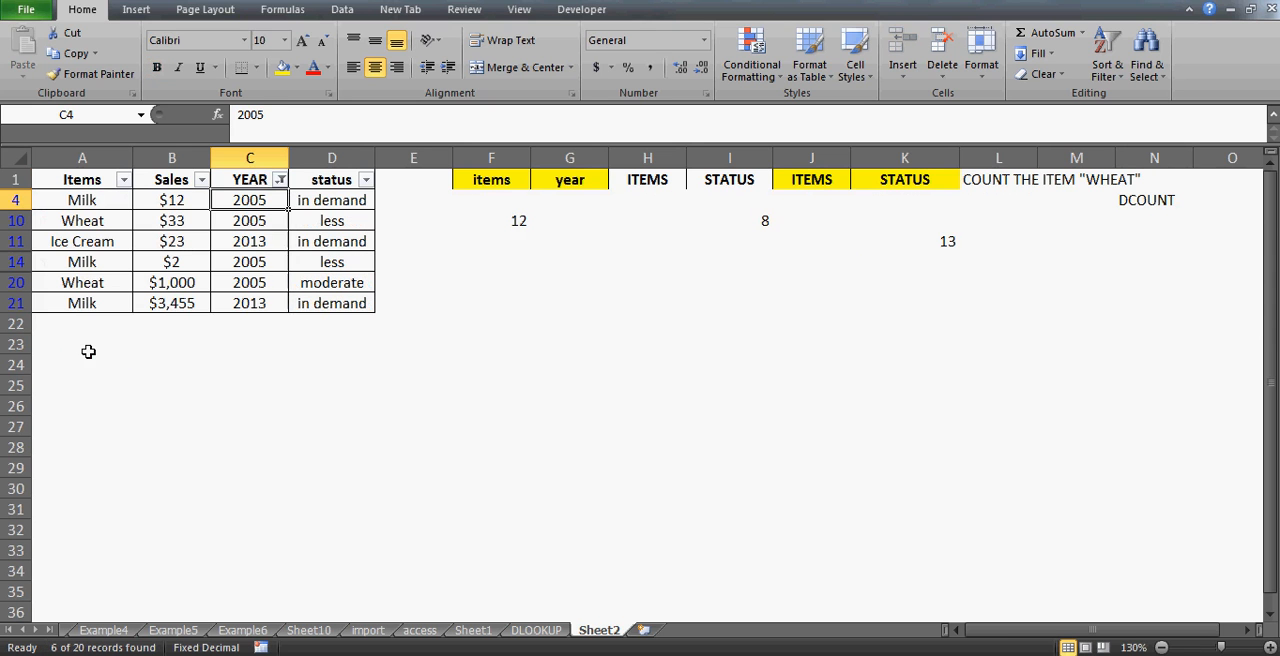
- Examine the filtered 2005 and 2013 rows
key("Left")
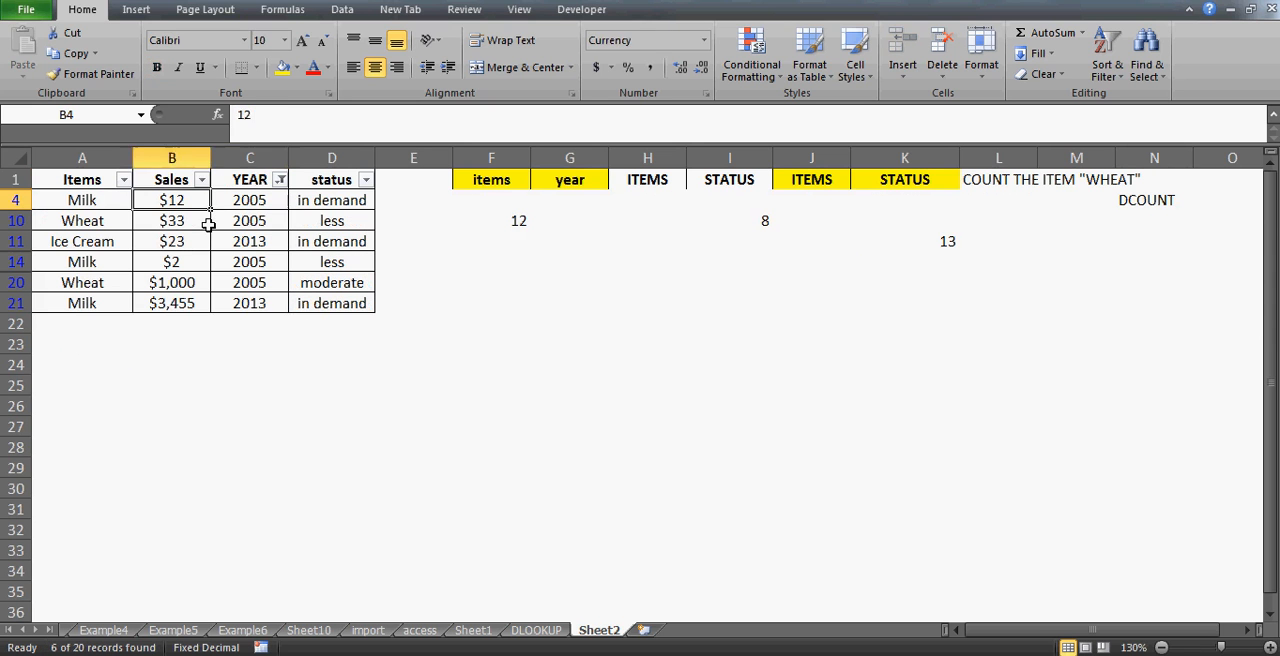
key("Left")
key("Up")
left_click(80, 285)
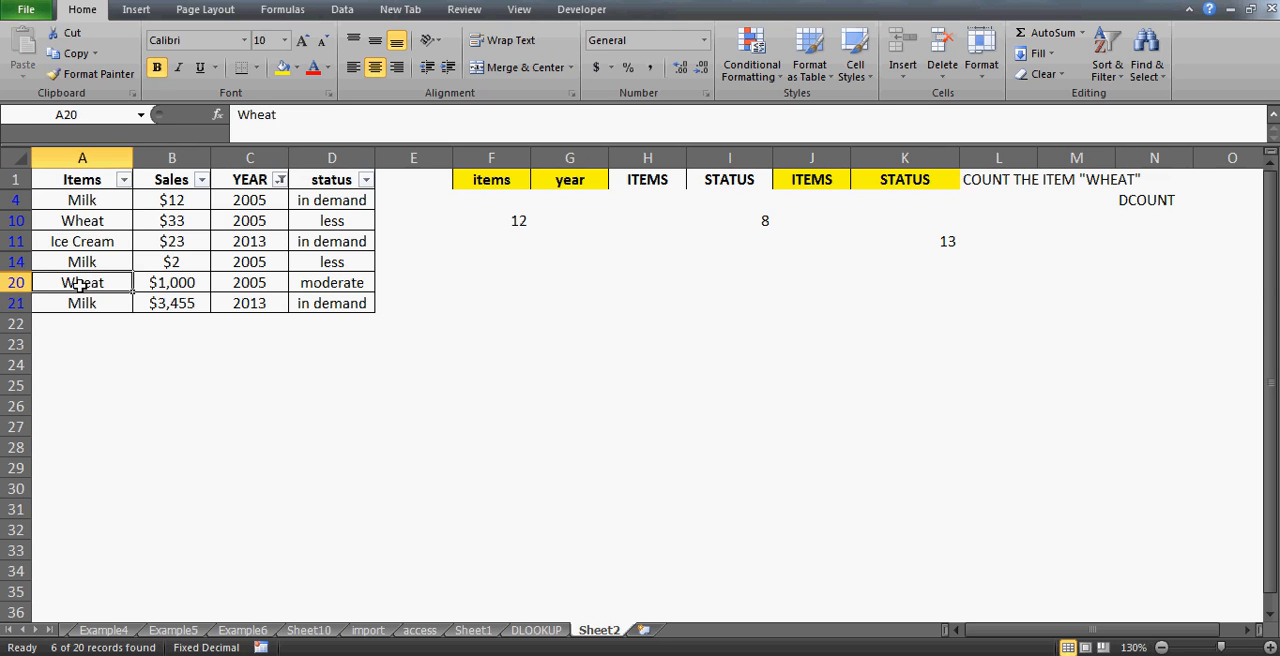
key("Up")
key("Up")
key("Up")
key("Up")
key("Up")
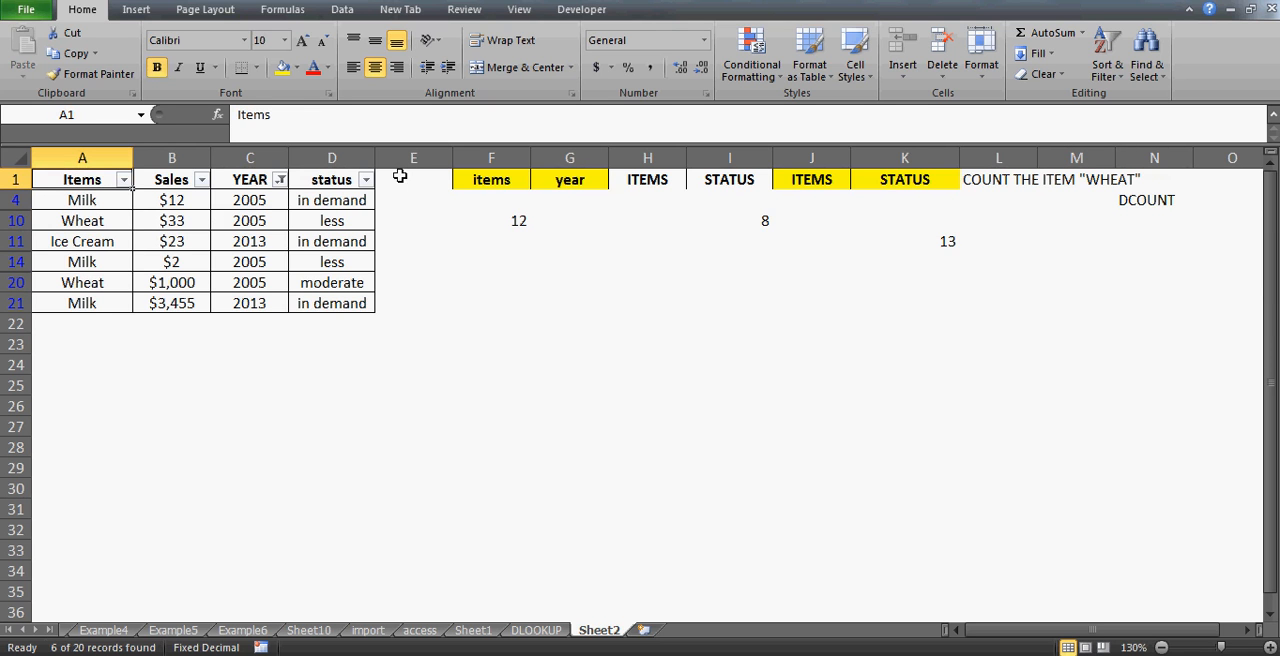
- Further filter the Items column to exclude Wheat
left_click(123, 179)
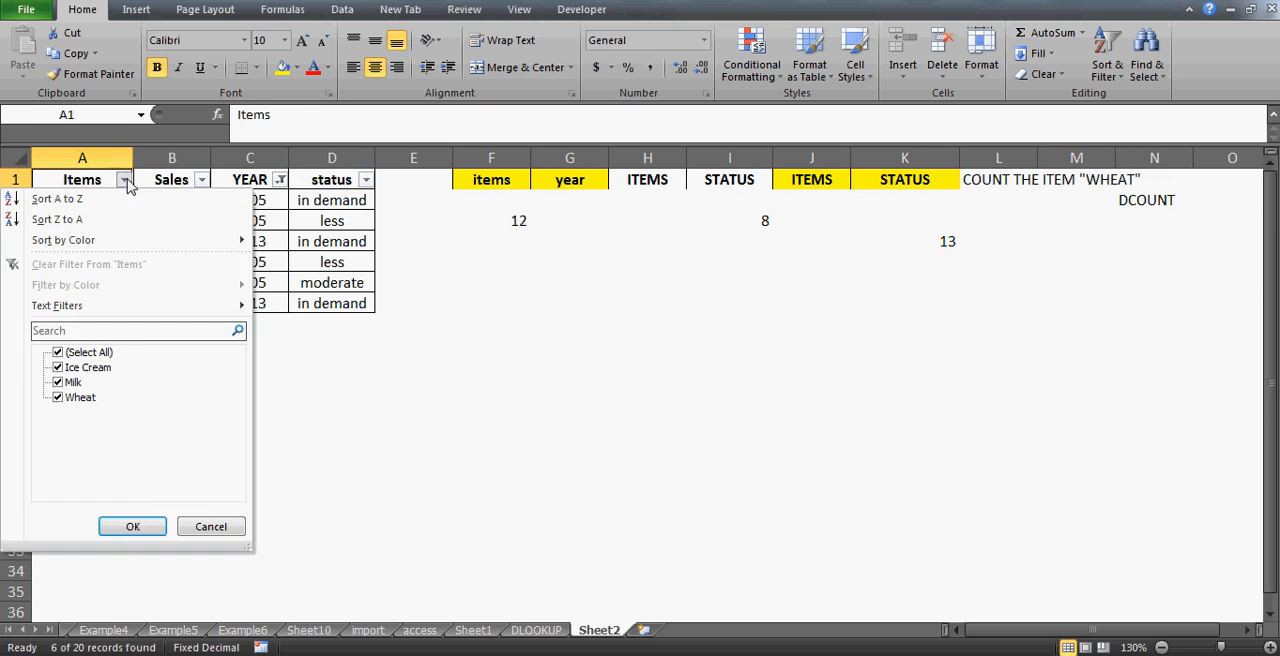
left_click(58, 398)
key("Return")
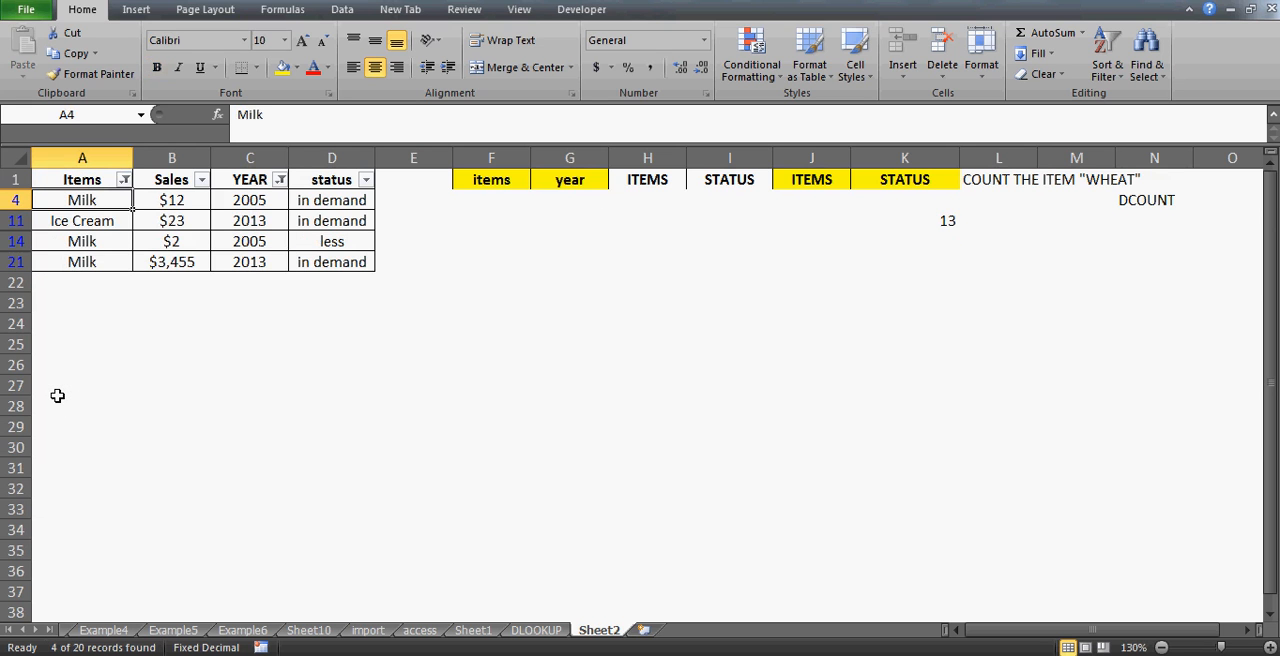
- Select the remaining filtered item cells to count them, then clear all filters
key("shift+Down")
key("shift+Down")
key("shift+Down")
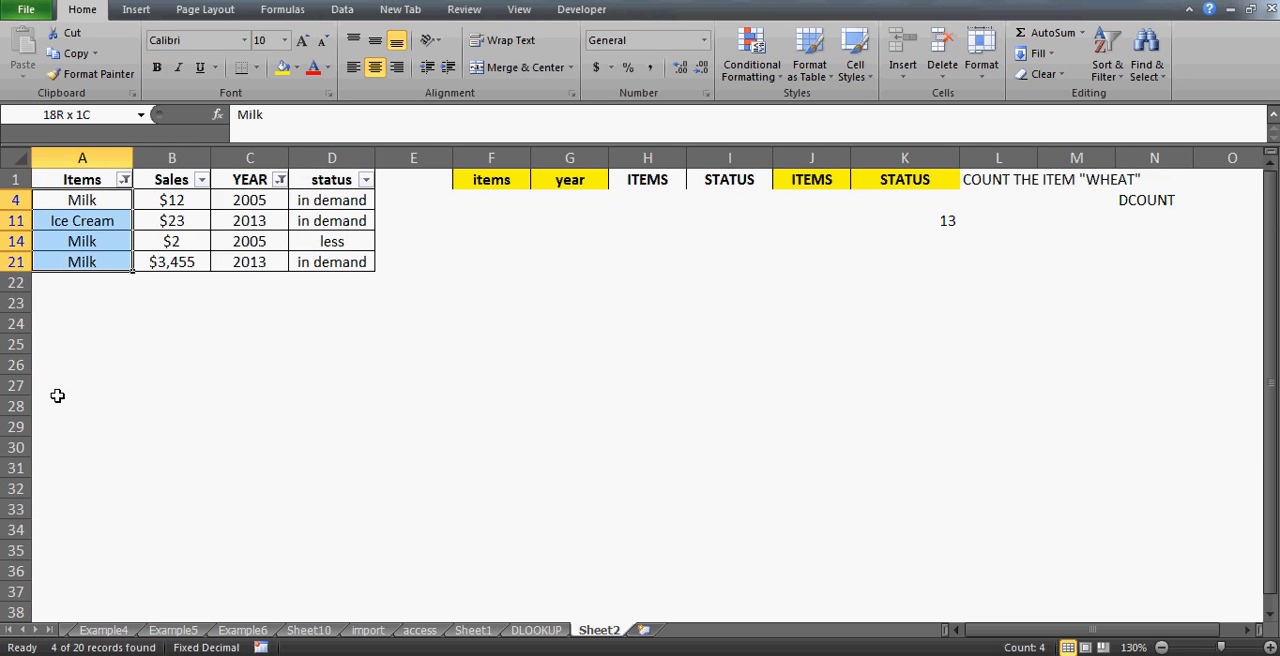
key("alt+d")
key("f")
key("s")
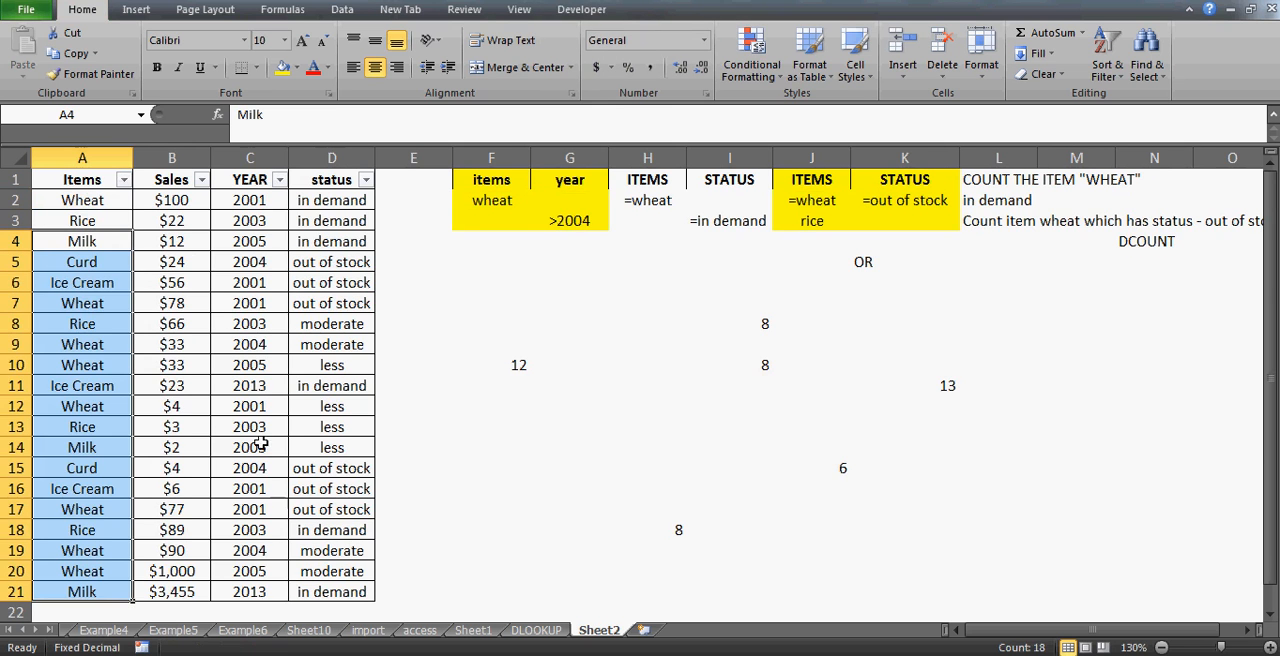
- Delete the noted count in H18:H19 and recheck the F10 DCOUNT formula
left_click(678, 552)
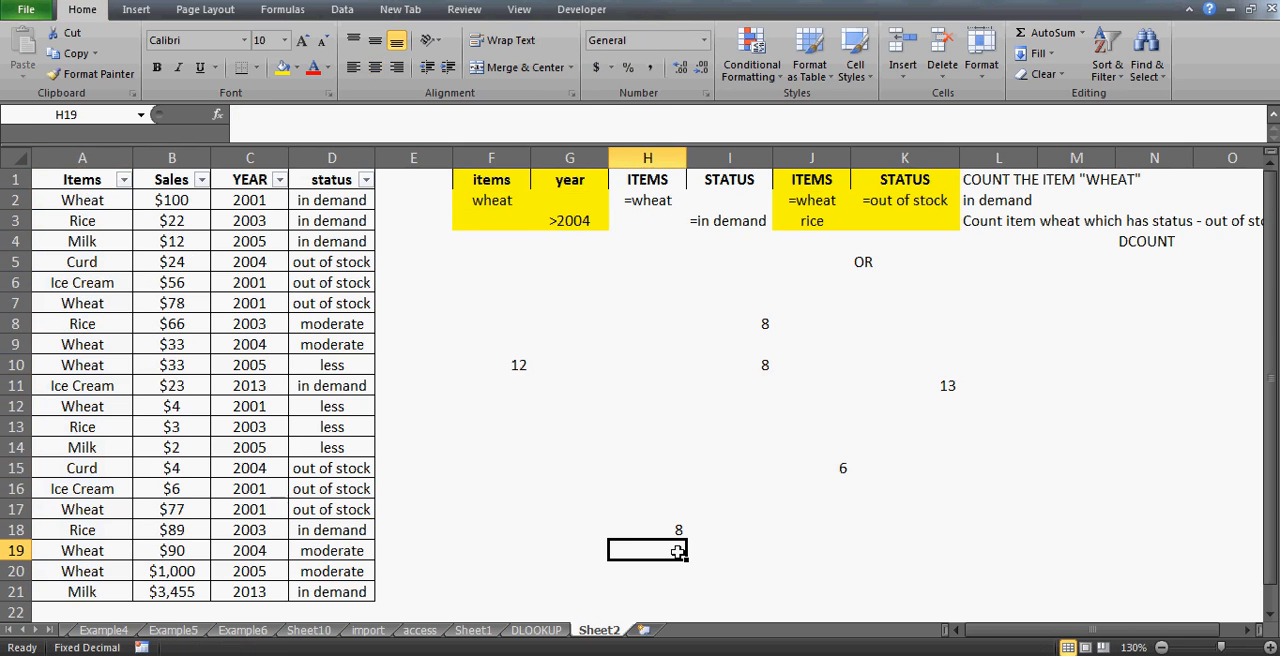
key("Up")
key("shift+Up")
key("shift+Down")
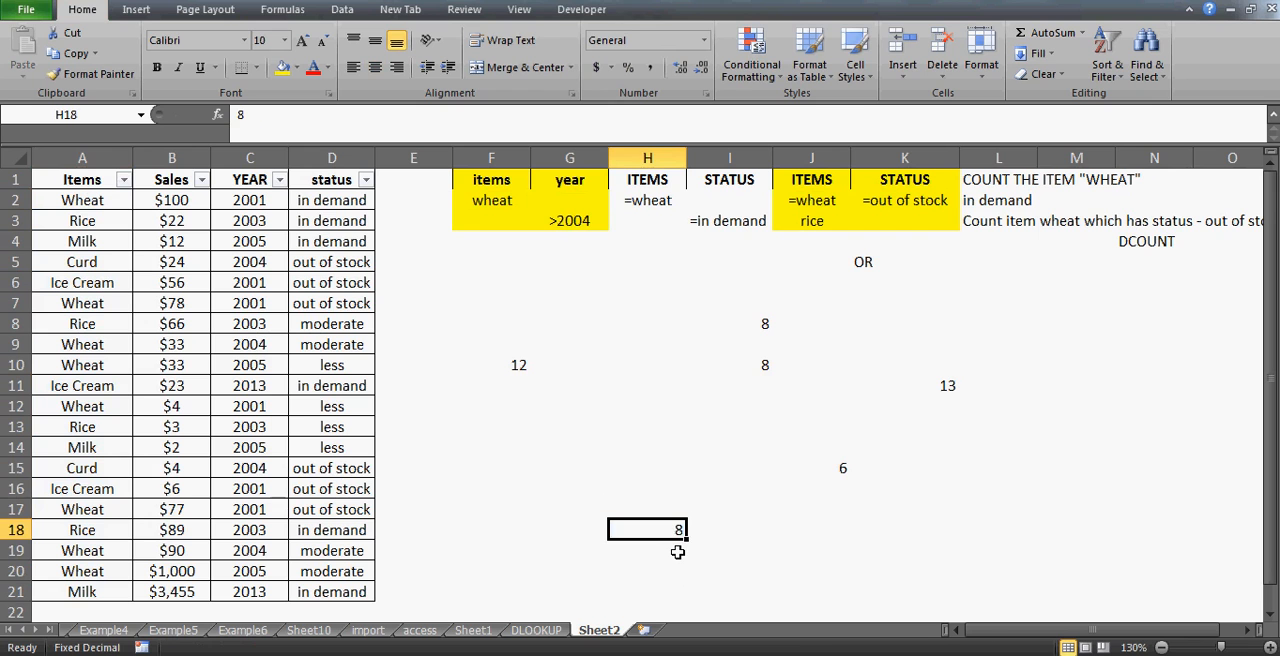
key("shift+Down")
key("Delete")
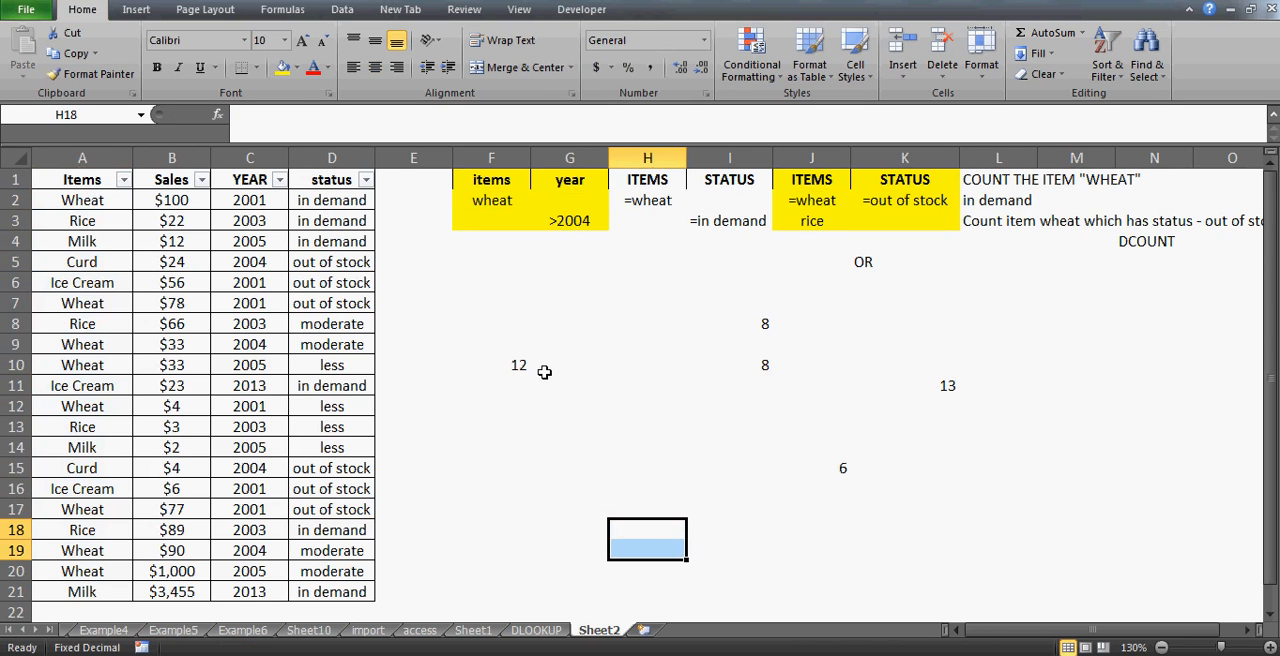
left_click(518, 363)
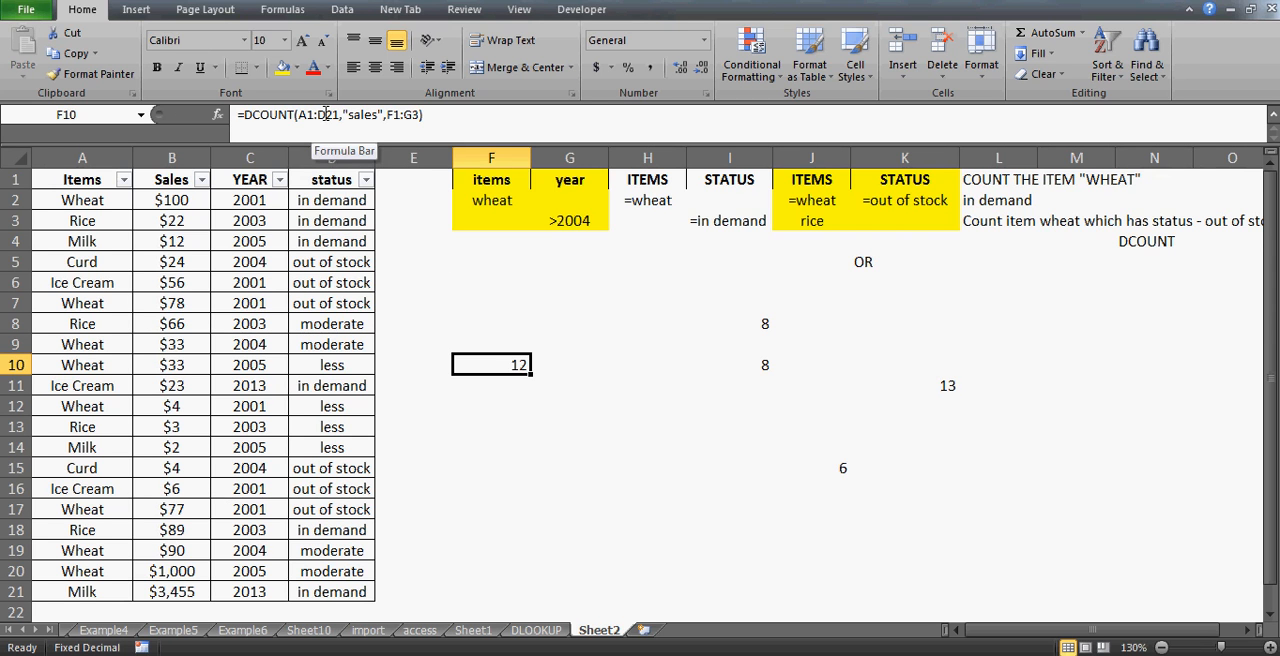
left_click(490, 263)
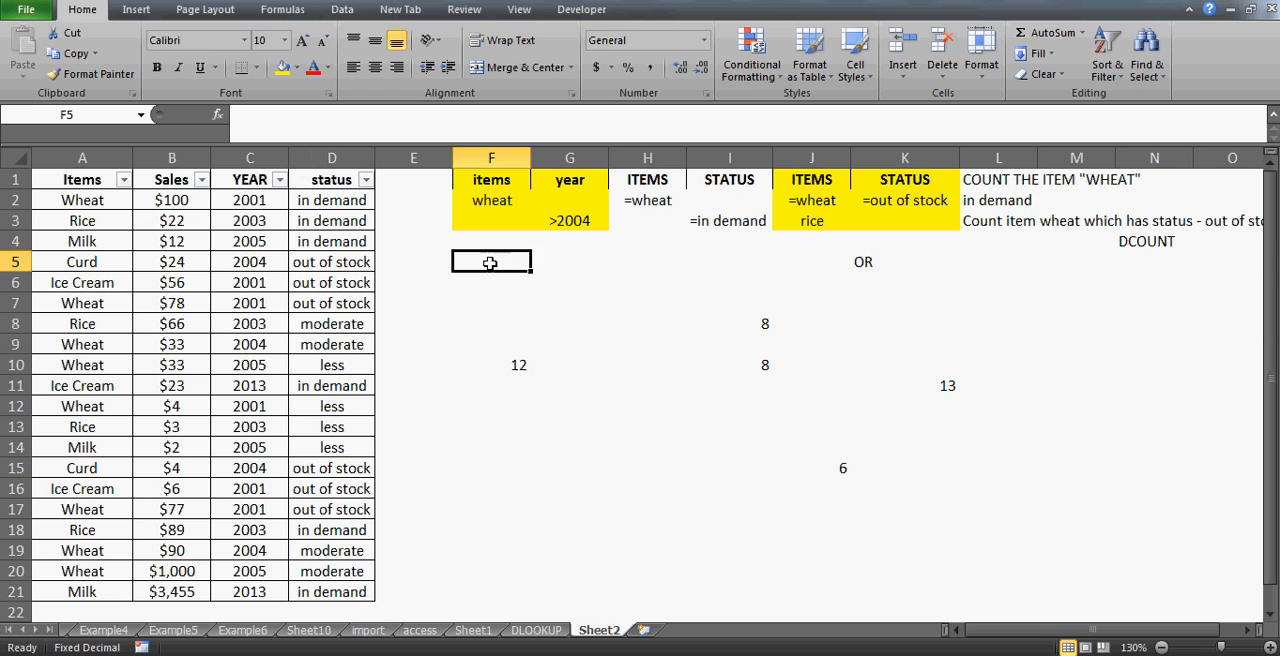
- Insert a new column at E and give it the header Sales
left_click(437, 179)
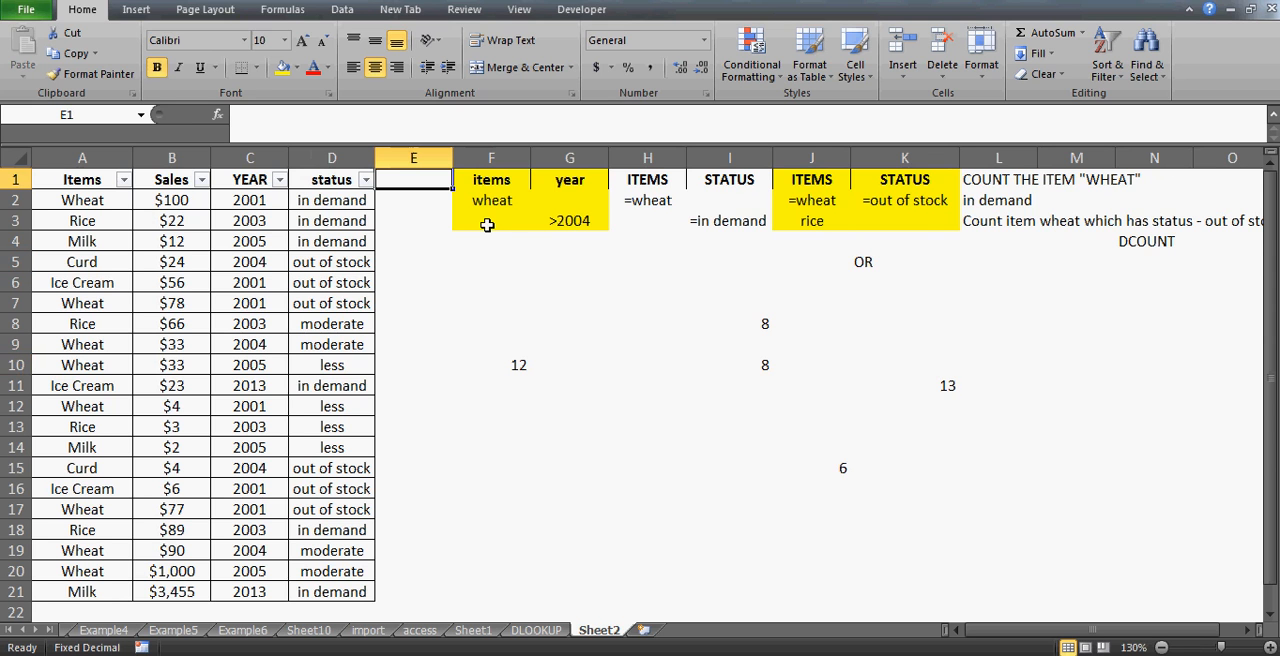
key("alt+i")
key("c")
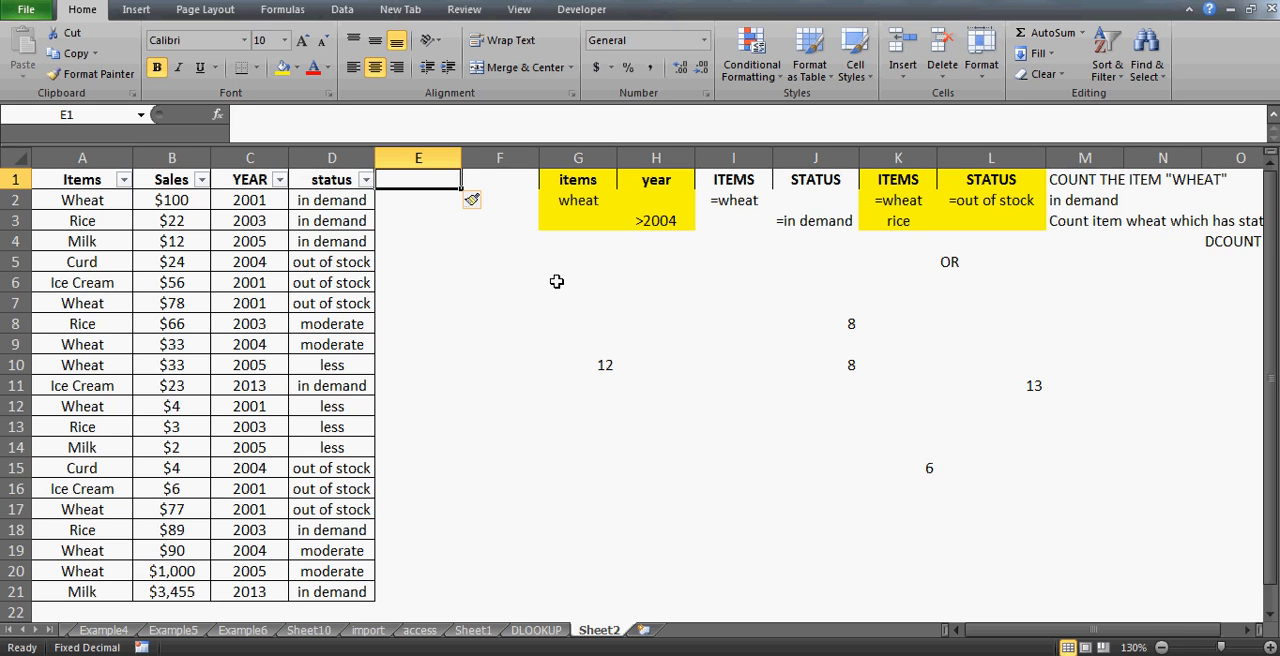
type("Sales")
key("Return")
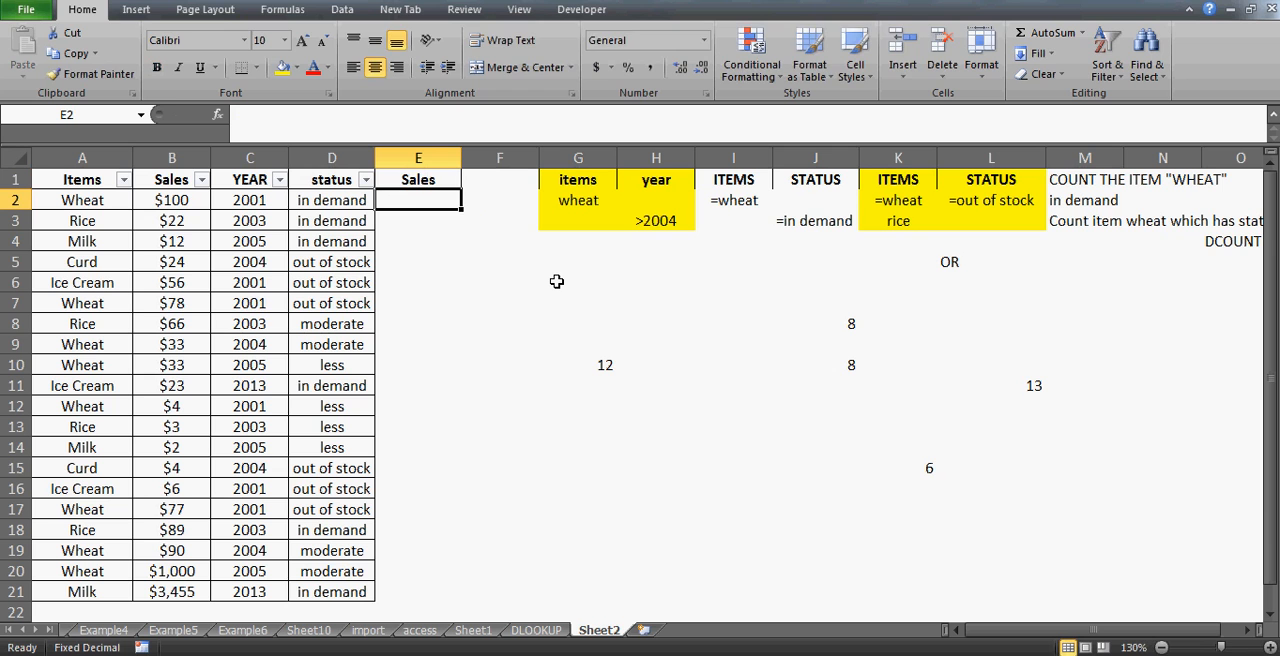
- Enter the criterion >90 as a text formula under the Sales header in E2
type(">")
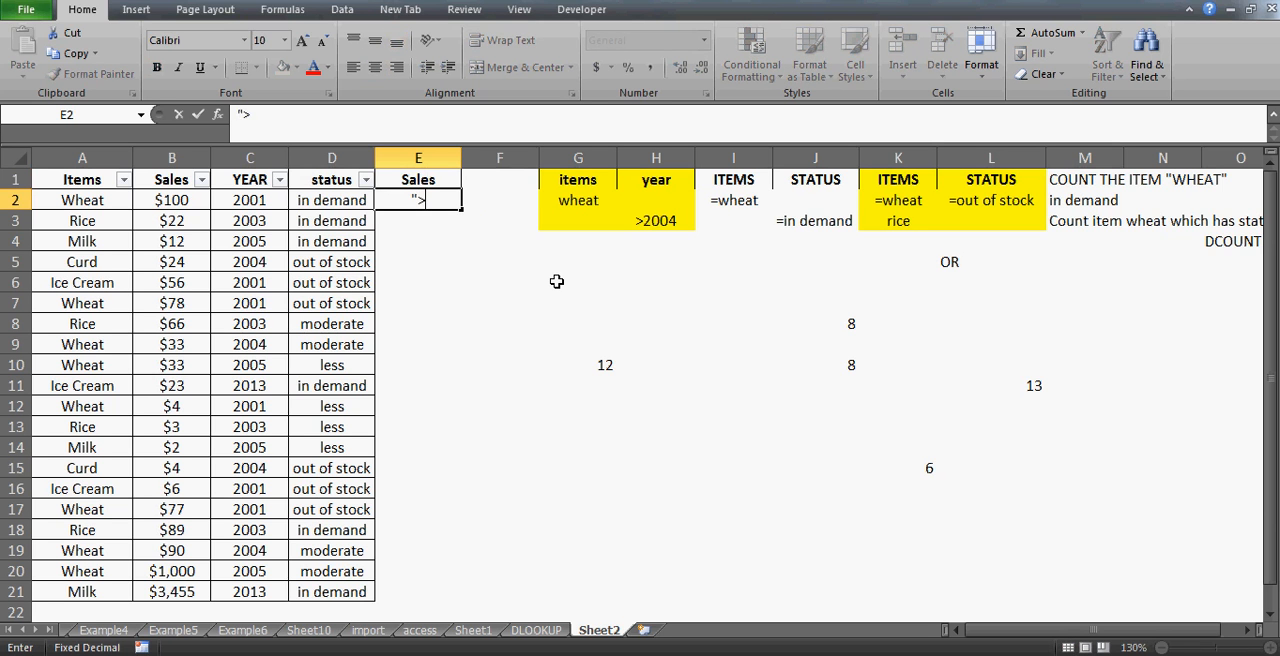
type("90")
key("BackSpace")
key("BackSpace")
key("BackSpace")
key("BackSpace")
type("=")
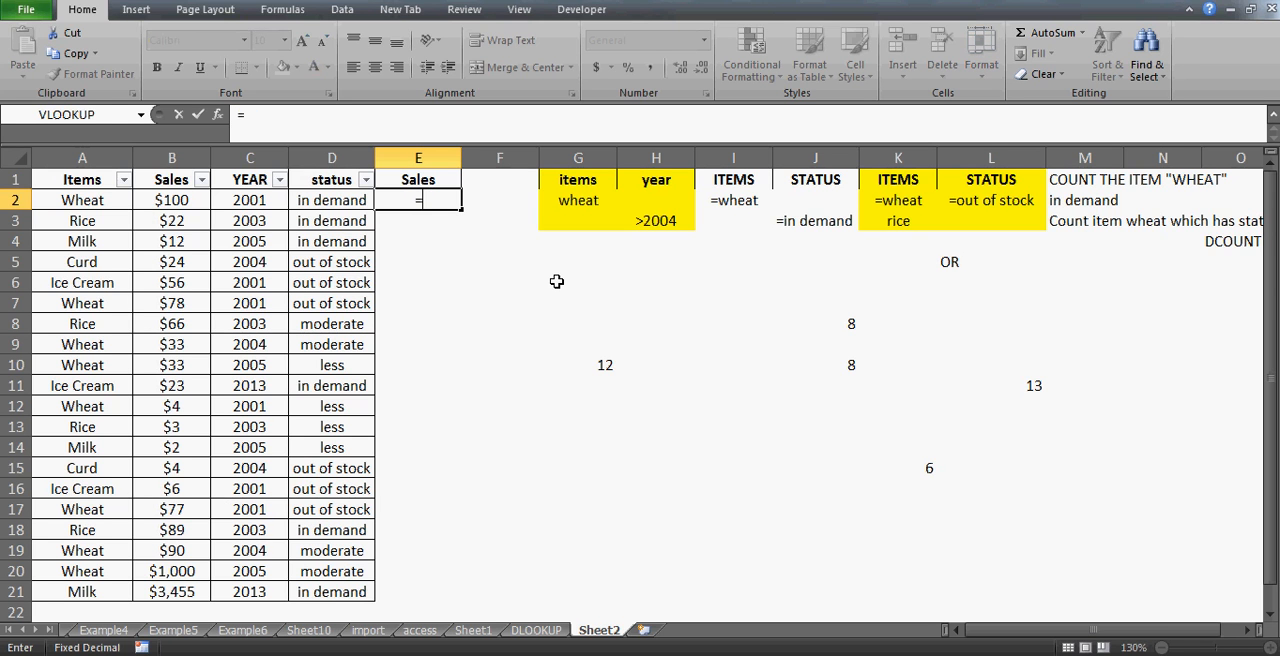
type("\">90\"")
key("Return")
key("Up")
key("Up")
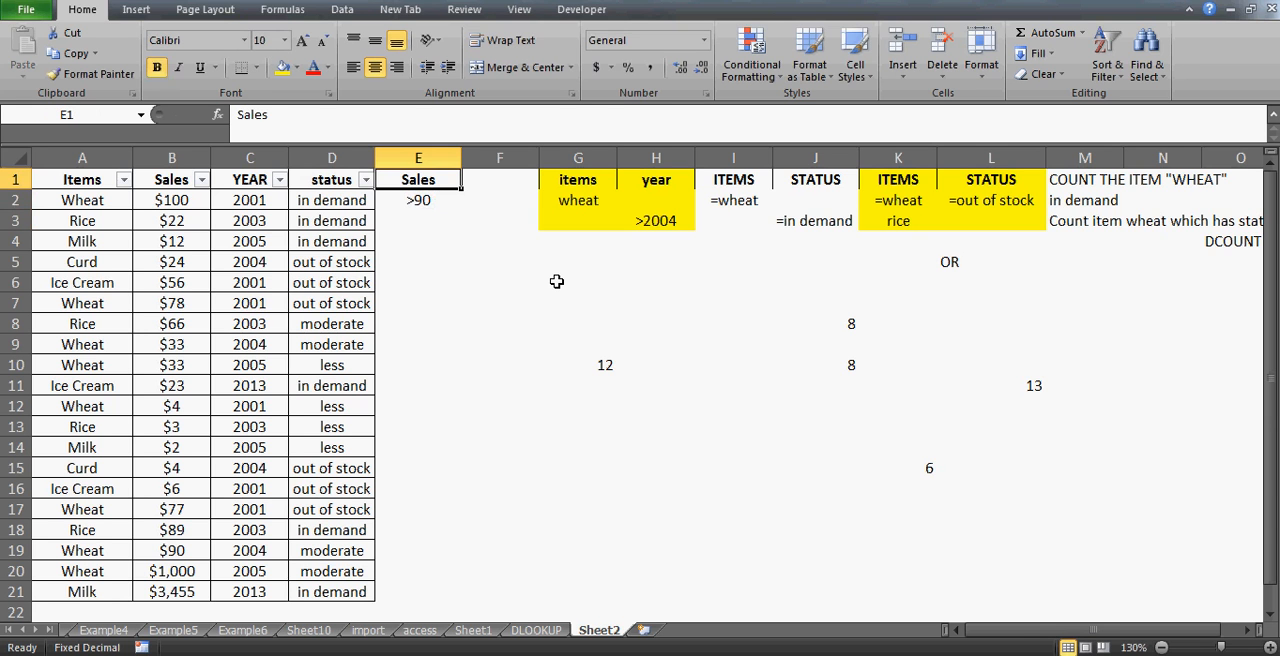
- Enter the criterion <20 as a text formula in E3, below the >90 criterion
key("Down")
key("Up")
key("Right")
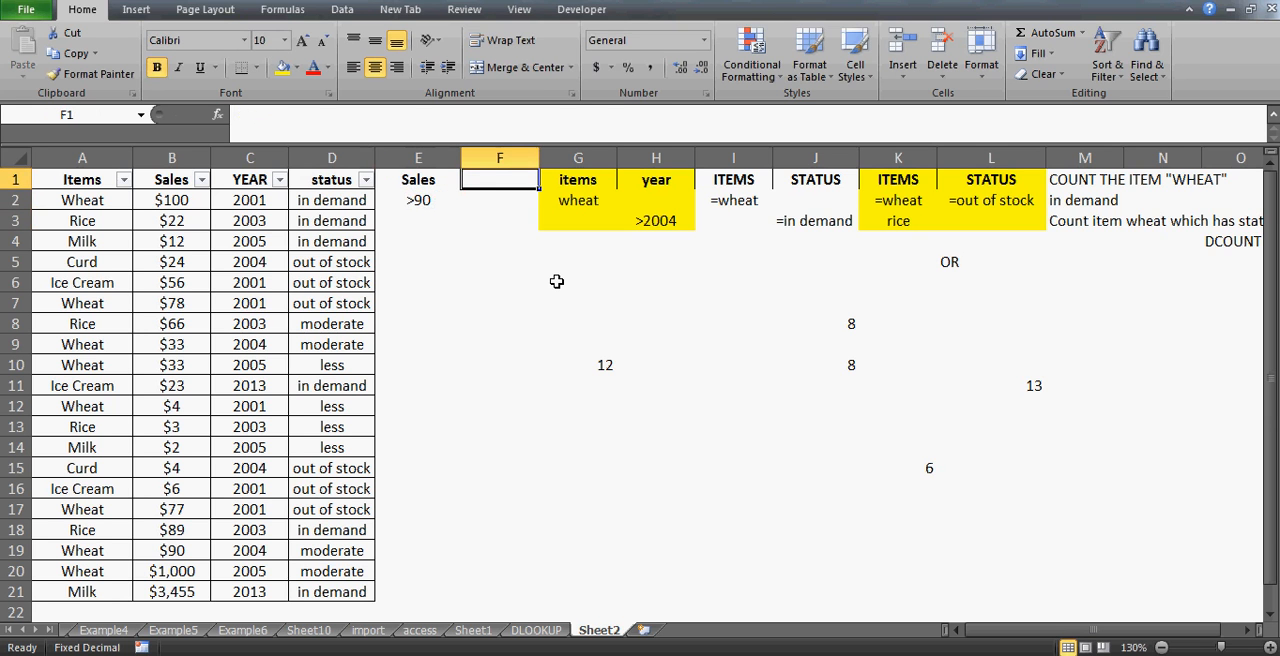
key("Left")
key("Down")
key("Down")
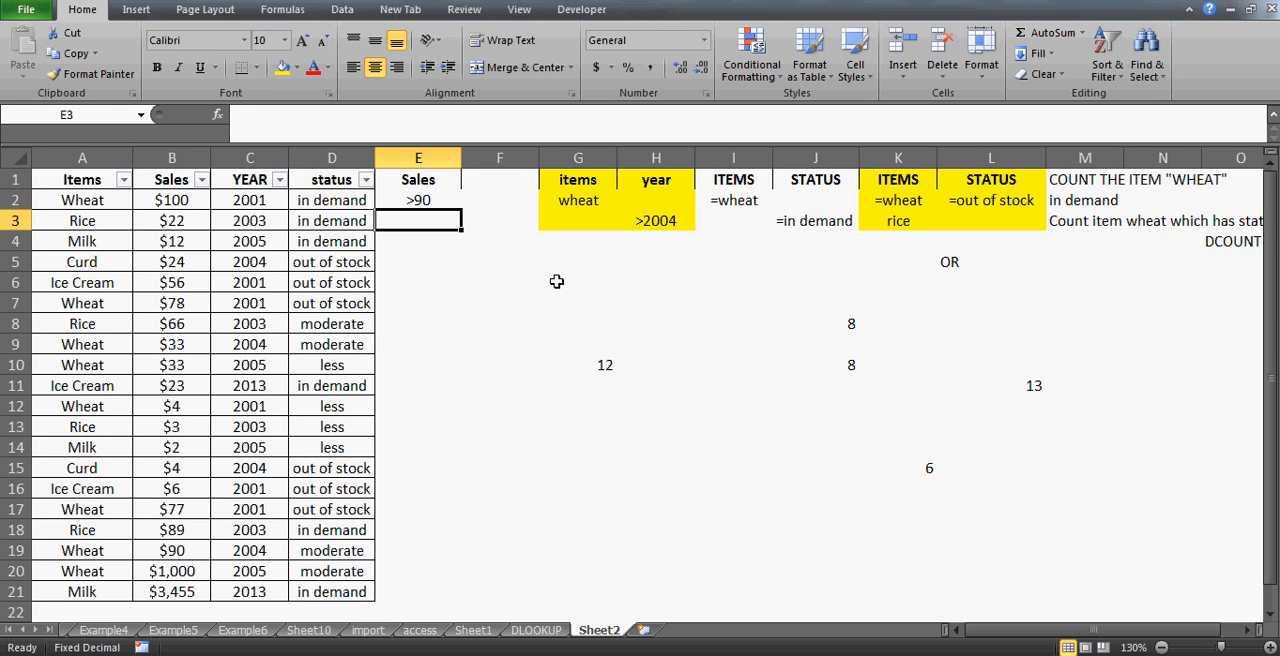
type("=<")
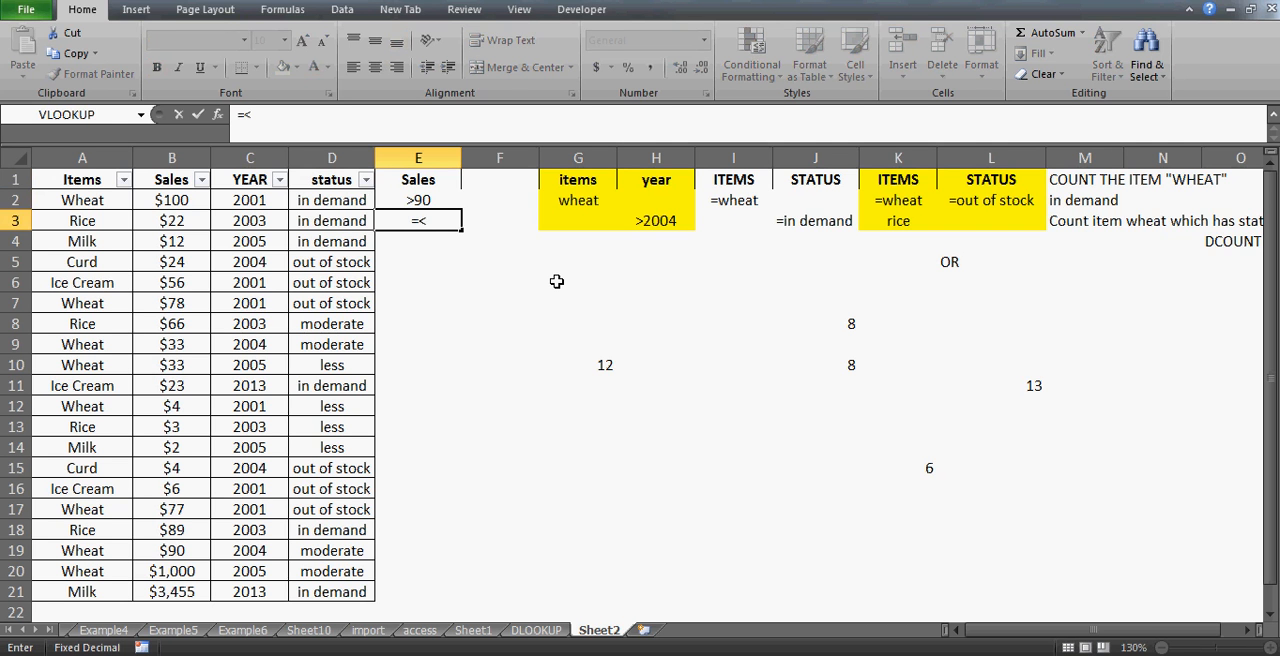
key("BackSpace")
type("\"20\"")
key("Return")
key("Up")
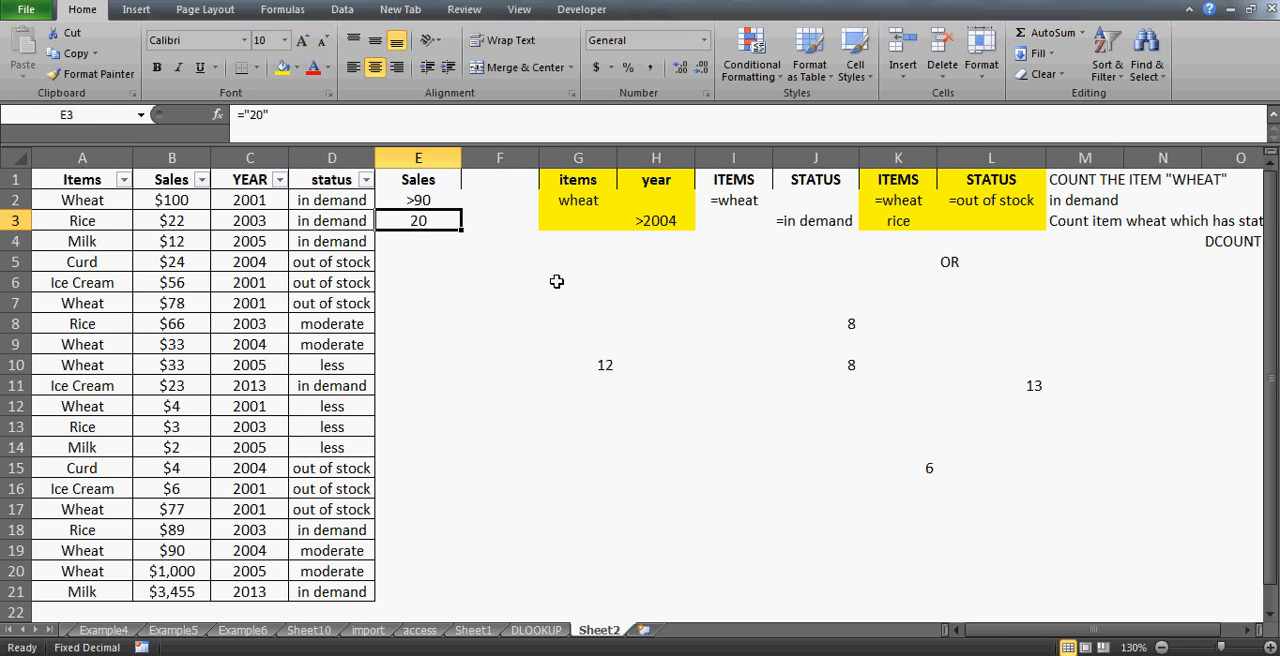
left_click(252, 115)
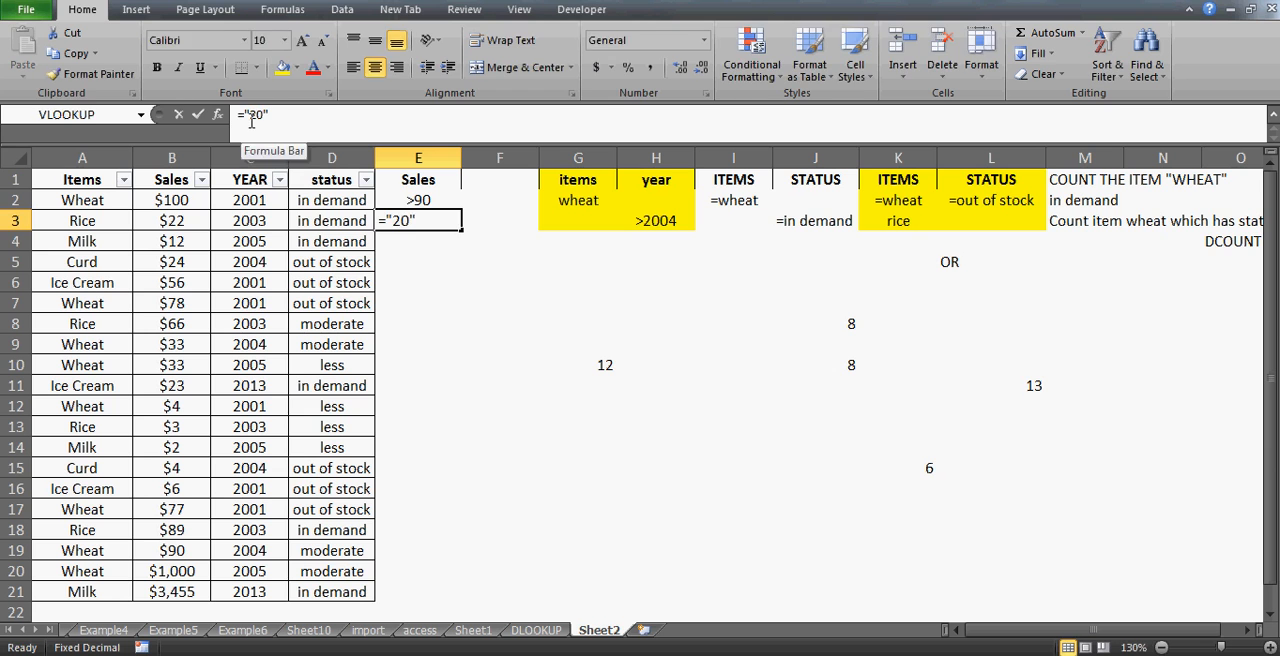
type("<")
key("Return")
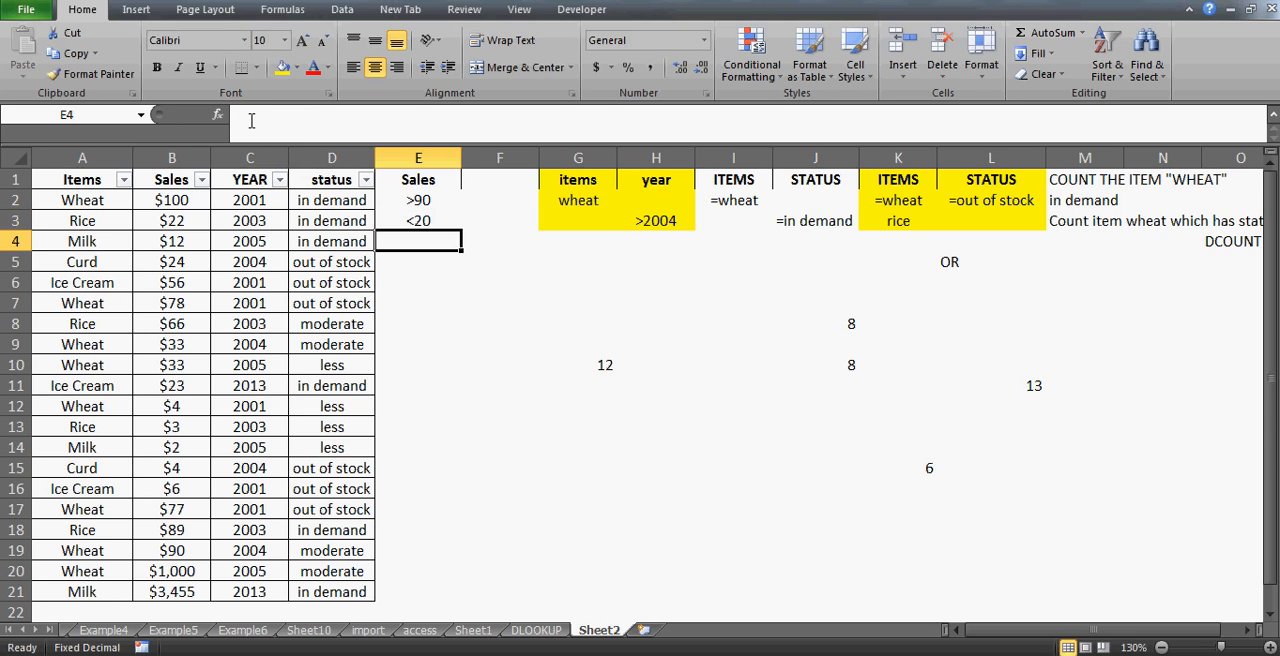
- Review the Sales criteria cells in E1:E3 and the Sales data range in column B
key("Up")
key("Up")
key("Up")
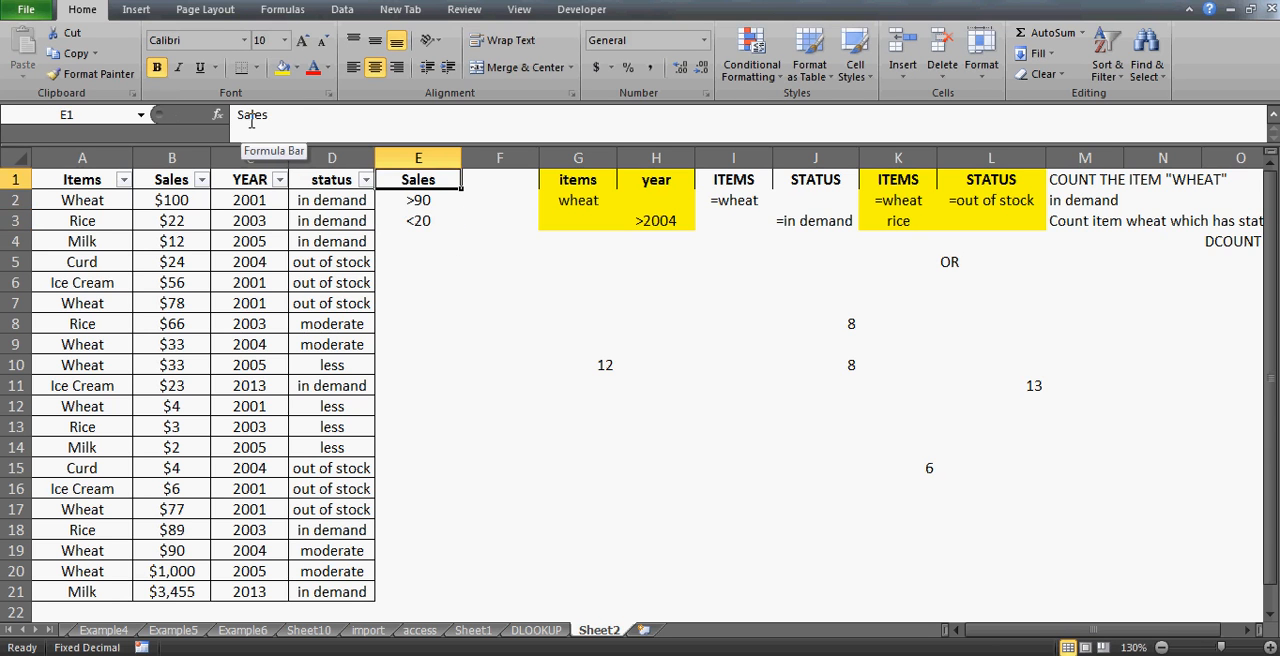
key("shift+Down")
key("shift+Down")
left_click(407, 202)
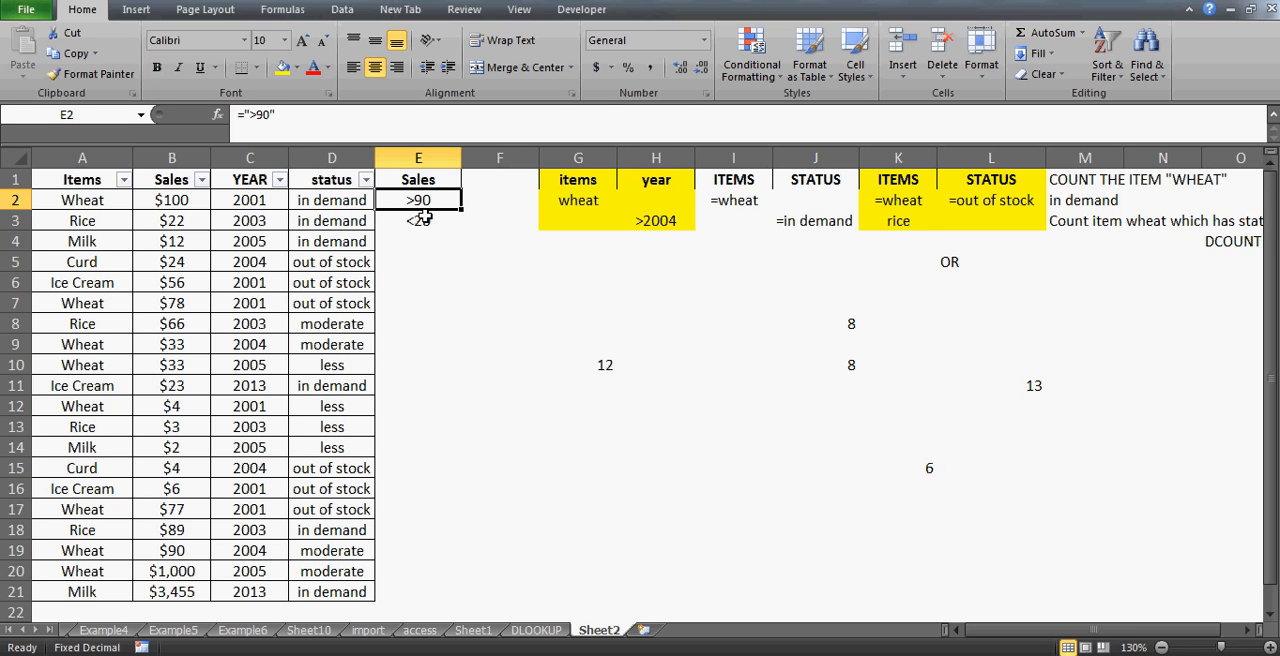
key("Down")
key("Up")
left_click(428, 219)
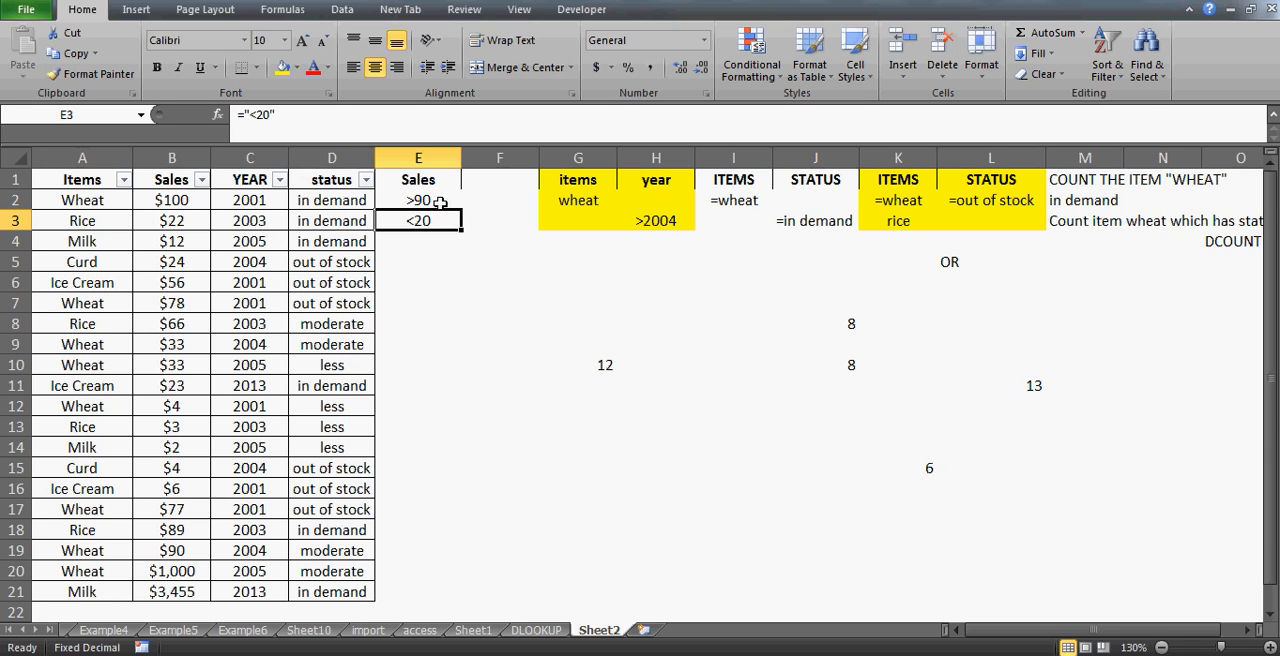
left_click(177, 186)
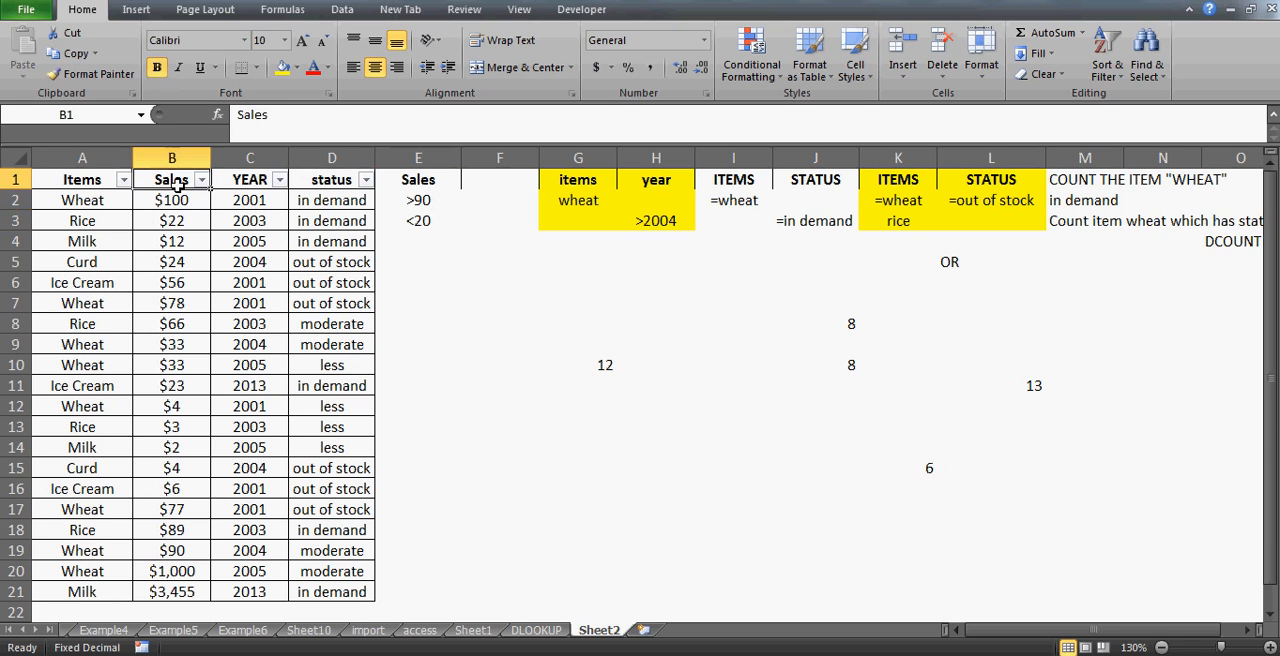
key("ctrl+shift+Down")
left_click(432, 230)
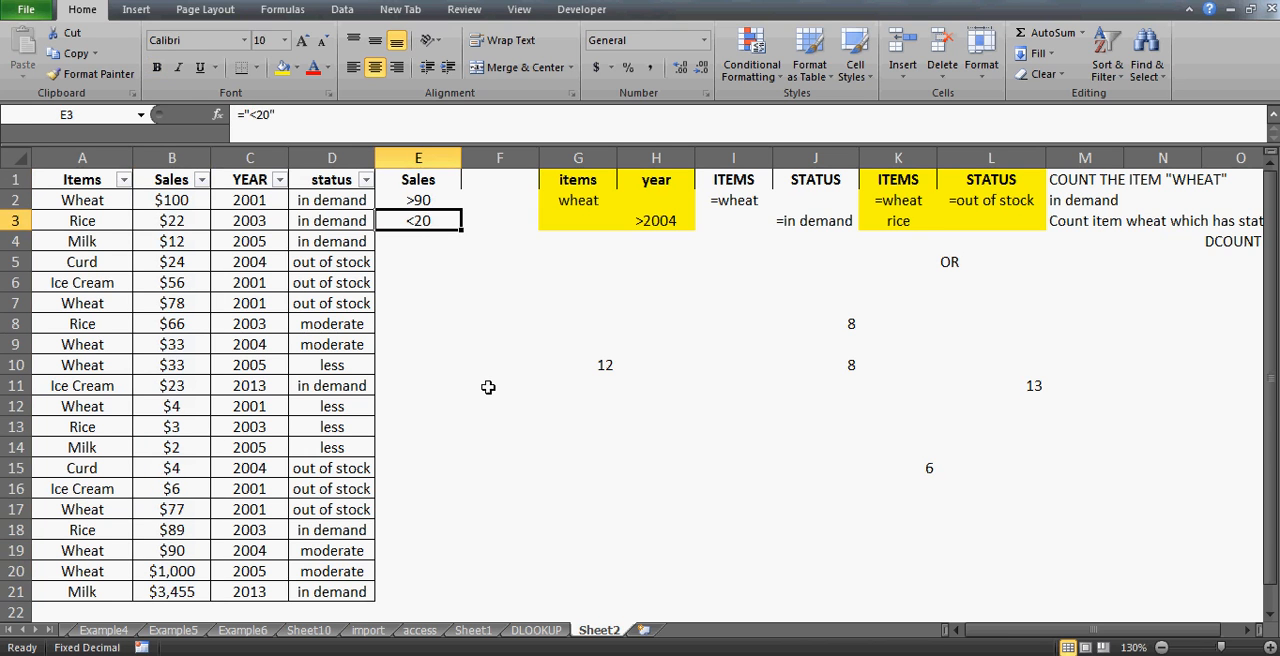
- Start a COUNTIFS formula in cell F13
left_click(507, 428)
type("=cou")
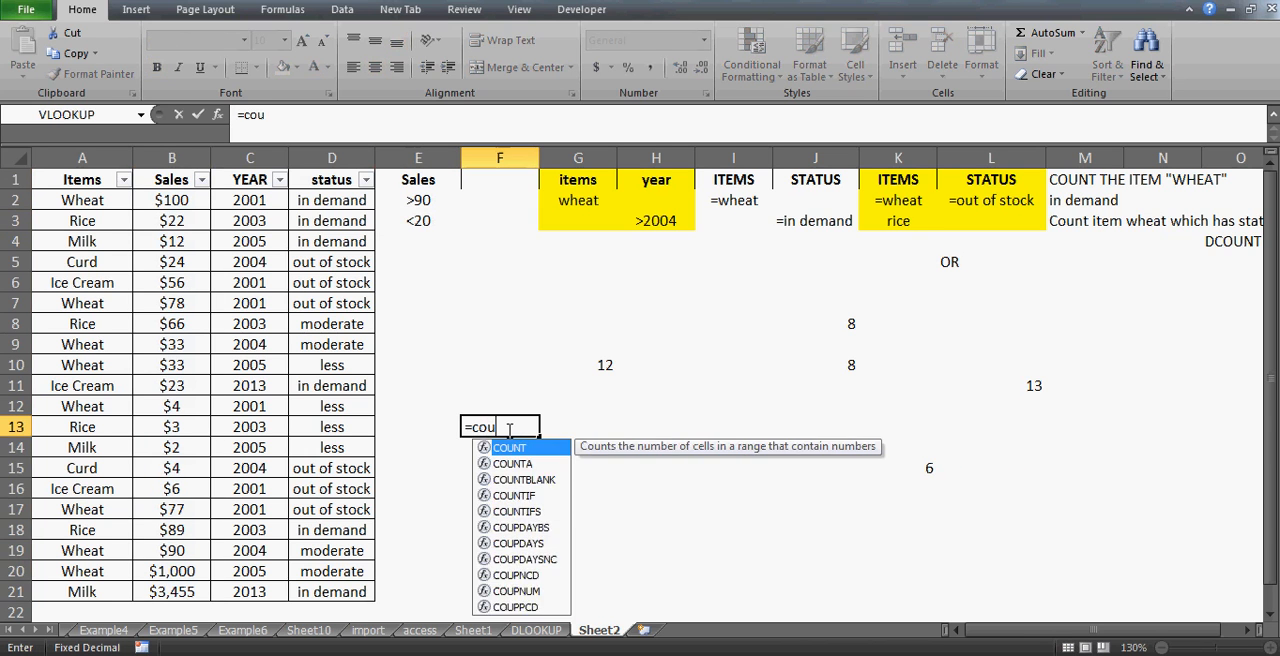
type("ntifs(")
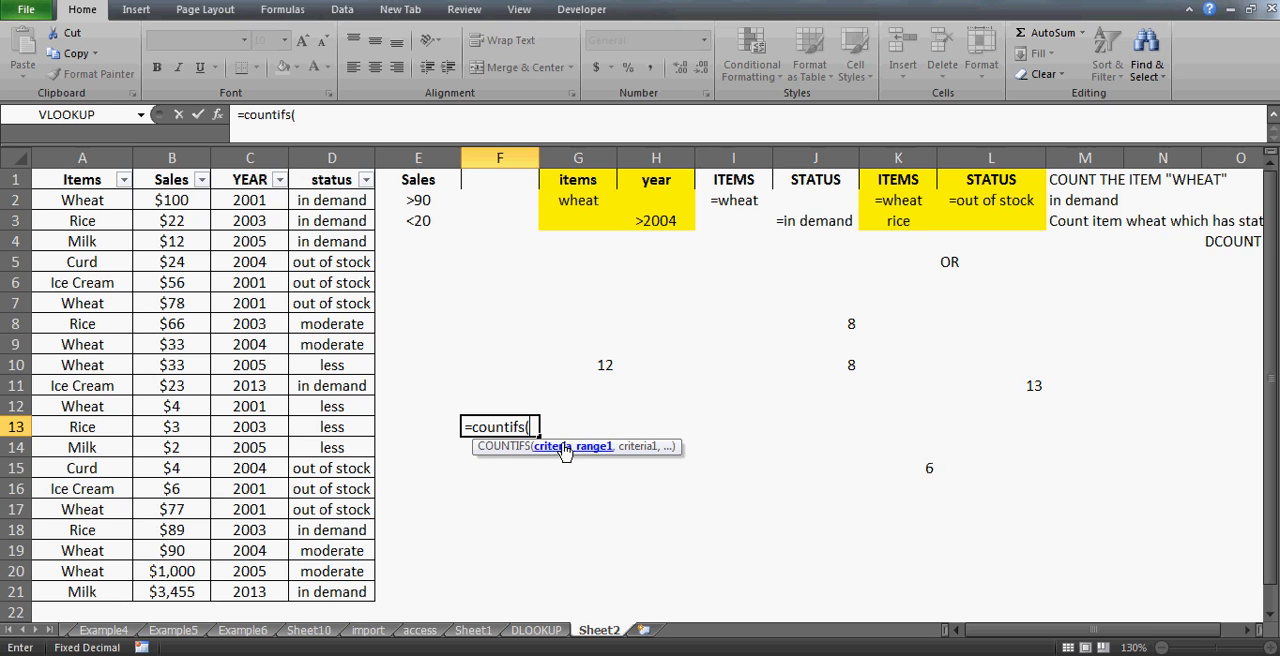
- Complete the COUNTIFS formula in F13 counting Sales B2:B21 values ">90" and "<20"
left_click(184, 199)
key("ctrl+shift+Down")
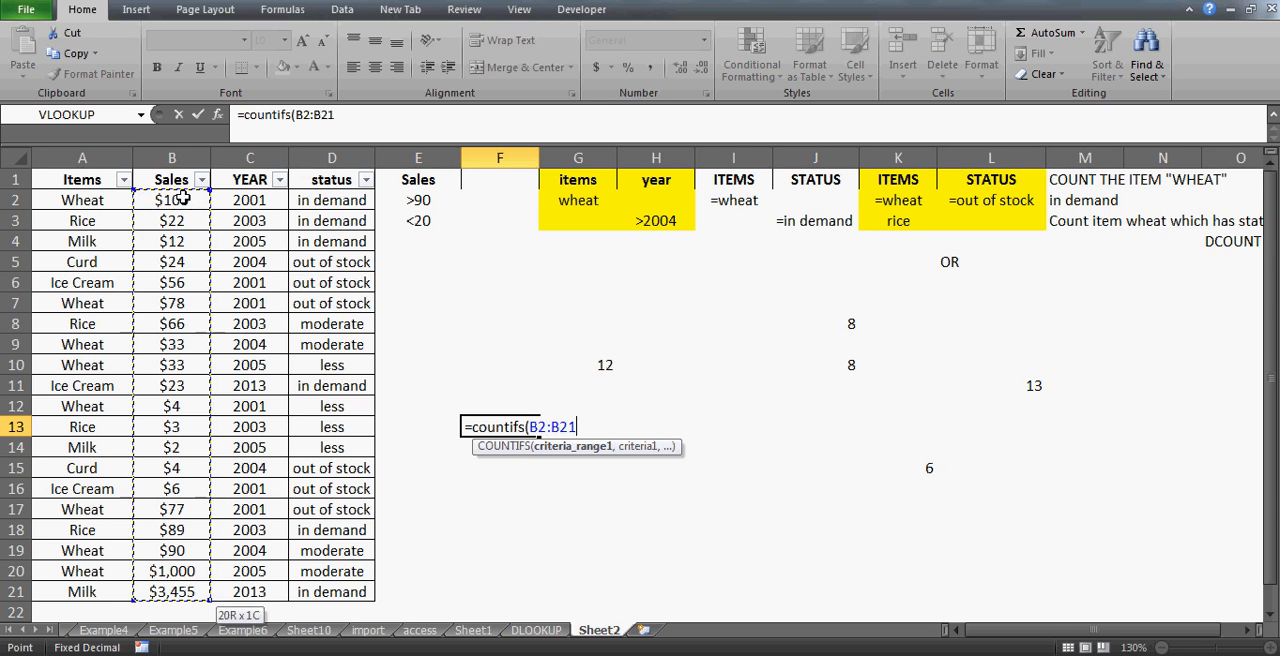
type(",\">")
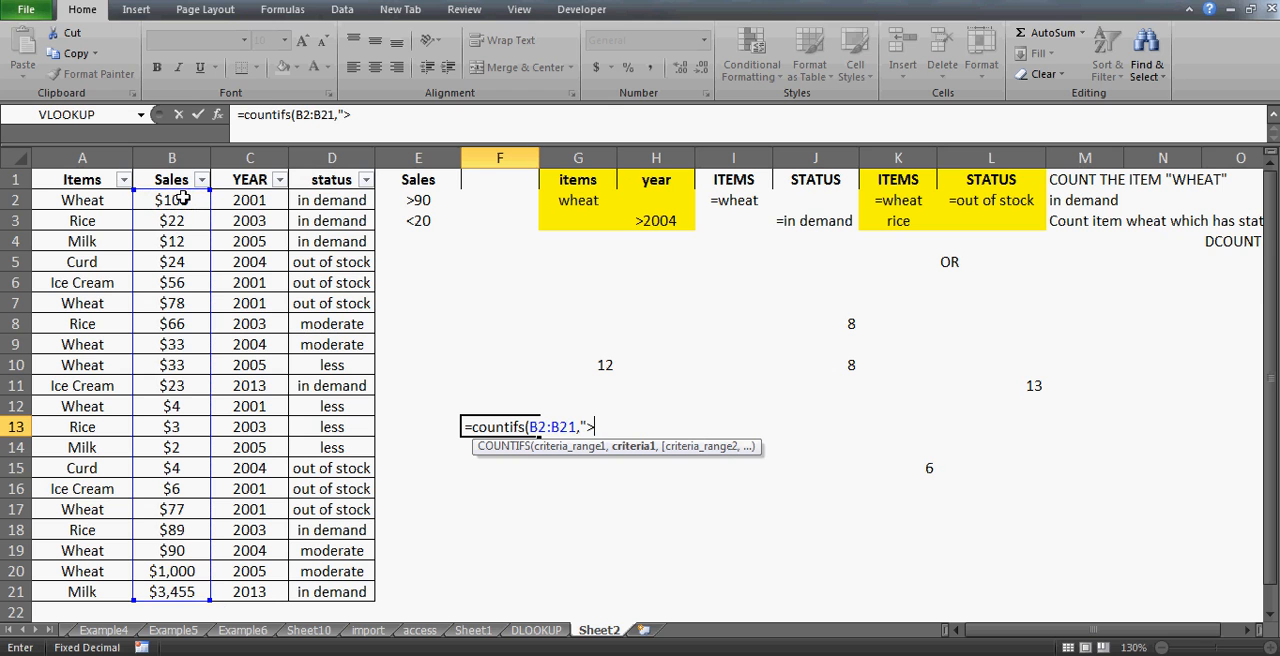
type("90\",")
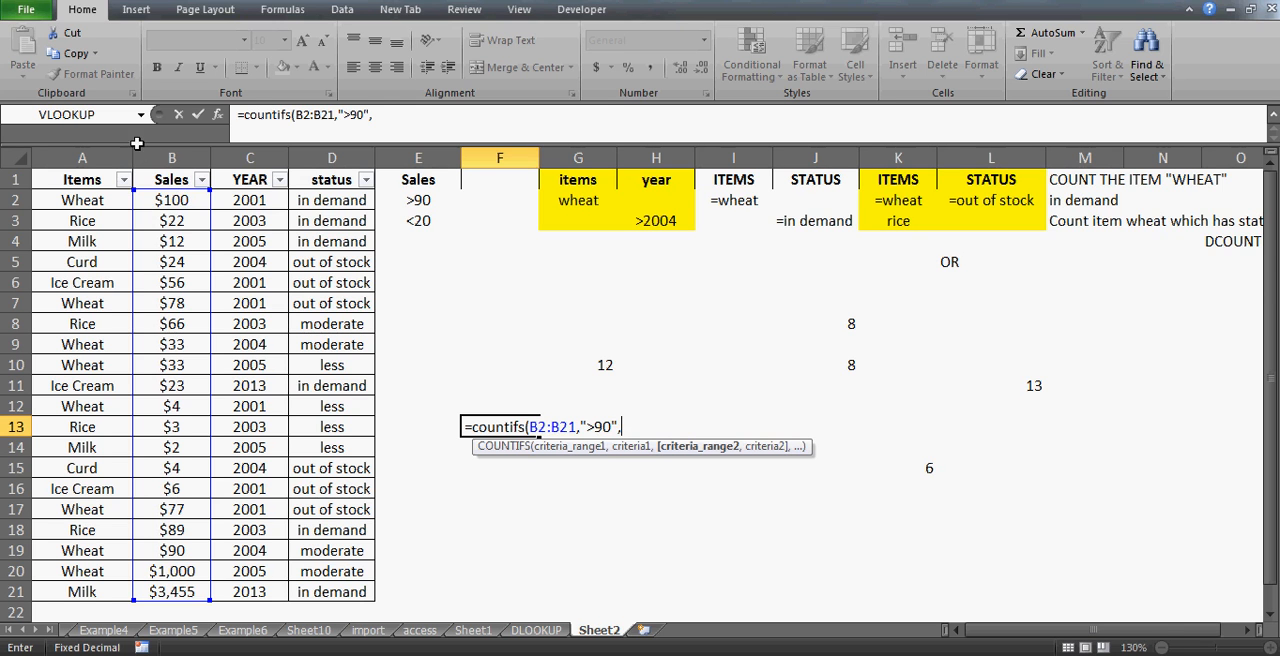
left_click(176, 199)
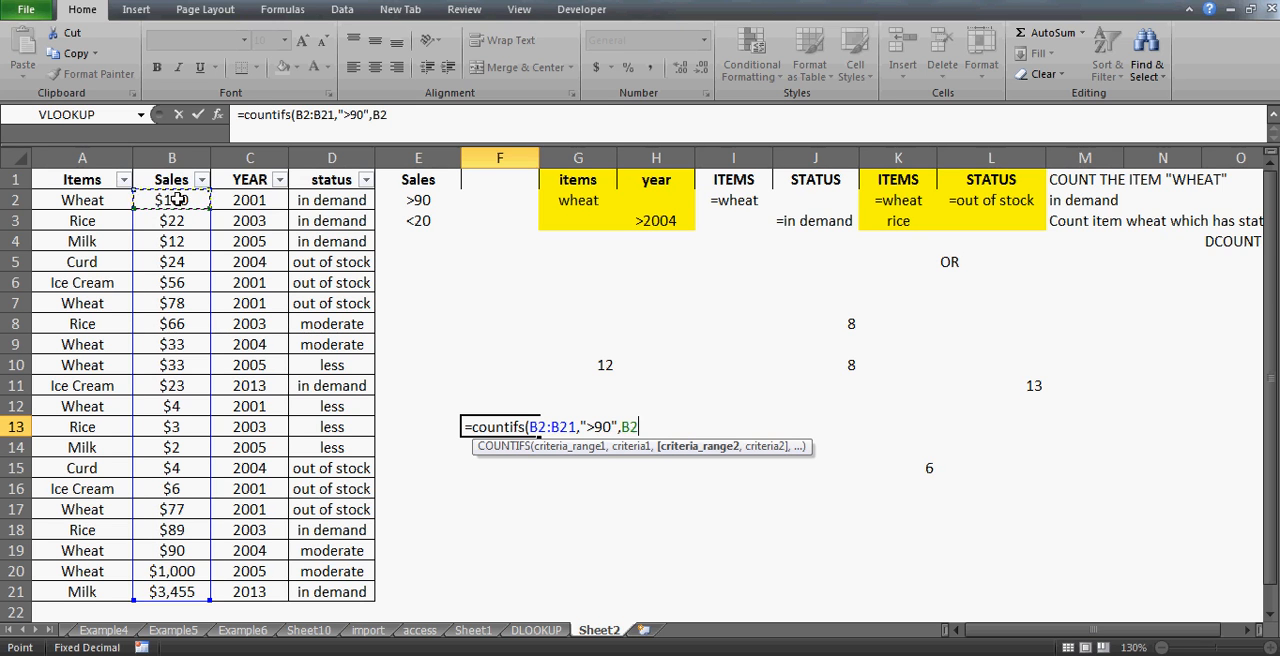
key("ctrl+shift+Down")
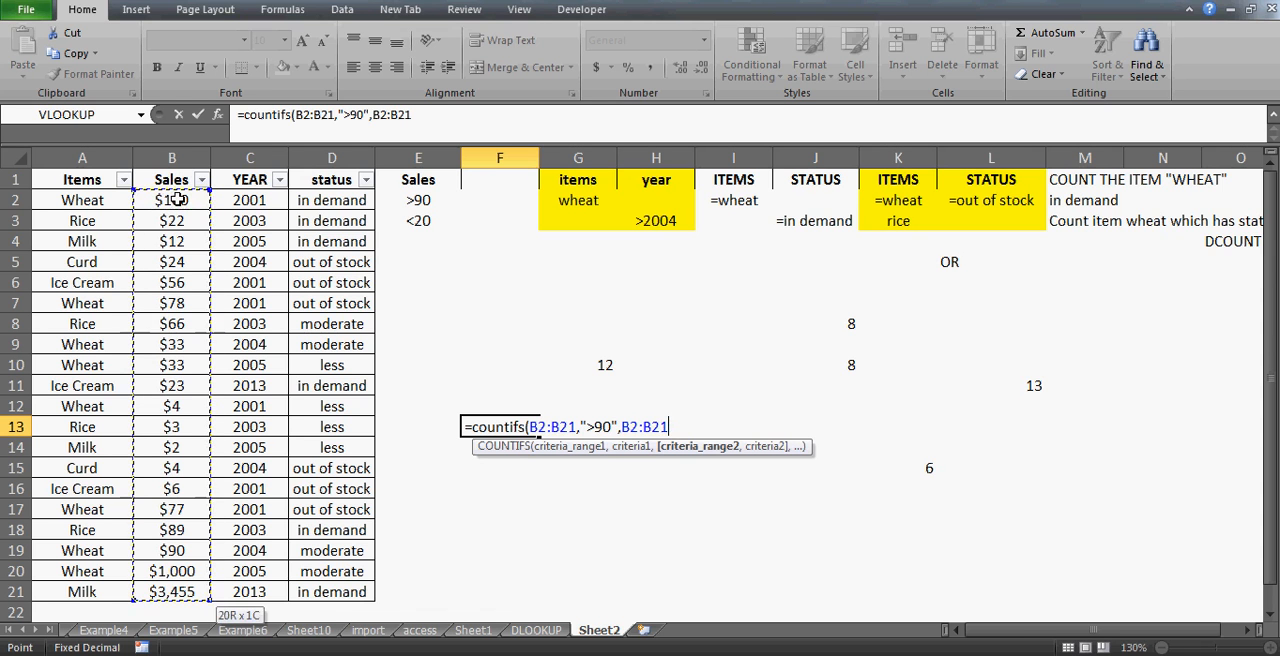
type(",")
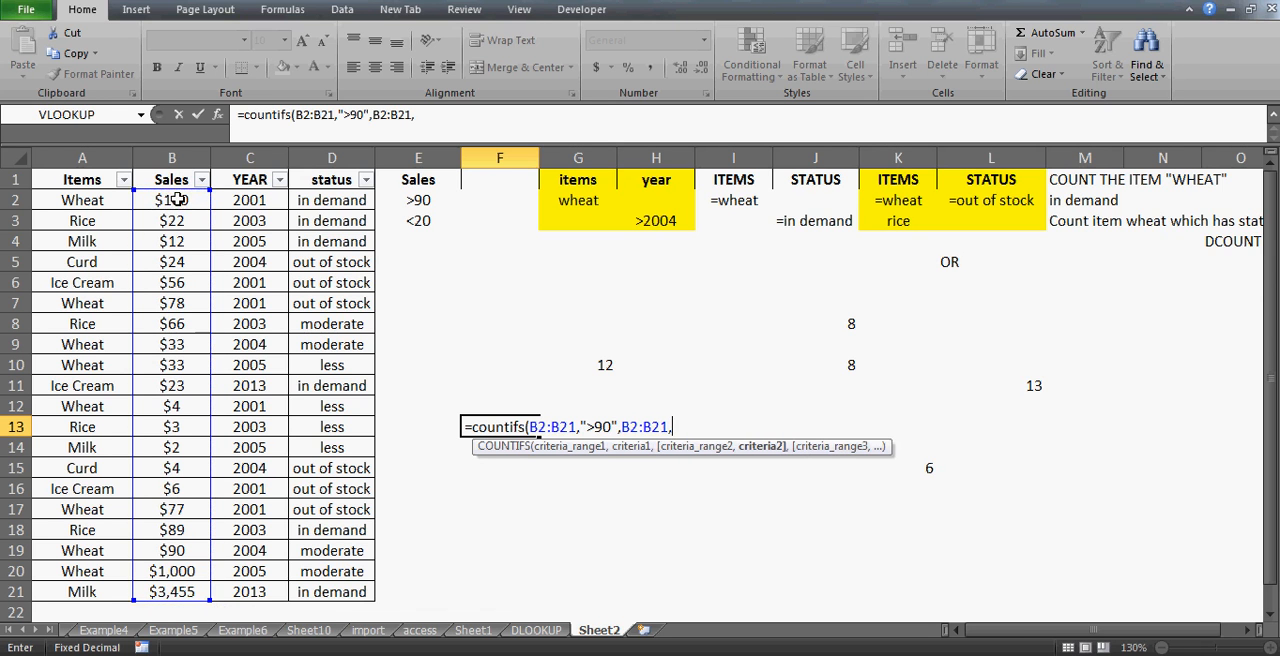
type("\"<20\")")
key("Return")
key("Up")
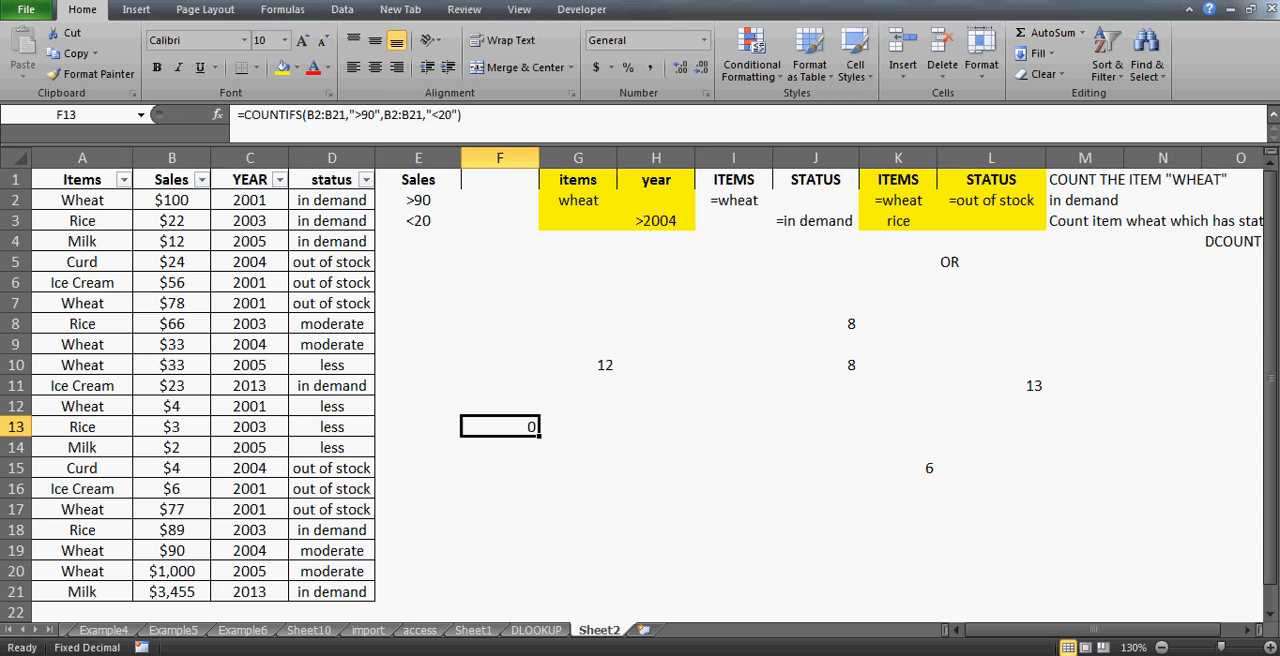
- Inspect the COUNTIFS formula's criteria arguments in F13 without changing it
left_click(349, 115)
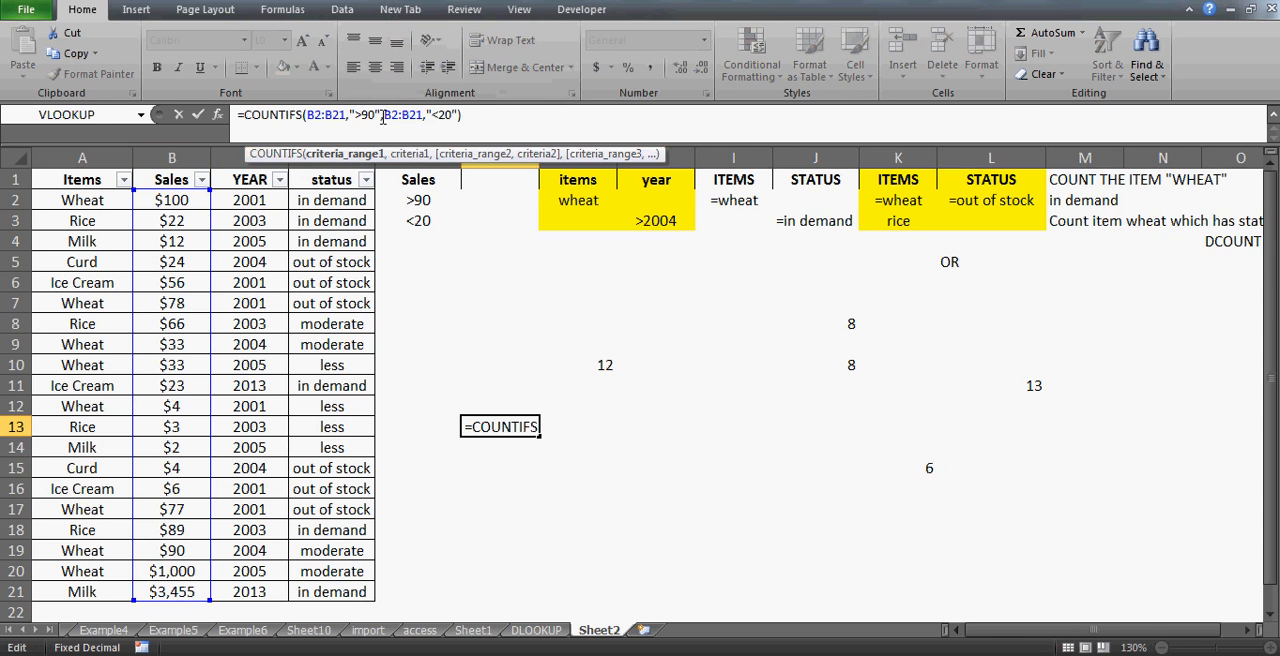
left_click(428, 115)
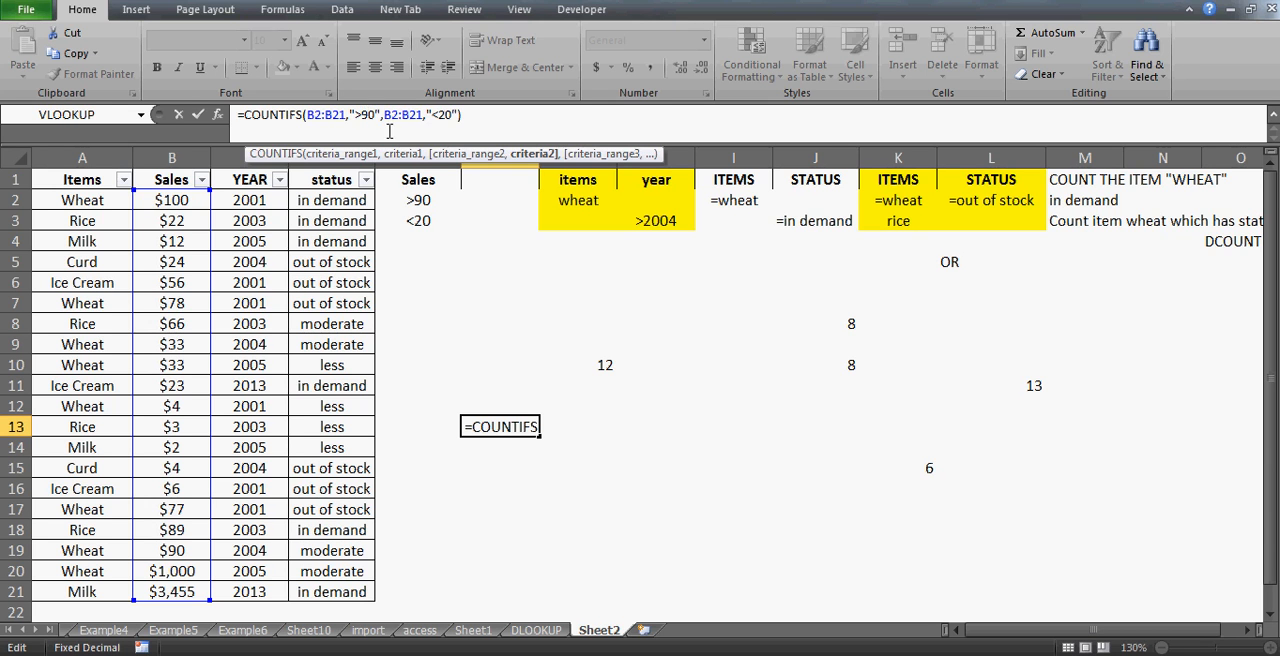
key("Escape")
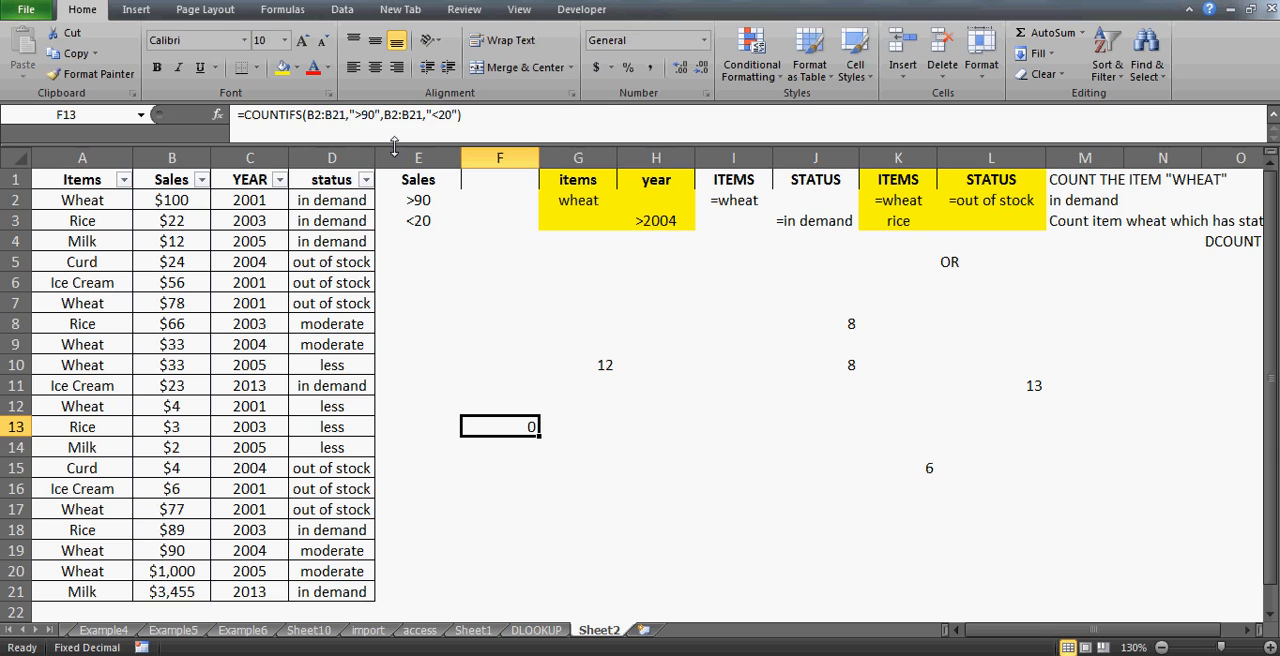
- Enter a DCOUNT formula in F7 with database A1, field "sales" and criteria range E1:E3
left_click(450, 309)
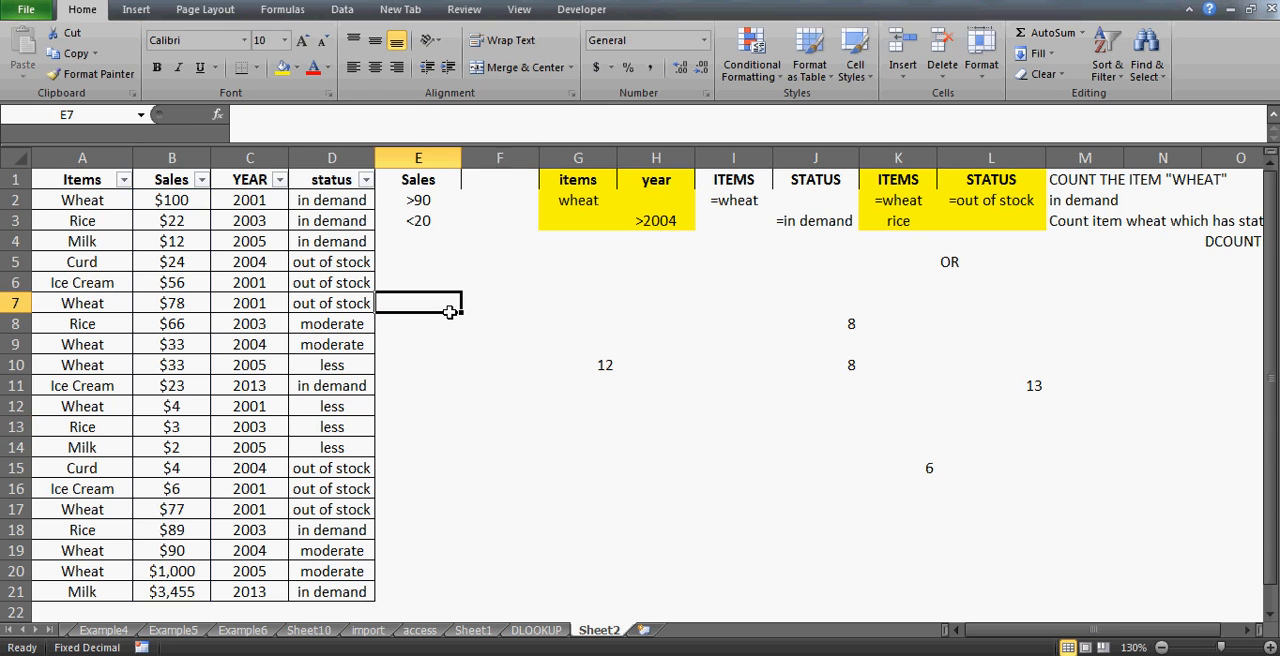
key("Right")
type("=dlook")
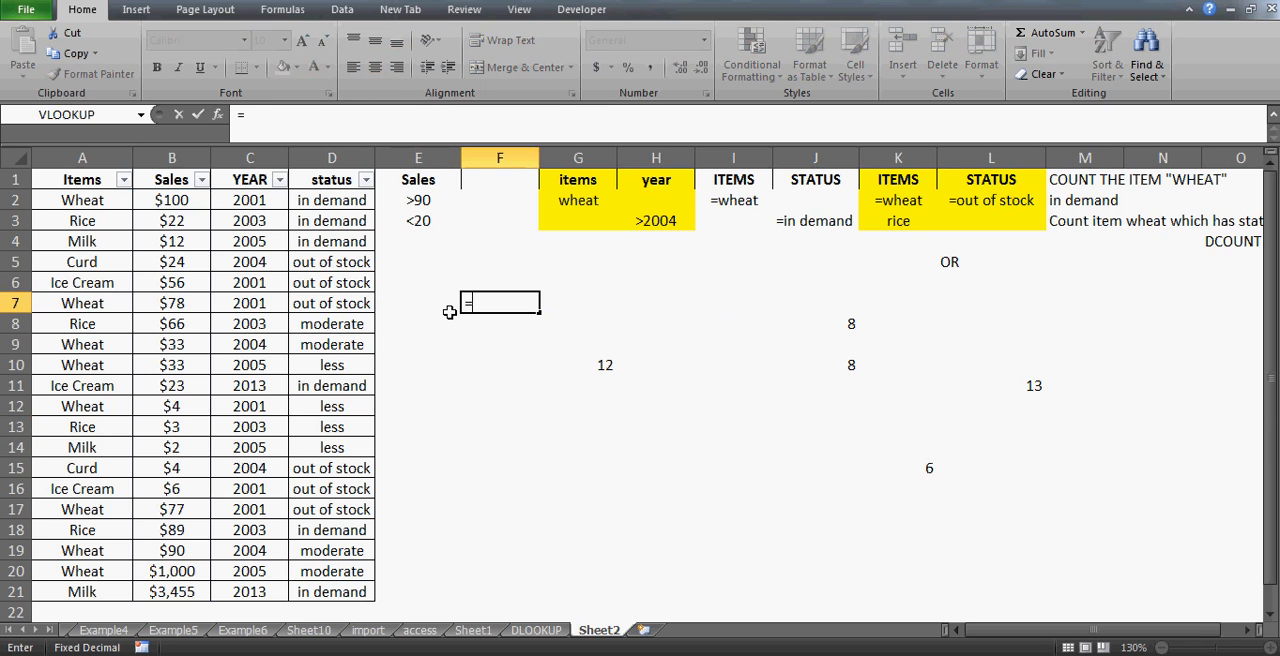
key("BackSpace")
key("BackSpace")
key("BackSpace")
key("BackSpace")
type("count(")
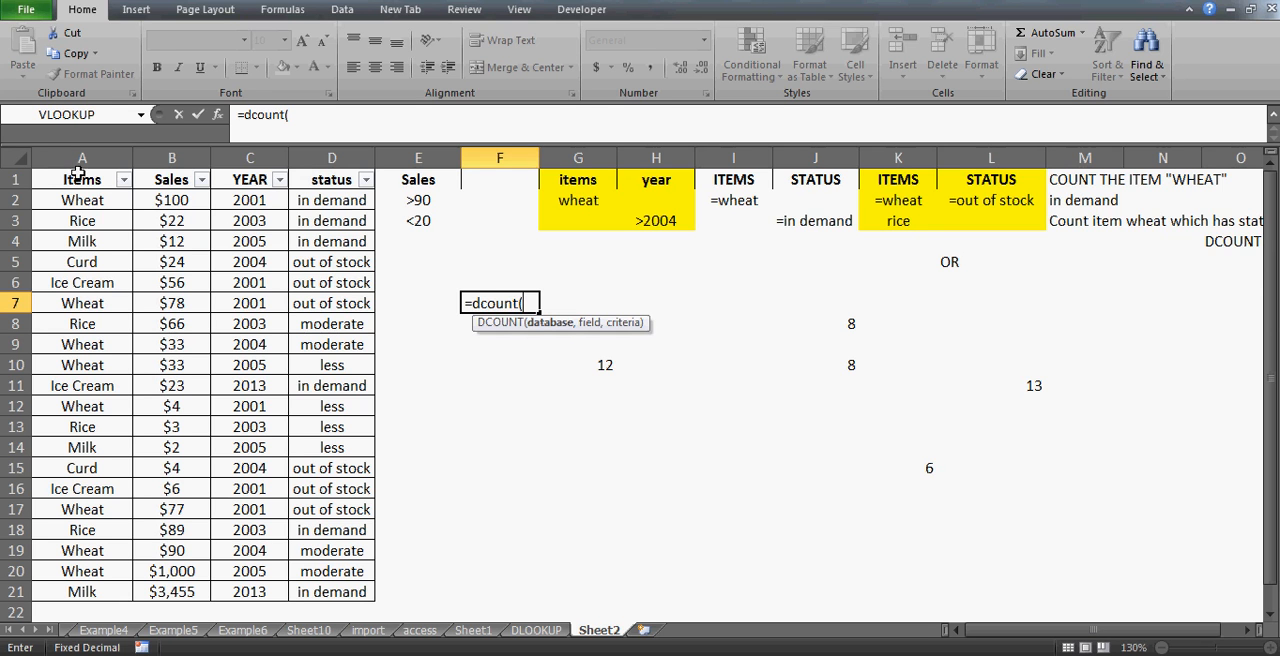
mouse_move(80, 173)
left_mouse_down()
mouse_move(332, 180)
mouse_move(330, 592)
mouse_move(80, 175)
left_mouse_up()
type(",")
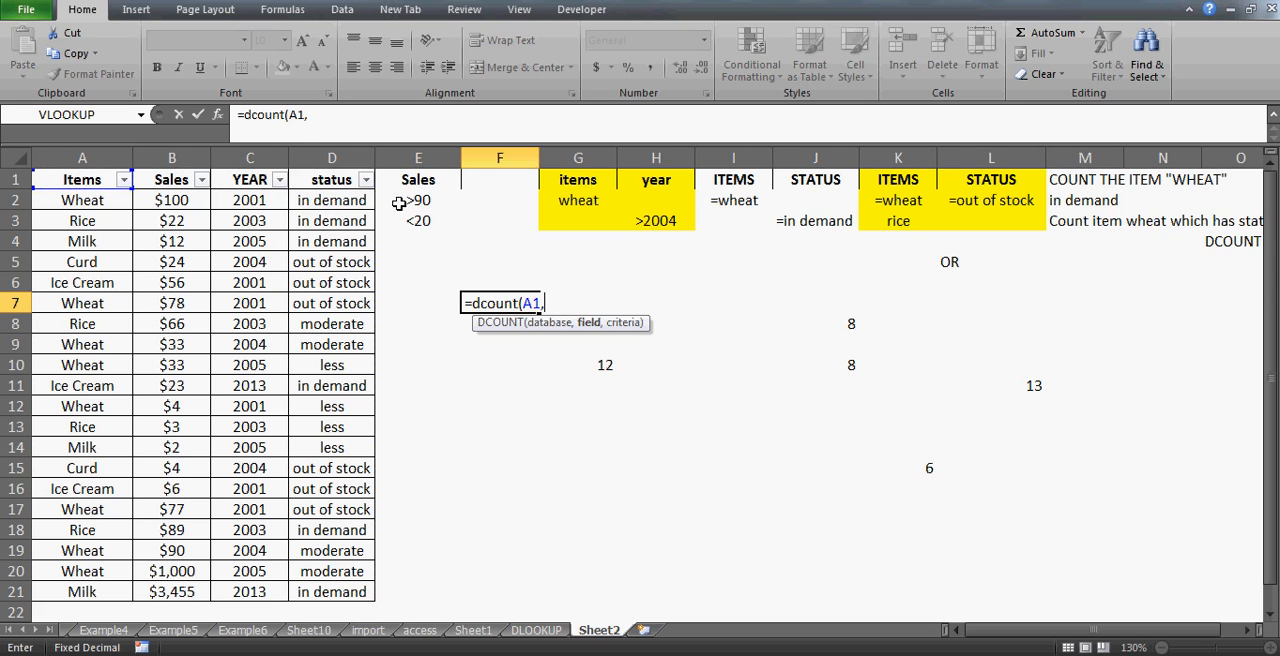
type("\"sales\",")
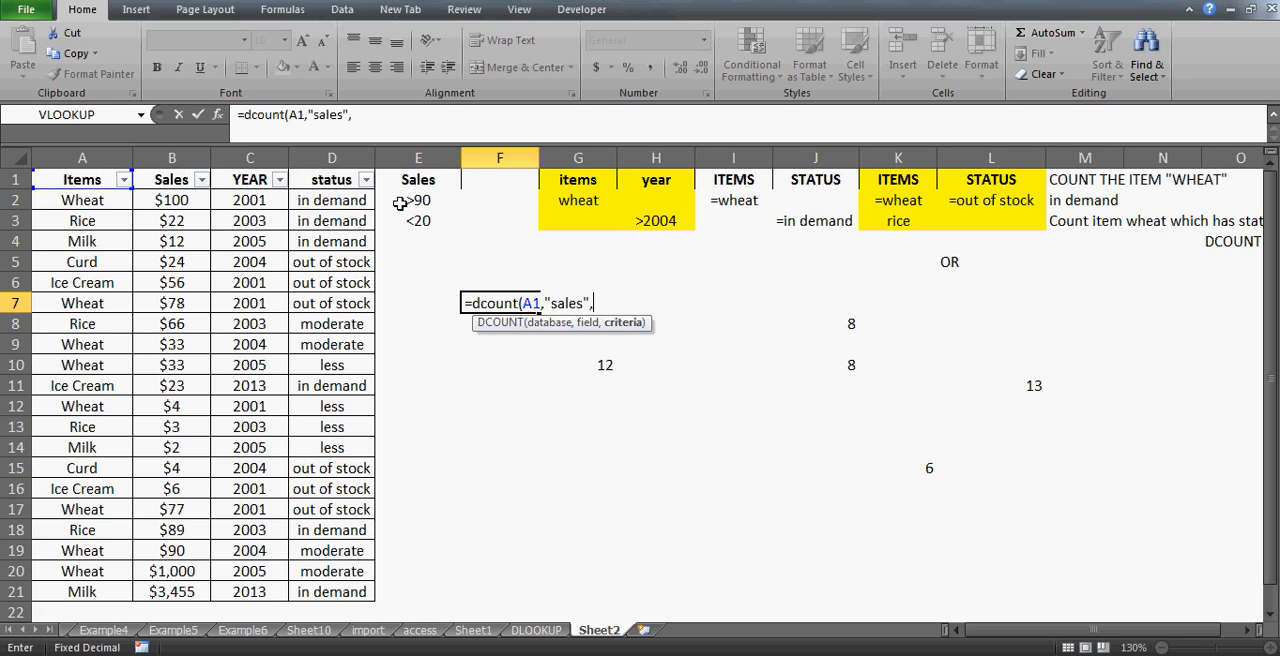
left_click(418, 187)
key("shift+Down")
key("shift+Down")
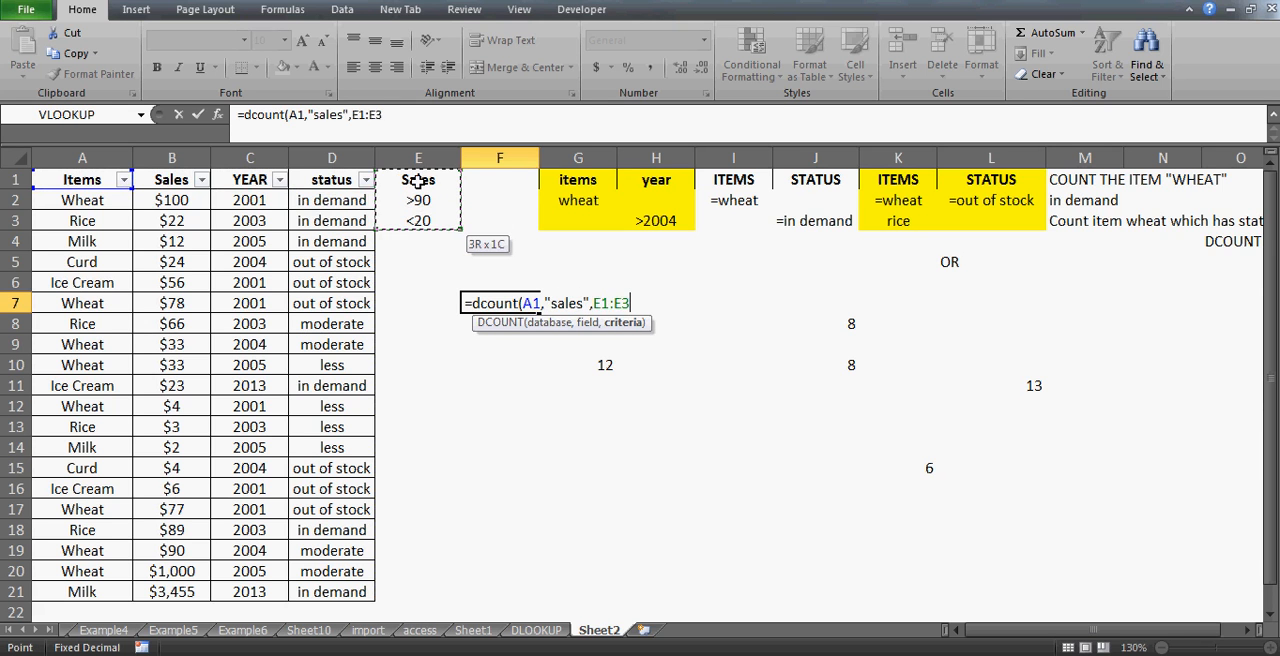
type(")")
key("Return")
key("Up")
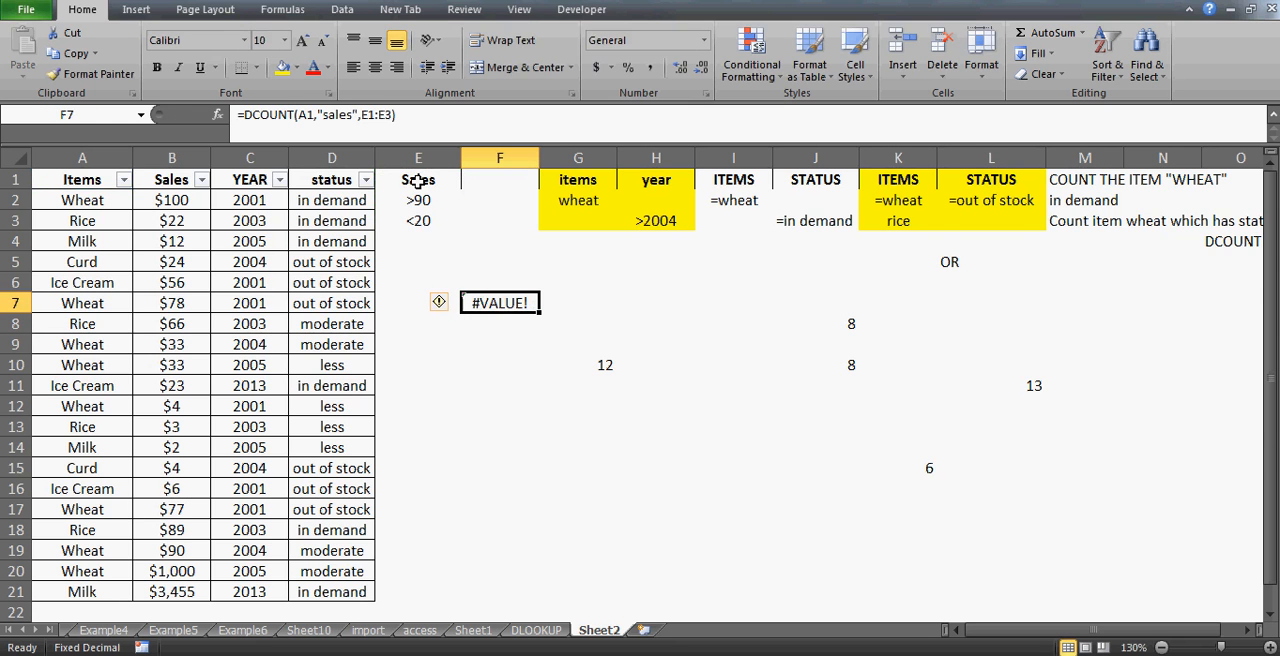
- Change the DCOUNT database argument in F7 to the whole table A1:D21
left_click(387, 114)
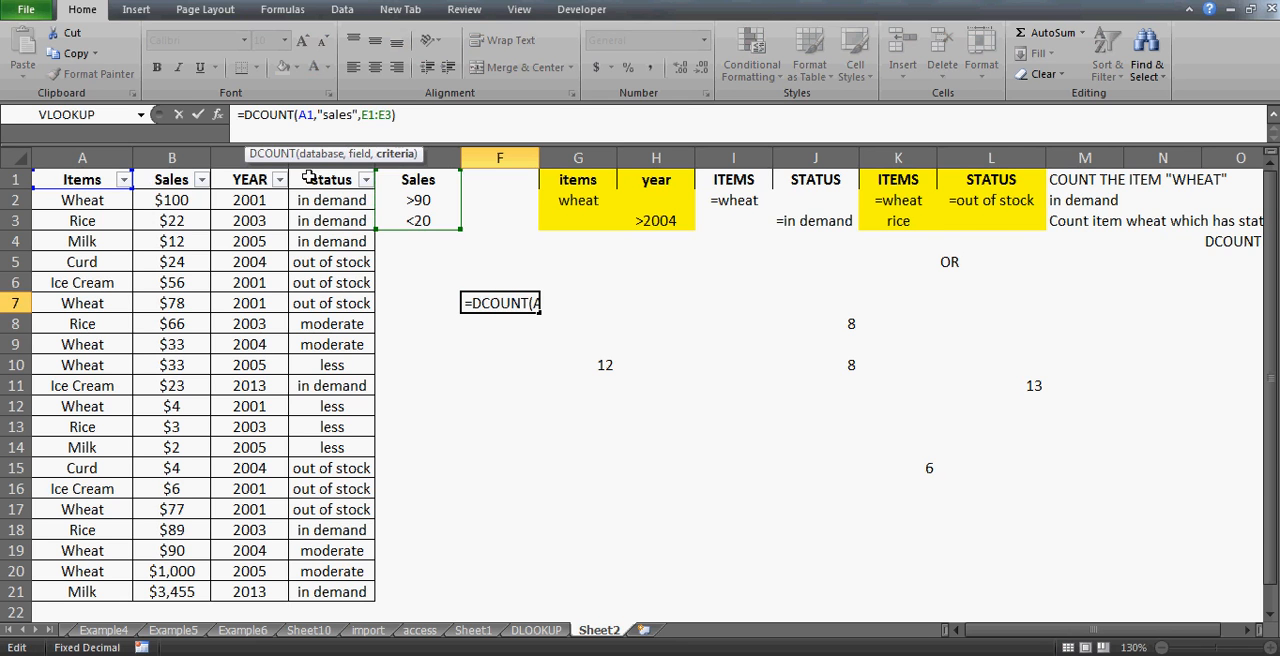
left_click(314, 114)
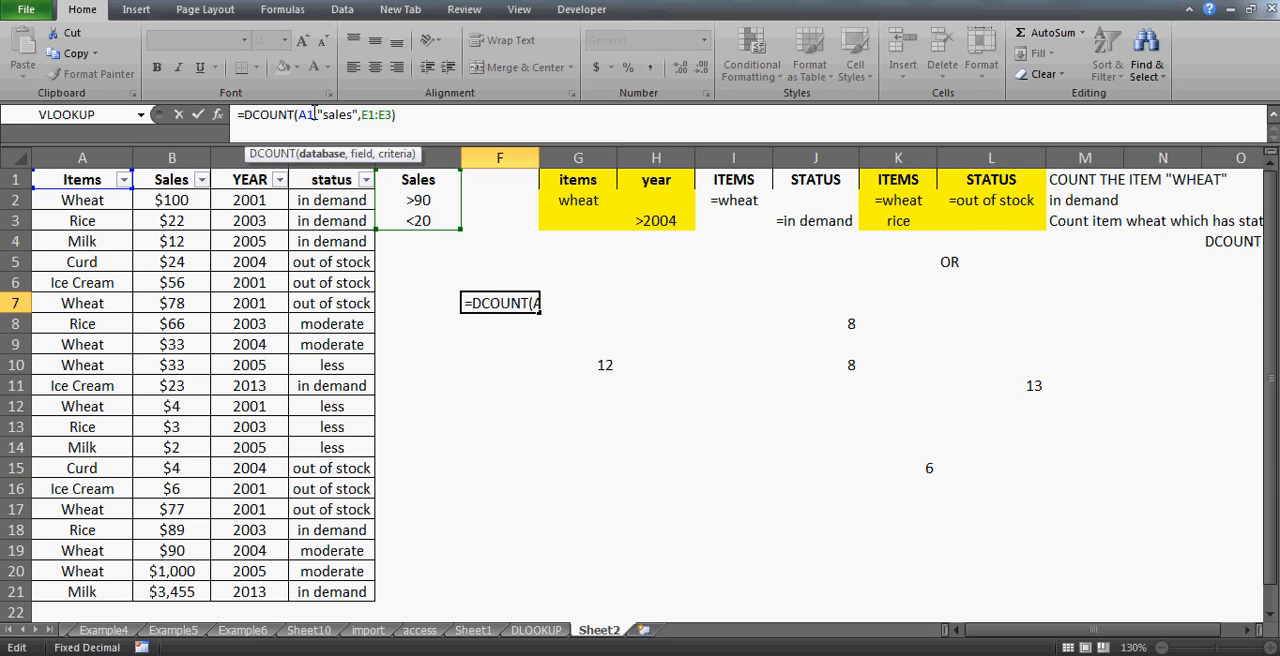
type(":")
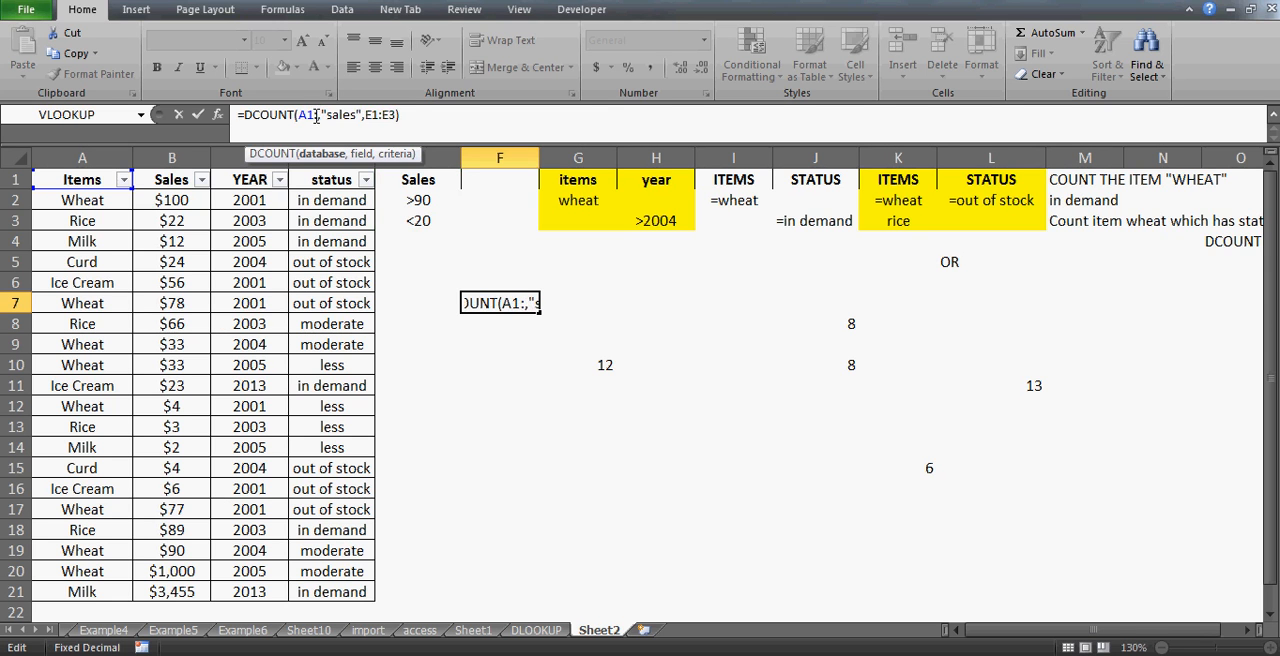
left_click(337, 592)
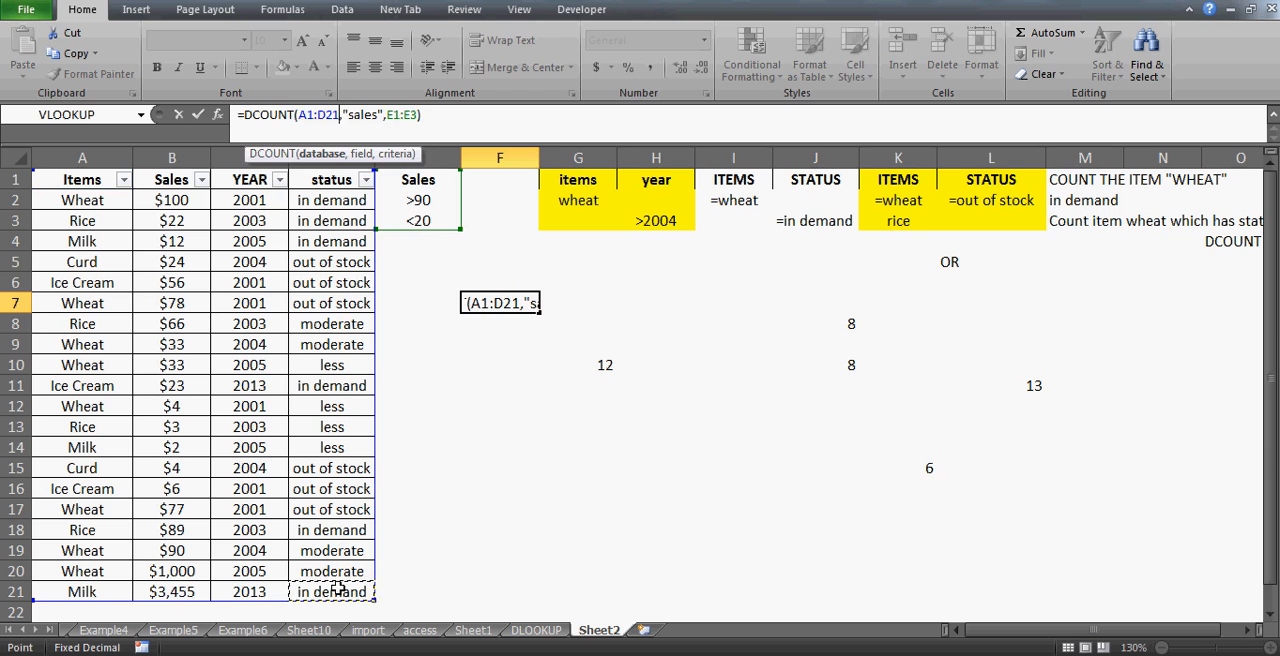
key("Return")
key("Up")
key("F2")
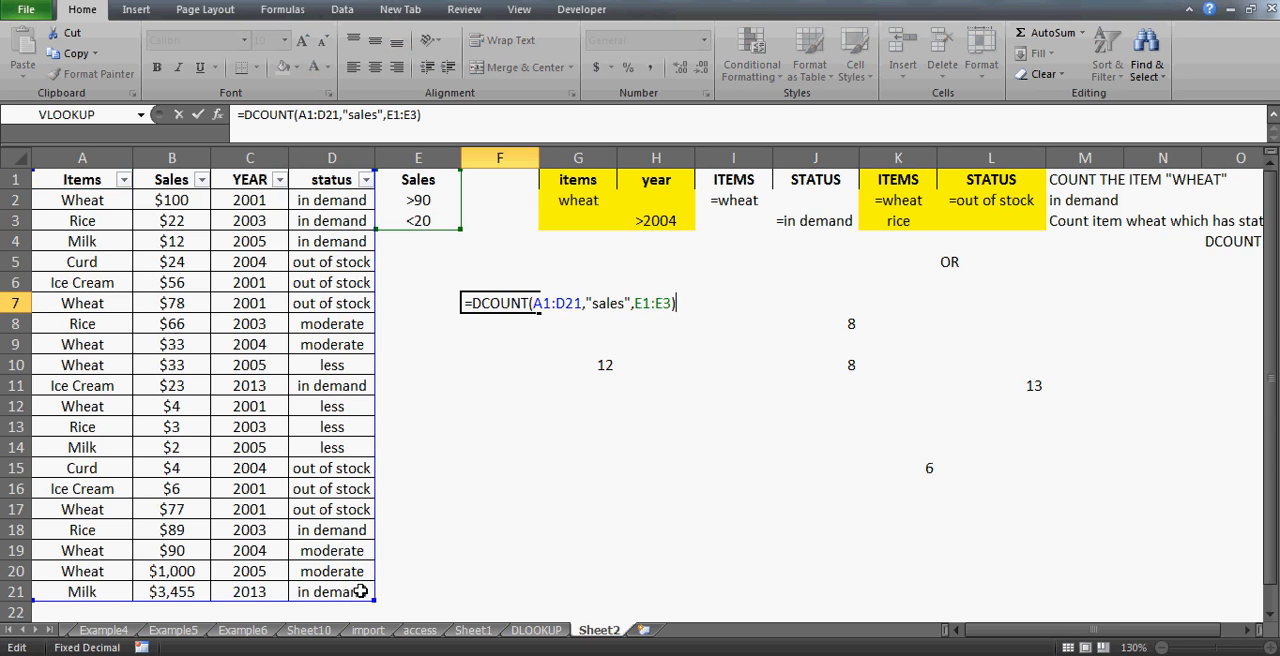
key("Escape")
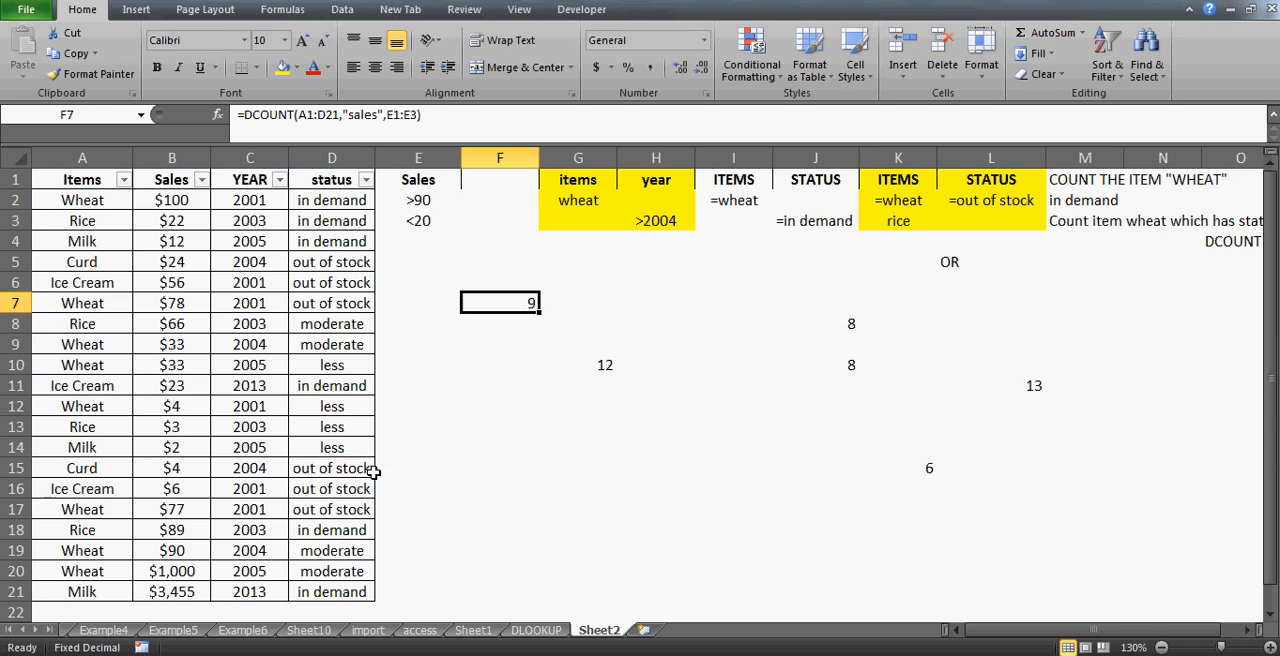
- Filter the Sales column to values greater than 90 and select the filtered sales values
left_click(171, 201)
key("Up")
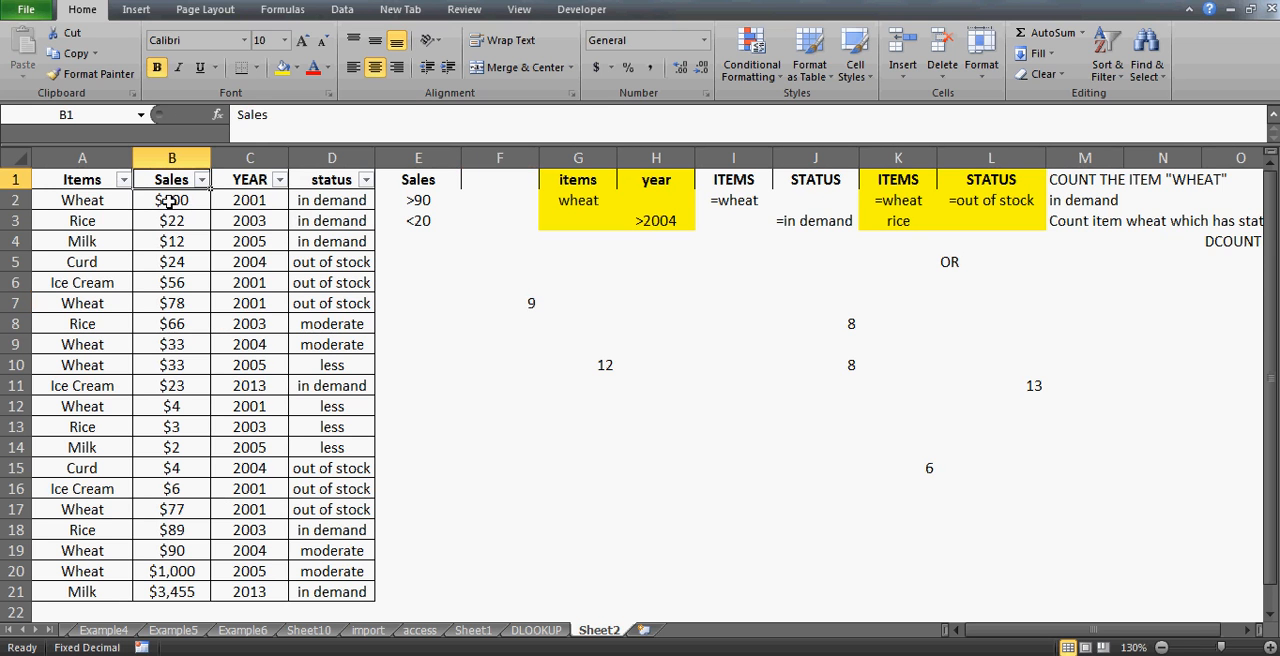
key("alt+Down")
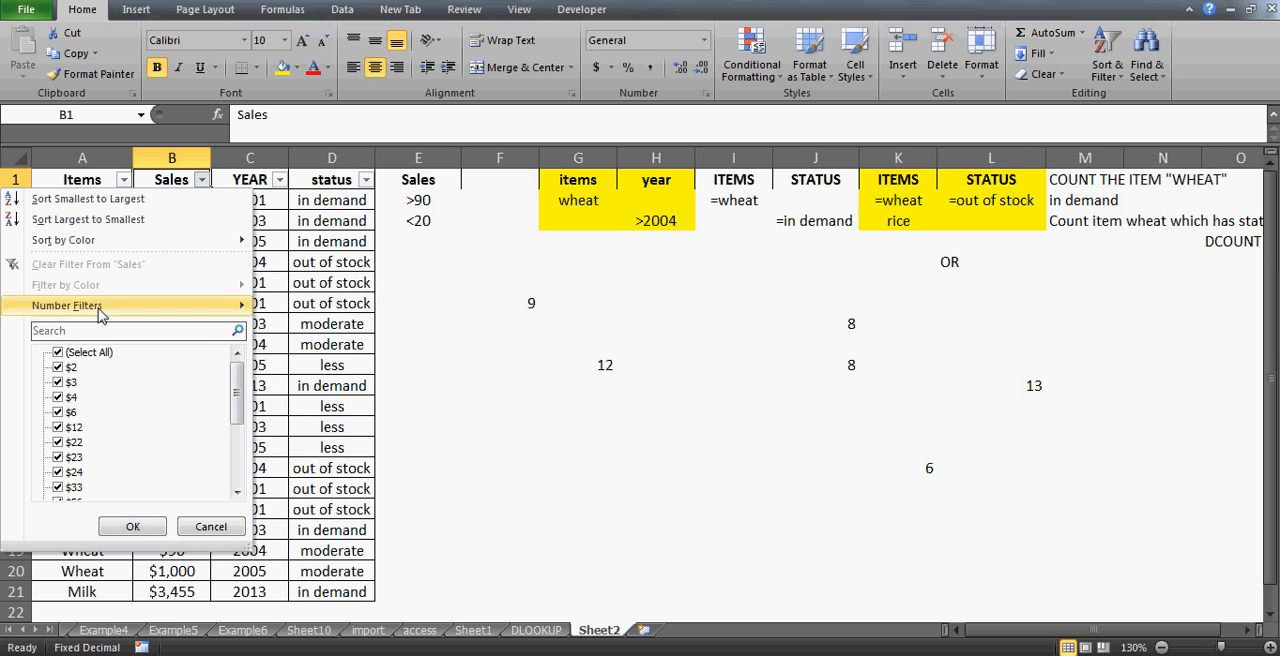
mouse_move(99, 314)
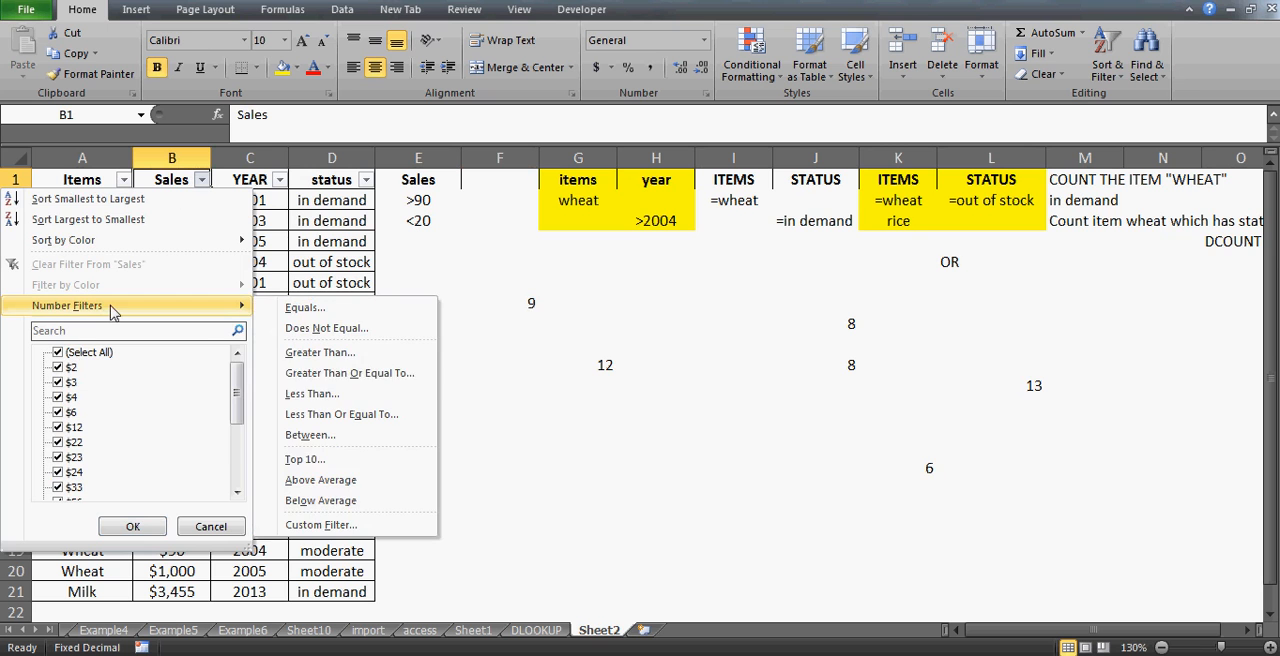
left_click(347, 354)
type("90")
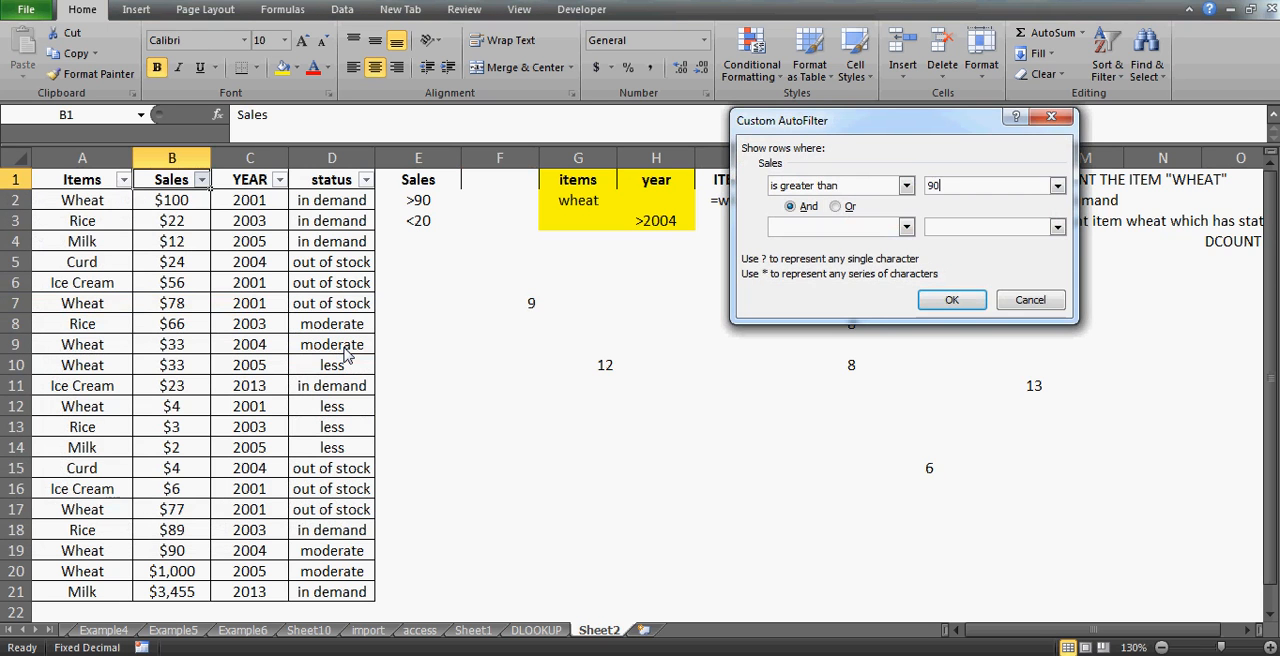
key("Return")
key("shift+Down")
key("shift+Down")
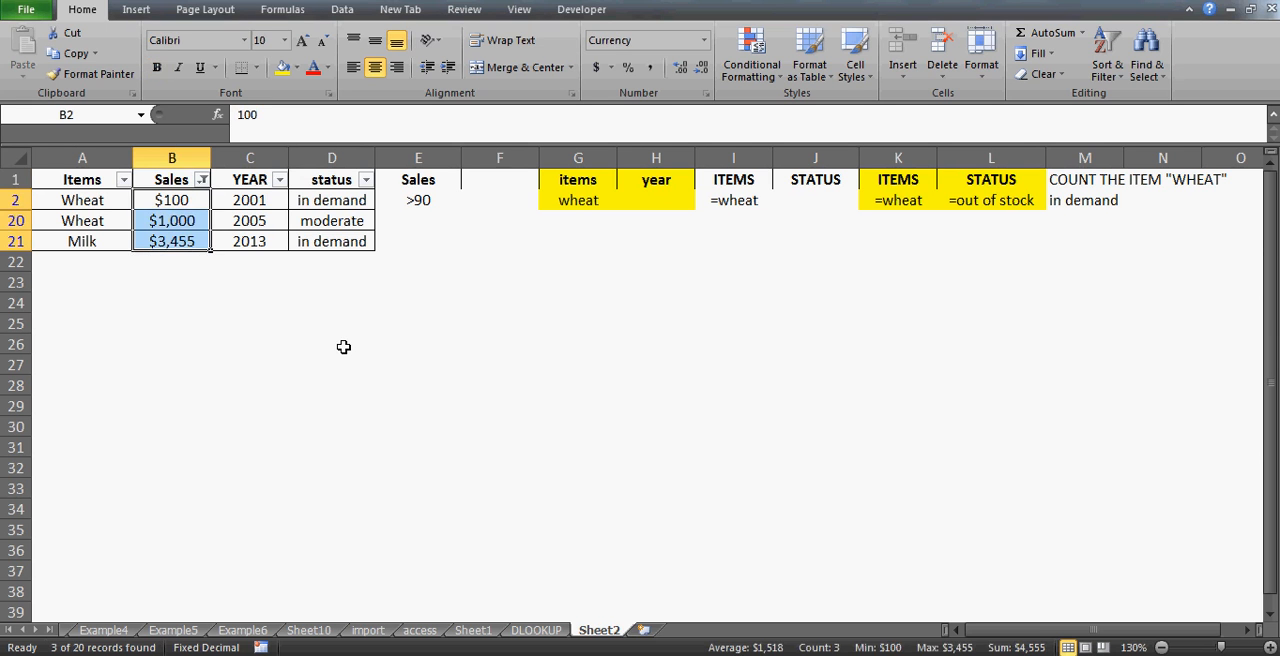
key("Up")
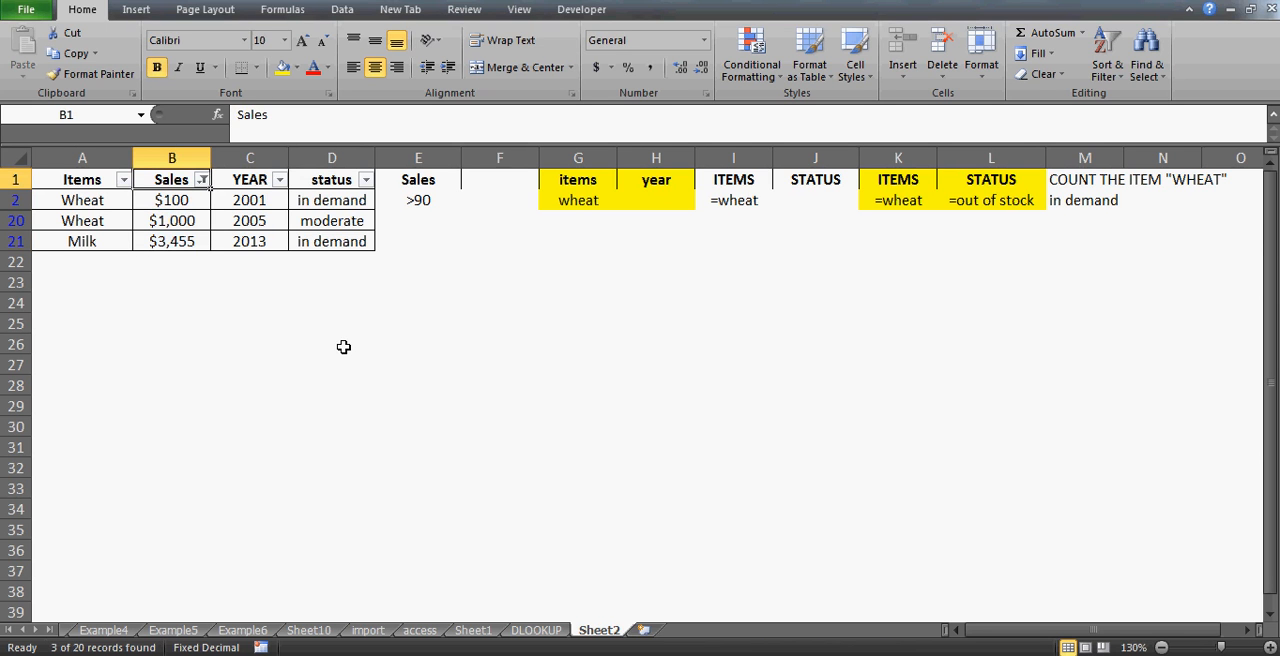
- Clear the Sales filter to show all rows again
key("alt+d")
key("f")
key("s")
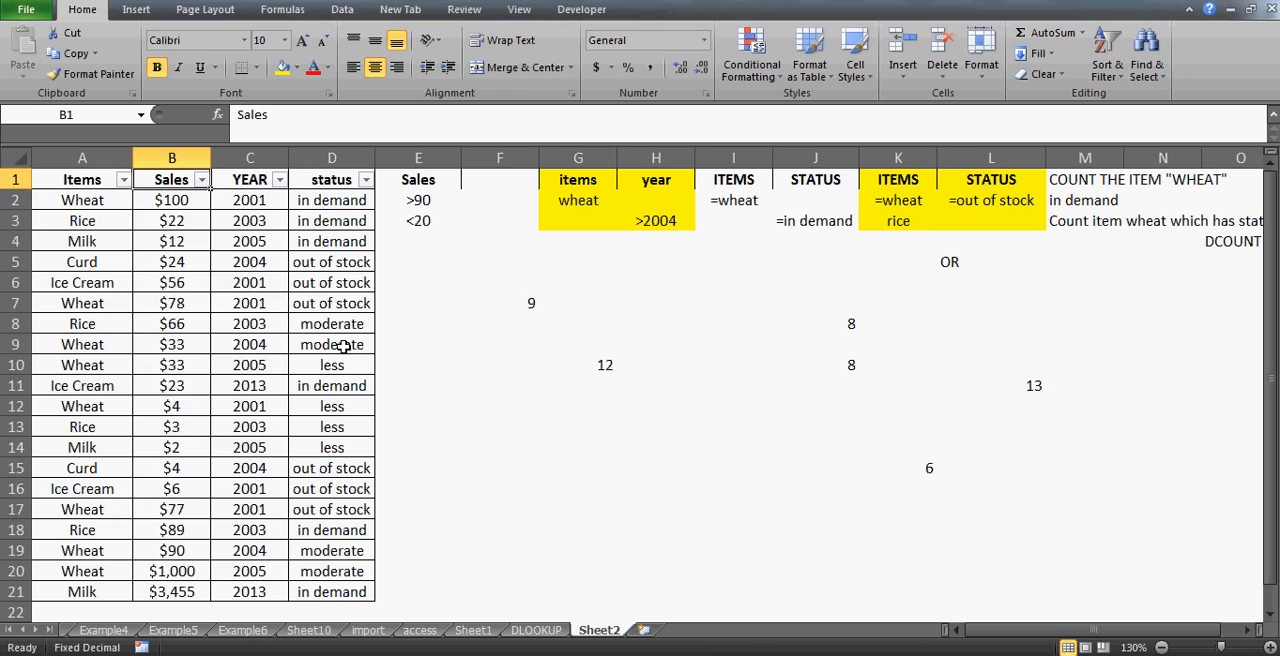
- Filter the Sales column to values less than 15 and select the filtered sales values
key("Down")
key("Up")
key("alt+Down")
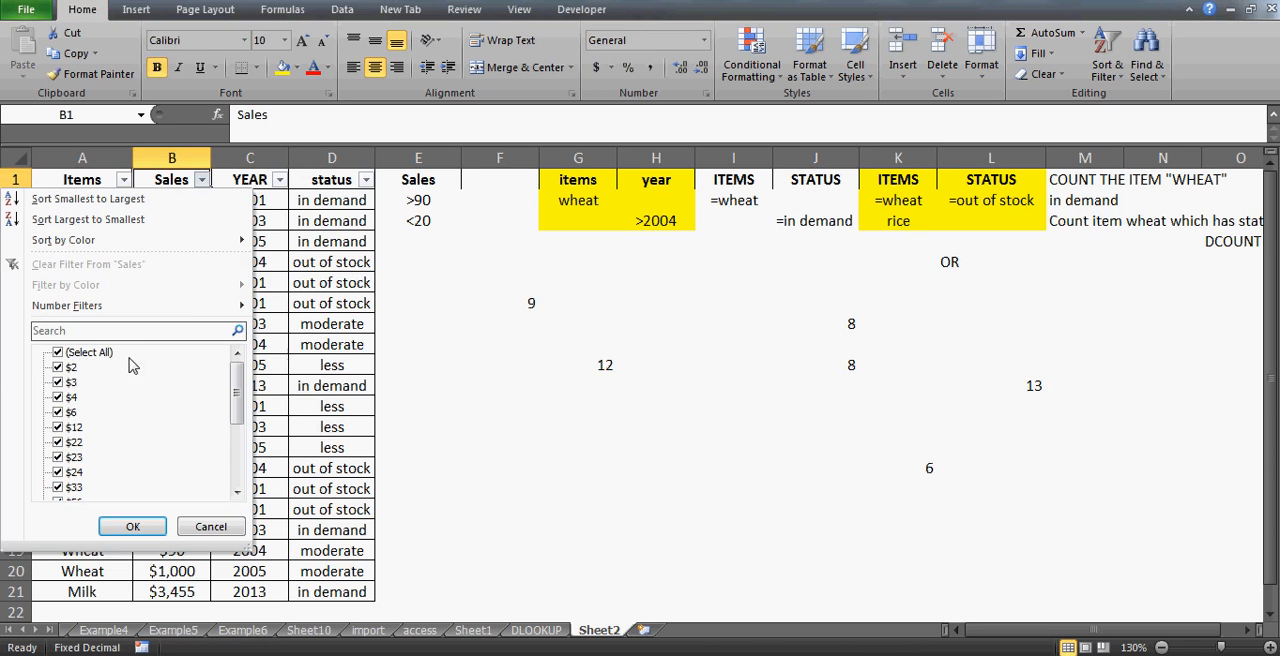
mouse_move(100, 310)
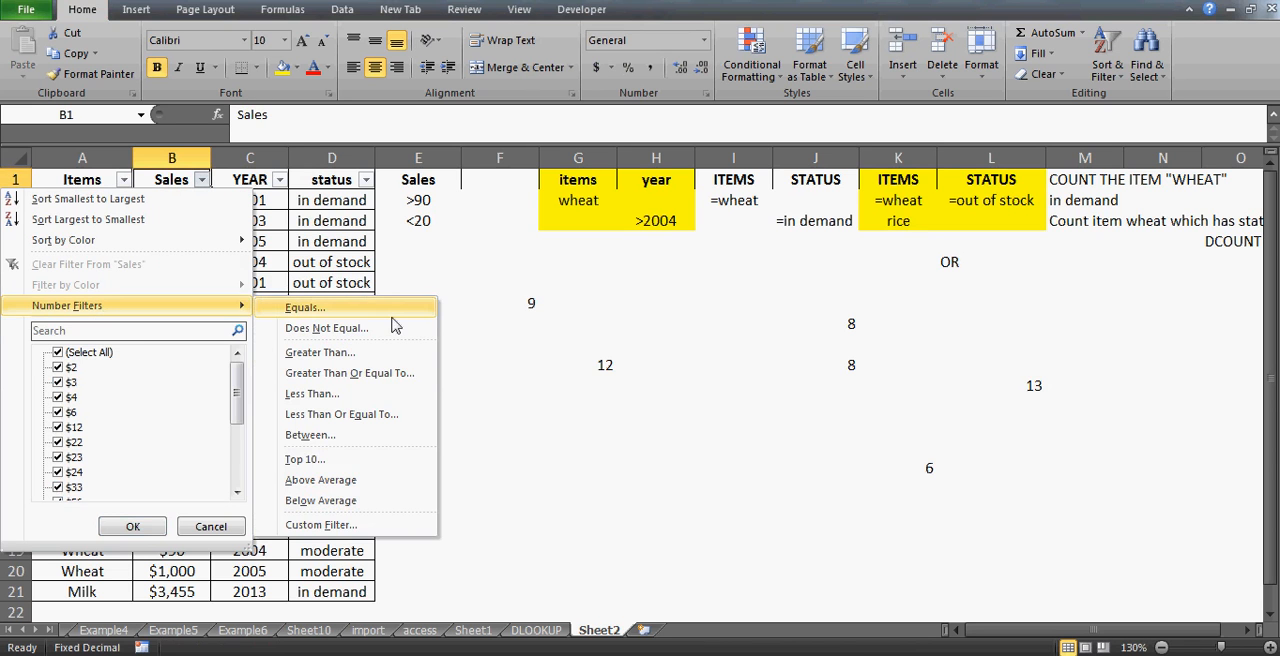
left_click(352, 401)
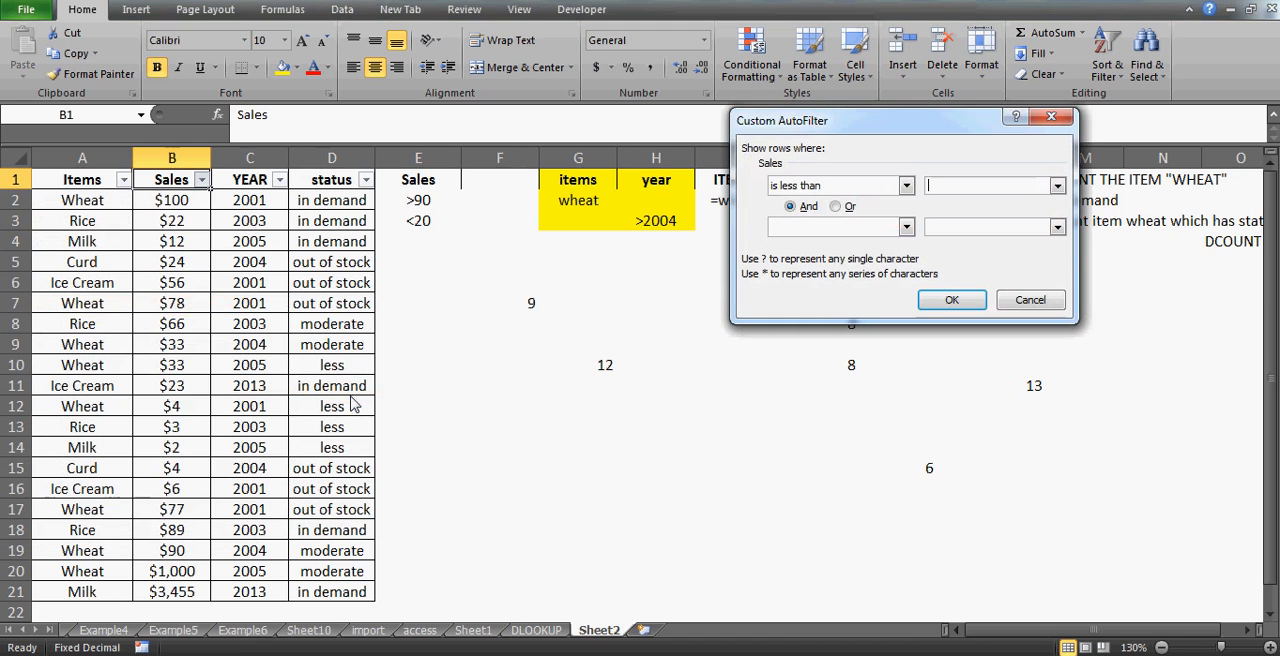
type("15")
key("Return")
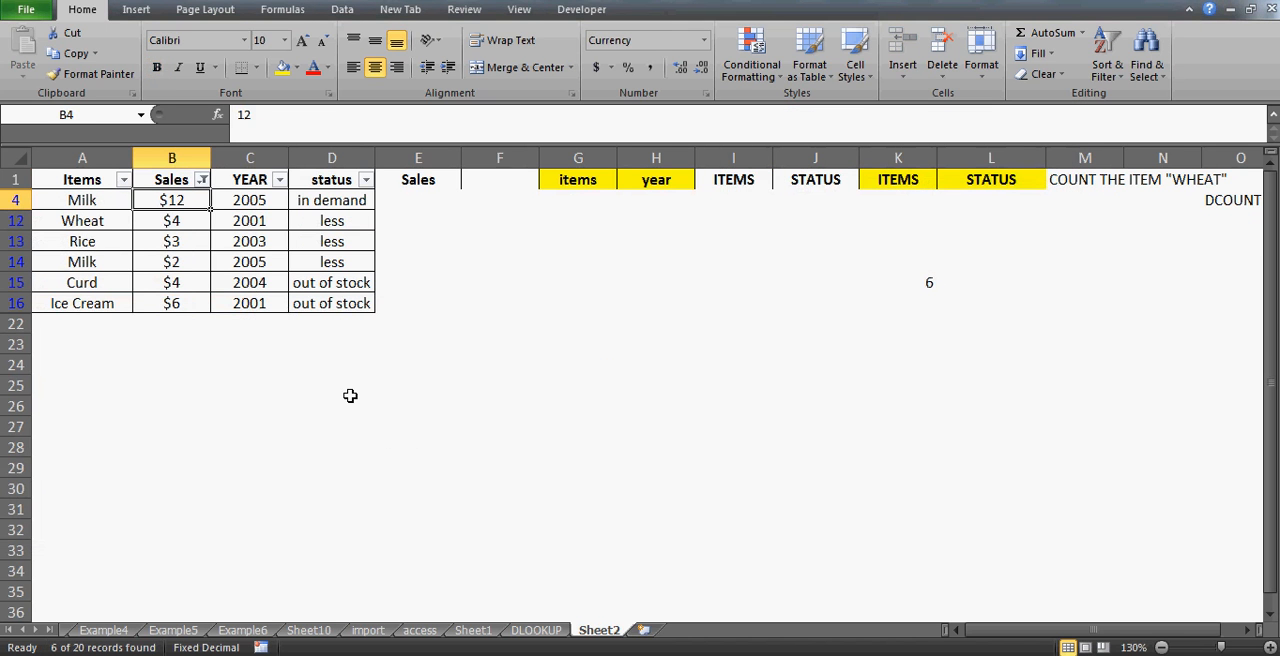
key("ctrl+shift+Down")
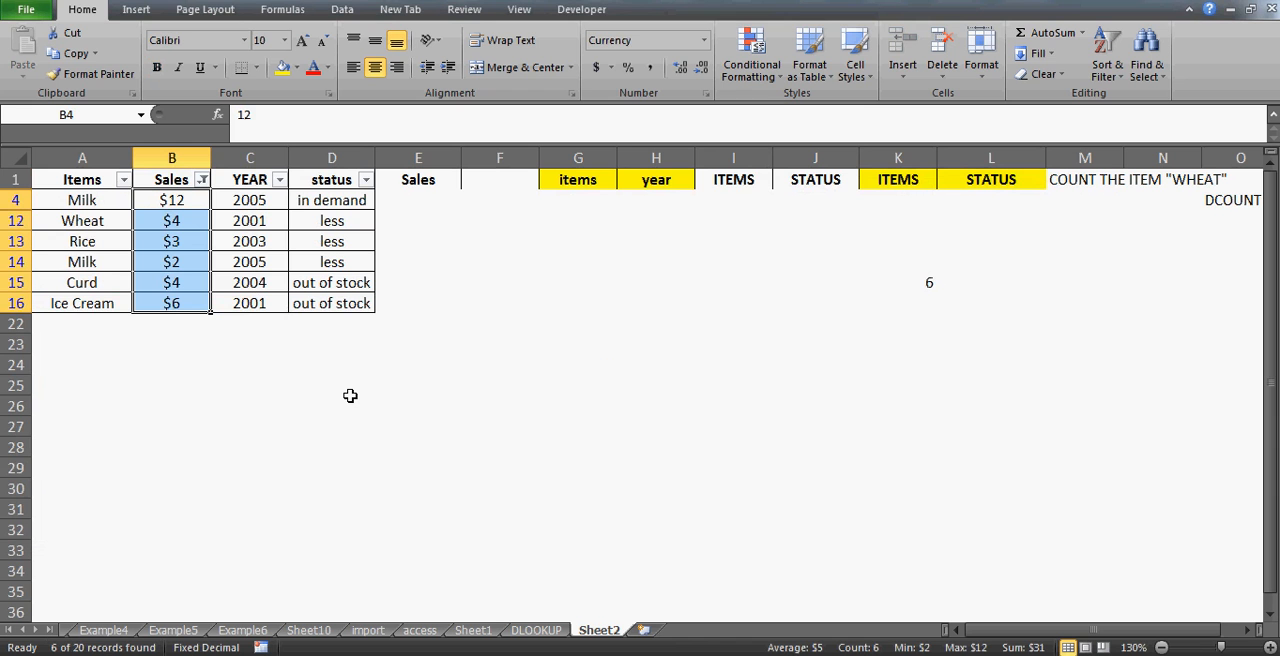
- Clear the Sales filter so every table row is displayed, and select the DCOUNT cell F7
key("alt+d")
key("f")
key("s")
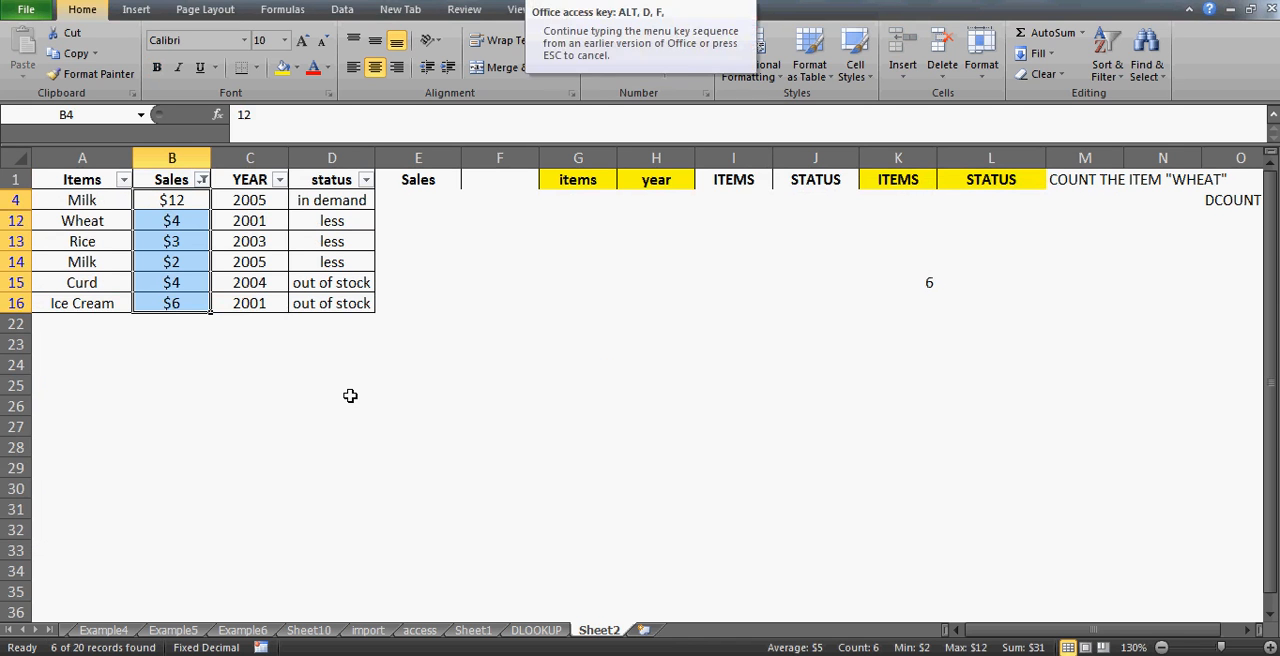
left_click(530, 304)
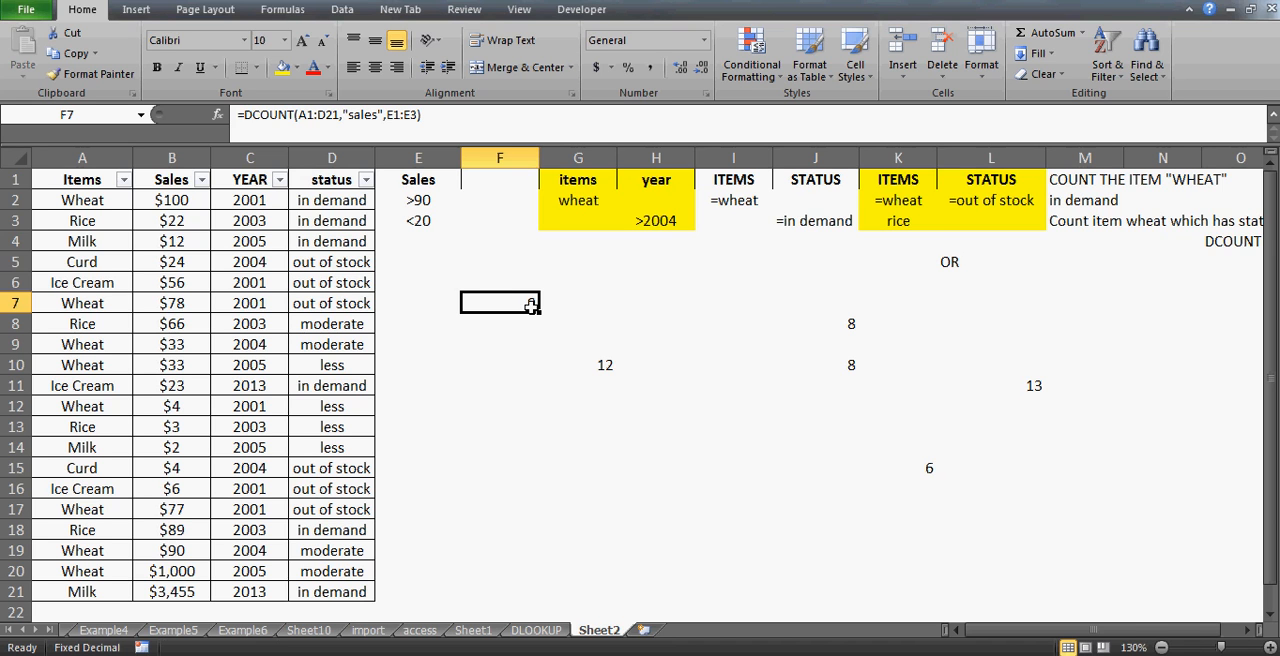
- Add the header status in F1 of the criteria area next to Sales
key("Up")
key("Up")
key("Up")
key("Up")
key("Up")
key("Up")
key("Left")
key("Right")
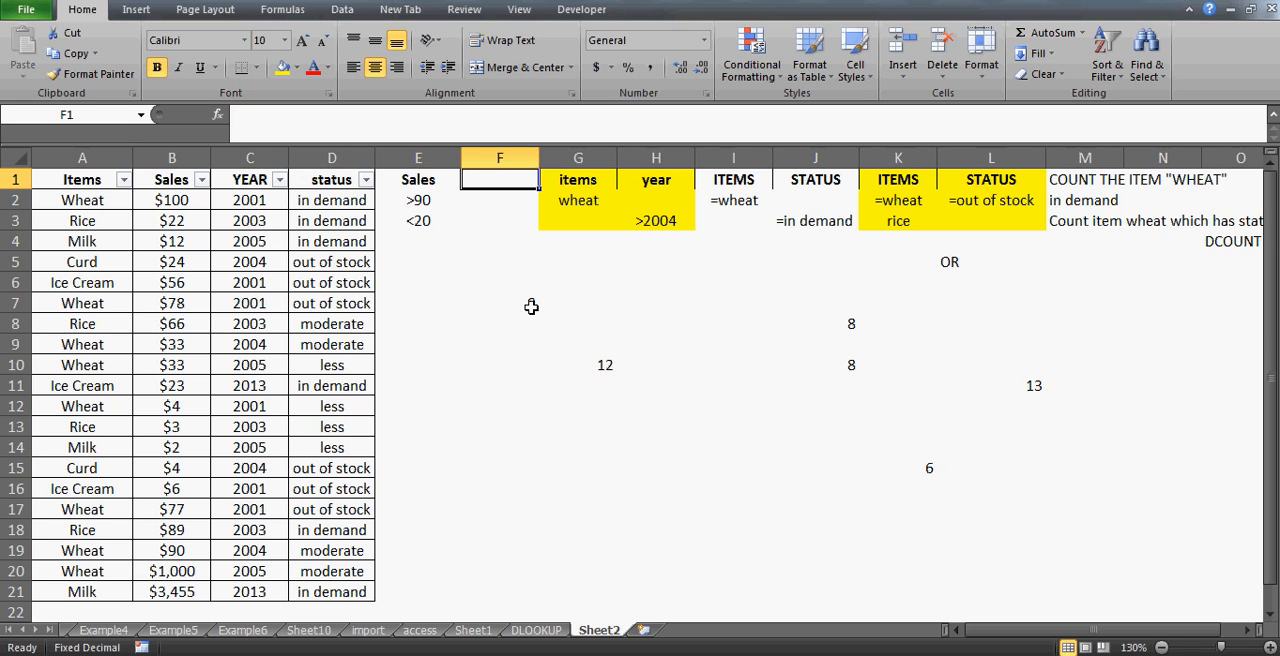
type("status")
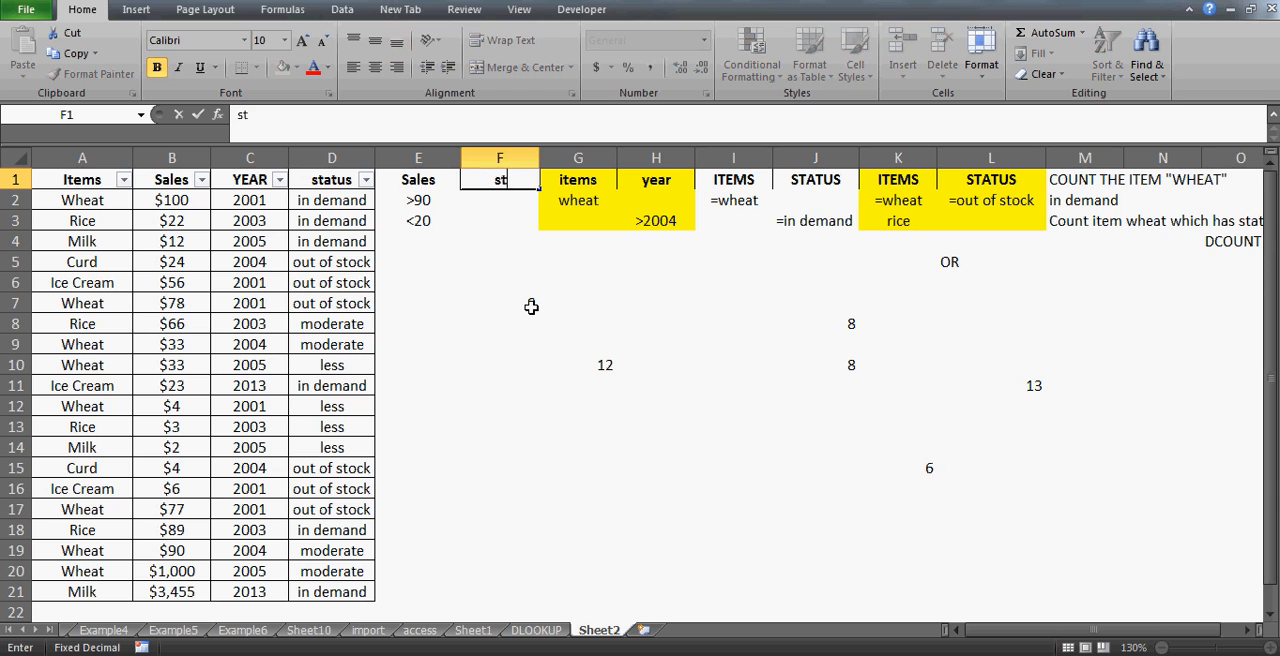
key("Return")
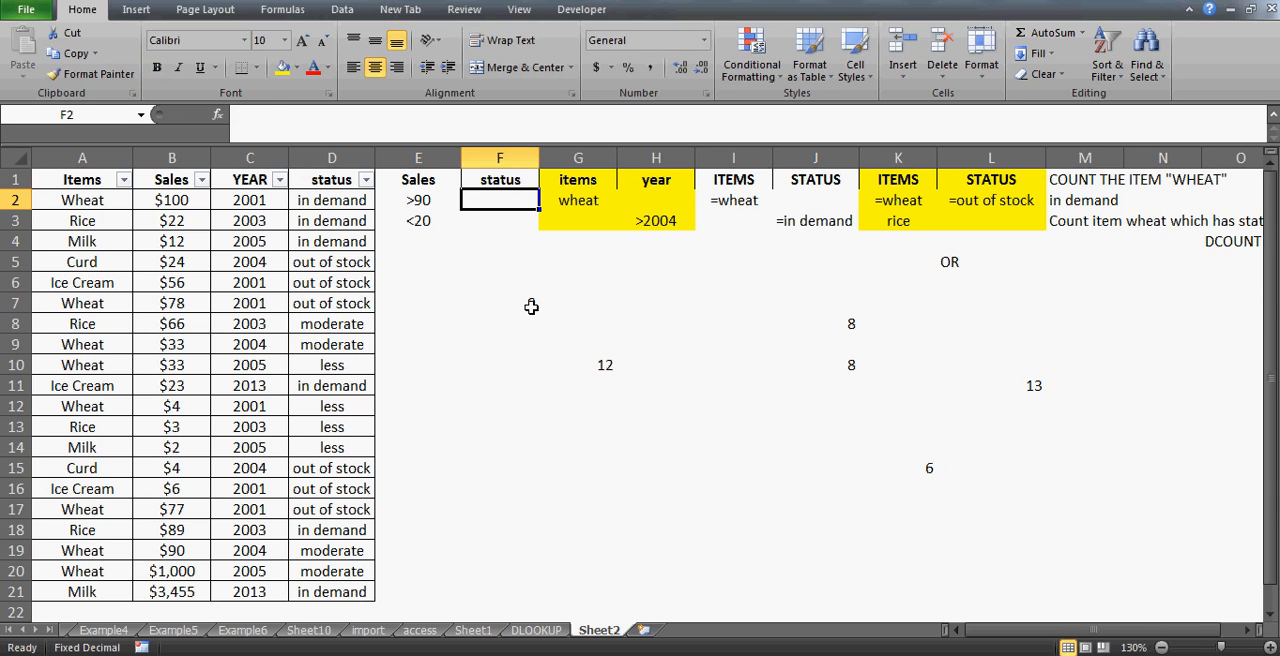
- Enter the criterion ="out of stock" in F2 and widen column F
key("Left")
key("Right")
type("=")
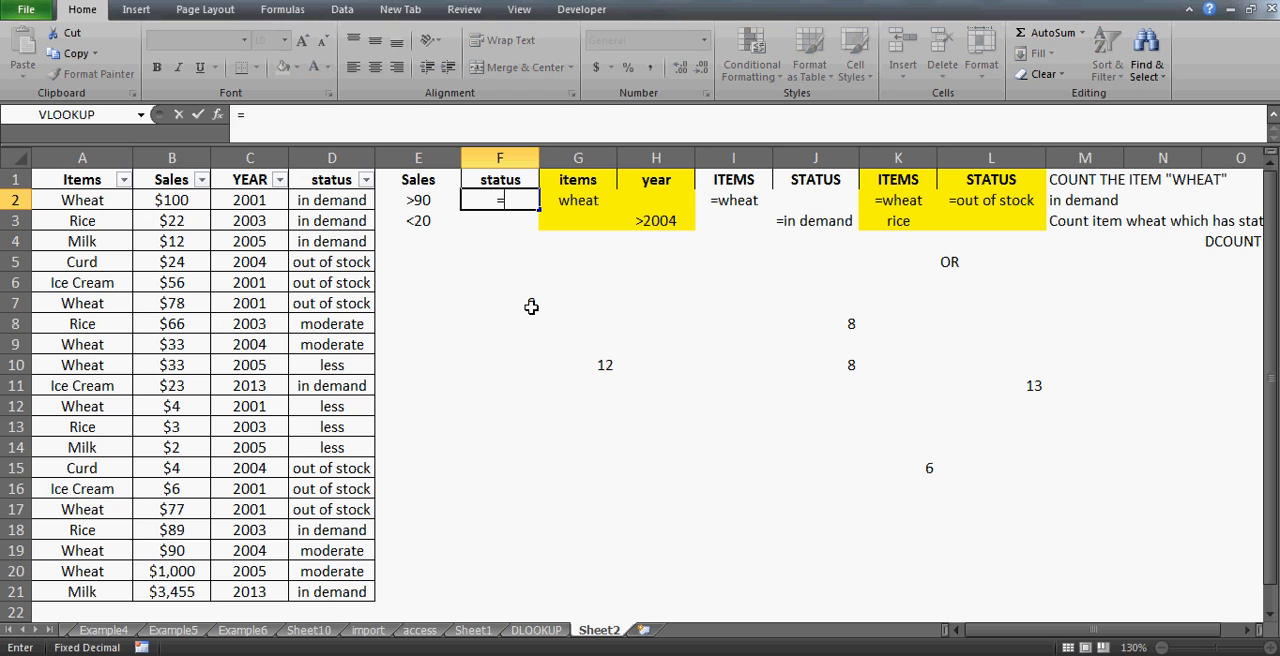
type("\"out of stock")
key("Return")
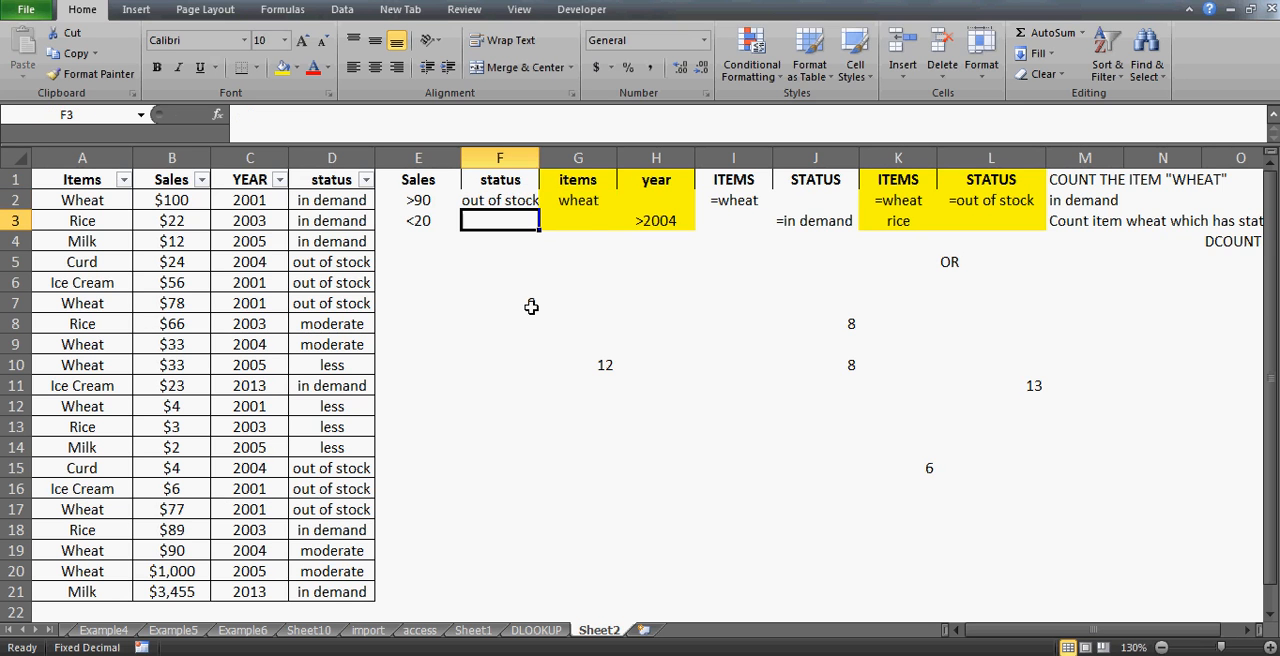
left_click_drag(539, 158, 591, 158)
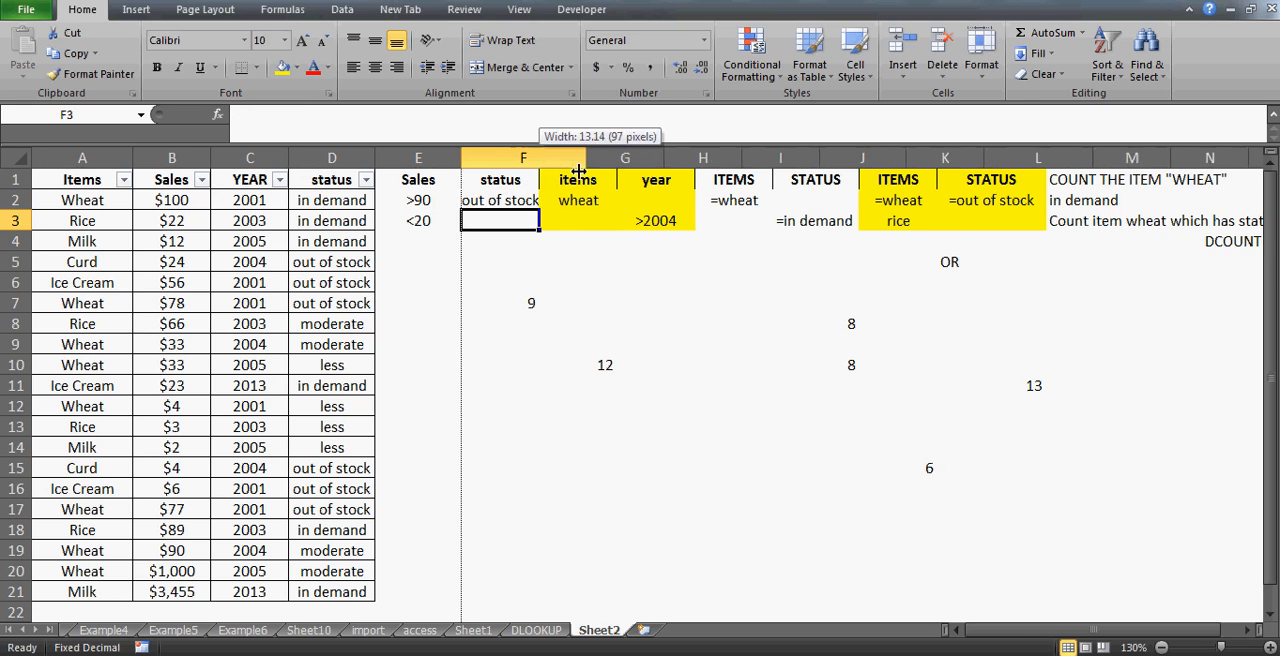
- Change F2's criterion to ="=out of stock" for an exact status match
left_click(532, 197)
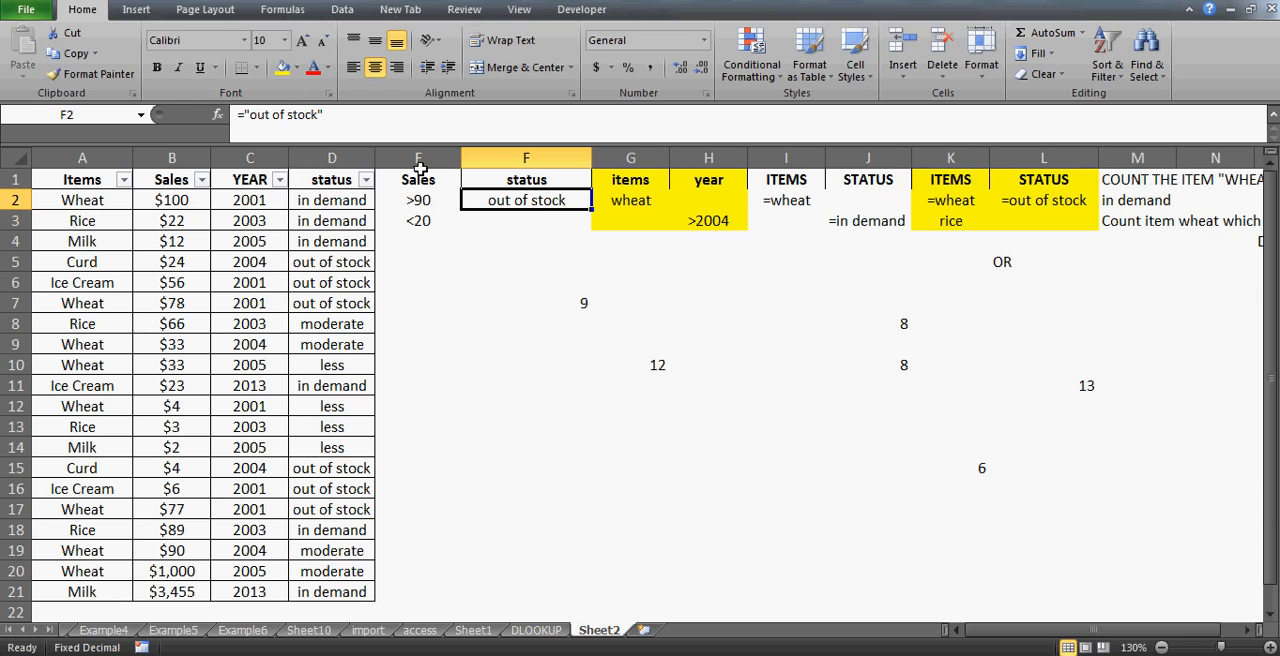
left_click(251, 117)
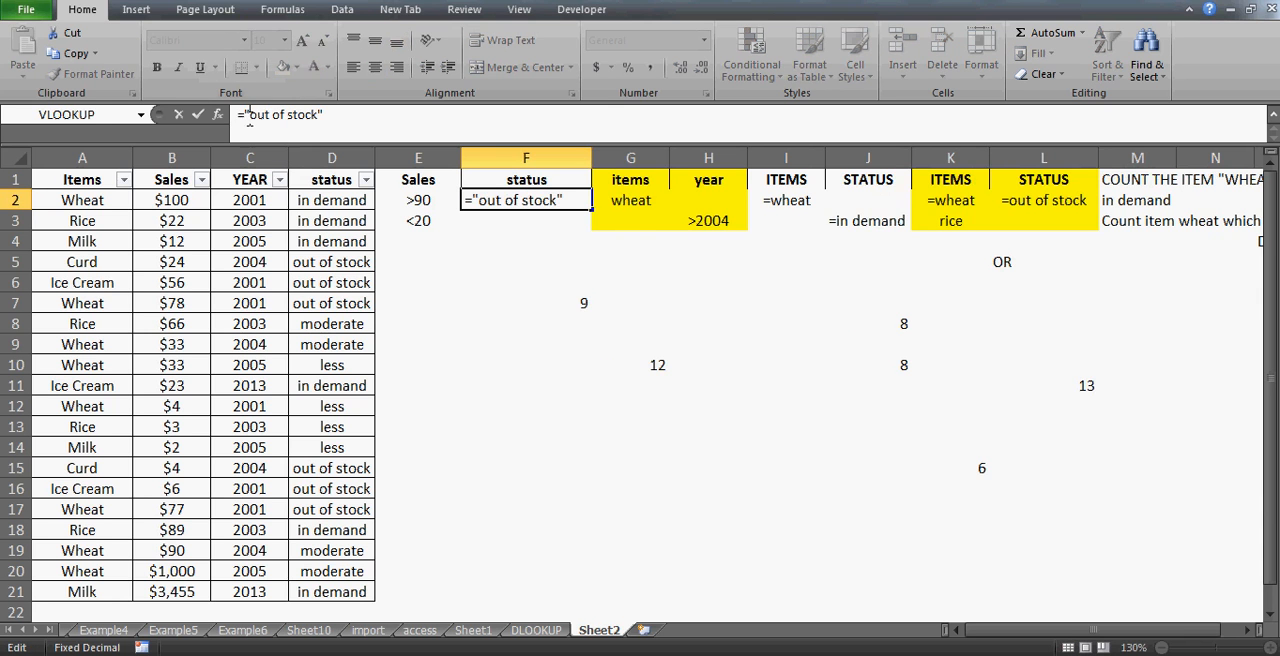
type("=")
key("Return")
key("Up")
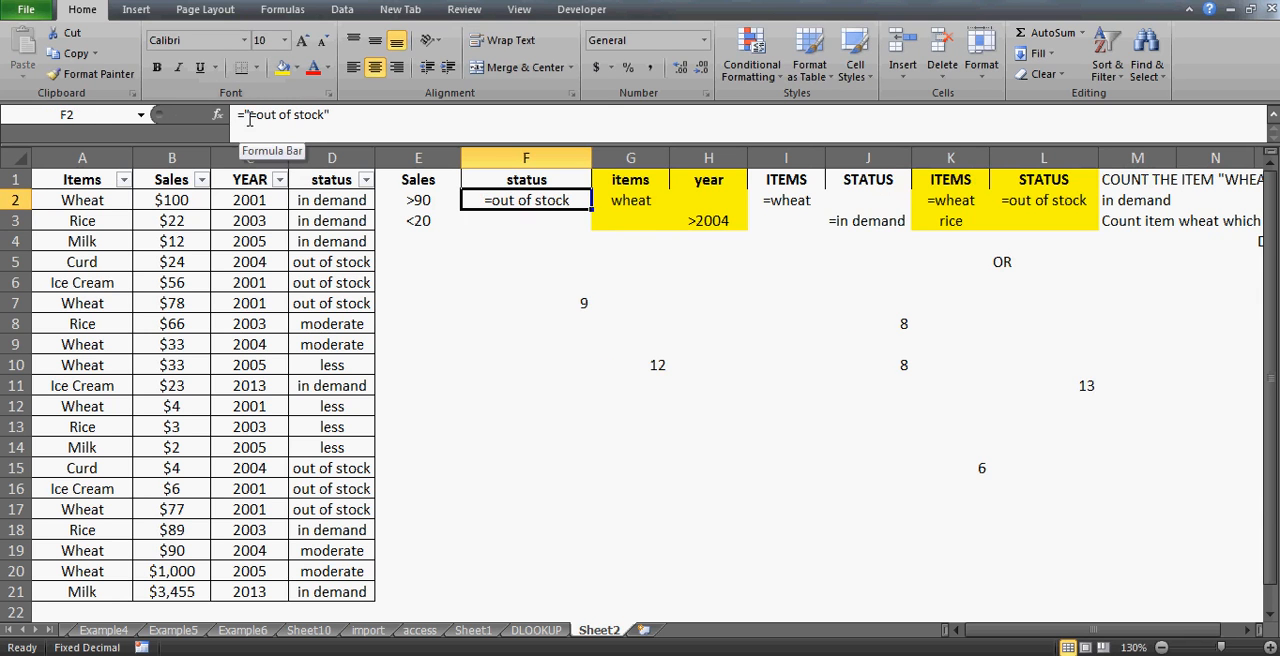
- Enter the criterion ="=in demand" in F3, beside the <20 sales criterion
left_click(424, 201)
key("Down")
key("Up")
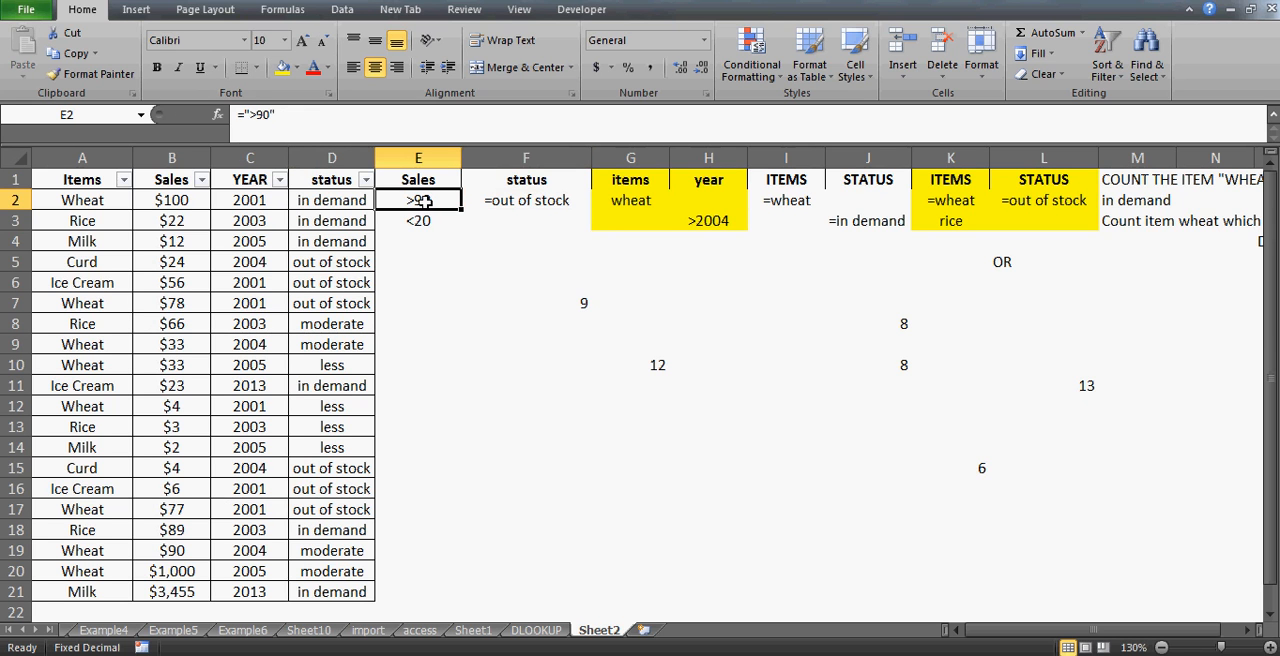
key("Right")
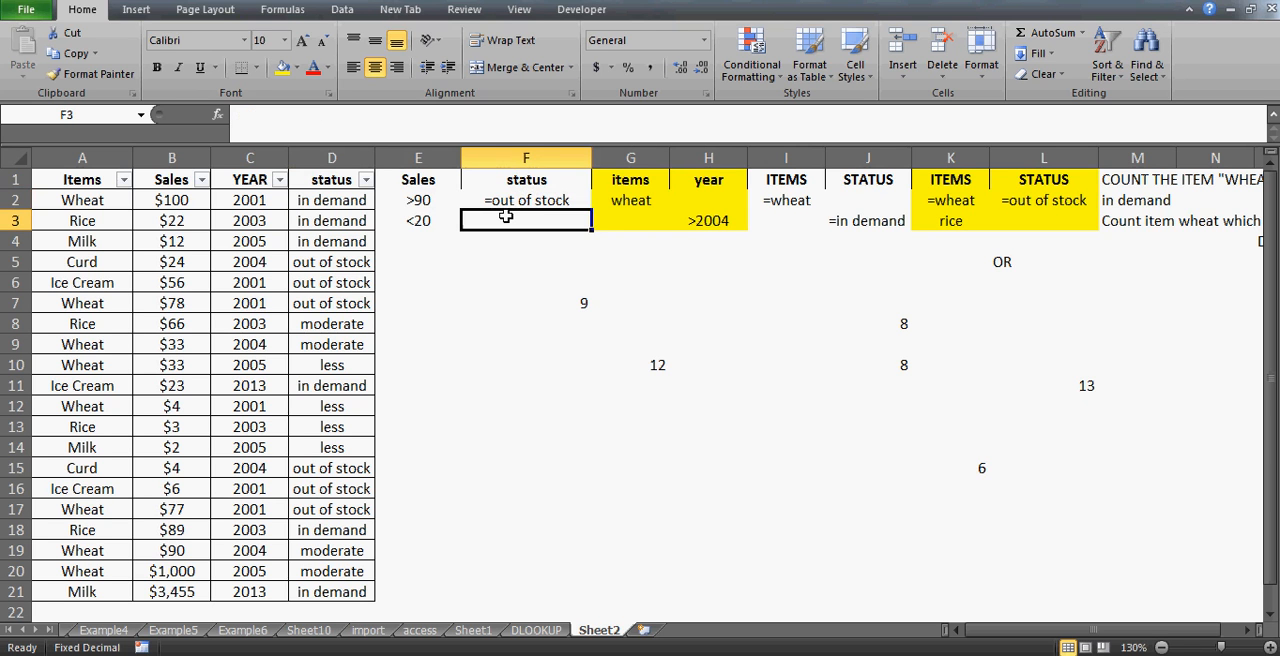
left_click(506, 217)
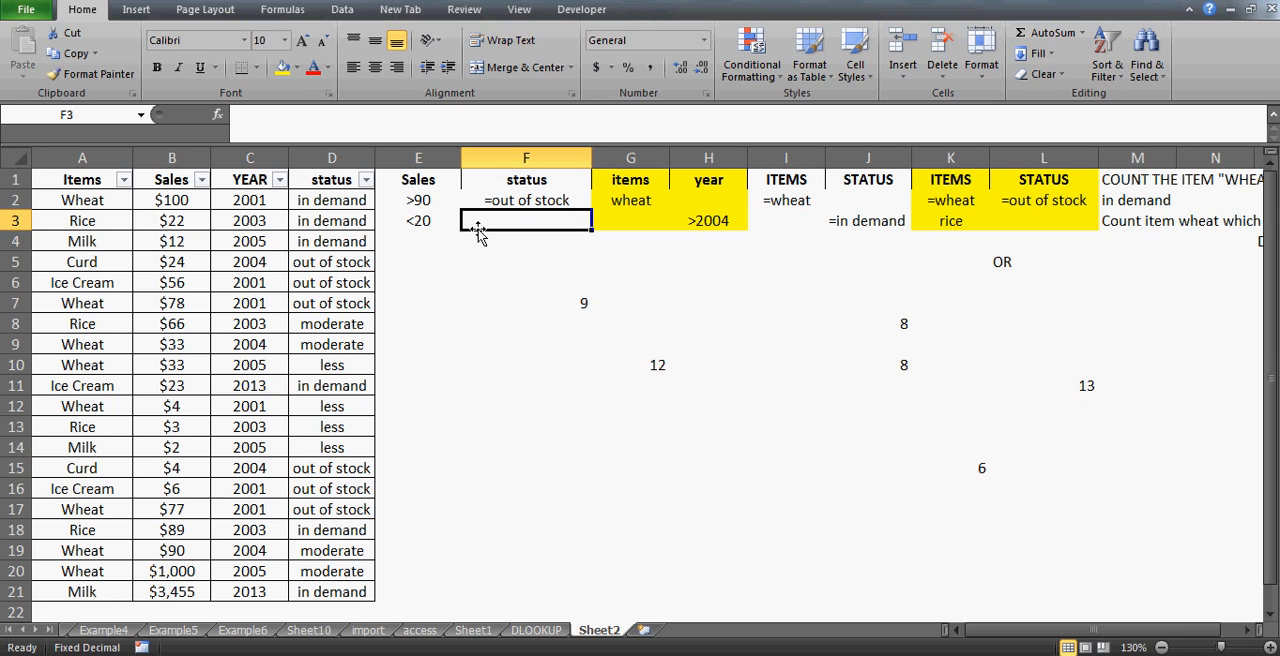
type("=\"out")
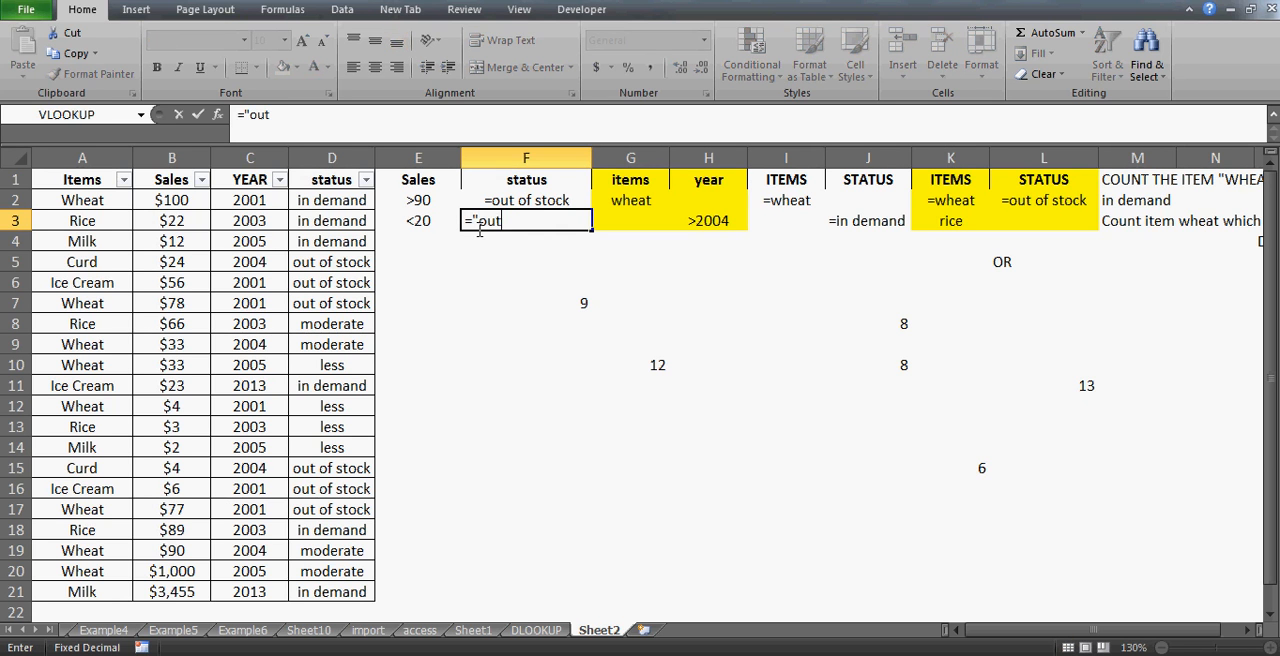
type(" of stock\"")
left_click(479, 224)
type("=")
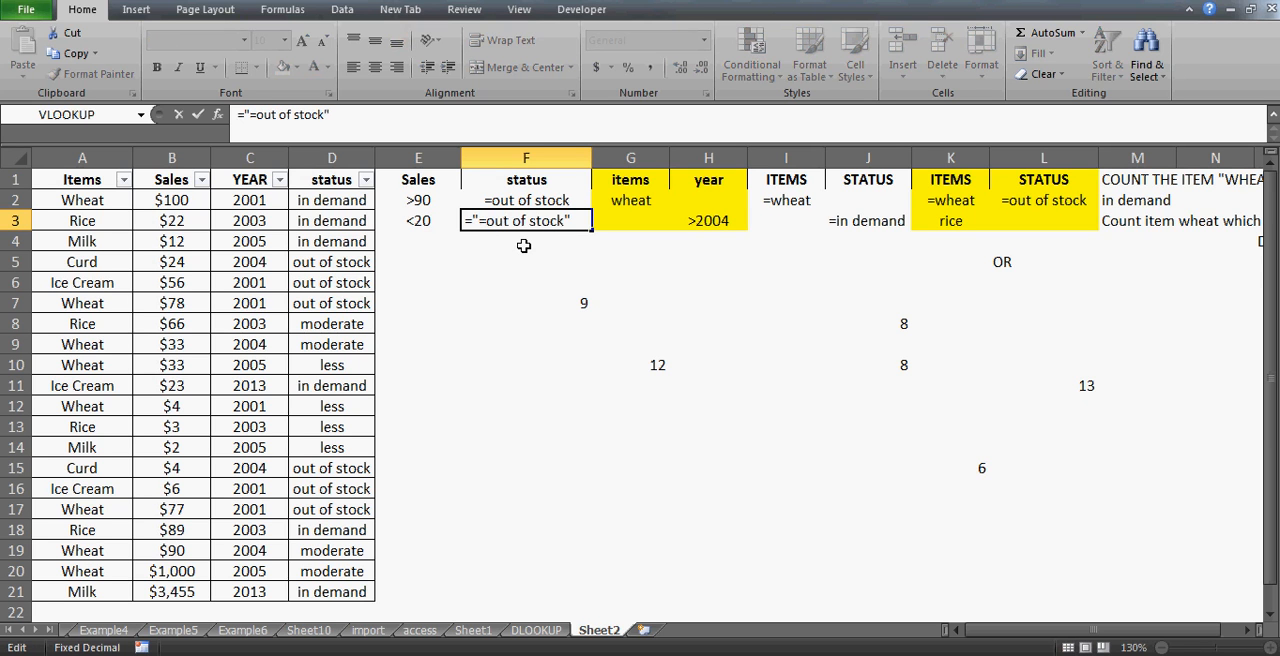
key("Delete")
key("Delete")
key("Delete")
key("Delete")
key("Delete")
key("Delete")
key("Delete")
key("Delete")
key("Delete")
key("Delete")
key("Delete")
key("Delete")
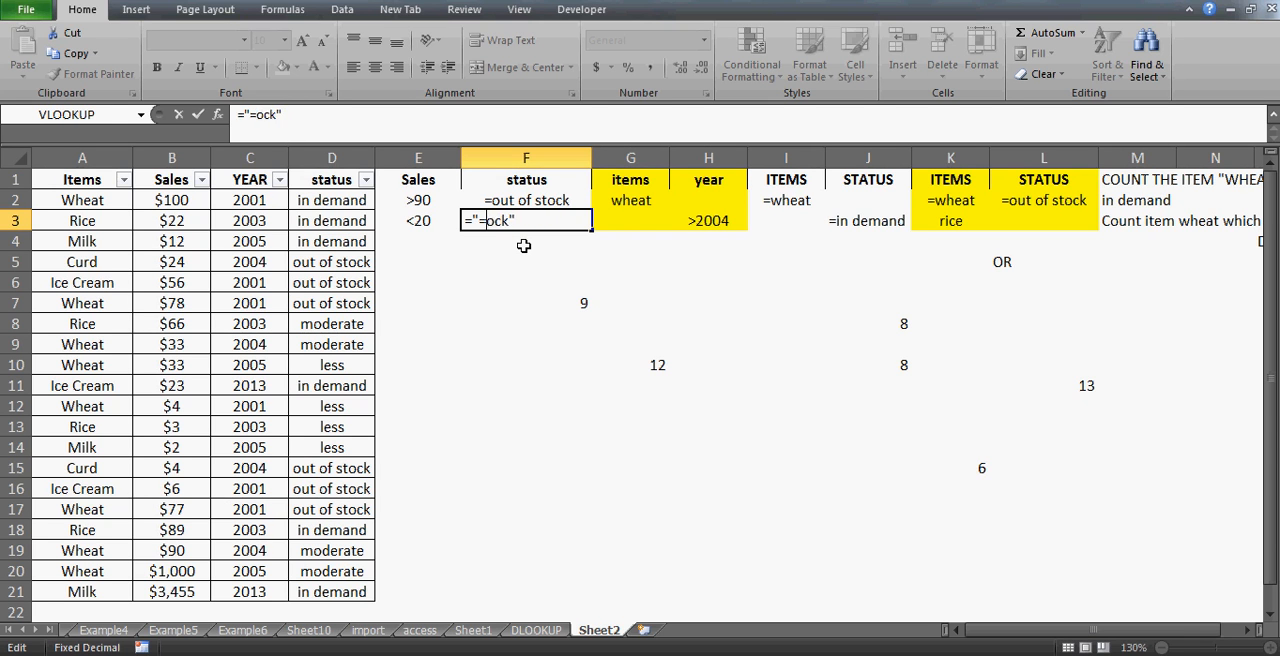
key("BackSpace")
type("in demand")
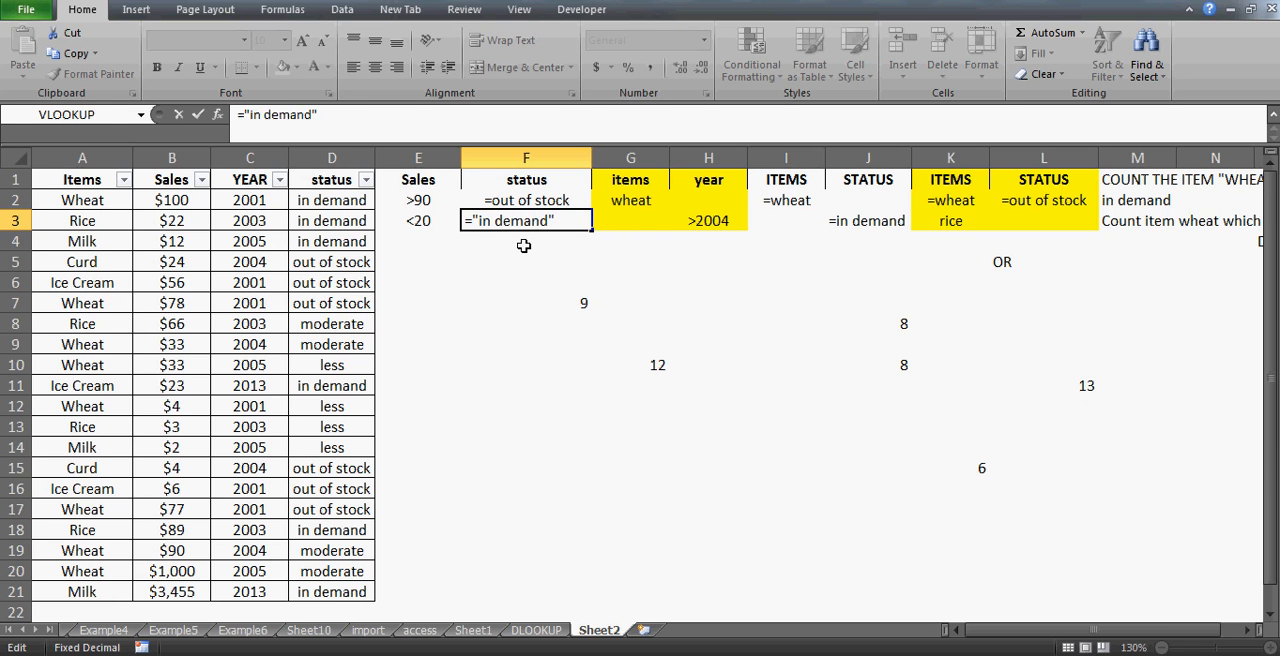
left_click(252, 116)
type("=")
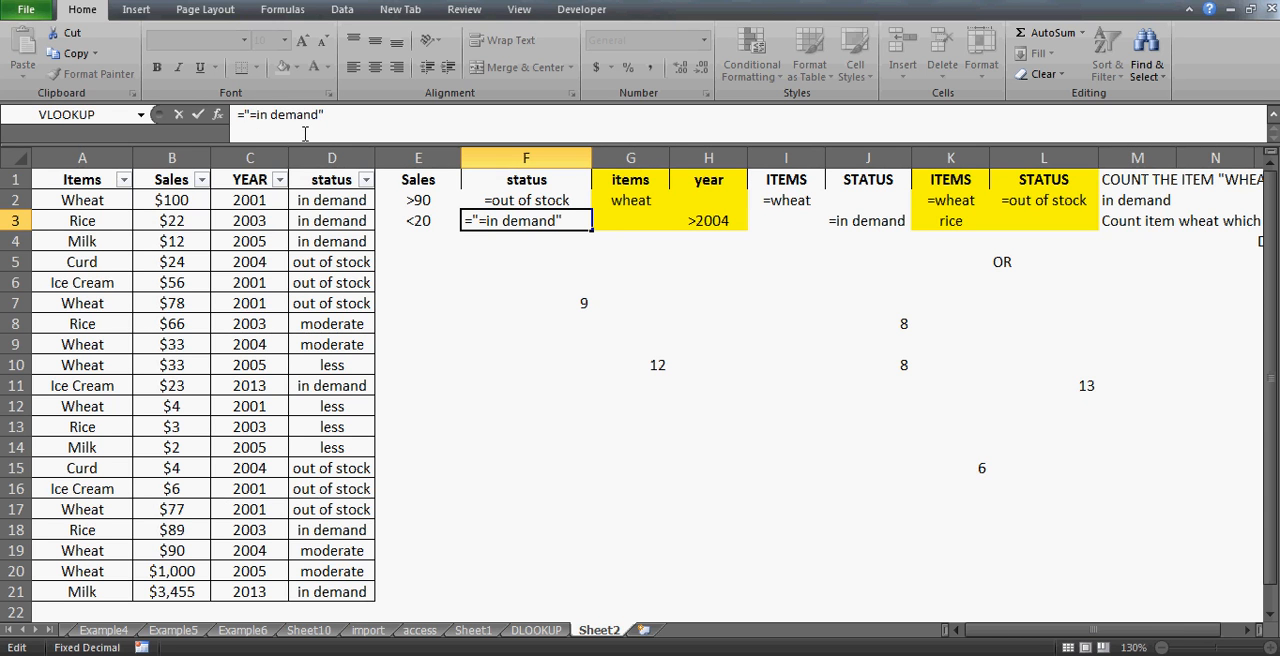
key("Return")
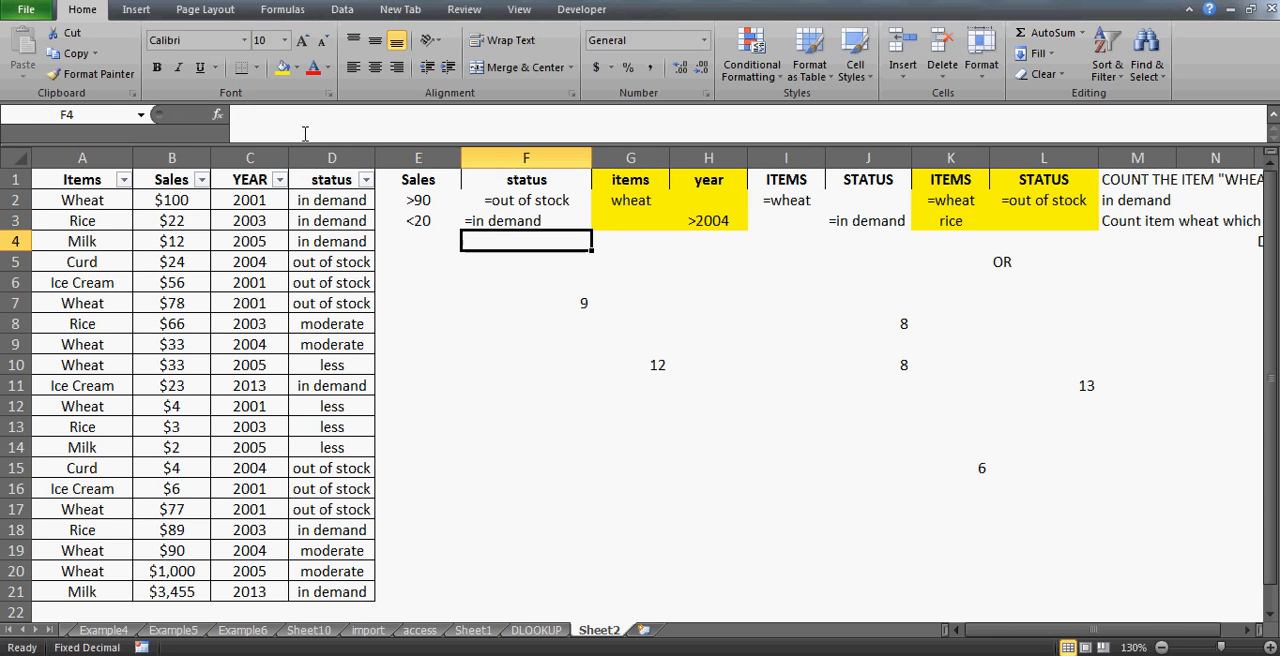
- Extend the DCOUNT criteria range in F7 to E1:F3
left_click(521, 366)
left_click(571, 298)
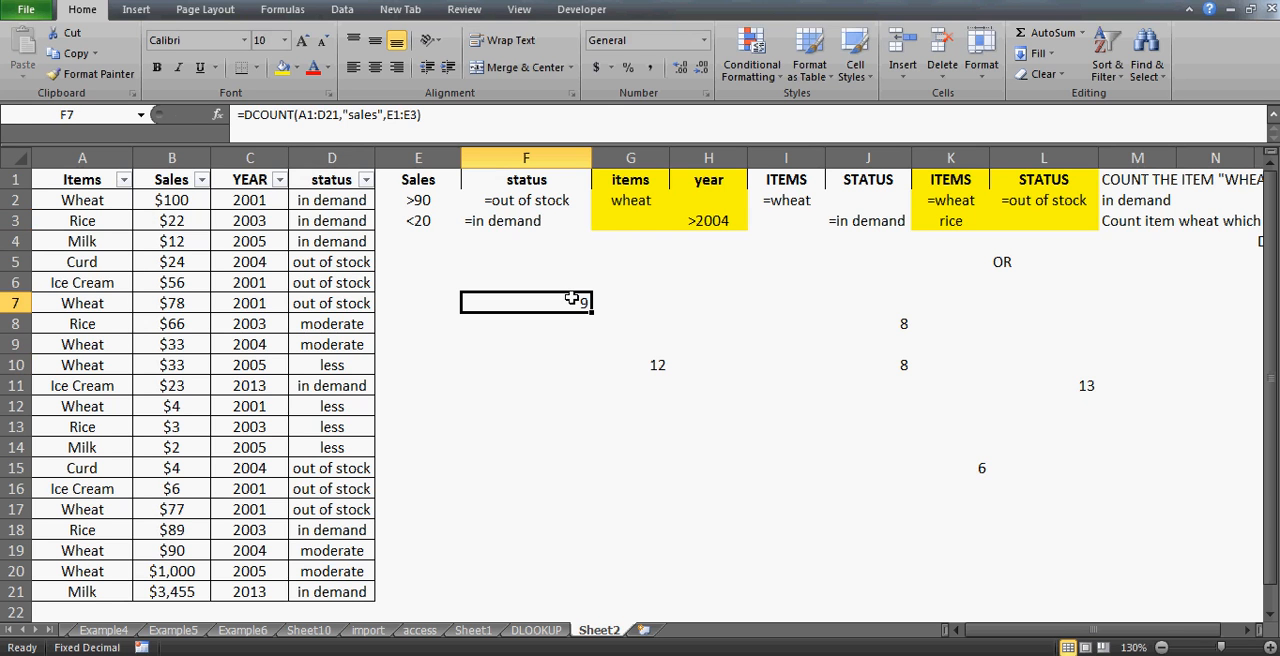
left_click(421, 208)
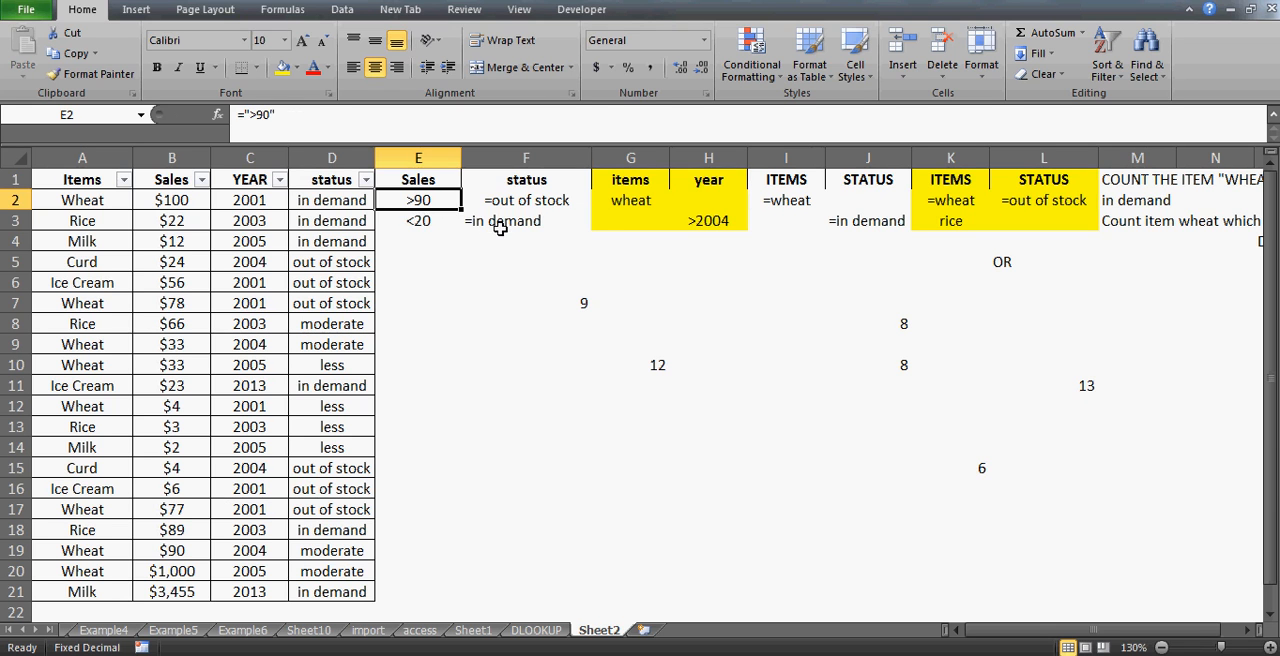
key("Right")
key("Left")
key("Up")
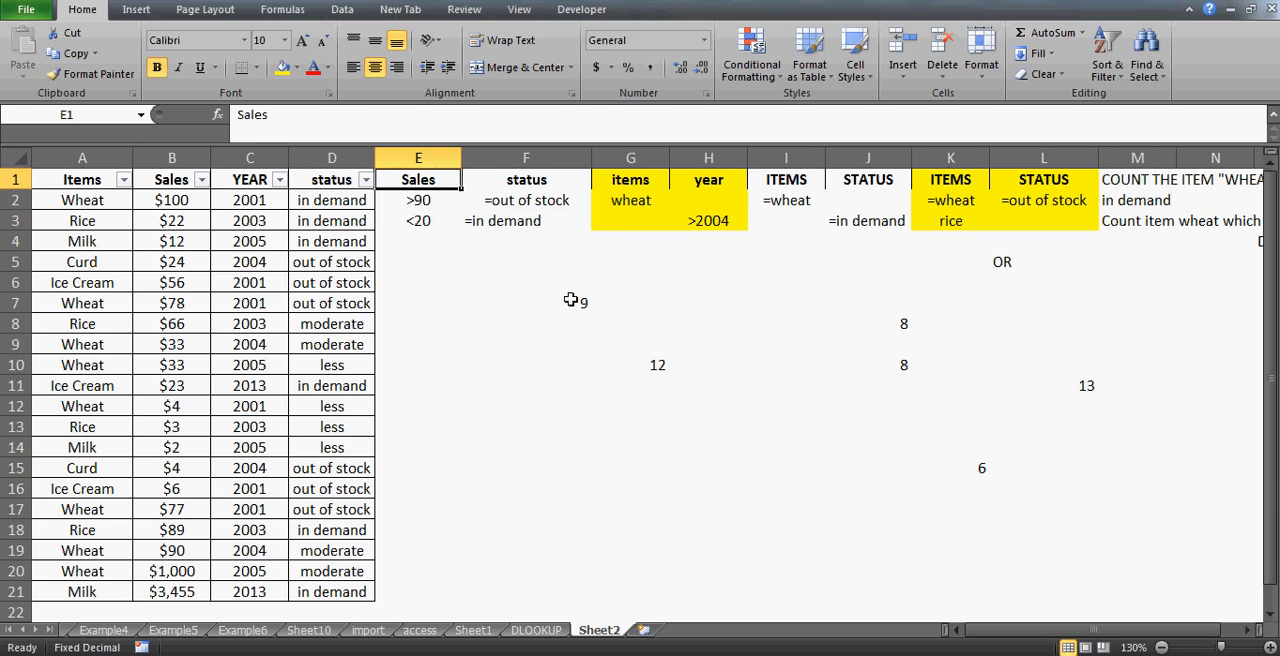
double_click(574, 299)
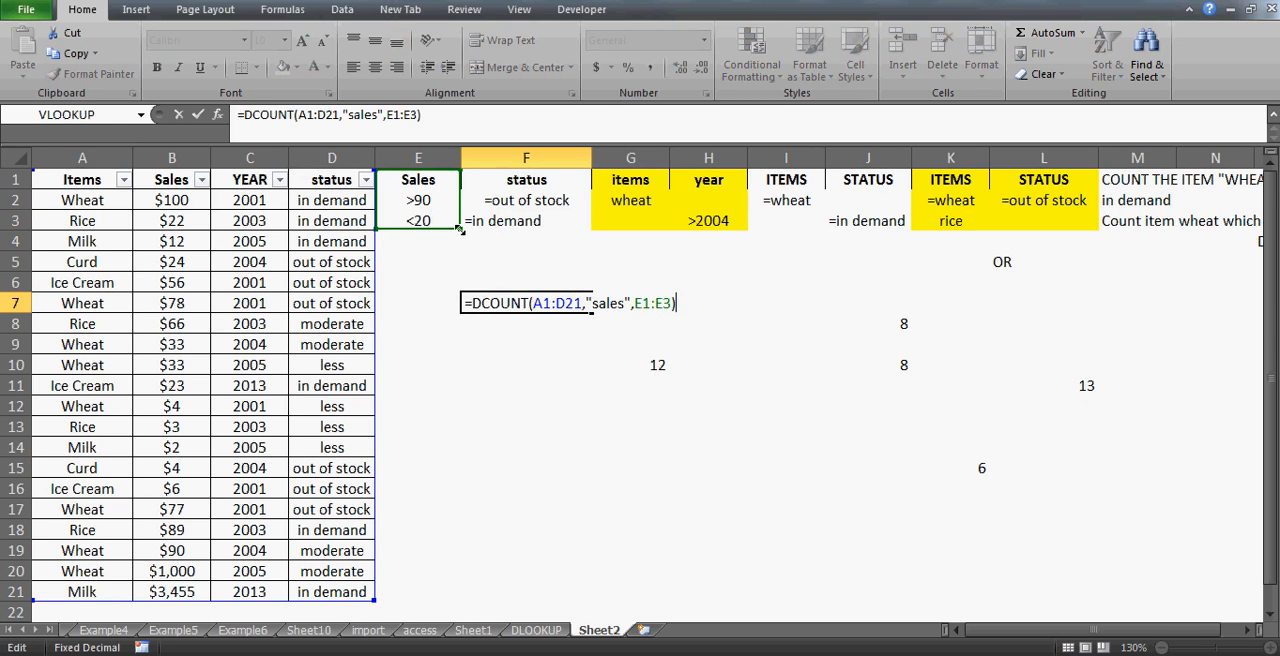
left_click_drag(458, 229, 565, 232)
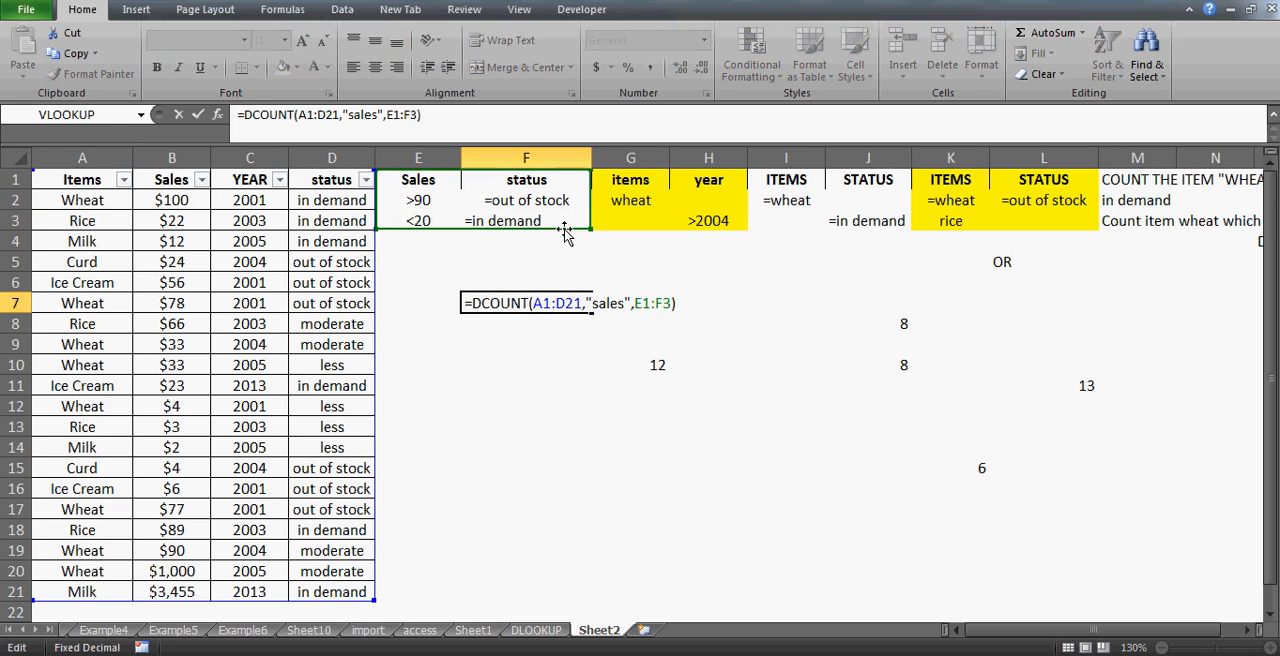
key("Return")
key("Up")
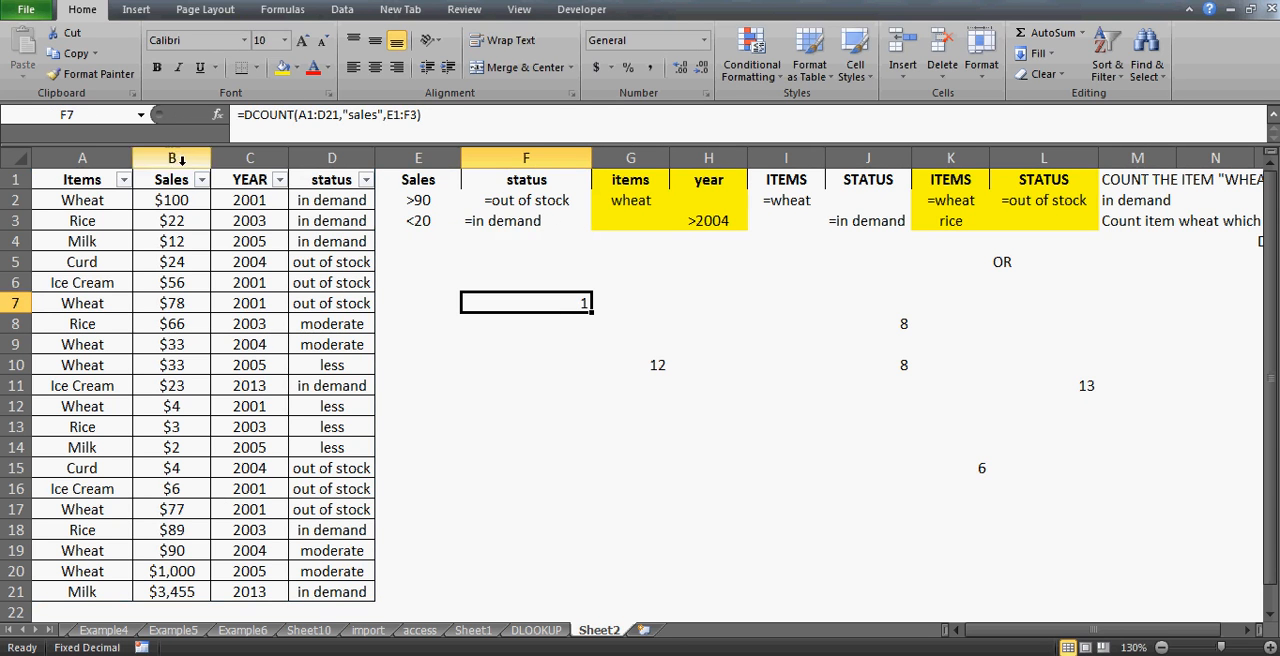
- Filter the Sales column to values greater than 90
left_click(85, 180)
key("Right")
key("Right")
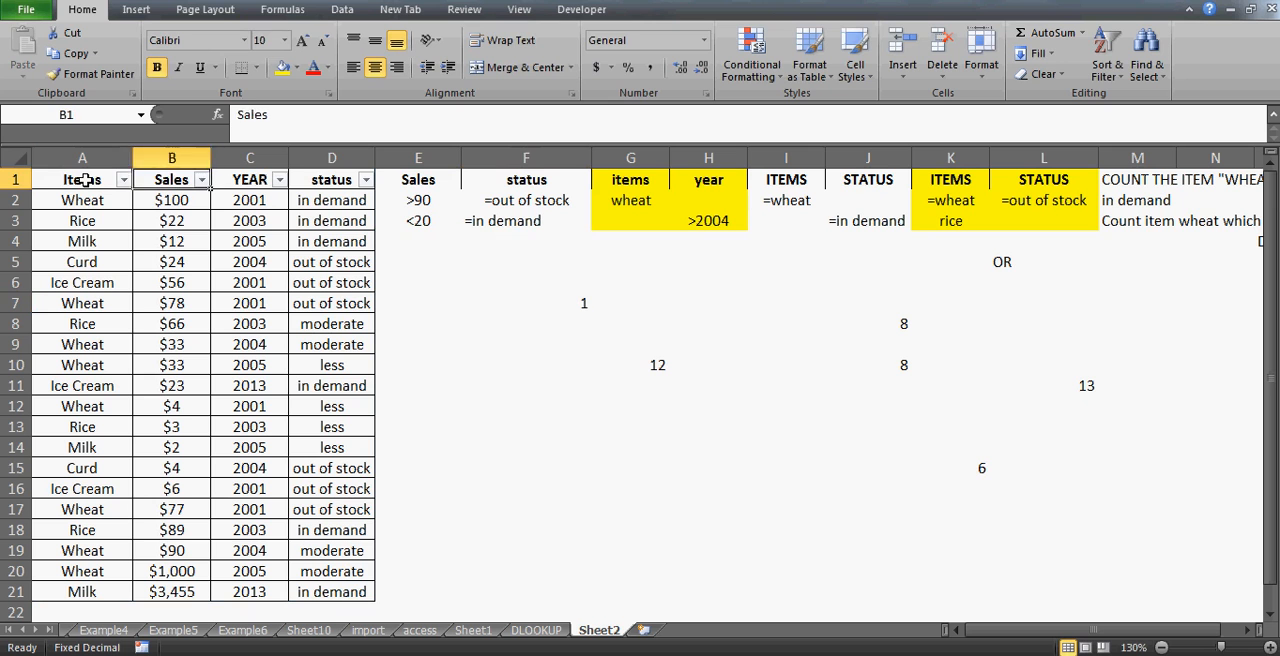
key("Right")
key("Left")
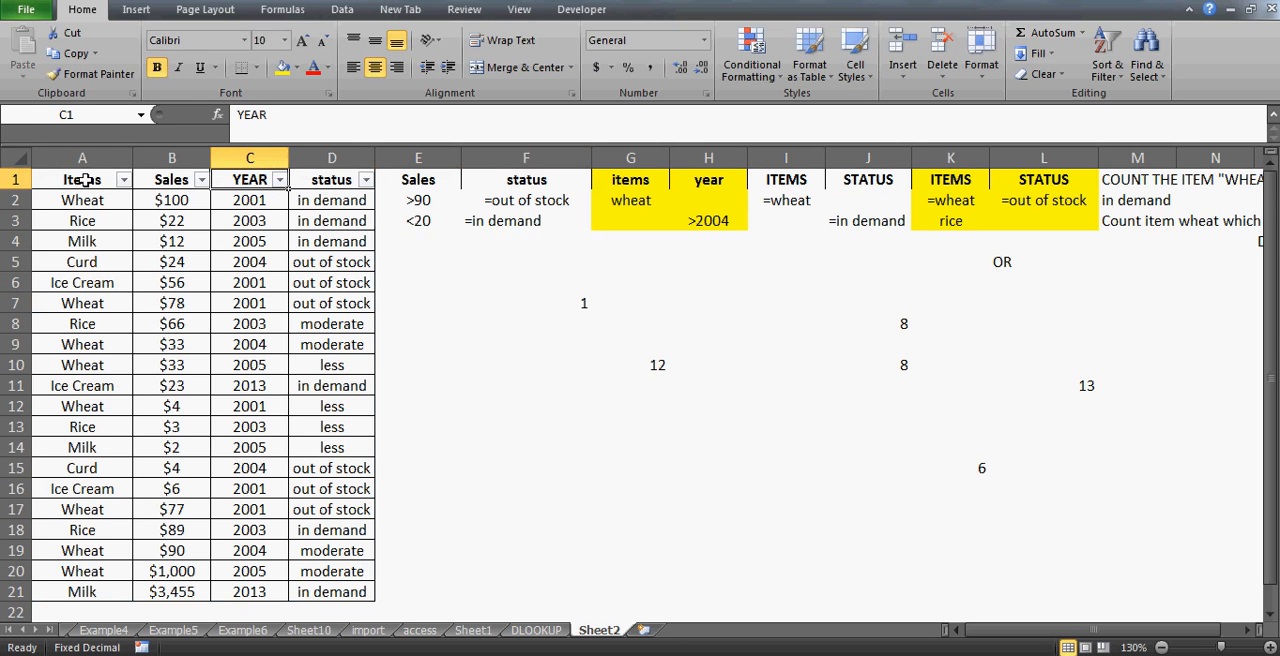
key("Left")
key("alt+Down")
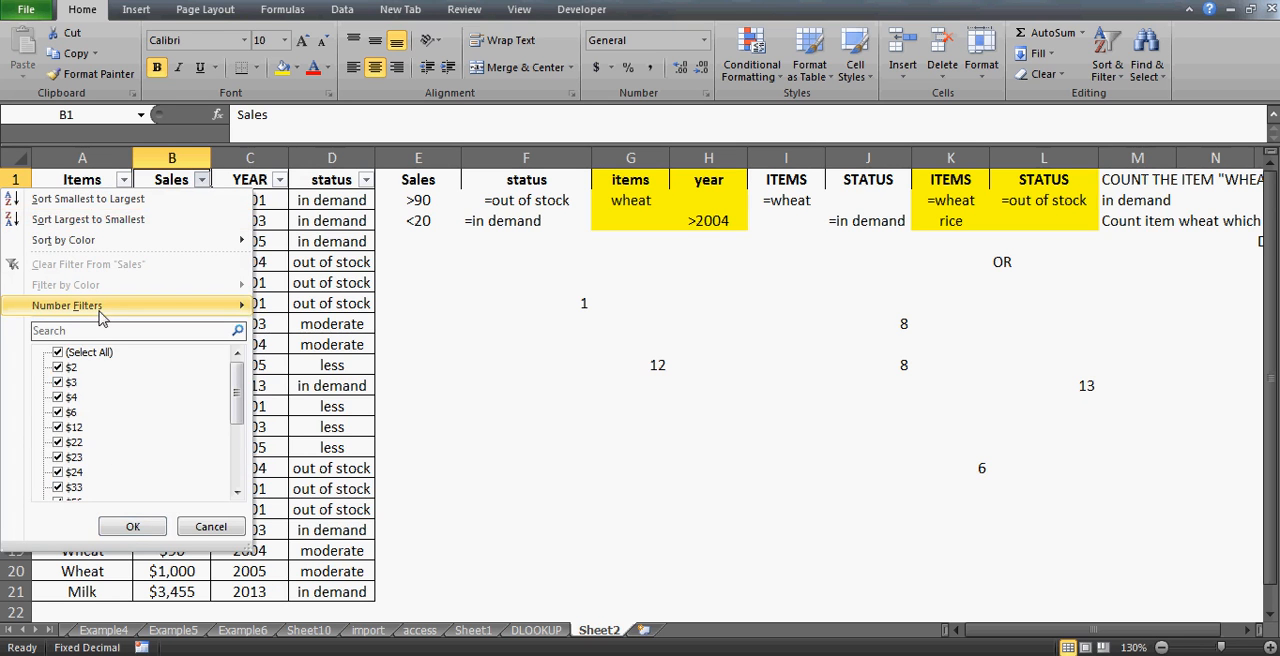
mouse_move(100, 317)
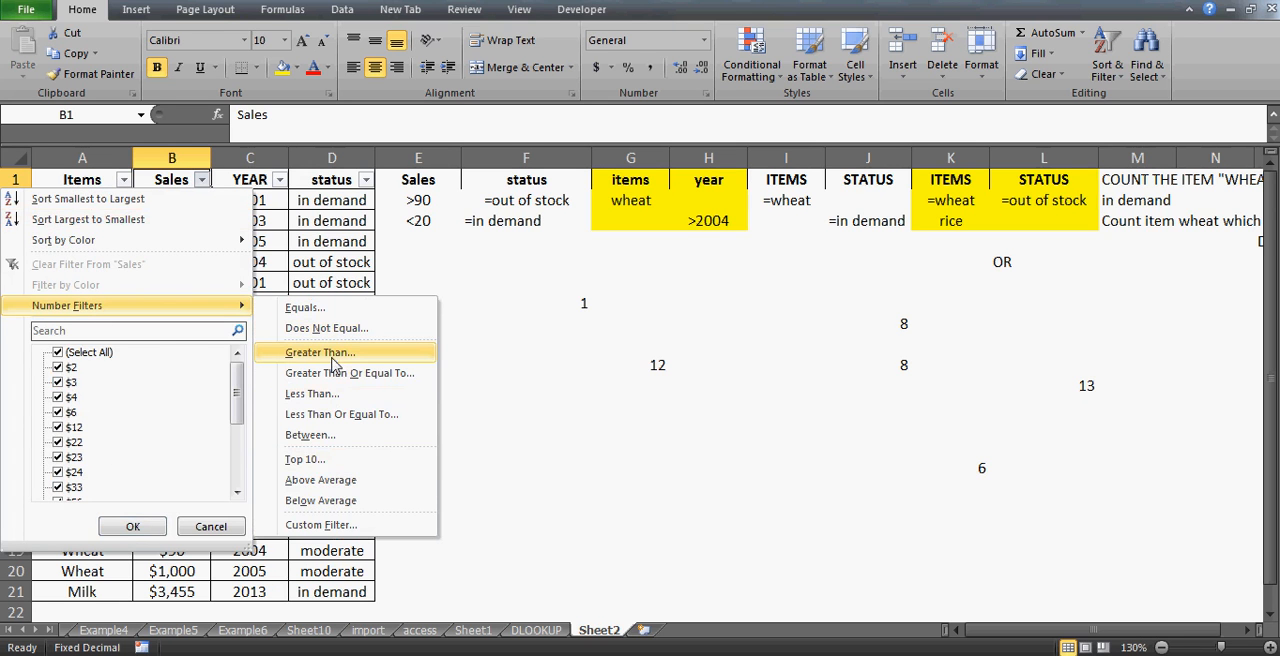
left_click(333, 362)
type("90")
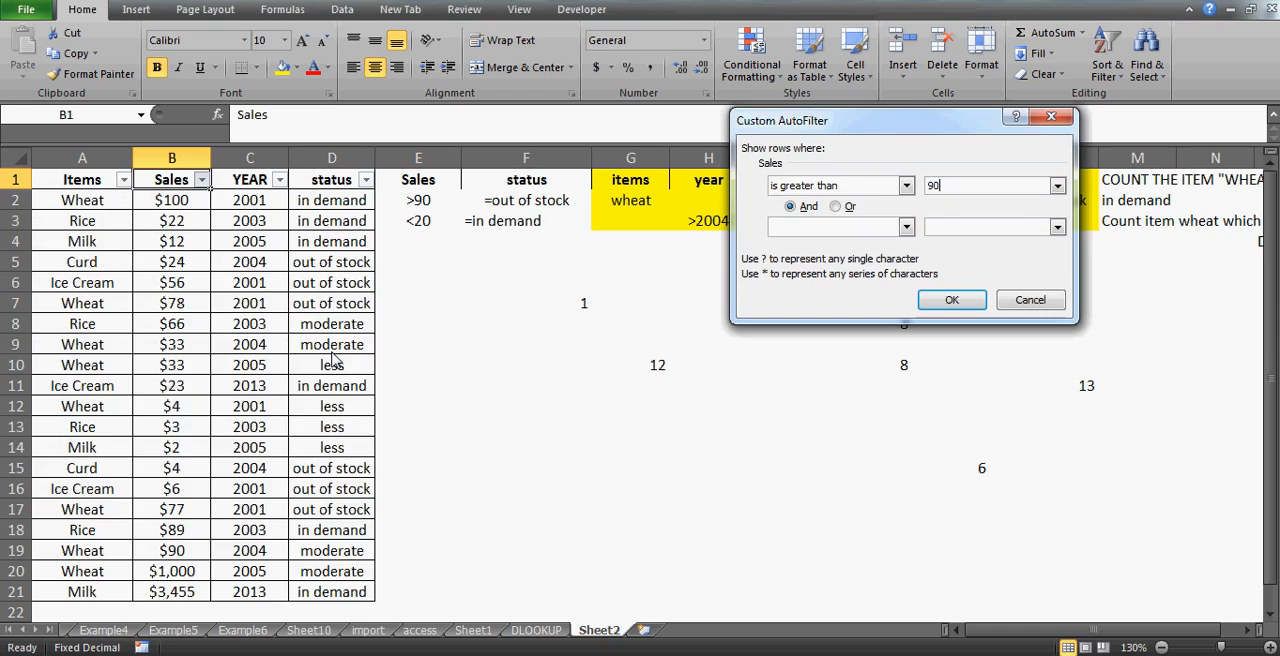
key("Return")
- Examine the years and statuses of the rows filtered to sales above 90
key("Right")
key("Down")
key("Down")
key("Up")
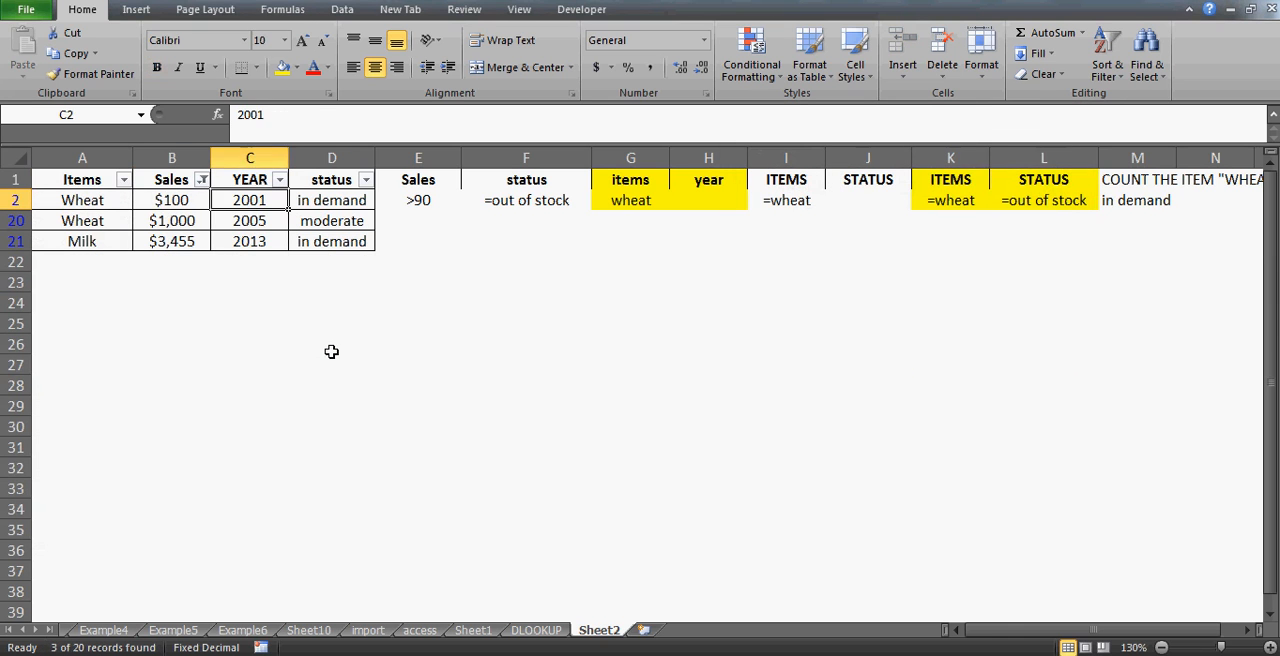
key("Right")
key("Up")
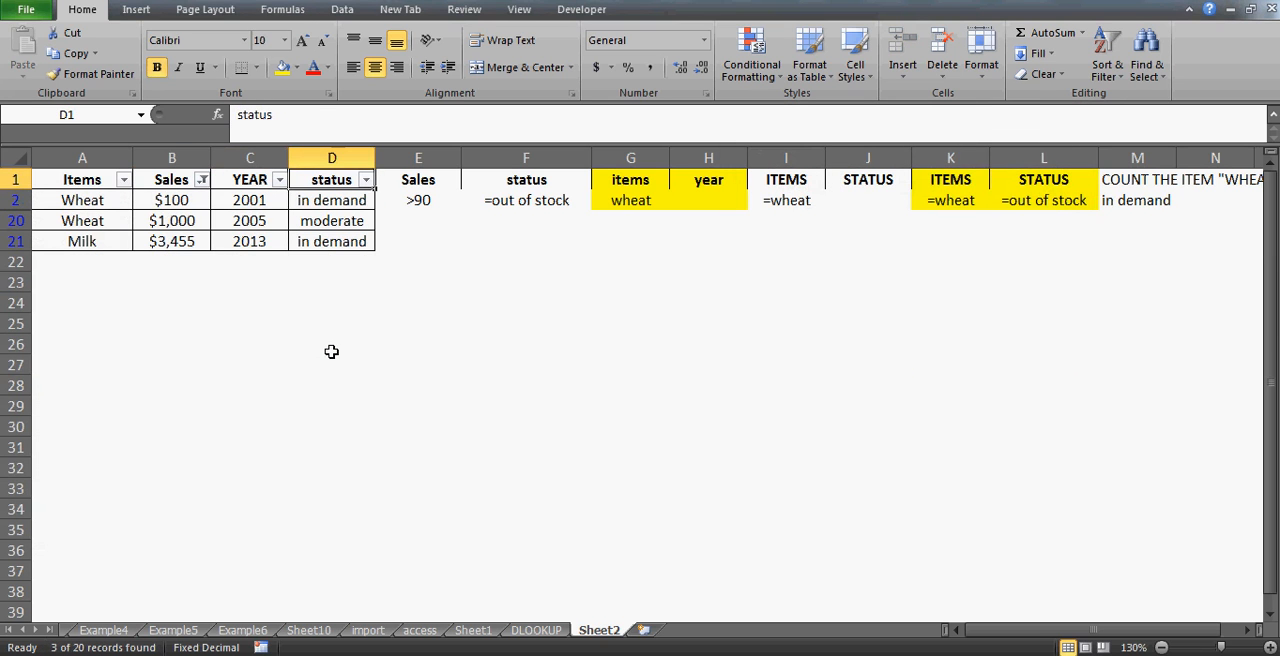
key("Down")
key("Up")
key("Down")
key("Down")
key("Up")
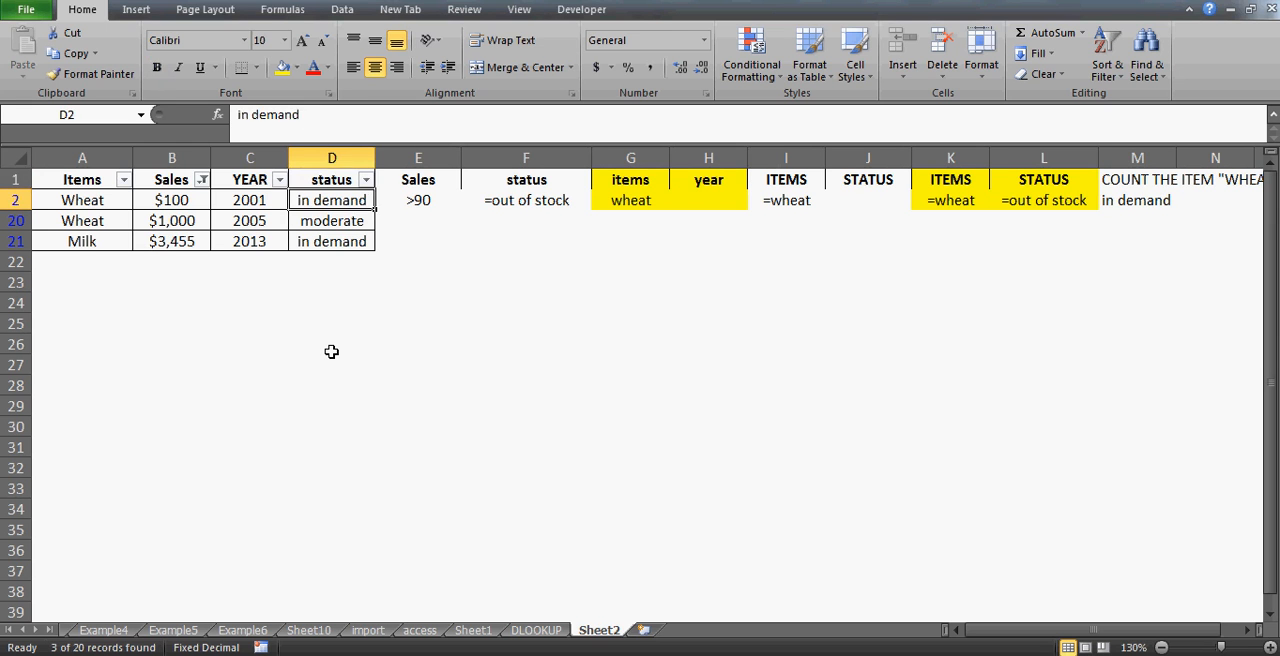
key("Up")
key("Left")
key("Left")
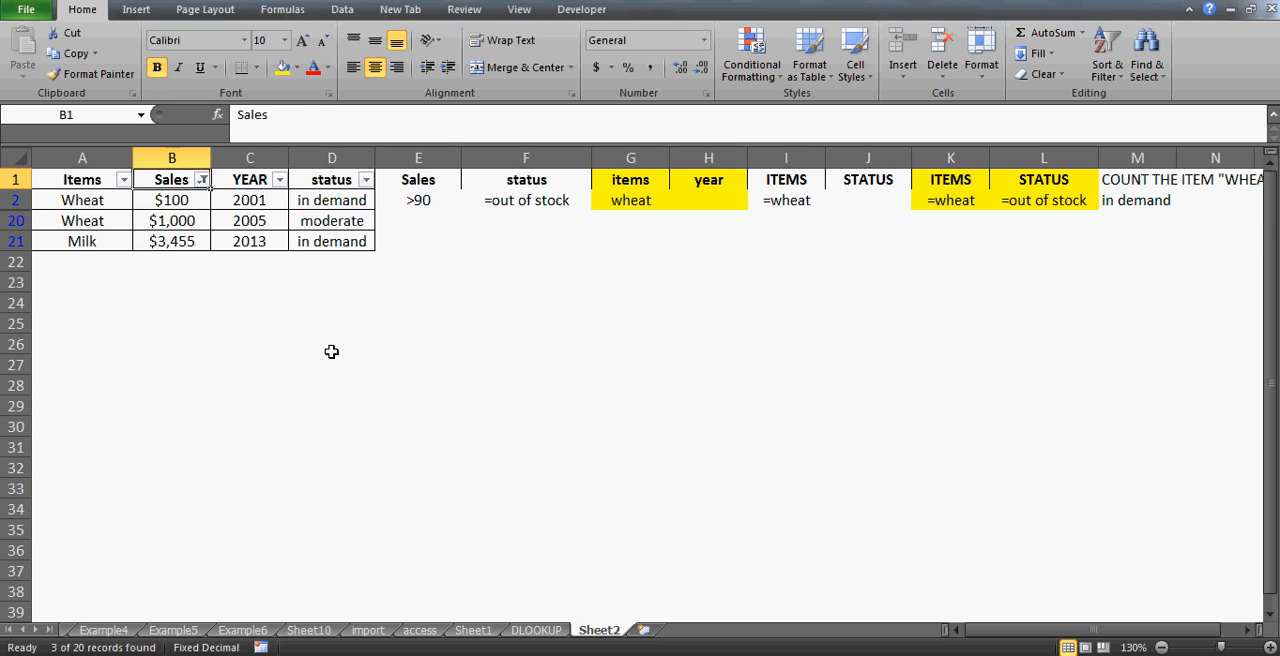
- Clear the Sales filter to show all rows of the table
key("alt+d")
key("f")
key("s")
key("Down")
key("Up")
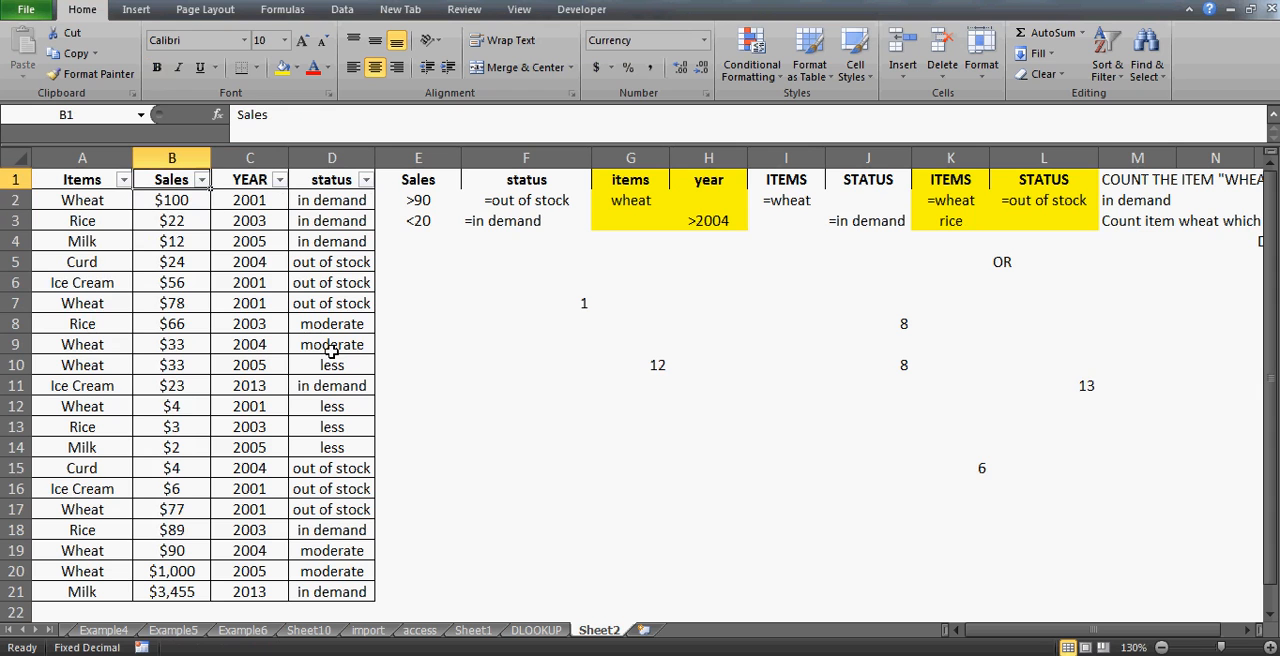
- Filter the Sales column with a number filter to values less than 20
left_click(201, 180)
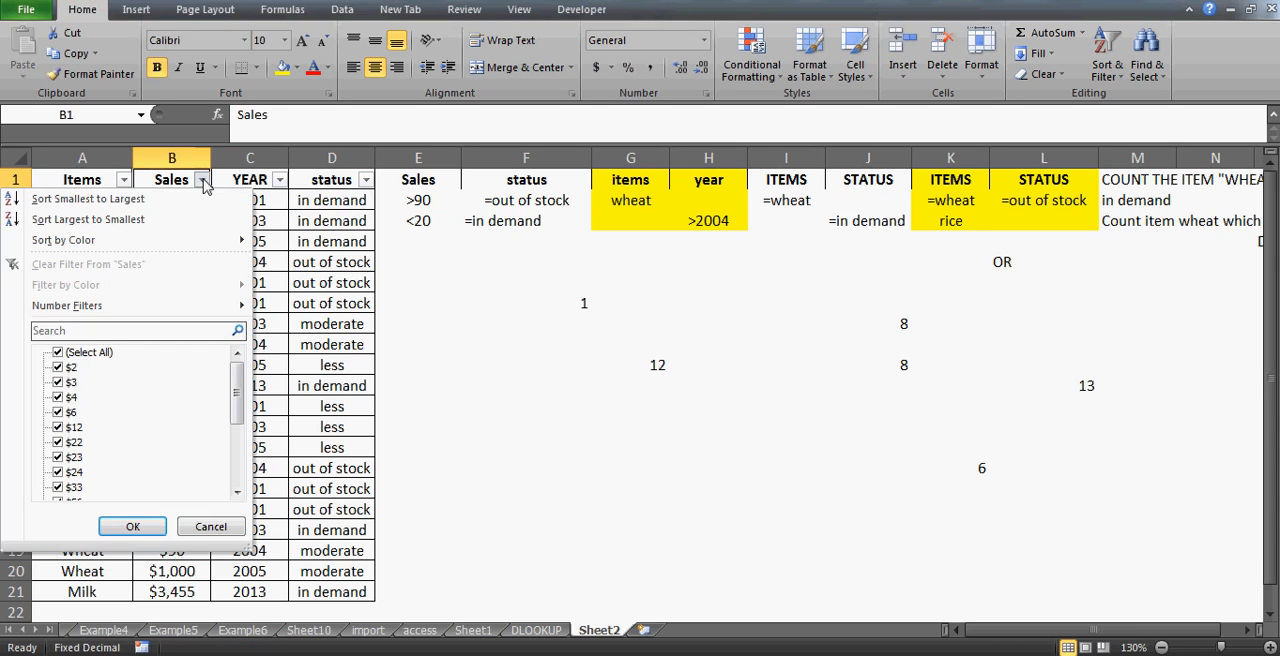
left_click(57, 352)
key("Down")
key("Down")
key("Down")
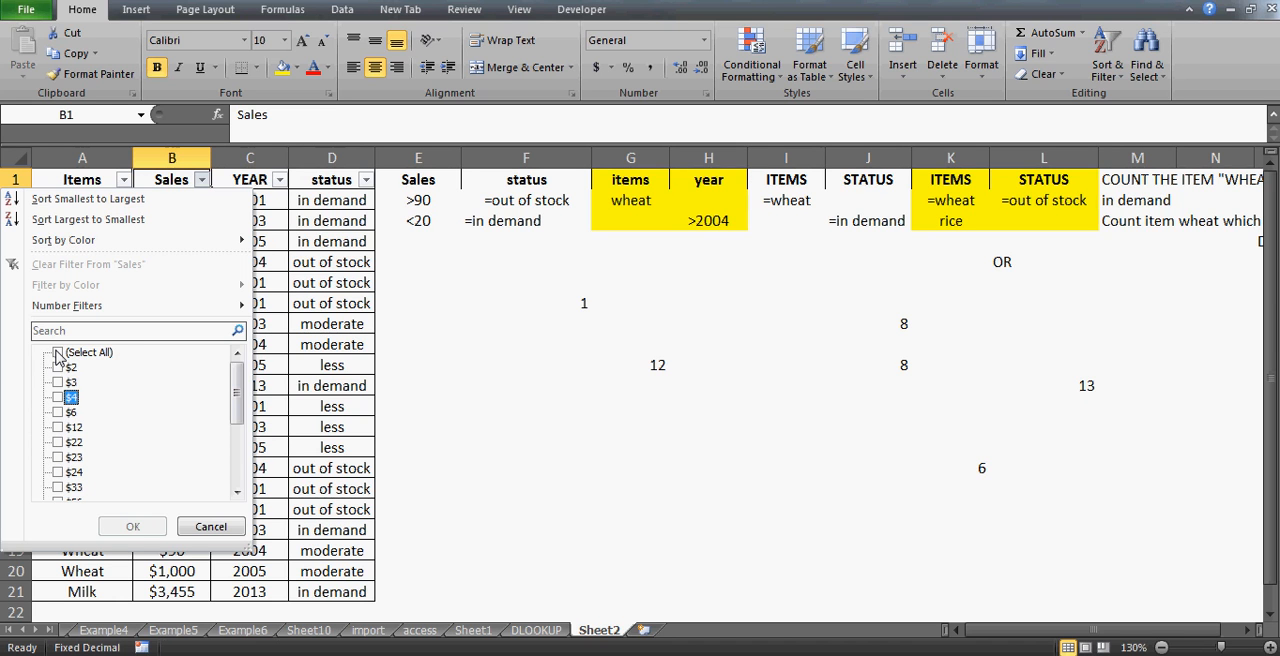
key("Up")
key("Up")
key("Up")
key("Up")
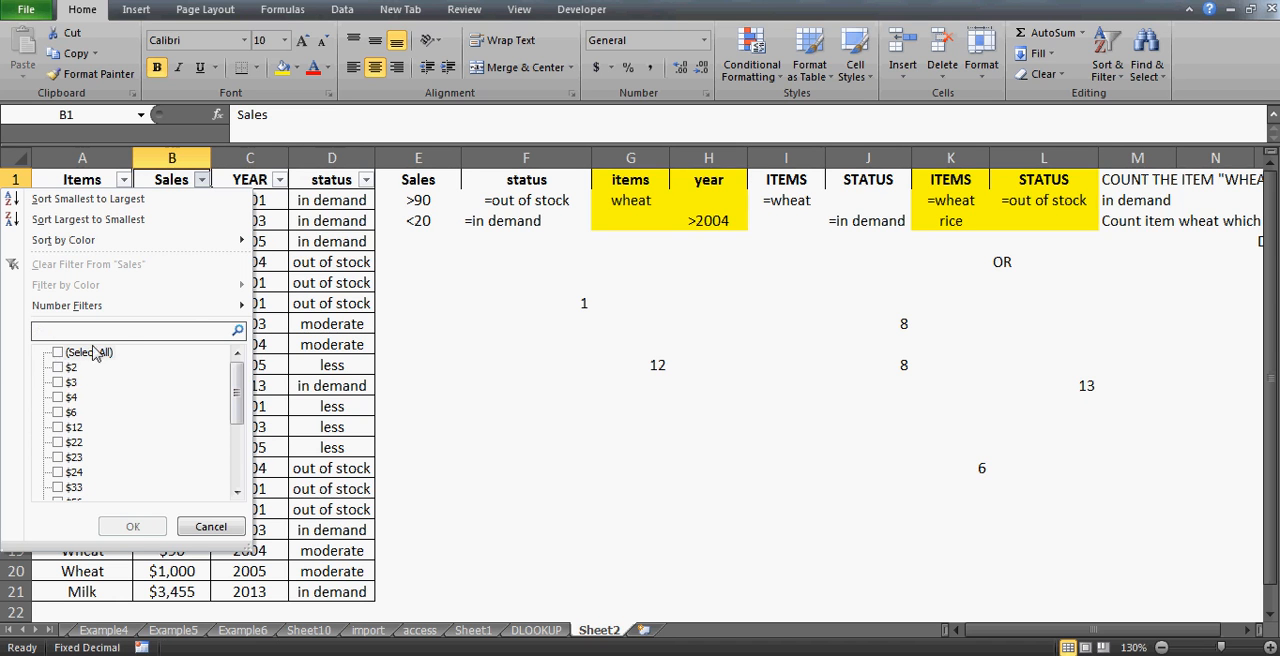
left_click(182, 306)
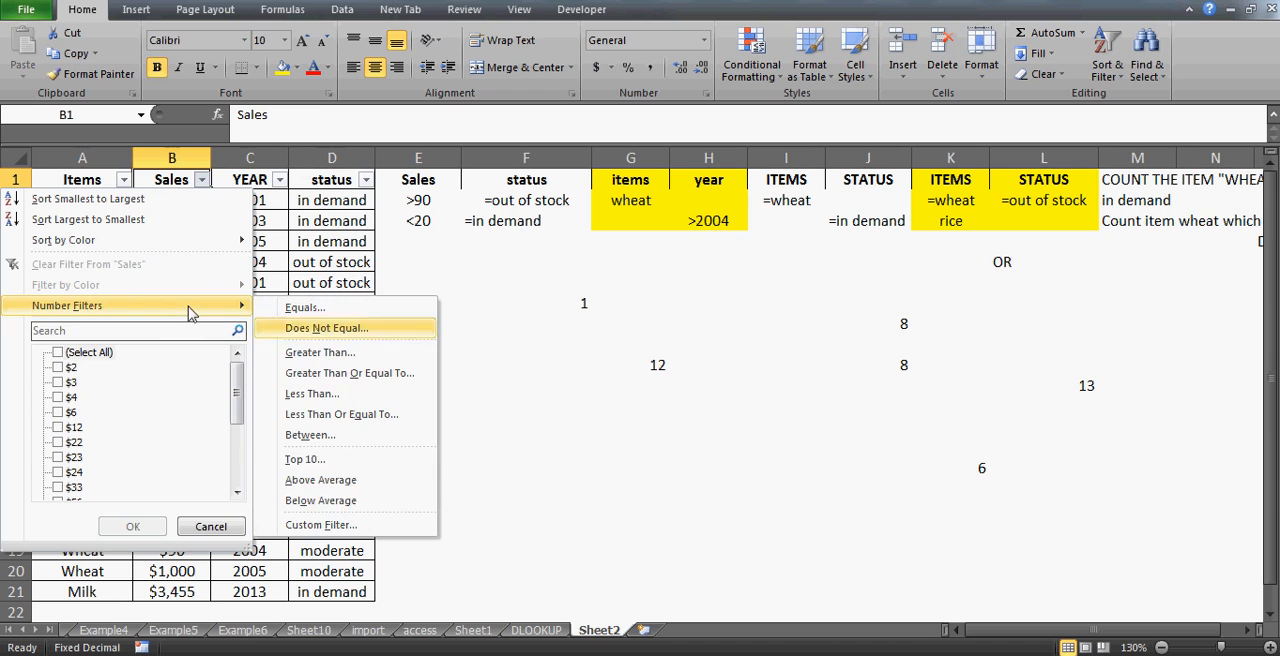
left_click(327, 397)
type("2")
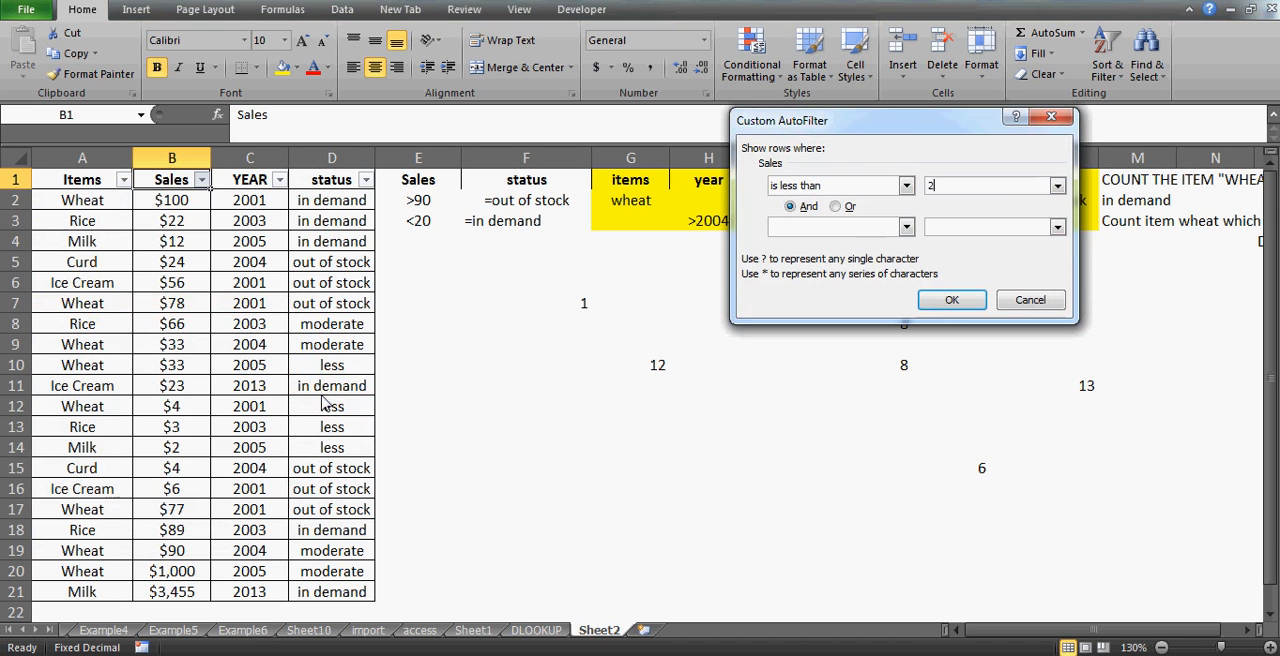
type("0")
key("Return")
- Examine the items, years and statuses of the rows filtered to sales below 20
key("Right")
key("Right")
key("Down")
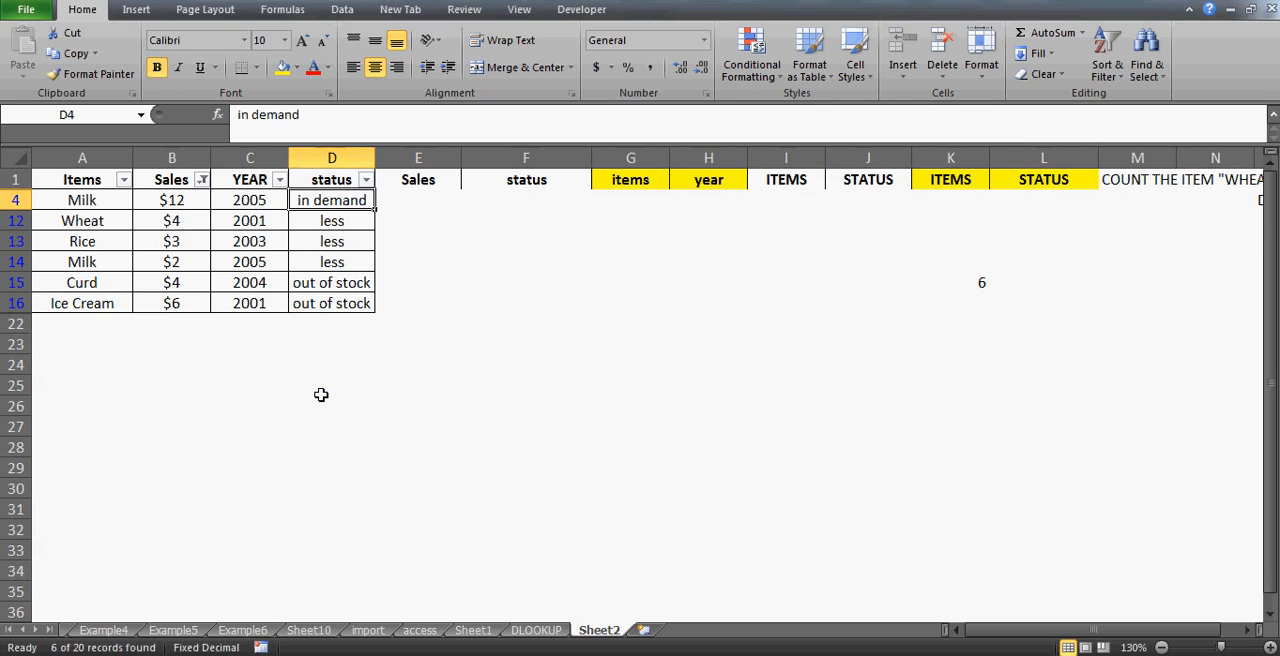
key("Left")
key("Left")
key("Left")
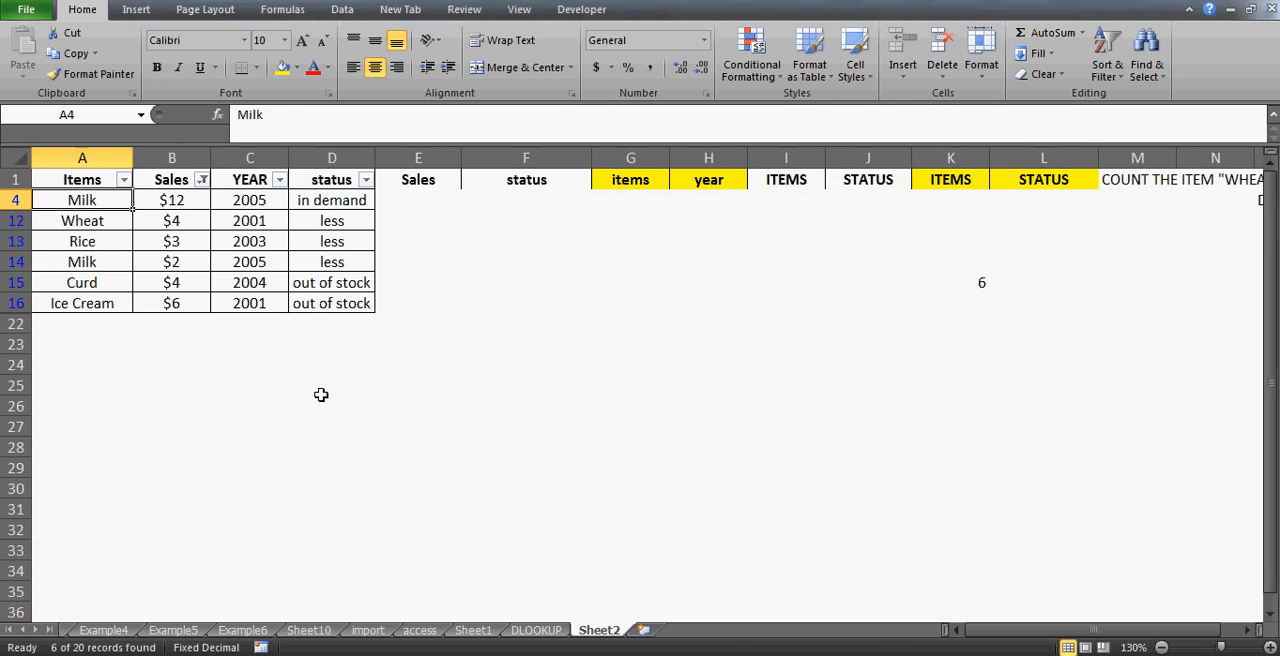
key("Right")
key("Right")
key("Right")
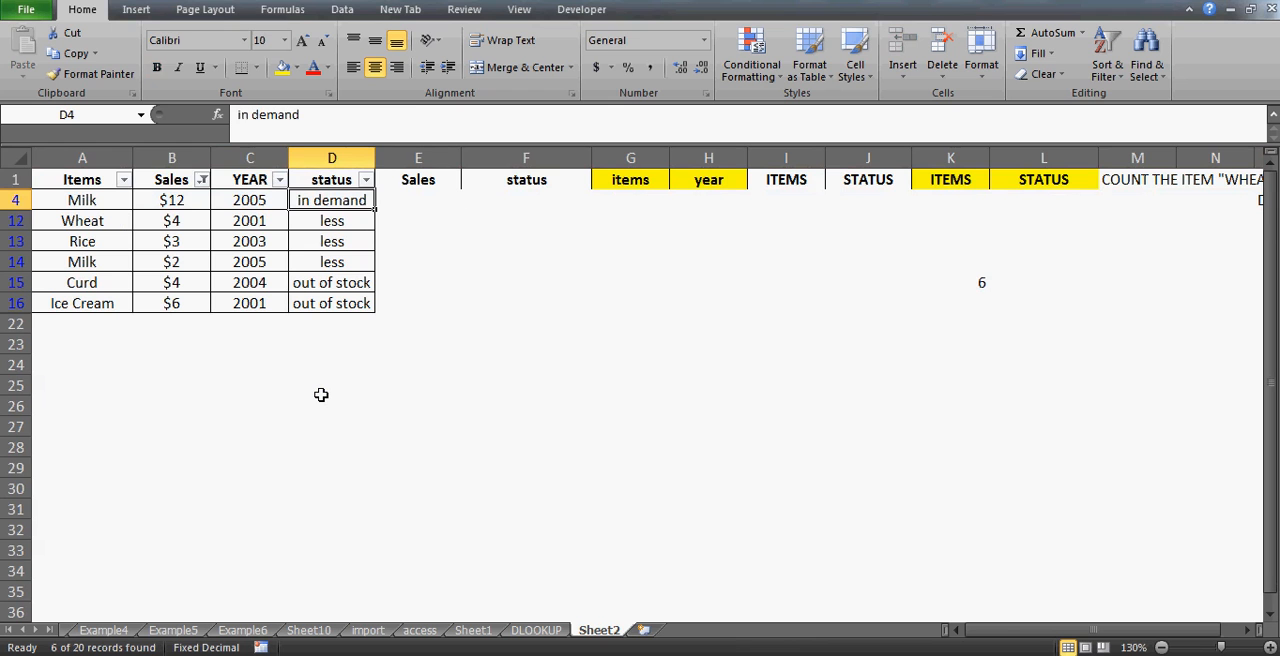
key("Left")
key("Left")
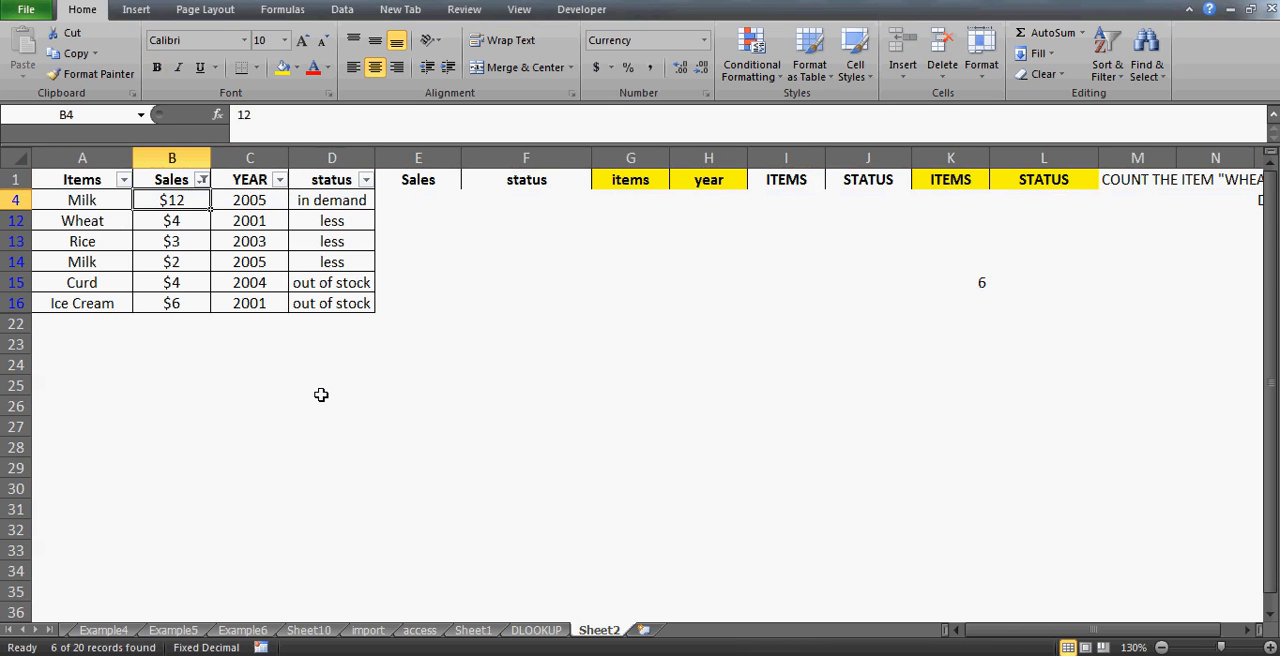
- Clear the filter again to show all rows of the table
key("alt+d")
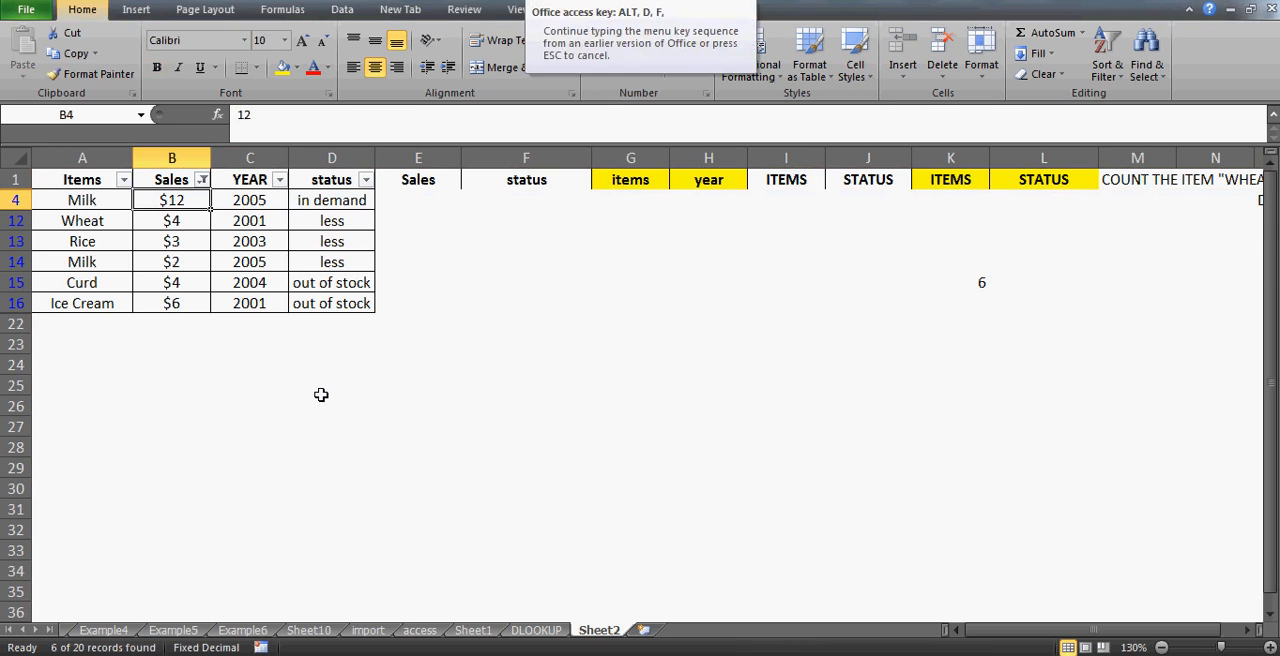
key("f")
key("s")
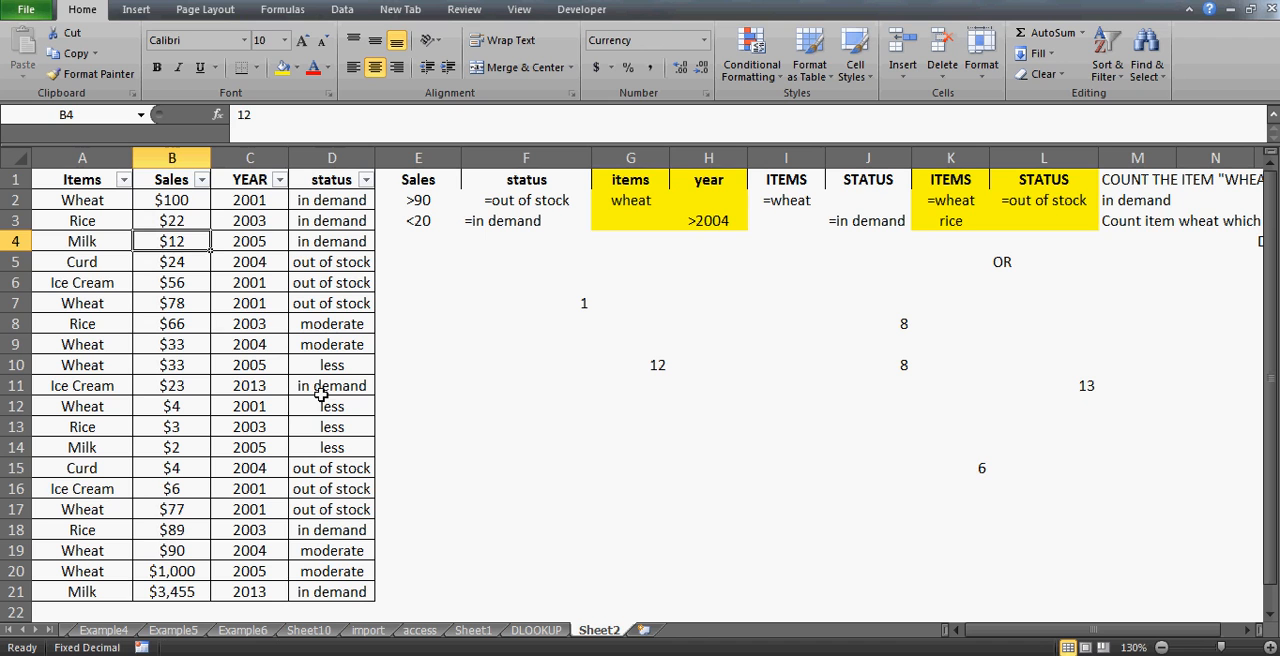
- Enter an e-mail address in cell G14
left_click(572, 458)
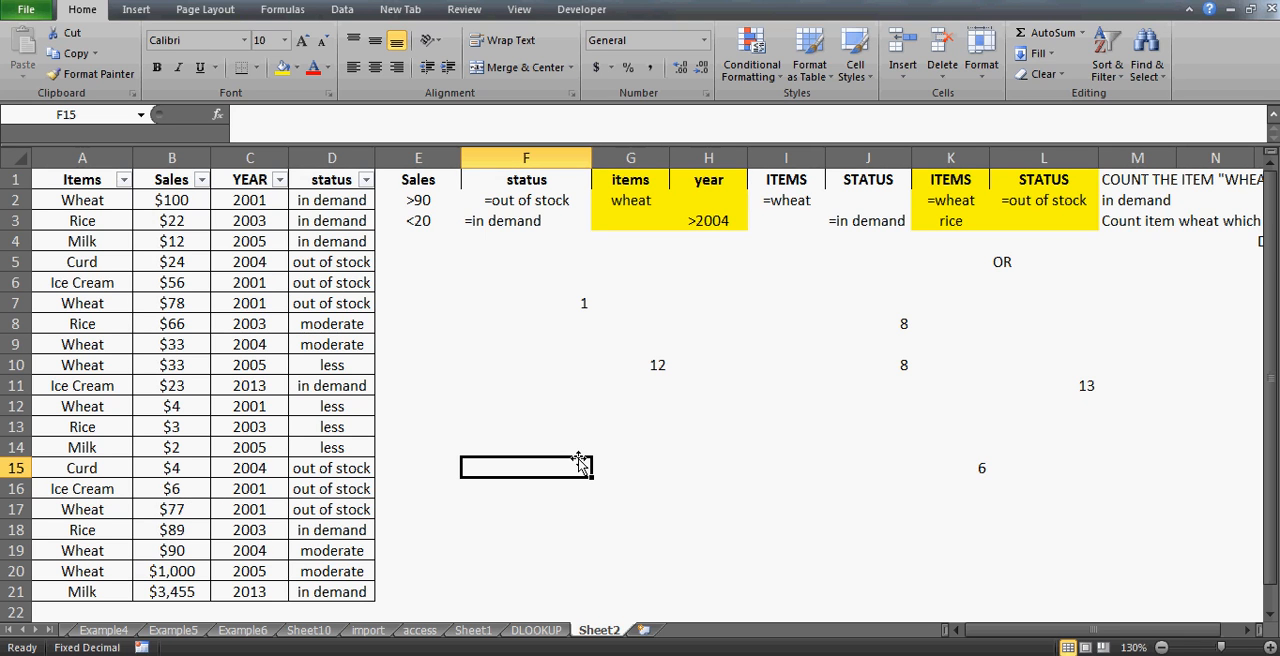
left_click(604, 441)
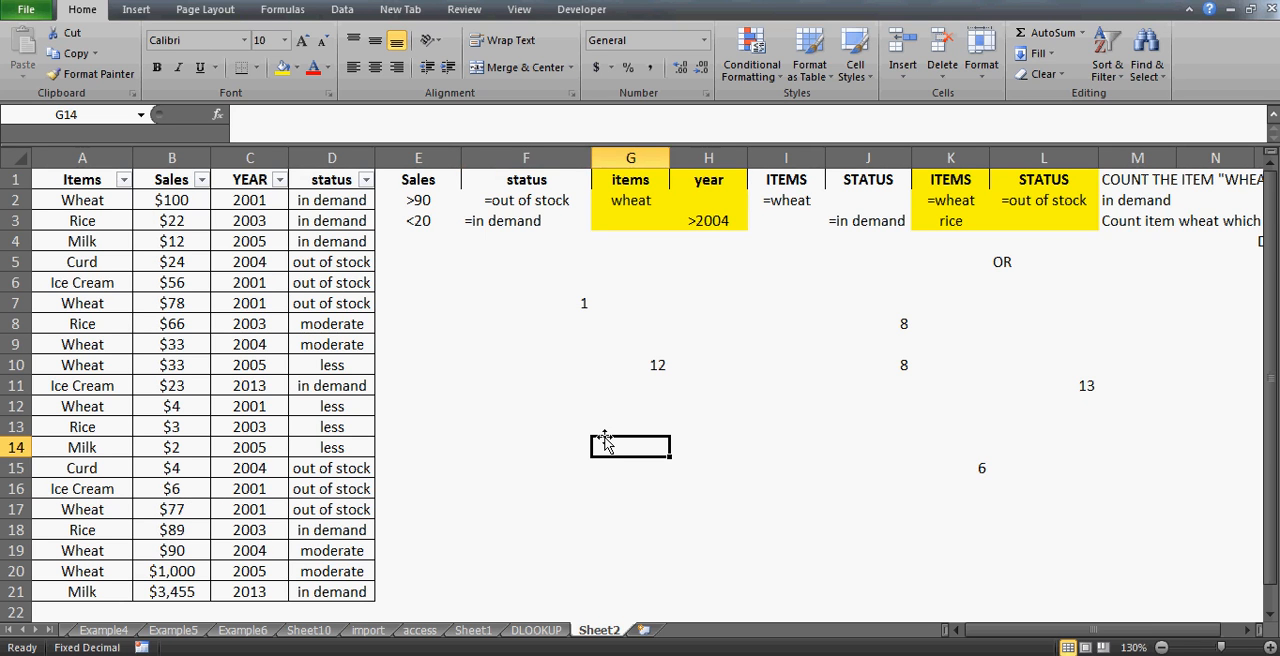
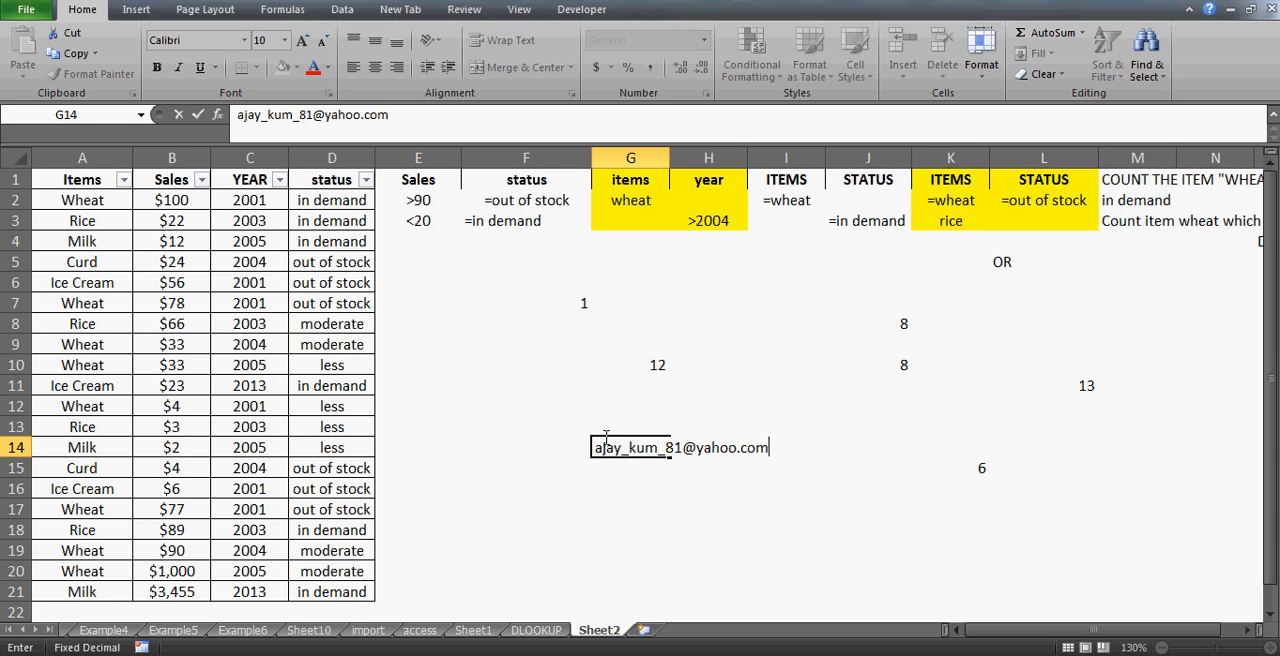
- Enter the number 94 in cell F18
left_click(569, 522)
type("94")
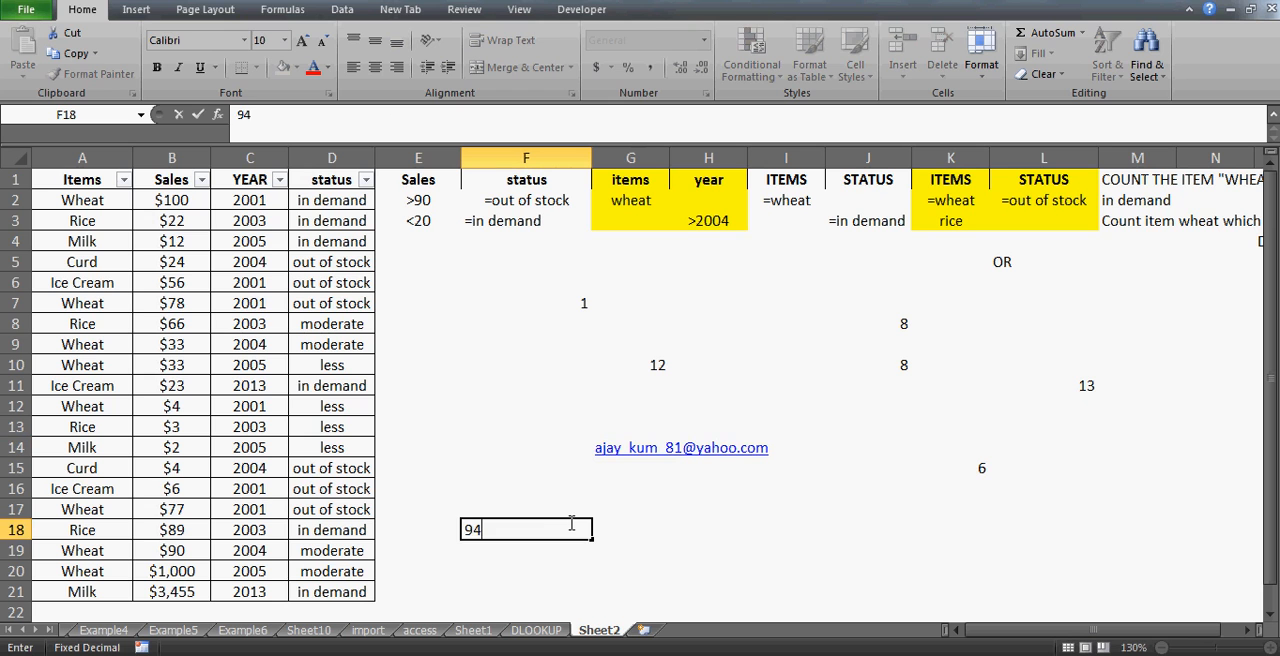
key("Return")
left_click(569, 522)
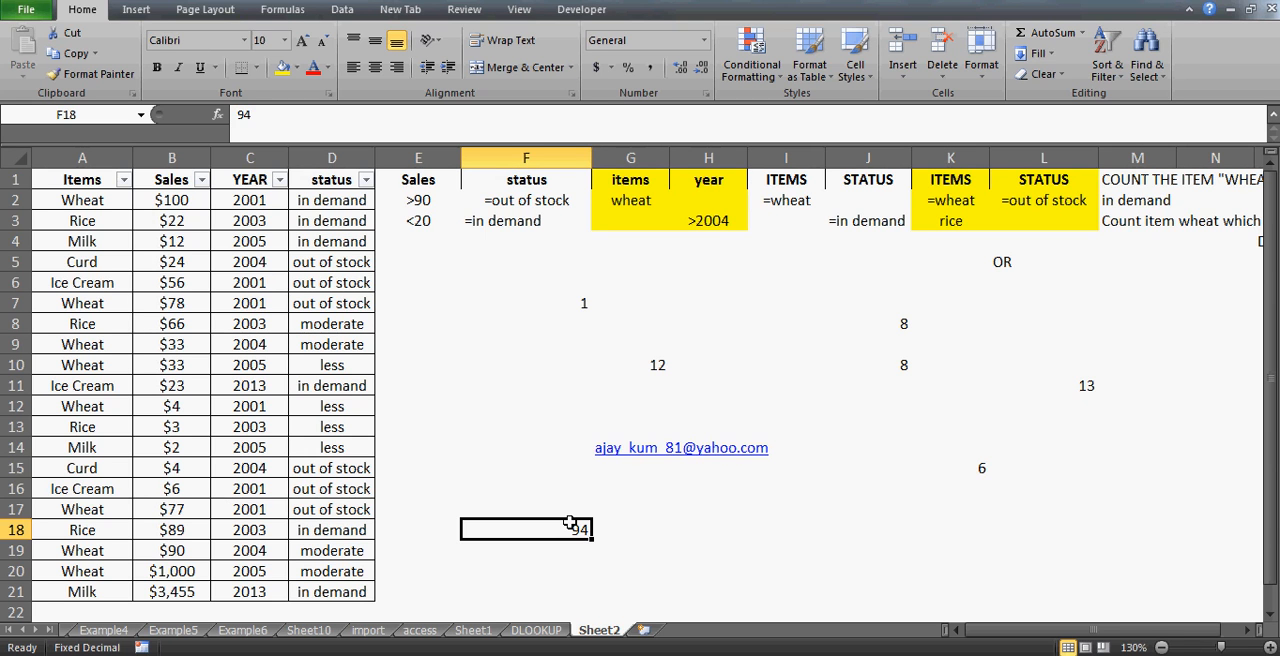
key("Up")
key("Up")
key("Up")
key("Up")
key("Up")
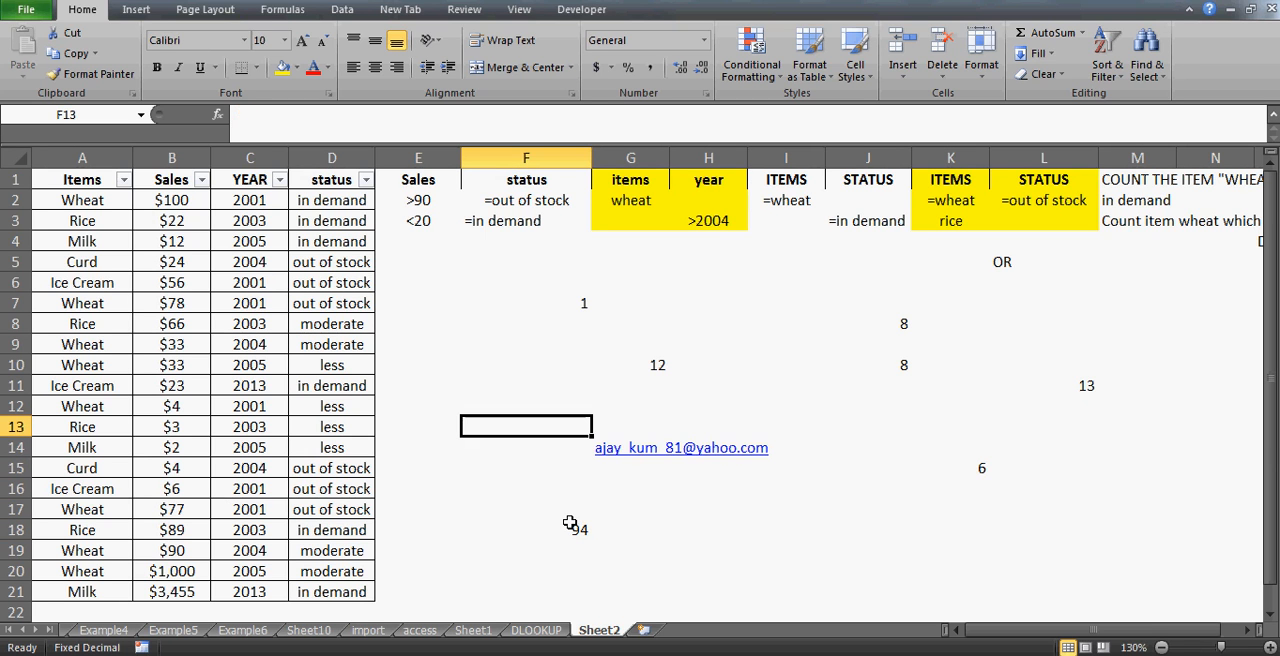